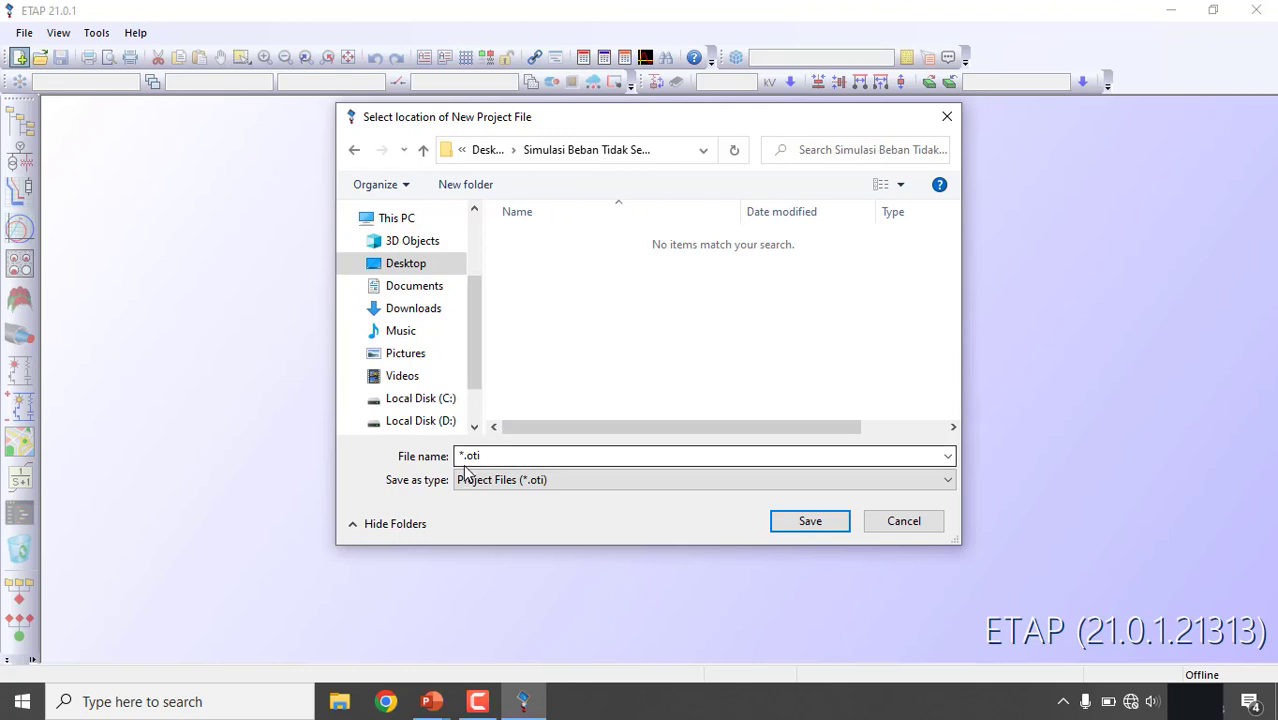
# - Create a project named "Simulasi Beban Tidak Seimbang" with metric 50 Hz units and Project Manager & Editor access
pyautogui.doubleClick(466, 456)
pyautogui.write('Simulasi Beban Tidak Seimbang')
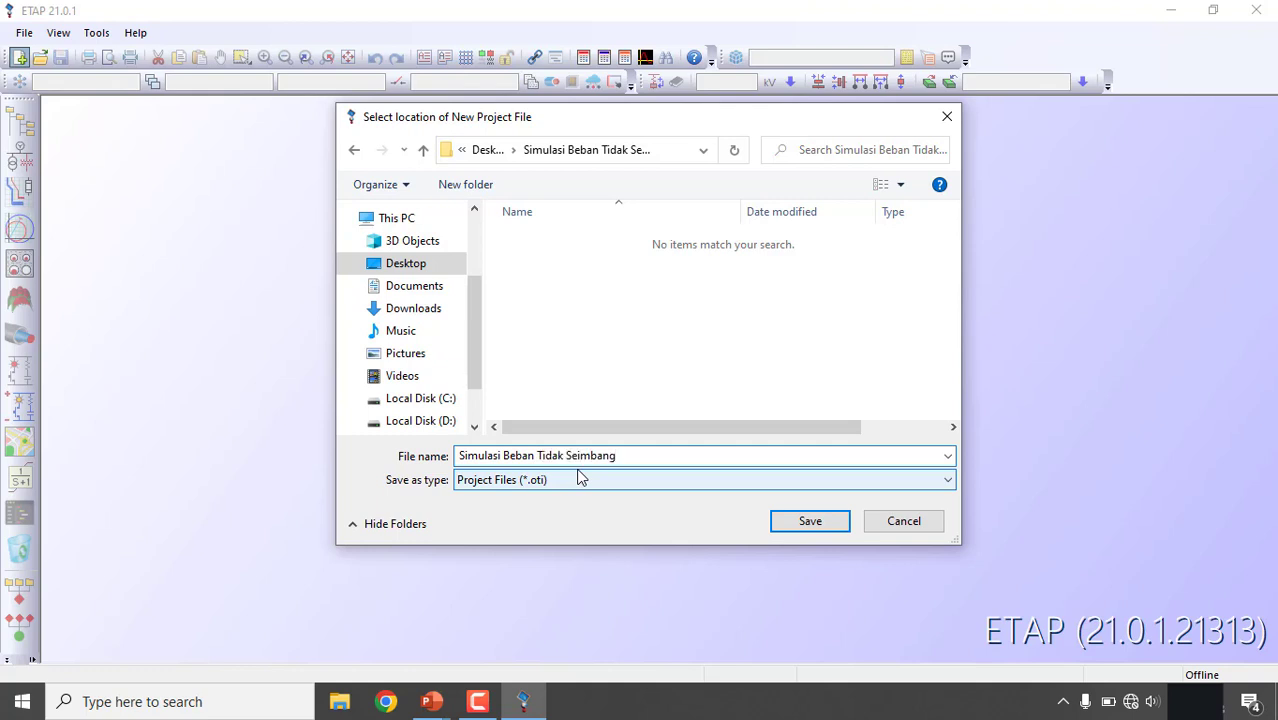
pyautogui.click(812, 526)
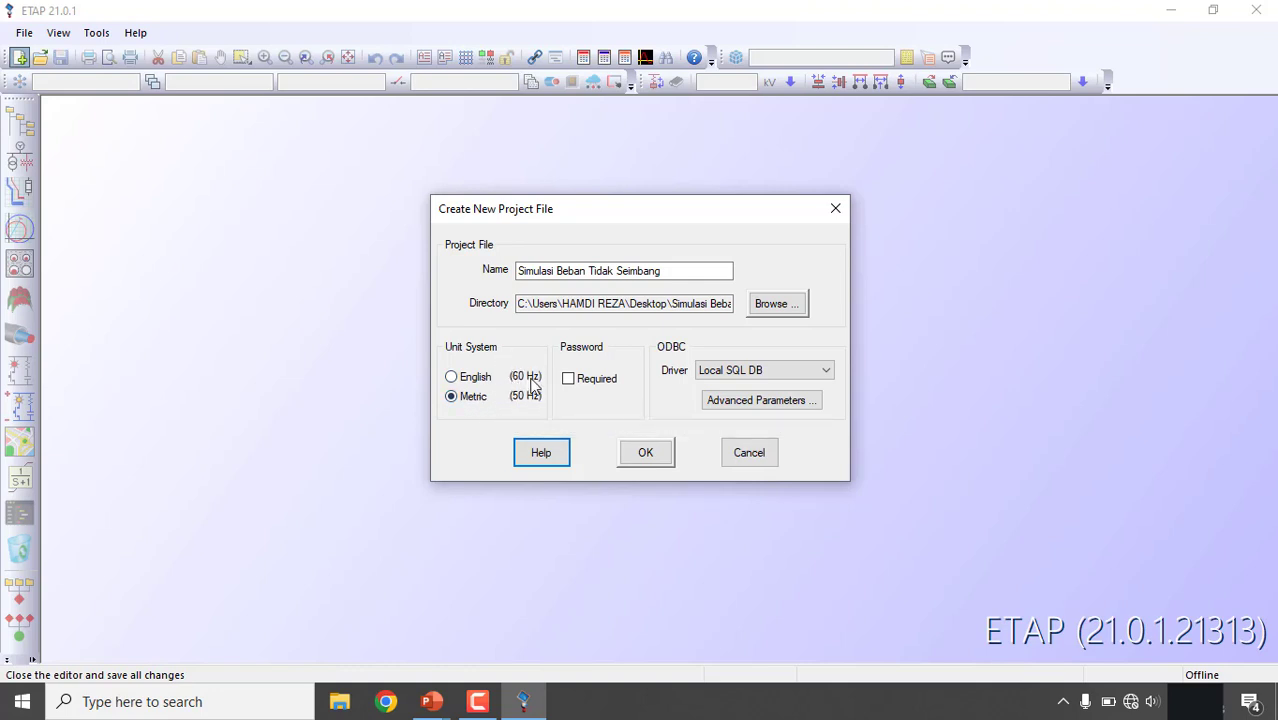
pyautogui.click(648, 457)
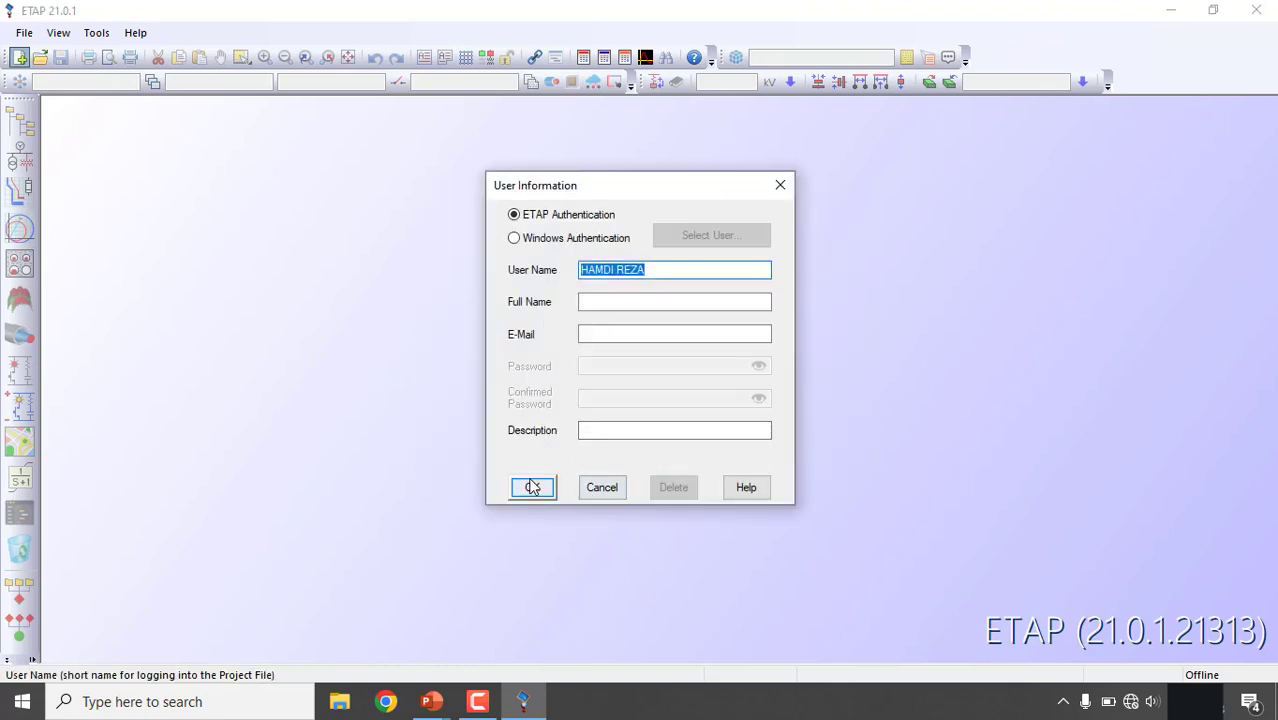
pyautogui.click(532, 487)
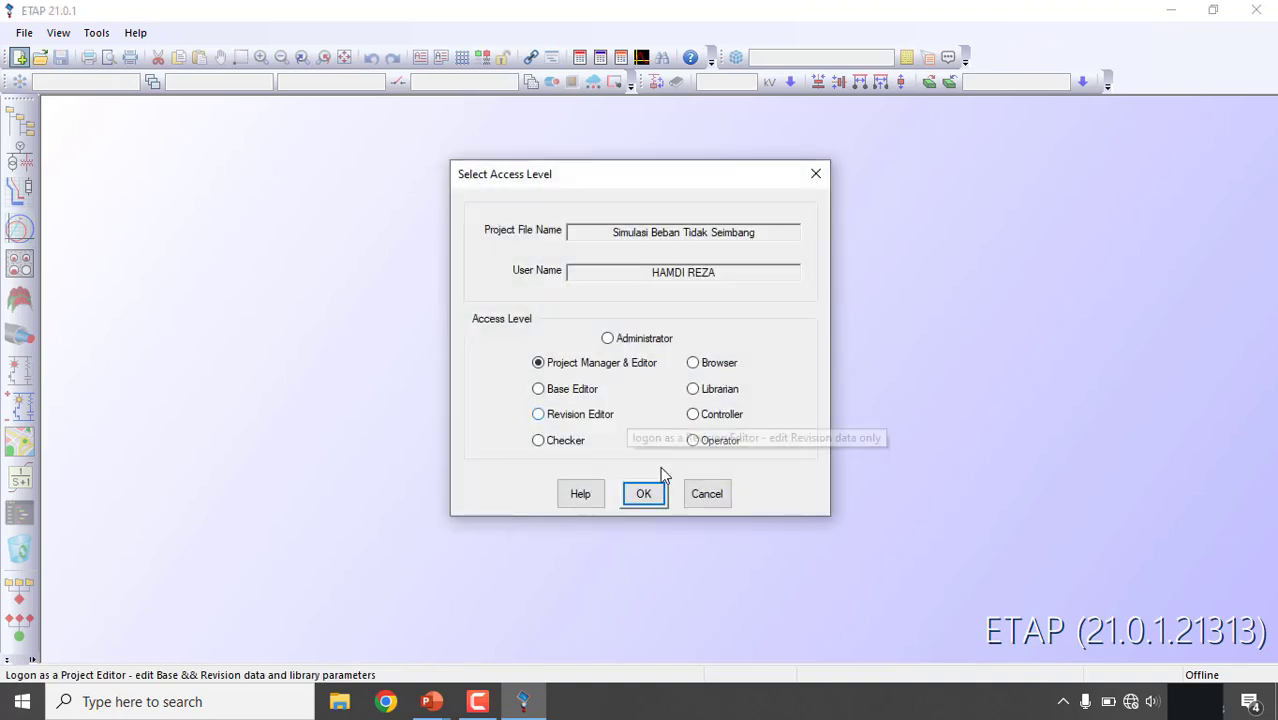
pyautogui.click(645, 492)
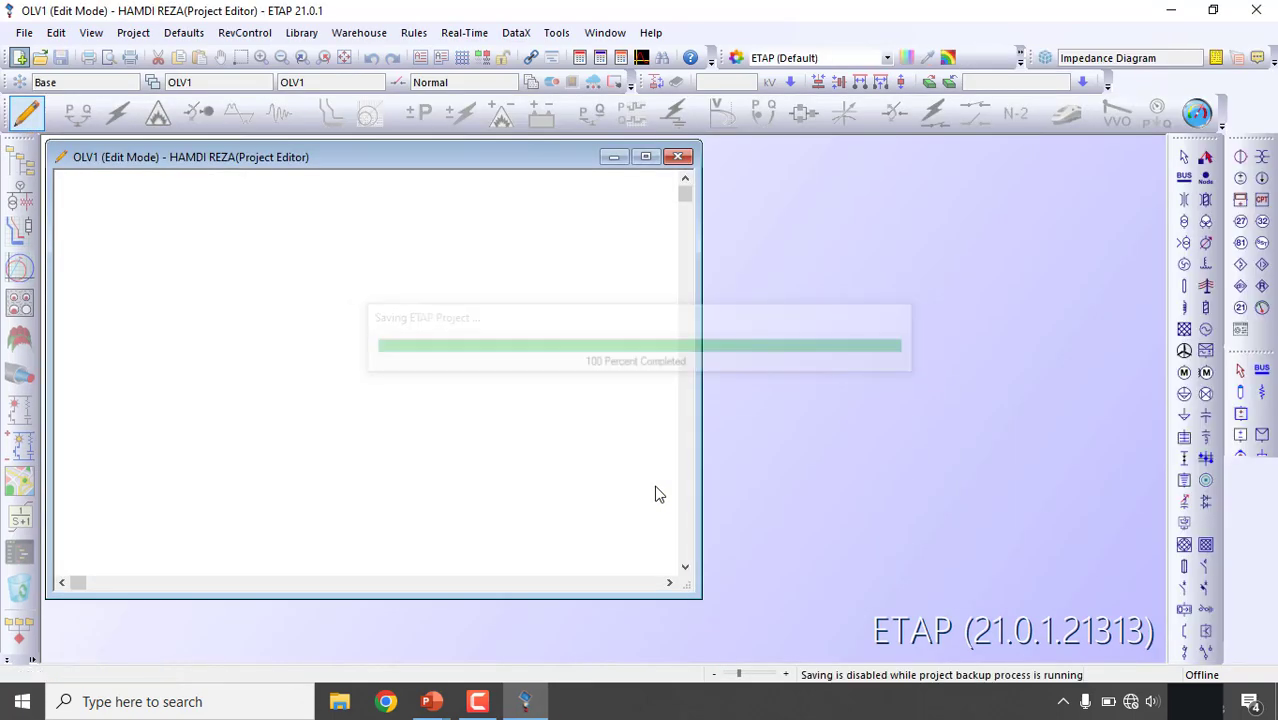
# - Maximize the one-line diagram and place a power grid near its upper-left corner with a two-winding transformer beside it
pyautogui.click(646, 157)
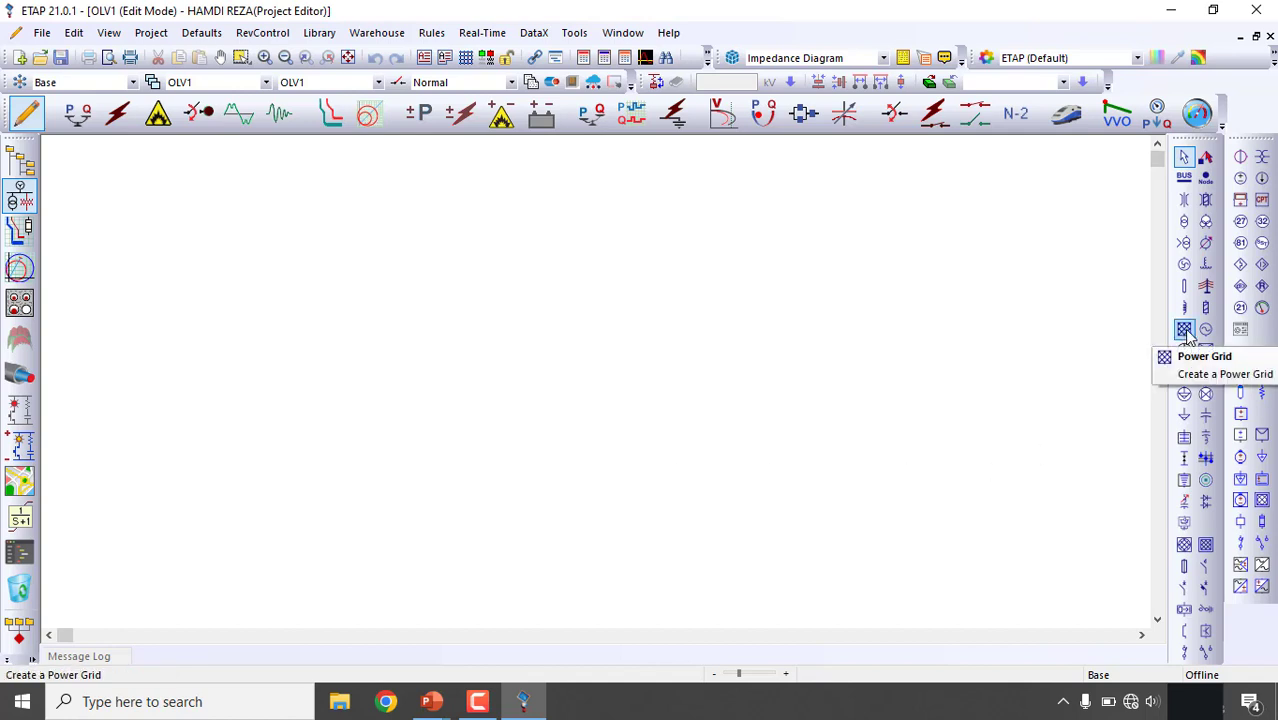
pyautogui.click(1185, 332)
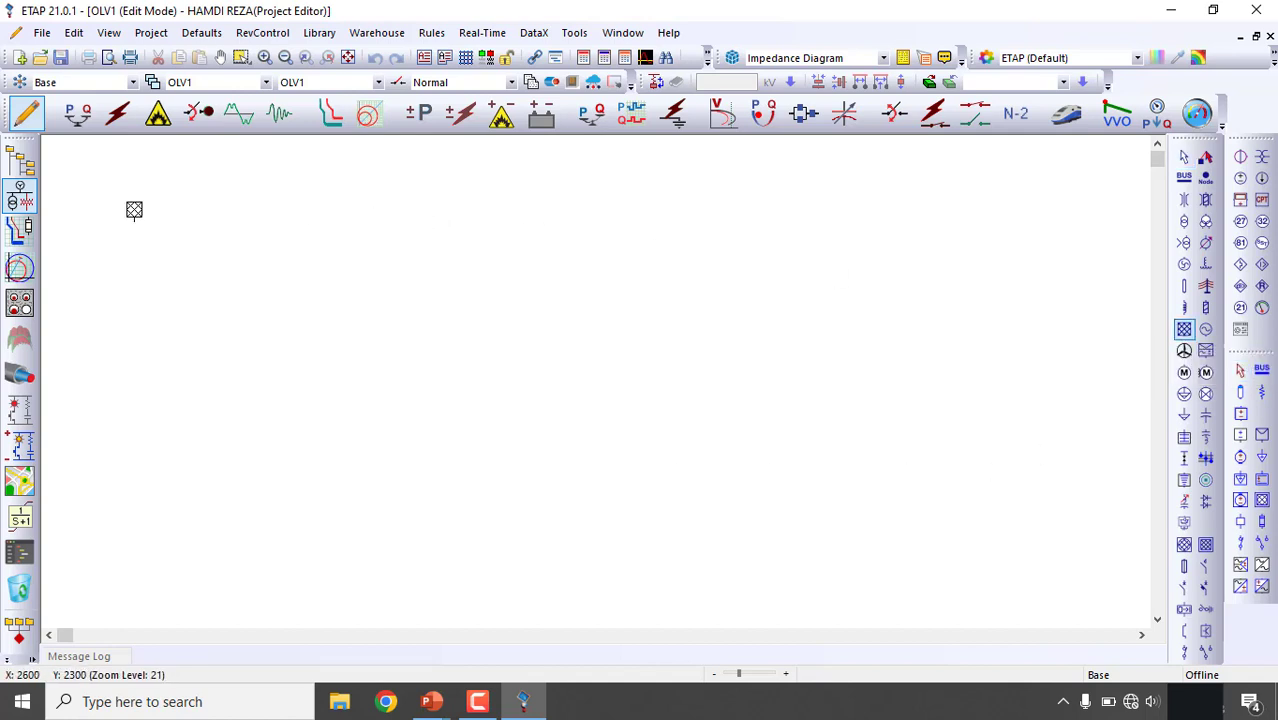
pyautogui.click(153, 230)
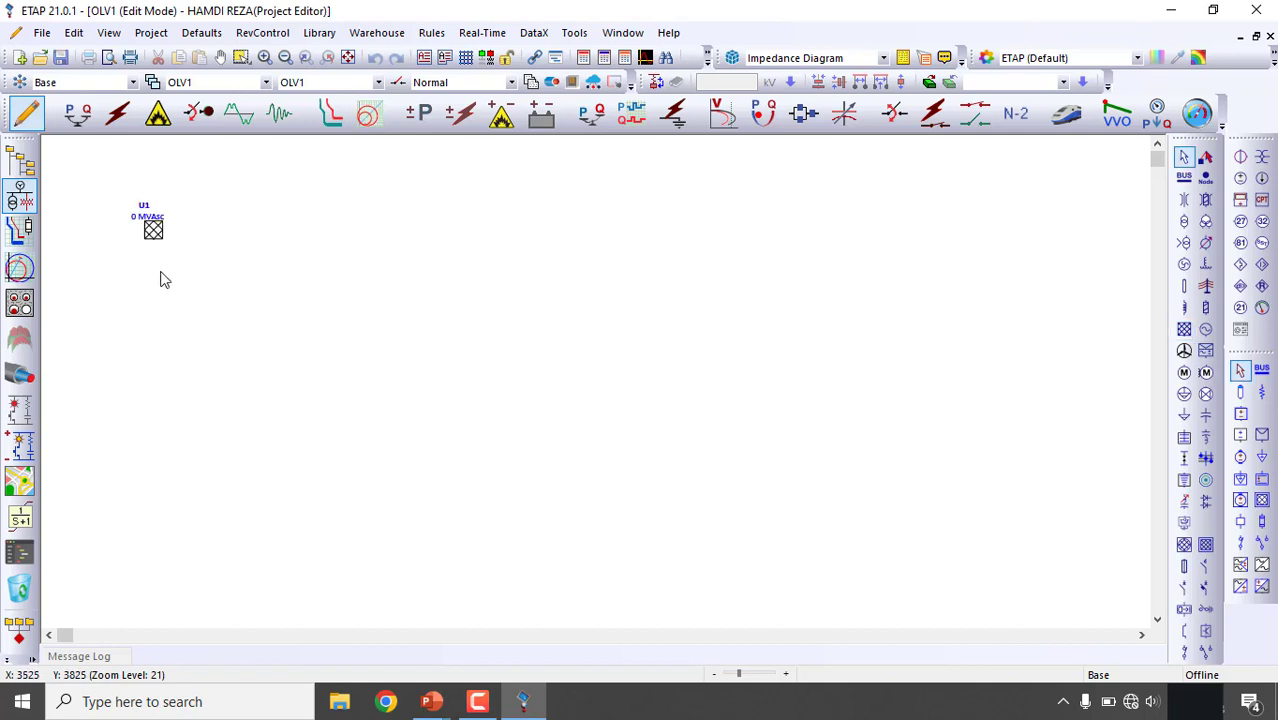
pyautogui.scroll(4, 150, 230)
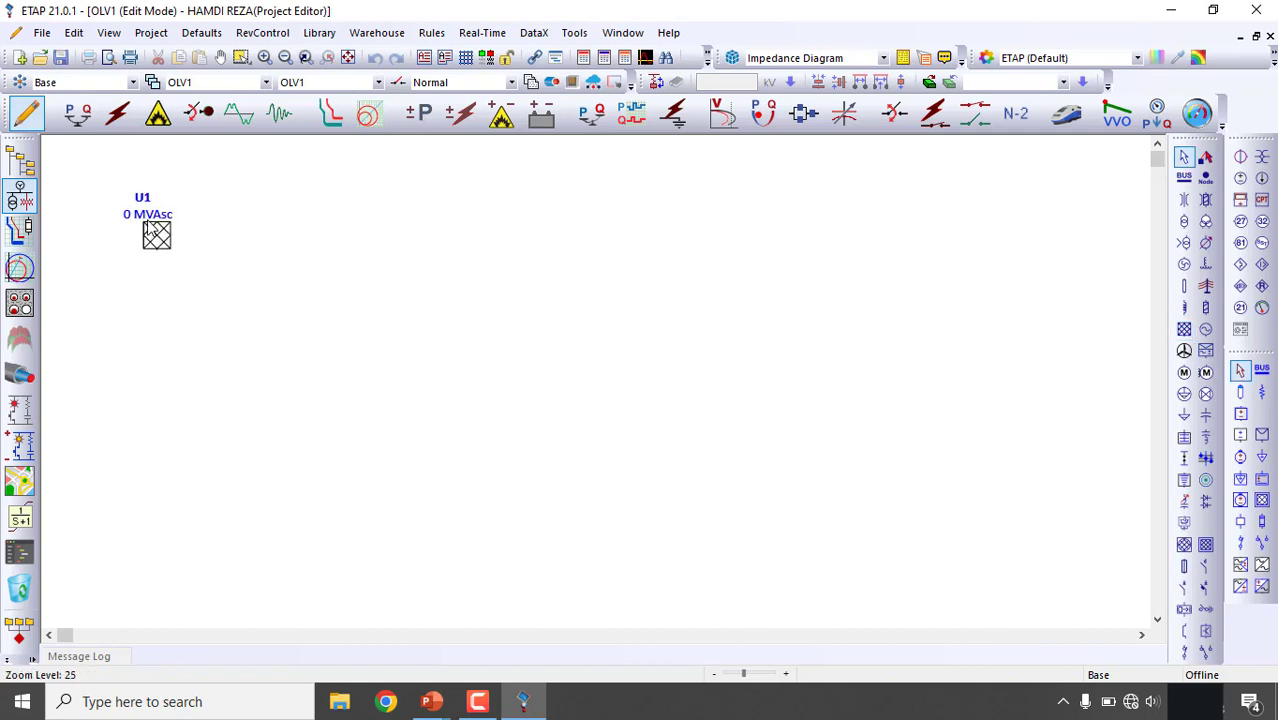
pyautogui.scroll(1, 150, 228)
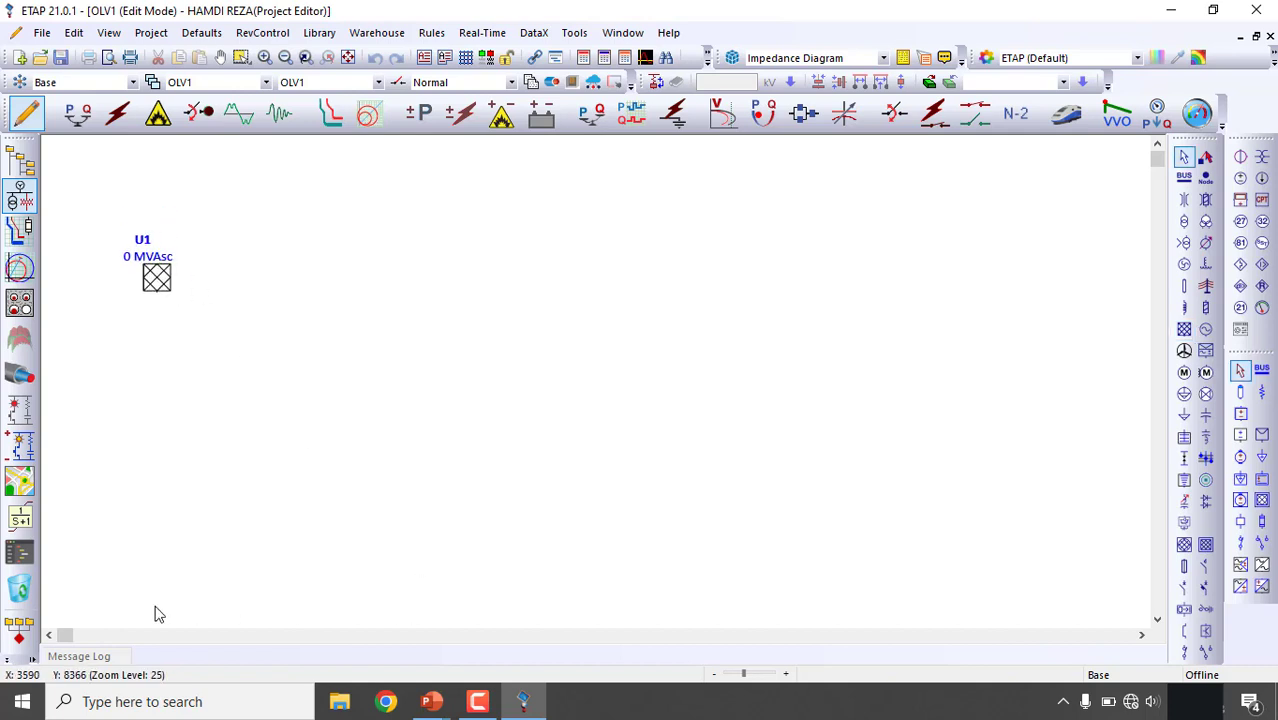
pyautogui.click(48, 636)
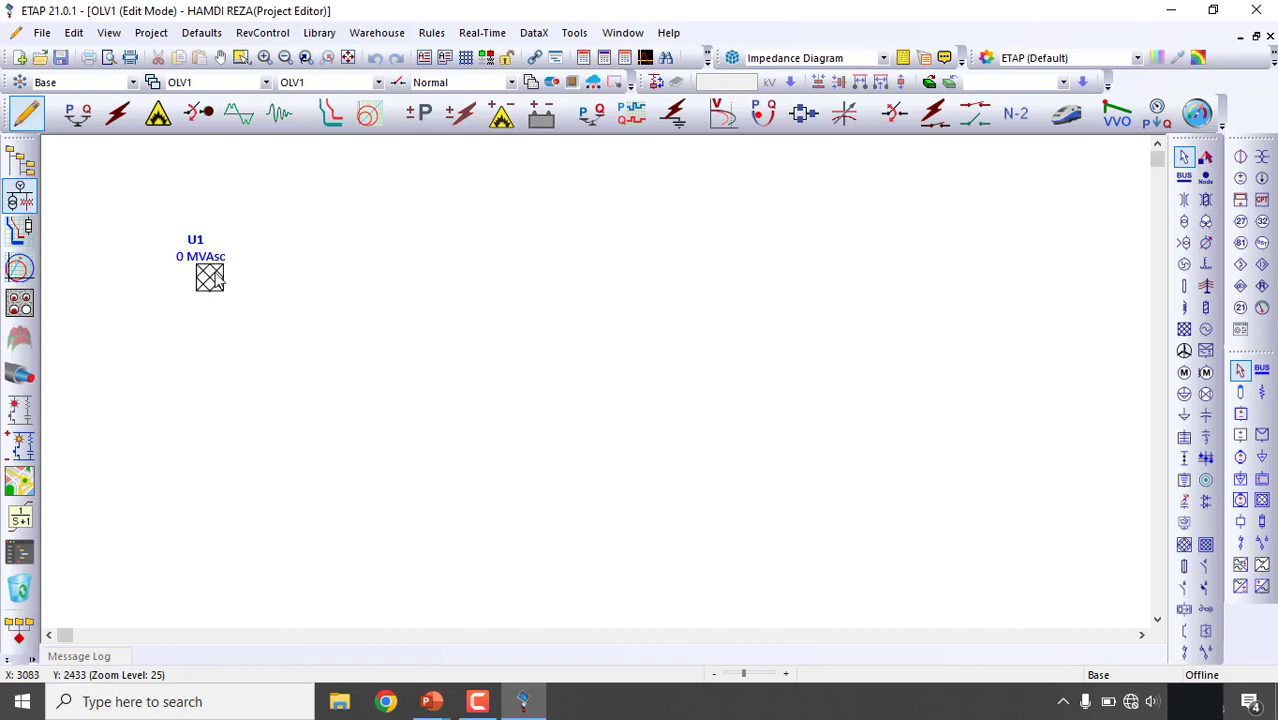
pyautogui.click(211, 284)
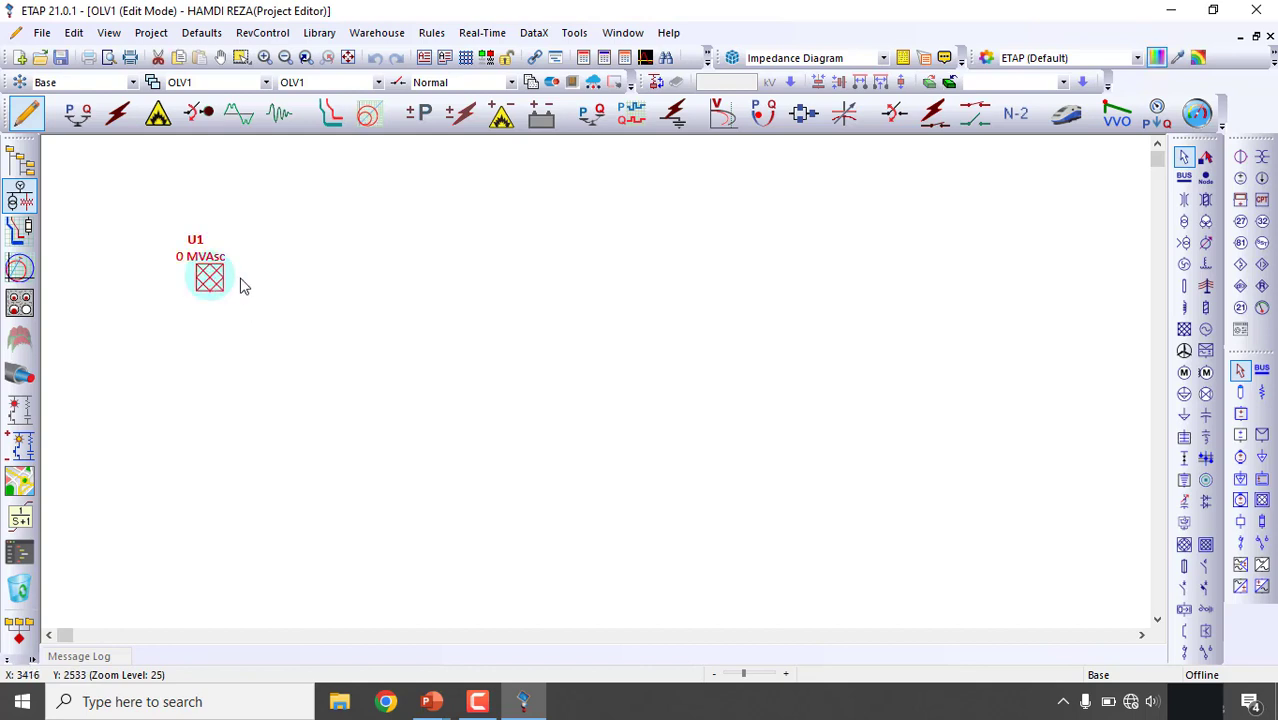
pyautogui.click(1184, 222)
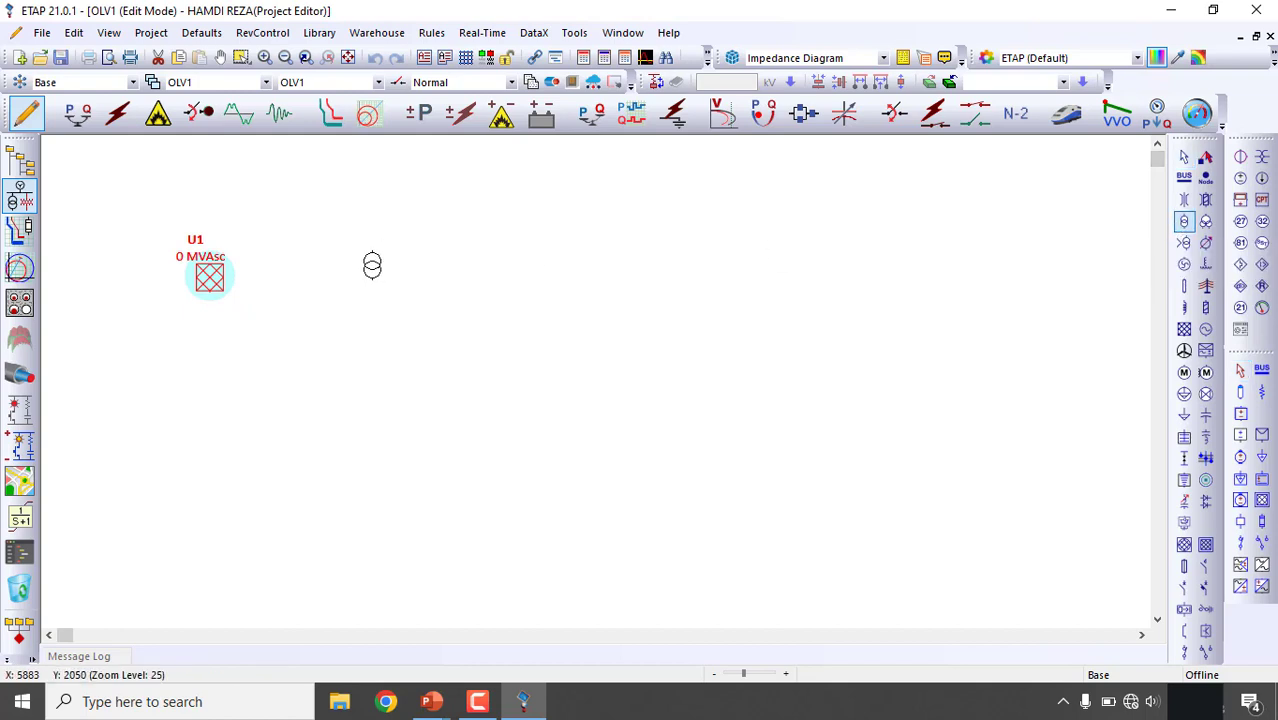
pyautogui.click(364, 274)
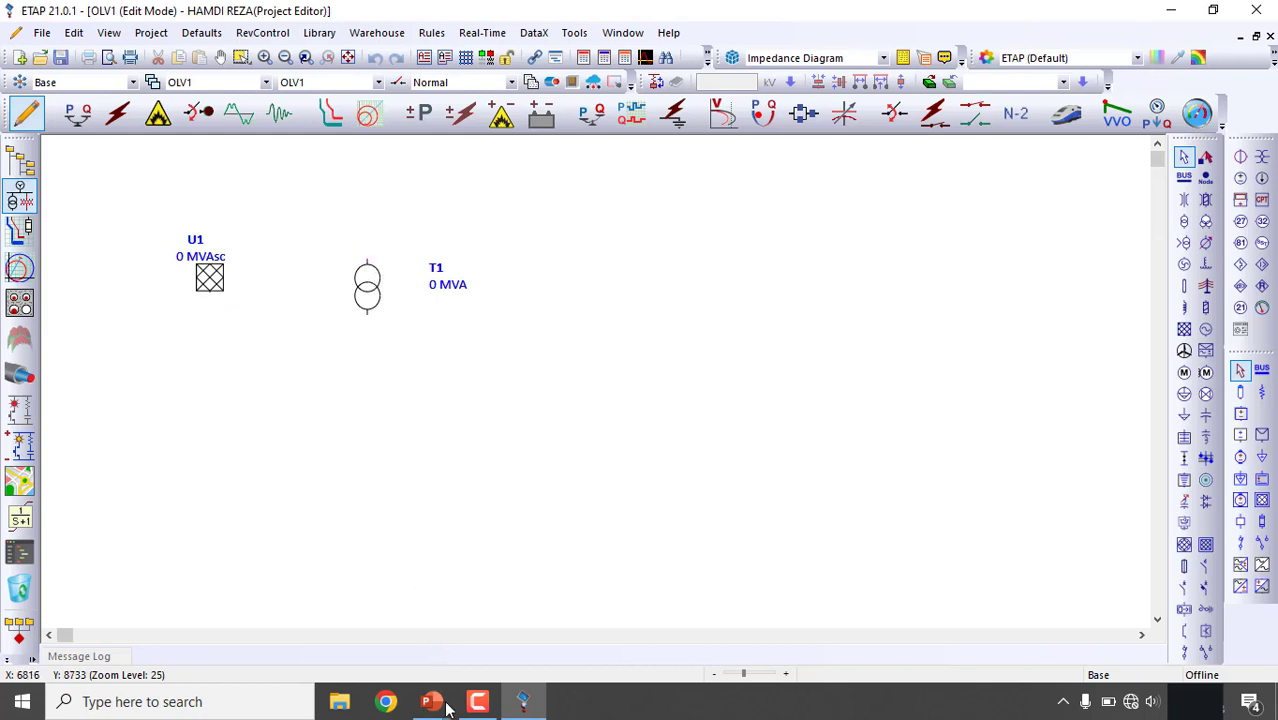
# - Consult the network slide in PowerPoint, then in ETAP move the power grid to the diagram's upper middle, with ID "Sumber 20 kV" and rated 20 kV
pyautogui.moveTo(431, 701)
pyautogui.click(517, 618)
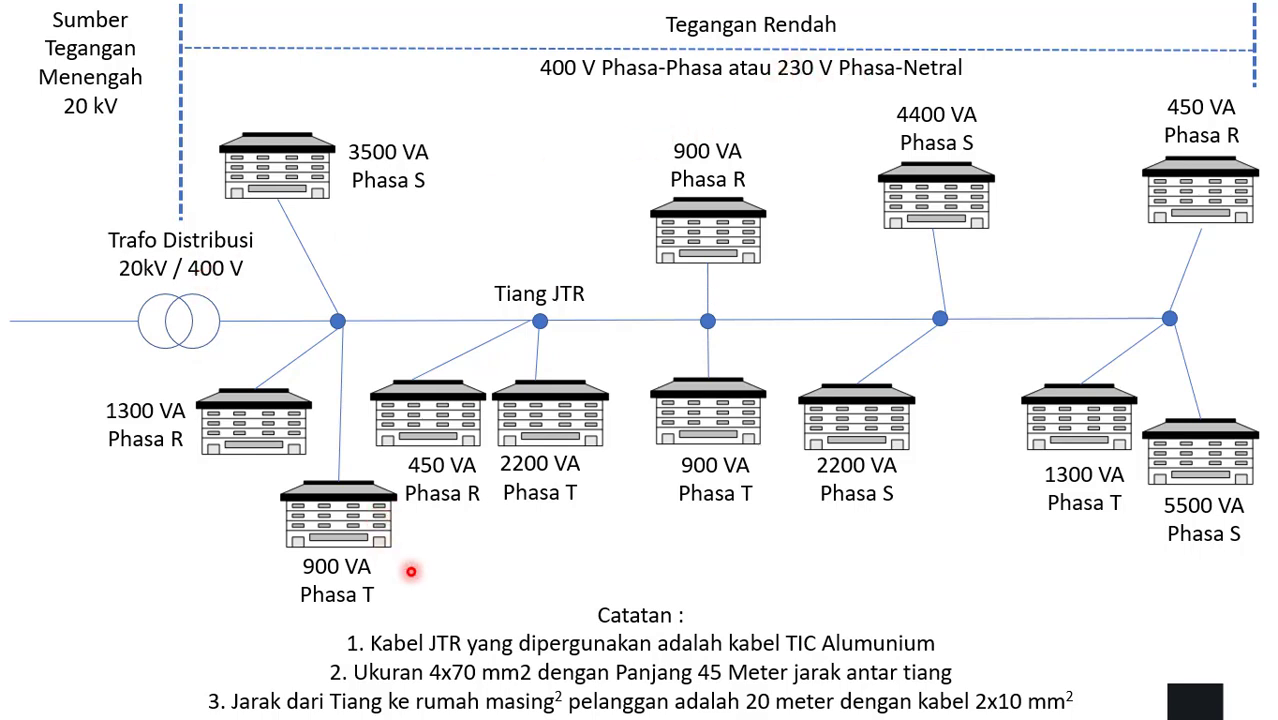
pyautogui.press('super')
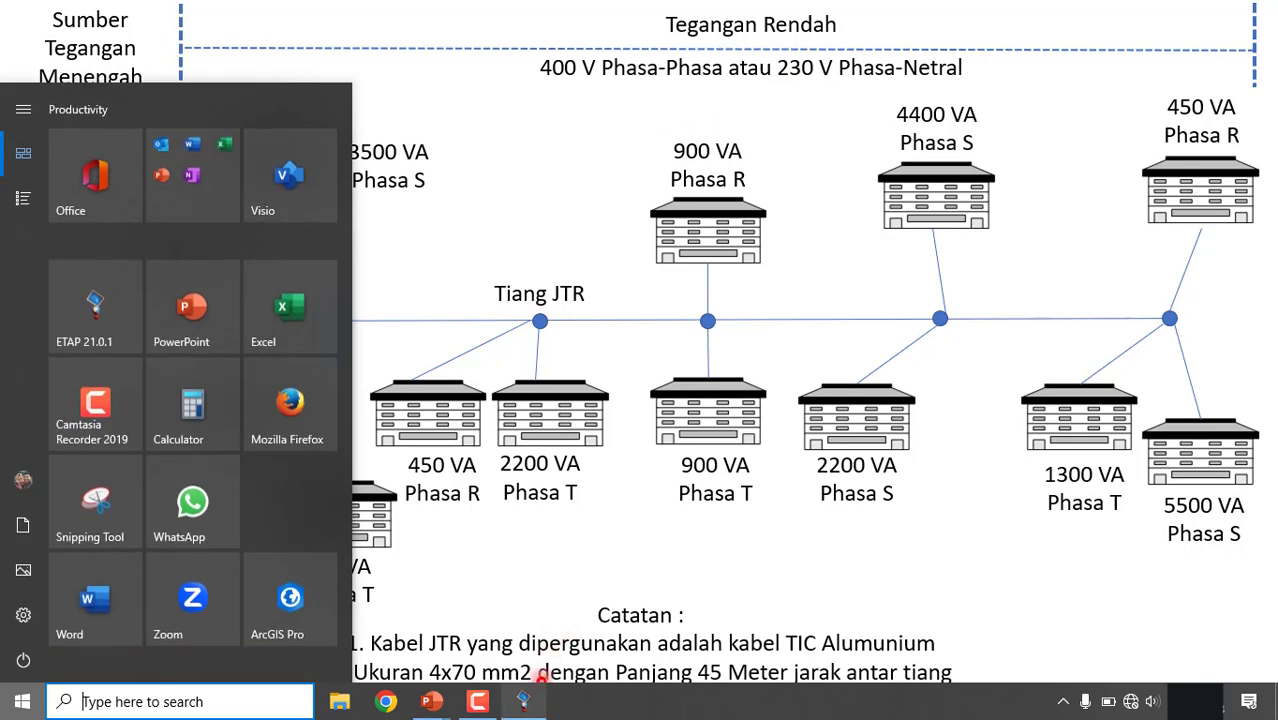
pyautogui.click(534, 700)
pyautogui.click(214, 284)
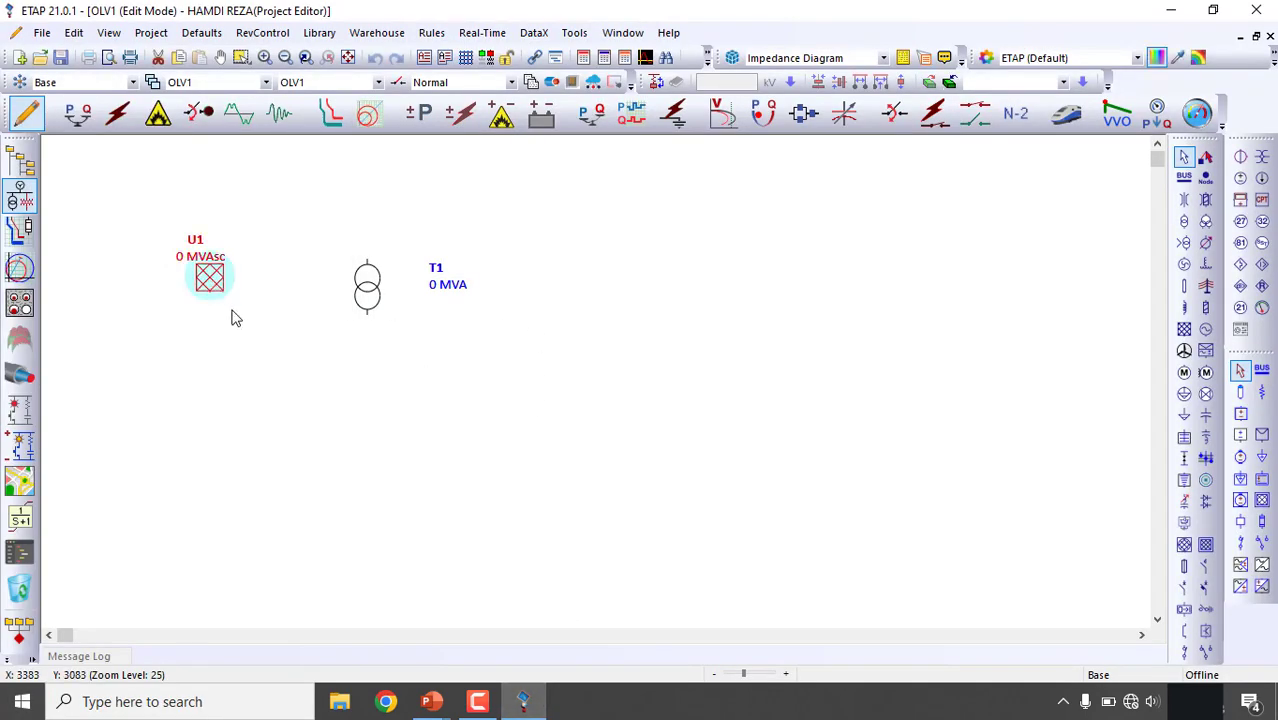
pyautogui.moveTo(212, 286); pyautogui.dragTo(603, 222)
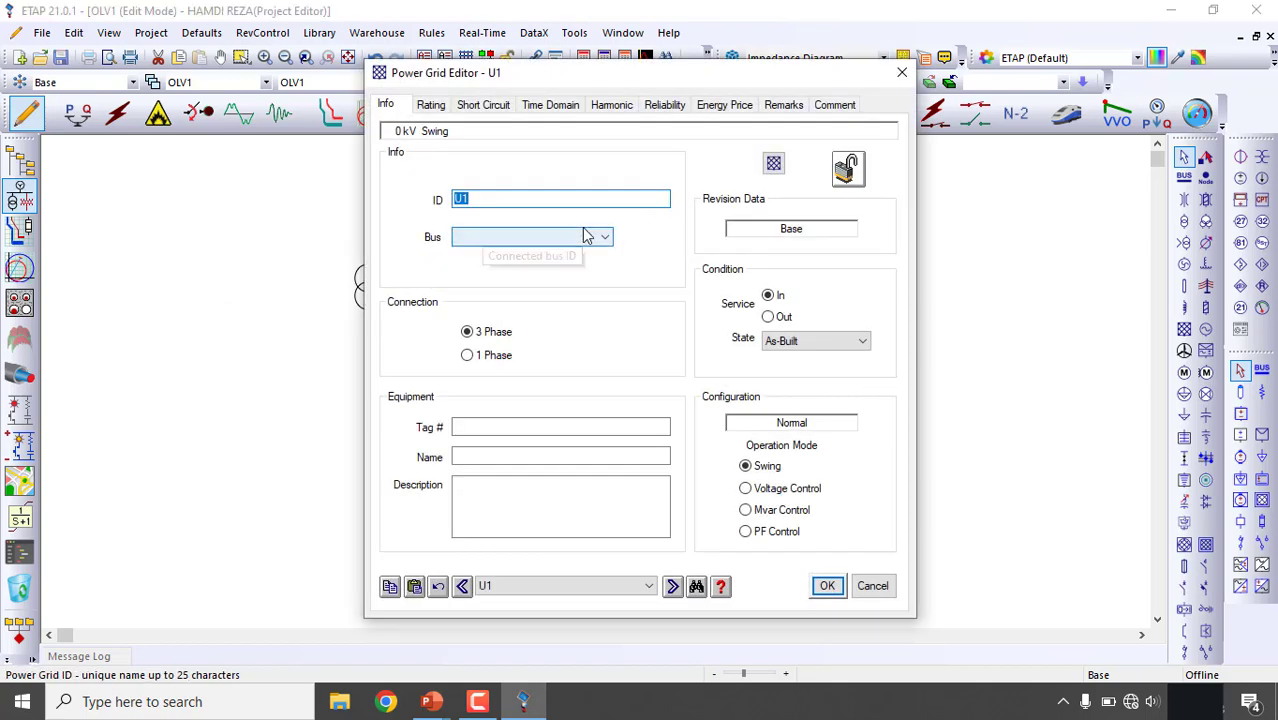
pyautogui.write('Sumber 20 kV')
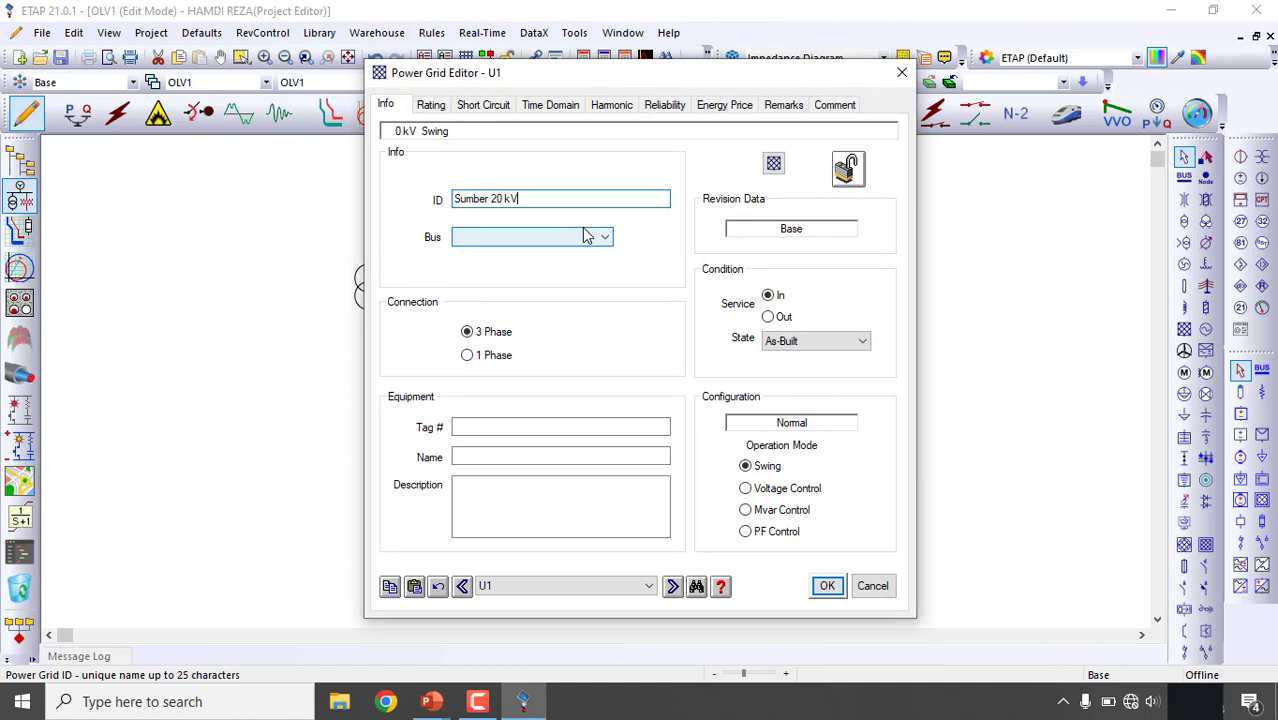
pyautogui.click(429, 106)
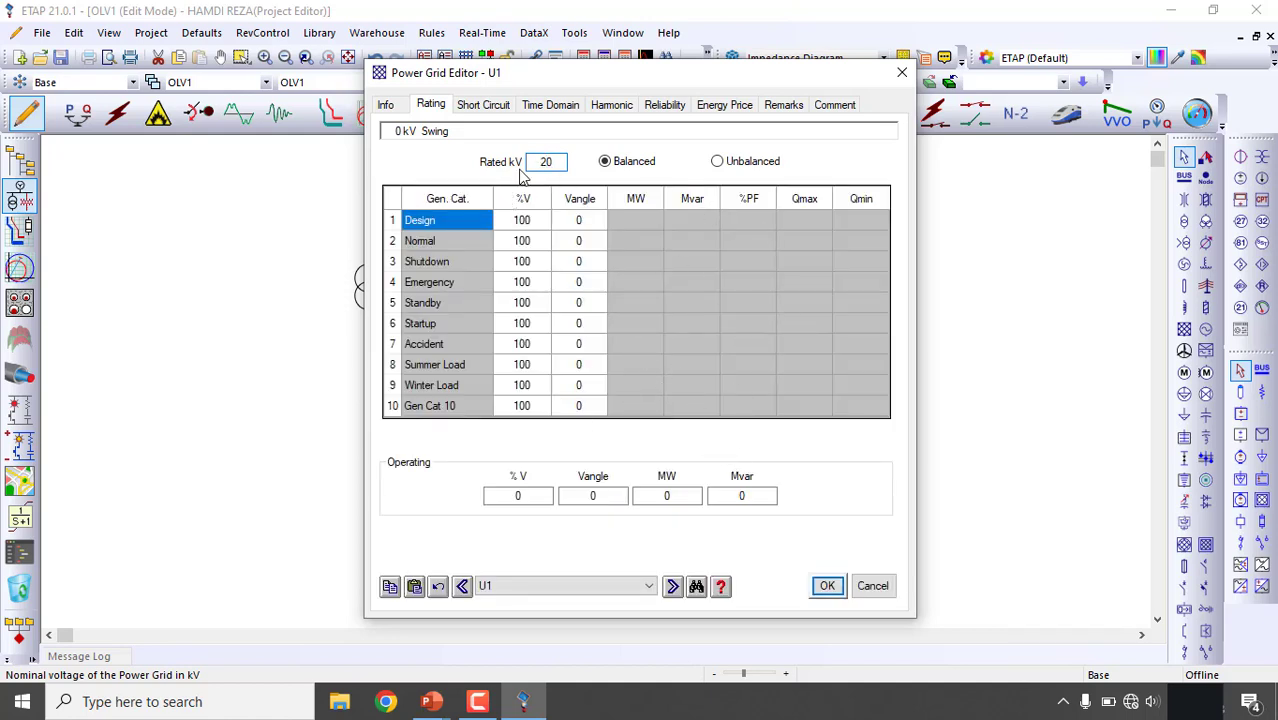
pyautogui.click(491, 112)
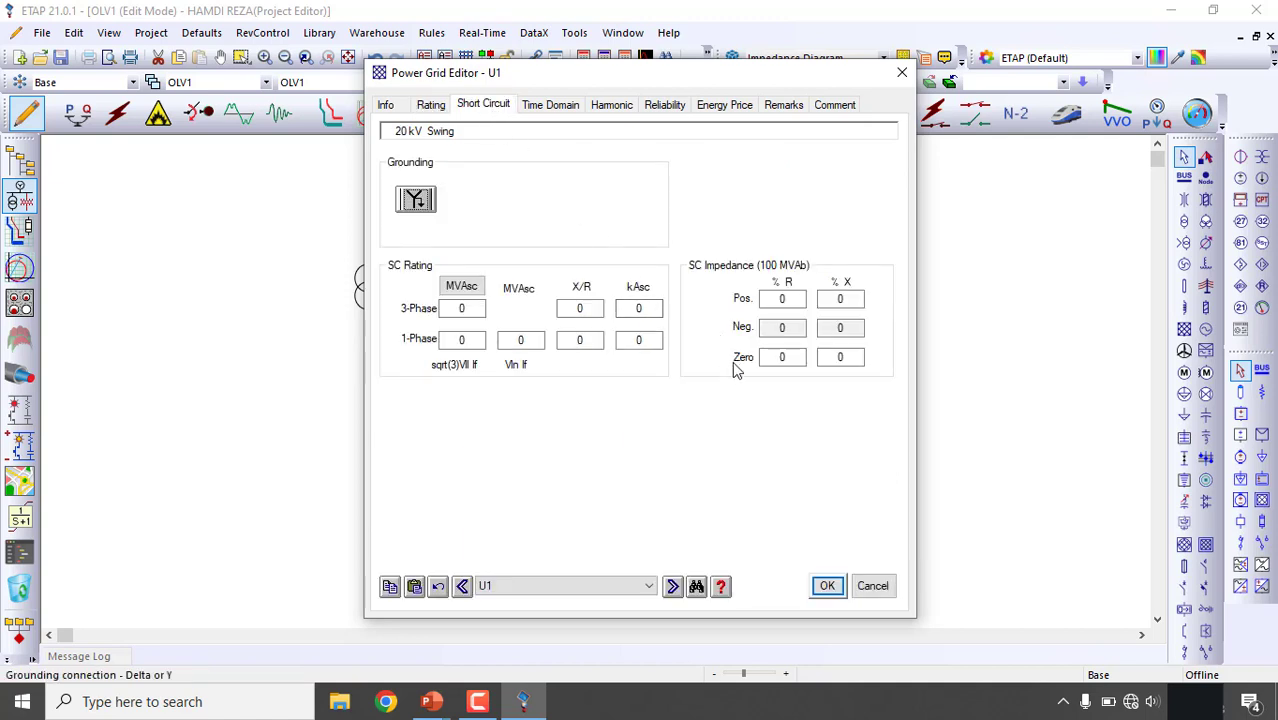
pyautogui.click(828, 586)
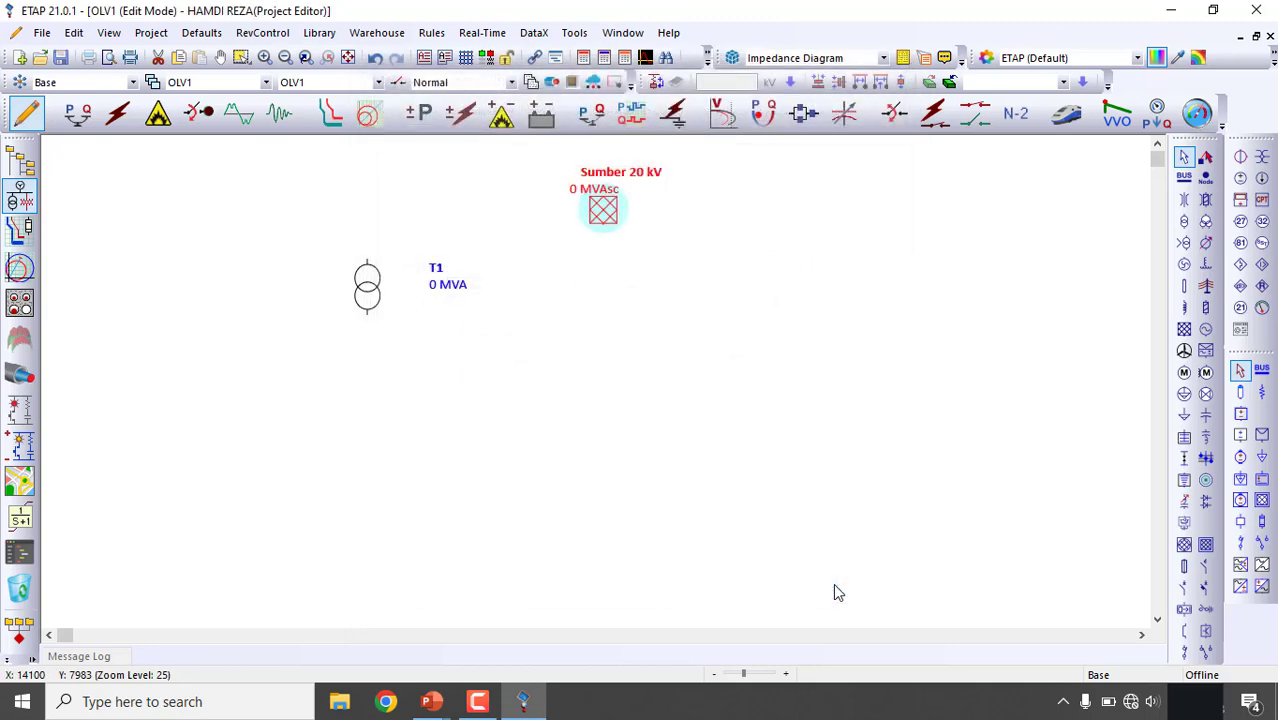
# - Centre the power grid's ID label above its symbol and move transformer T1 directly below the source
pyautogui.click(634, 262)
pyautogui.moveTo(638, 170); pyautogui.dragTo(610, 186)
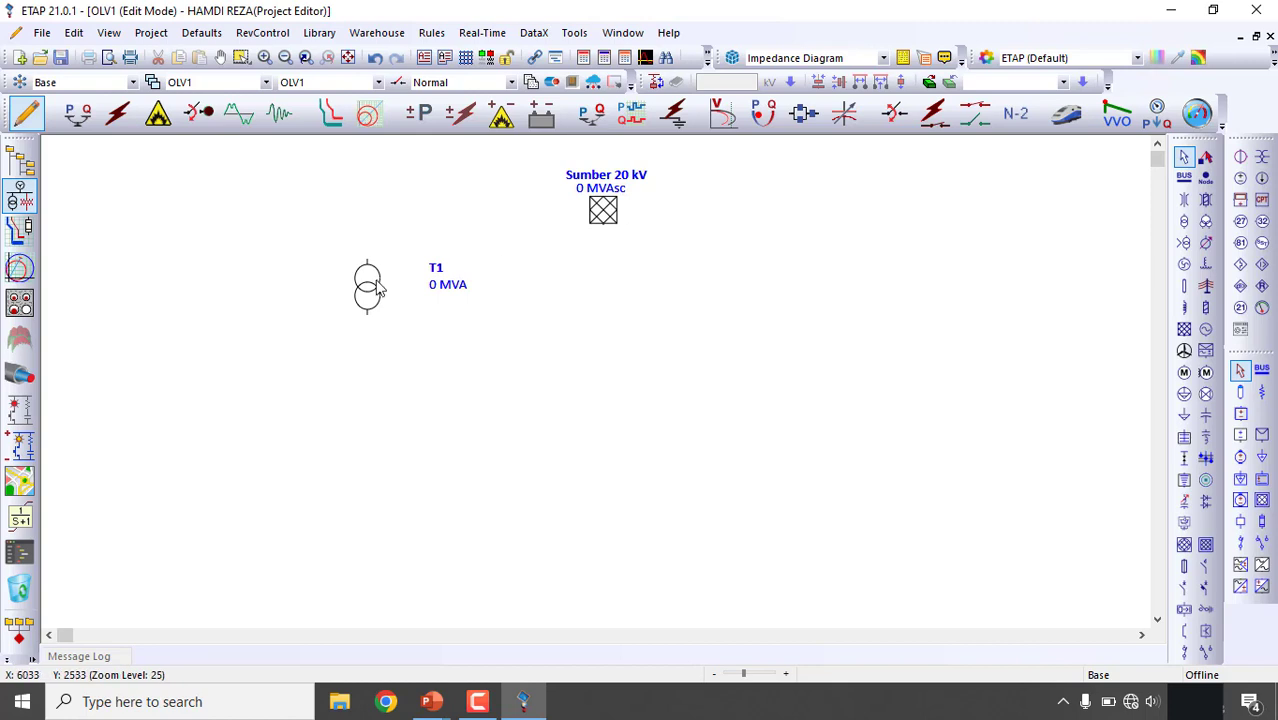
pyautogui.moveTo(371, 291); pyautogui.dragTo(607, 280)
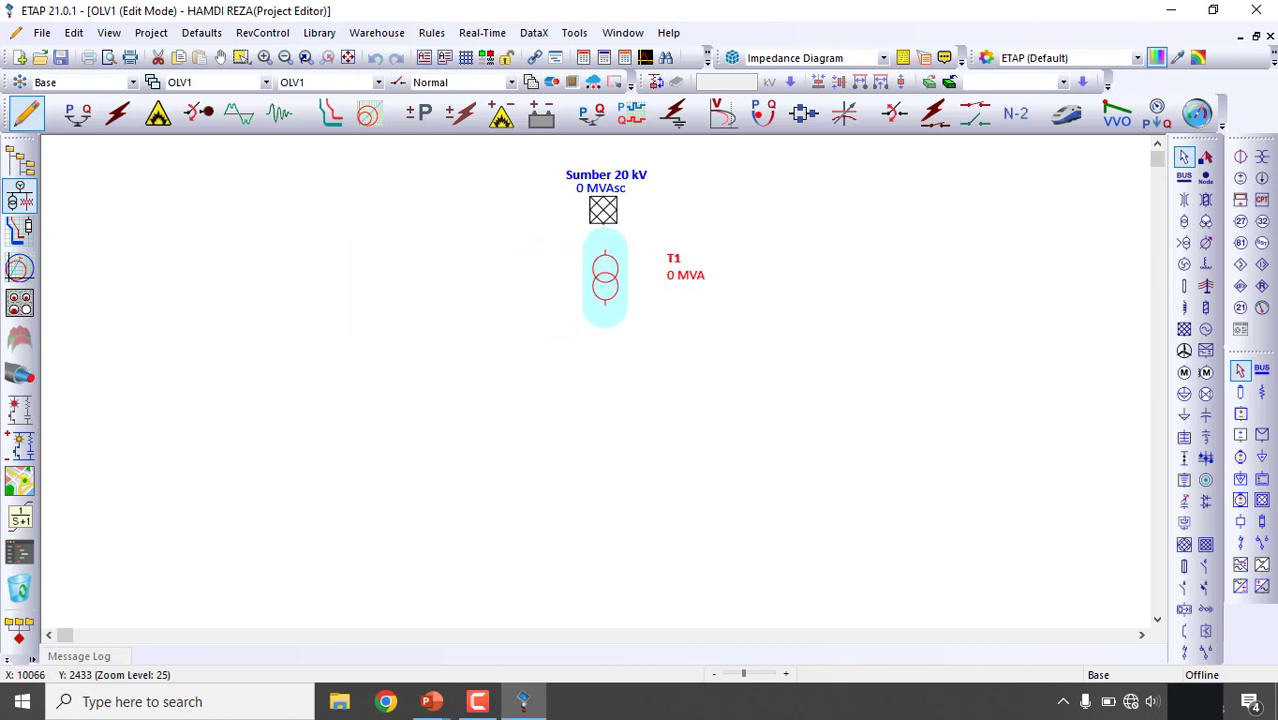
pyautogui.doubleClick(605, 277)
pyautogui.click(488, 99)
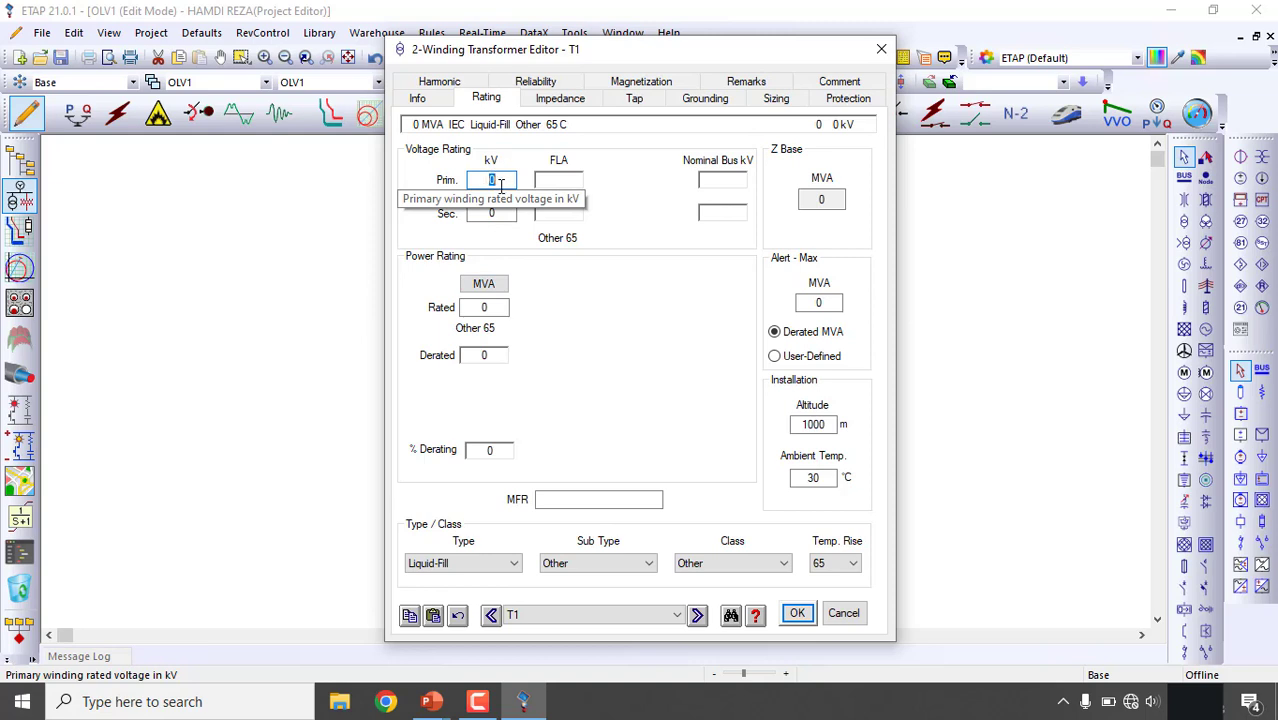
pyautogui.click(509, 214)
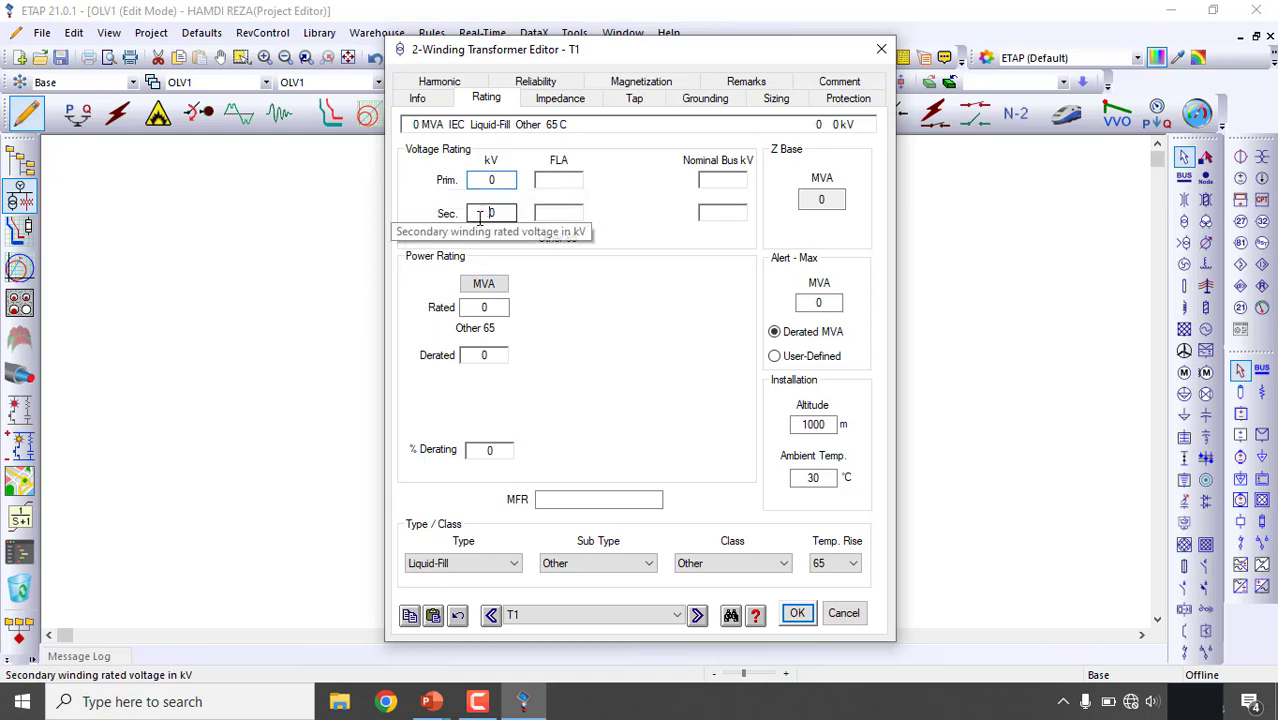
pyautogui.click(881, 49)
# - Connect the power grid to transformer T1's primary terminal and place the connecting bus label beside the line
pyautogui.click(708, 249)
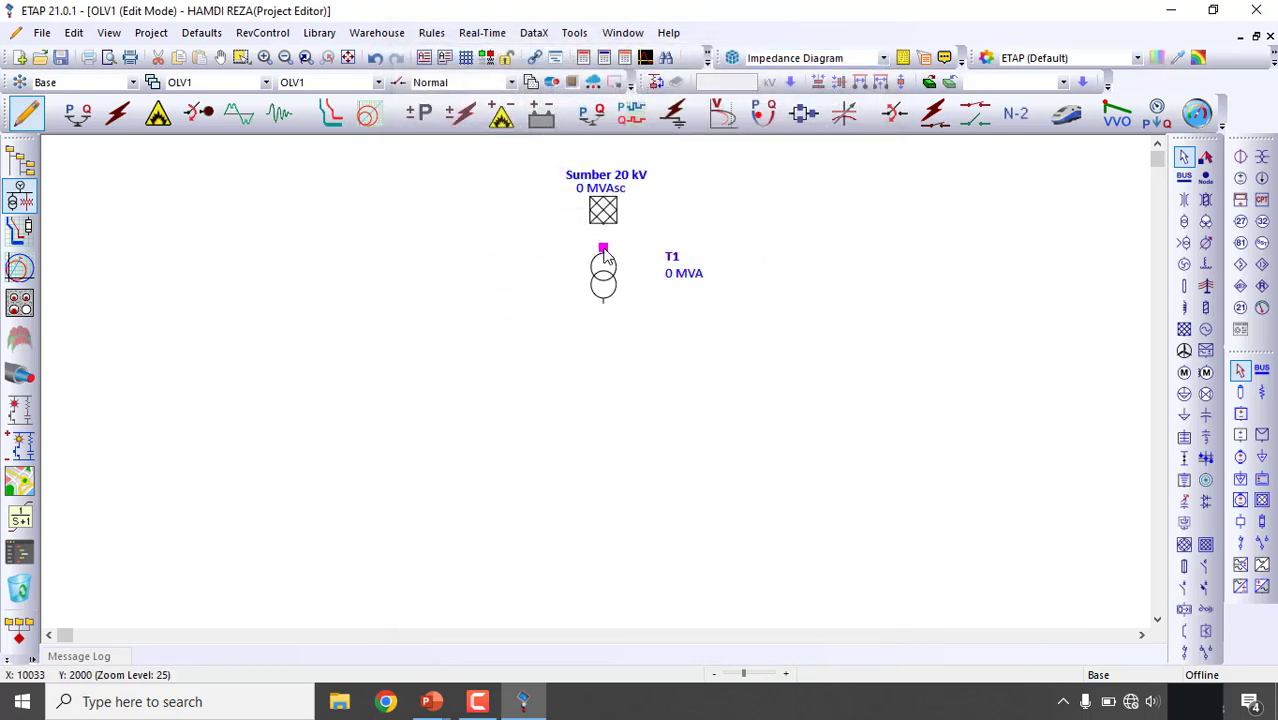
pyautogui.moveTo(603, 233); pyautogui.dragTo(577, 235)
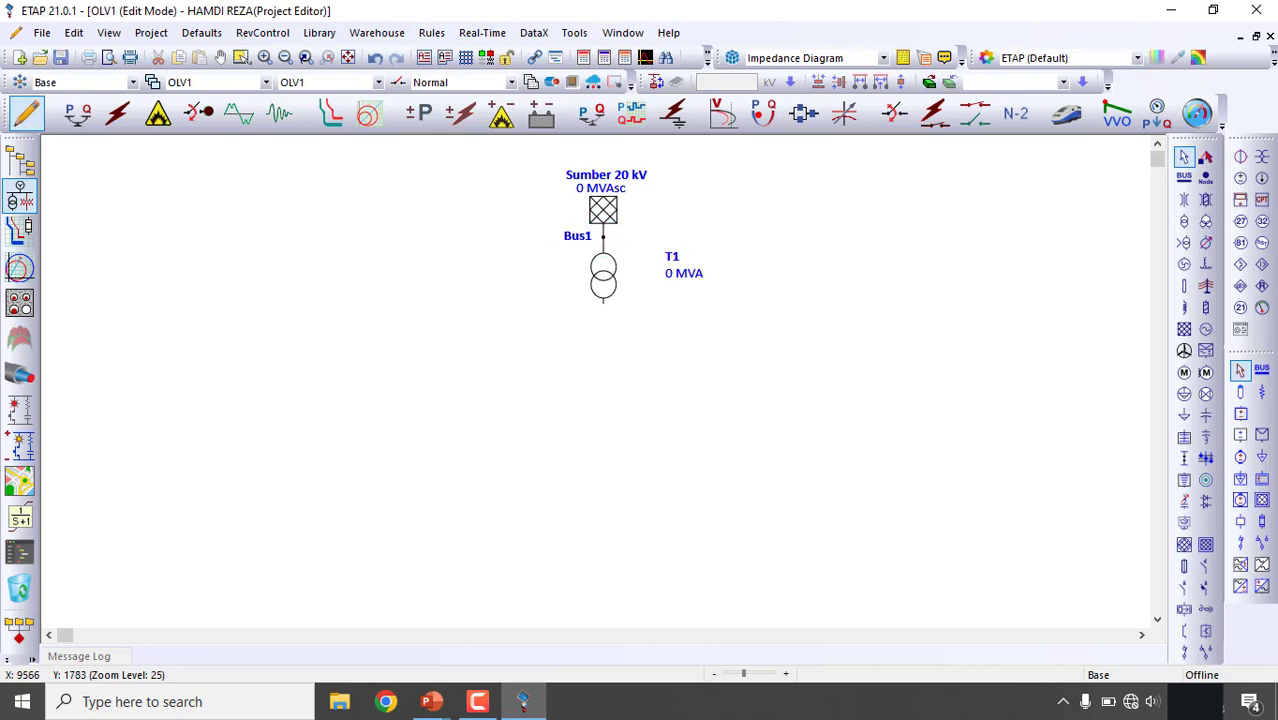
# - Open transformer T1's ratings, consult the network slide in PowerPoint, then in ETAP set the secondary voltage to 0.4 kV
pyautogui.click(605, 284)
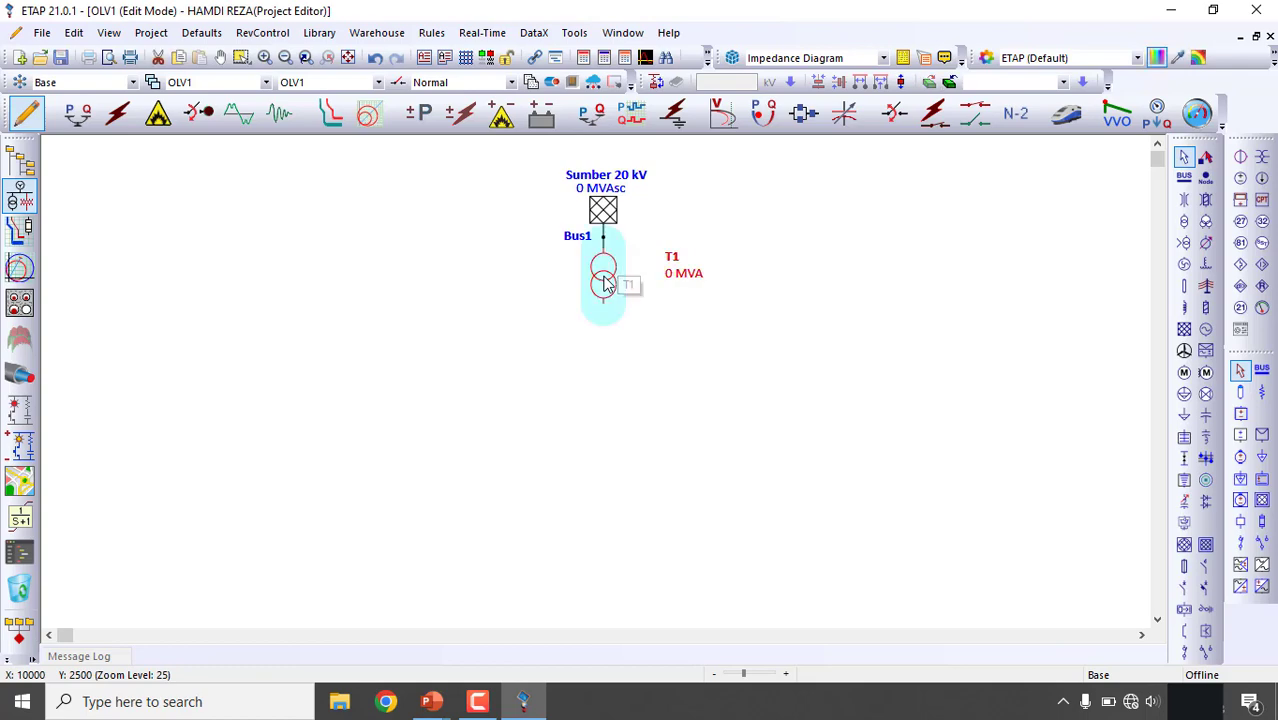
pyautogui.doubleClick(605, 284)
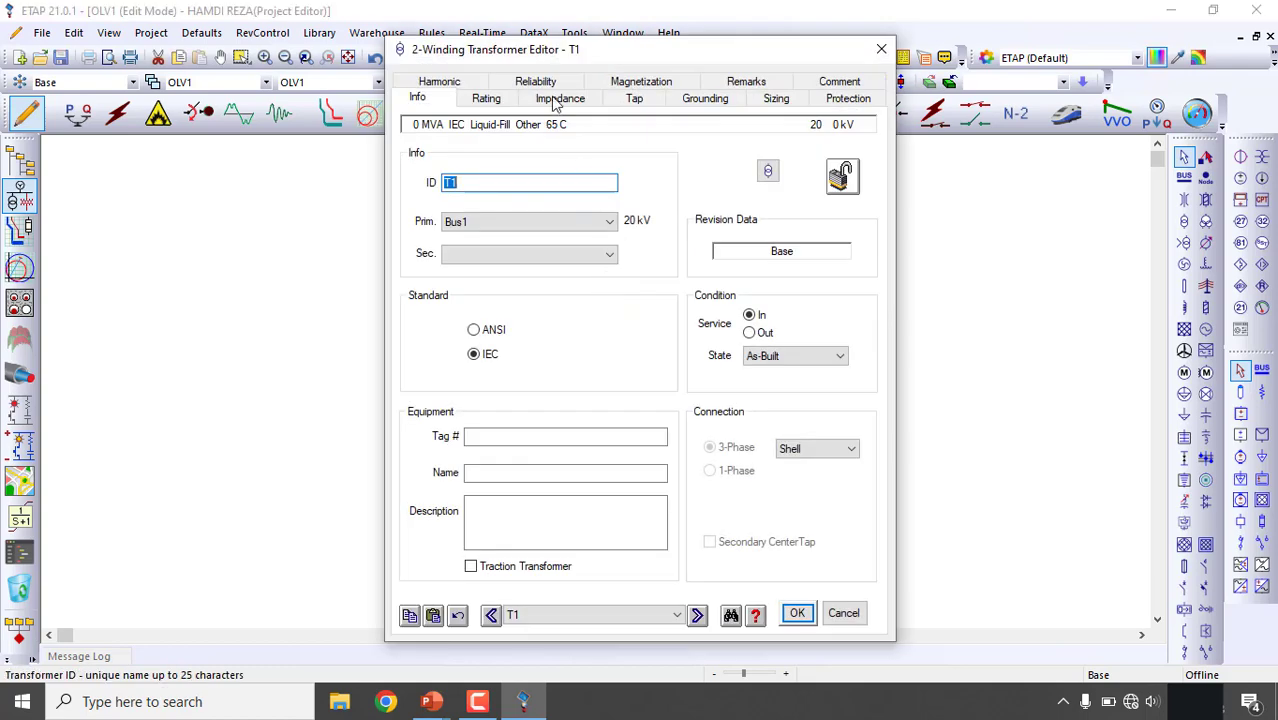
pyautogui.click(486, 98)
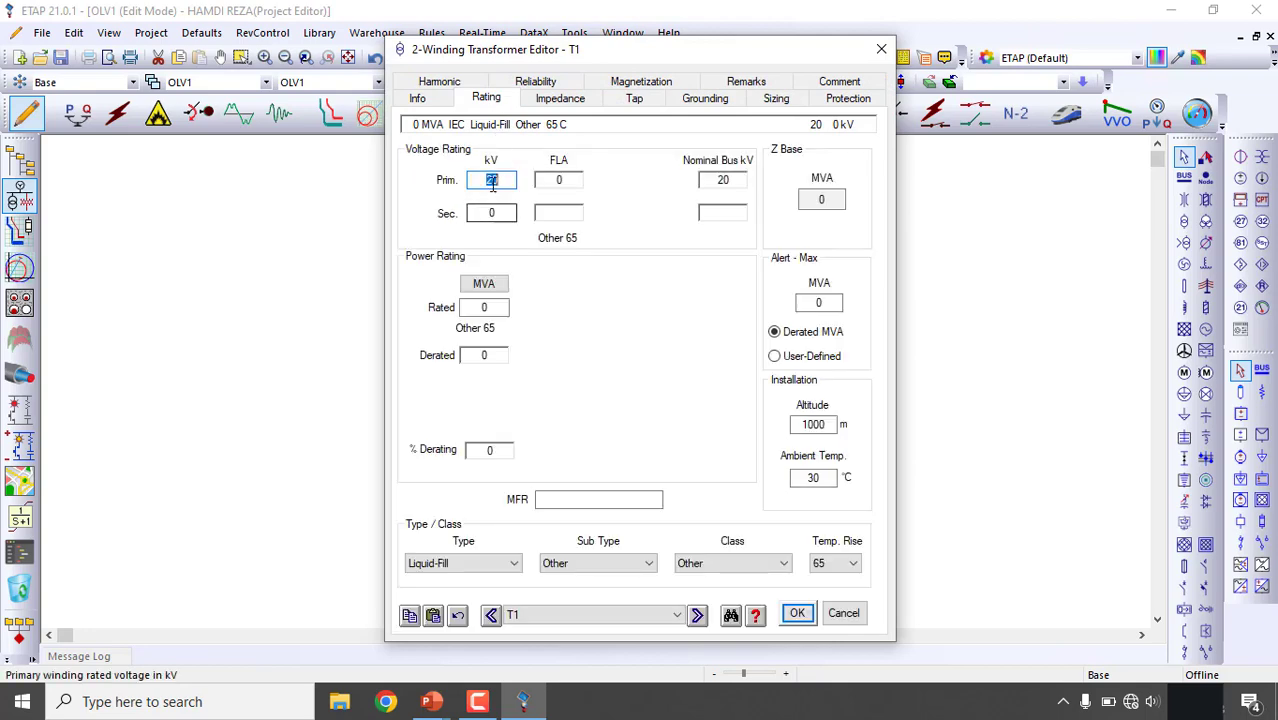
pyautogui.moveTo(575, 63); pyautogui.dragTo(870, 83)
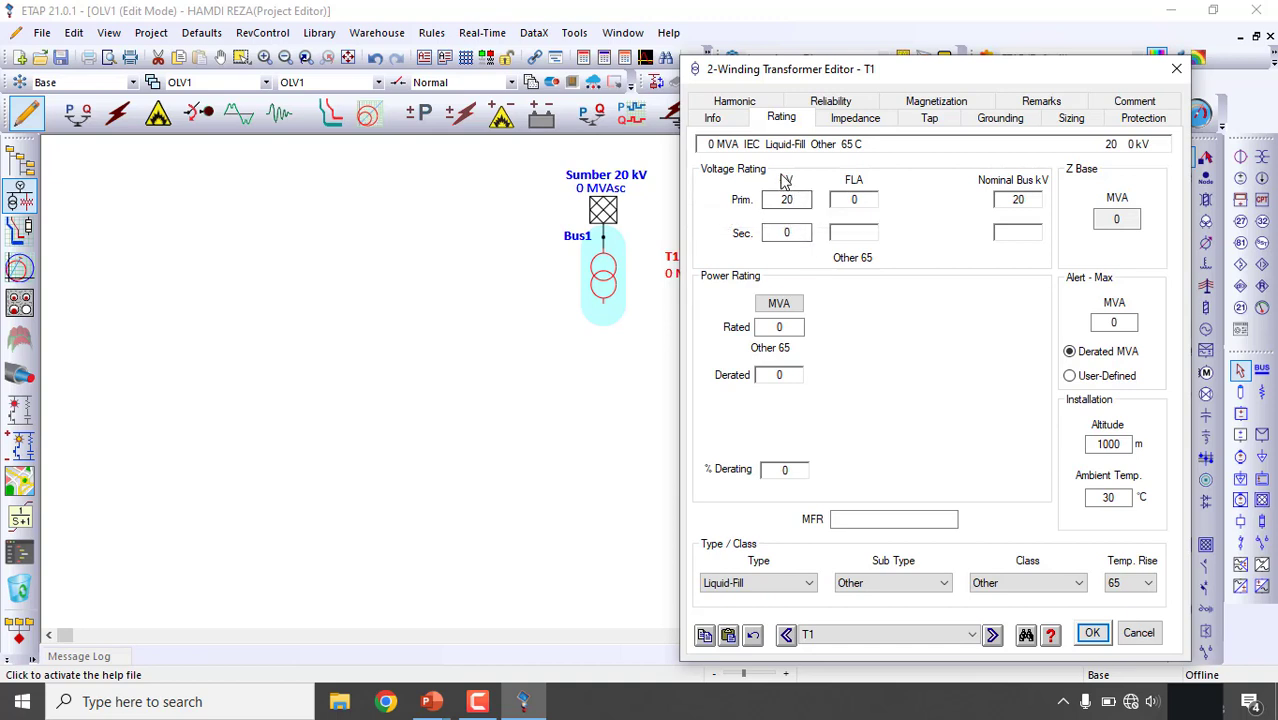
pyautogui.click(800, 231)
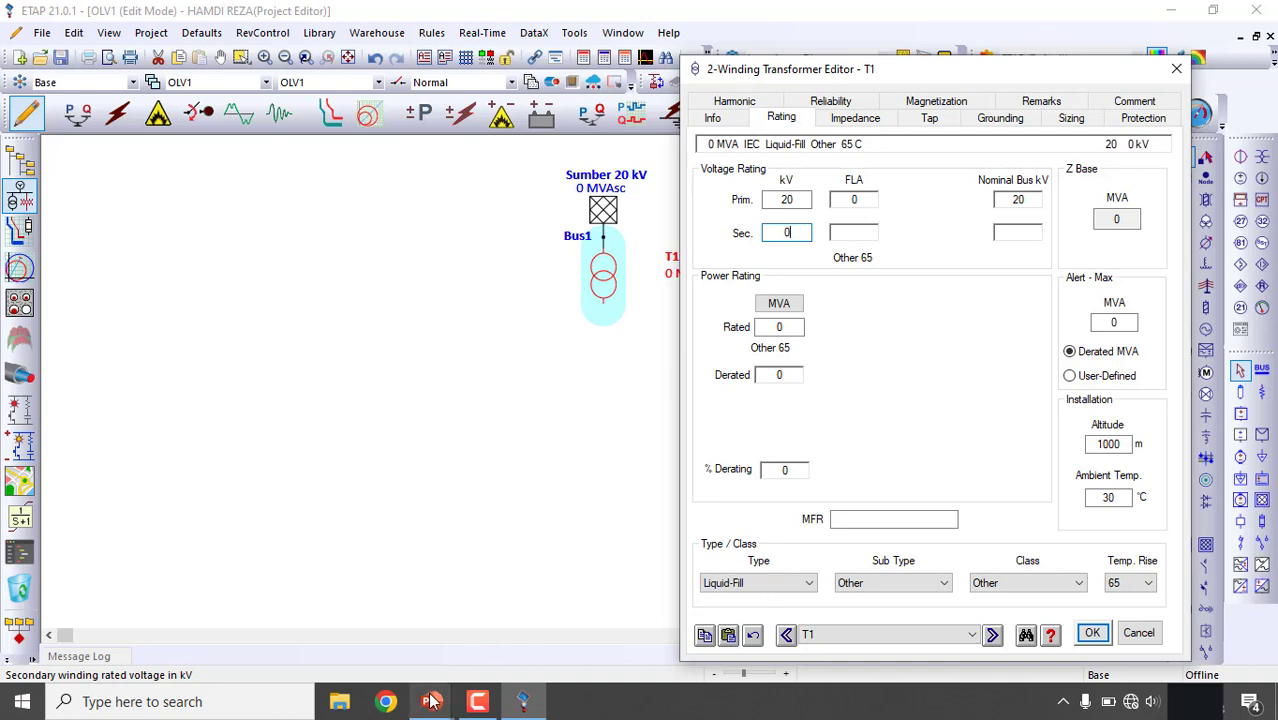
pyautogui.moveTo(431, 701)
pyautogui.click(510, 622)
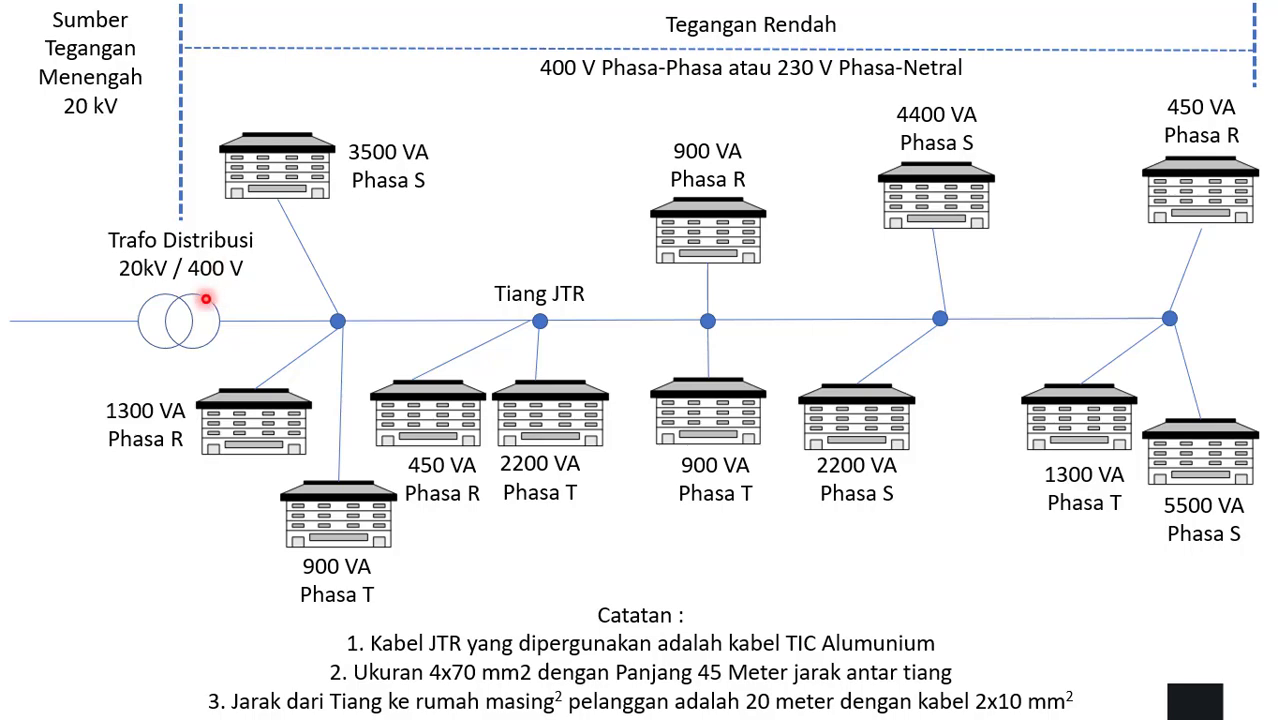
pyautogui.press('super')
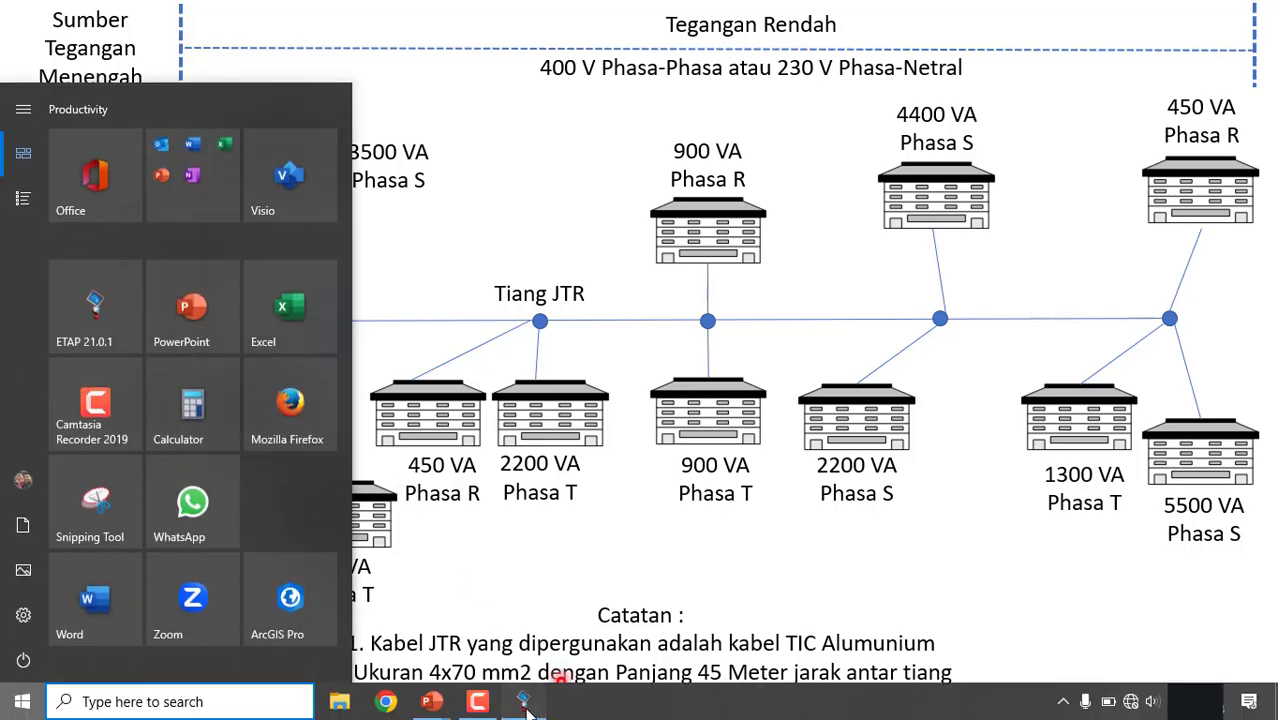
pyautogui.click(522, 701)
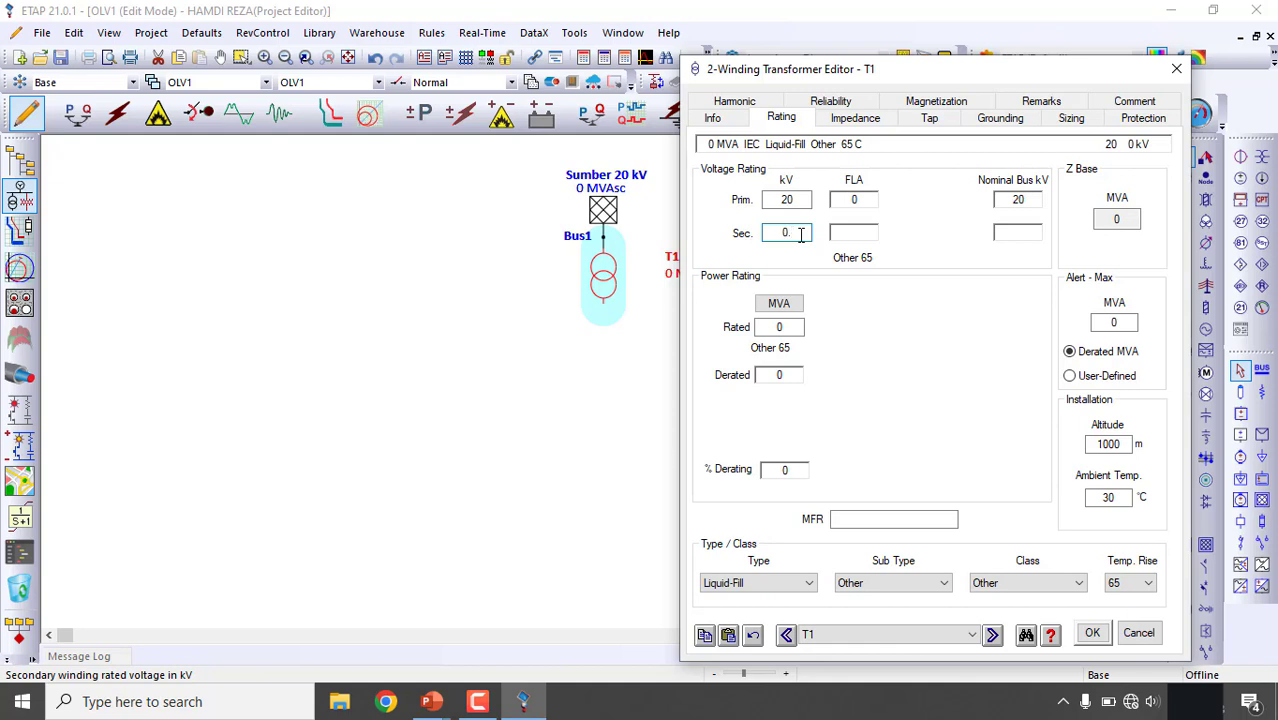
pyautogui.click(941, 315)
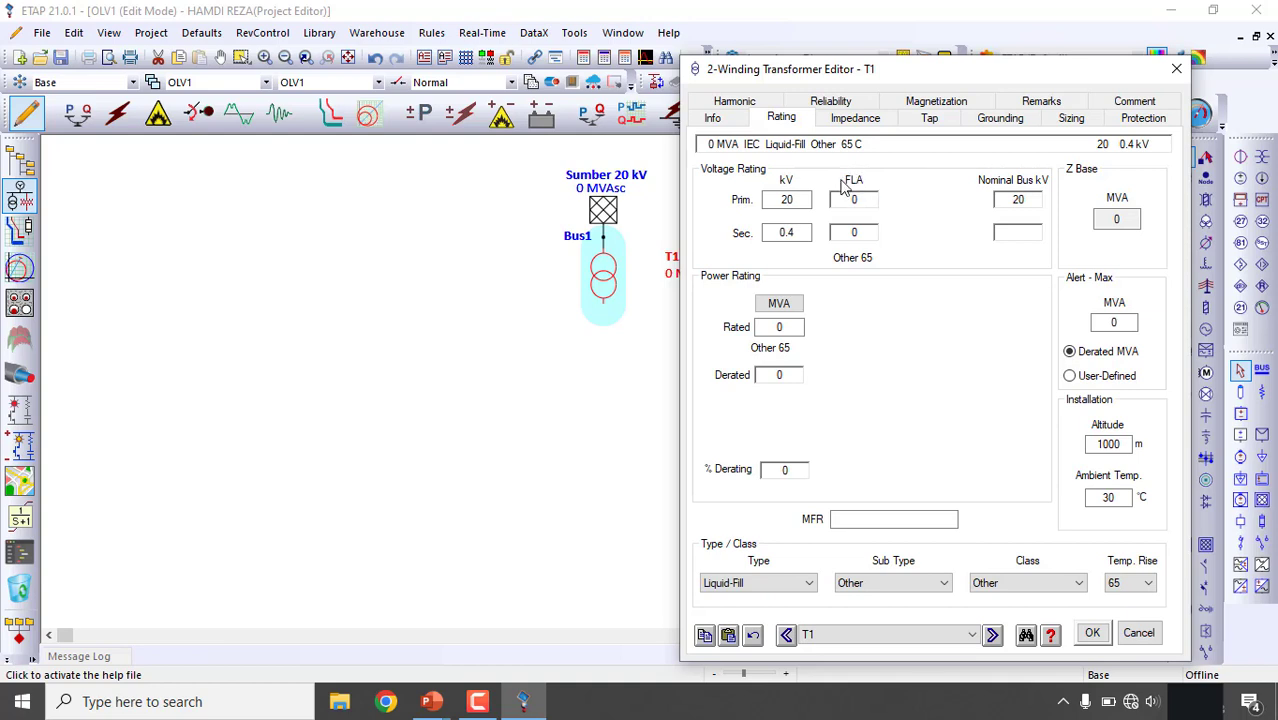
# - Switch T1's power rating unit to kVA, set the rated power to 100 kVA, and review the full-load currents of both windings
pyautogui.click(785, 232)
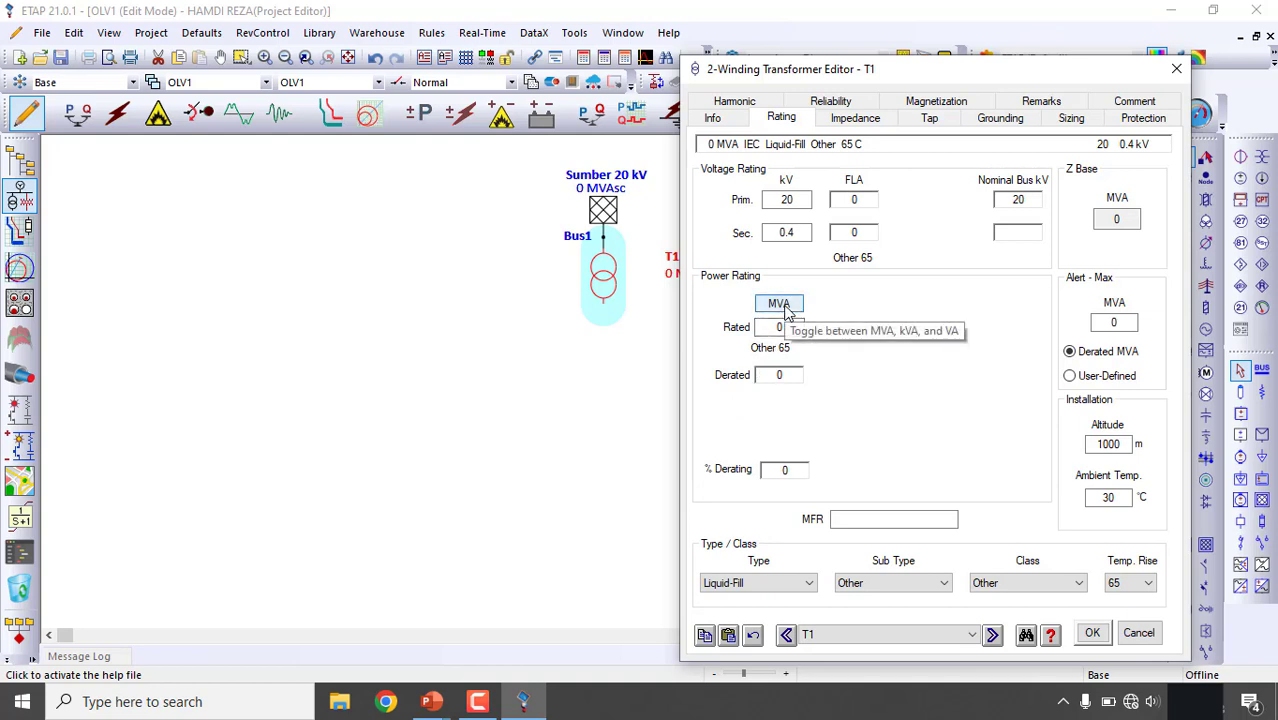
pyautogui.click(781, 304)
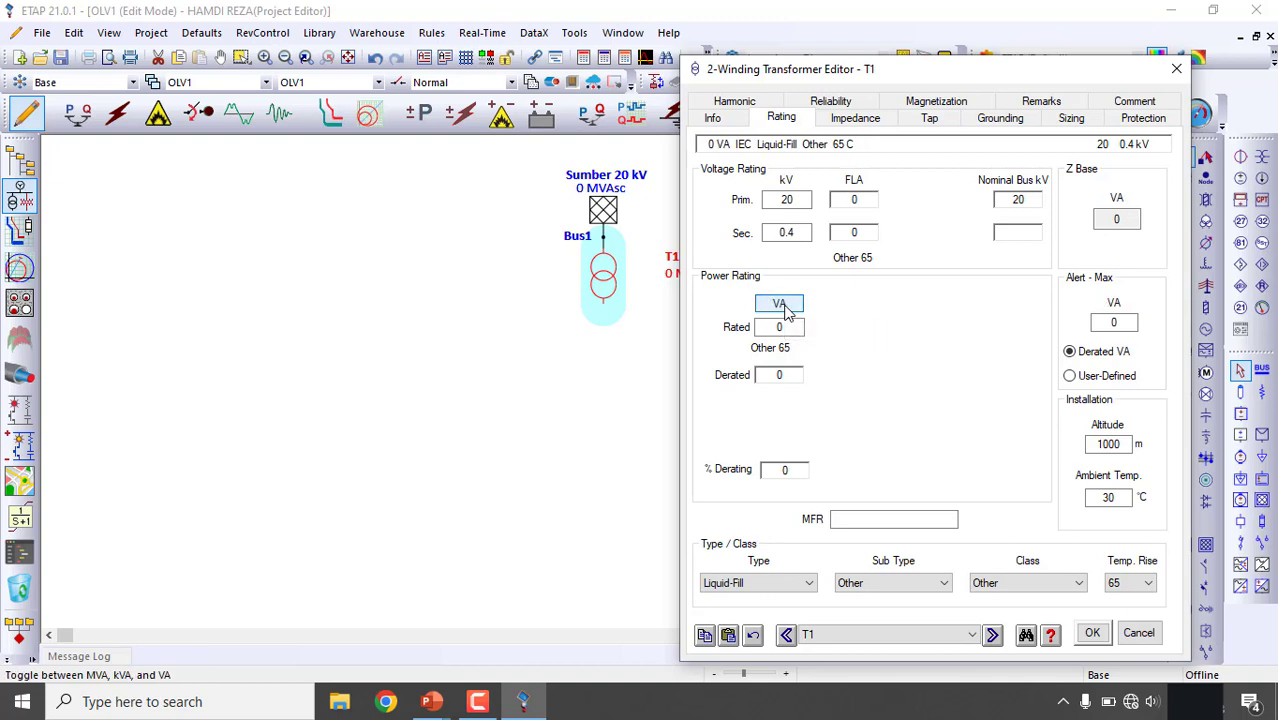
pyautogui.click(785, 309)
pyautogui.click(764, 327)
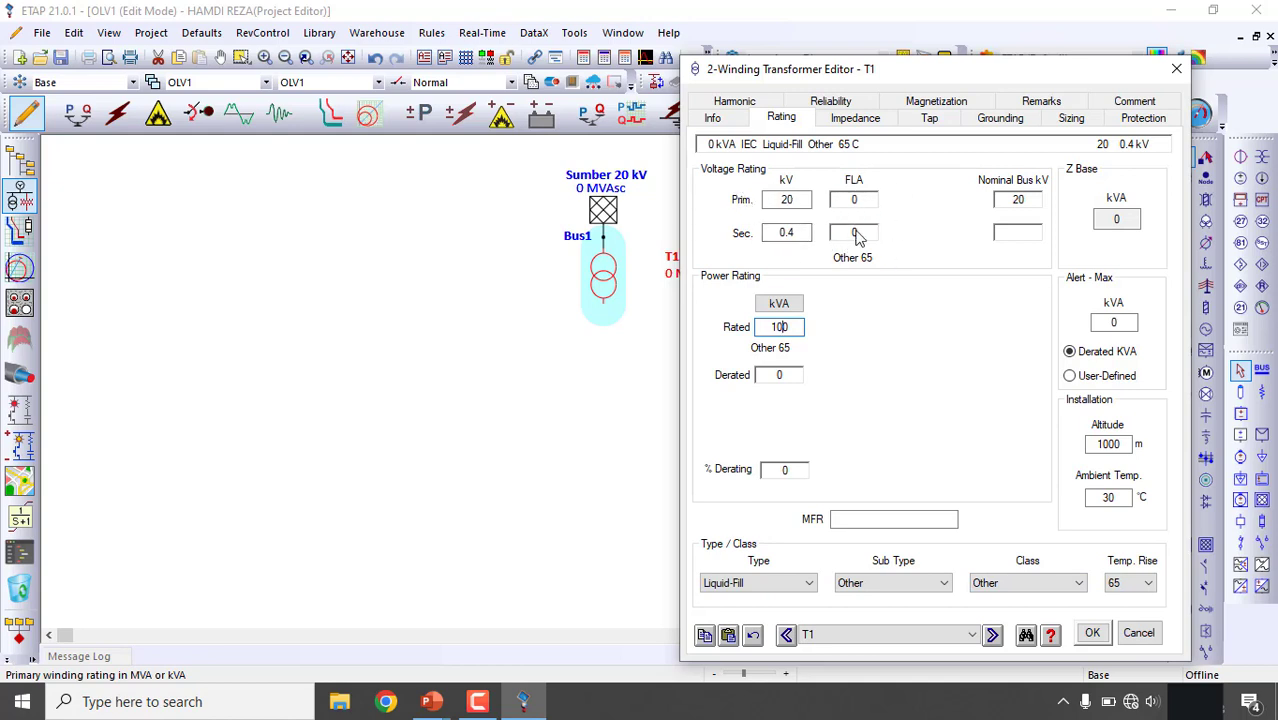
pyautogui.press('Tab')
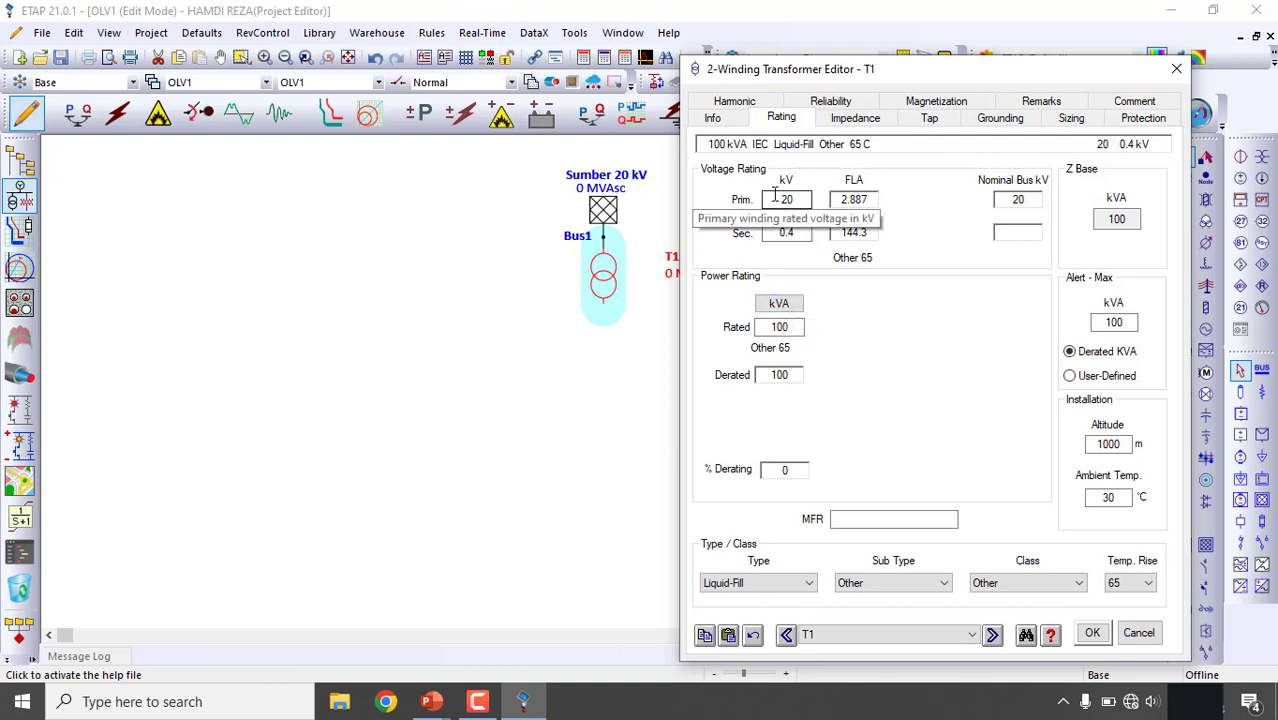
pyautogui.moveTo(767, 199); pyautogui.dragTo(810, 199)
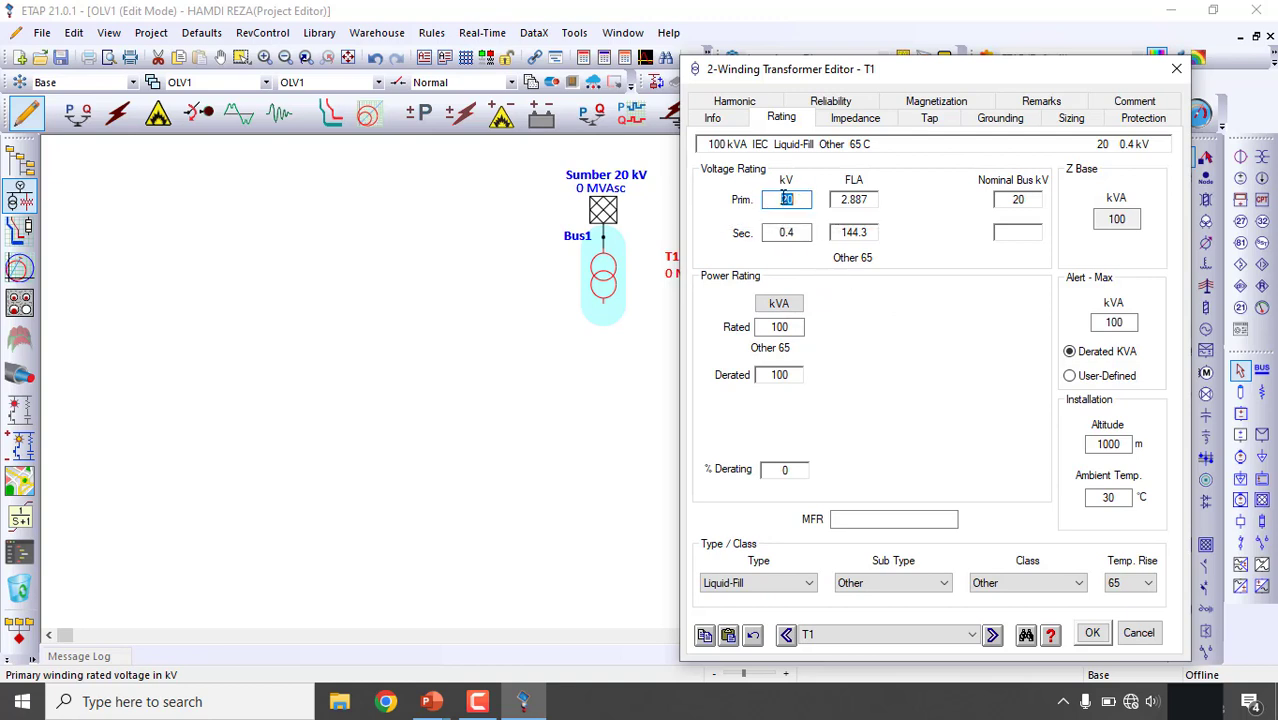
pyautogui.click(852, 204)
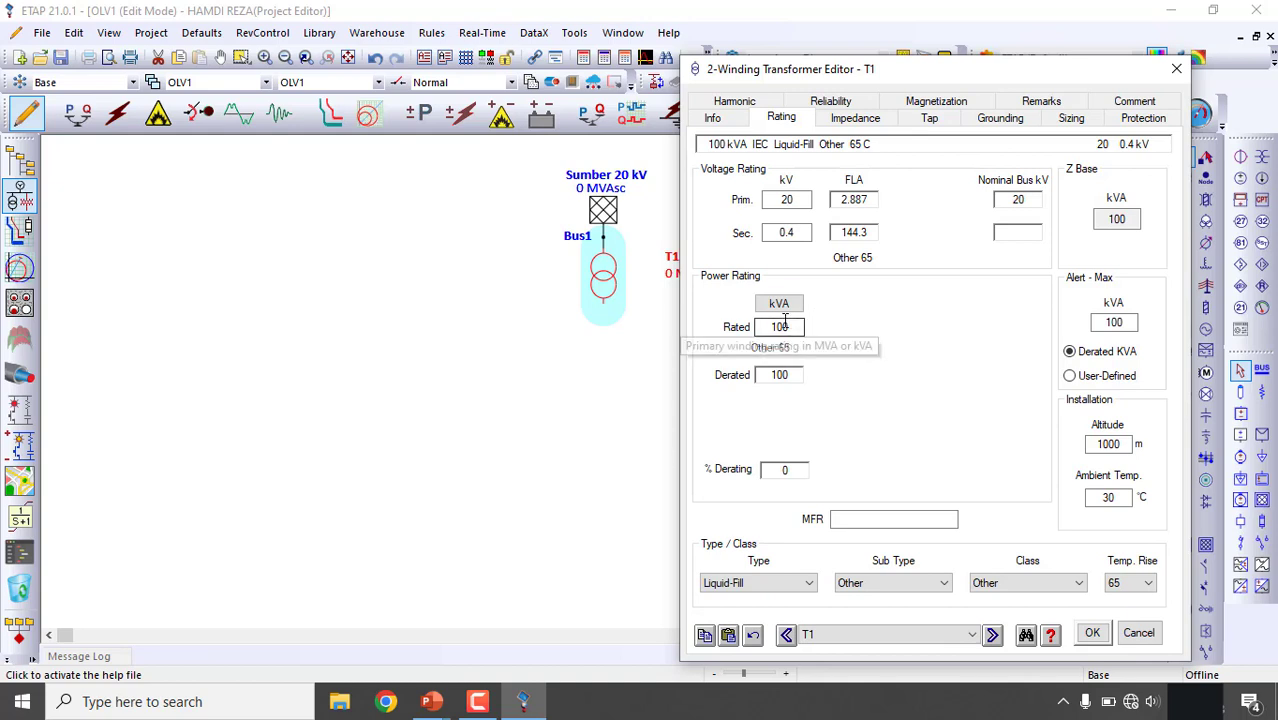
pyautogui.click(772, 232)
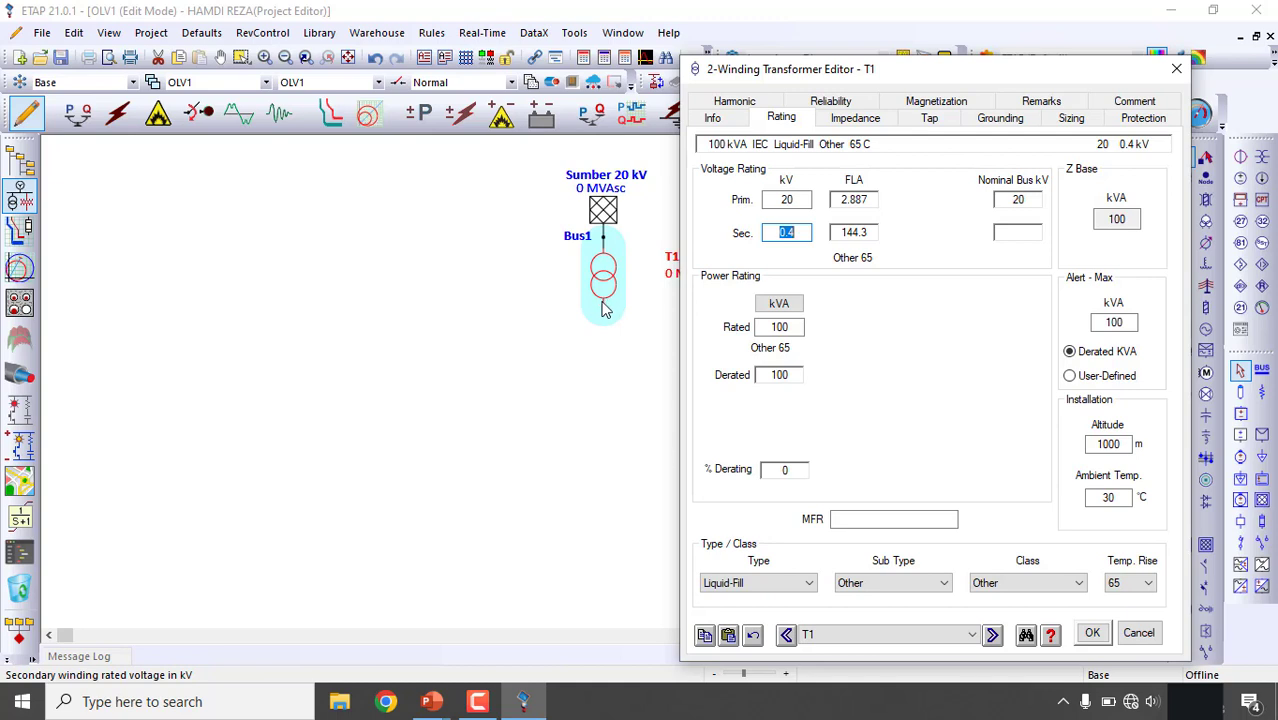
pyautogui.click(852, 240)
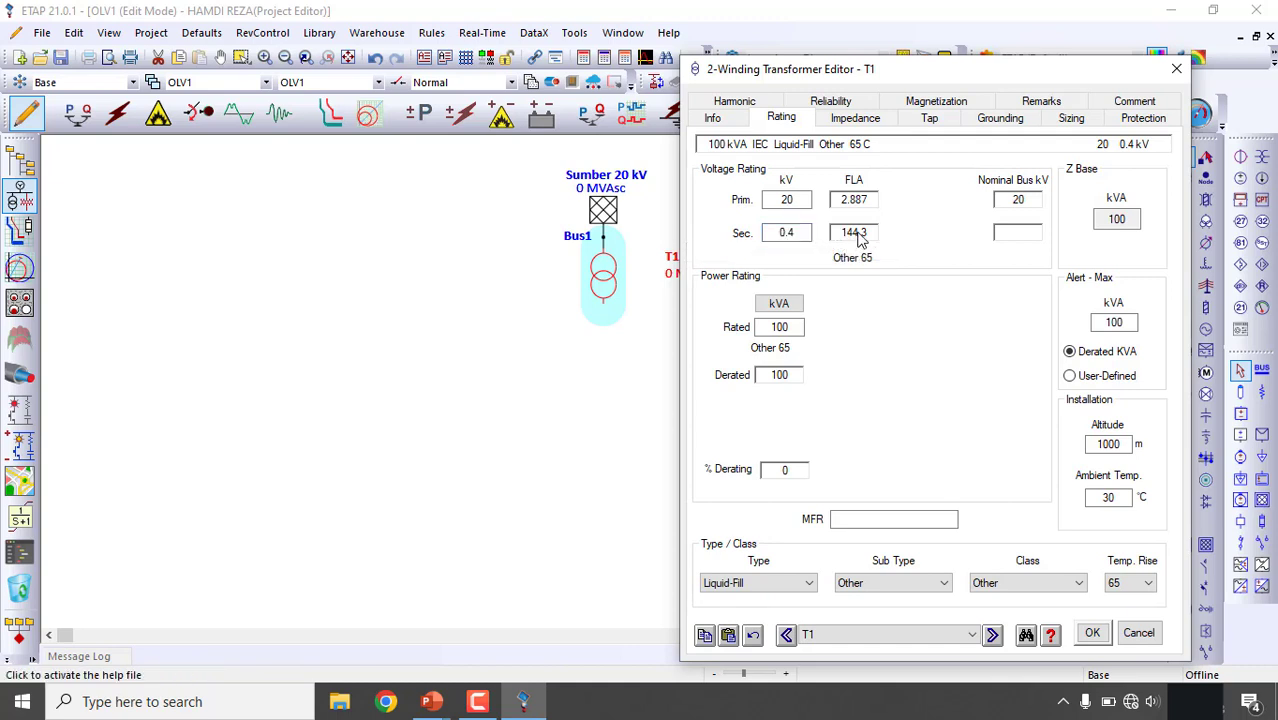
# - Apply typical Z and X/R impedance and typical no-load values to T1, then move its label close beside the symbol
pyautogui.click(856, 118)
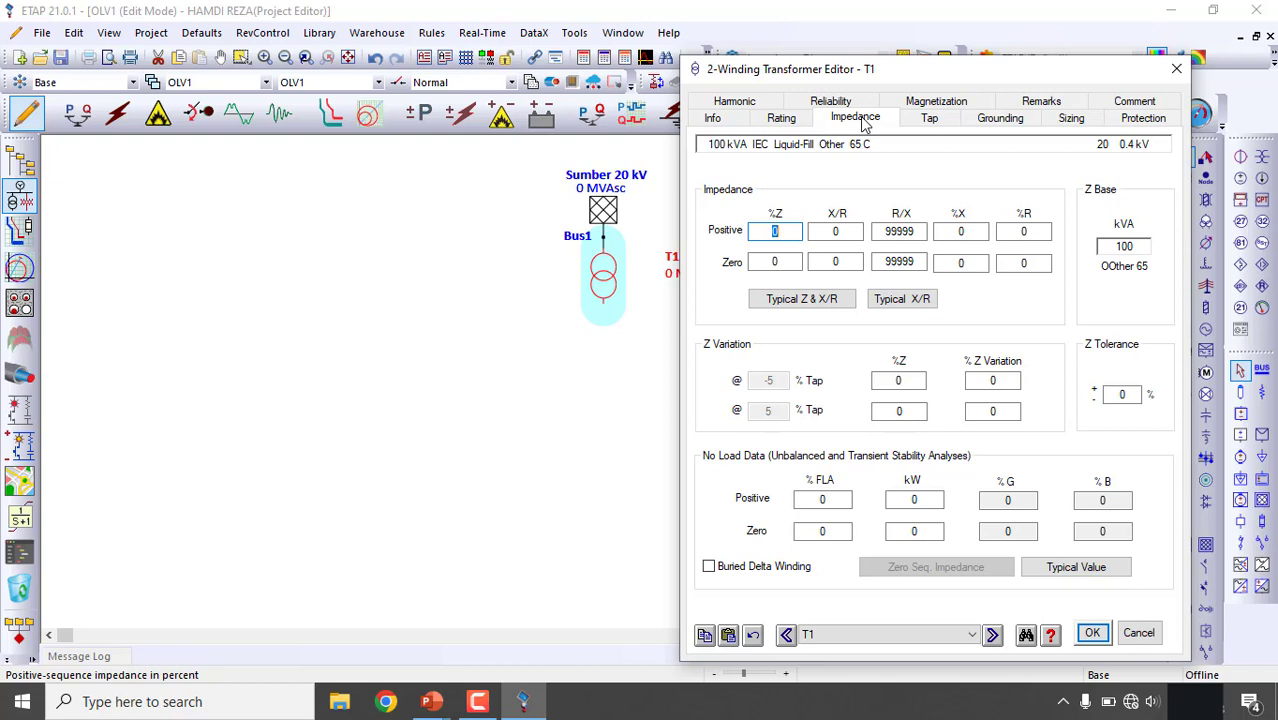
pyautogui.click(831, 302)
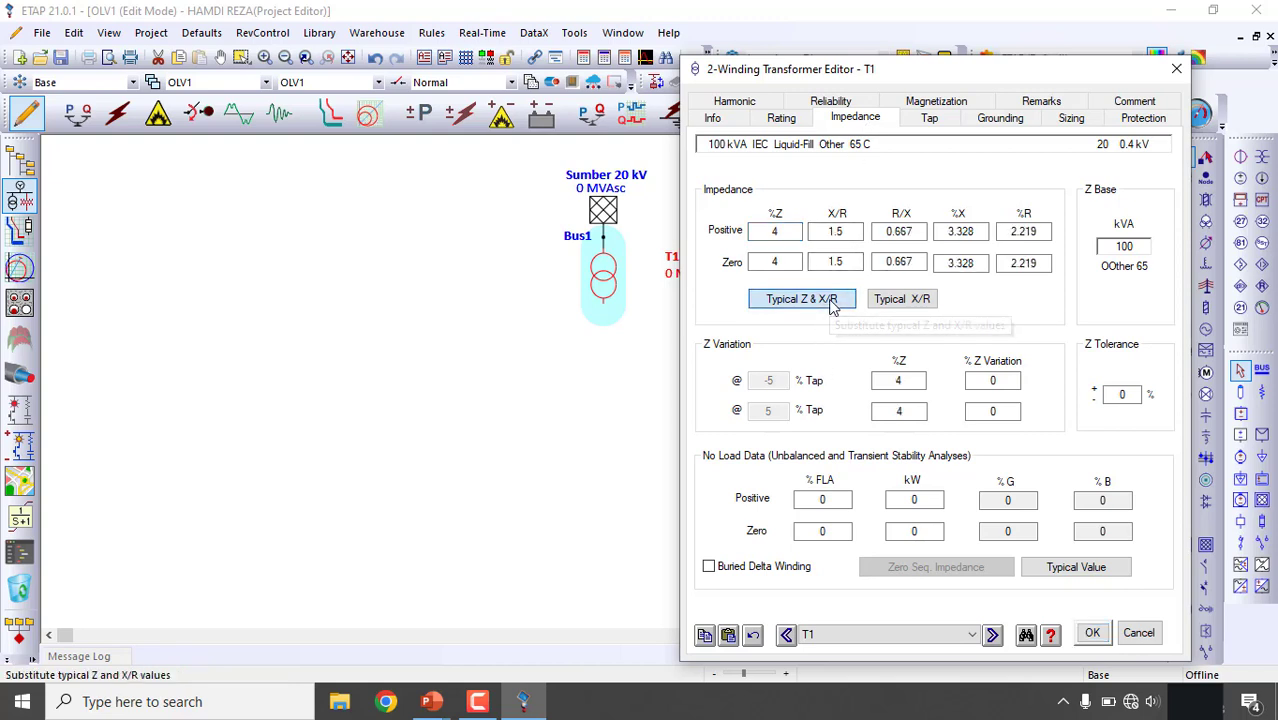
pyautogui.click(890, 299)
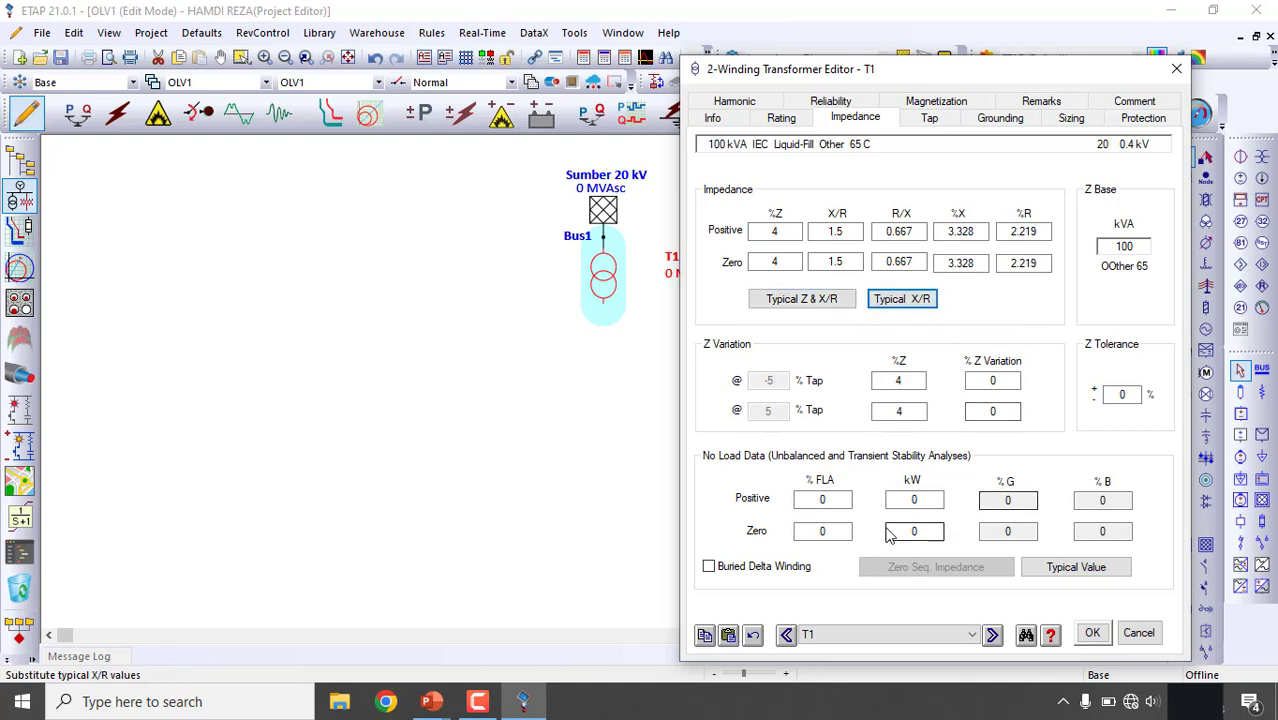
pyautogui.click(1075, 570)
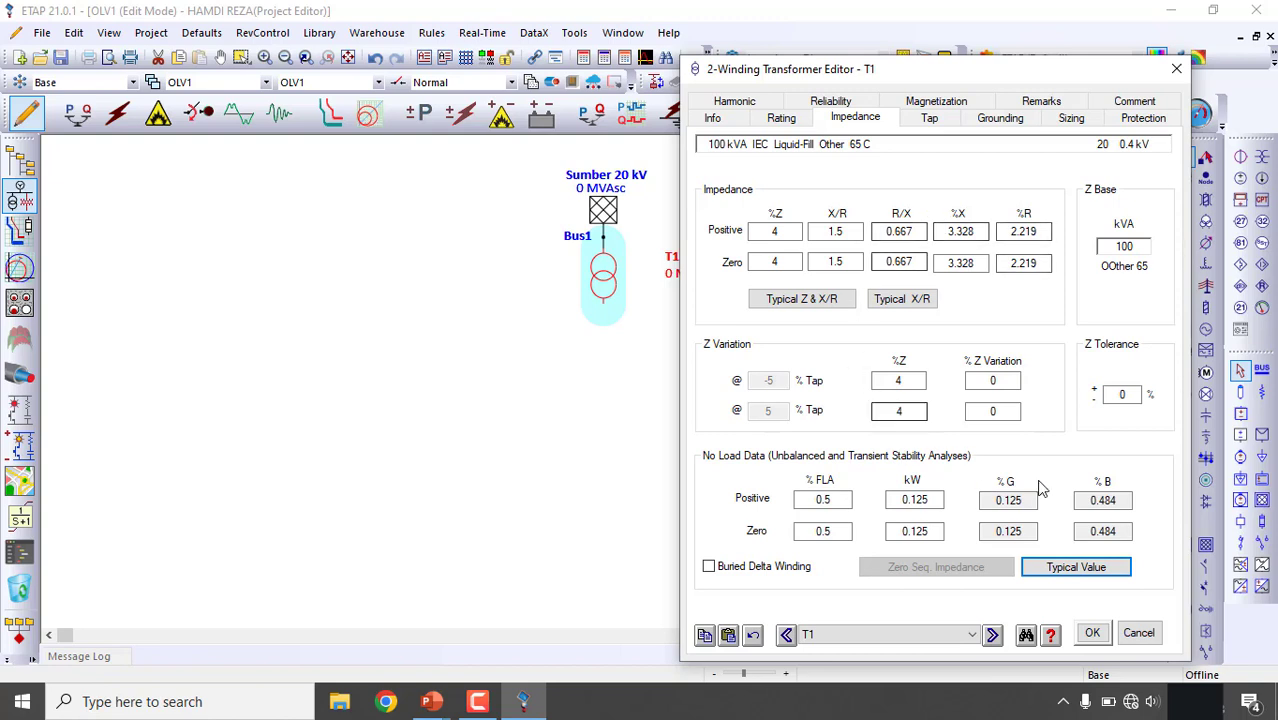
pyautogui.click(781, 118)
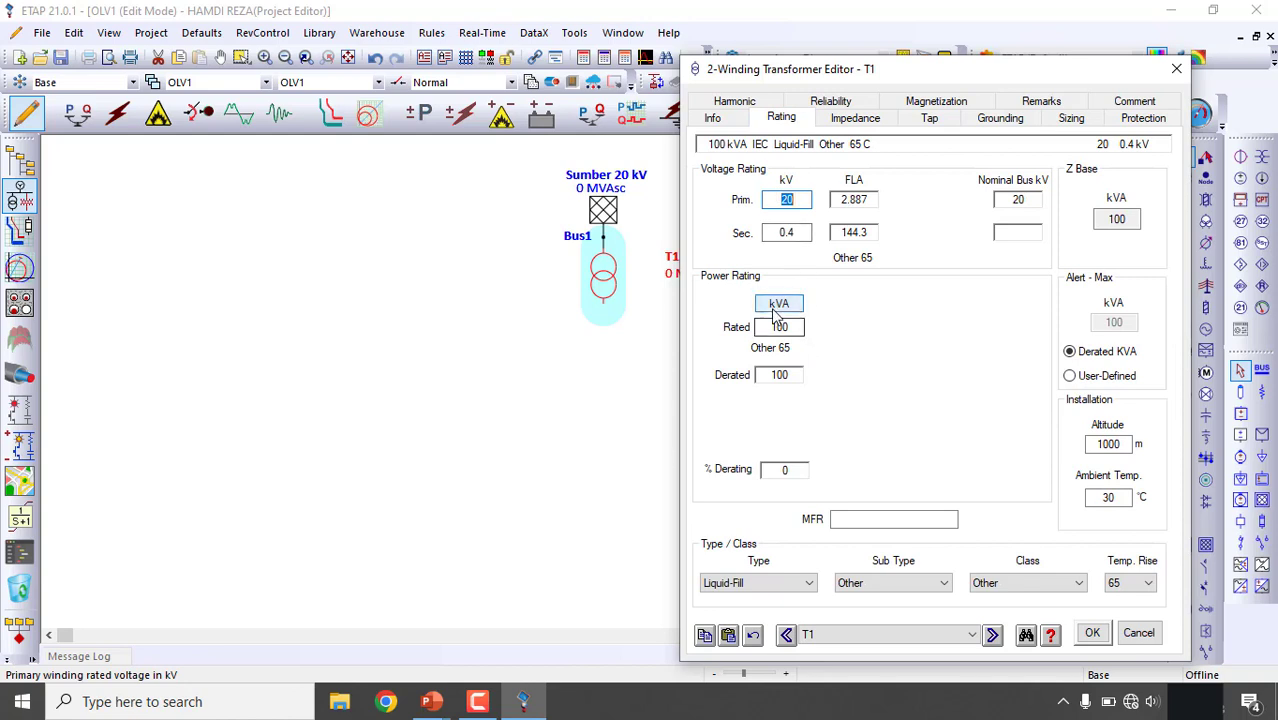
pyautogui.click(1093, 633)
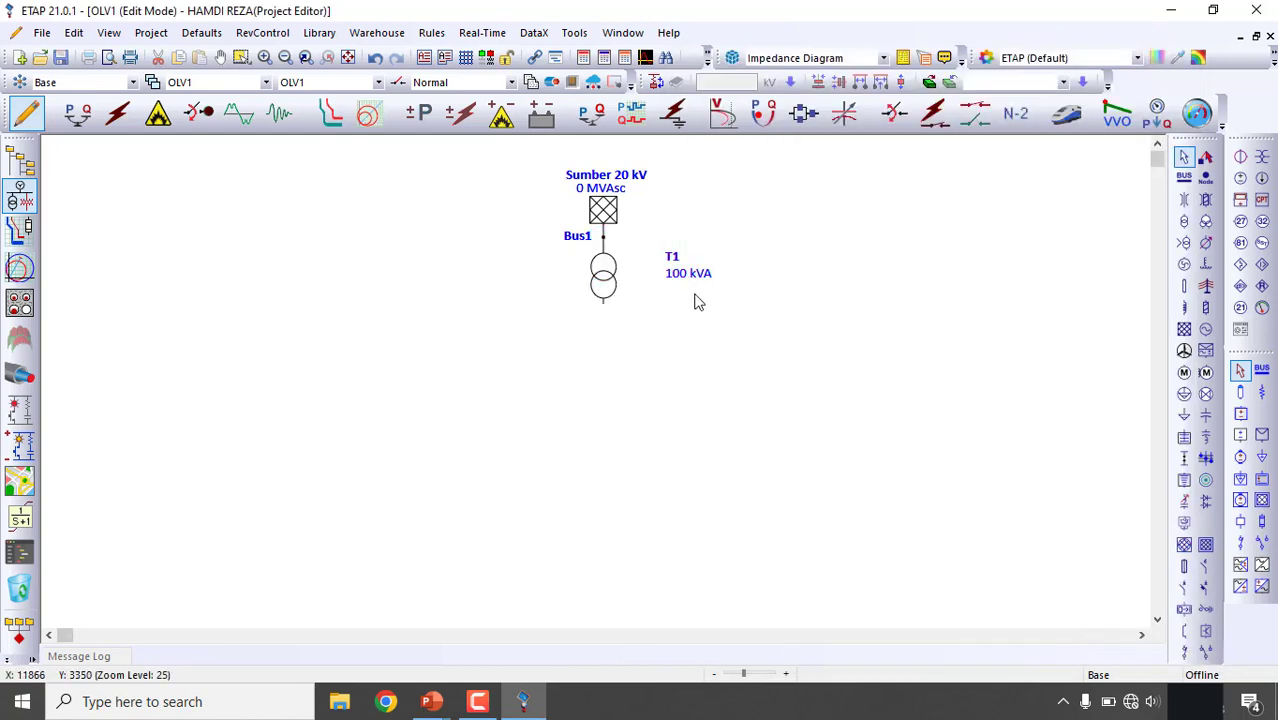
pyautogui.moveTo(672, 257); pyautogui.dragTo(648, 279)
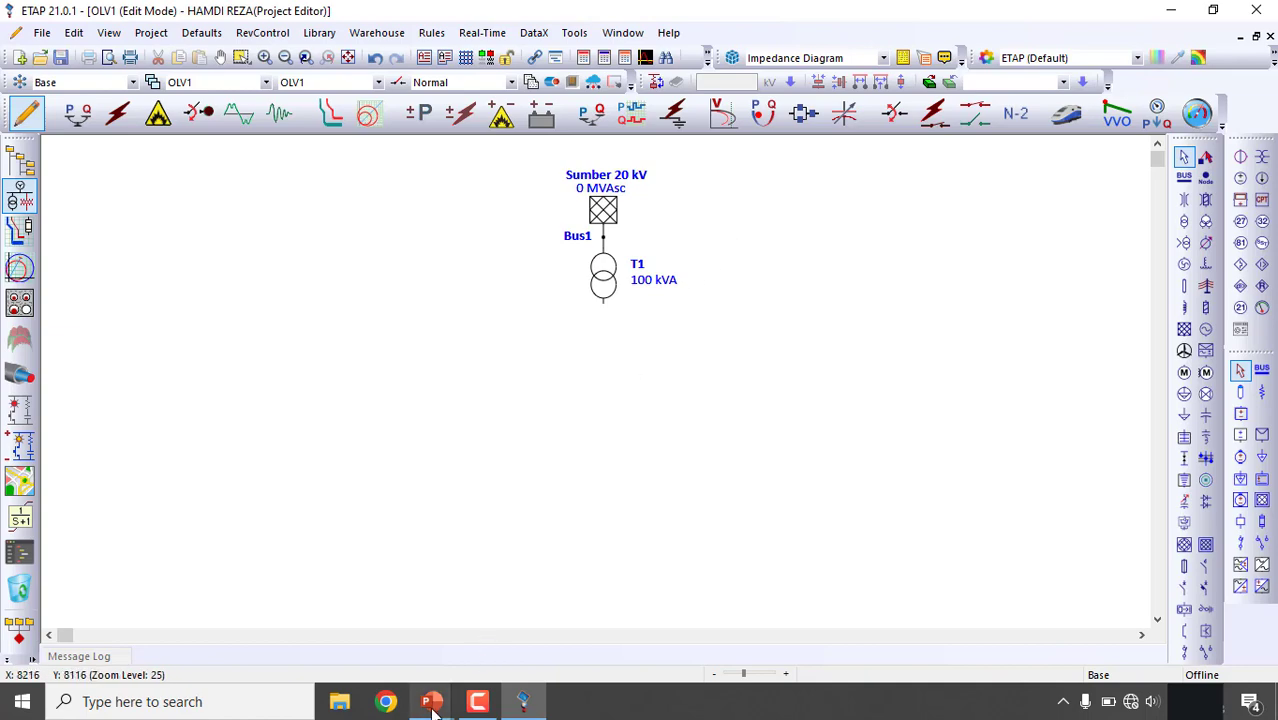
# - Consult the network slide in PowerPoint, then in ETAP place a cable directly below T1 and connect it to the transformer's secondary terminal
pyautogui.moveTo(432, 704)
pyautogui.click(492, 638)
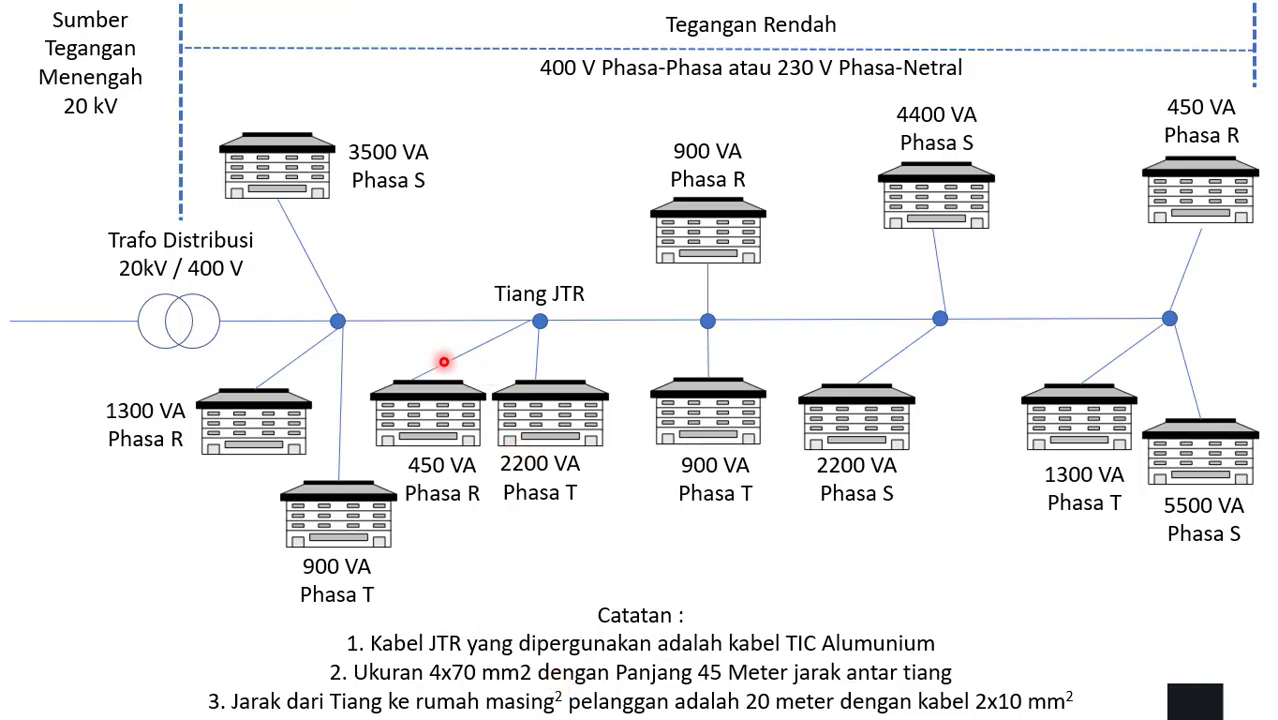
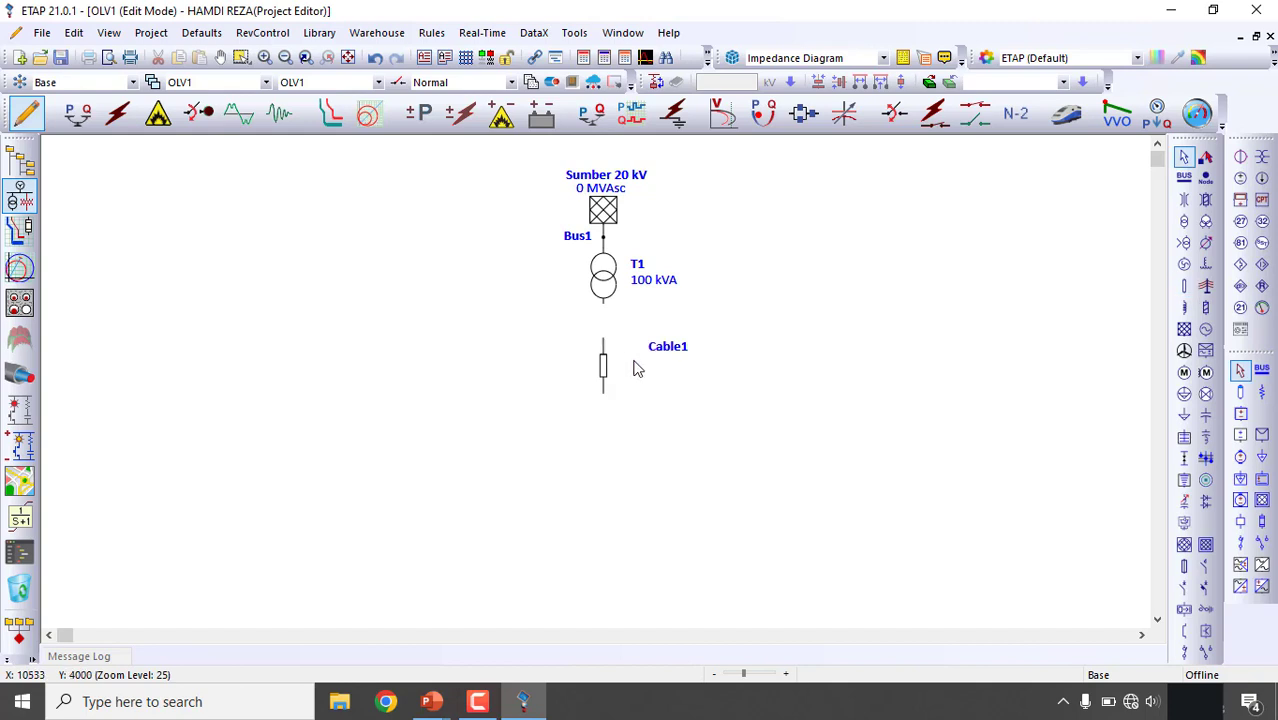
pyautogui.moveTo(606, 338); pyautogui.dragTo(603, 304)
pyautogui.click(603, 320)
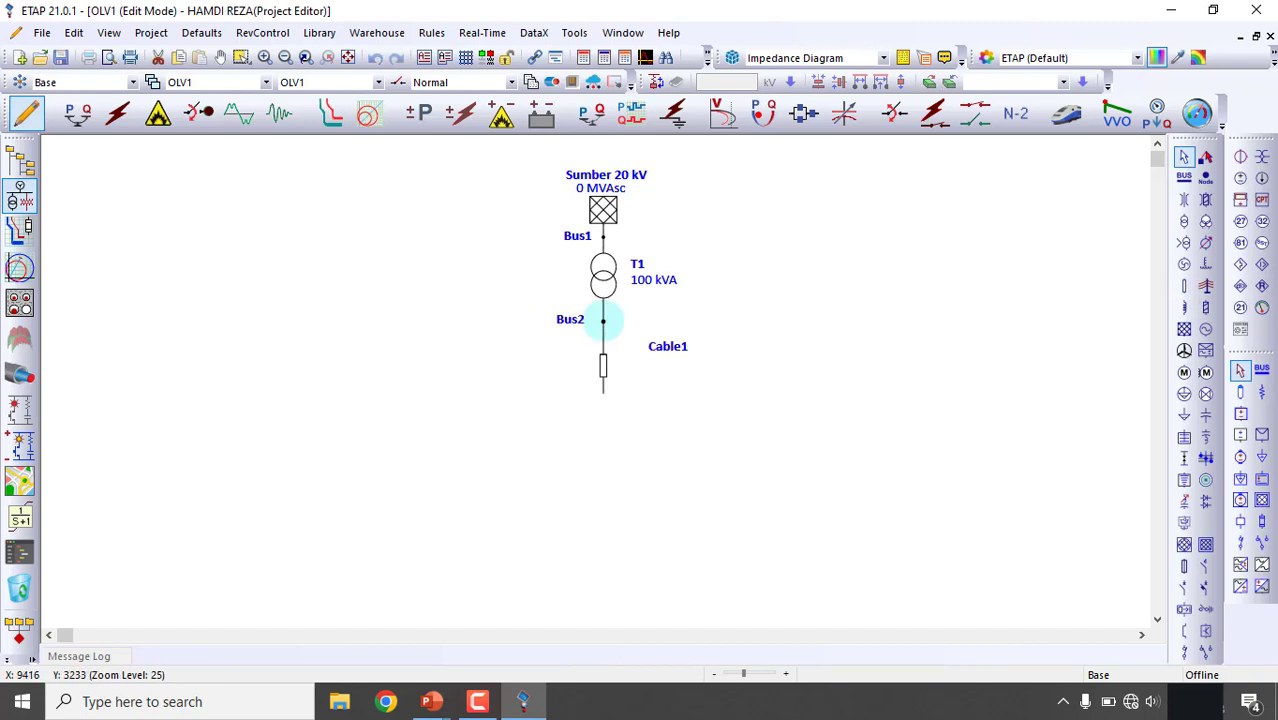
pyautogui.moveTo(603, 366); pyautogui.dragTo(603, 355)
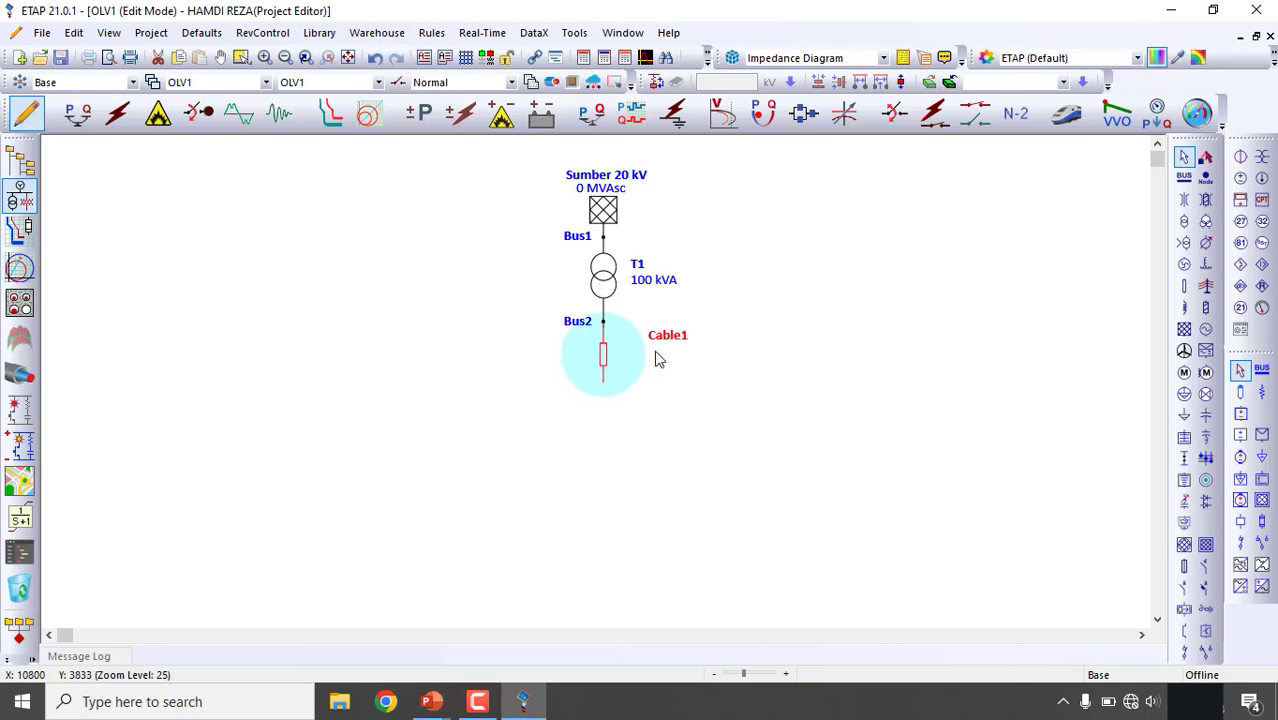
# - Place a bus below the cable and lengthen it on both sides of the cable's axis
pyautogui.click(1184, 177)
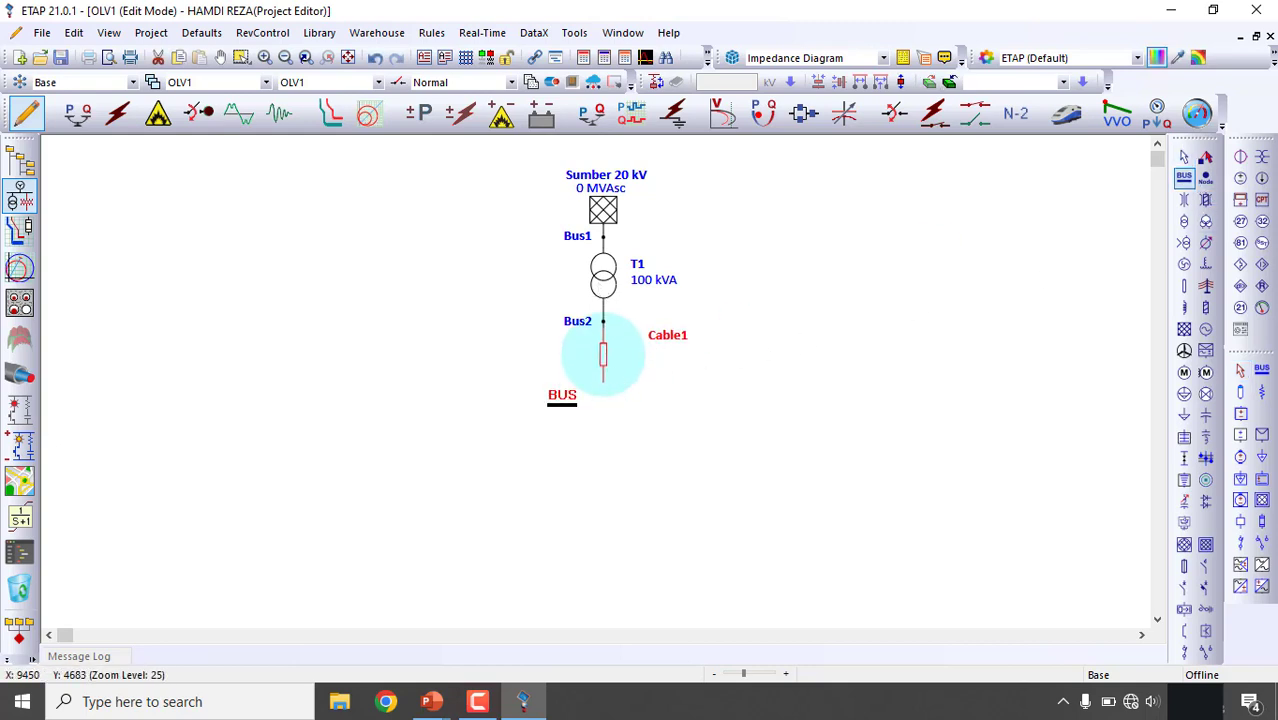
pyautogui.click(603, 405)
pyautogui.click(614, 410)
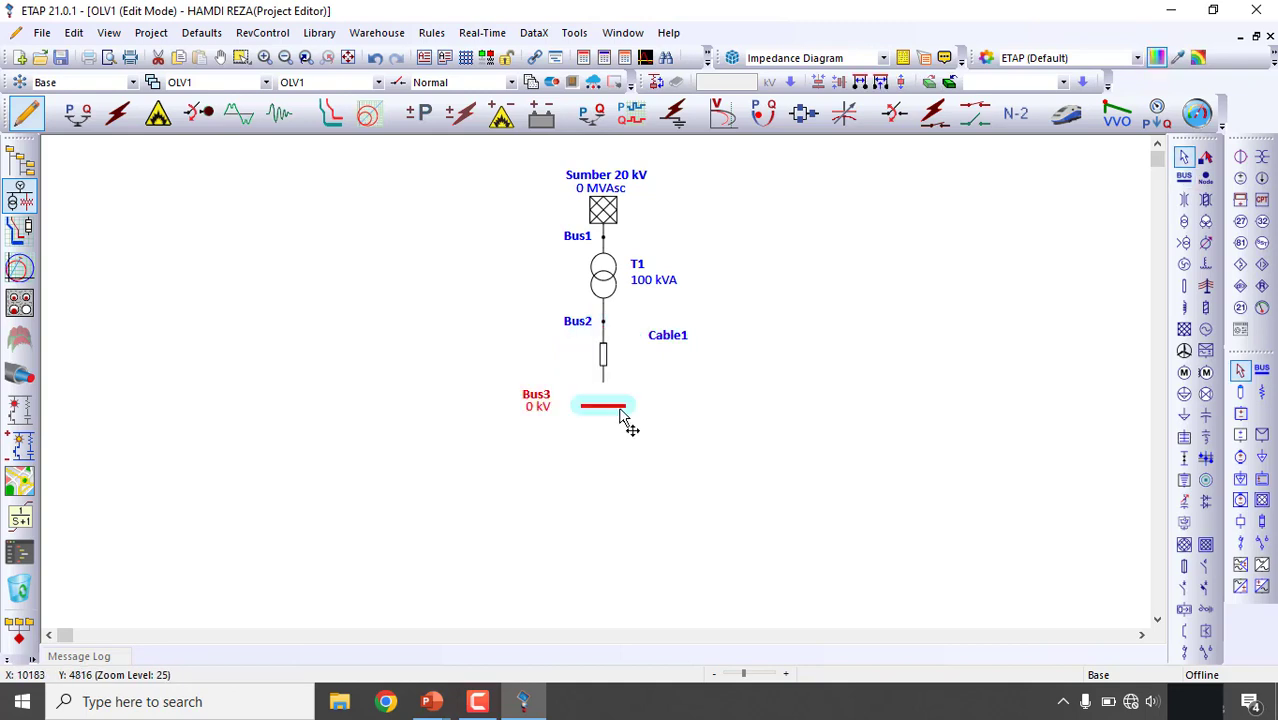
pyautogui.moveTo(626, 406); pyautogui.dragTo(514, 408)
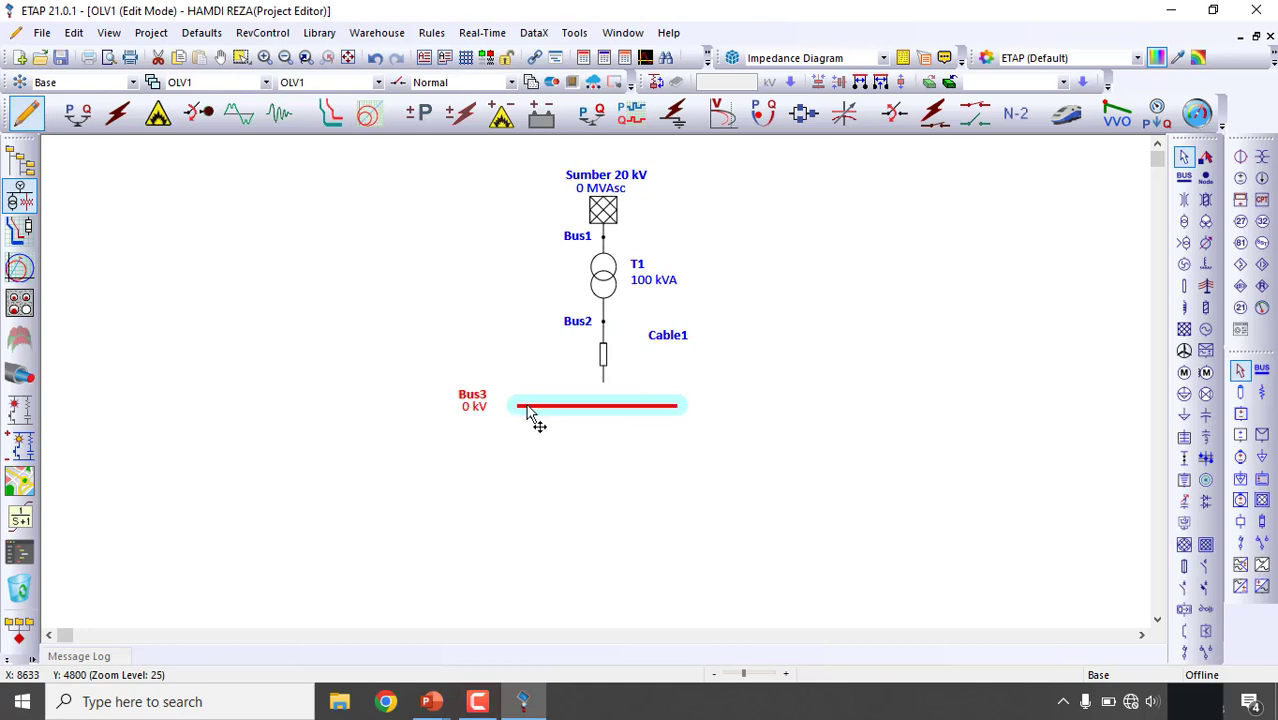
# - Set the new bus's ID to "Tiang 1" and connect the cable's lower end to the middle of the bus
pyautogui.doubleClick(529, 408)
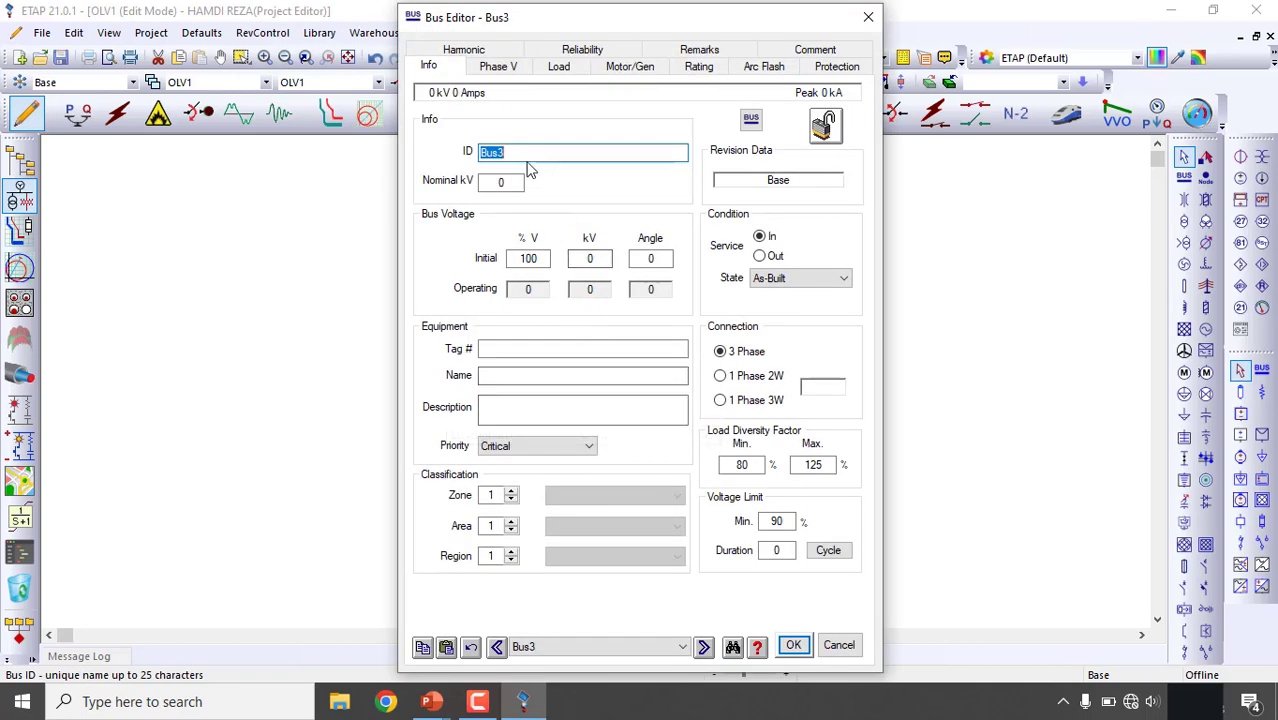
pyautogui.write('Tiang 1')
pyautogui.click(793, 645)
pyautogui.click(759, 434)
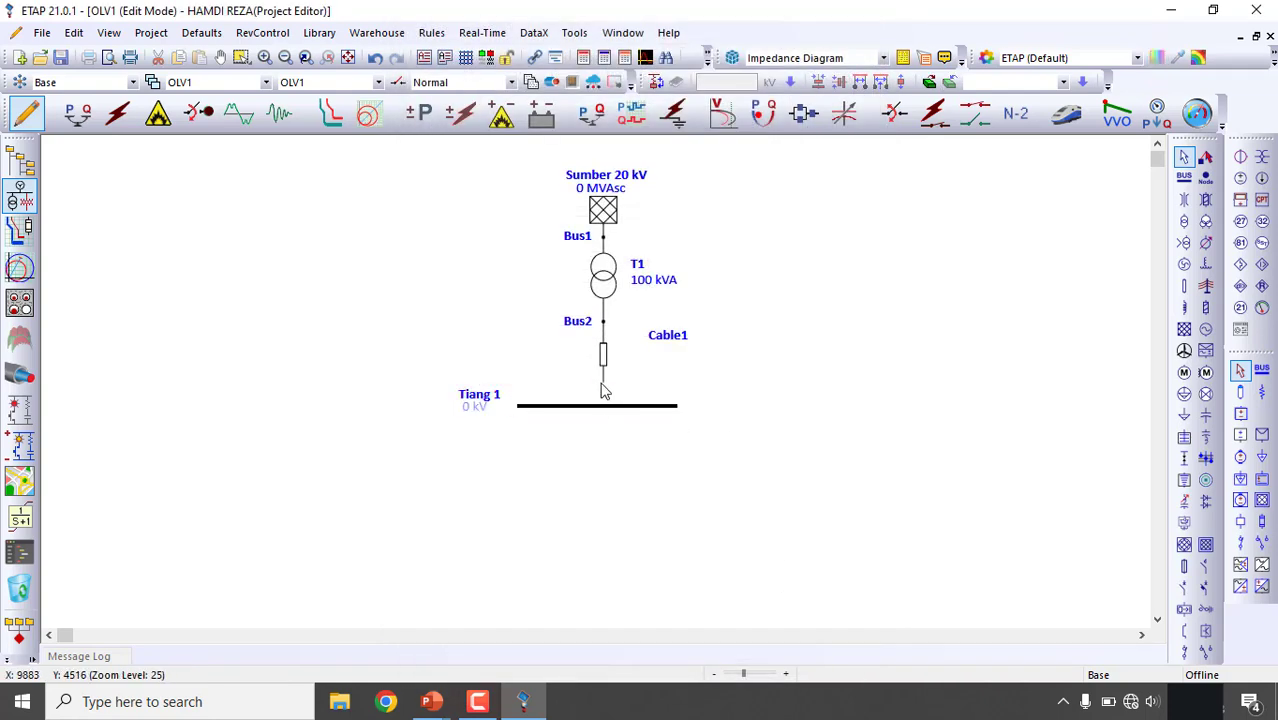
pyautogui.moveTo(603, 383); pyautogui.dragTo(604, 406)
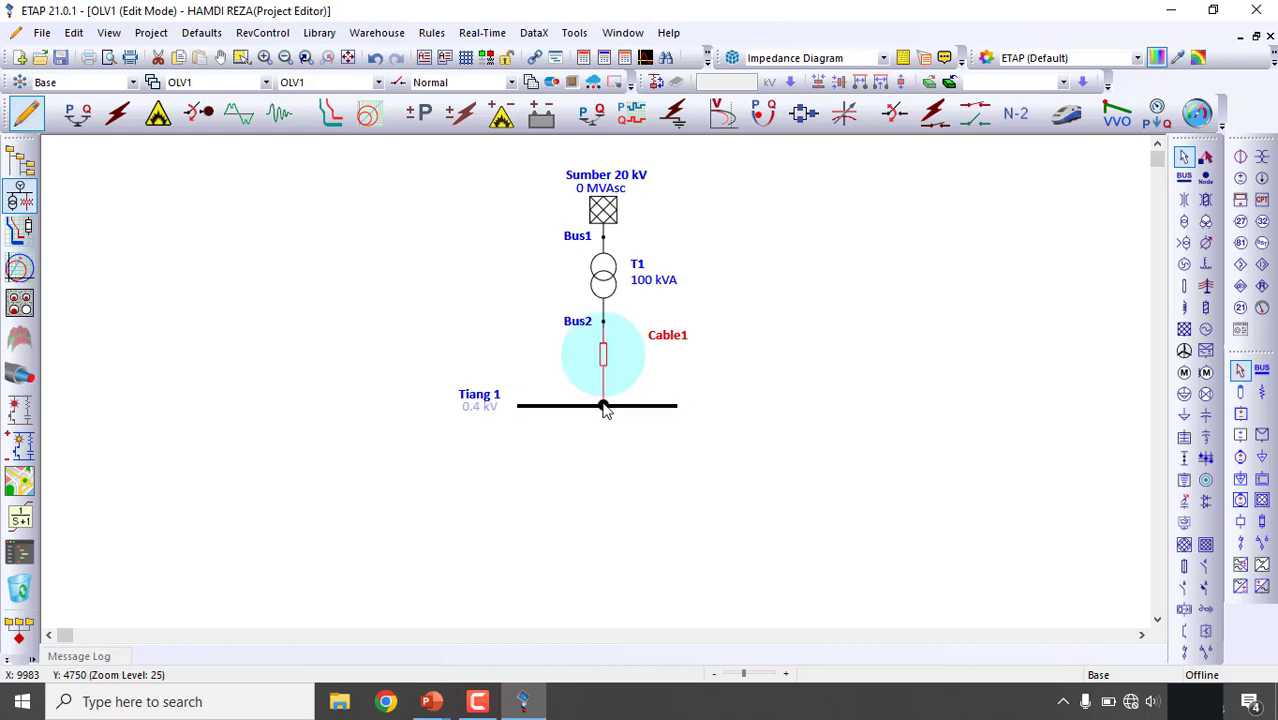
pyautogui.moveTo(489, 390); pyautogui.dragTo(481, 392)
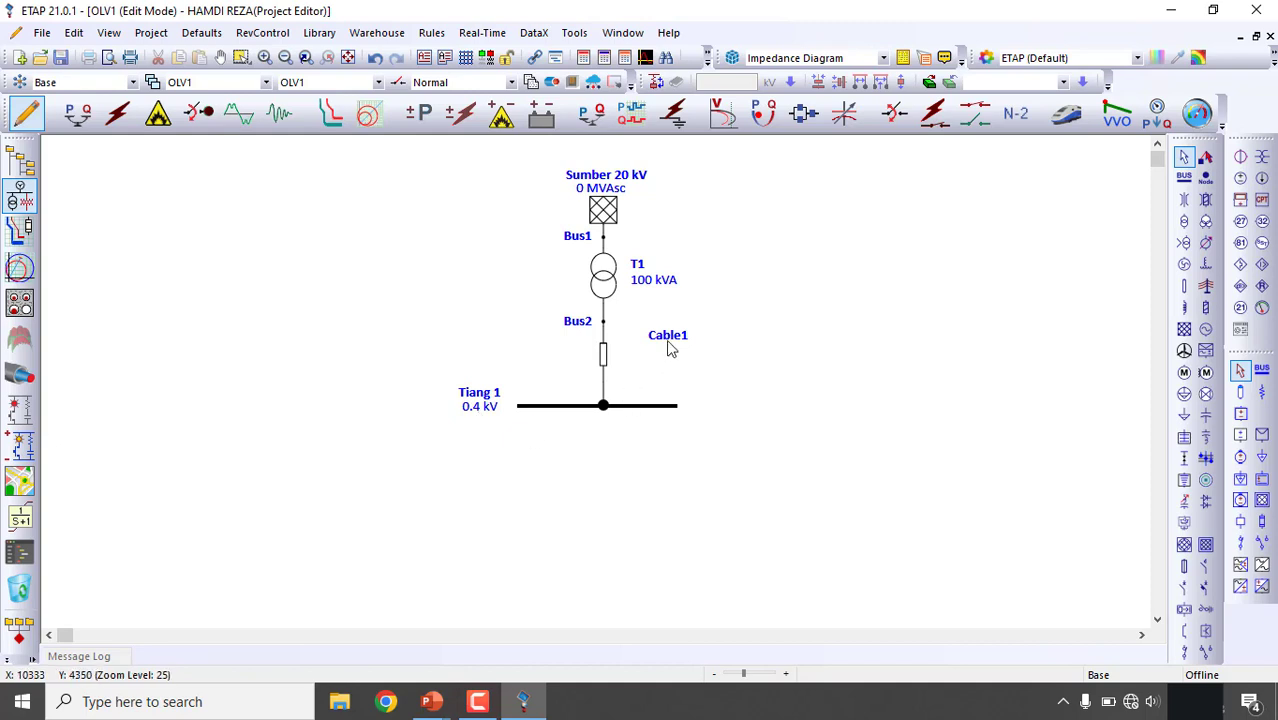
# - Move the Cable1 label close beside its symbol and set the cable's length to 45 m
pyautogui.moveTo(676, 341); pyautogui.dragTo(646, 362)
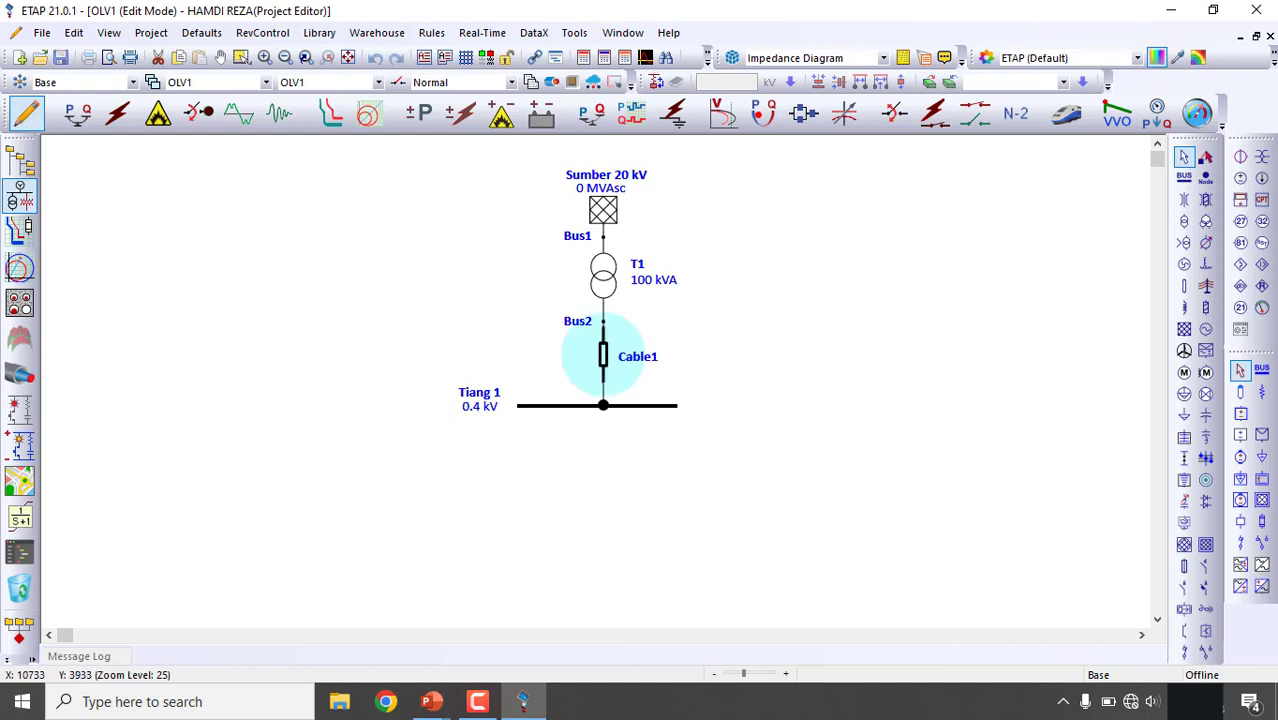
pyautogui.doubleClick(604, 364)
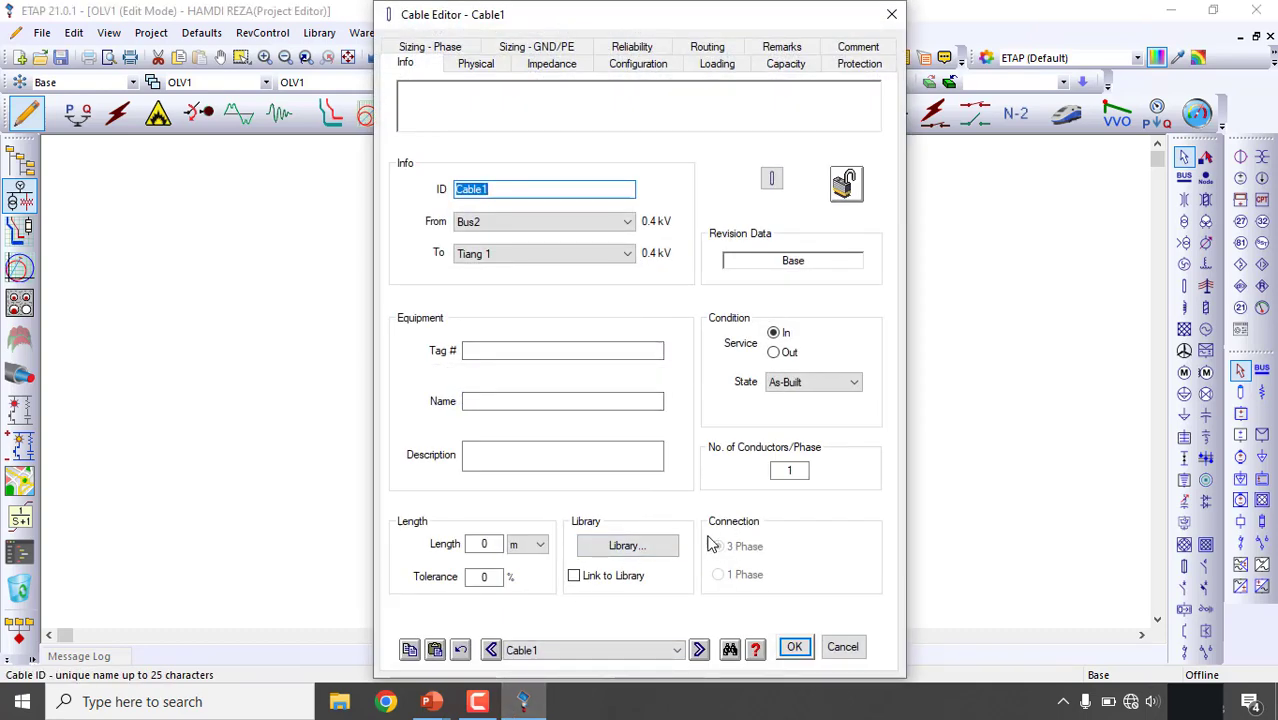
pyautogui.click(472, 544)
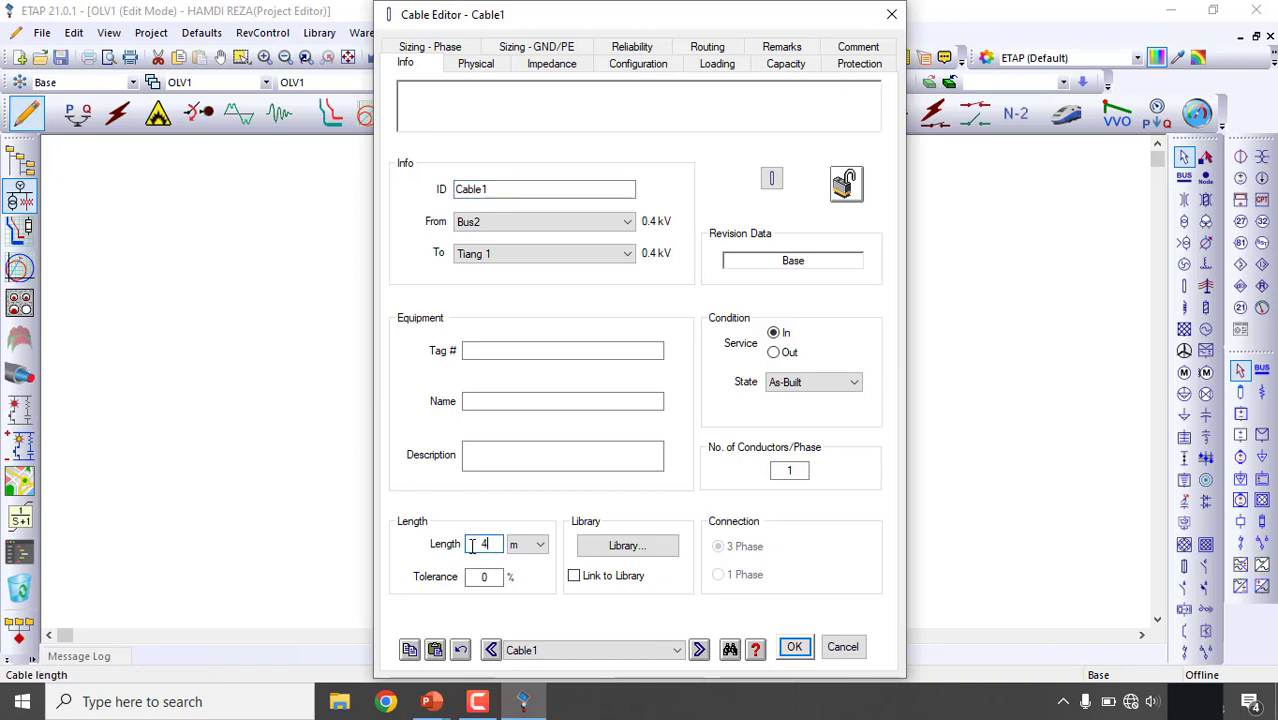
# - Open the library for Cable1 and filter the cable list to a frequency of 50 Hz
pyautogui.click(633, 545)
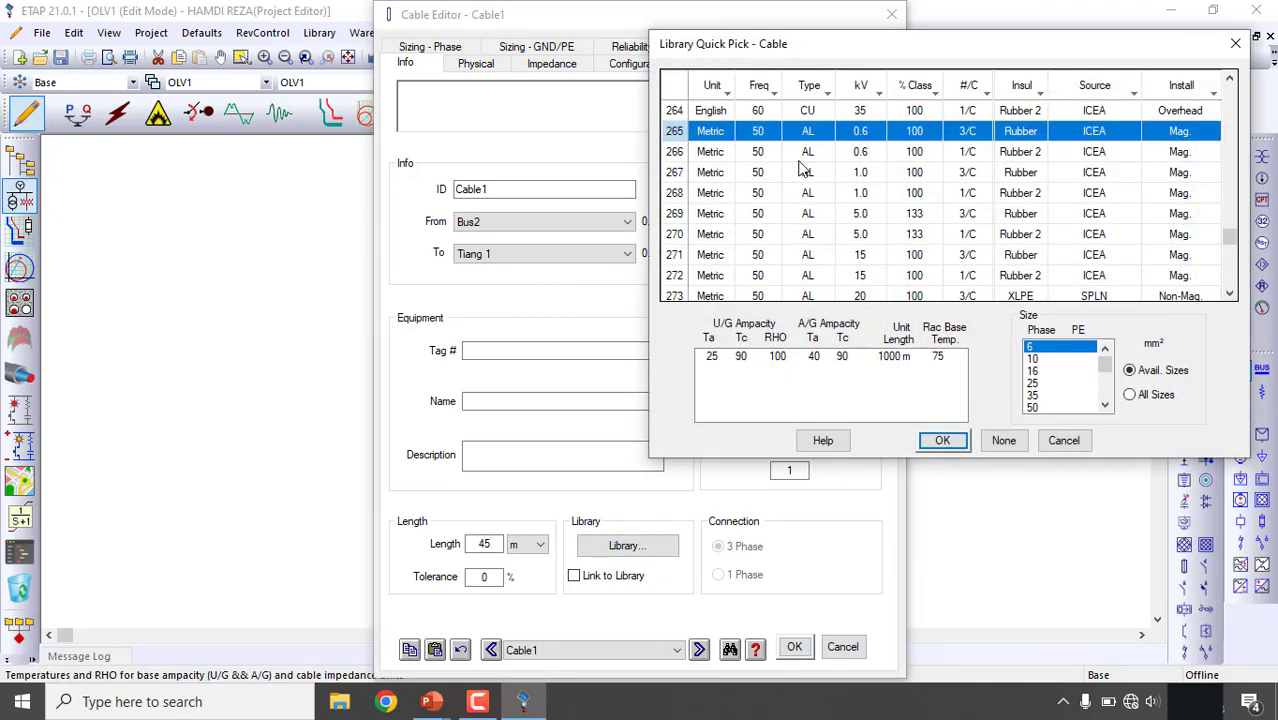
pyautogui.click(826, 94)
pyautogui.click(826, 94)
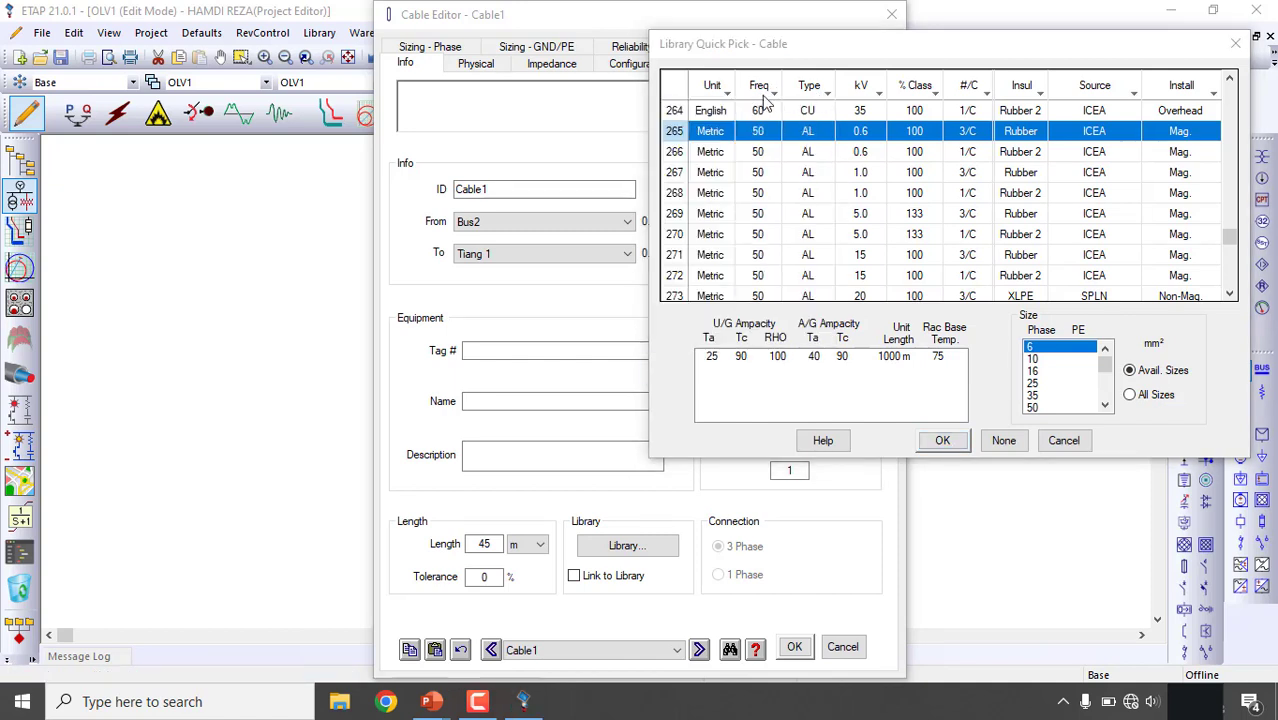
pyautogui.click(728, 92)
pyautogui.click(760, 92)
pyautogui.click(770, 92)
pyautogui.click(607, 217)
pyautogui.click(663, 347)
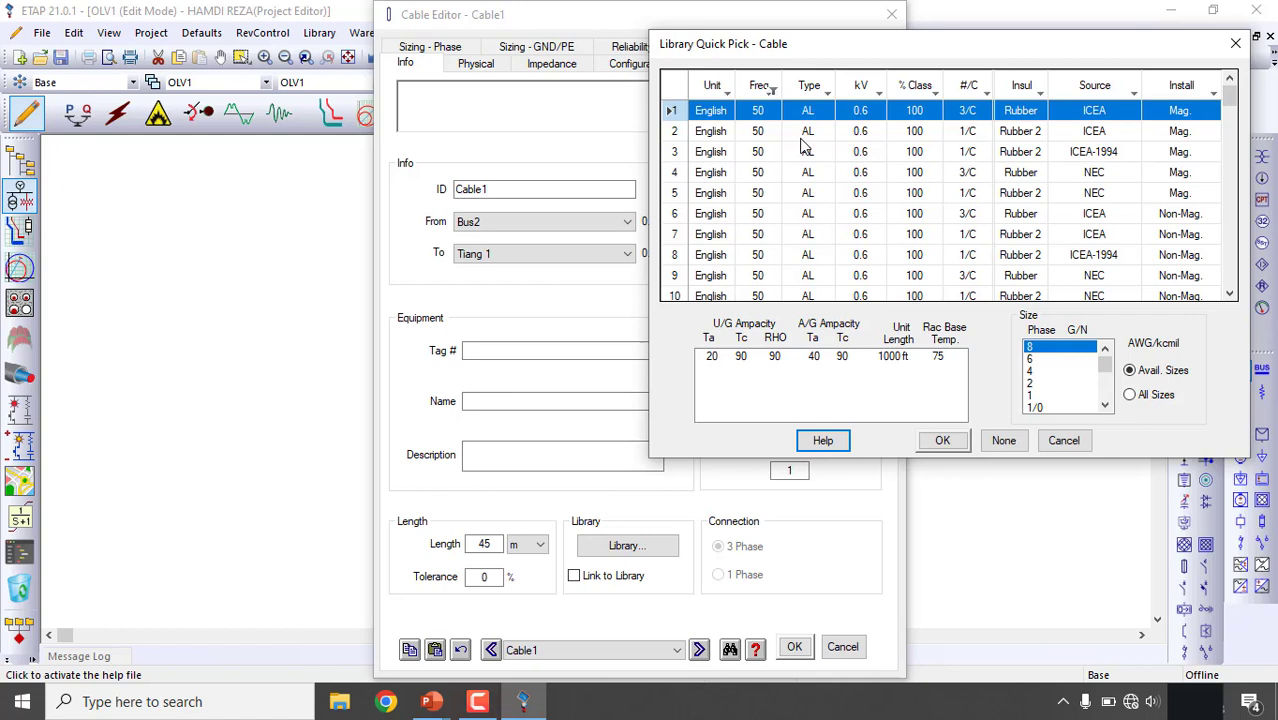
# - Filter the library's cable list by conductor type to AL only
pyautogui.click(826, 95)
pyautogui.click(661, 218)
pyautogui.click(716, 349)
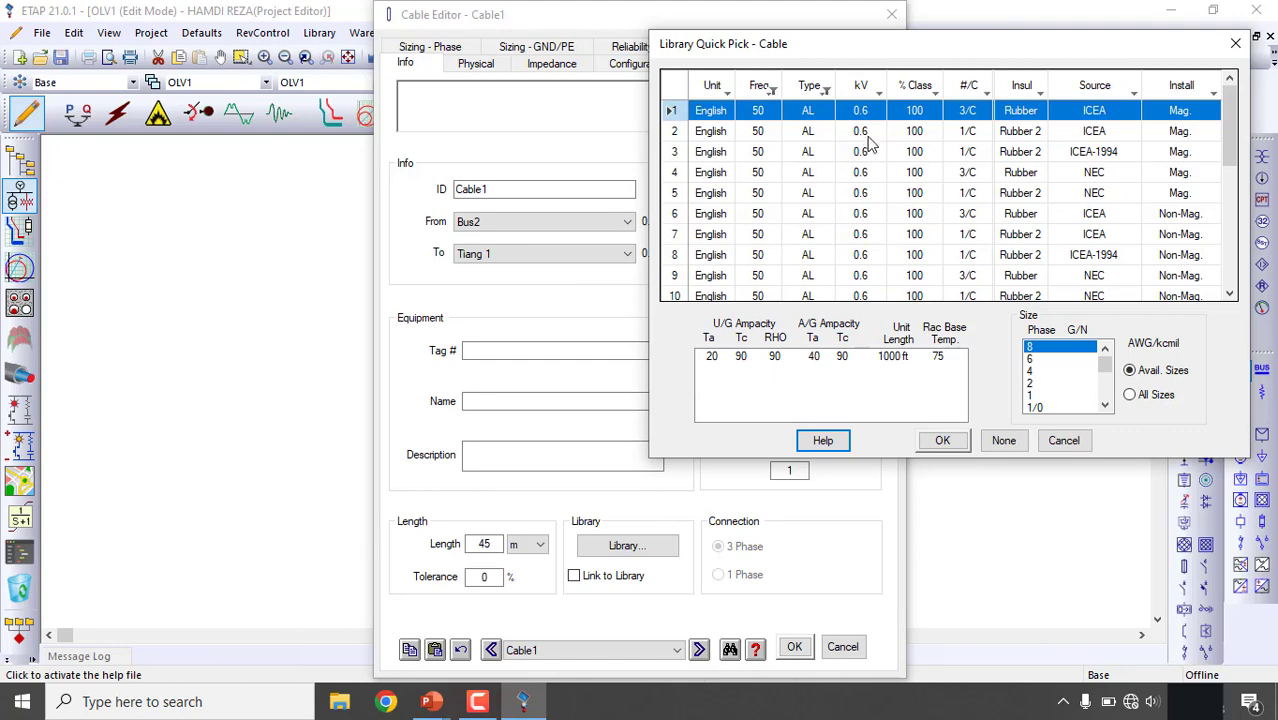
# - Switch to the PowerPoint network slide to read the cable notes, then return to ETAP's cable library
pyautogui.click(431, 702)
pyautogui.click(497, 640)
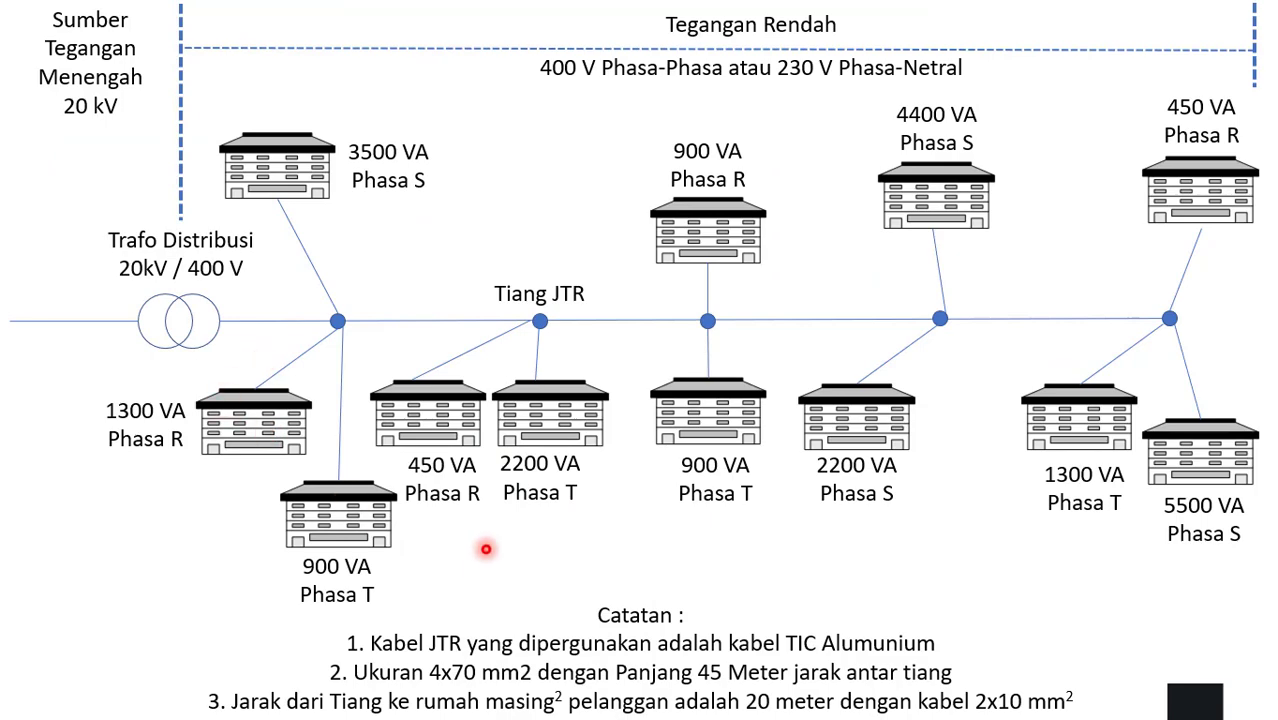
pyautogui.press('super')
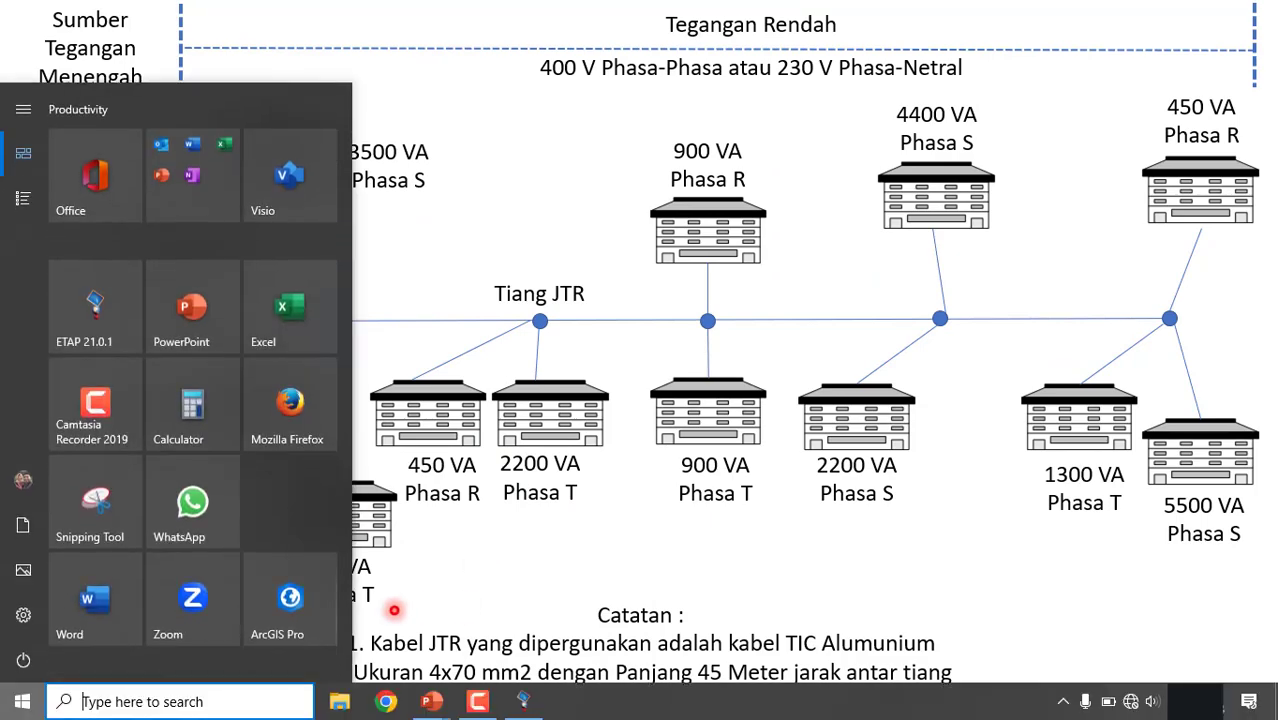
pyautogui.click(522, 702)
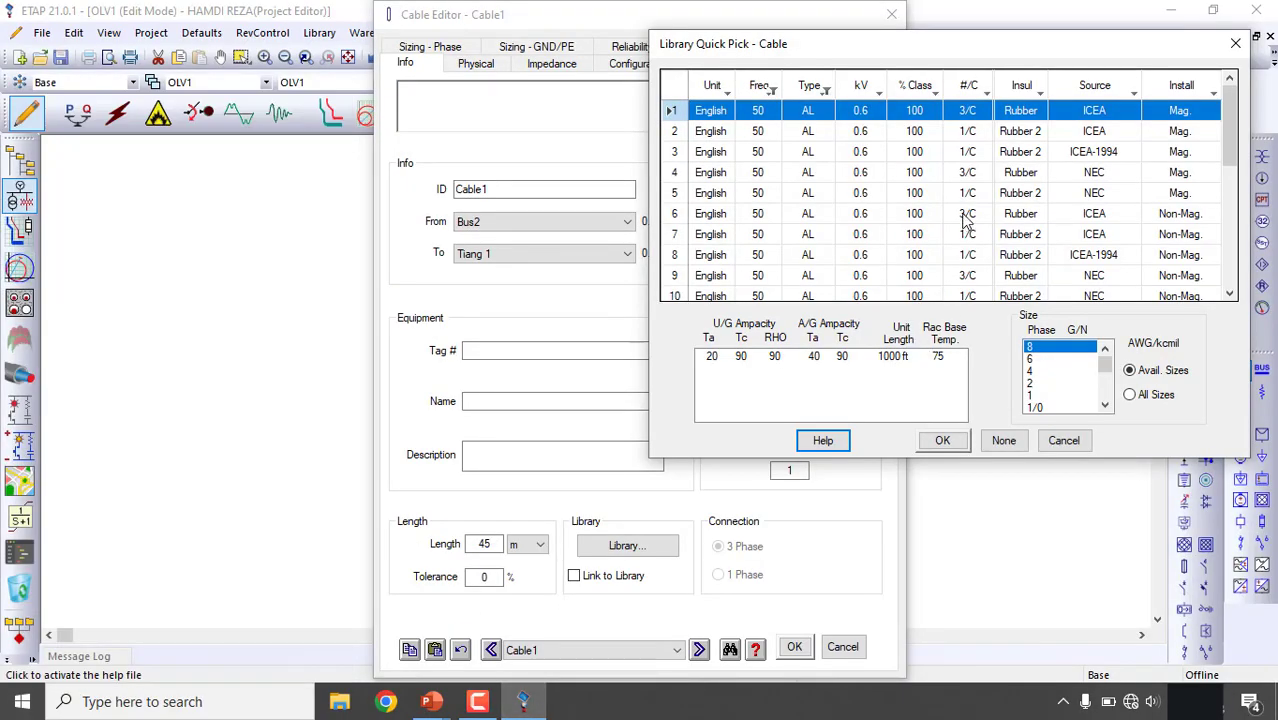
# - Filter the cable list's voltage ratings to 0.6 and 1.0 kV, excluding 5.0, 11, 15, 20 and 22 kV
pyautogui.click(879, 94)
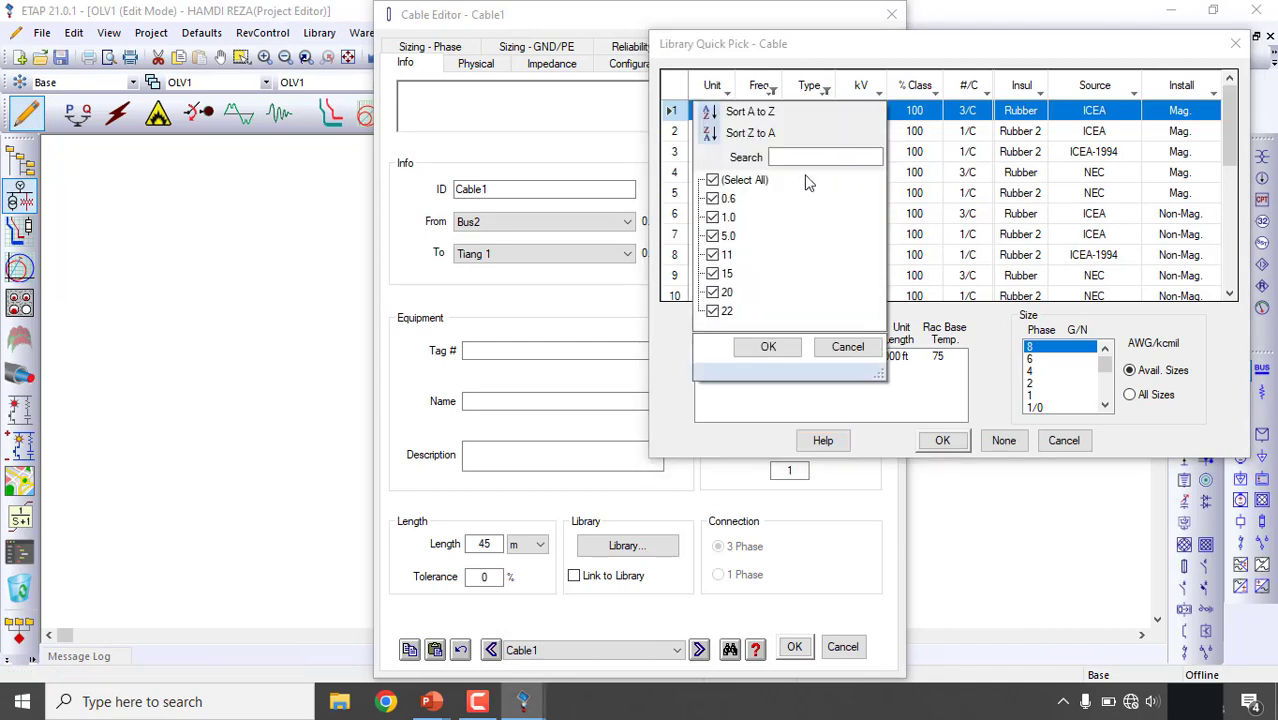
pyautogui.click(714, 311)
pyautogui.click(714, 292)
pyautogui.click(714, 273)
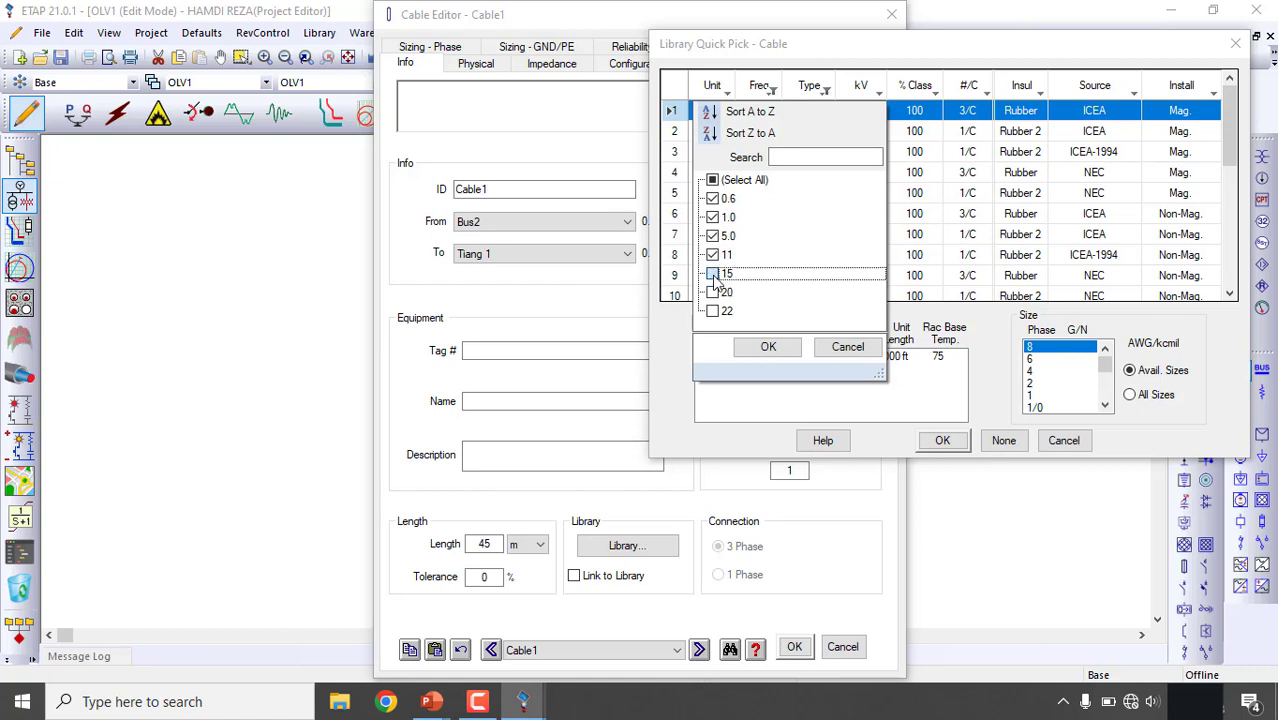
pyautogui.click(714, 254)
pyautogui.click(714, 236)
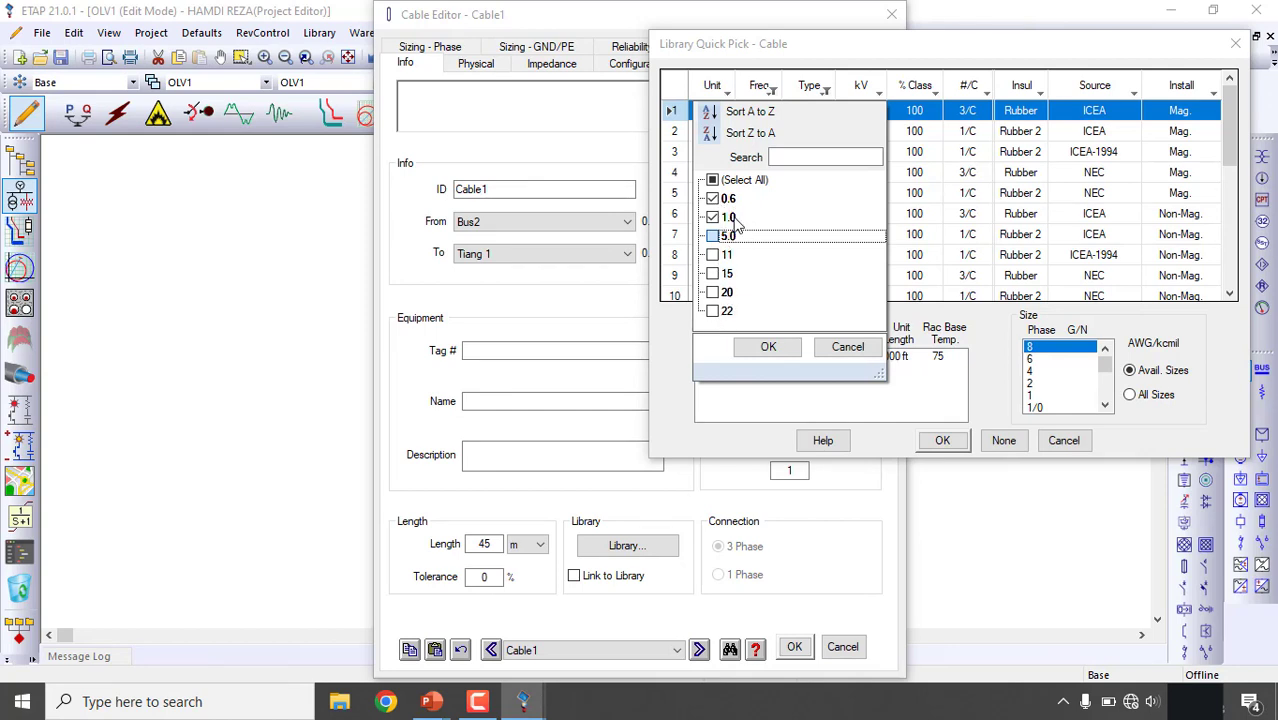
pyautogui.click(768, 347)
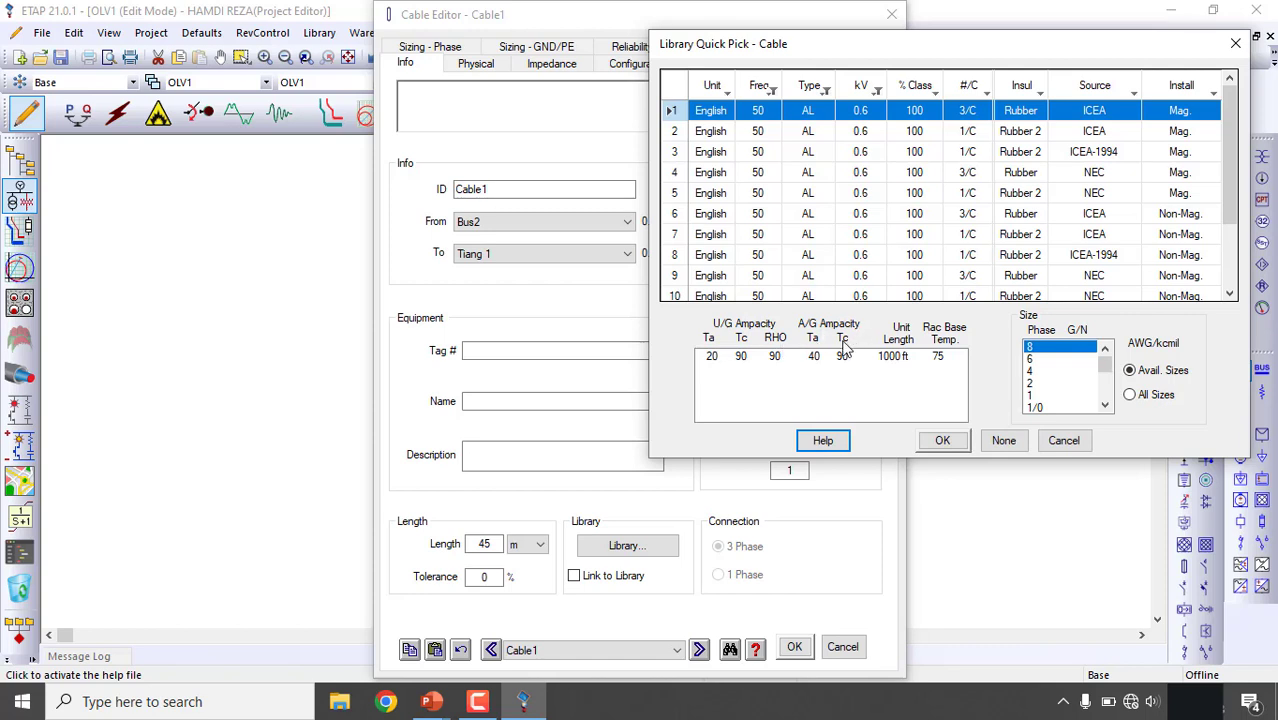
# - Filter the cable list by number of conductors to 1/C, excluding 3/C
pyautogui.click(986, 95)
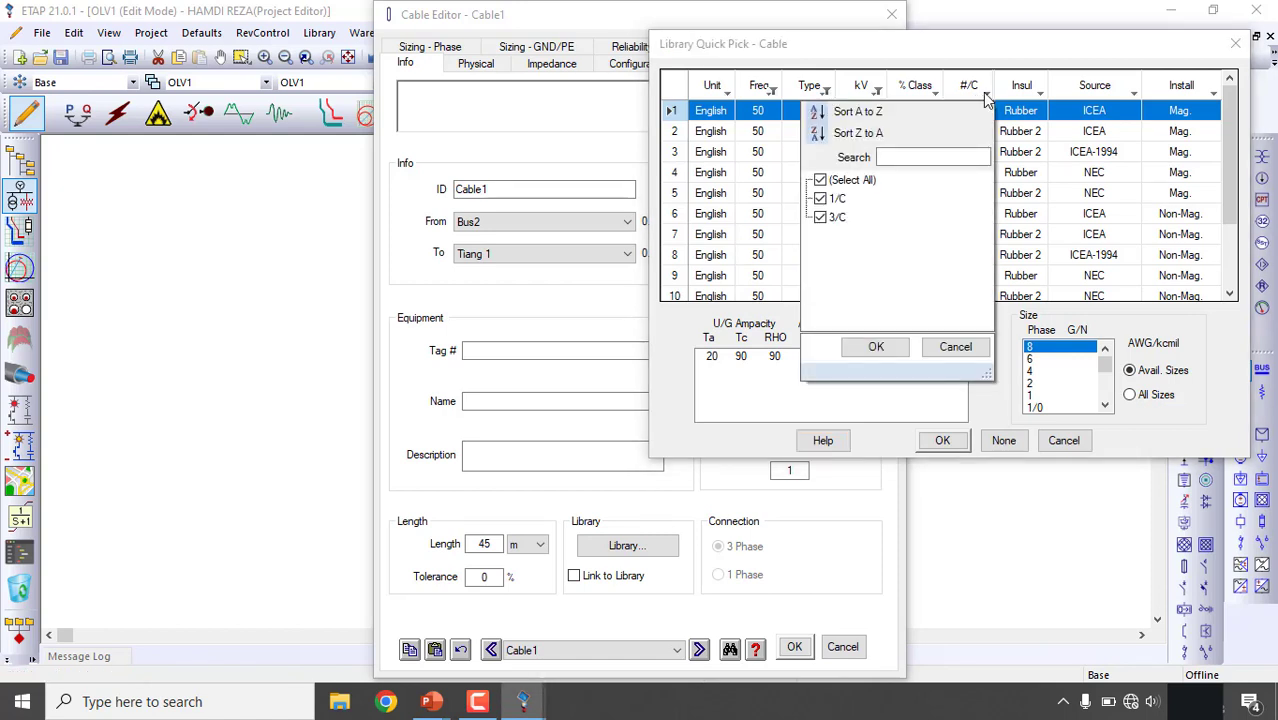
pyautogui.click(821, 218)
pyautogui.click(876, 347)
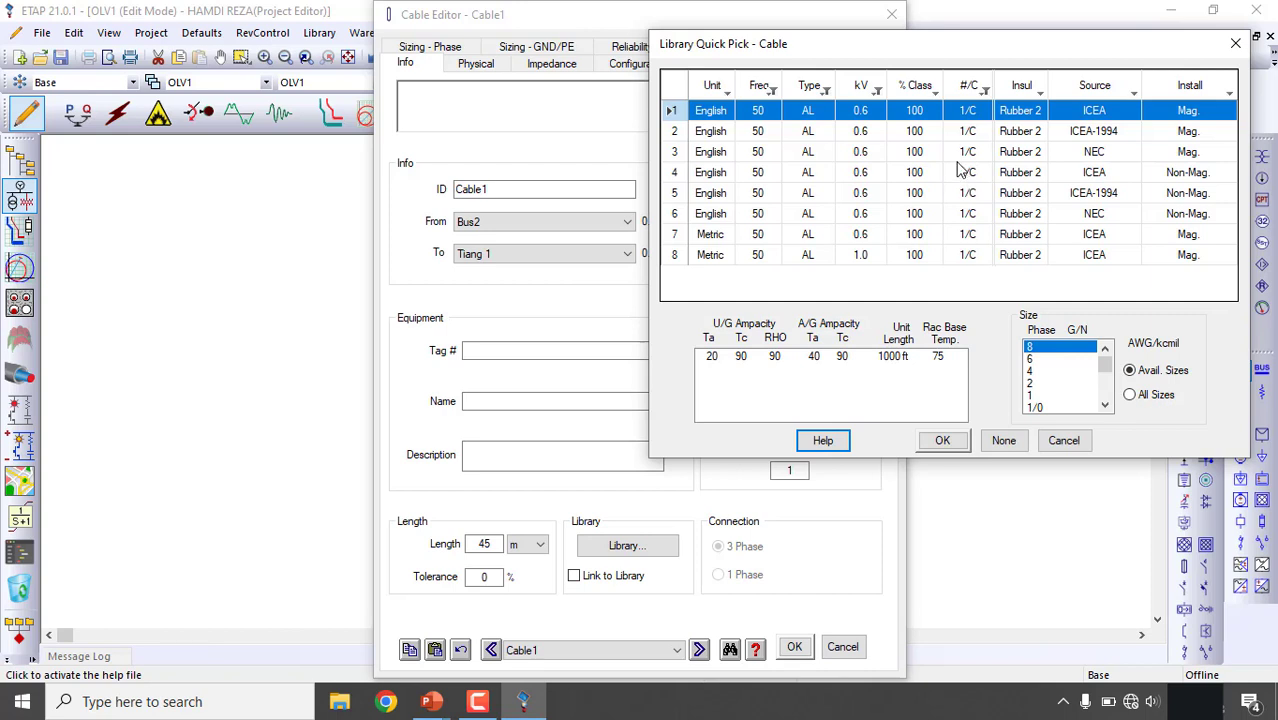
# - Examine the available phase sizes of the English-unit NEC, ICEA and ICEA-1994 single-conductor cables
pyautogui.click(1025, 158)
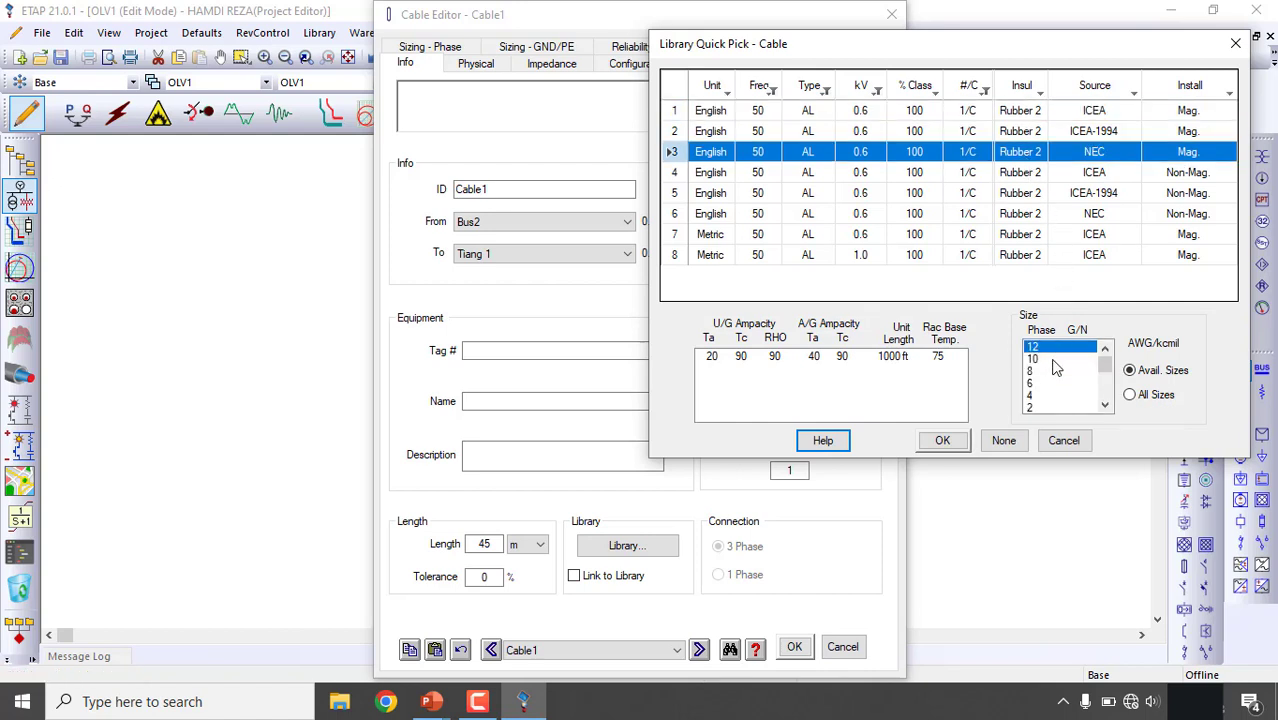
pyautogui.scroll(-4, 1052, 368)
pyautogui.scroll(3, 1052, 368)
pyautogui.scroll(-2, 1059, 373)
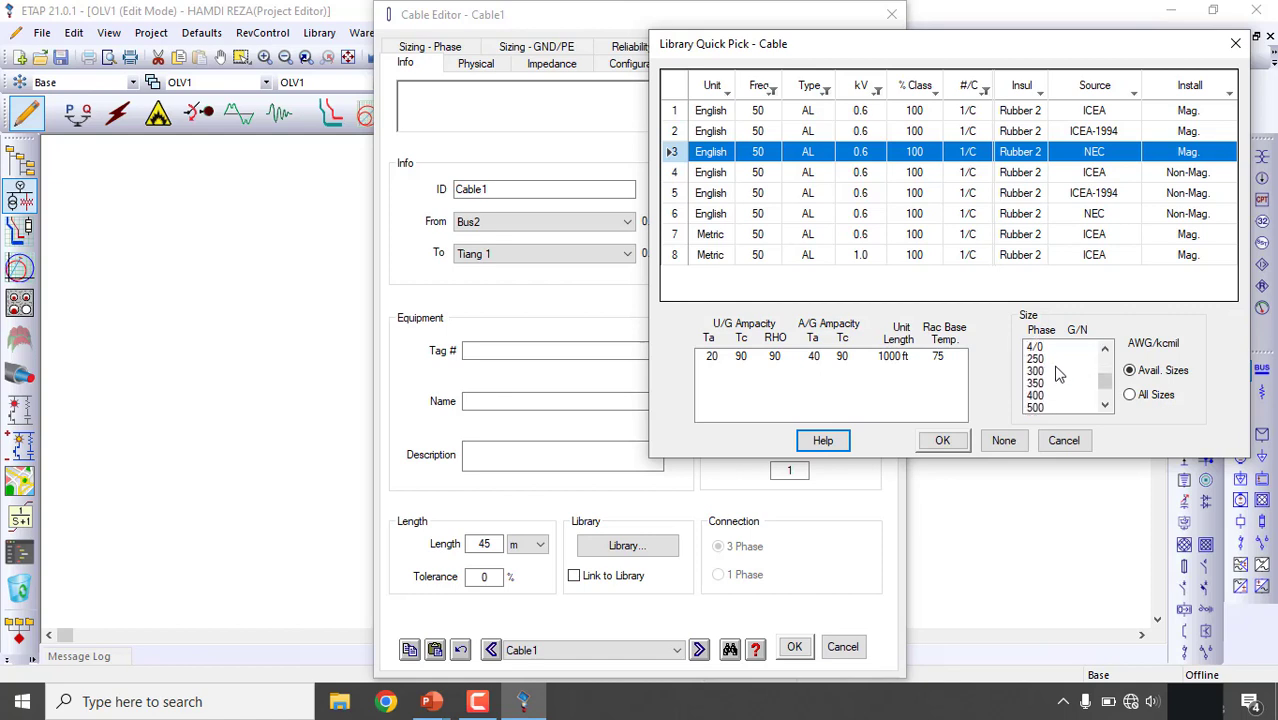
pyautogui.click(1092, 172)
pyautogui.scroll(-1, 1062, 390)
pyautogui.scroll(-3, 1062, 390)
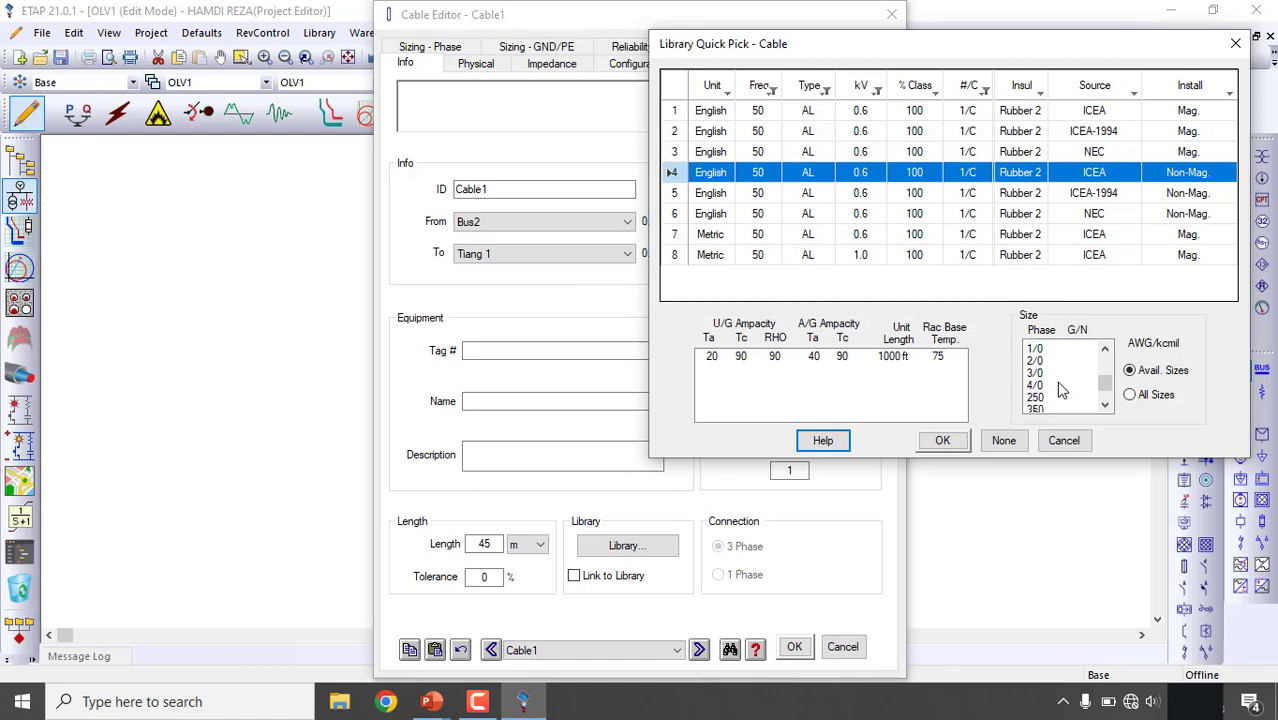
pyautogui.click(1097, 196)
pyautogui.scroll(-2, 1057, 365)
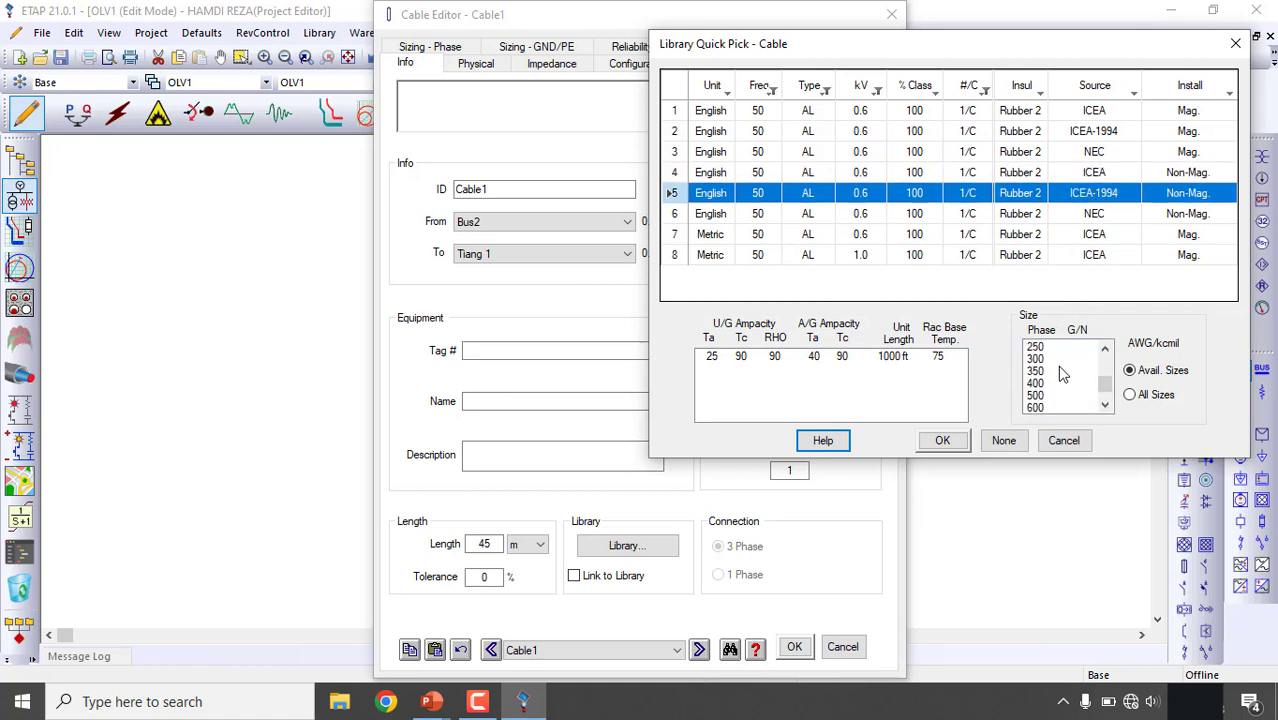
pyautogui.click(1092, 213)
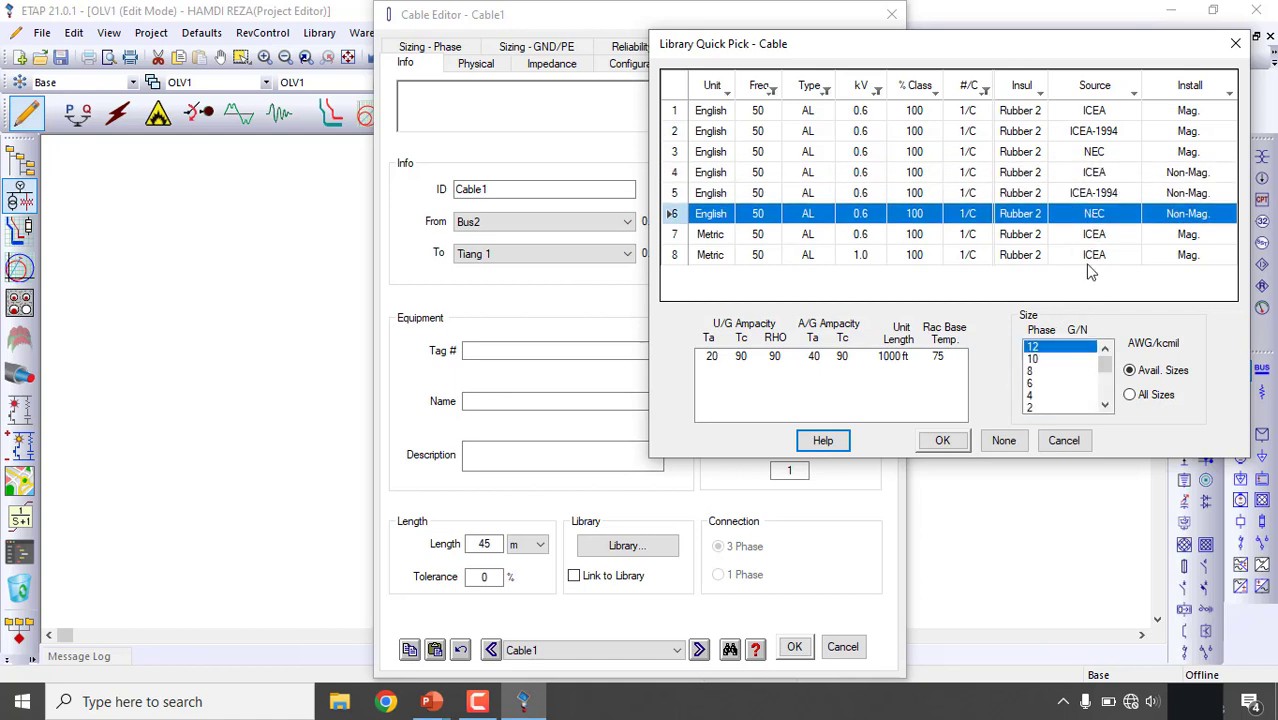
pyautogui.scroll(-5, 1070, 375)
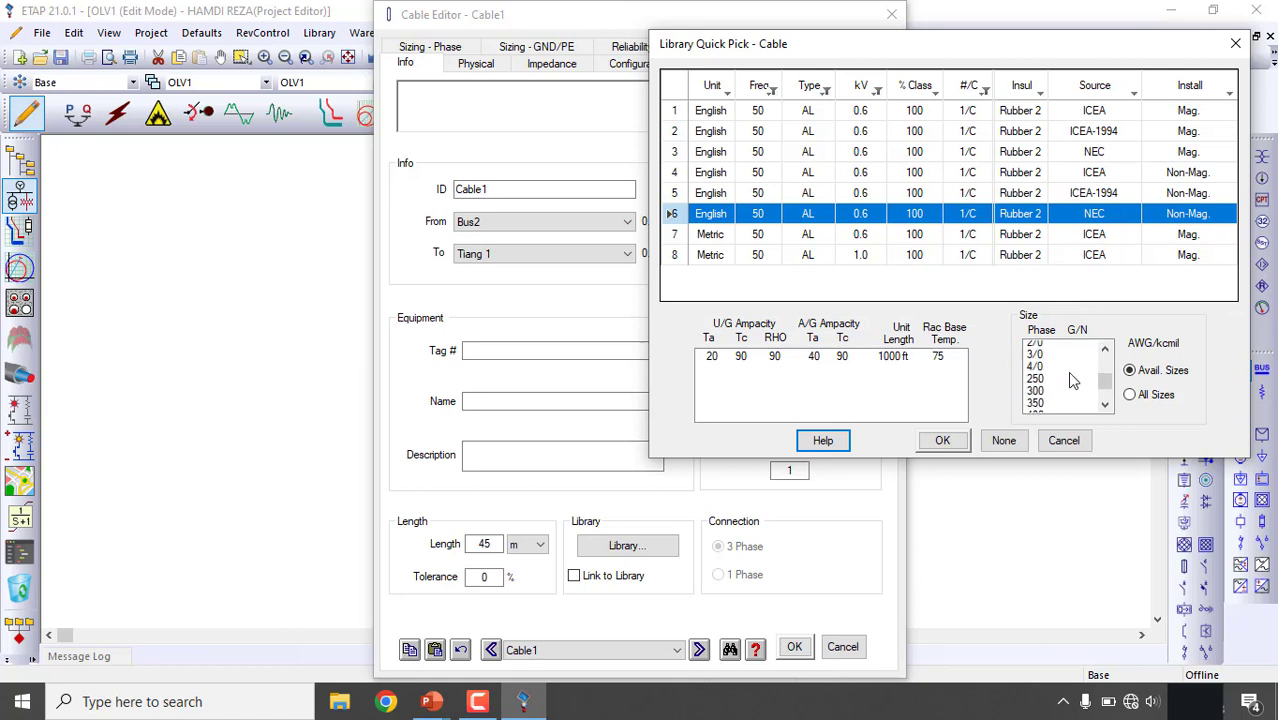
# - Include 3/C cables in the list again alongside the 1/C ones
pyautogui.click(985, 92)
pyautogui.click(824, 222)
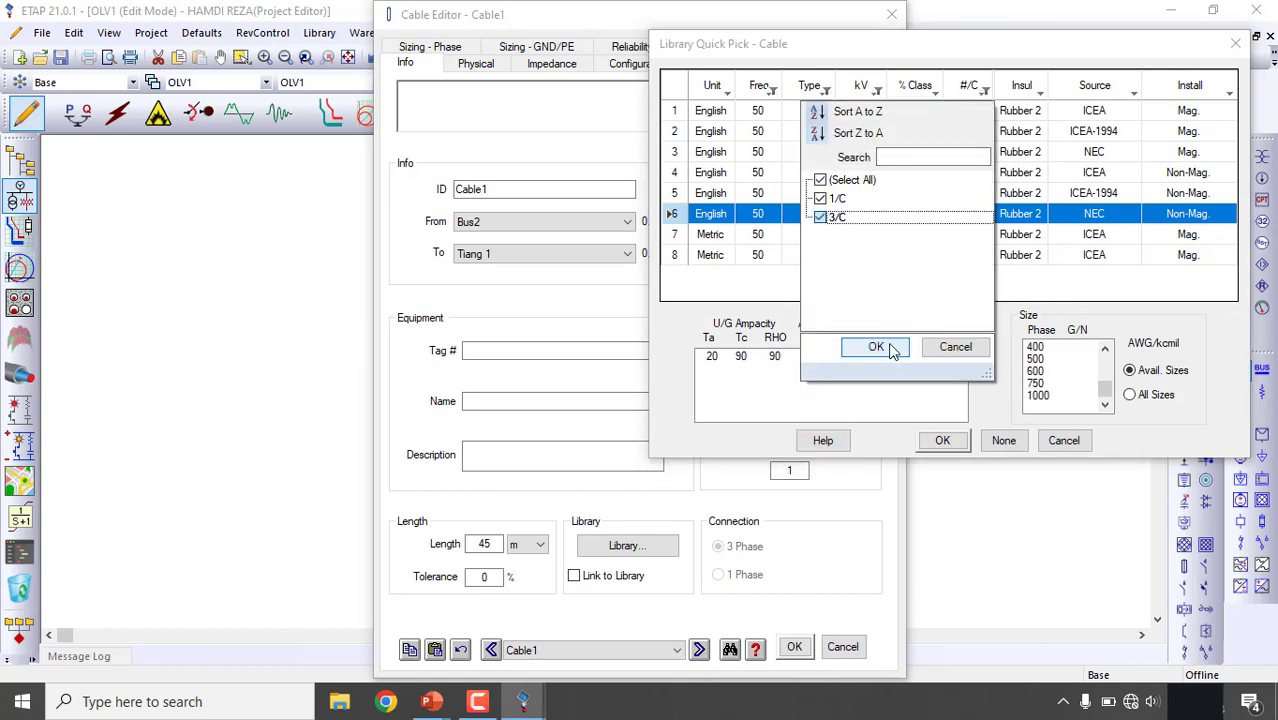
pyautogui.click(896, 348)
# - Go through the cable entries to the metric AL, 0.6 kV, 3/C Rubber ICEA cable and choose the 70 mm² phase size
pyautogui.click(1033, 112)
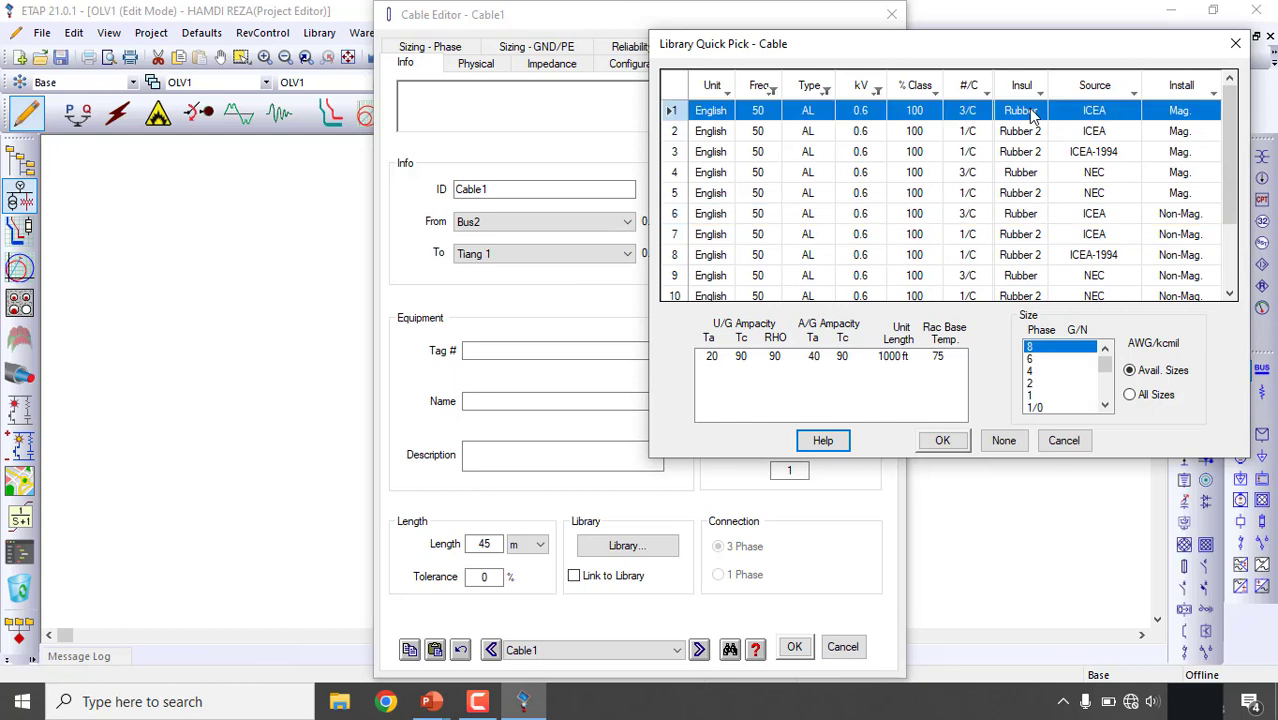
pyautogui.press('Down')
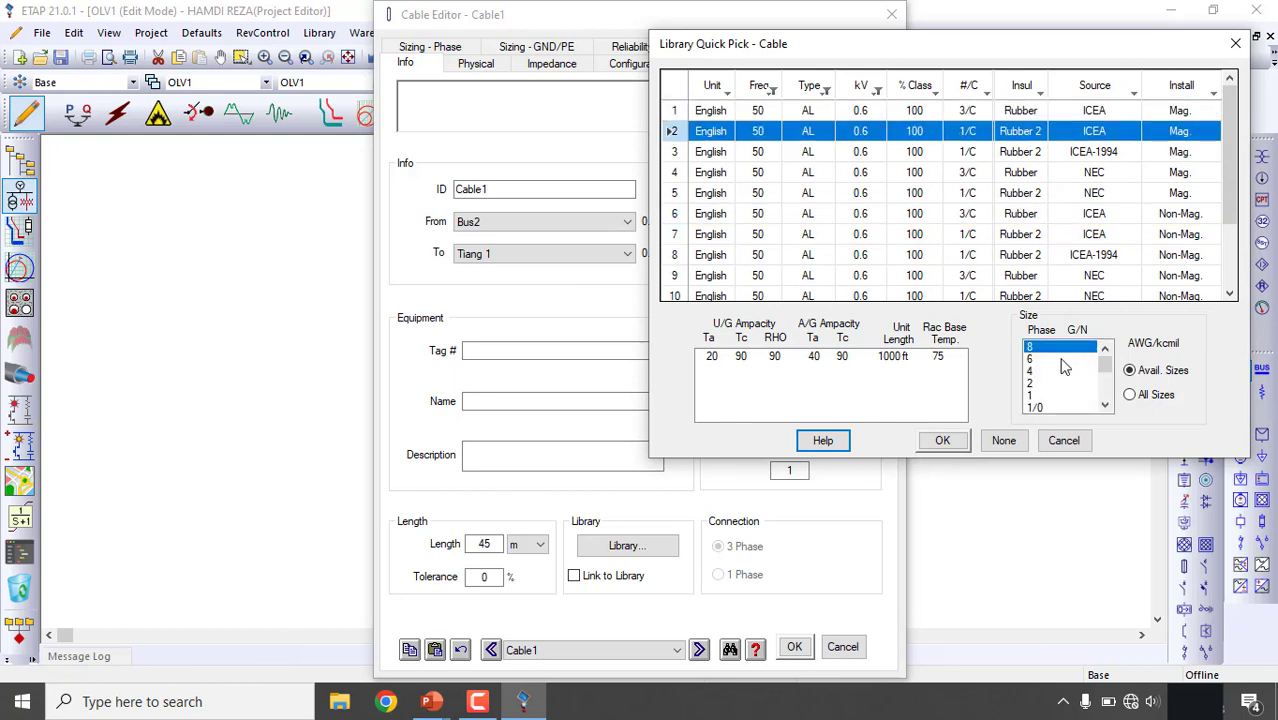
pyautogui.press('Down')
pyautogui.press('Down')
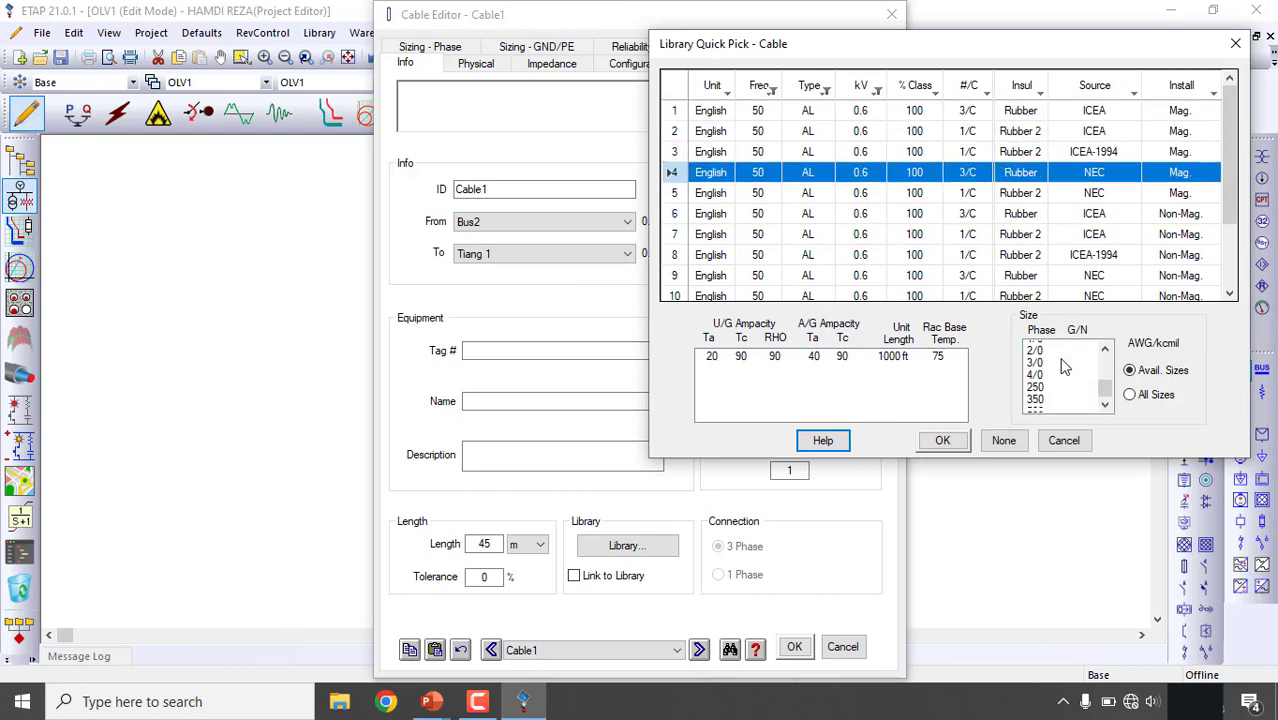
pyautogui.press('Down')
pyautogui.press('Down')
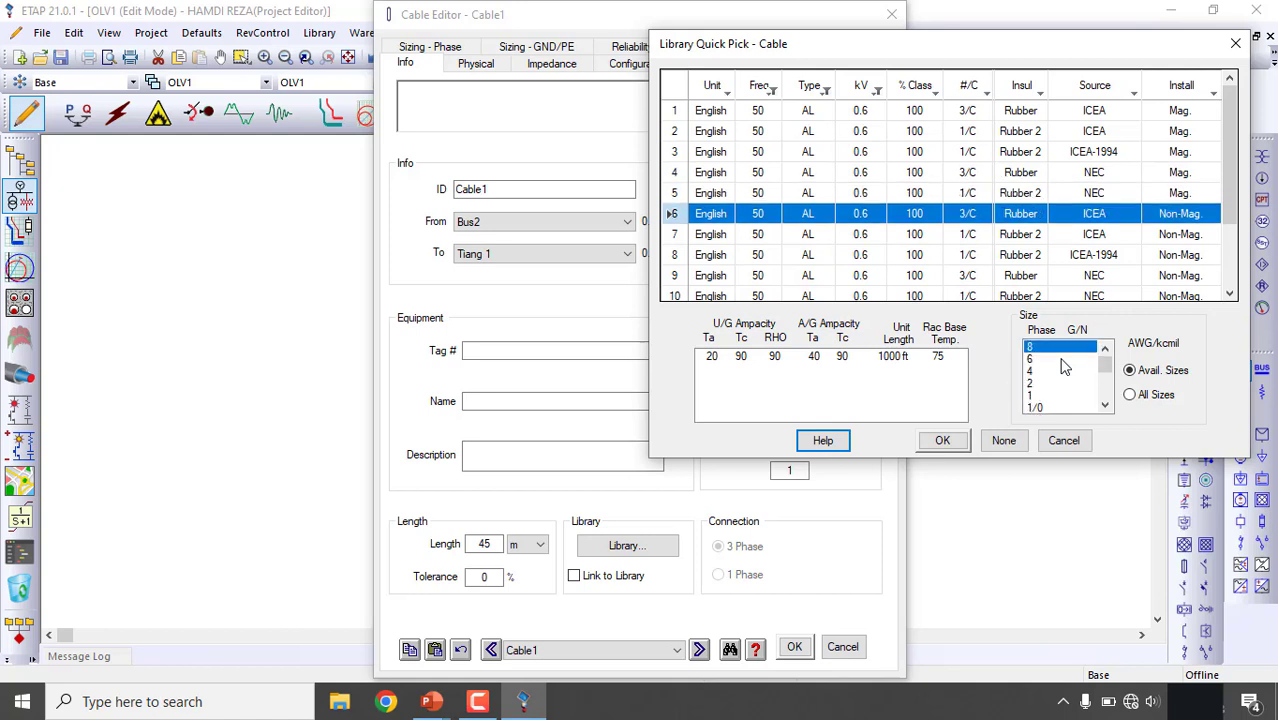
pyautogui.press('Down')
pyautogui.press('Down')
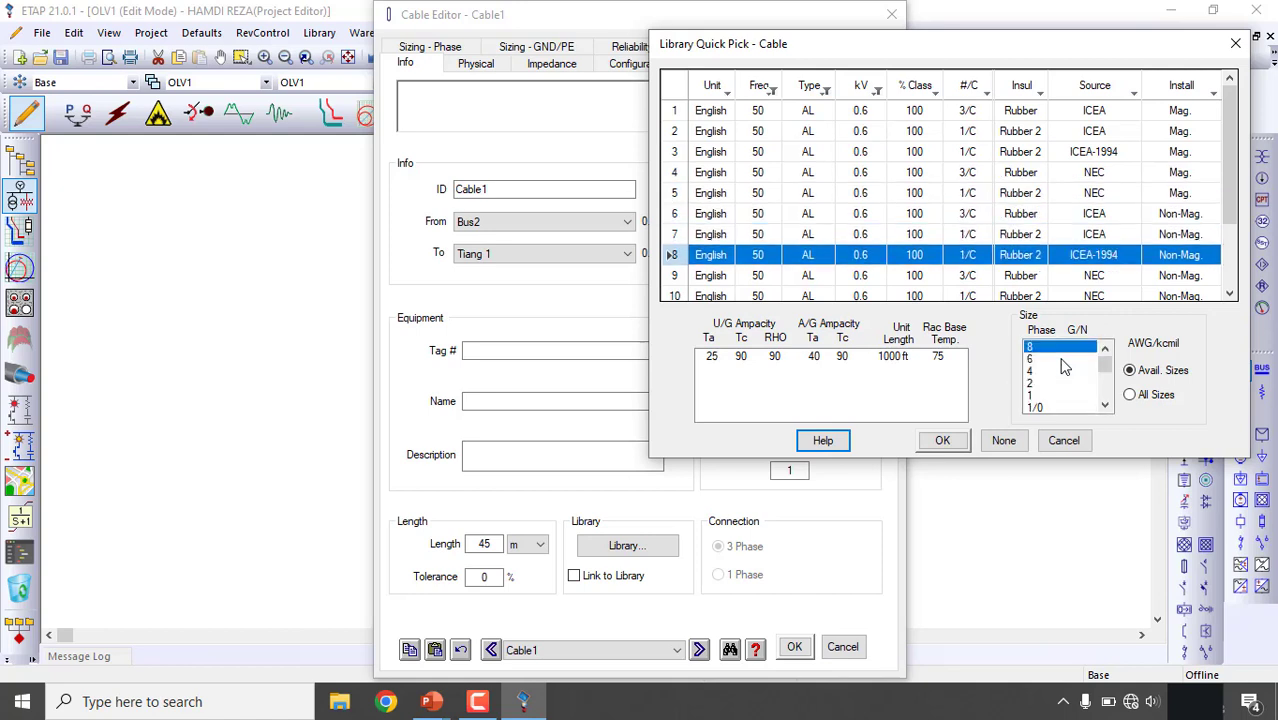
pyautogui.press('Down')
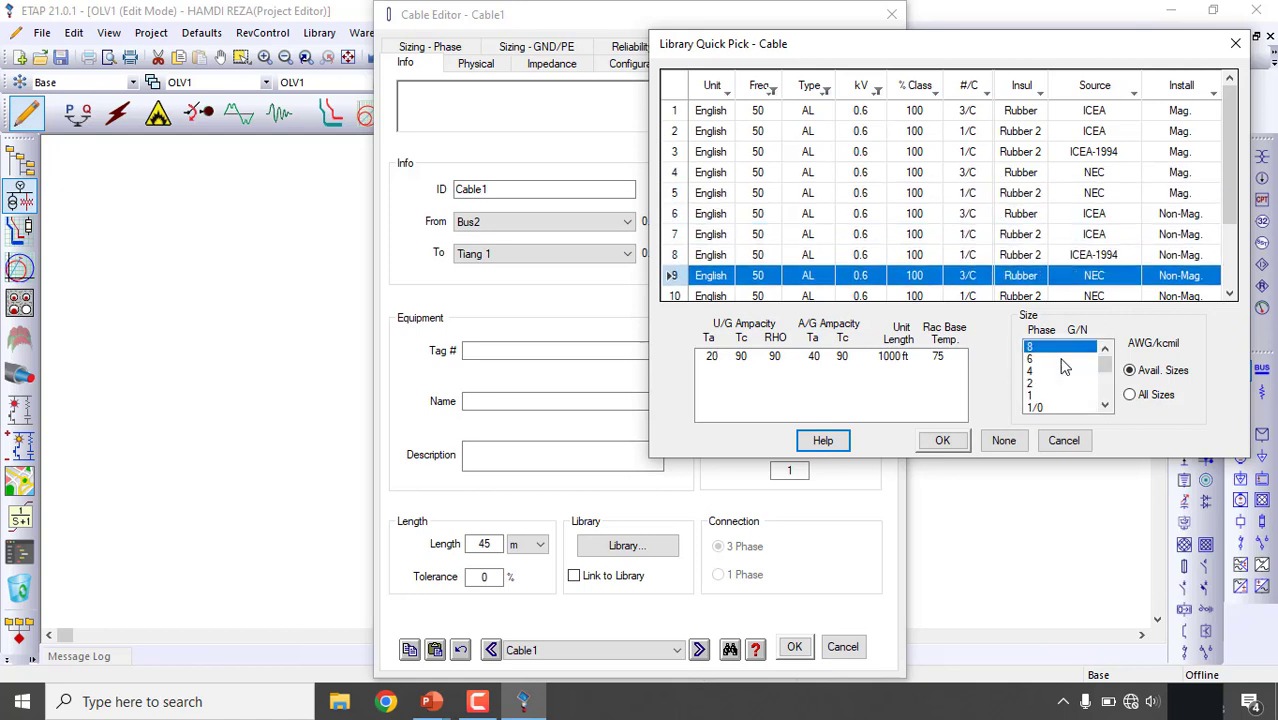
pyautogui.press('Down')
pyautogui.press('Down')
pyautogui.scroll(-3, 1065, 368)
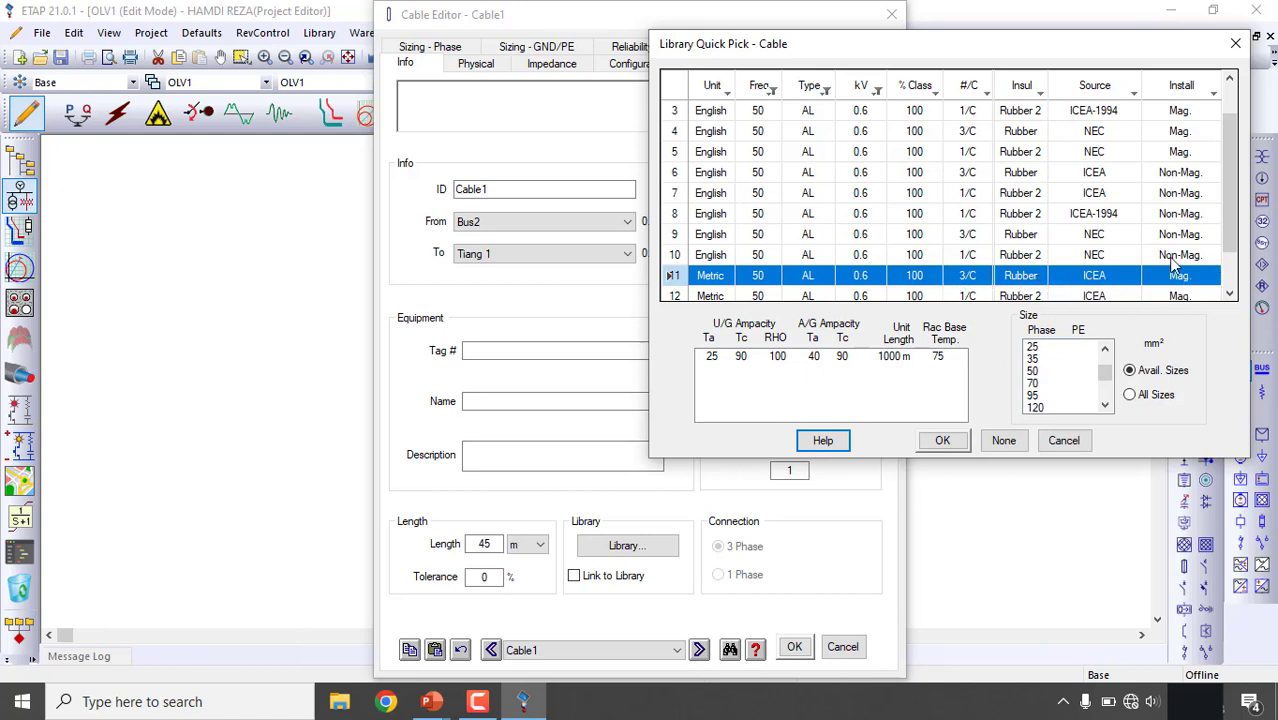
pyautogui.click(1035, 385)
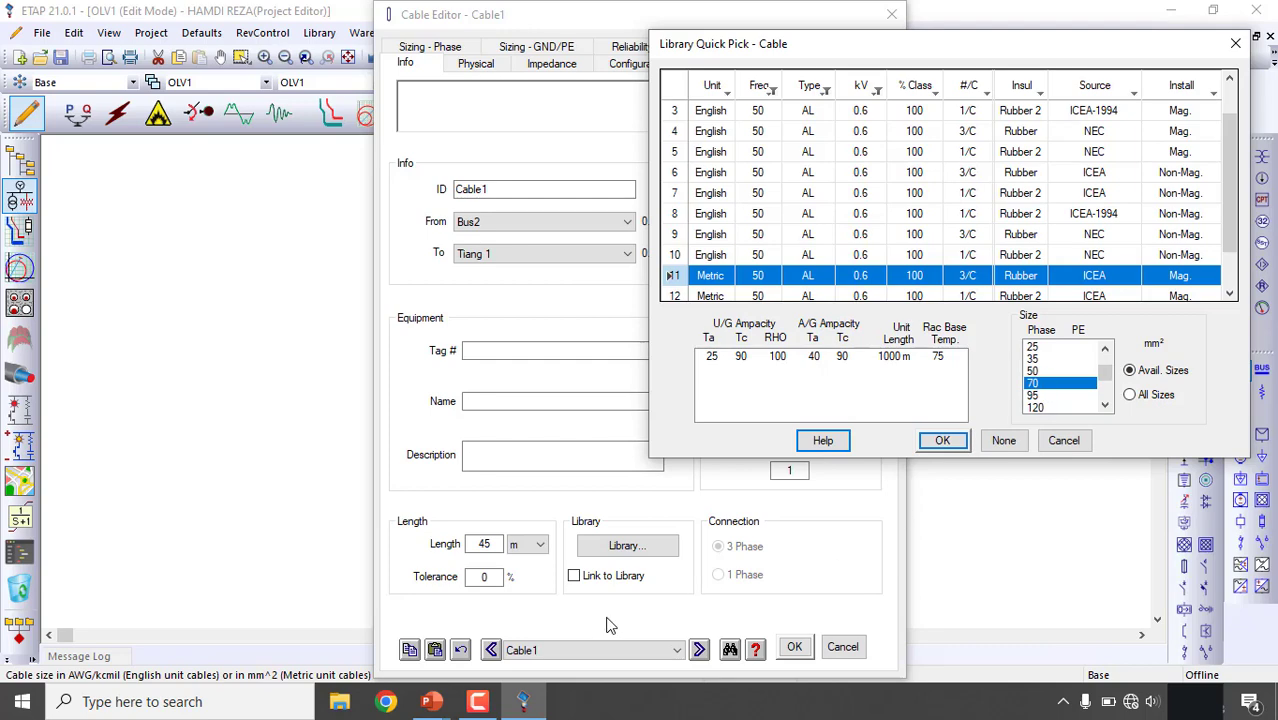
# - Recheck the cable notes on the PowerPoint slide, then in ETAP apply the selected 70 mm² library cable to Cable1
pyautogui.moveTo(431, 700)
pyautogui.click(501, 639)
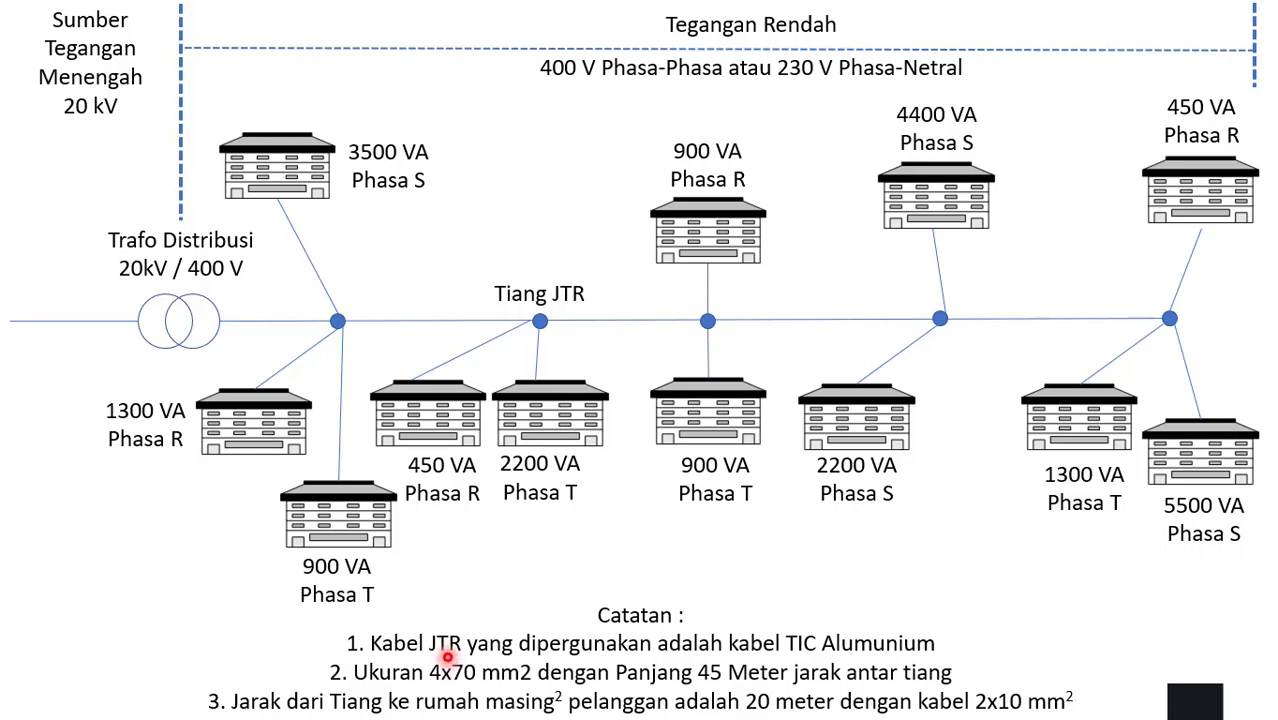
pyautogui.press('super')
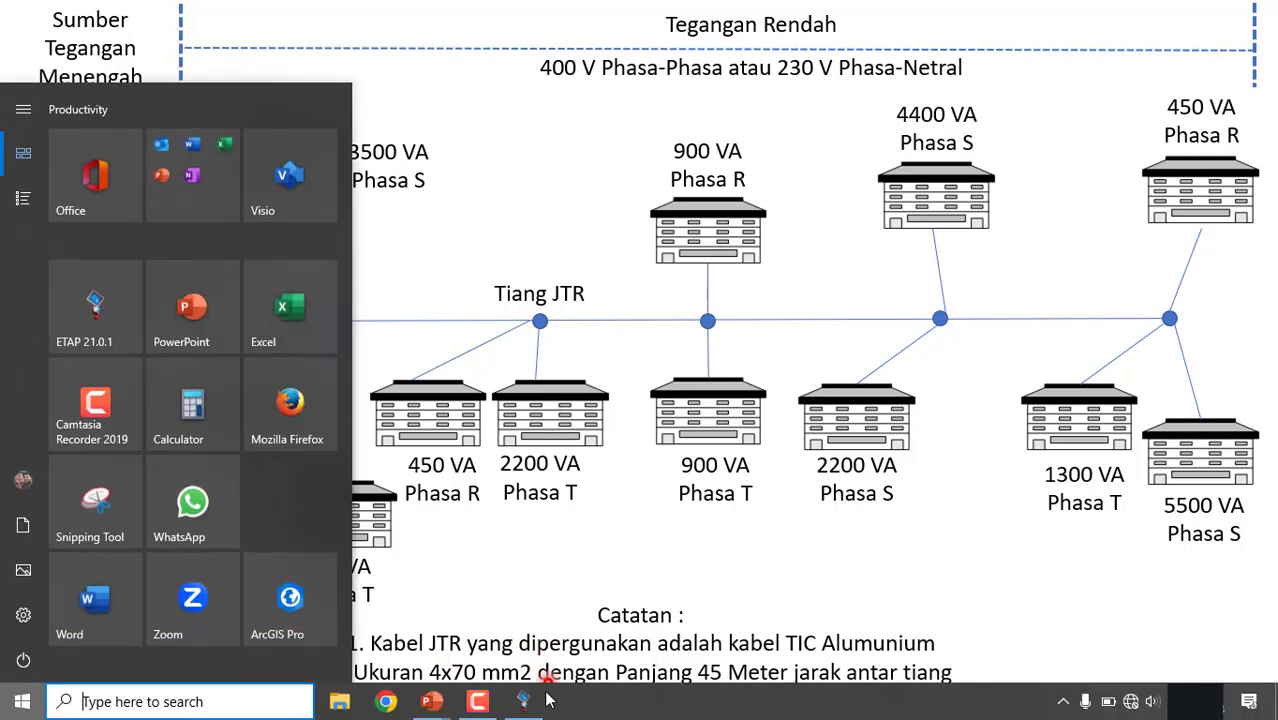
pyautogui.click(544, 700)
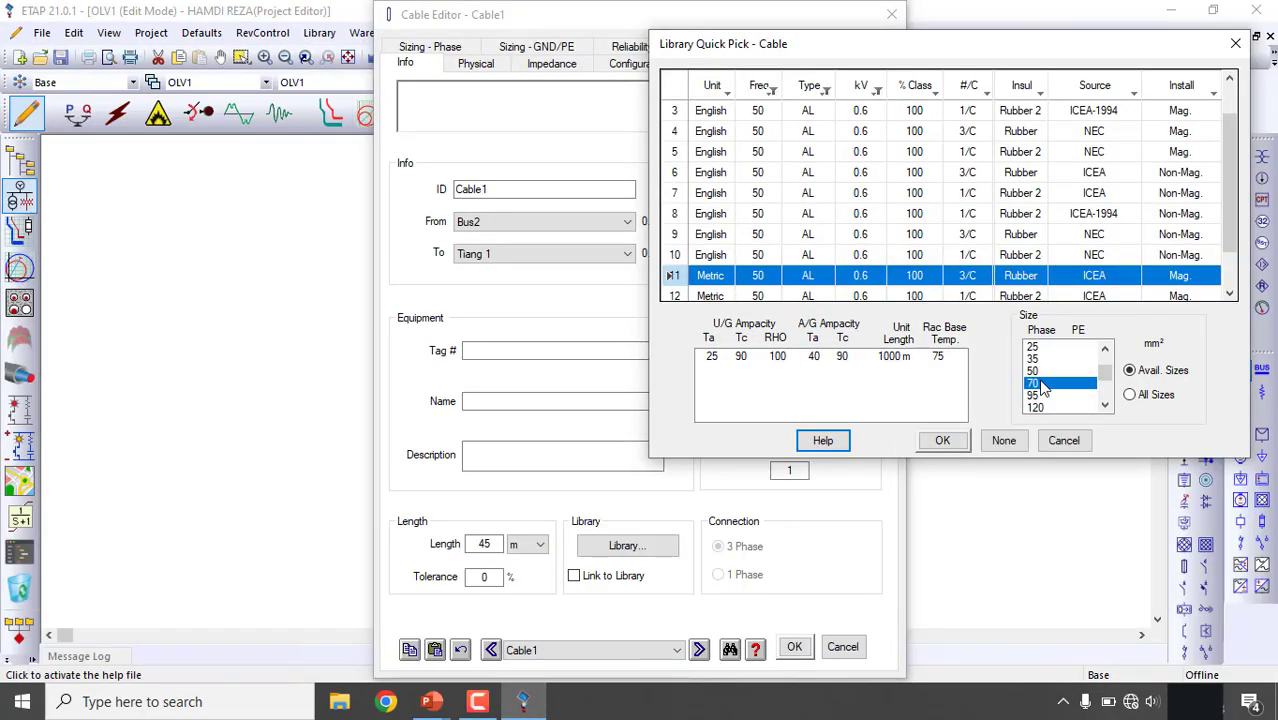
pyautogui.click(948, 441)
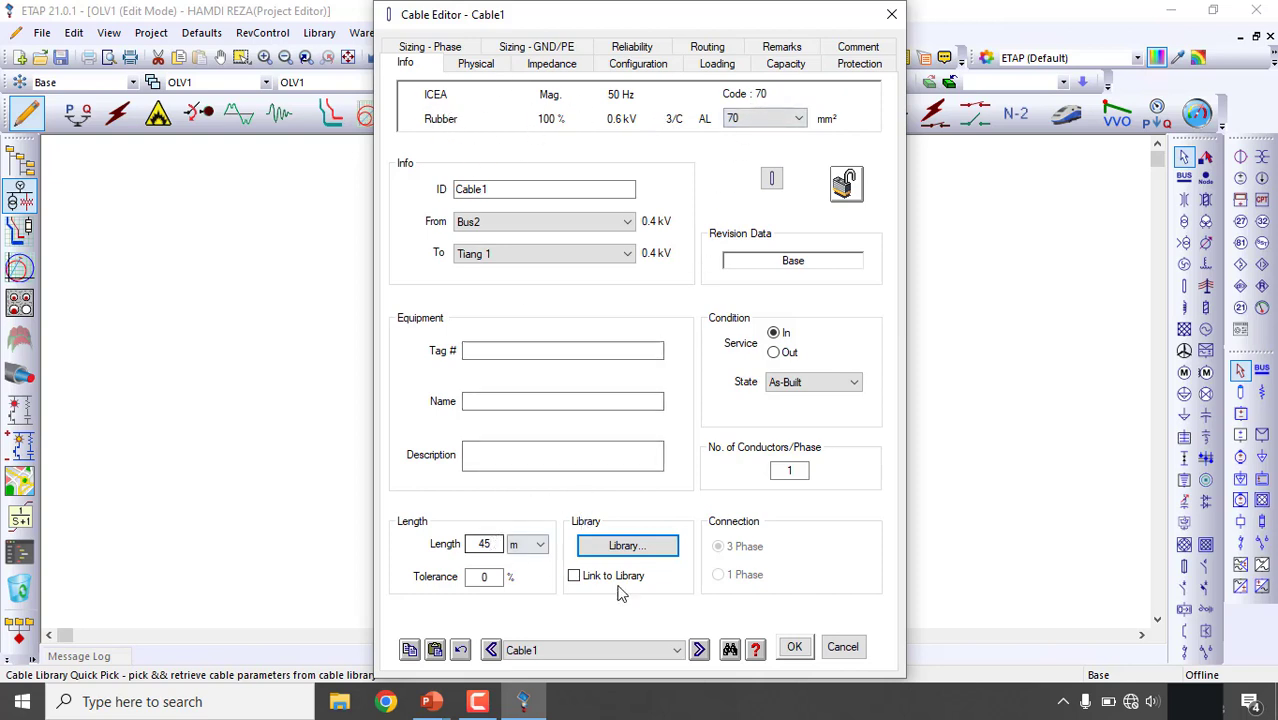
# - Accept Cable1's settings, duplicate Cable1 together with the Tiang 1 bus, and connect the copy beneath Tiang 1
pyautogui.click(795, 648)
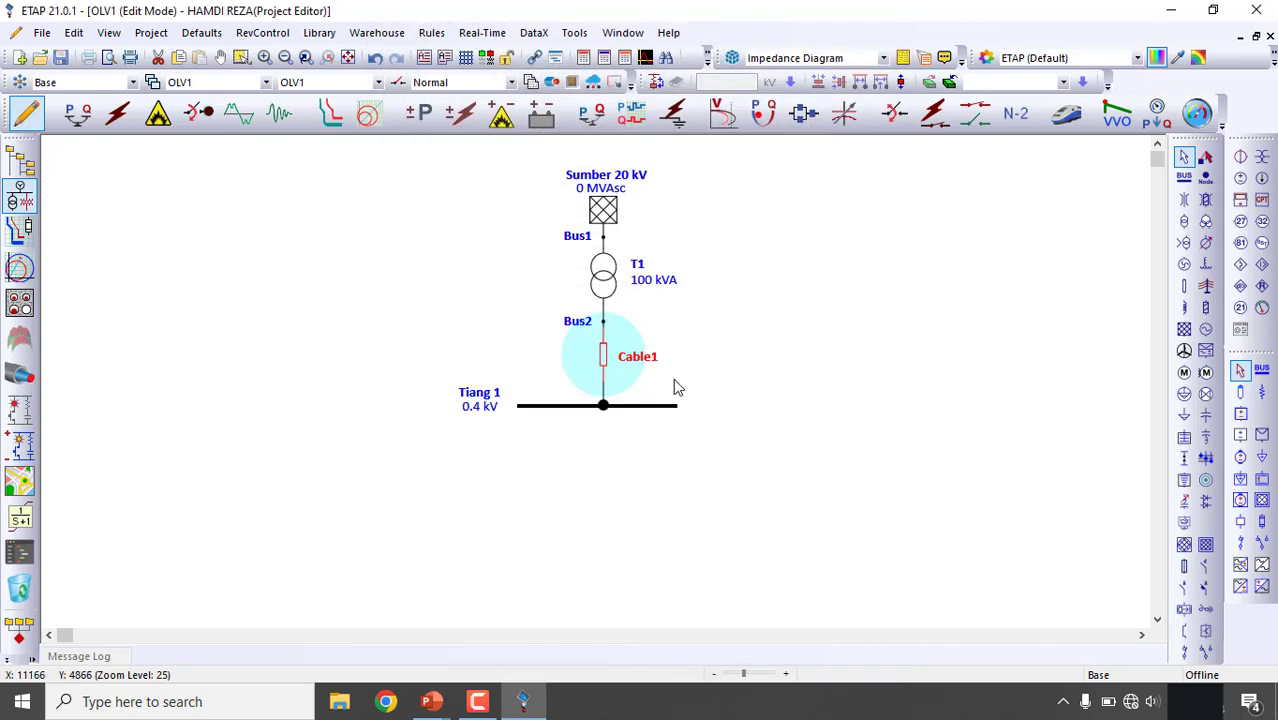
pyautogui.click(707, 331)
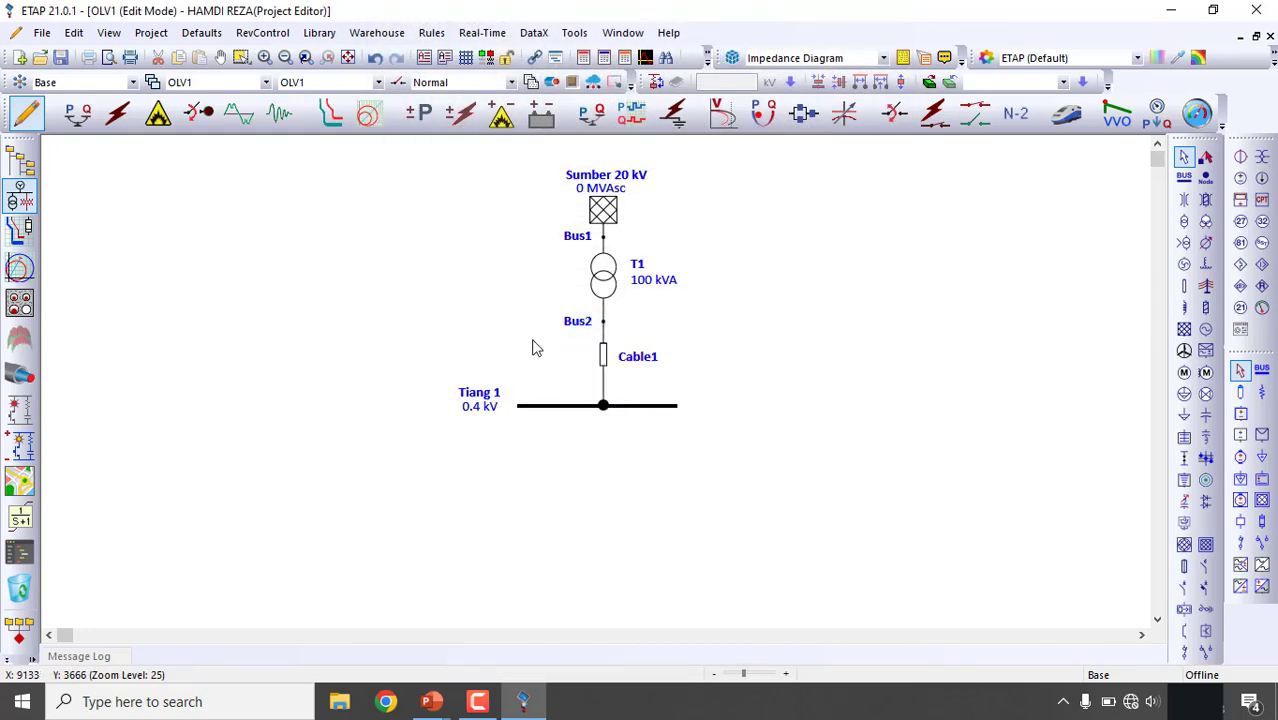
pyautogui.moveTo(399, 338); pyautogui.dragTo(752, 486)
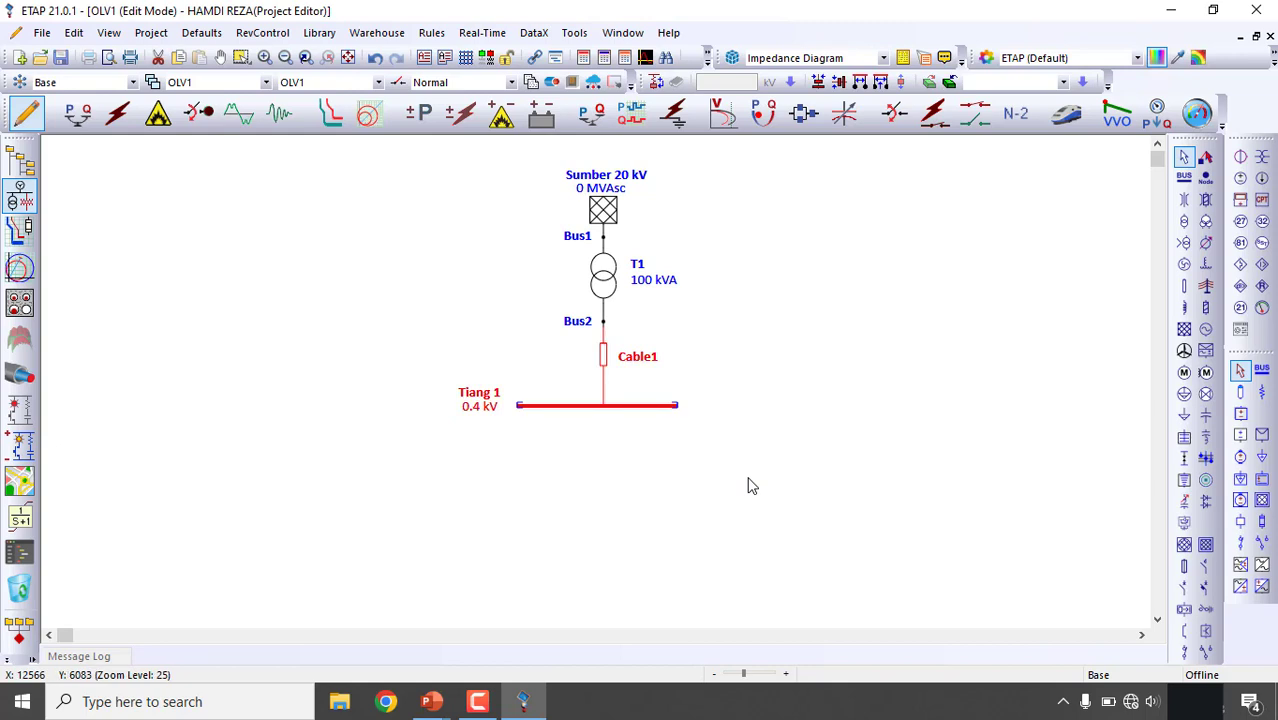
pyautogui.click(748, 471)
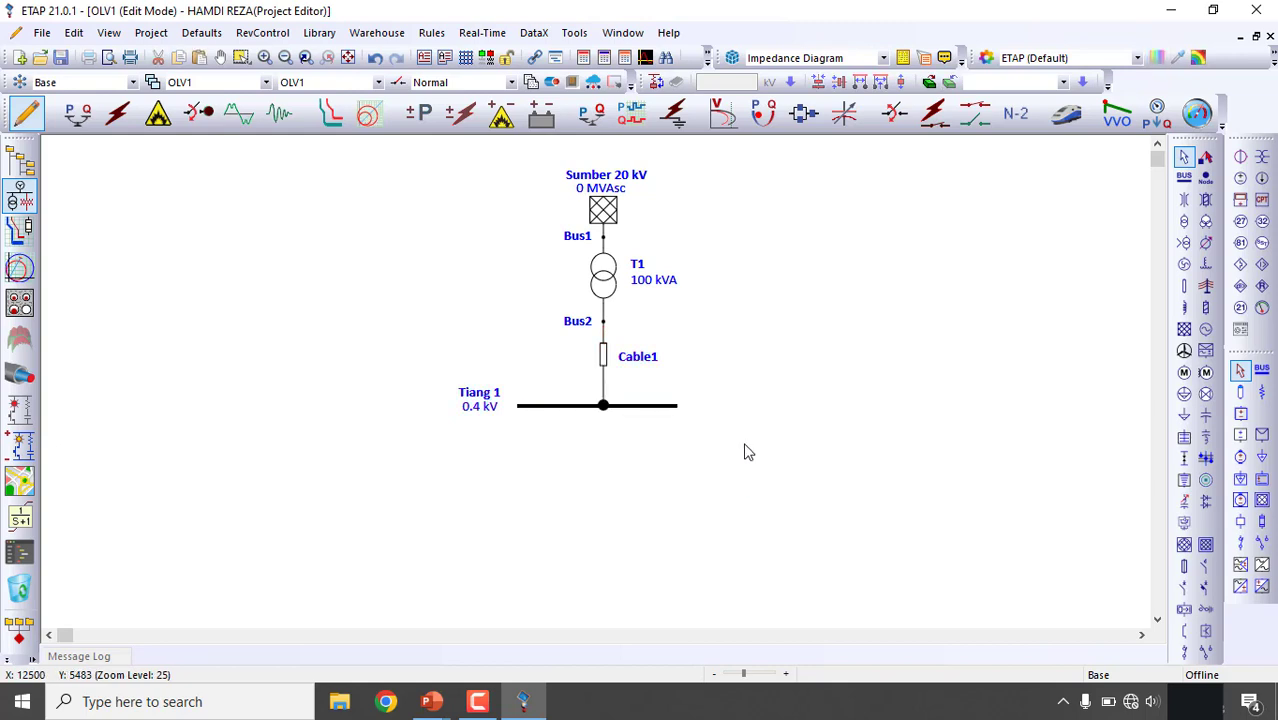
pyautogui.scroll(-1, 744, 452)
pyautogui.scroll(-1, 660, 425)
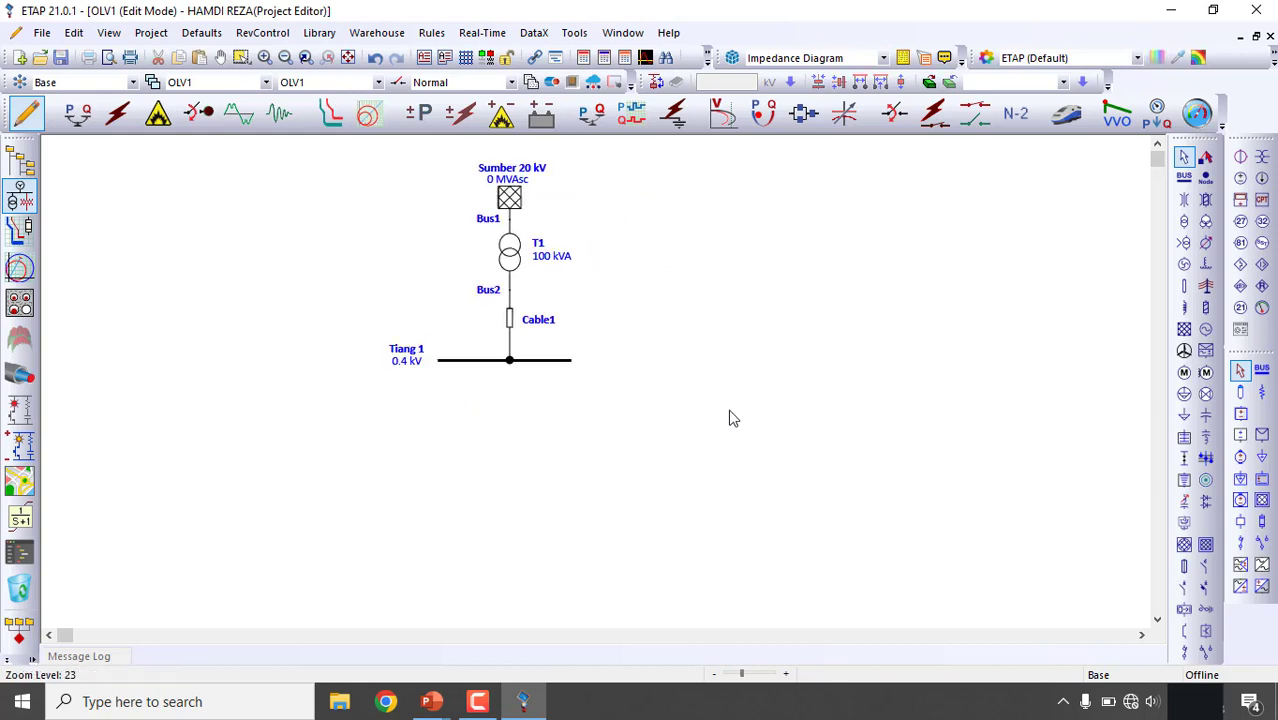
pyautogui.hotkey('ctrl', 'v')
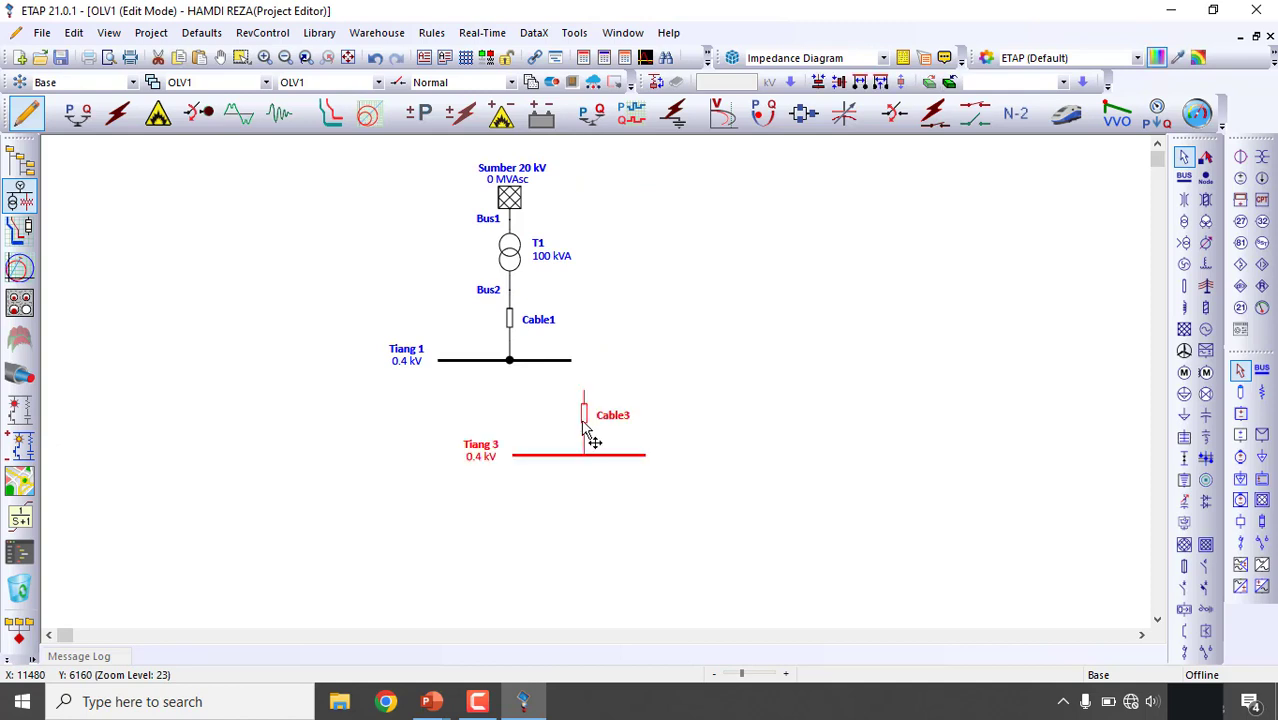
pyautogui.moveTo(593, 422); pyautogui.dragTo(508, 364)
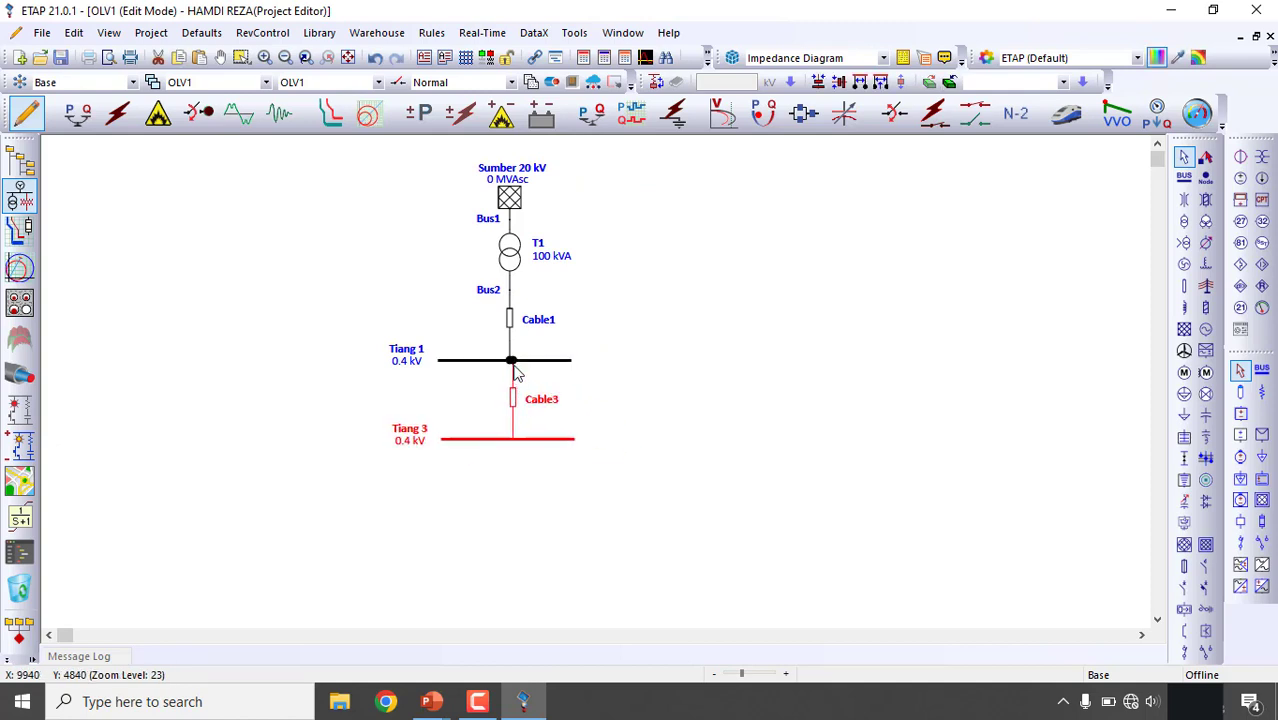
# - Change the ID of the Tiang 1 bus to "Tiang pertama"
pyautogui.click(414, 364)
pyautogui.click(414, 364)
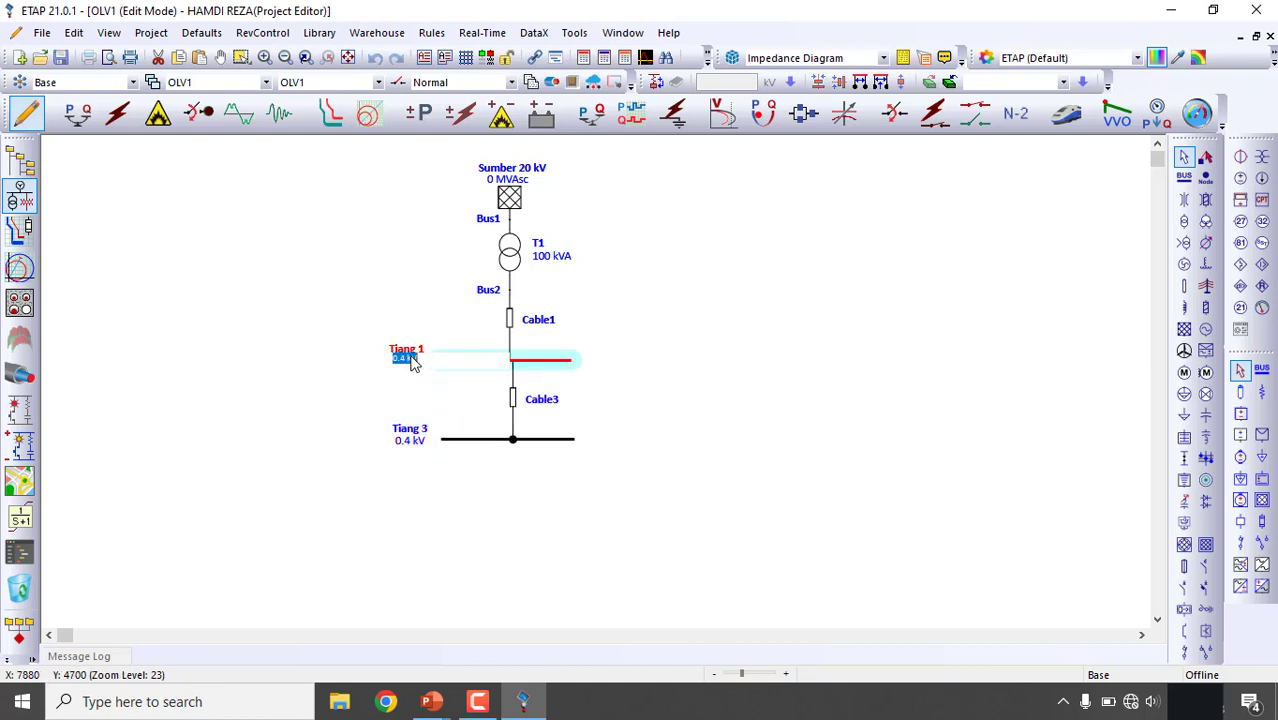
pyautogui.click(628, 380)
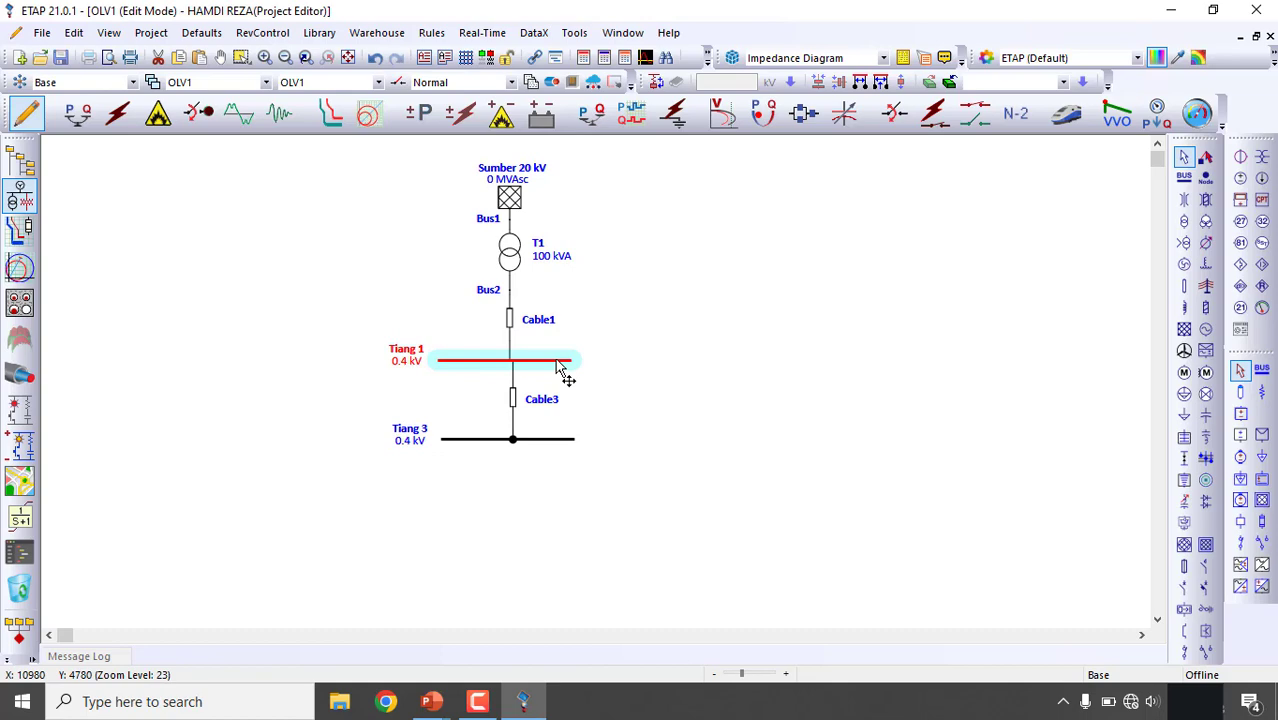
pyautogui.doubleClick(556, 366)
pyautogui.click(600, 375)
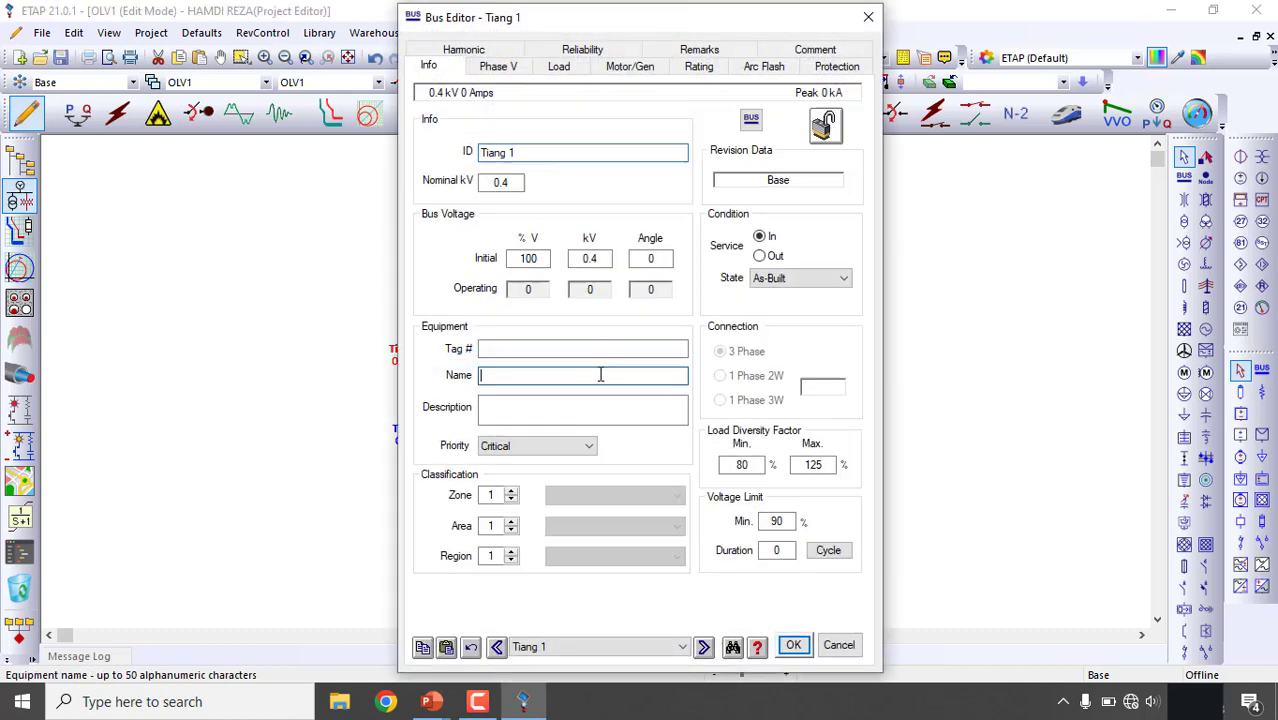
pyautogui.click(539, 152)
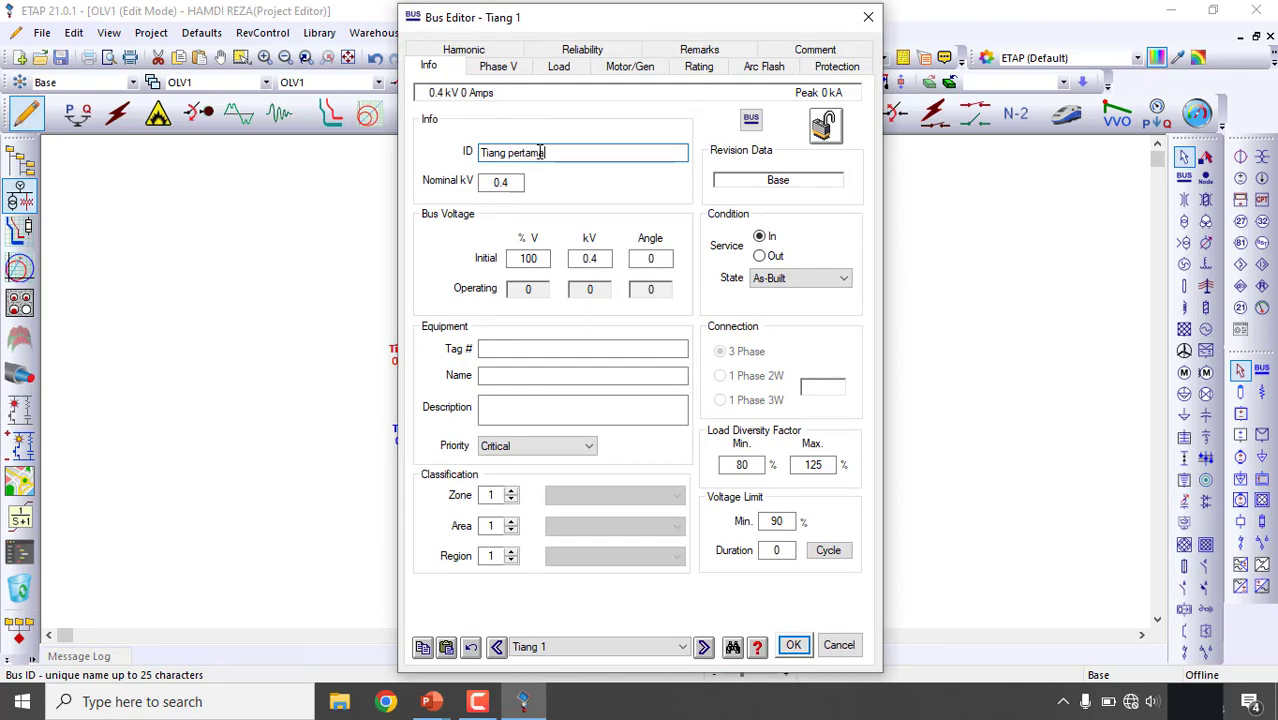
pyautogui.write('pertama')
pyautogui.press('Return')
# - Change the ID of the copied bus below Tiang pertama to "Tiang kedua"
pyautogui.click(547, 441)
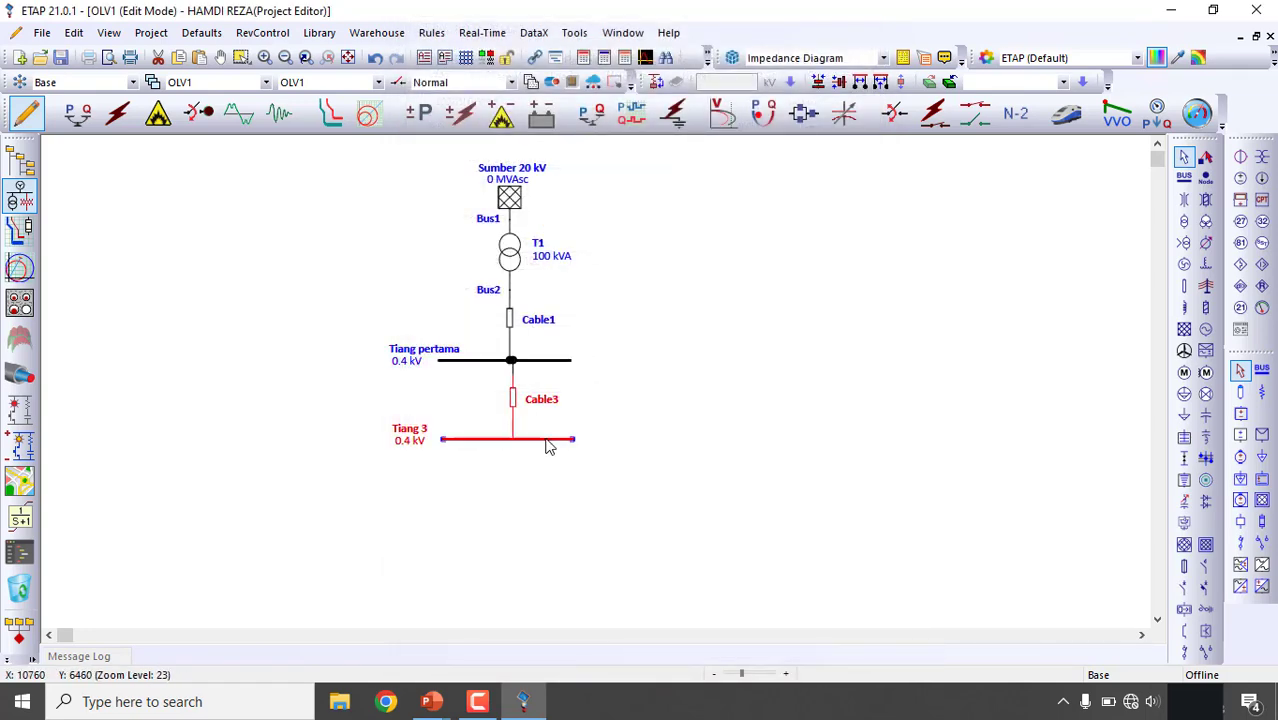
pyautogui.doubleClick(547, 441)
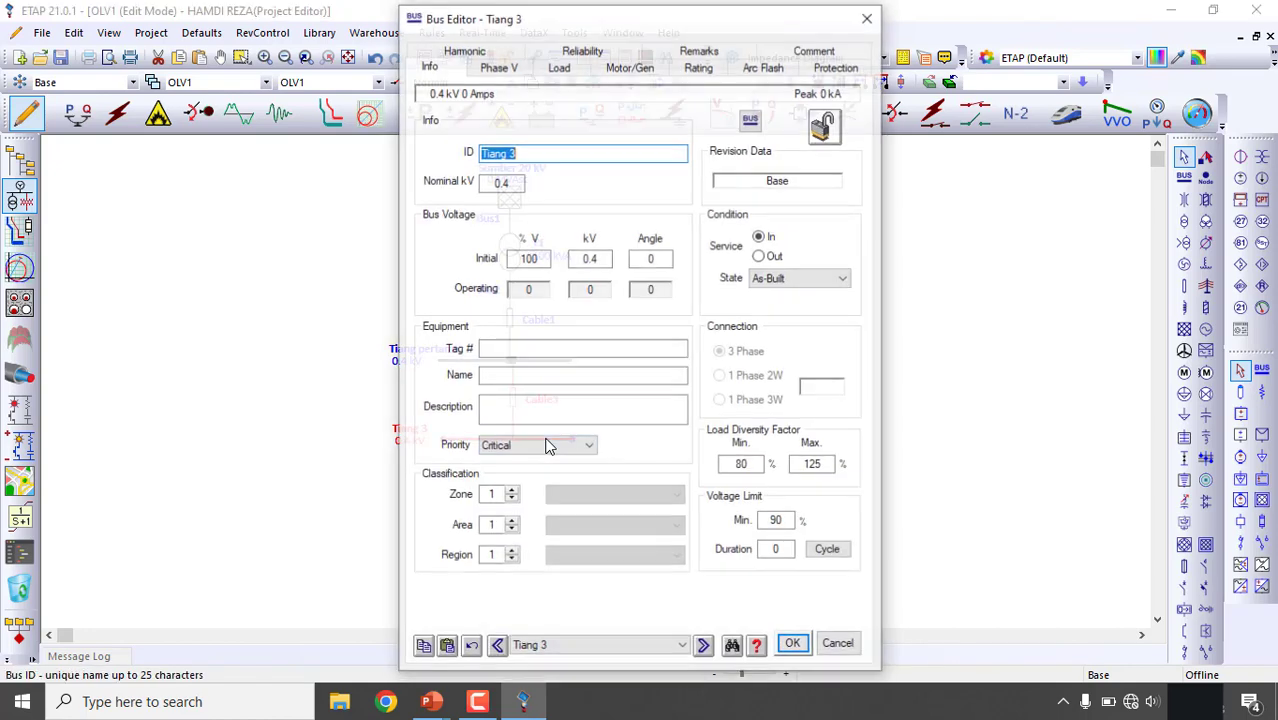
pyautogui.write('Tiang kedua')
pyautogui.press('Return')
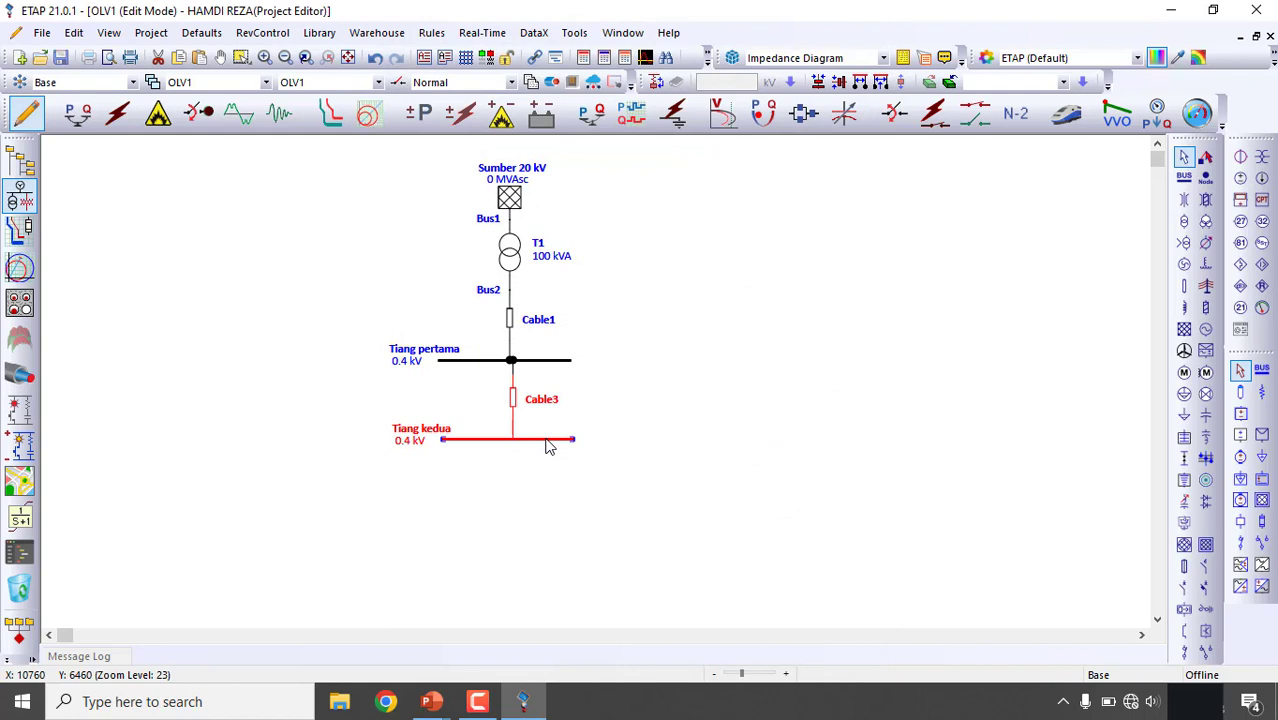
pyautogui.click(705, 497)
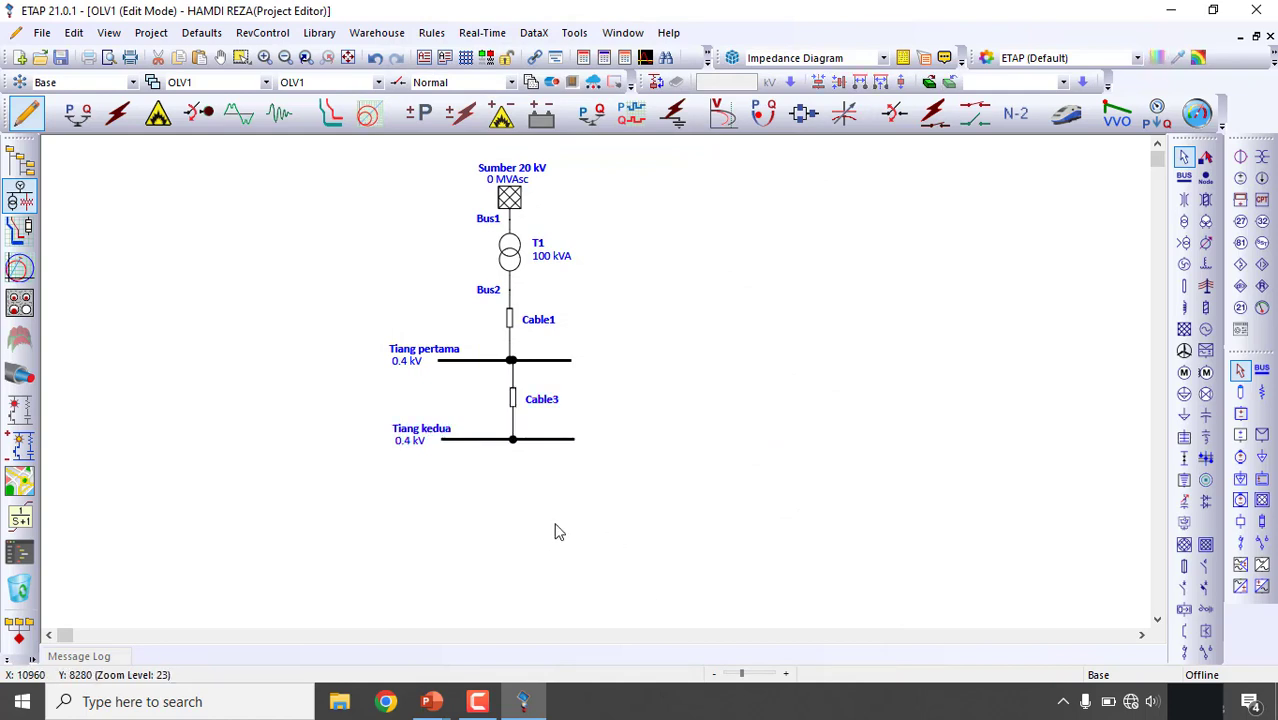
# - Paste another cable and bus, connect them beneath Tiang kedua, and set the new bus ID to "Tiang ketiga"
pyautogui.hotkey('ctrl', 'v')
pyautogui.moveTo(560, 507); pyautogui.dragTo(513, 442)
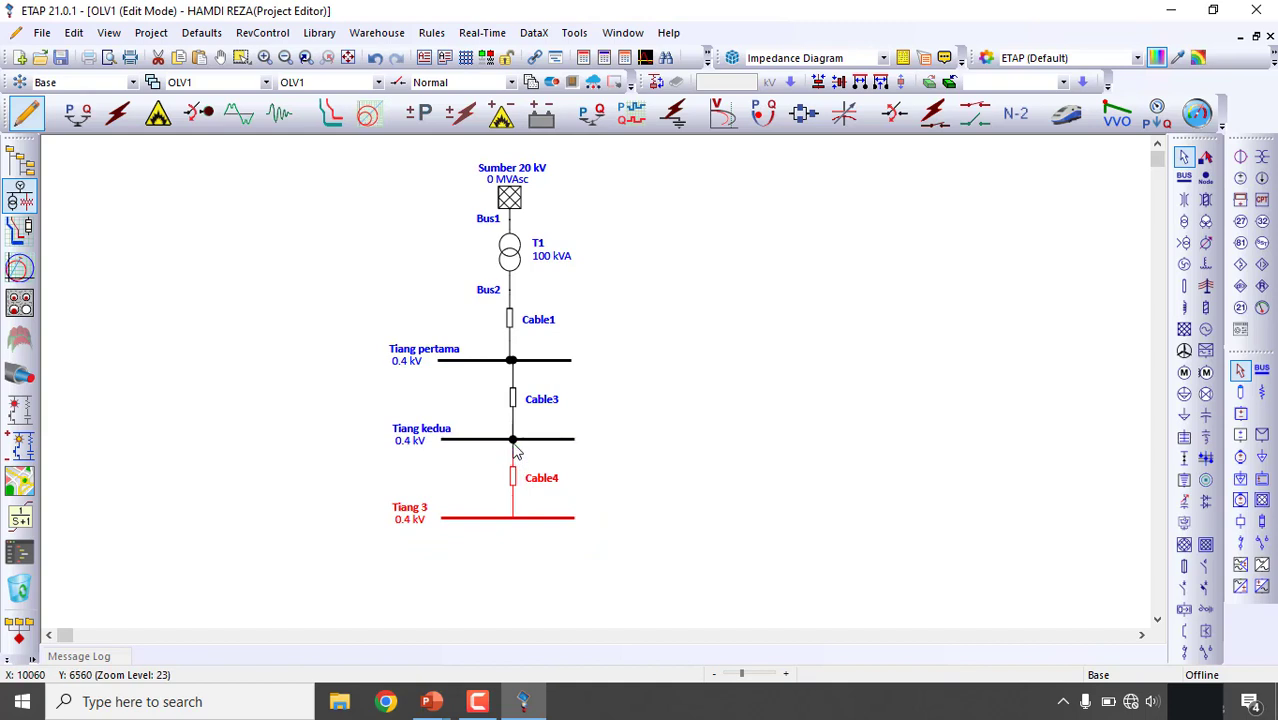
pyautogui.doubleClick(458, 521)
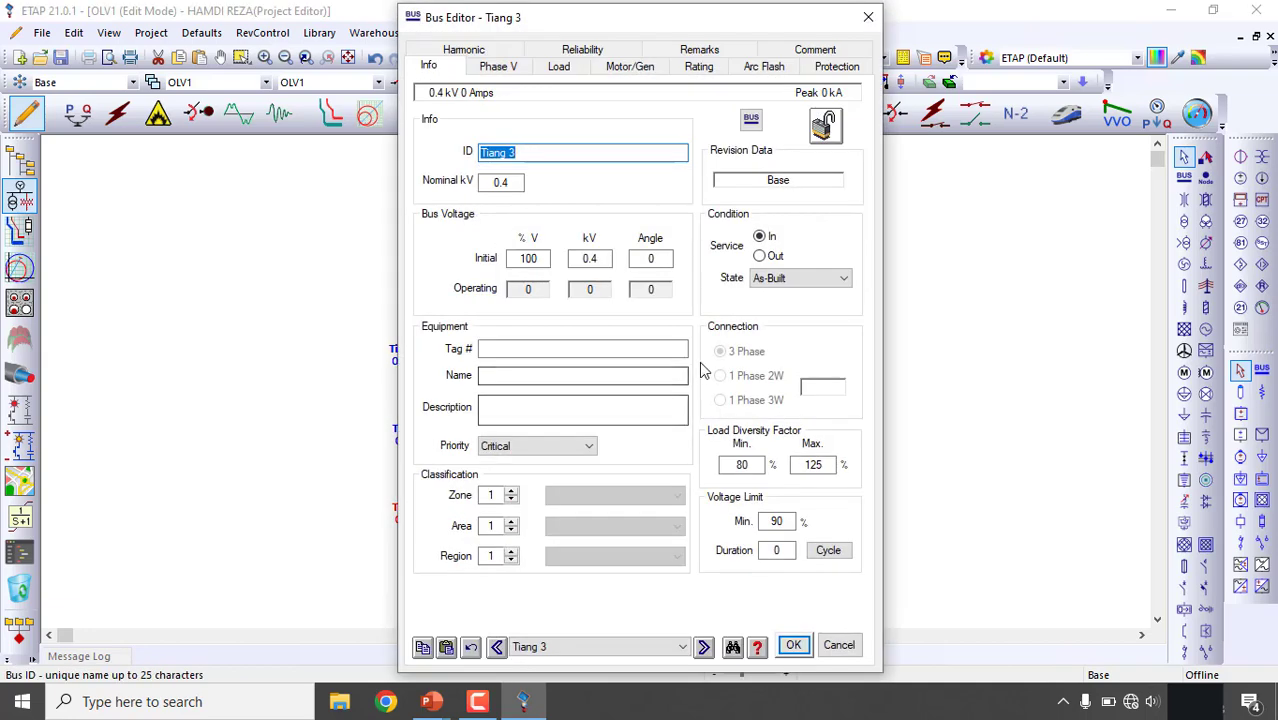
pyautogui.write('Tiang ke')
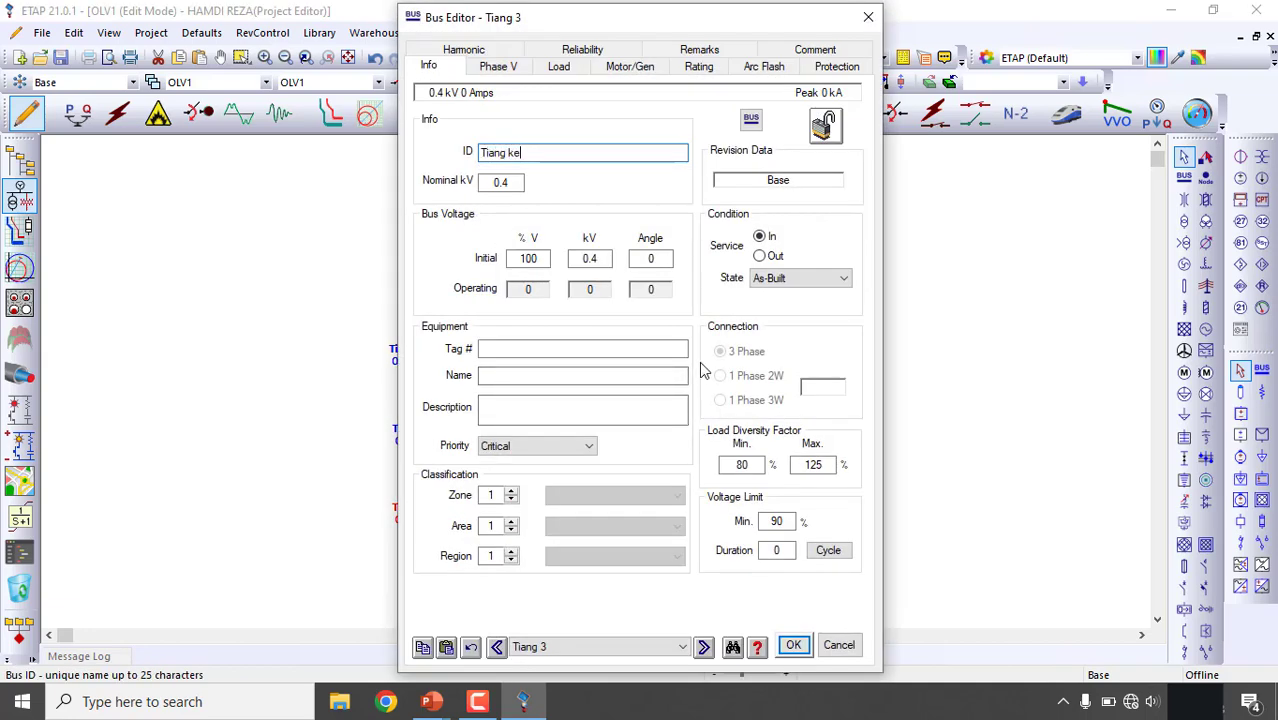
pyautogui.write('tiga')
pyautogui.press('Return')
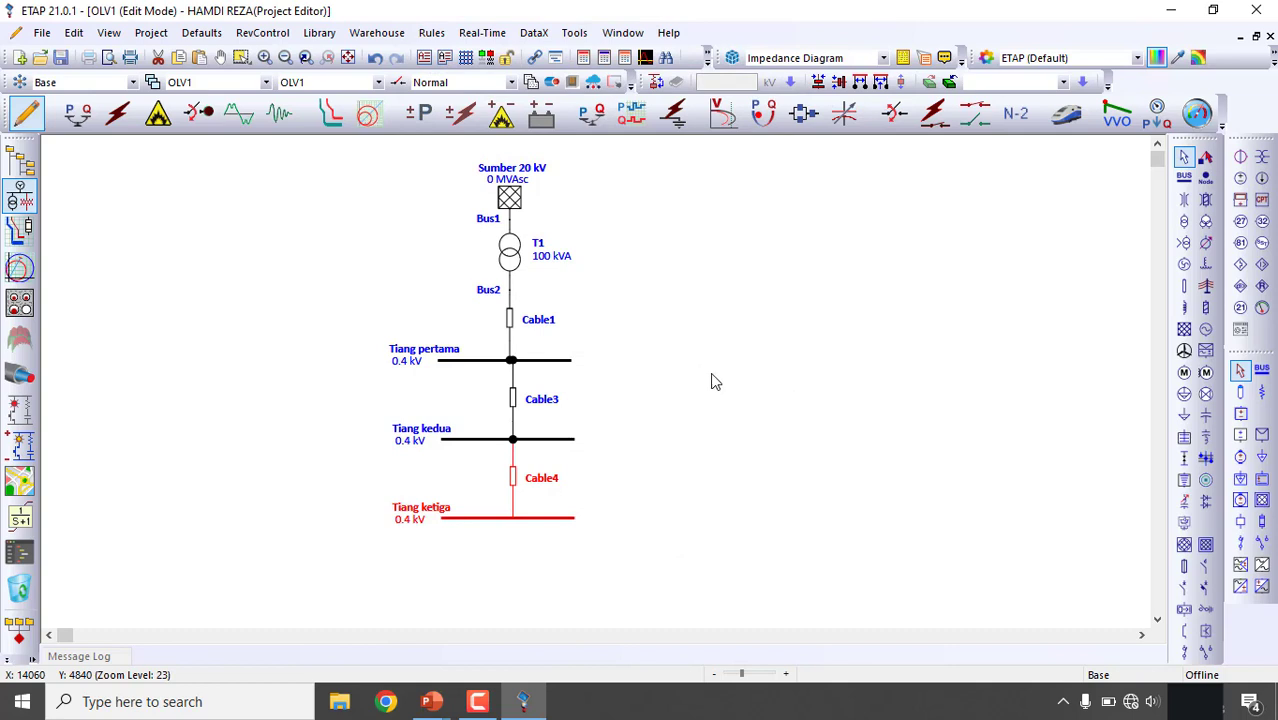
# - Paste another copy of the cable and bus and connect it beneath the Tiang ketiga bus
pyautogui.scroll(-1, 716, 382)
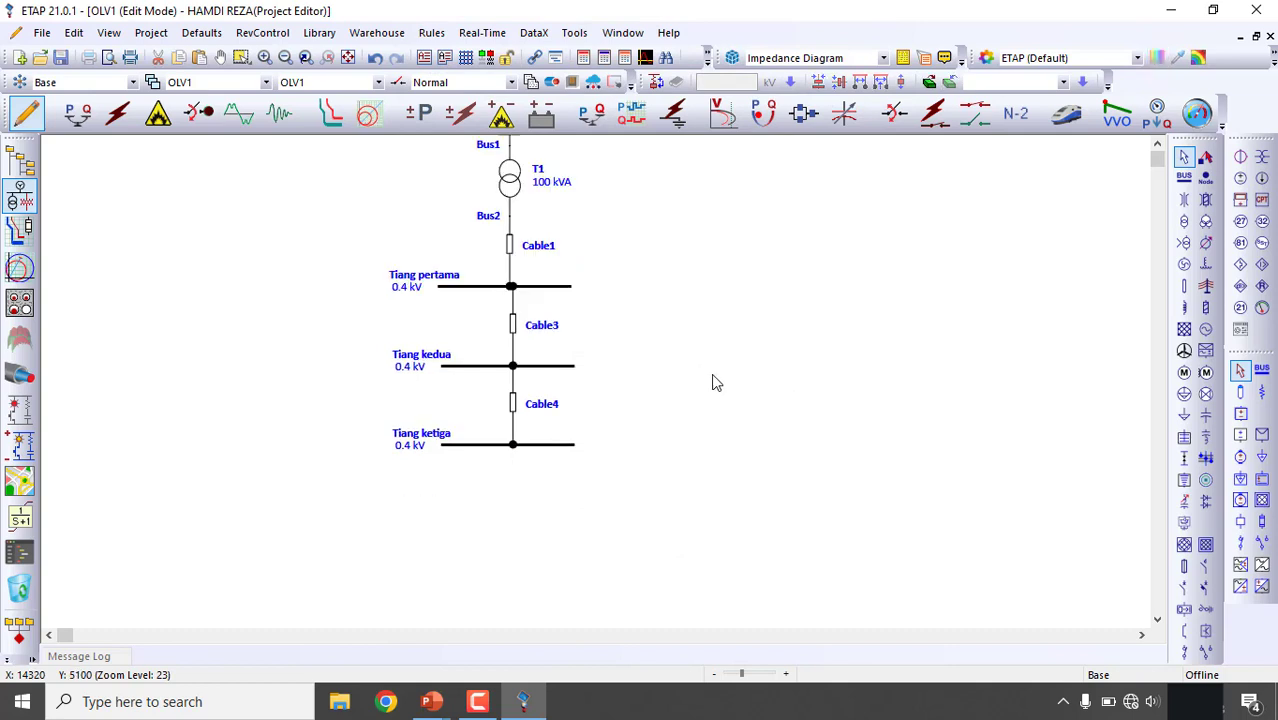
pyautogui.hotkey('ctrl', 'v')
pyautogui.moveTo(731, 305); pyautogui.dragTo(513, 445)
pyautogui.click(584, 477)
pyautogui.keyDown('ctrl'); pyautogui.click(481, 532); pyautogui.keyUp('ctrl')
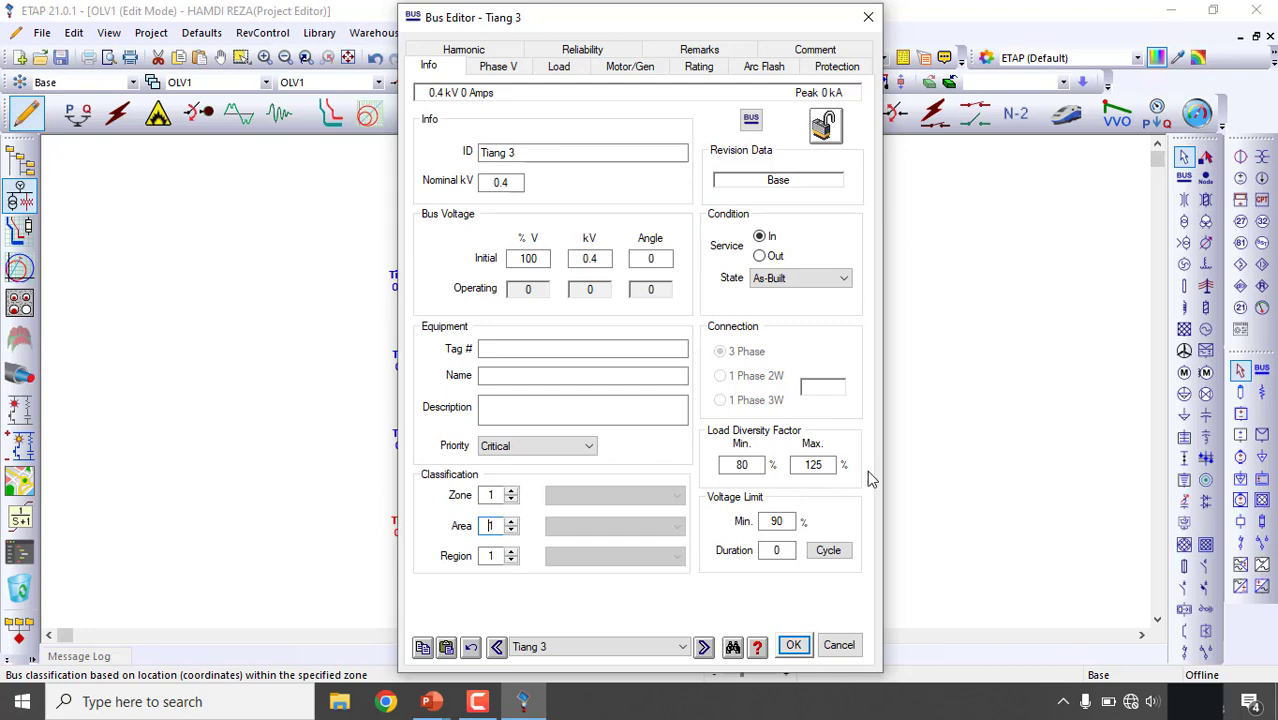
pyautogui.click(843, 648)
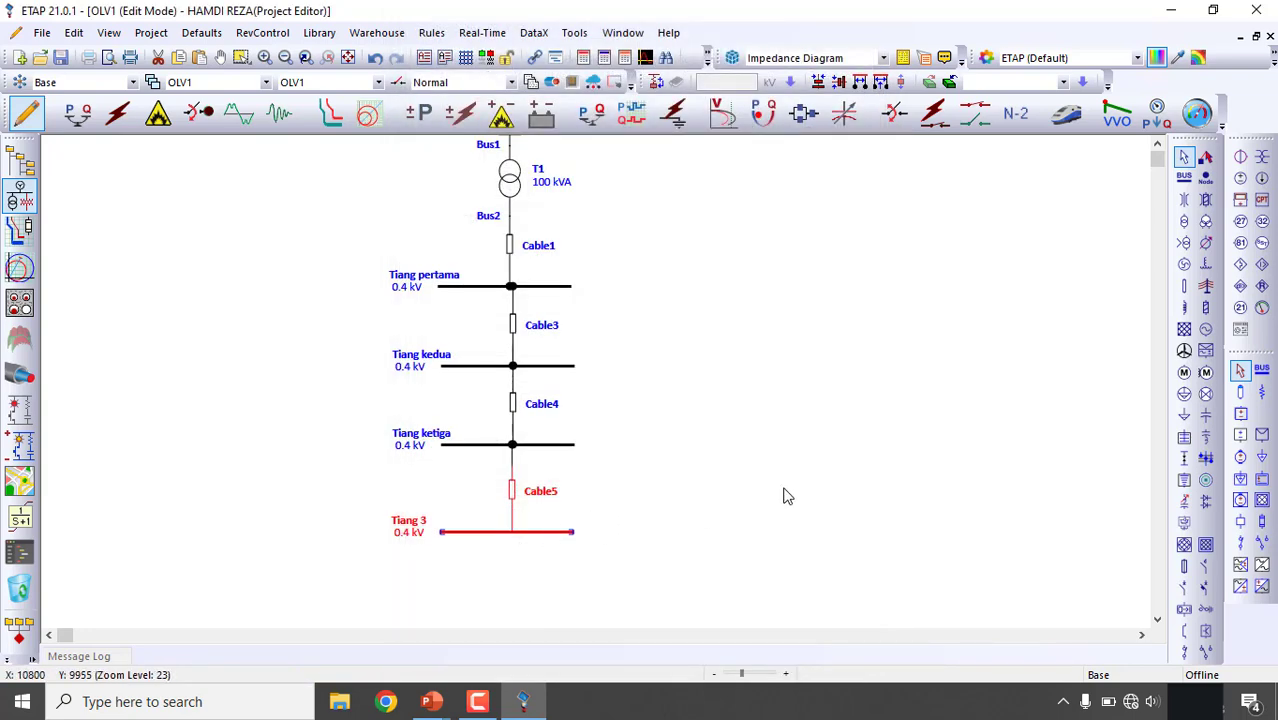
# - Change the ID of the pasted bus below Tiang ketiga to "Tiang keempat"
pyautogui.doubleClick(467, 532)
pyautogui.click(530, 152)
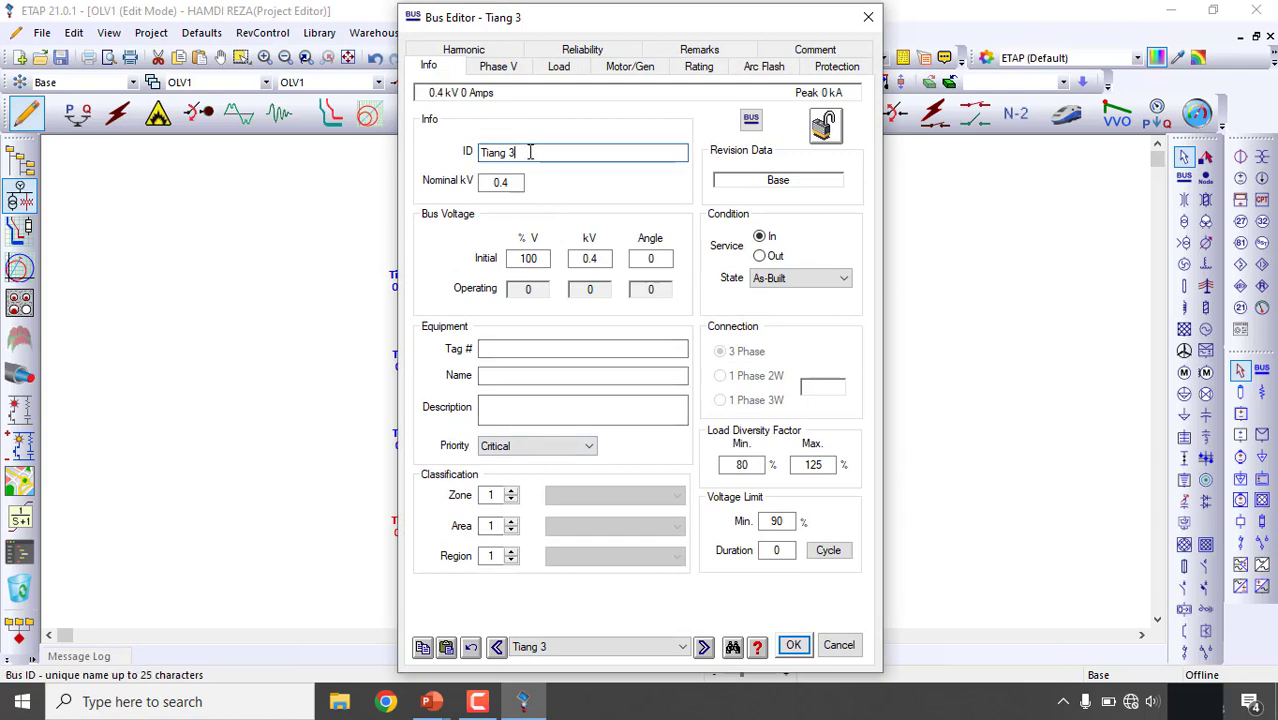
pyautogui.write('keempat')
pyautogui.click(793, 645)
pyautogui.click(750, 362)
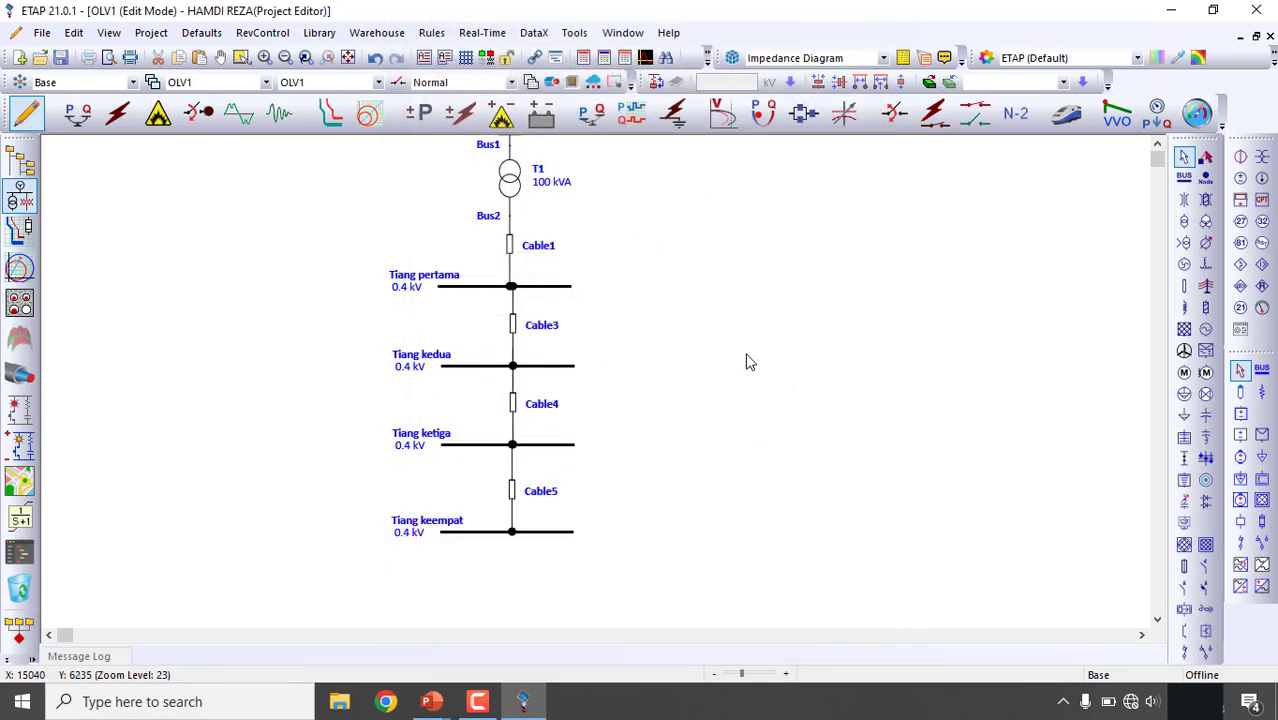
# - Paste one more cable and bus and connect them beneath the Tiang keempat bus
pyautogui.scroll(-1, 750, 362)
pyautogui.hotkey('ctrl', 'v')
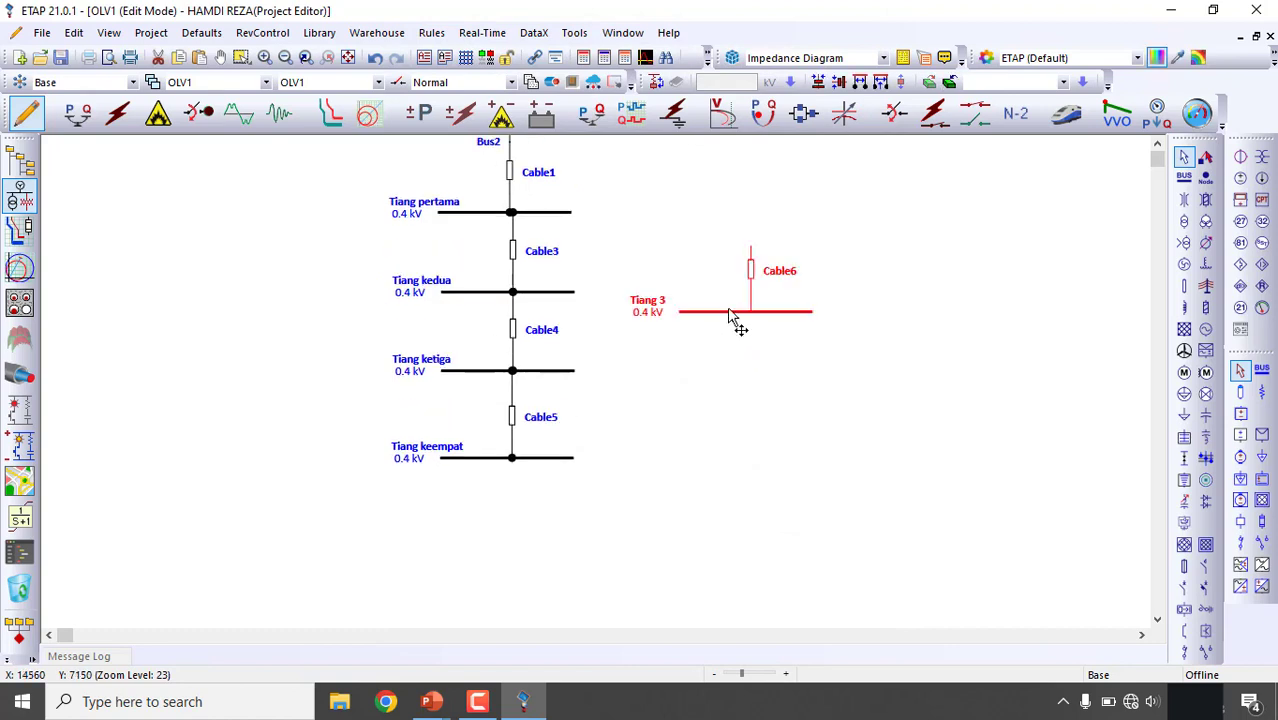
pyautogui.moveTo(762, 277); pyautogui.dragTo(512, 461)
pyautogui.click(611, 480)
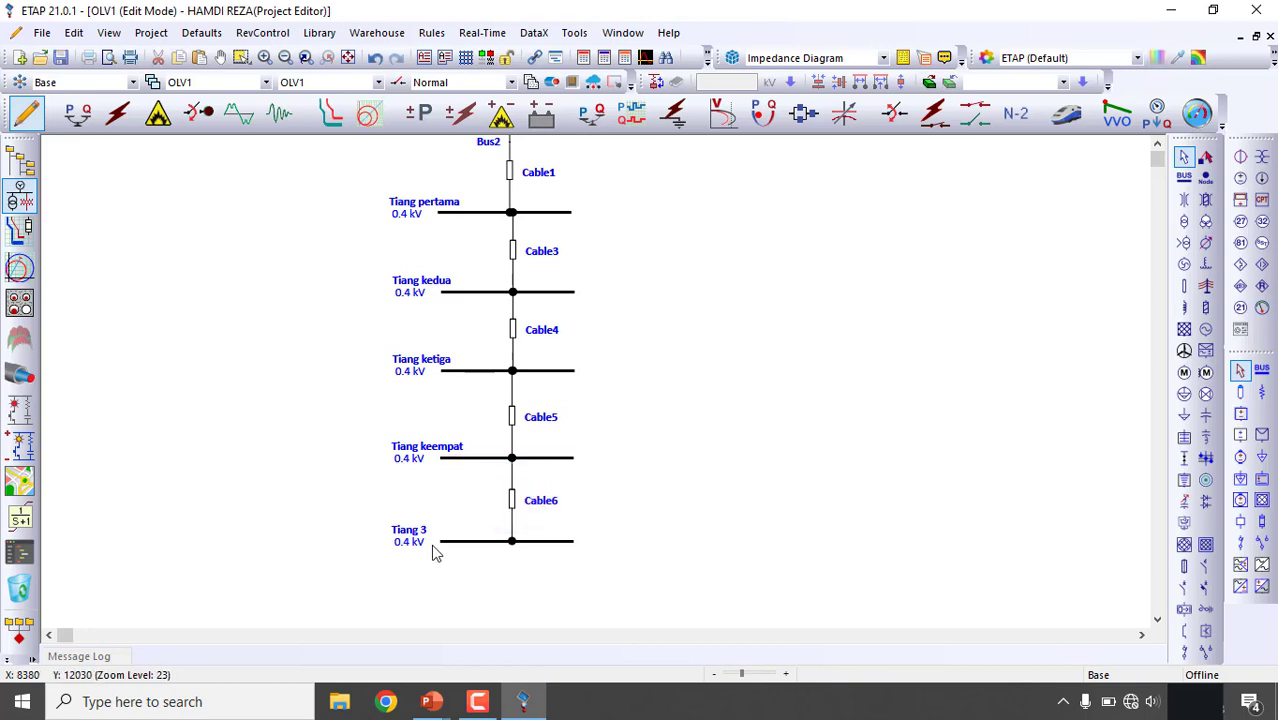
# - Change the ID of the last bus, below Tiang keempat, to "Tiang kelima"
pyautogui.click(460, 544)
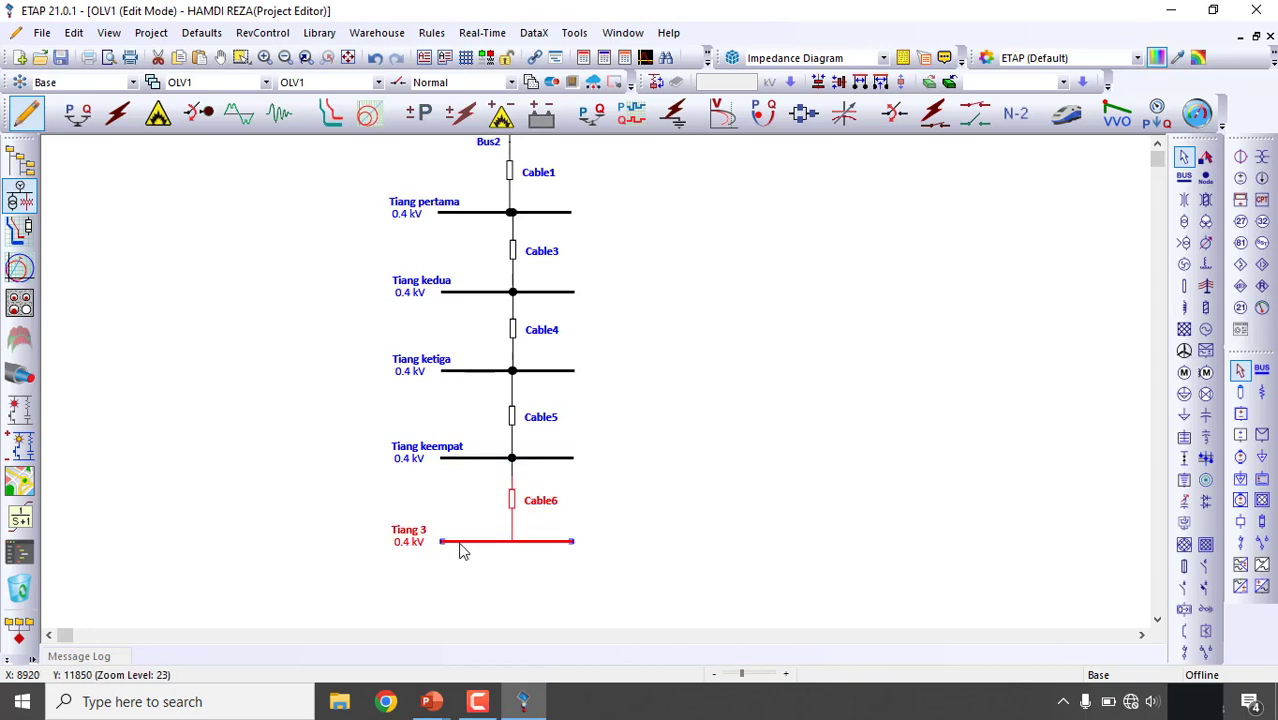
pyautogui.doubleClick(460, 544)
pyautogui.click(536, 152)
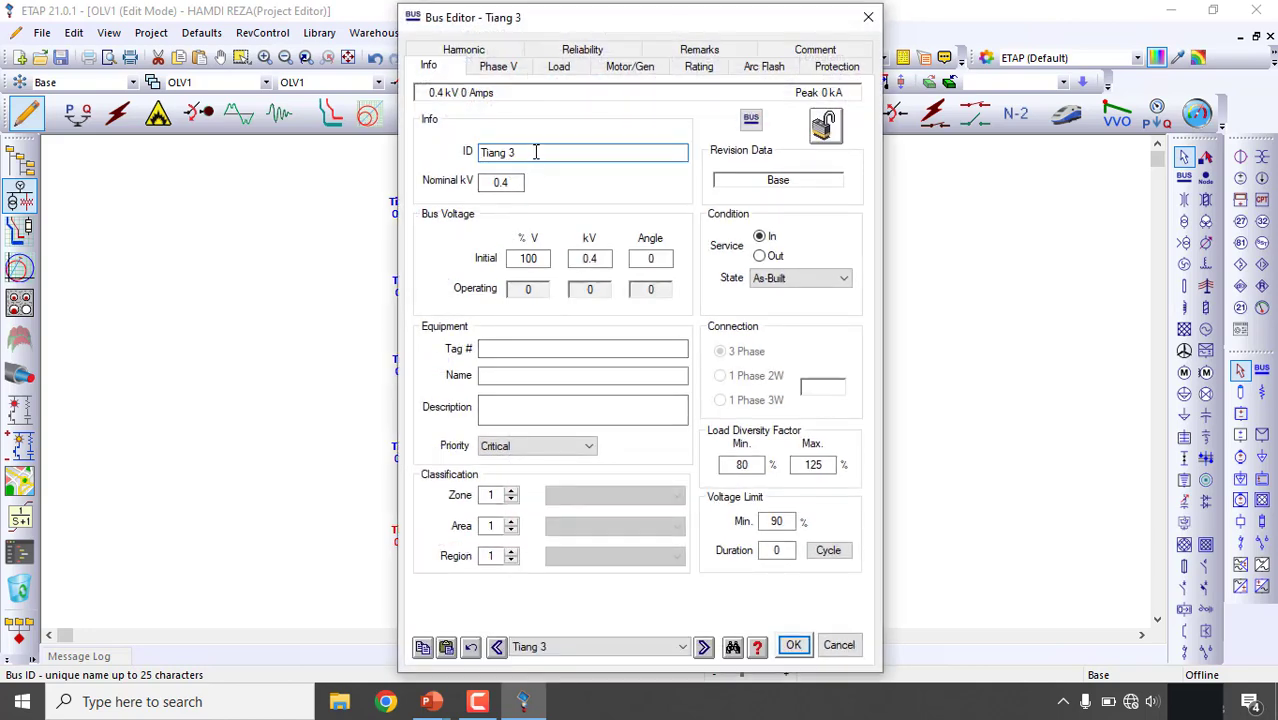
pyautogui.write('Tiang kelima')
pyautogui.press('Return')
# - Review the one-line diagram from the 20 kV source down to Tiang kelima and check the settings of Cable5
pyautogui.scroll(-3, 753, 316)
pyautogui.scroll(3, 753, 316)
pyautogui.scroll(-1, 753, 316)
pyautogui.scroll(2, 739, 323)
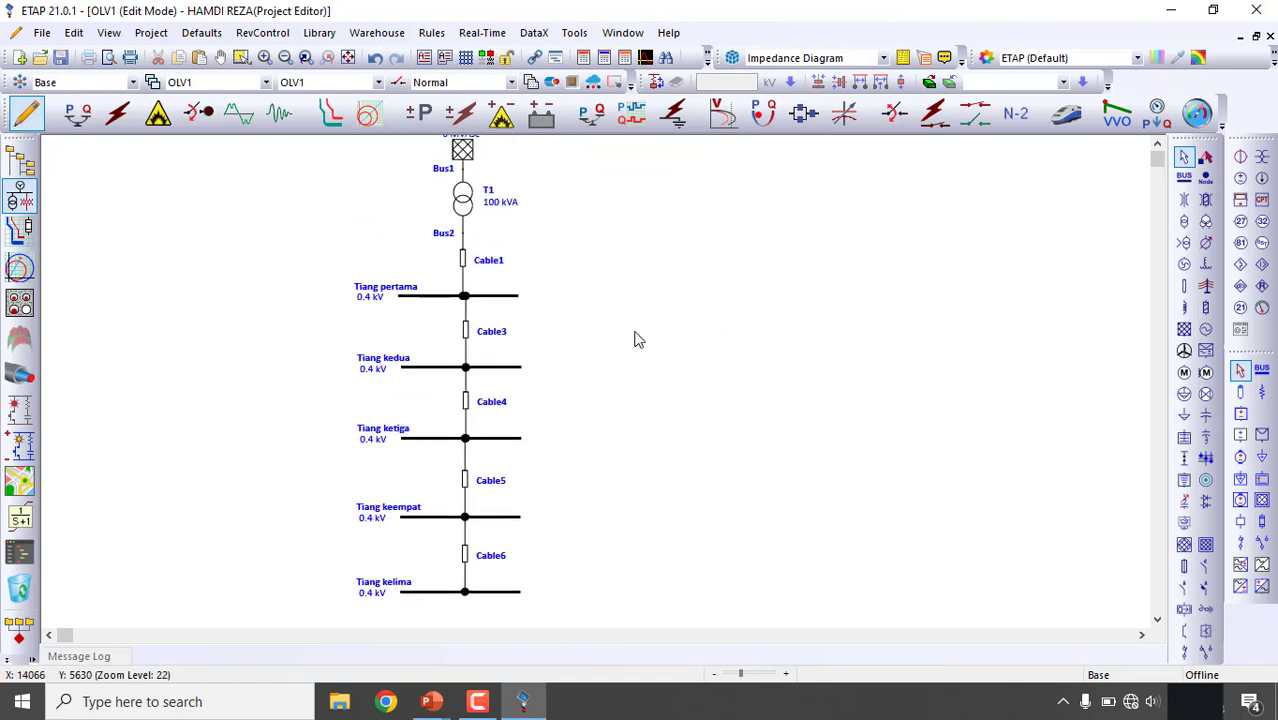
pyautogui.scroll(1, 535, 245)
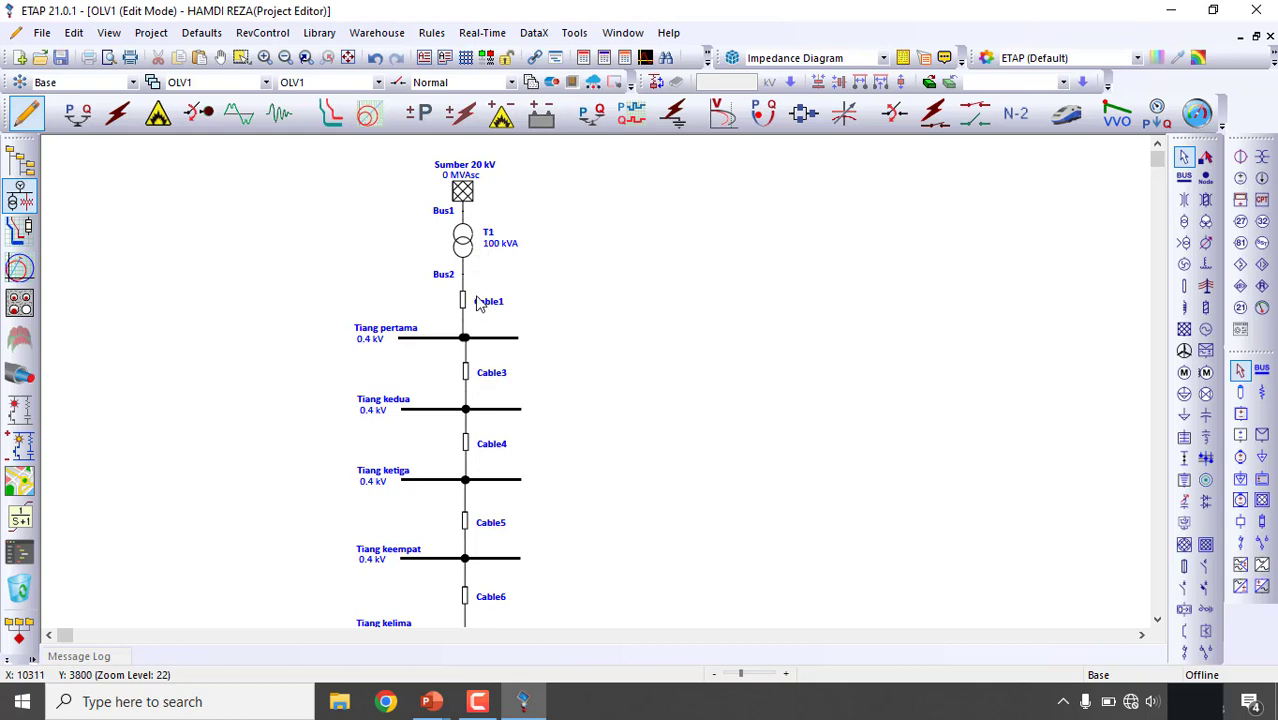
pyautogui.scroll(-1, 490, 345)
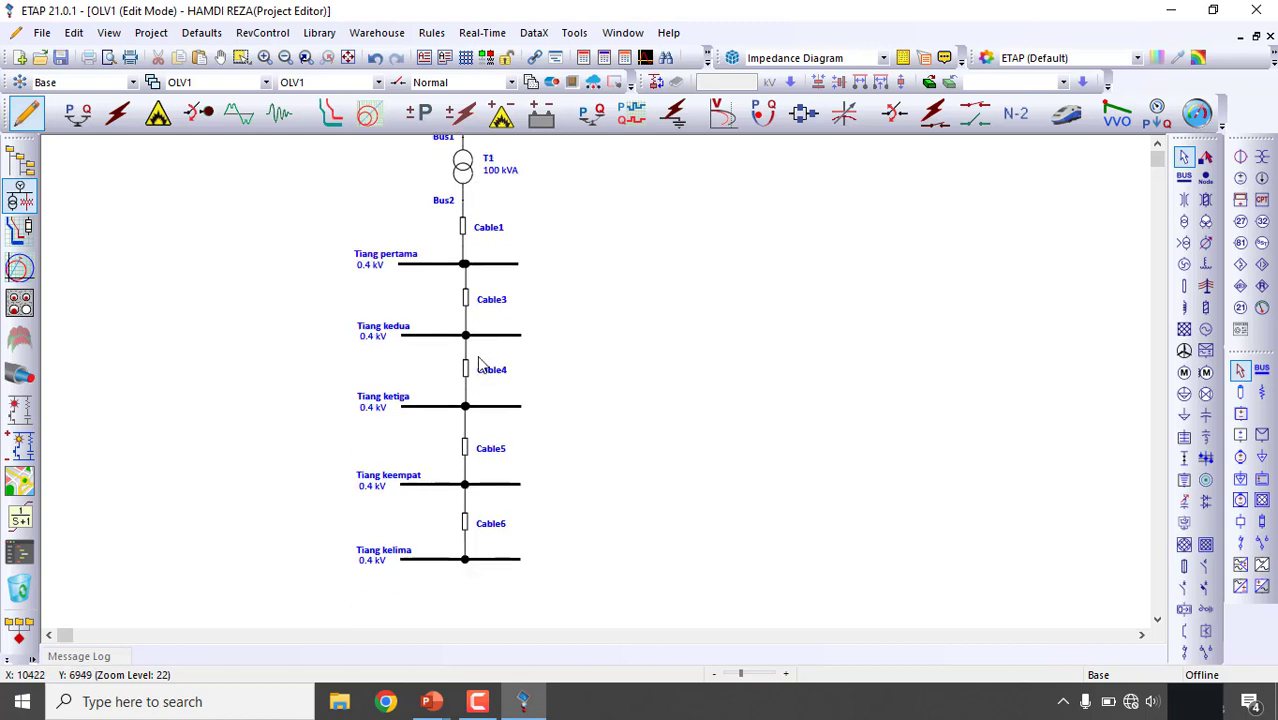
pyautogui.scroll(1, 482, 485)
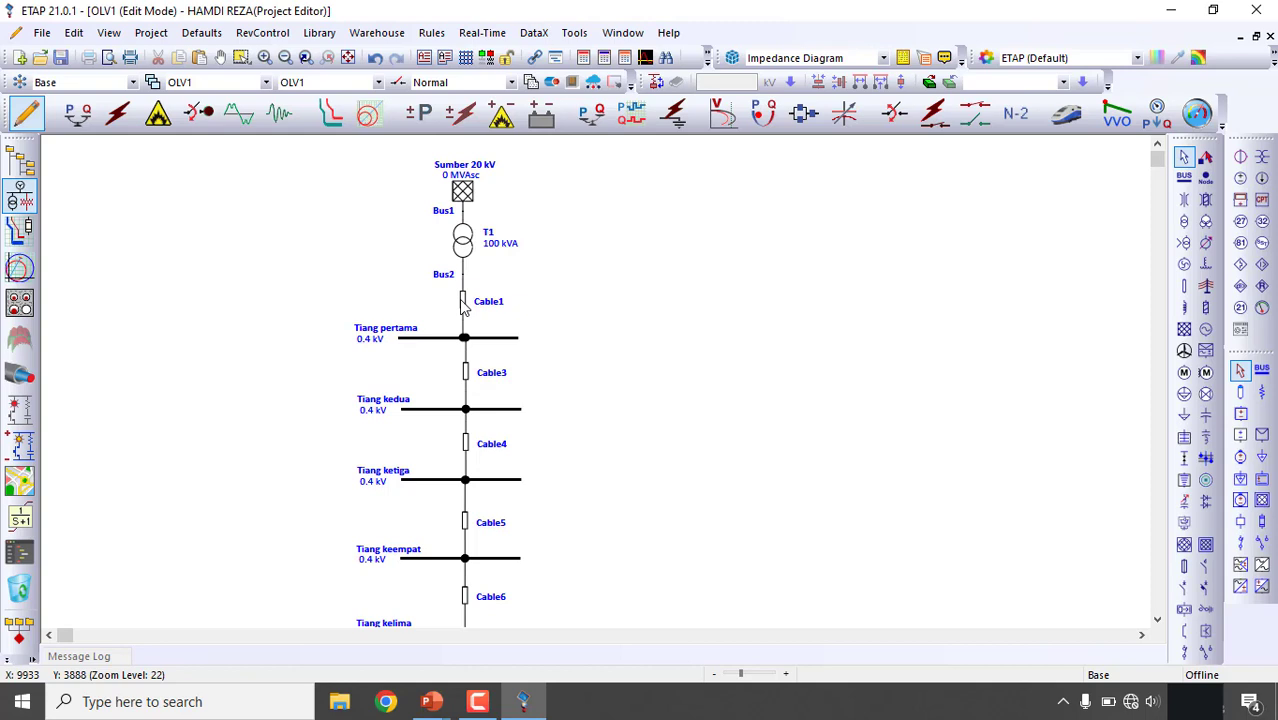
pyautogui.scroll(-1, 489, 512)
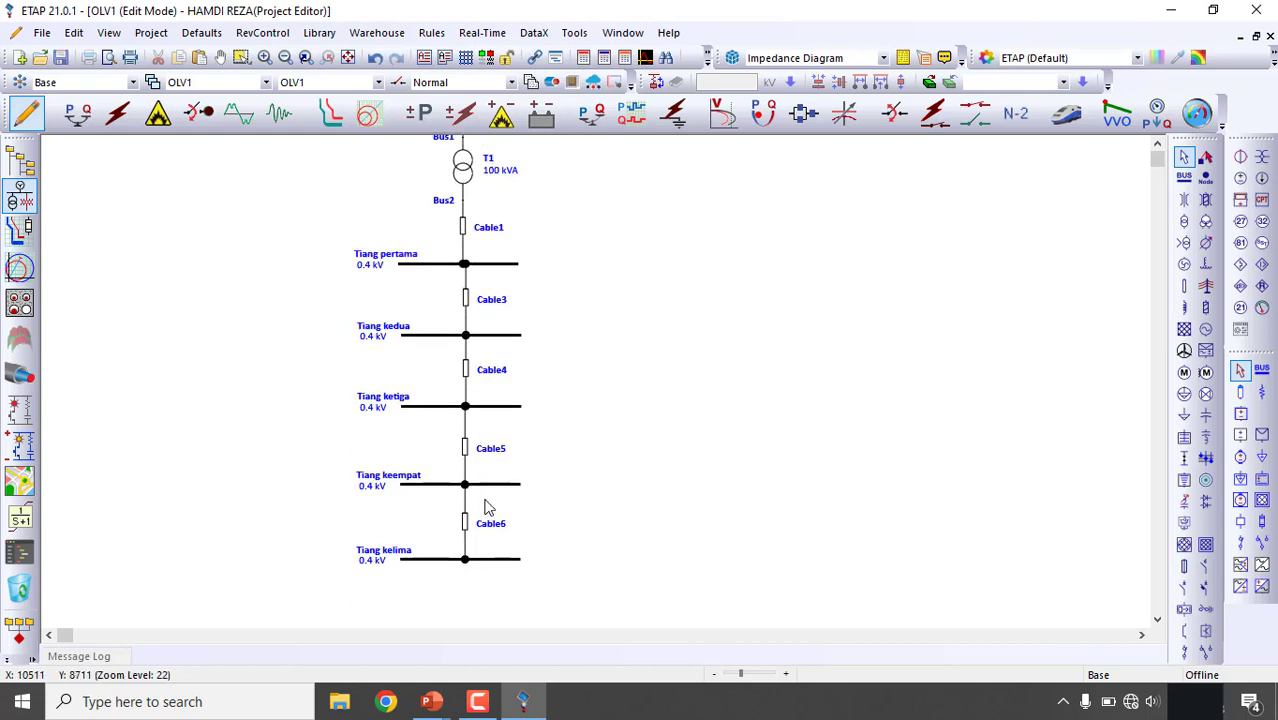
pyautogui.click(465, 453)
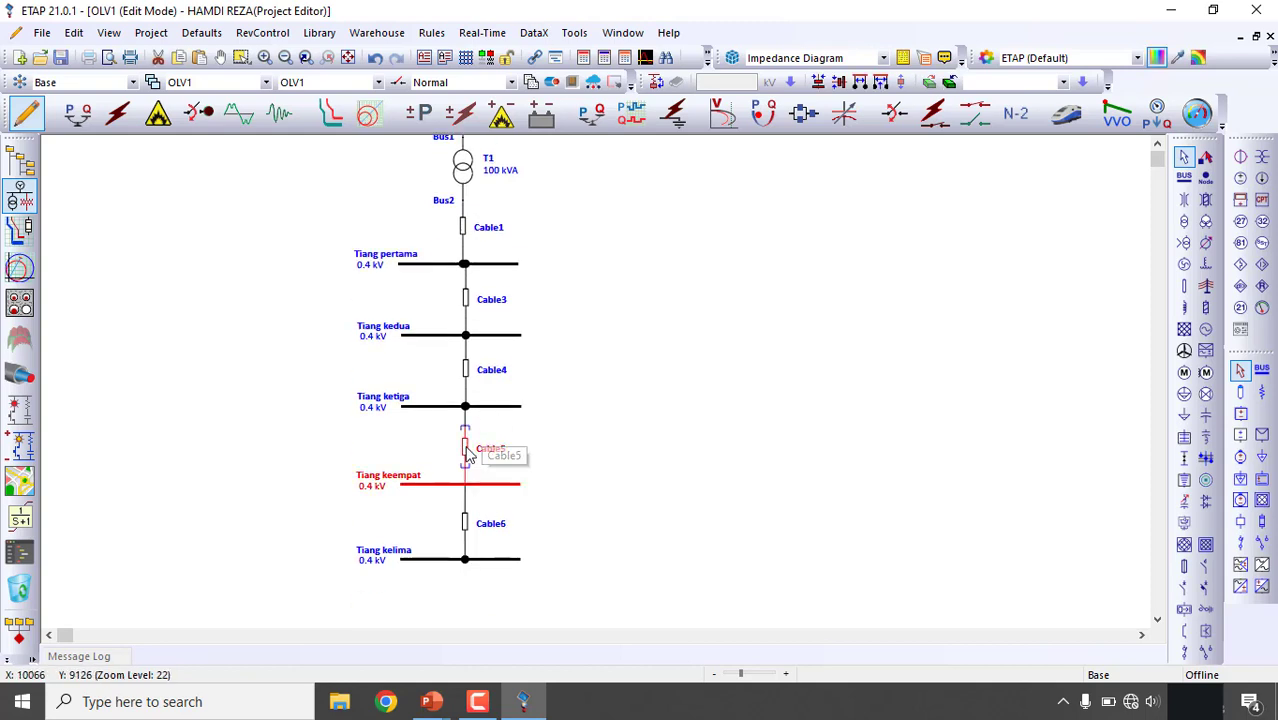
pyautogui.doubleClick(466, 453)
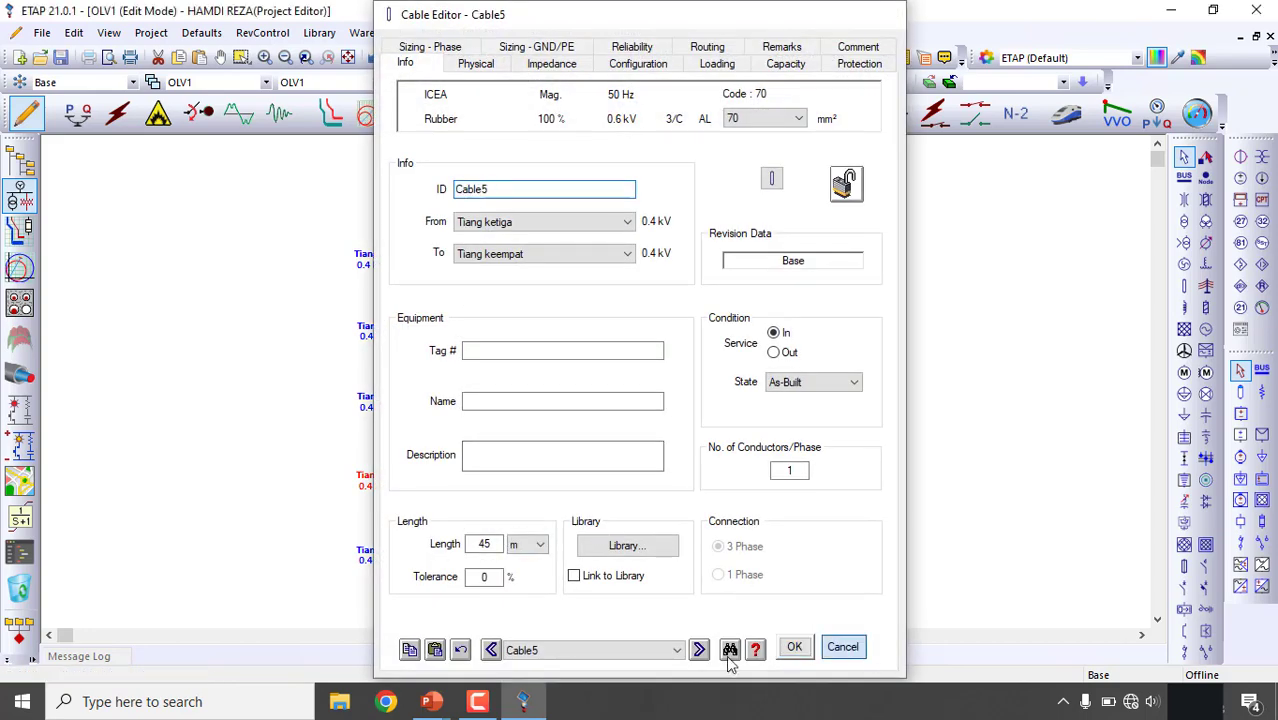
# - Close the Cable5 settings without changes, check the customer loads and phases on the PowerPoint slide, and return to ETAP
pyautogui.click(843, 647)
pyautogui.click(621, 419)
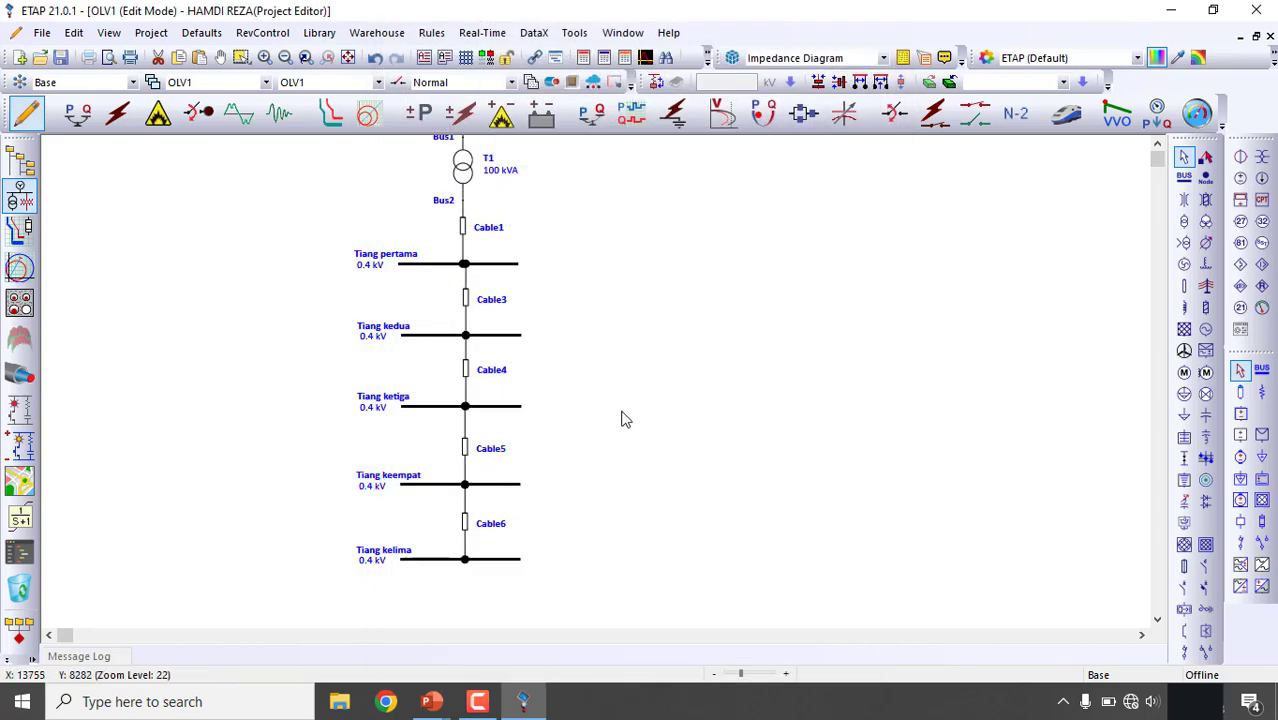
pyautogui.scroll(1, 621, 419)
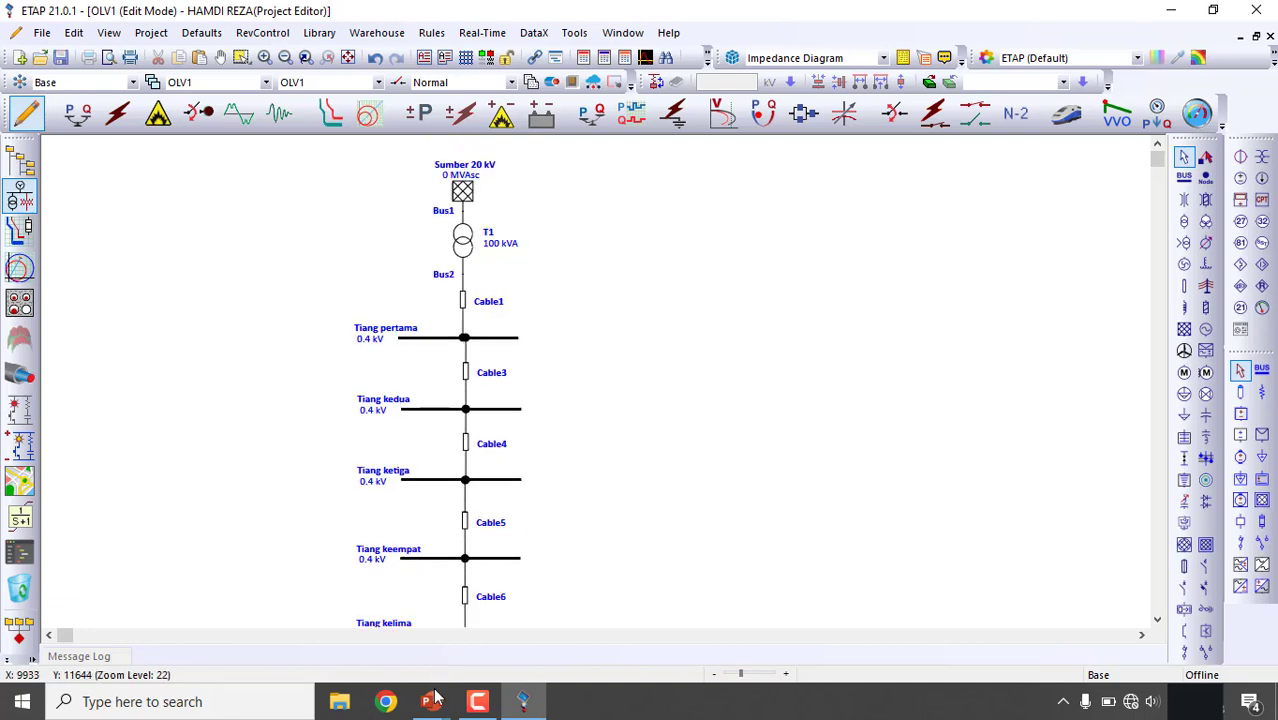
pyautogui.moveTo(431, 700)
pyautogui.click(447, 653)
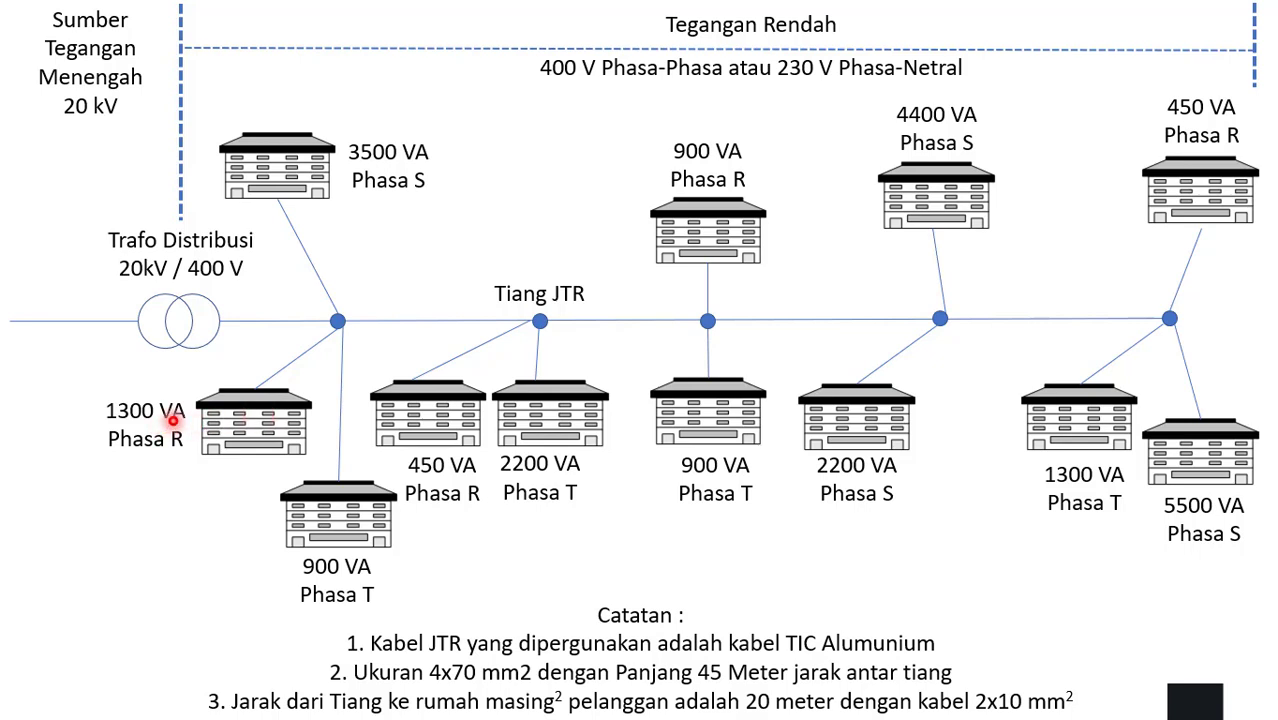
pyautogui.press('super')
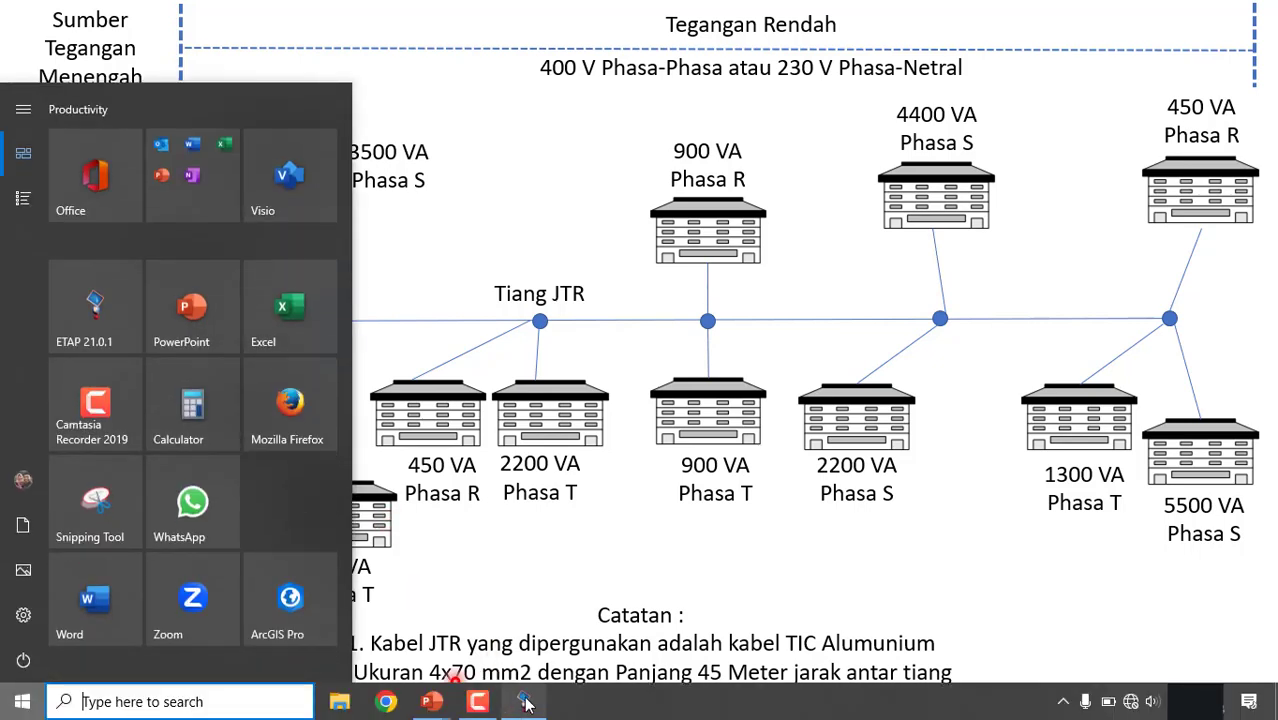
pyautogui.click(525, 701)
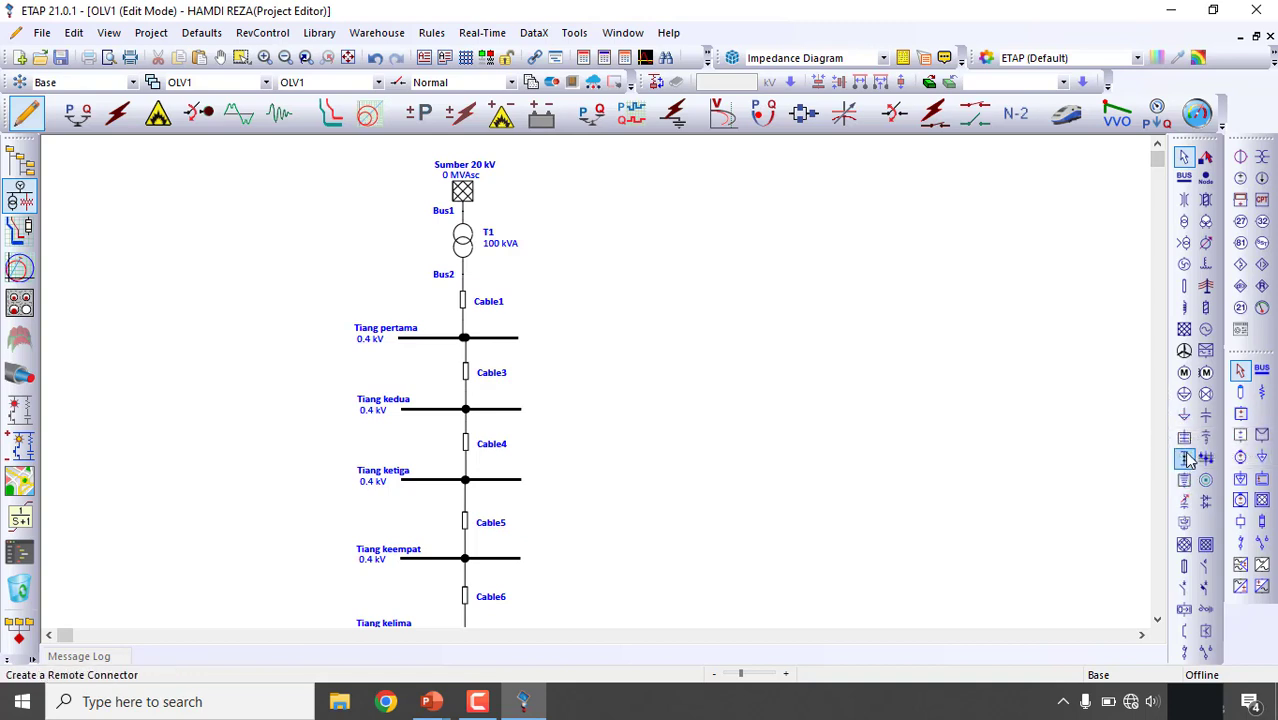
# - Place a lumped load in the free space beside Cable3, between the Tiang pertama and Tiang kedua buses
pyautogui.click(1184, 393)
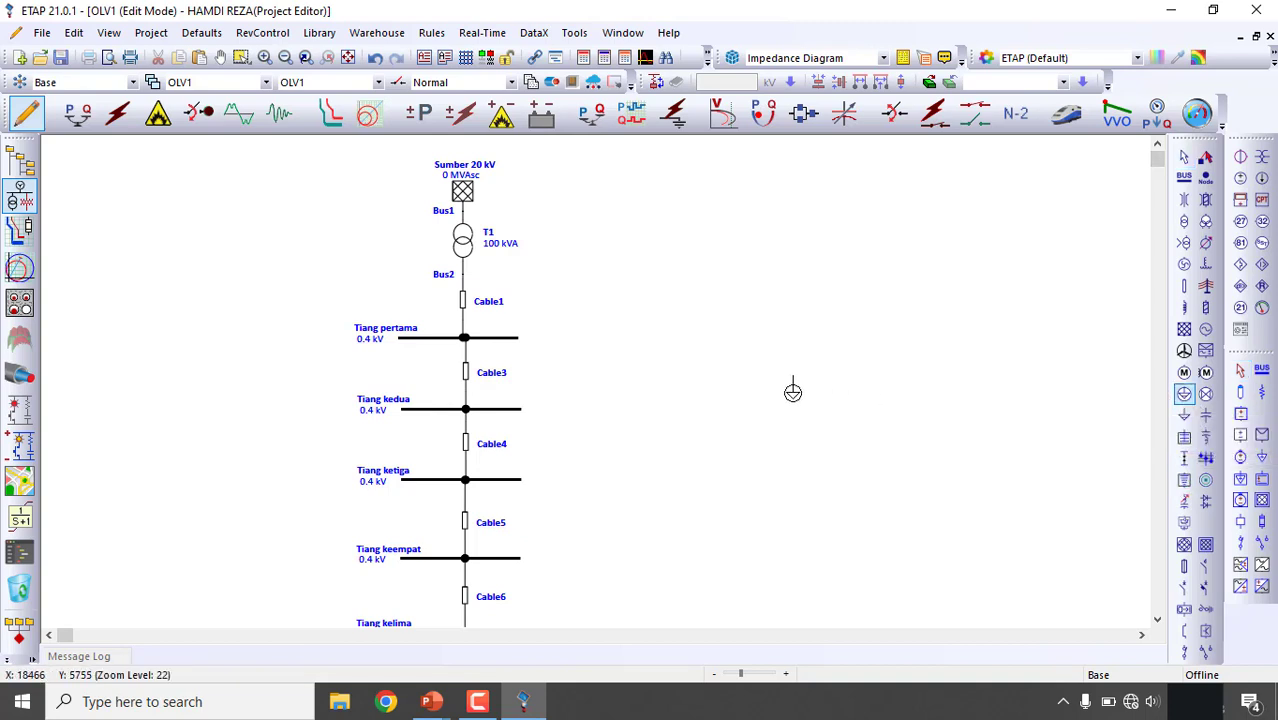
pyautogui.click(589, 357)
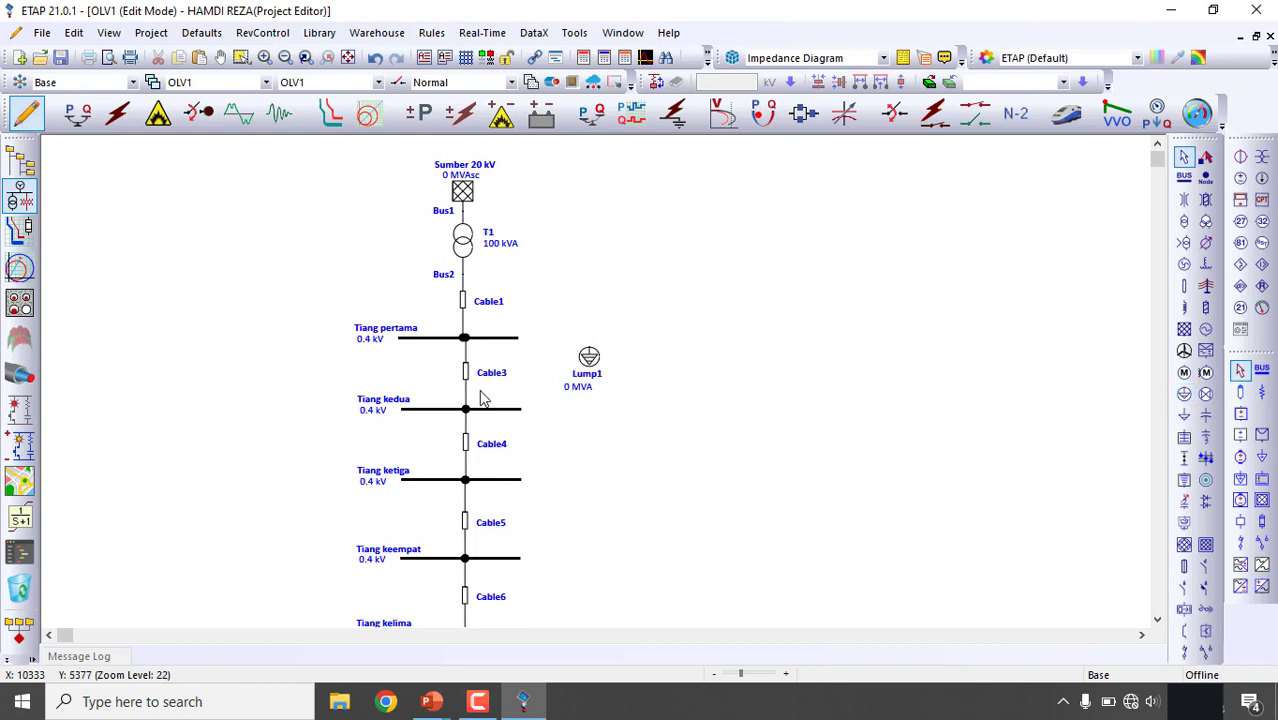
pyautogui.scroll(-1, 529, 433)
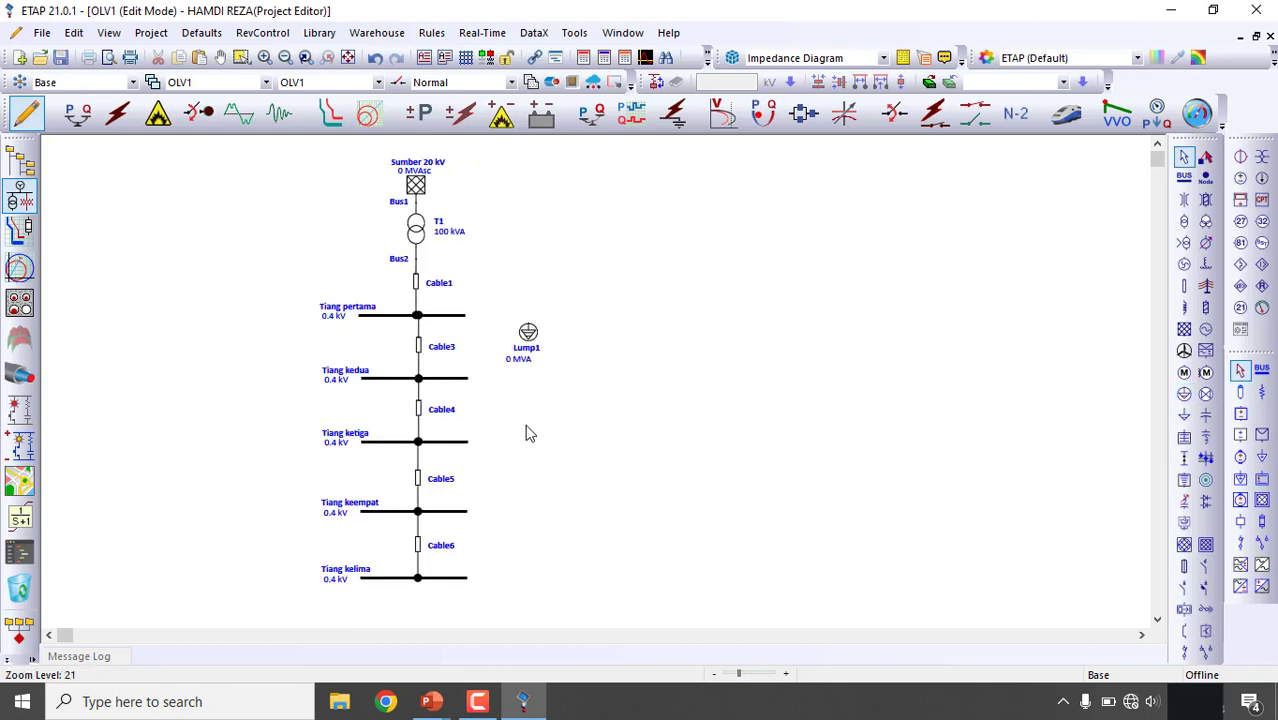
# - Move the lumped load and everything from Cable3 to Tiang kelima down, widening the gap below the Tiang pertama bus
pyautogui.moveTo(295, 328); pyautogui.dragTo(545, 605)
pyautogui.press('Down')
pyautogui.press('Down')
pyautogui.press('Down')
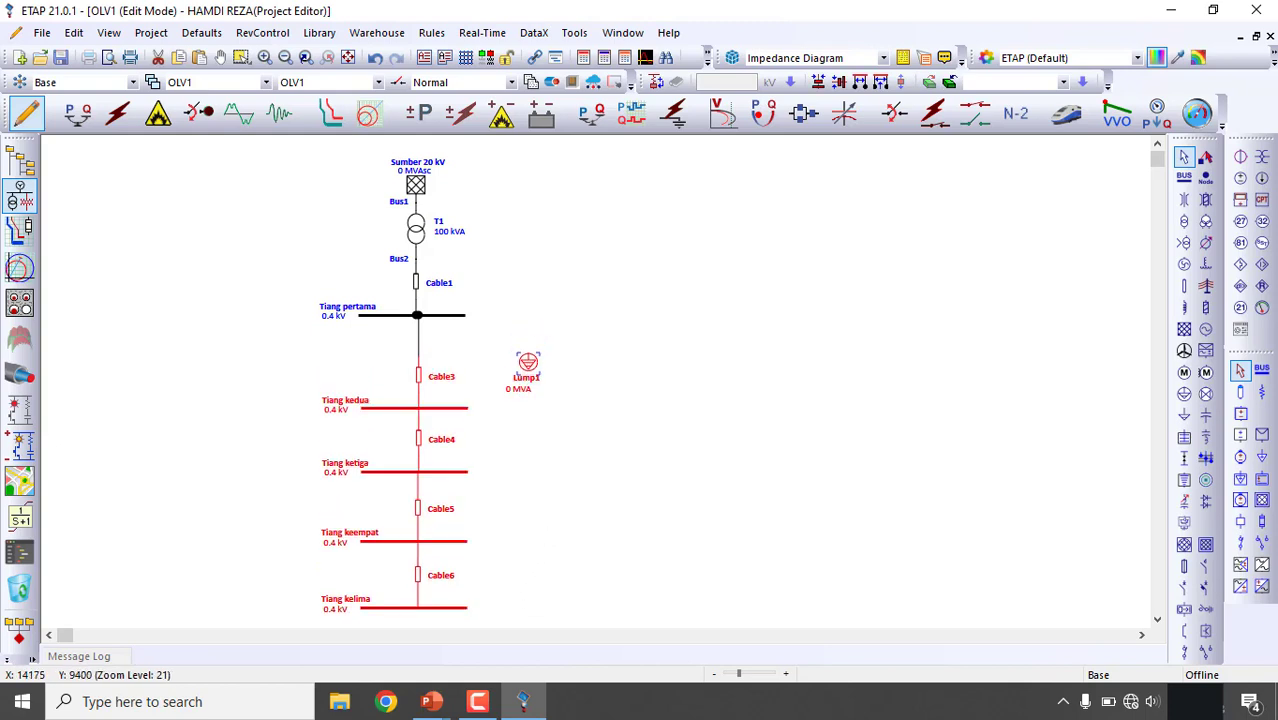
pyautogui.scroll(-2, 574, 488)
pyautogui.click(553, 393)
# - Move Cable4 and everything beneath it down to widen the gap between the Tiang kedua and Tiang ketiga buses
pyautogui.moveTo(278, 300); pyautogui.dragTo(583, 542)
pyautogui.press('Down')
pyautogui.press('Down')
pyautogui.press('Down')
pyautogui.press('Down')
pyautogui.click(574, 472)
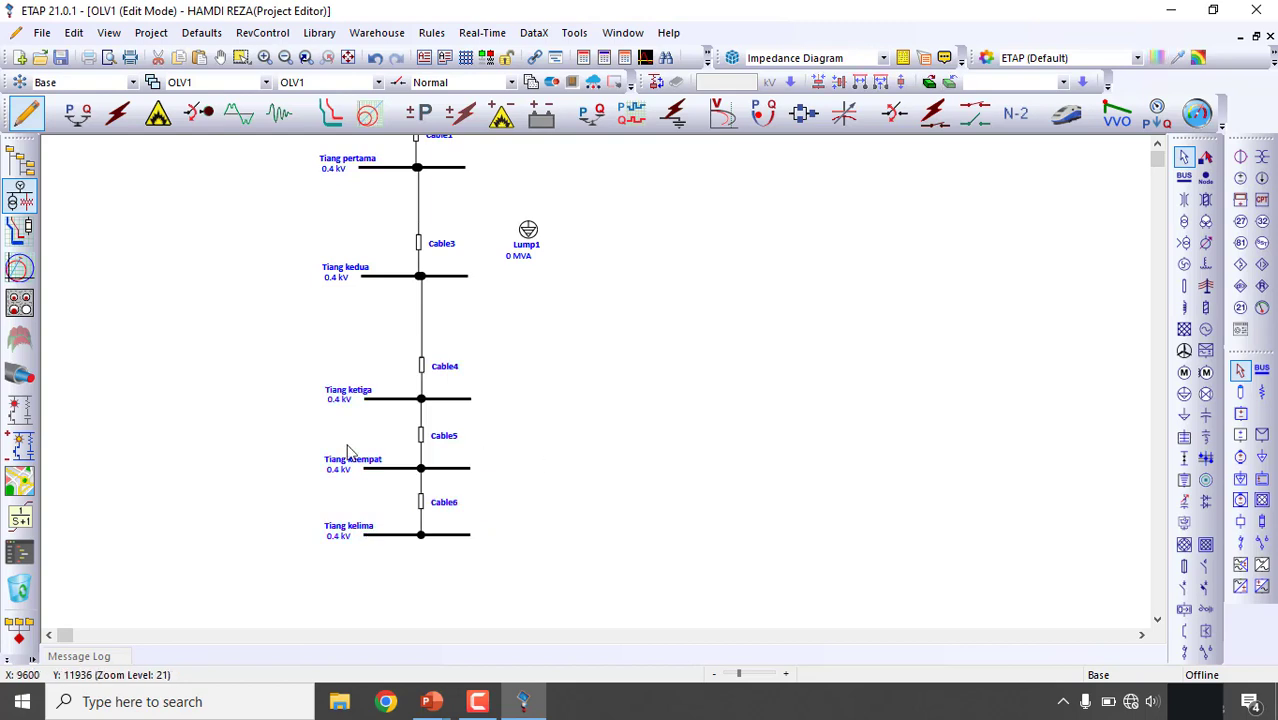
# - Move Cable5, Tiang keempat, Cable6 and Tiang kelima down to widen the gap below the Tiang ketiga bus
pyautogui.moveTo(447, 526); pyautogui.dragTo(563, 592)
pyautogui.press('Down')
pyautogui.press('Down')
pyautogui.press('Down')
pyautogui.click(599, 483)
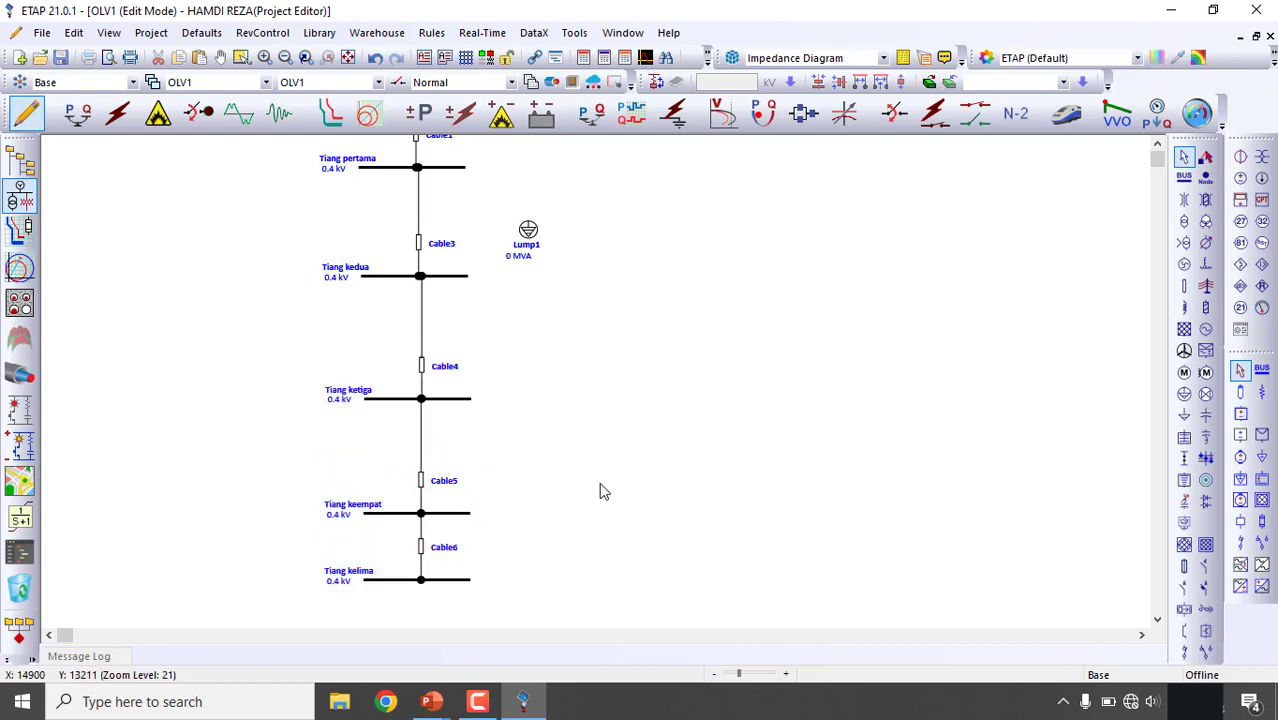
# - Move Cable6 and the Tiang kelima bus down to widen the gap below the Tiang keempat bus
pyautogui.scroll(-1, 599, 482)
pyautogui.moveTo(309, 458); pyautogui.dragTo(525, 576)
pyautogui.press('Down')
pyautogui.press('Down')
pyautogui.click(576, 468)
pyautogui.scroll(3, 577, 469)
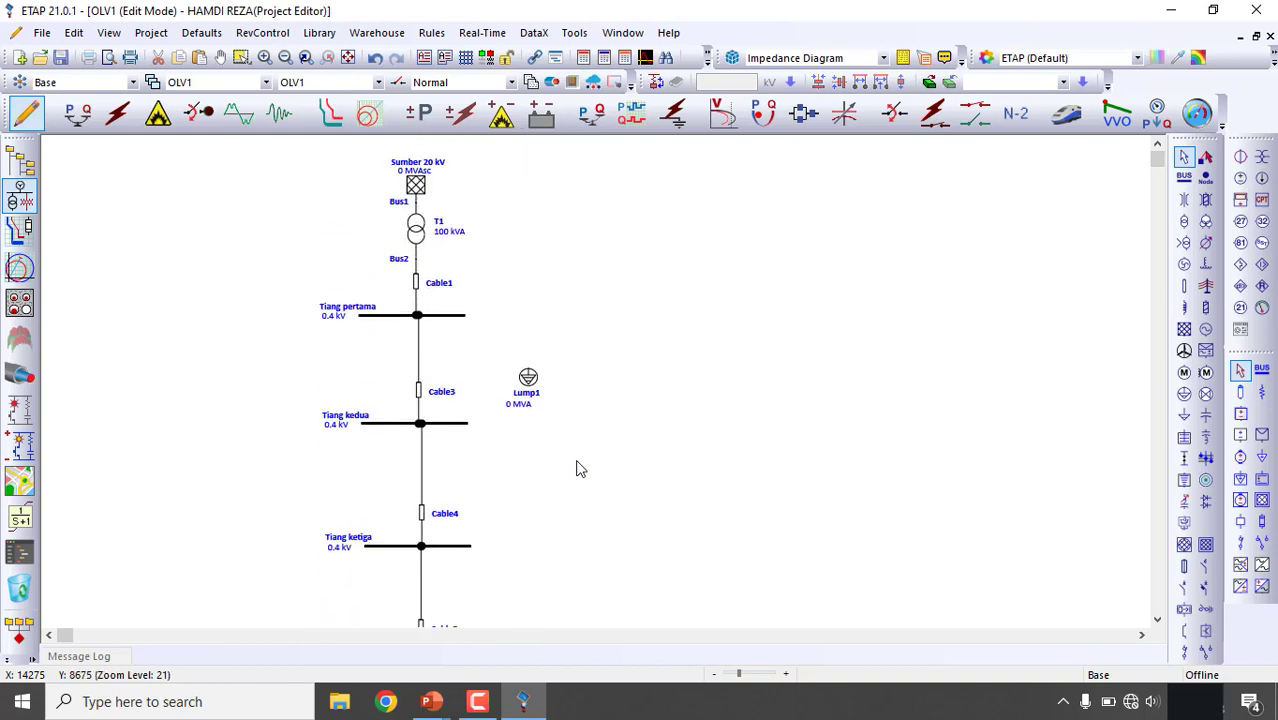
# - Move Lump1 just beneath the left part of the Tiang pertama bus and lengthen that bus to the left
pyautogui.moveTo(530, 382); pyautogui.dragTo(346, 365)
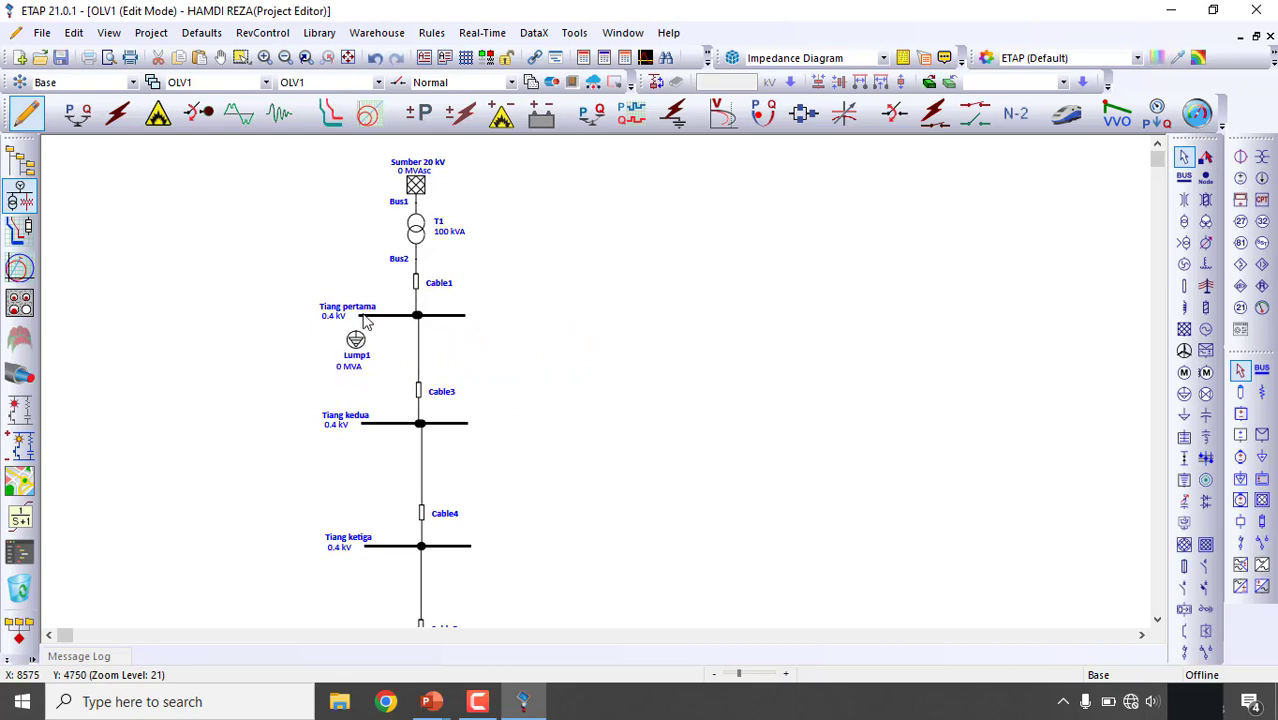
pyautogui.click(355, 315)
pyautogui.moveTo(312, 320); pyautogui.dragTo(311, 320)
# - Set Lump1's connection to 1 Phase on phase A, checking the customers' phases on the PowerPoint slide
pyautogui.click(356, 343)
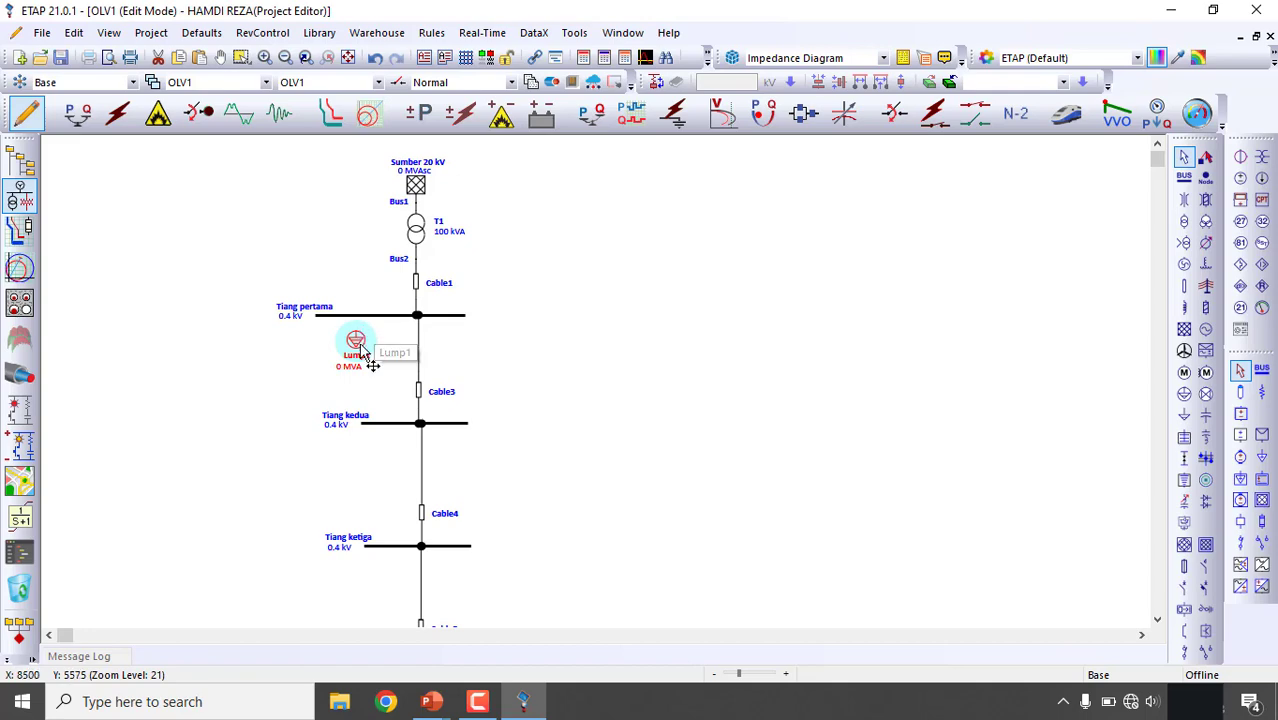
pyautogui.doubleClick(360, 348)
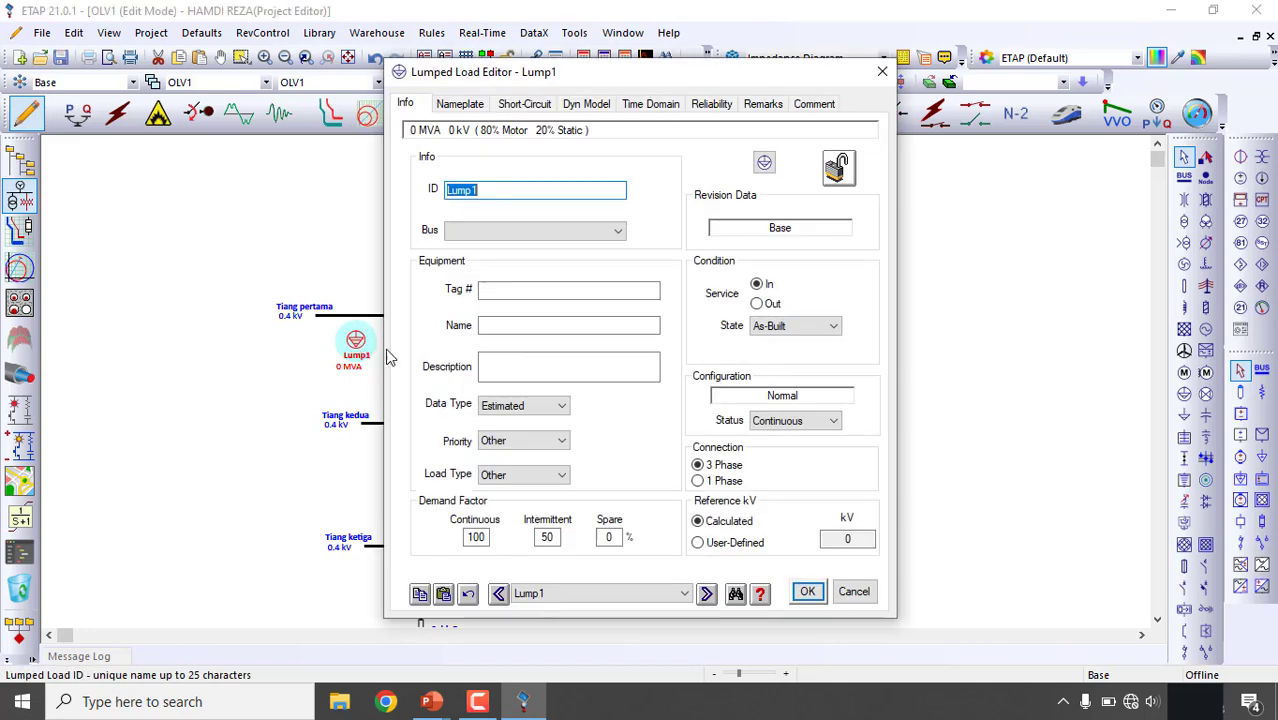
pyautogui.click(699, 481)
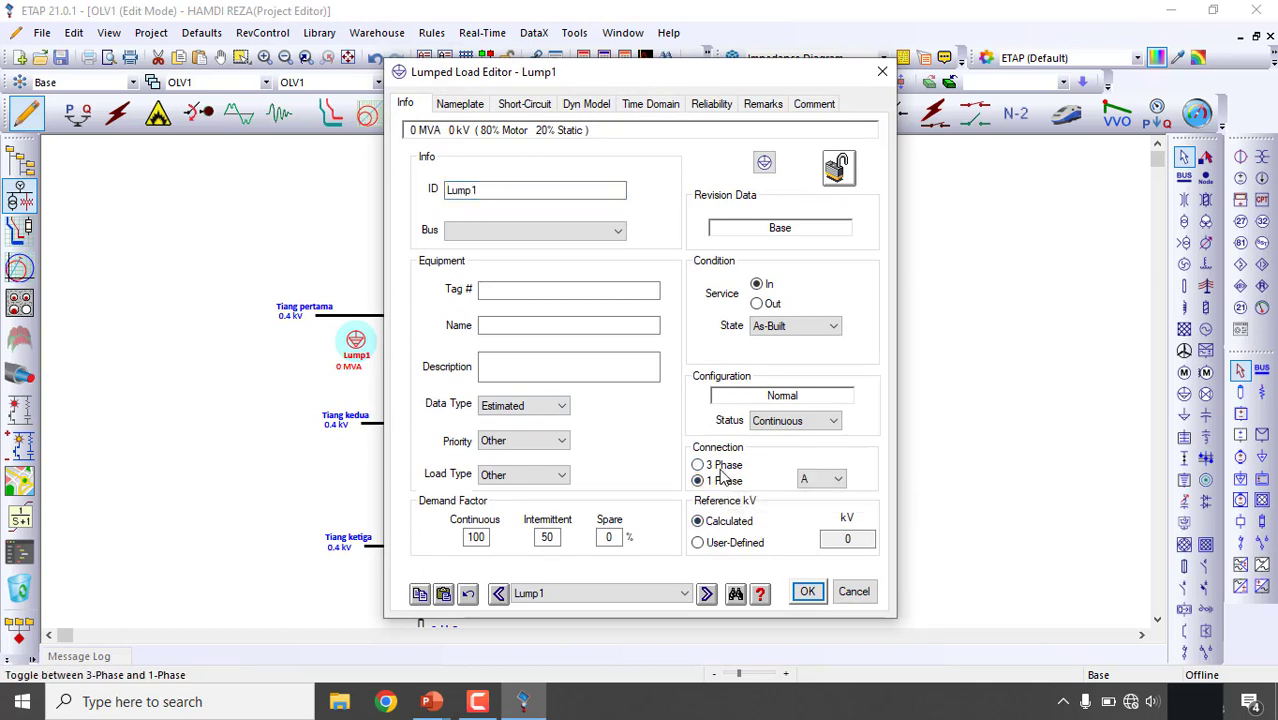
pyautogui.click(822, 482)
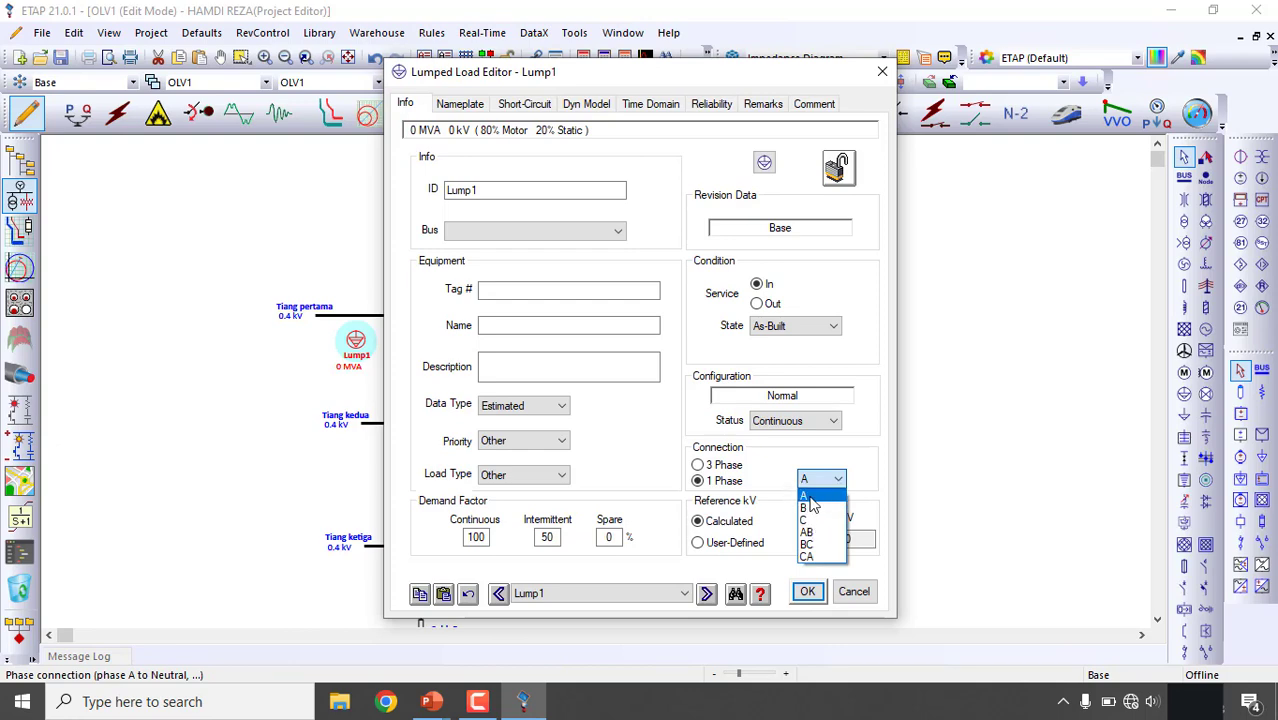
pyautogui.click(431, 701)
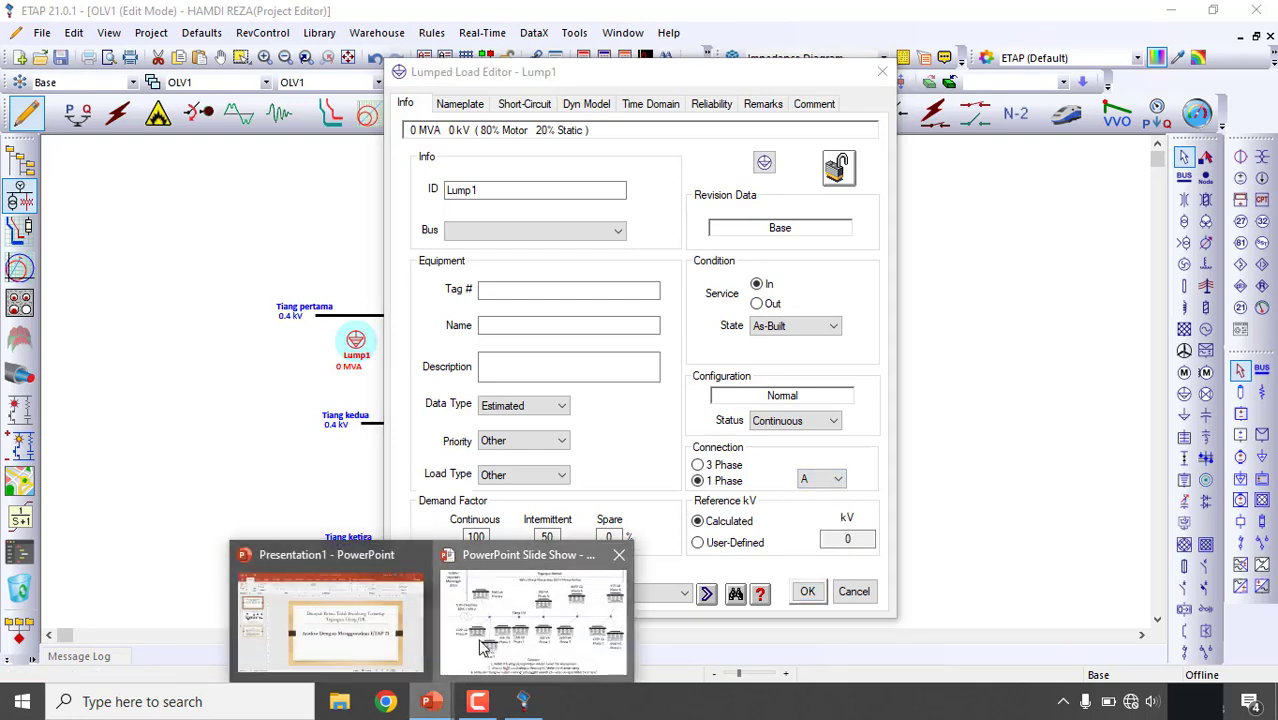
pyautogui.click(481, 650)
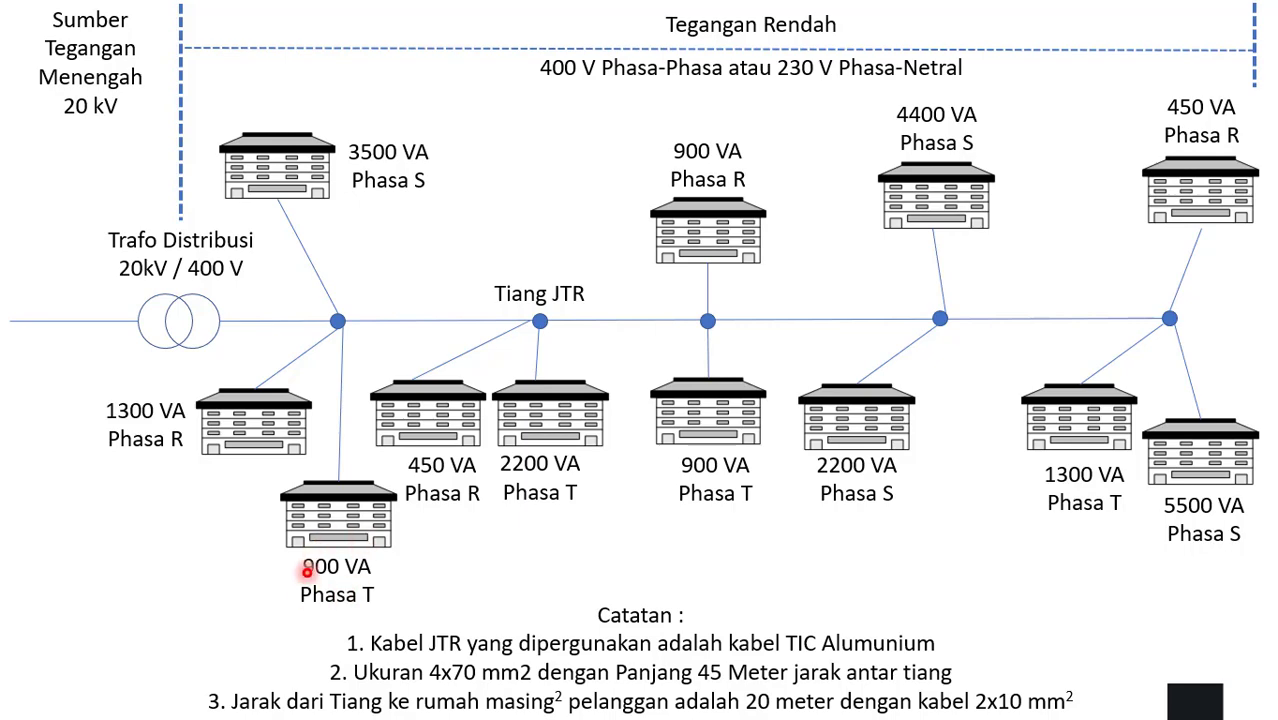
pyautogui.press('super')
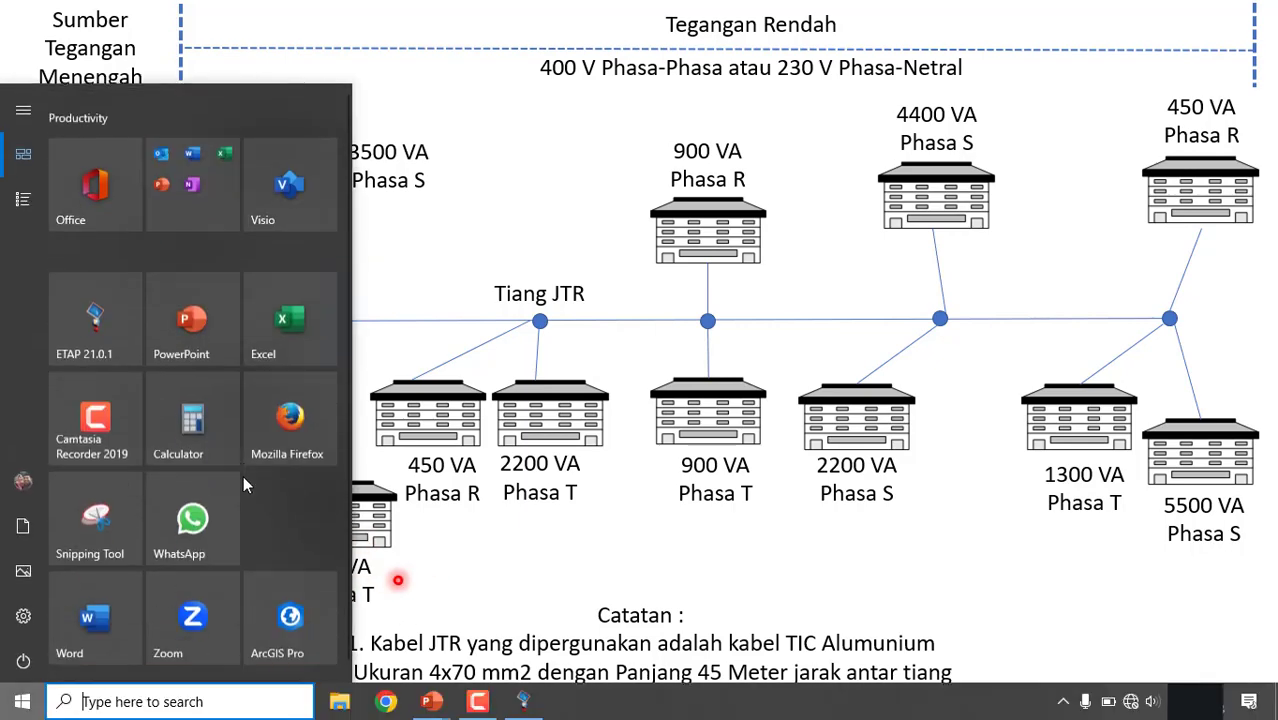
pyautogui.click(524, 701)
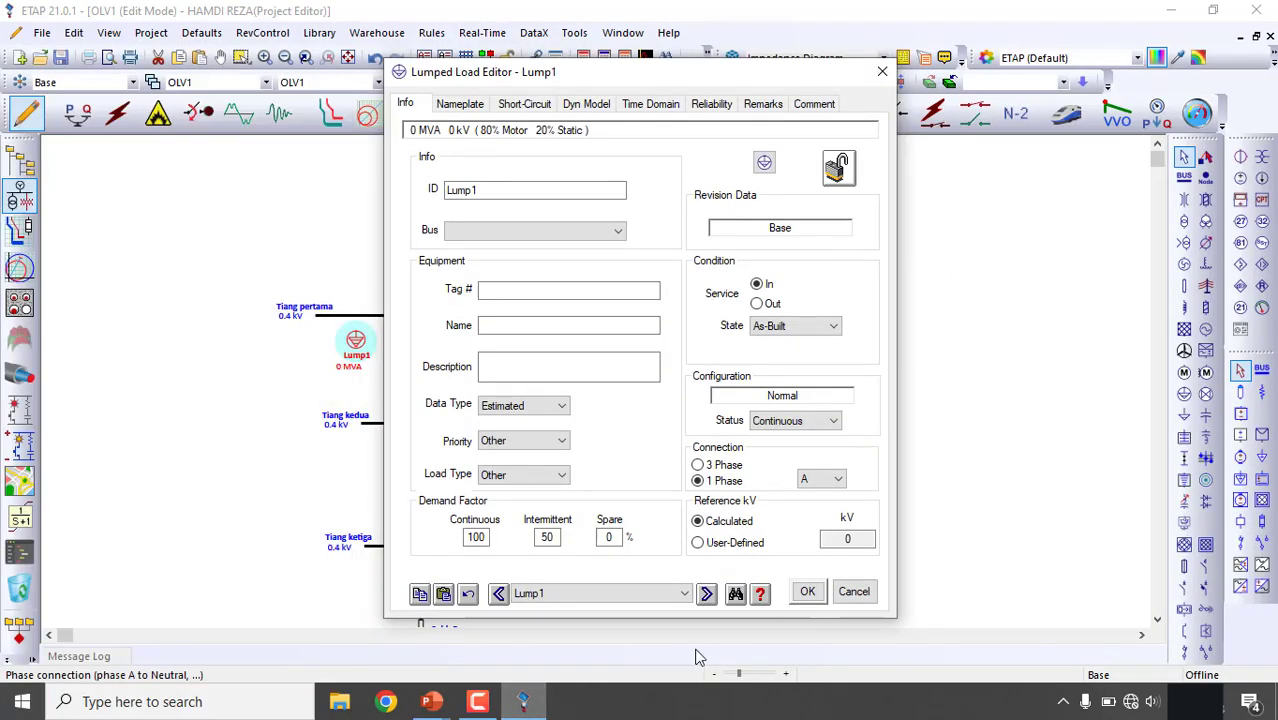
pyautogui.click(818, 481)
pyautogui.click(818, 484)
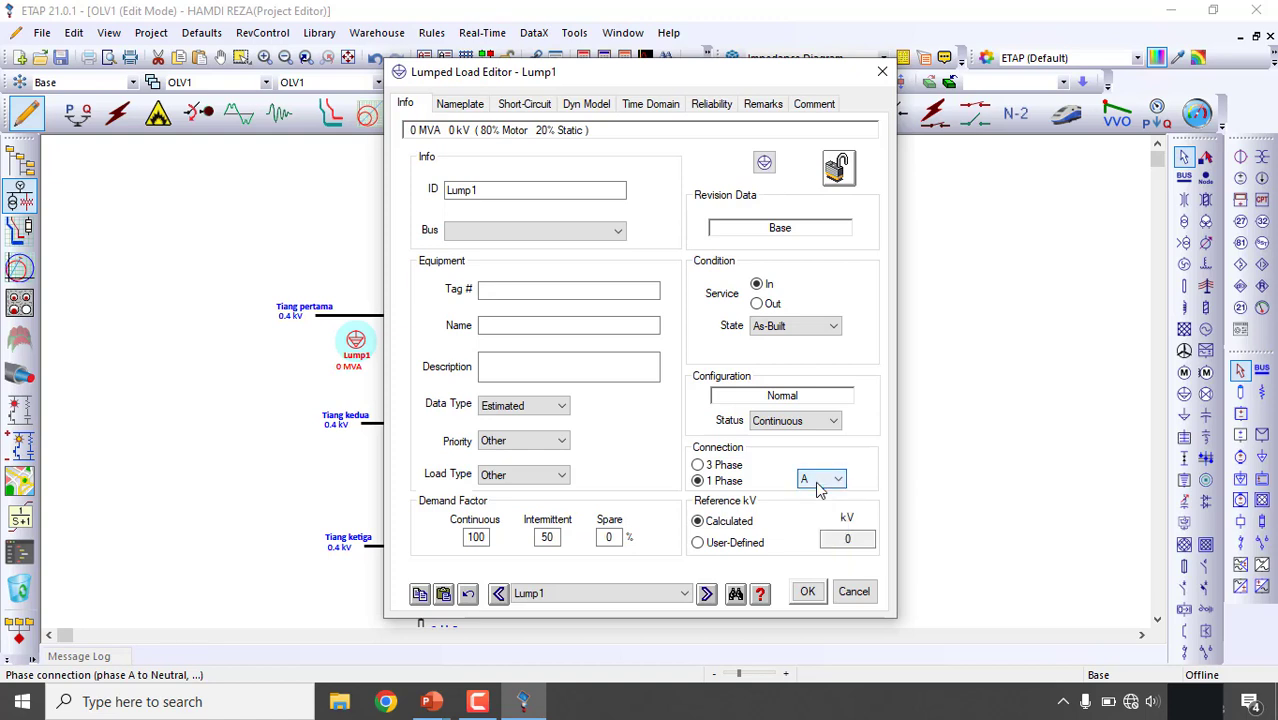
# - Set Lump1's nameplate rating to 1300 VA at 100 % power factor and accept the load settings
pyautogui.click(457, 104)
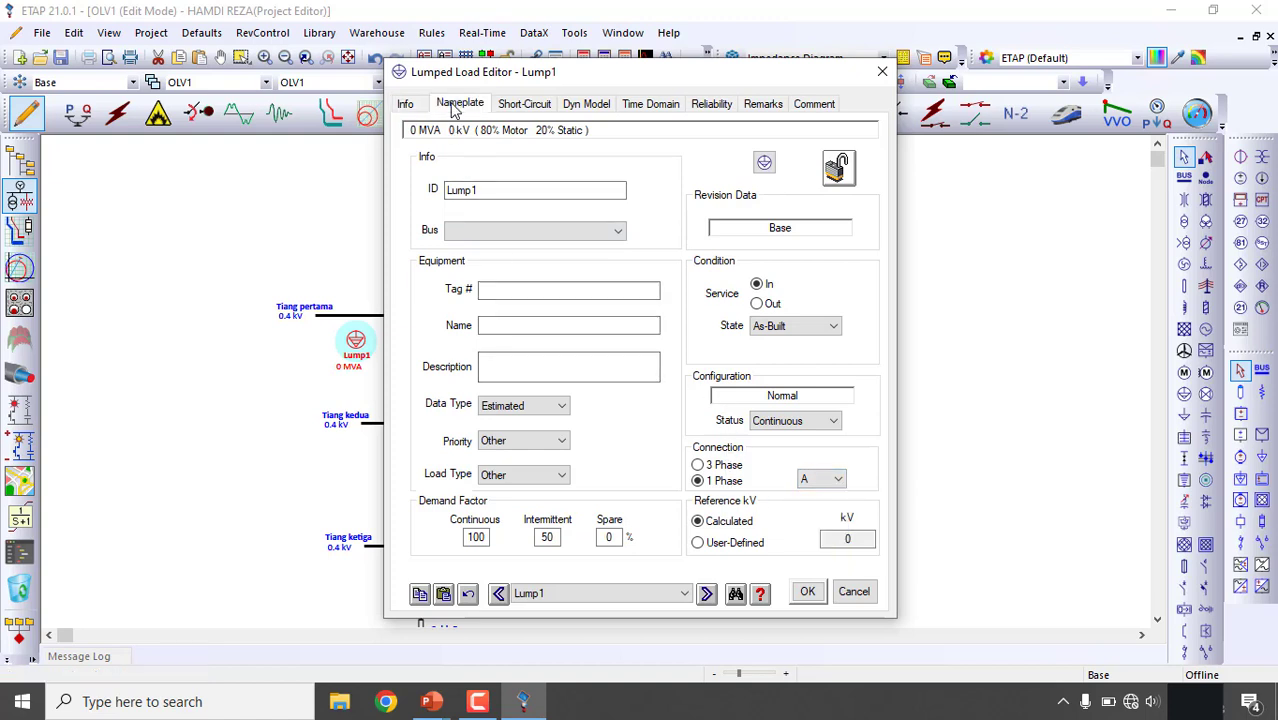
pyautogui.click(449, 246)
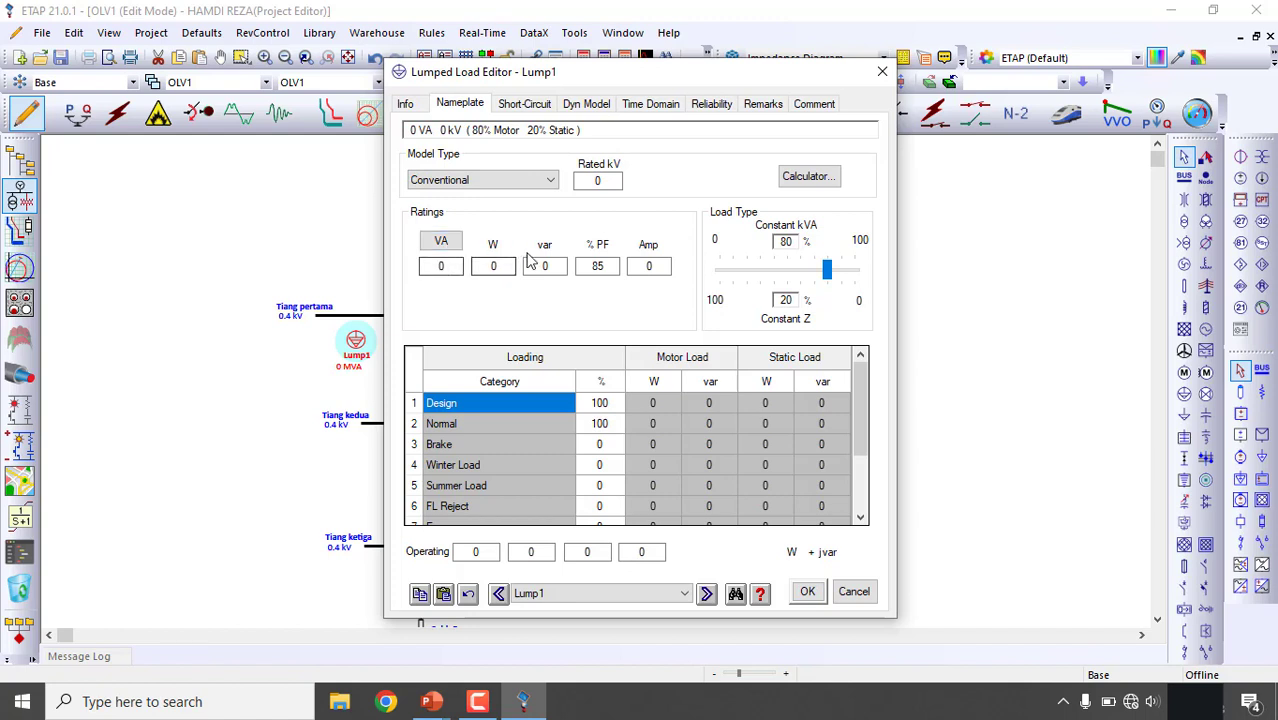
pyautogui.doubleClick(609, 265)
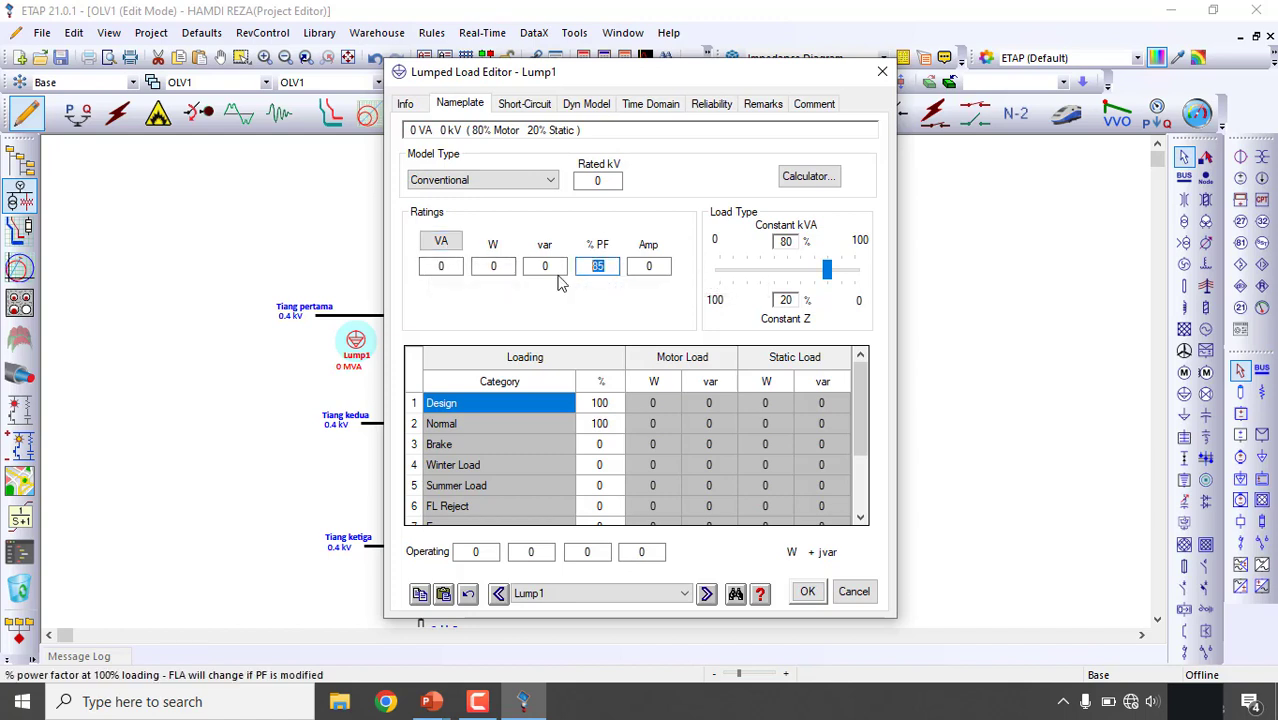
pyautogui.write('100')
pyautogui.click(658, 266)
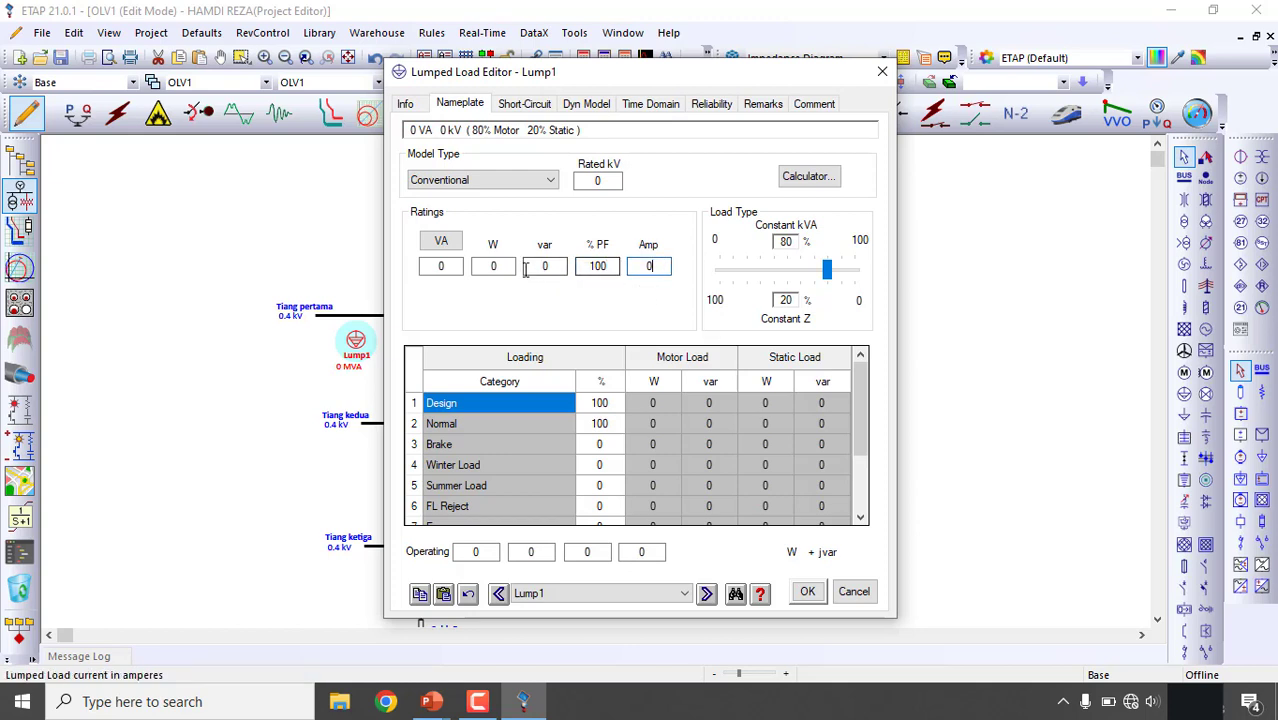
pyautogui.click(433, 266)
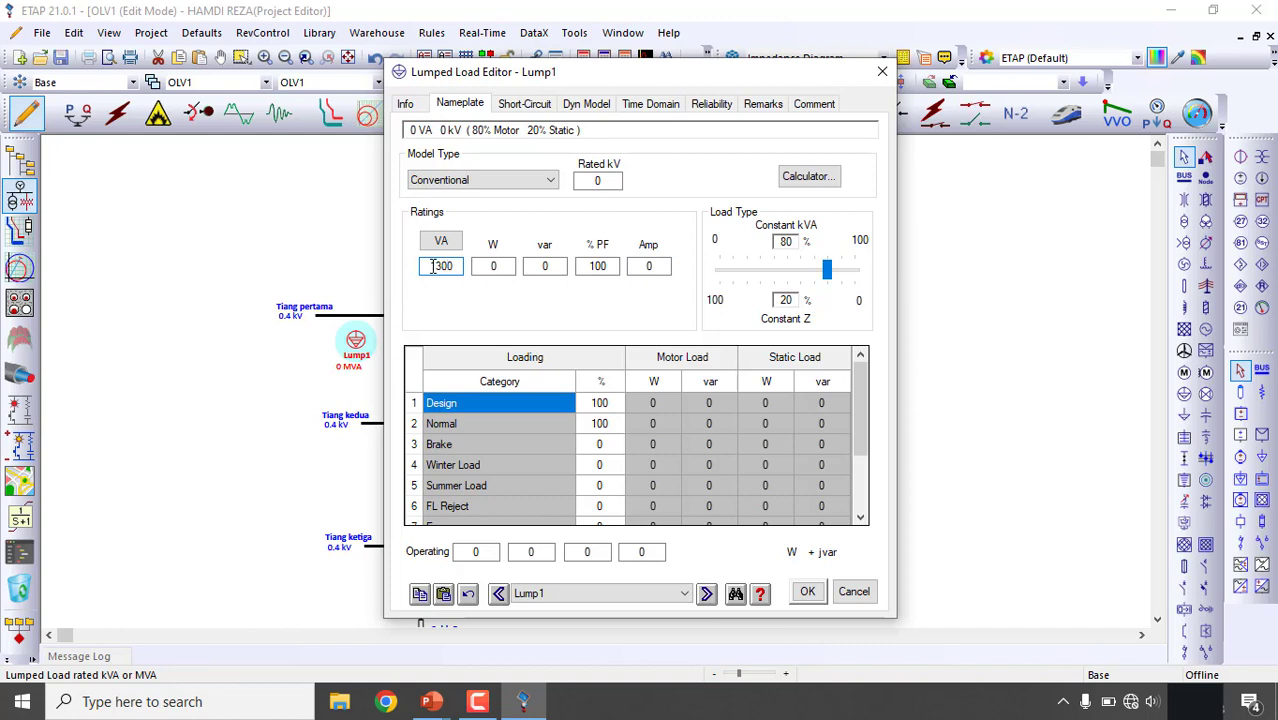
pyautogui.click(471, 327)
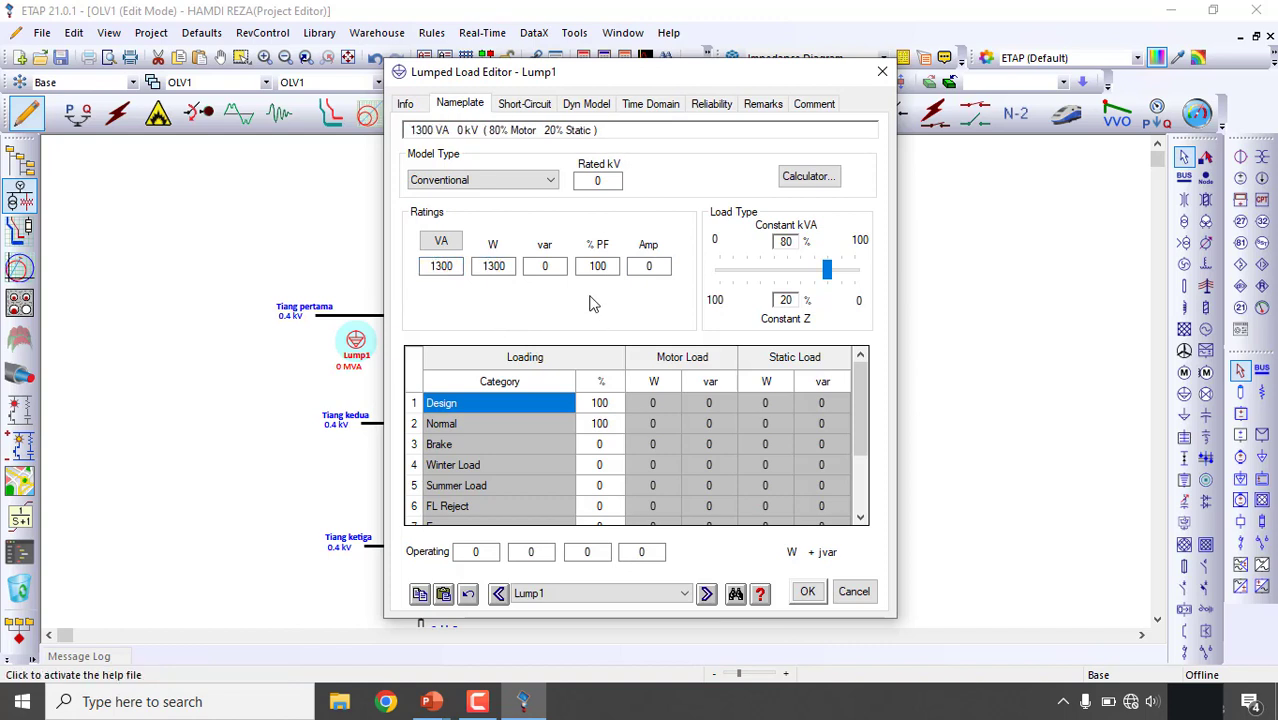
pyautogui.click(416, 108)
pyautogui.click(443, 106)
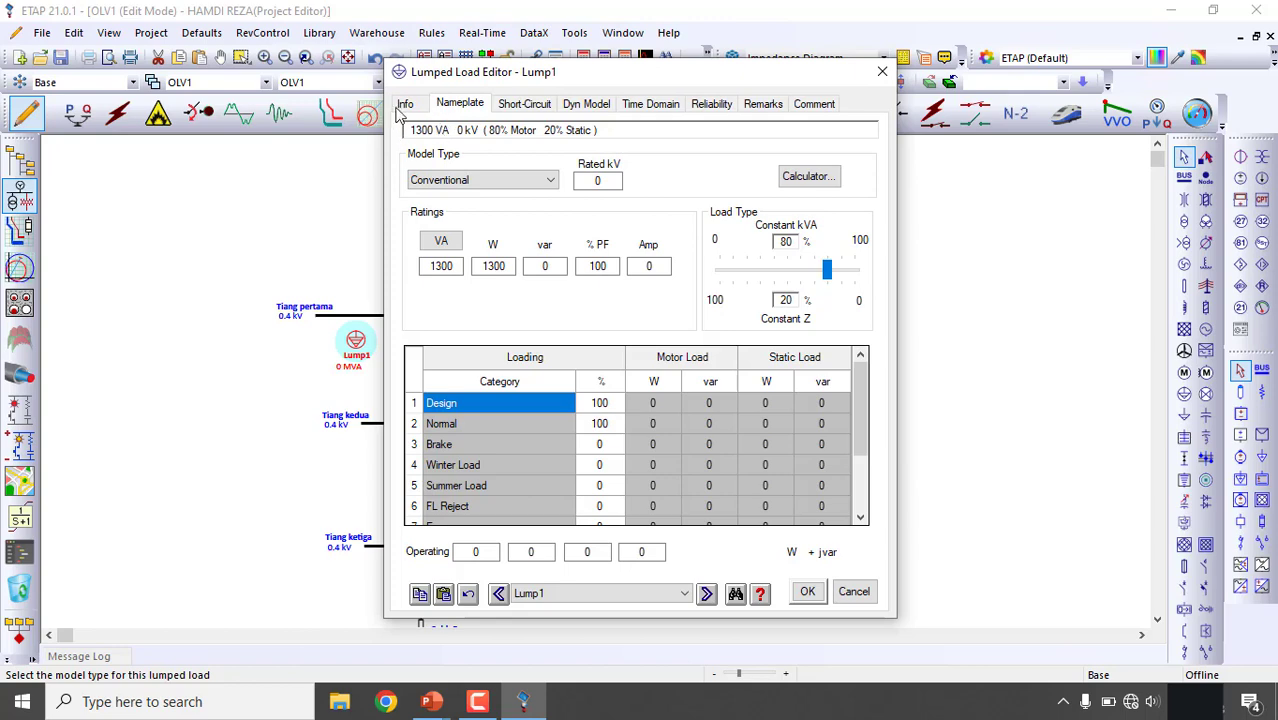
pyautogui.click(406, 105)
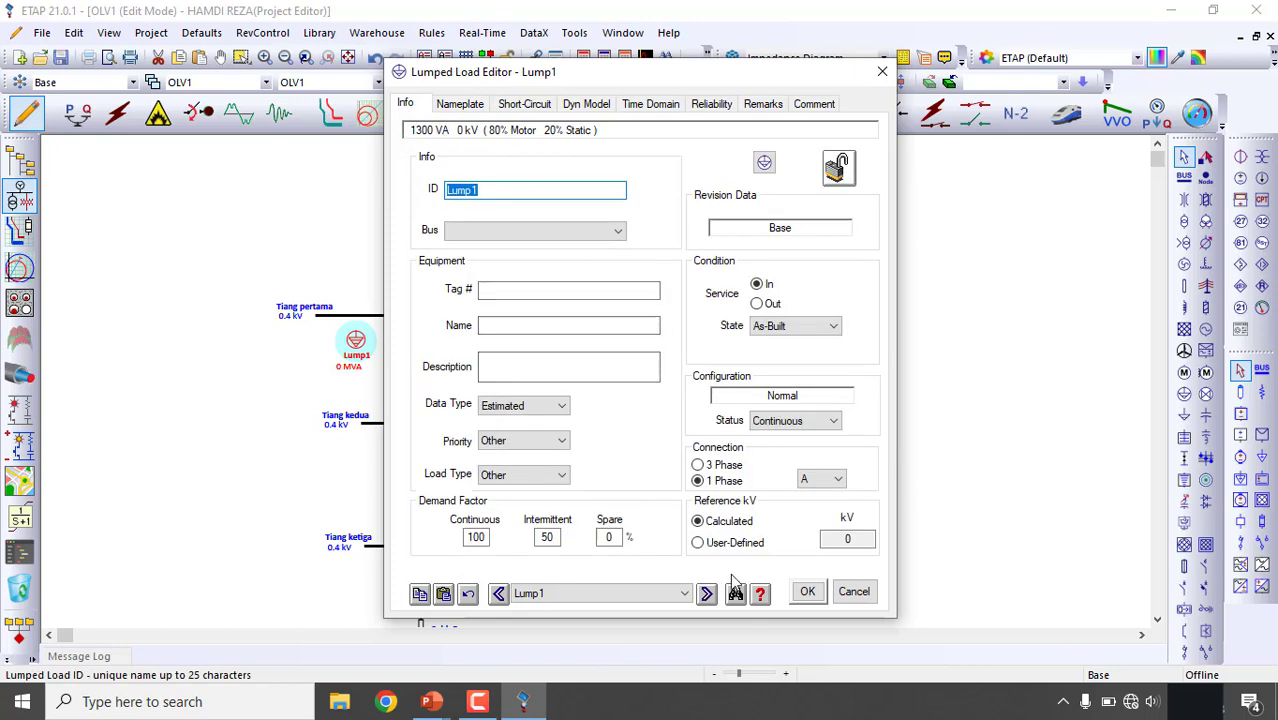
pyautogui.click(807, 591)
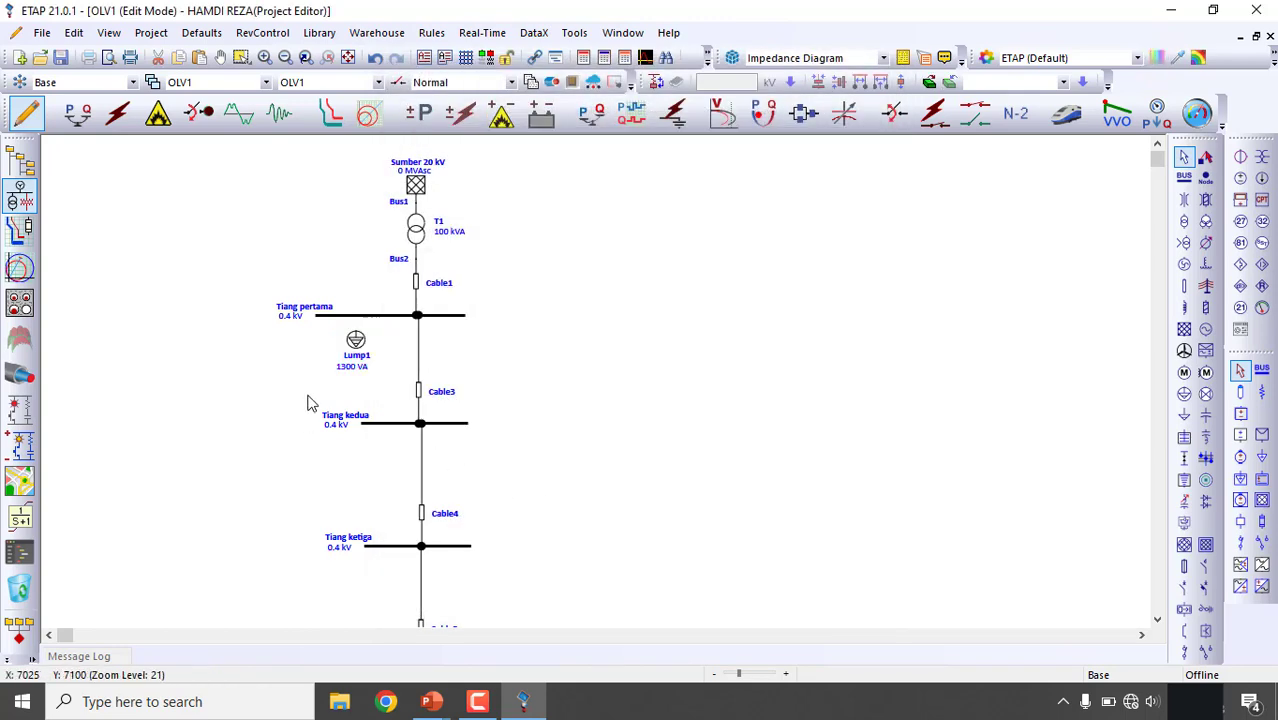
# - Check the nameplate ratings of Lump1, including its current, and close the settings without changes
pyautogui.click(360, 344)
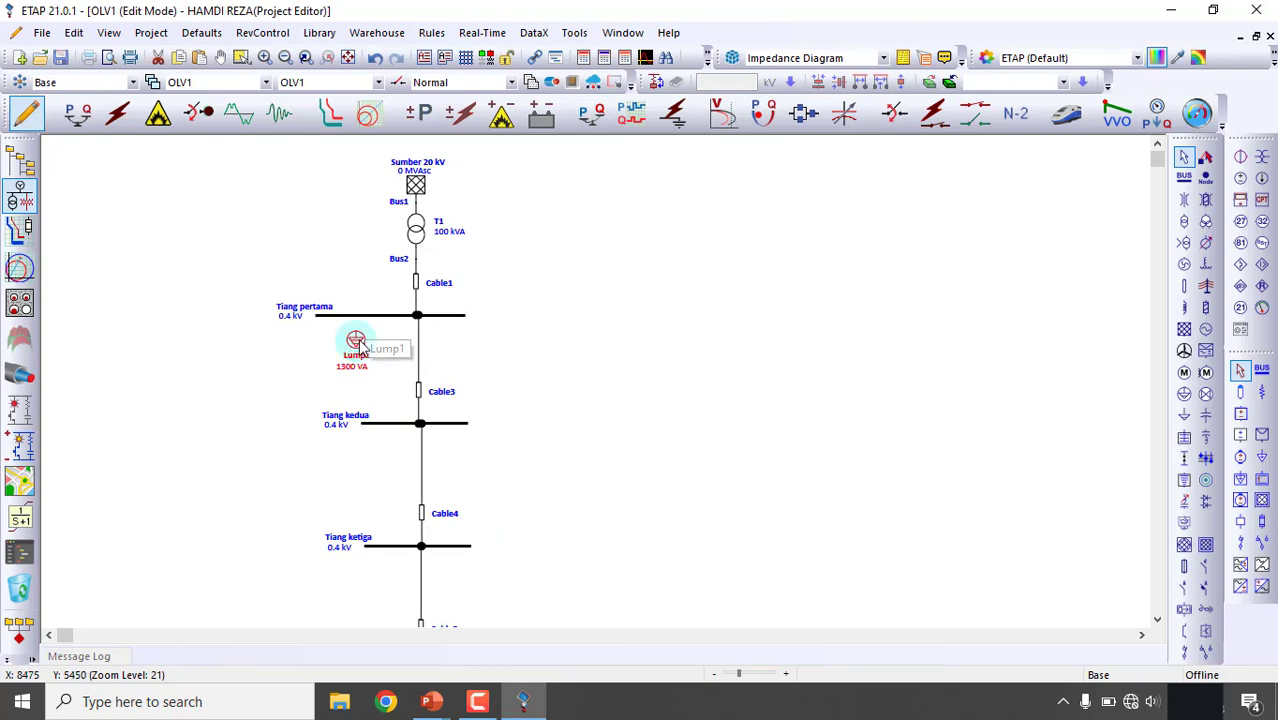
pyautogui.doubleClick(358, 343)
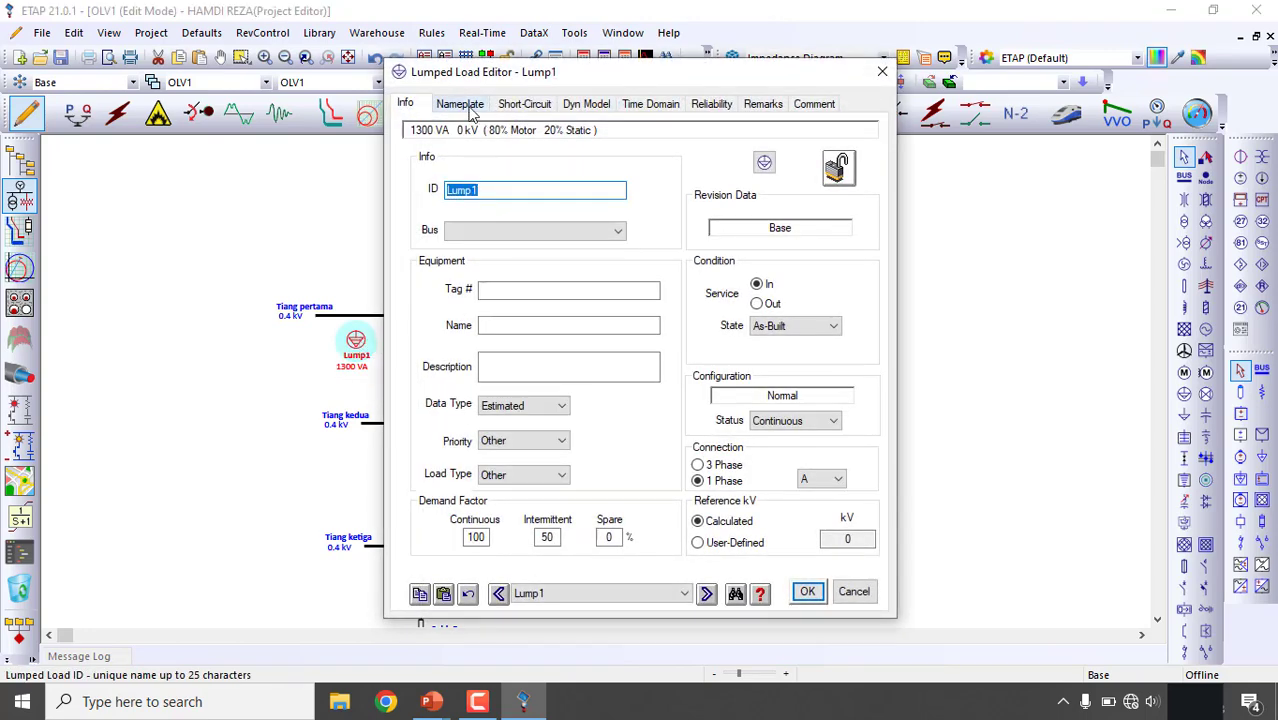
pyautogui.click(470, 108)
pyautogui.click(650, 267)
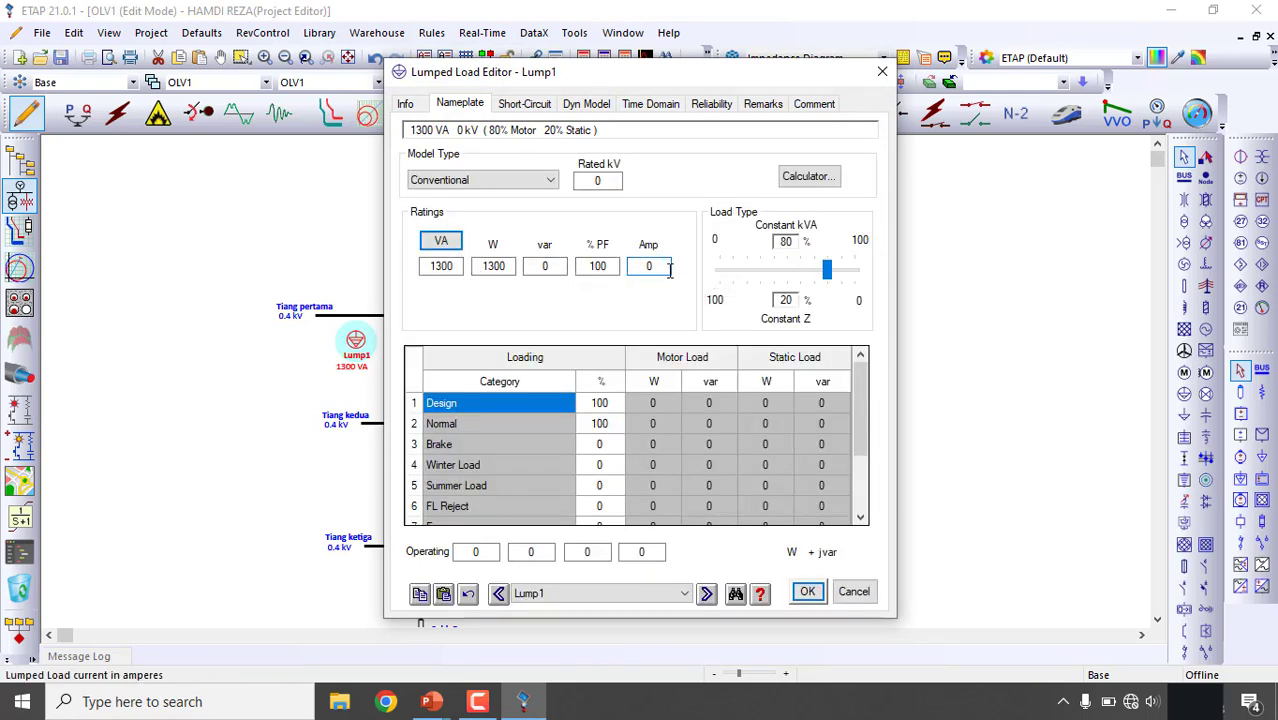
pyautogui.click(852, 598)
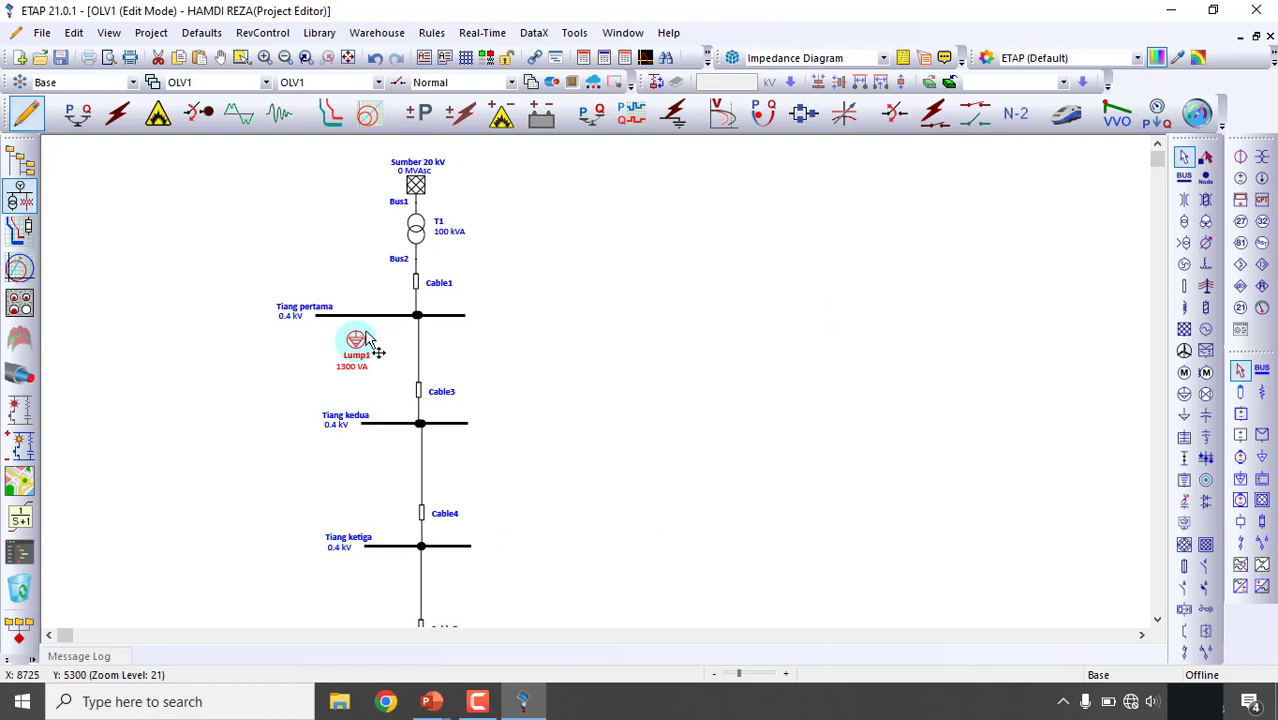
# - Connect the Lump1 load to the Tiang pertama bus directly above it
pyautogui.moveTo(358, 334); pyautogui.dragTo(356, 316)
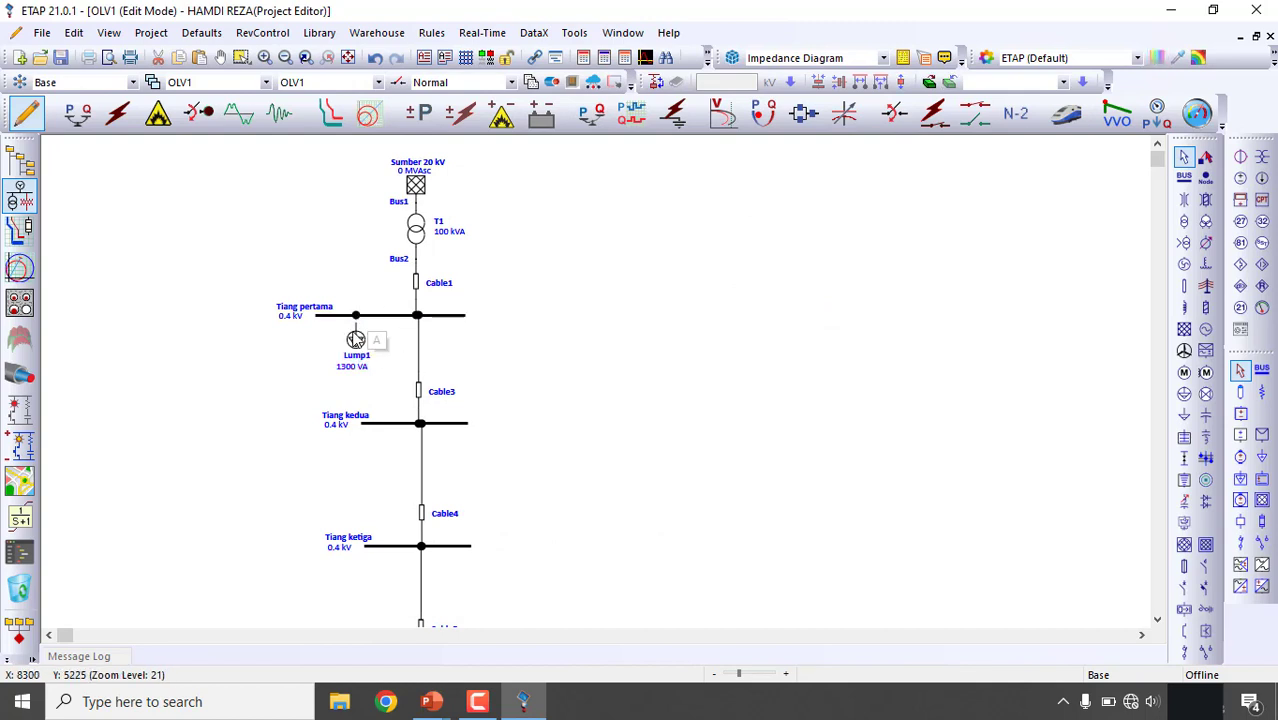
pyautogui.scroll(3, 357, 342)
pyautogui.scroll(6, 357, 342)
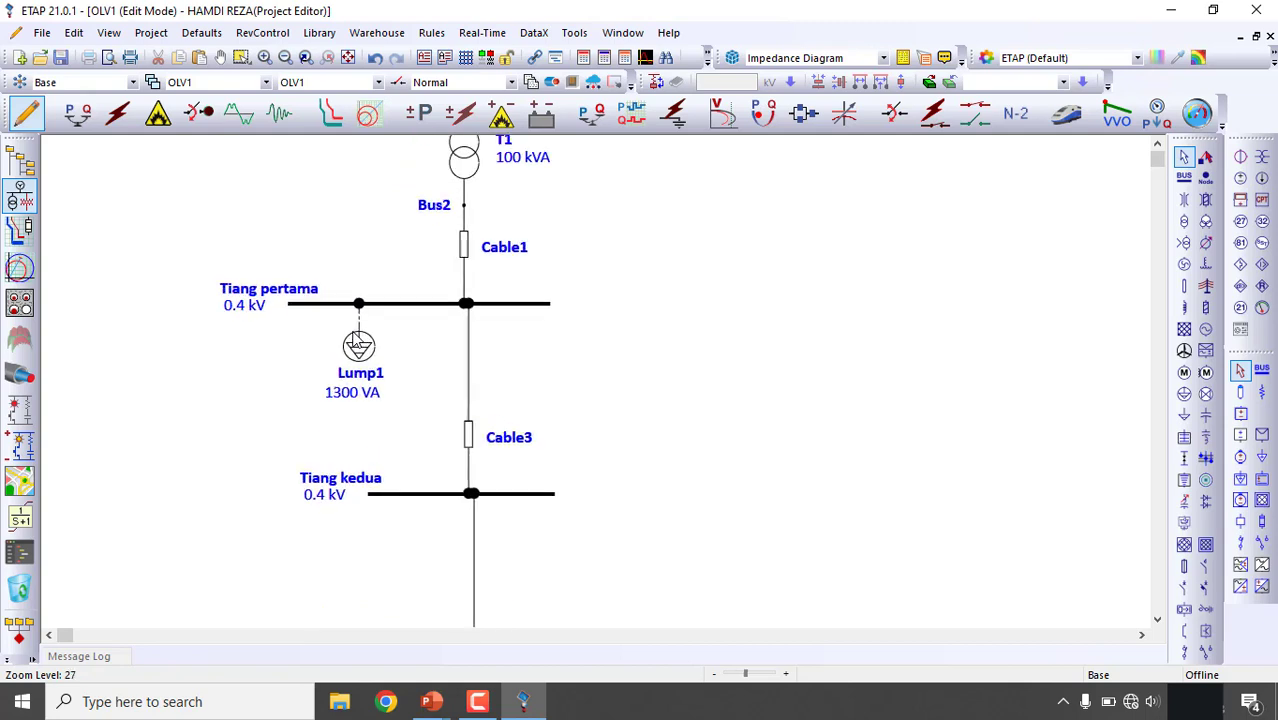
pyautogui.scroll(1, 354, 335)
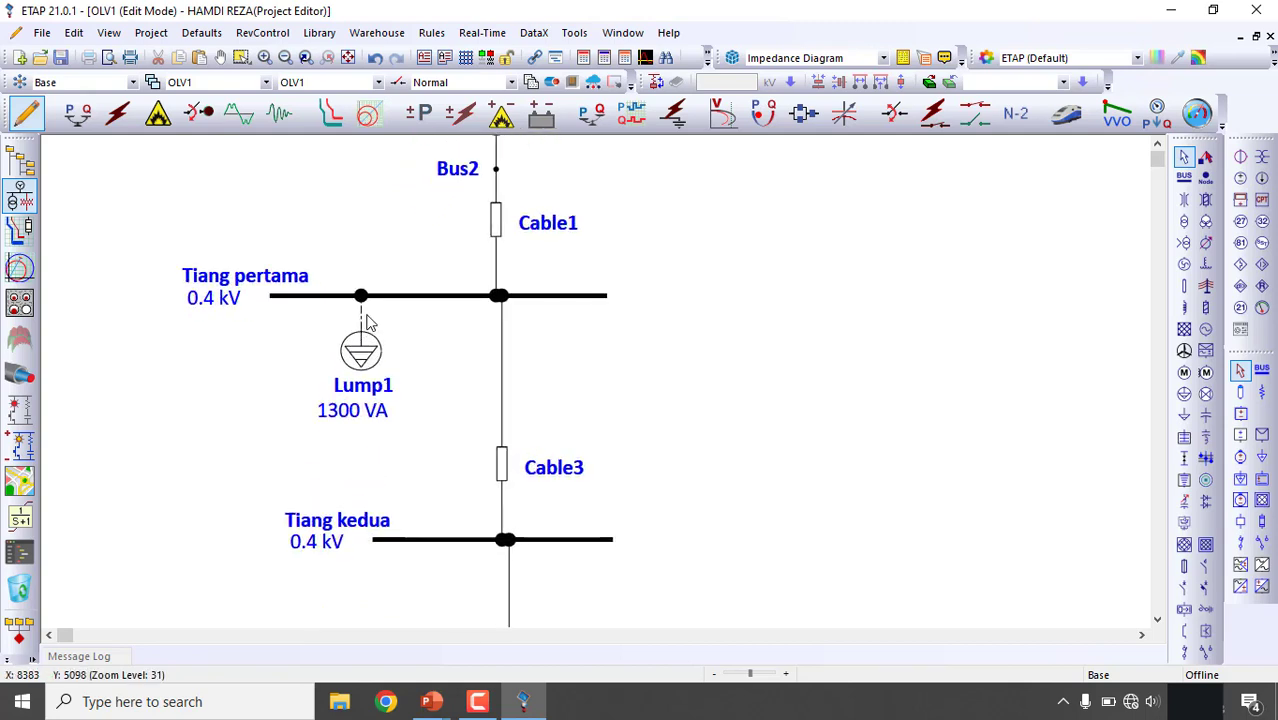
pyautogui.scroll(-2, 369, 335)
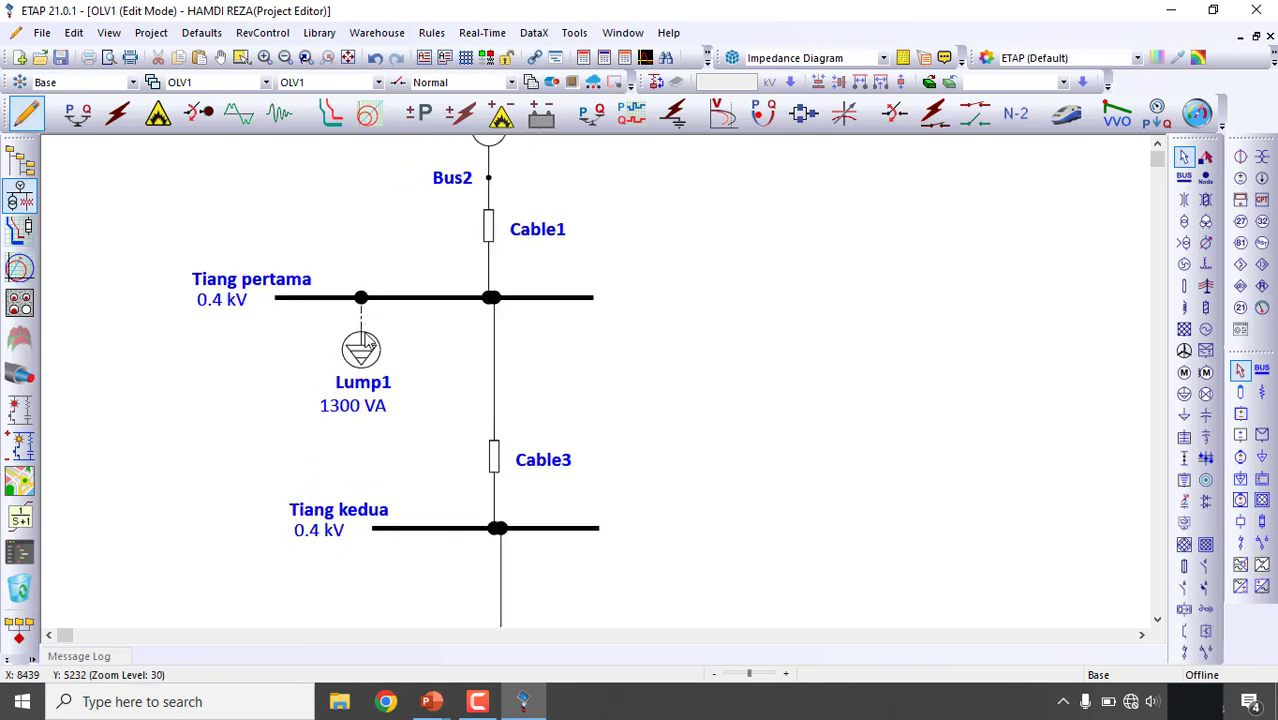
# - Inspect Lump1's rated current among its nameplate ratings once more, leaving the load settings as they are
pyautogui.click(367, 358)
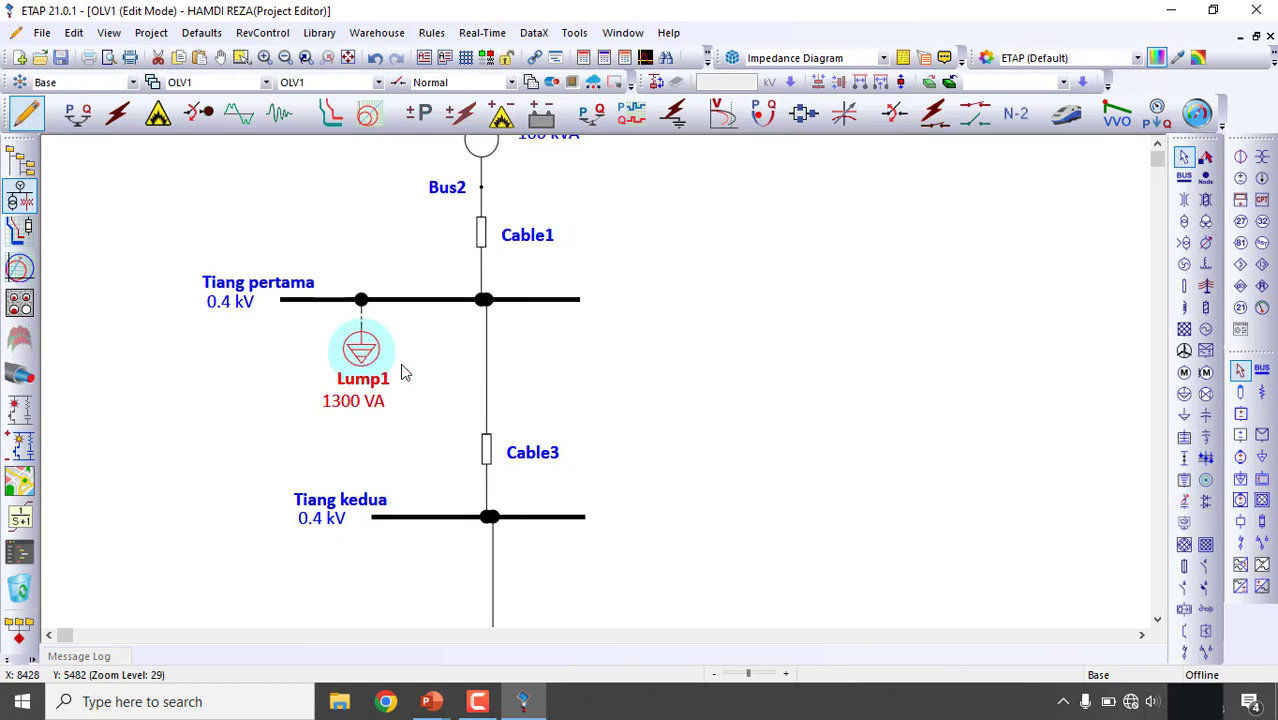
pyautogui.doubleClick(410, 362)
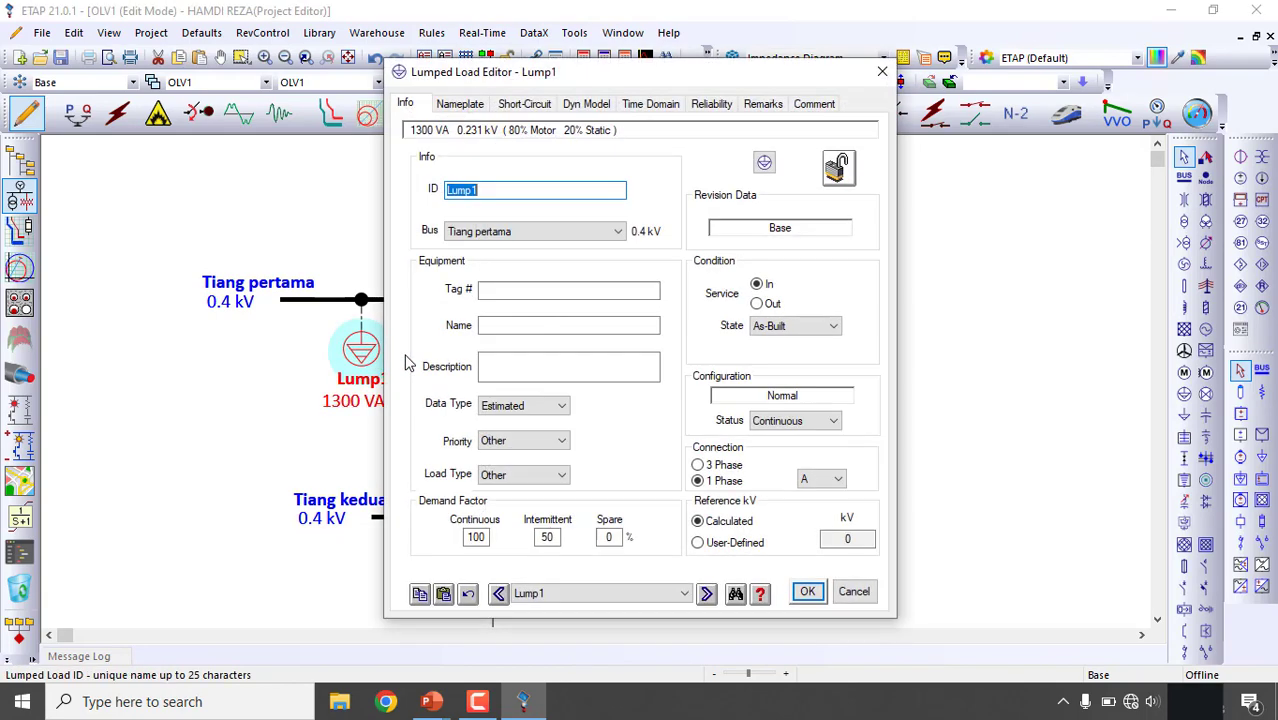
pyautogui.click(468, 106)
pyautogui.moveTo(635, 267); pyautogui.dragTo(682, 268)
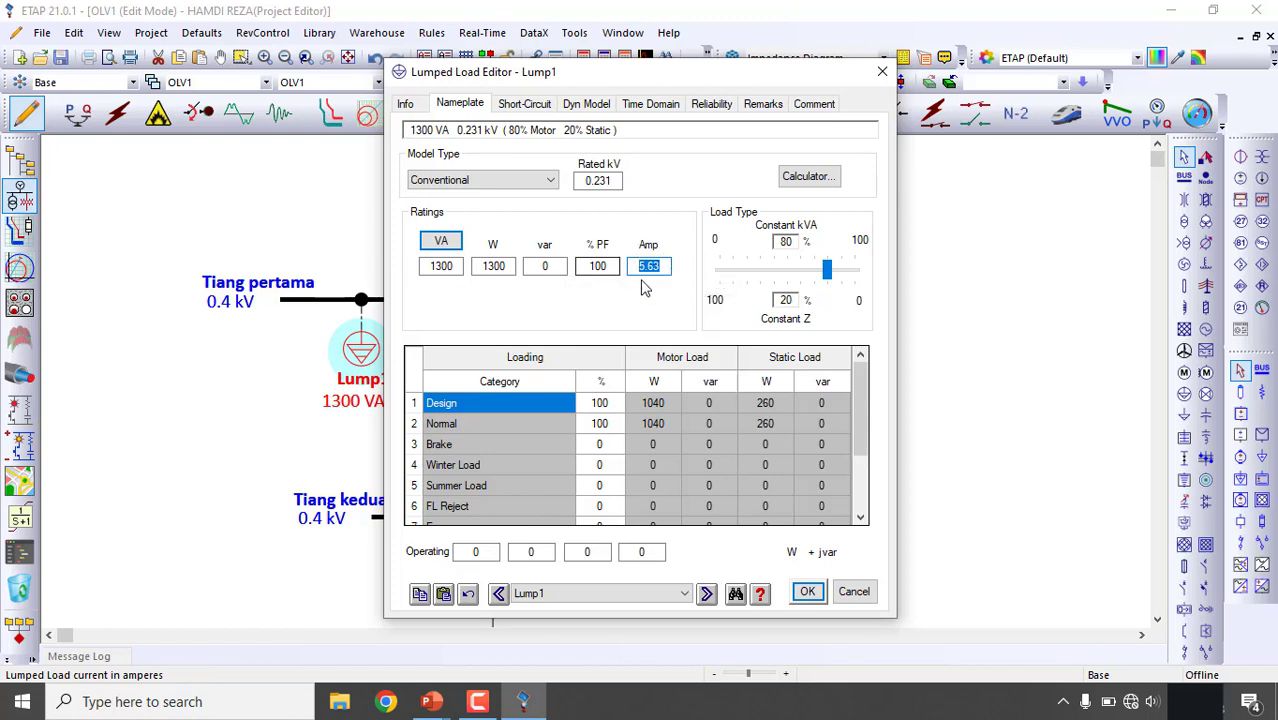
pyautogui.click(855, 596)
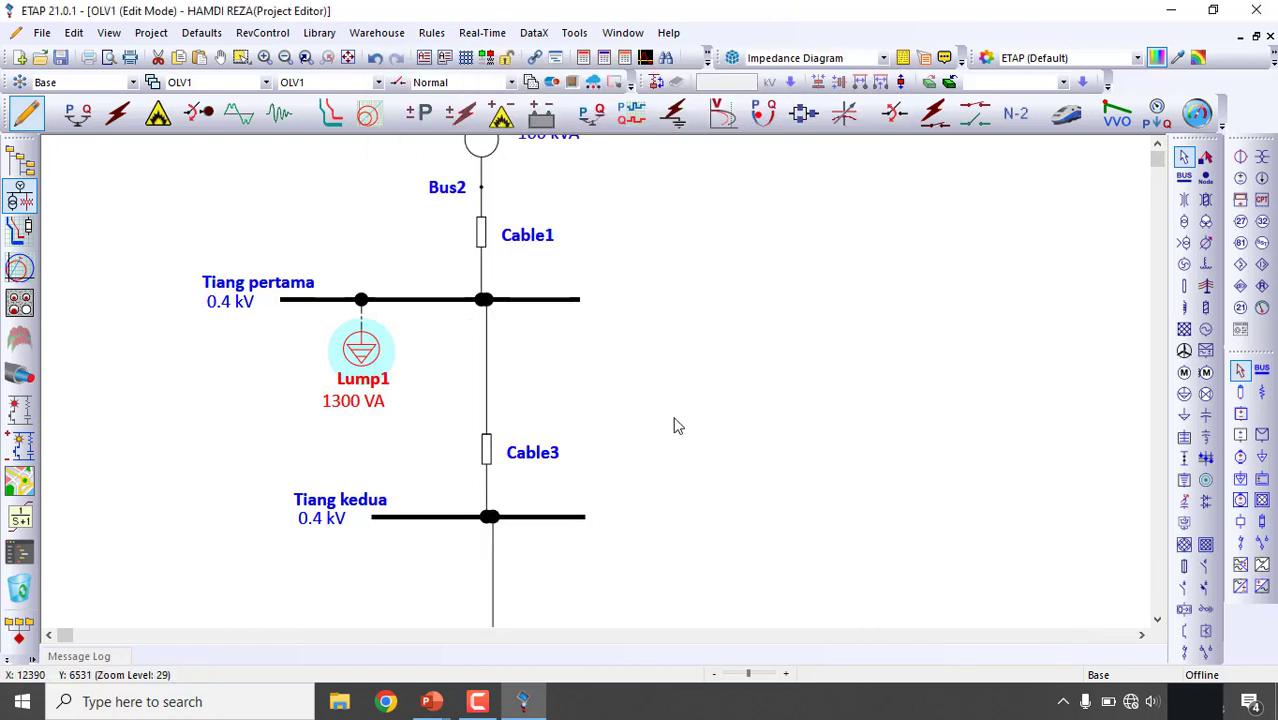
# - Check the first pole's customers on the PowerPoint slide, return to ETAP and lengthen the Tiang pertama bus well to the right
pyautogui.moveTo(440, 703)
pyautogui.click(469, 645)
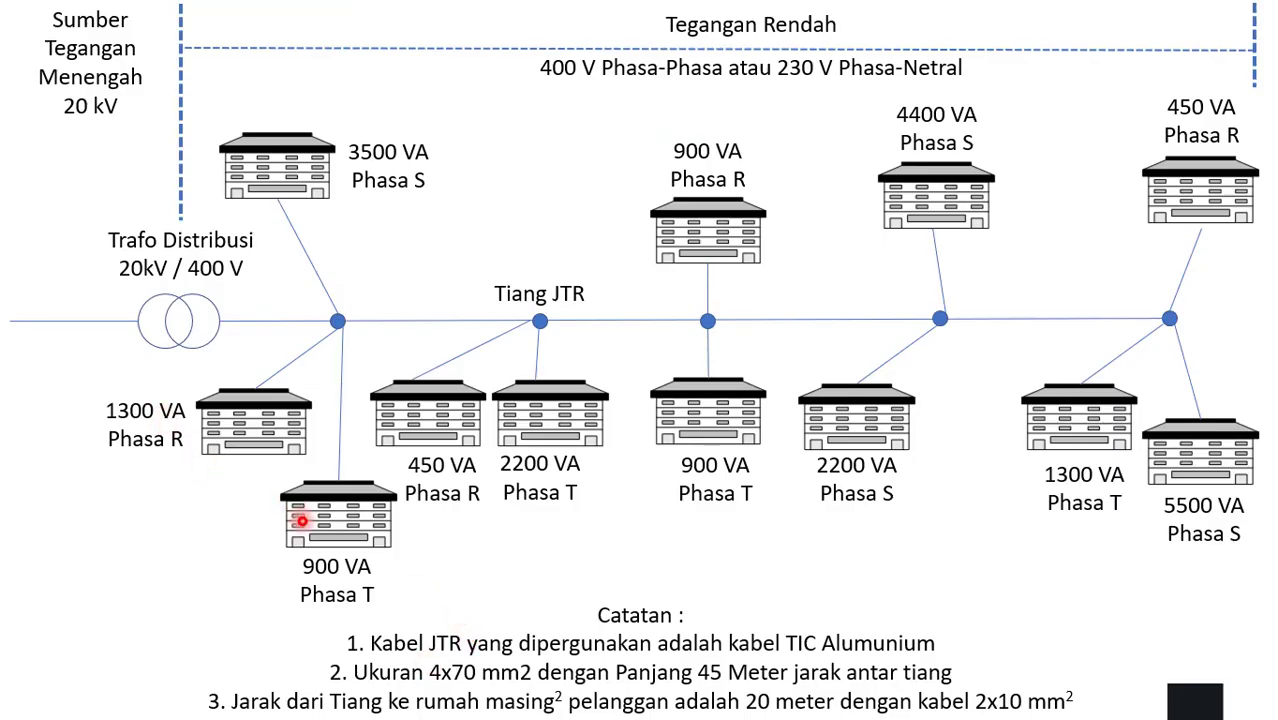
pyautogui.press('super')
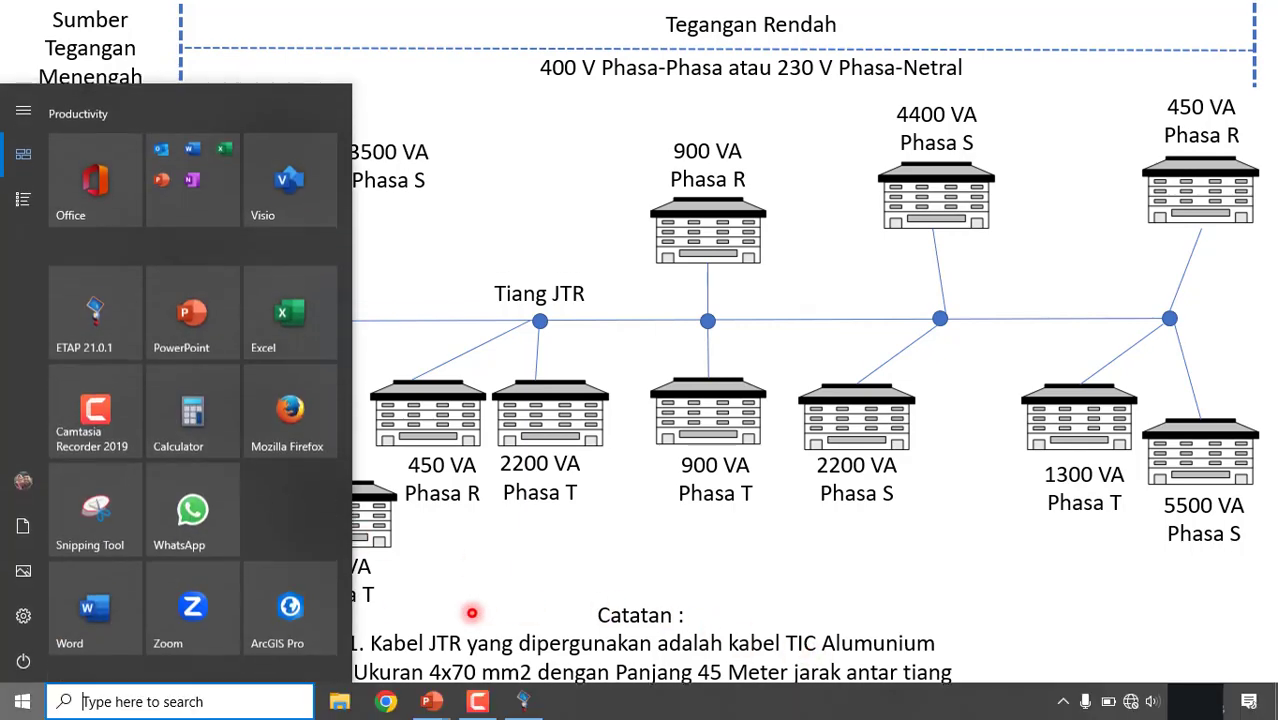
pyautogui.click(527, 702)
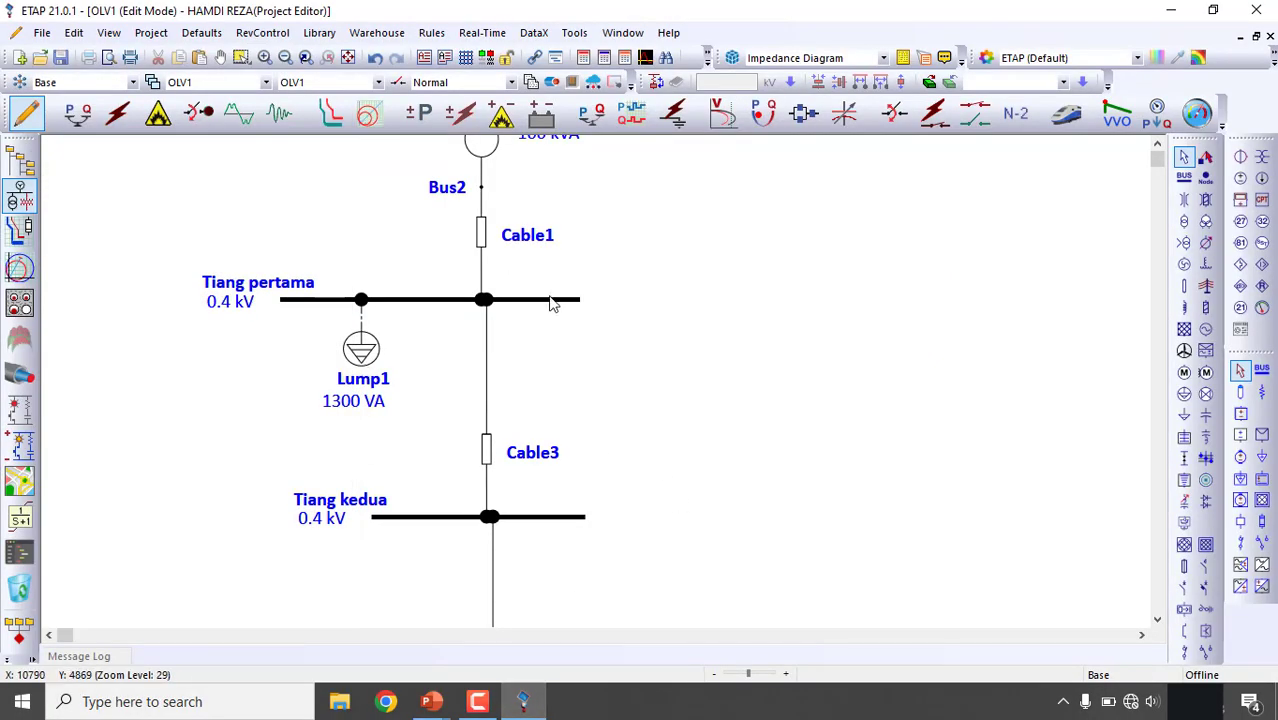
pyautogui.moveTo(579, 299); pyautogui.dragTo(873, 300)
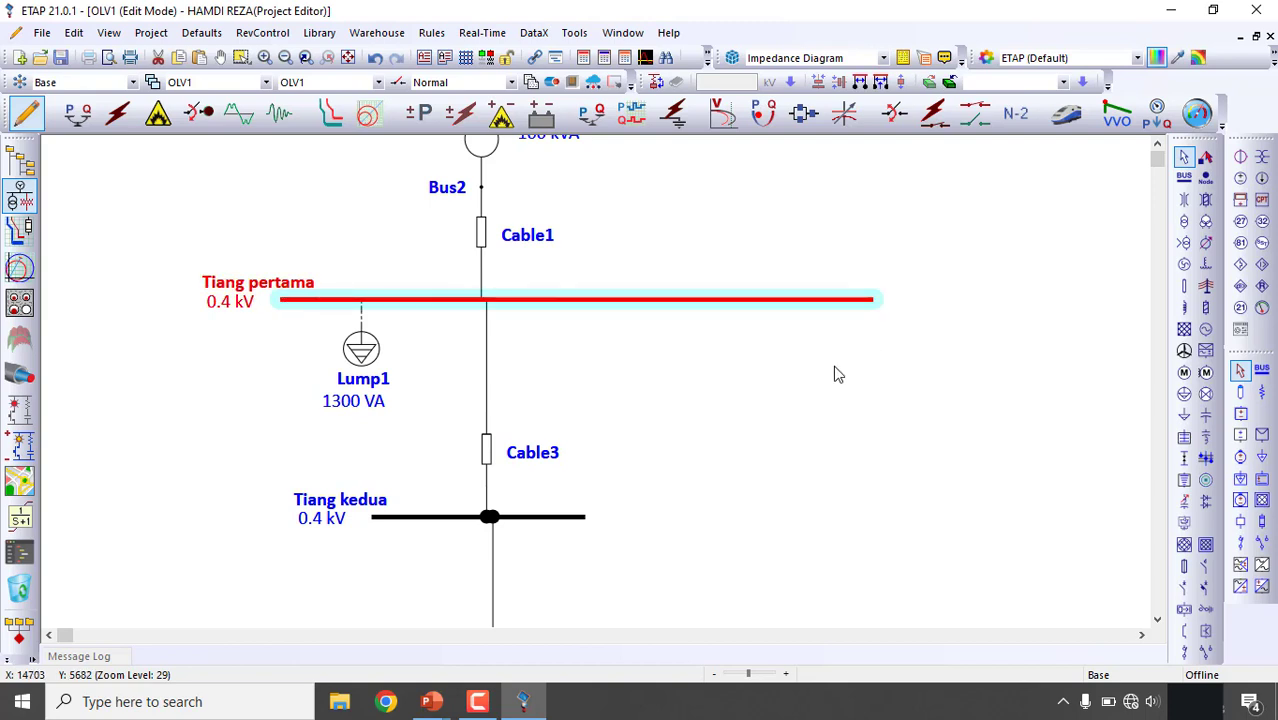
# - Duplicate Lump1 and connect the copy to the Tiang pertama bus, to the right of Cable3
pyautogui.click(361, 357)
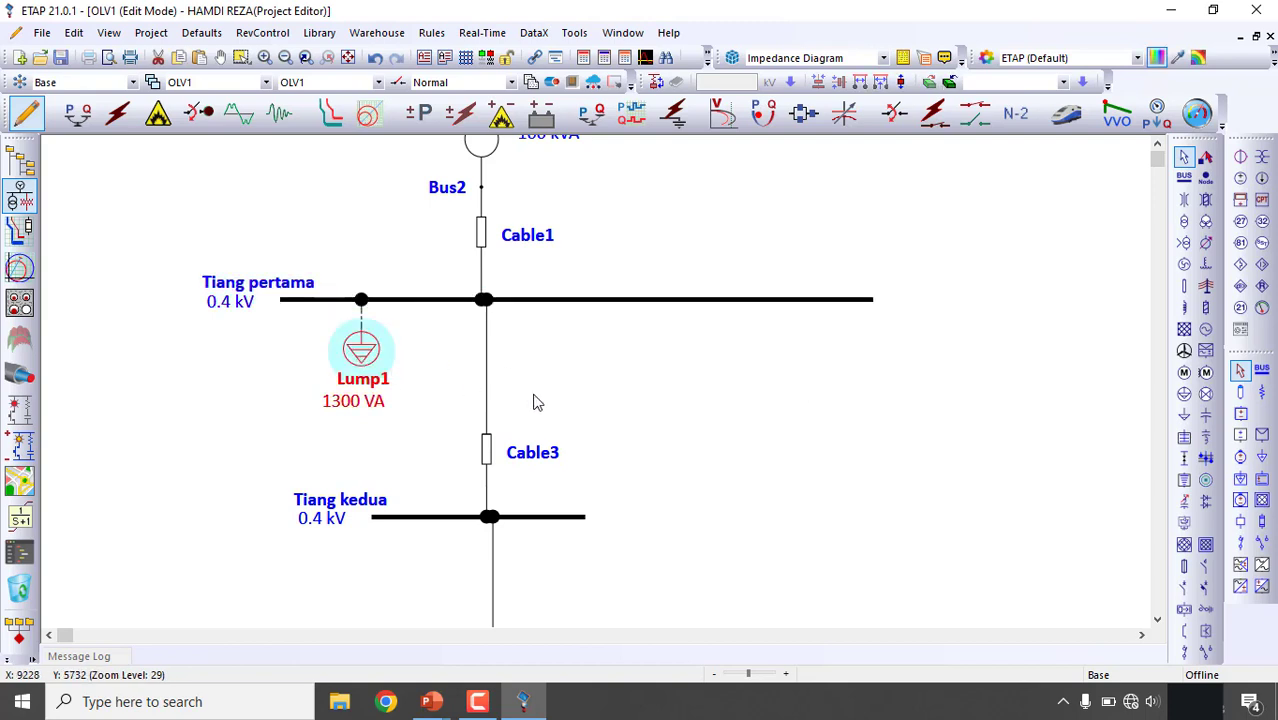
pyautogui.click(631, 406)
pyautogui.hotkey('ctrl', 'v')
pyautogui.moveTo(643, 402); pyautogui.dragTo(648, 308)
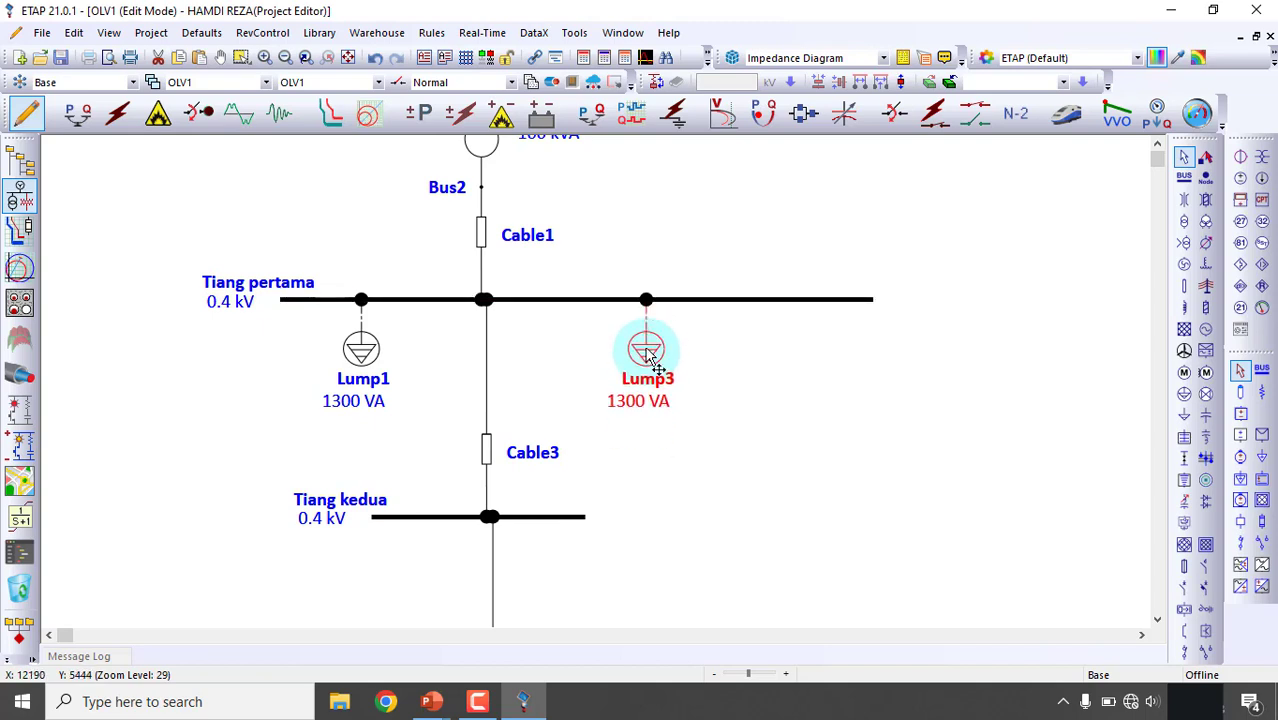
# - Set the nameplate rating of the copied load Lump3 to 900 VA and accept its settings
pyautogui.doubleClick(647, 351)
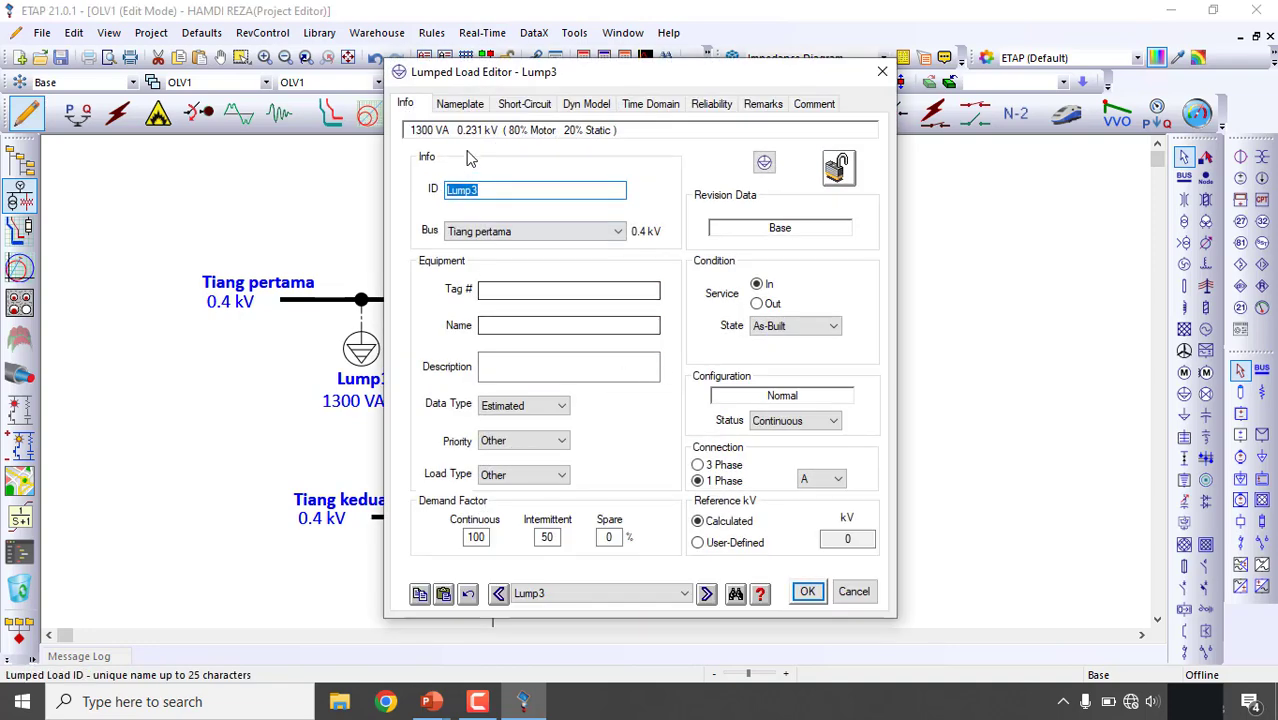
pyautogui.click(462, 105)
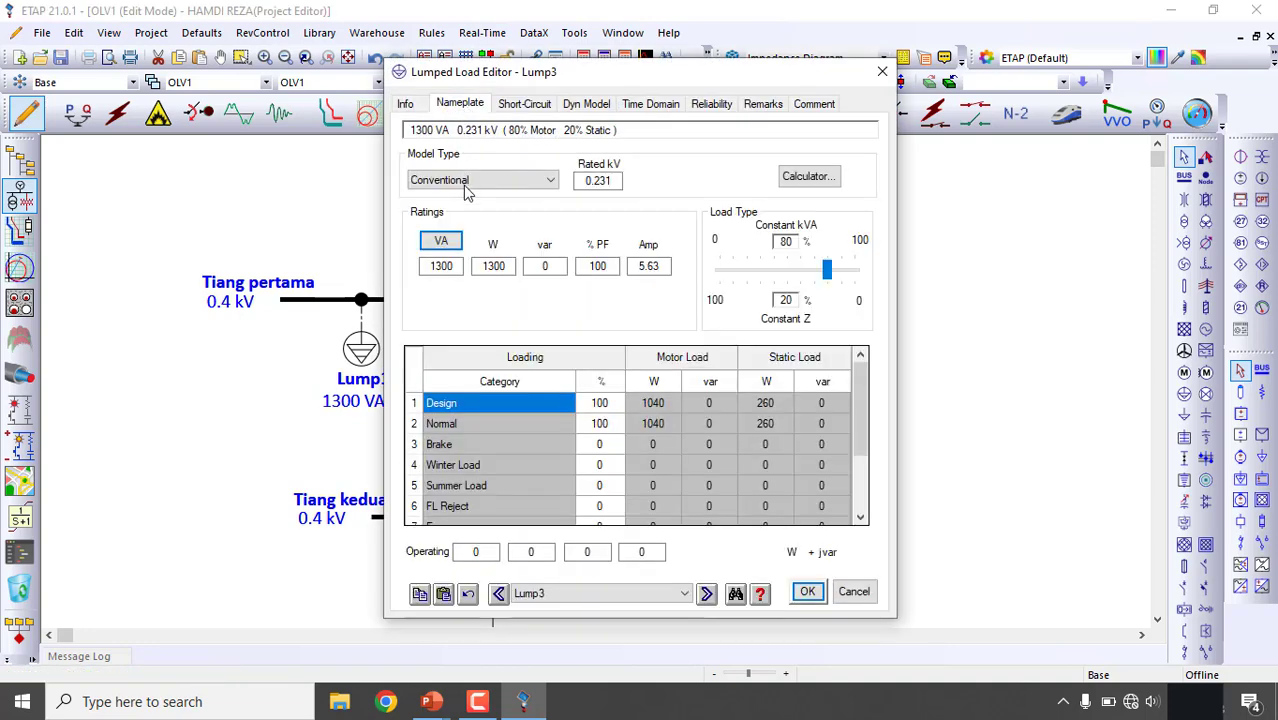
pyautogui.doubleClick(441, 265)
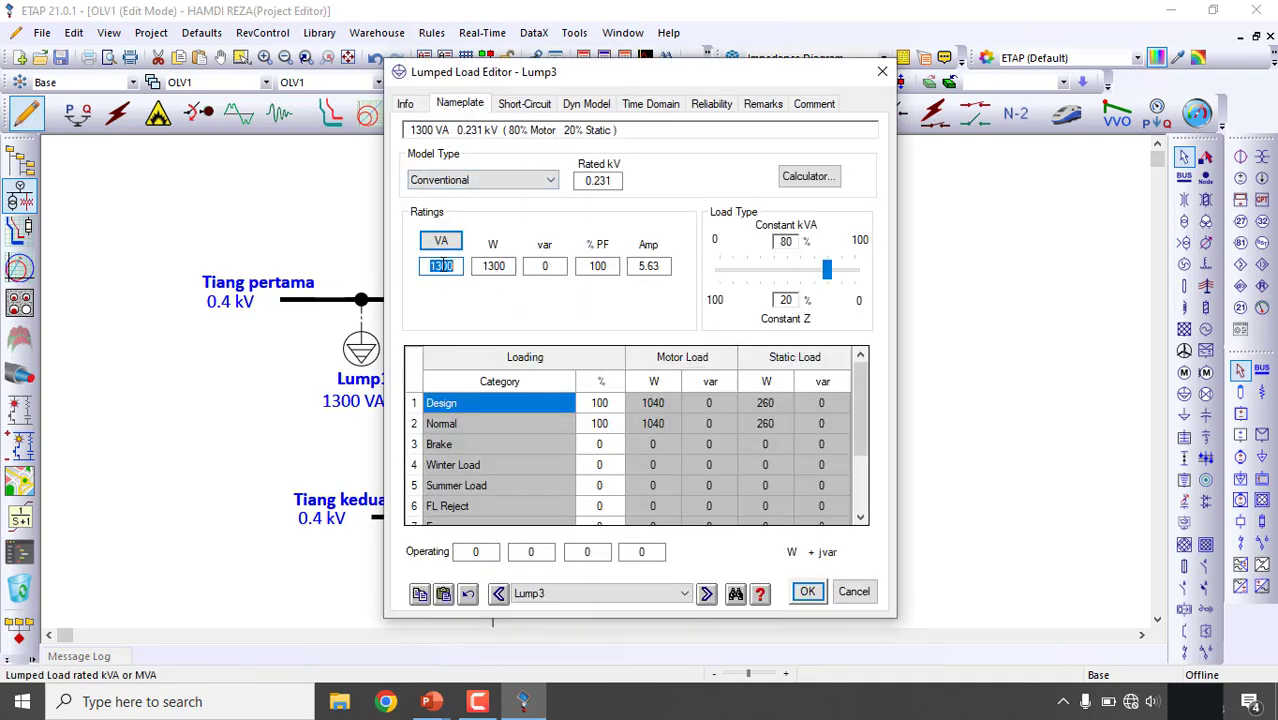
pyautogui.click(531, 217)
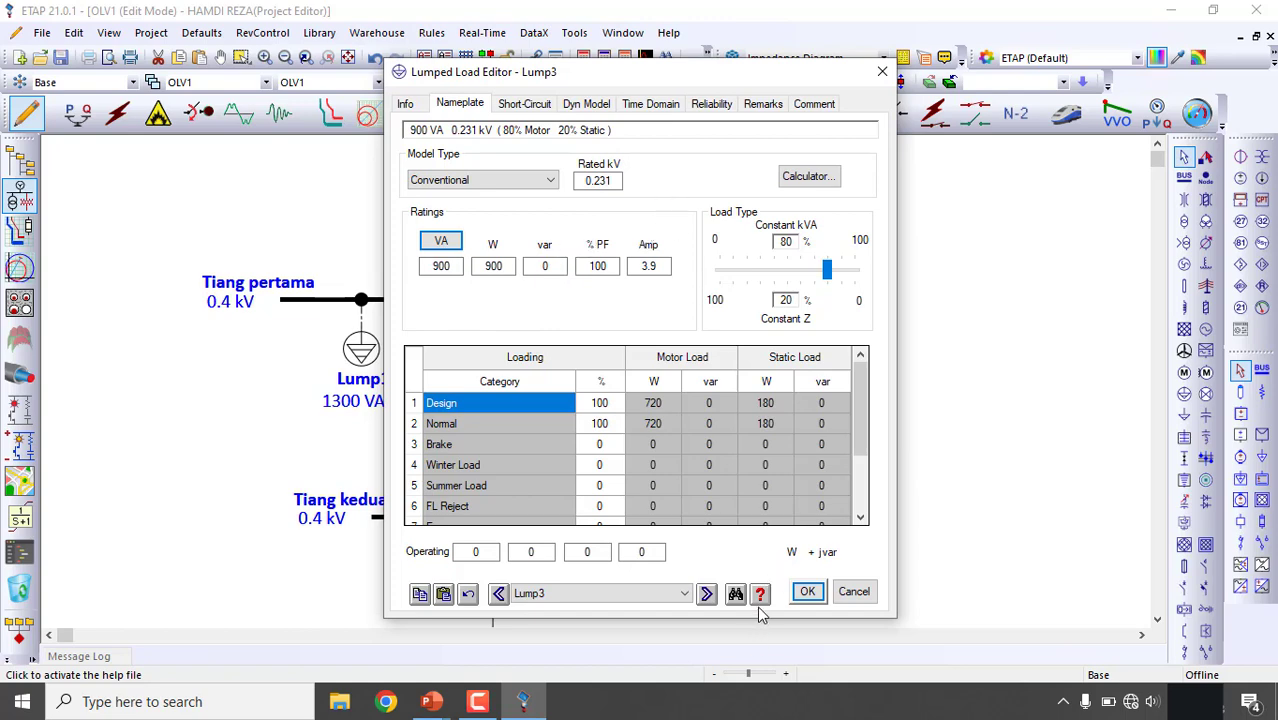
pyautogui.click(807, 591)
# - Rename the 1300 VA load Lump1 to Phasa R
pyautogui.click(366, 358)
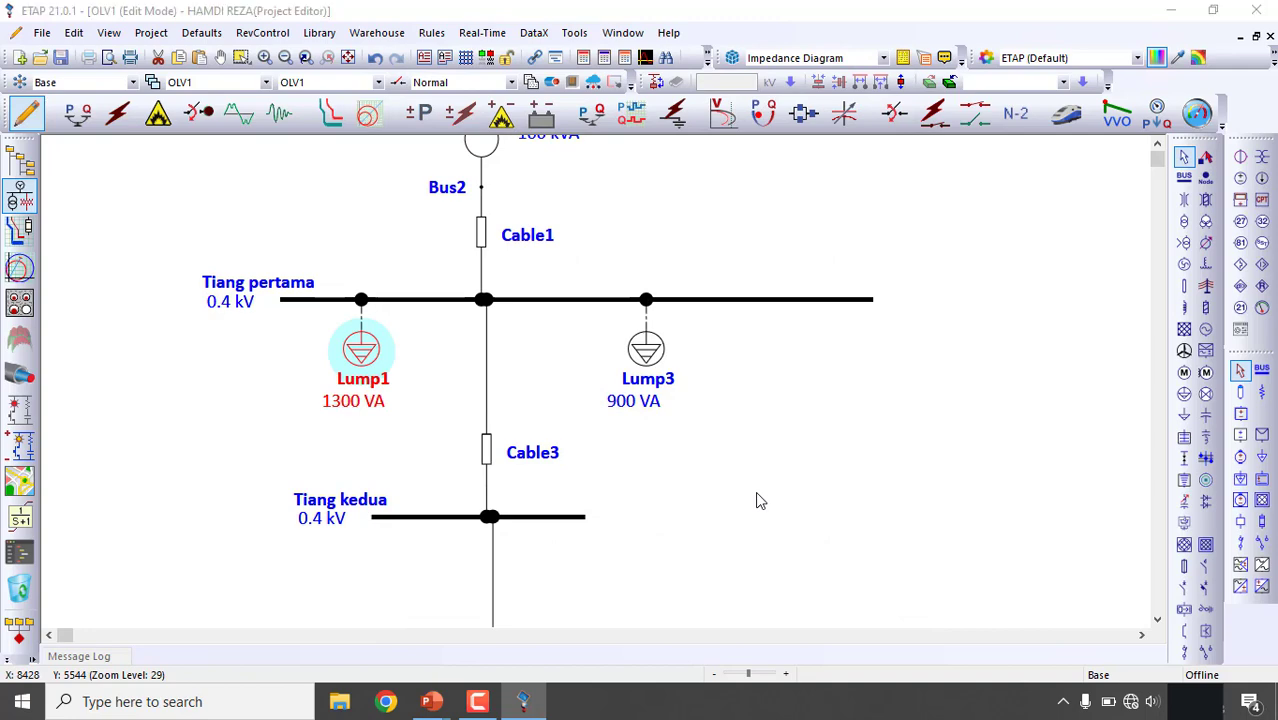
pyautogui.write('Phasa R')
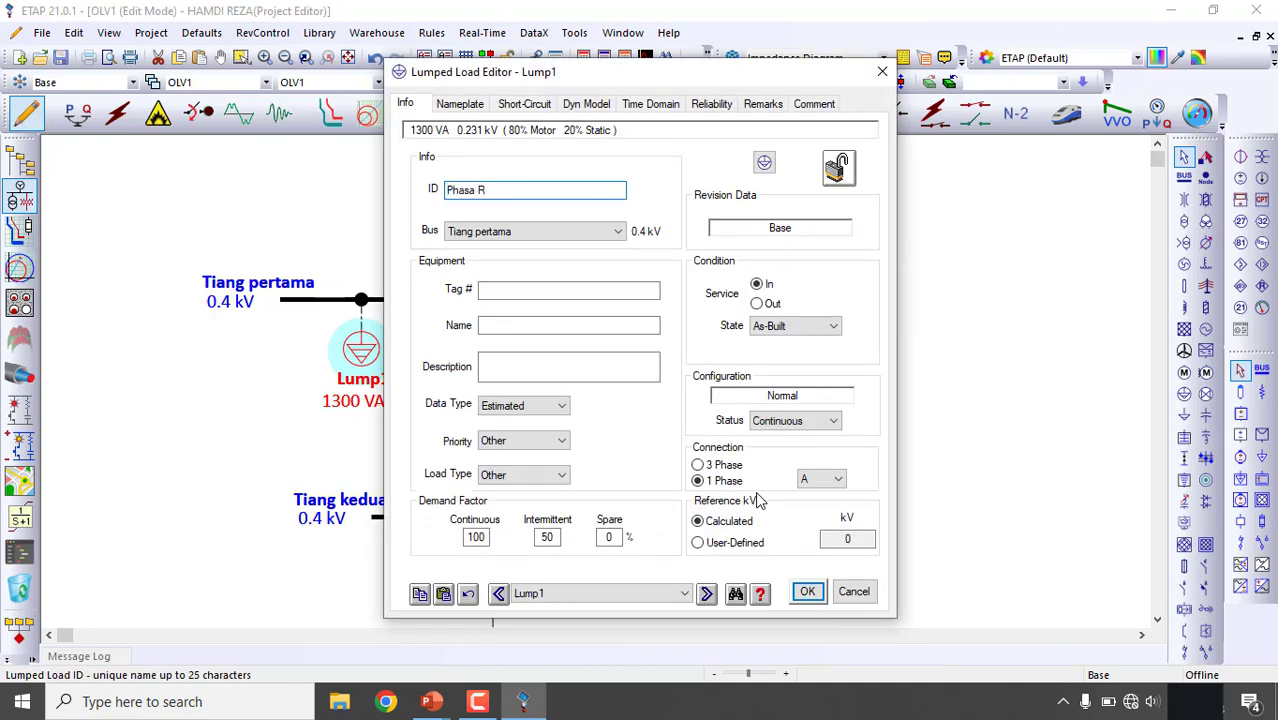
pyautogui.press('Return')
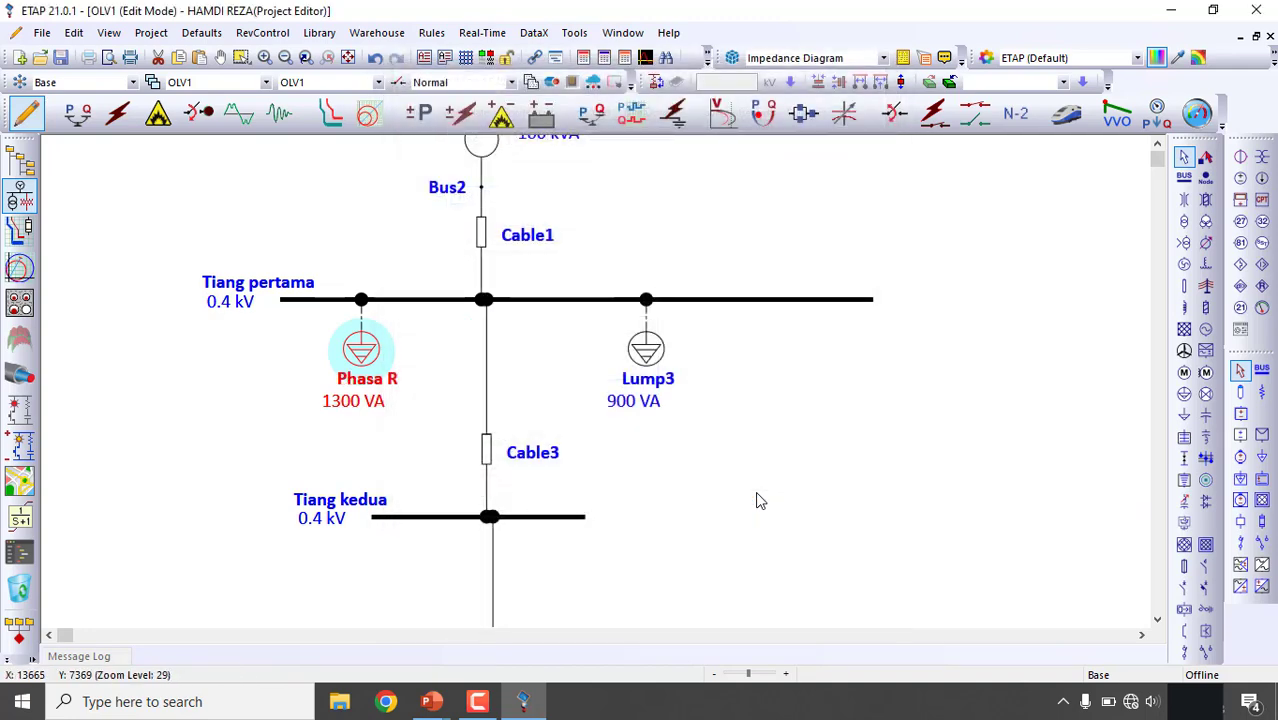
# - Rename the 900 VA load Lump3 to Phasa S
pyautogui.click(647, 352)
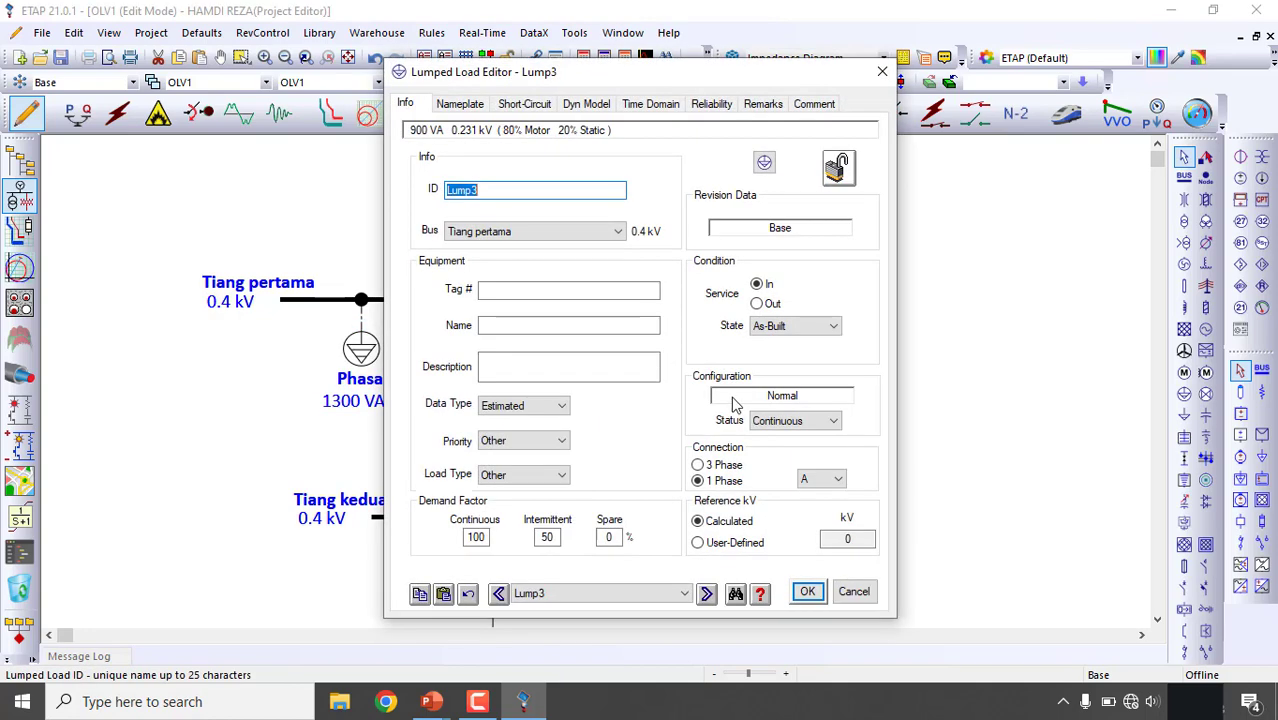
pyautogui.write('Phasa')
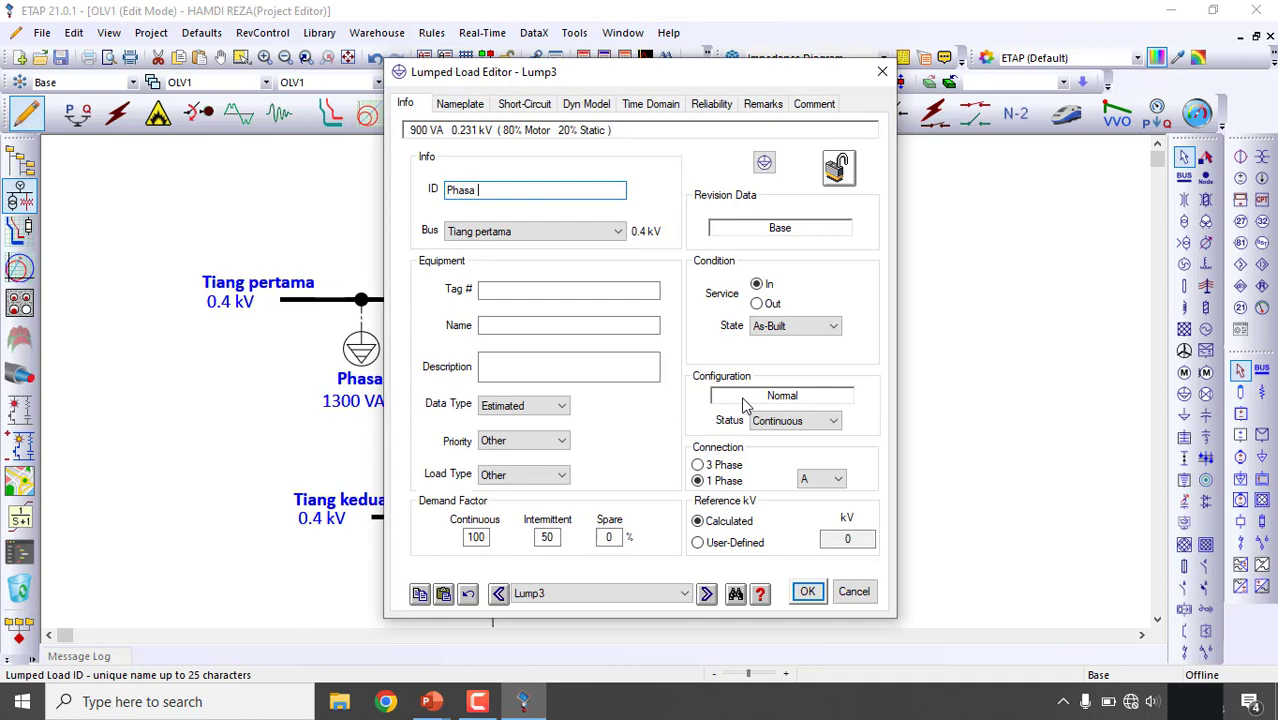
pyautogui.press('Return')
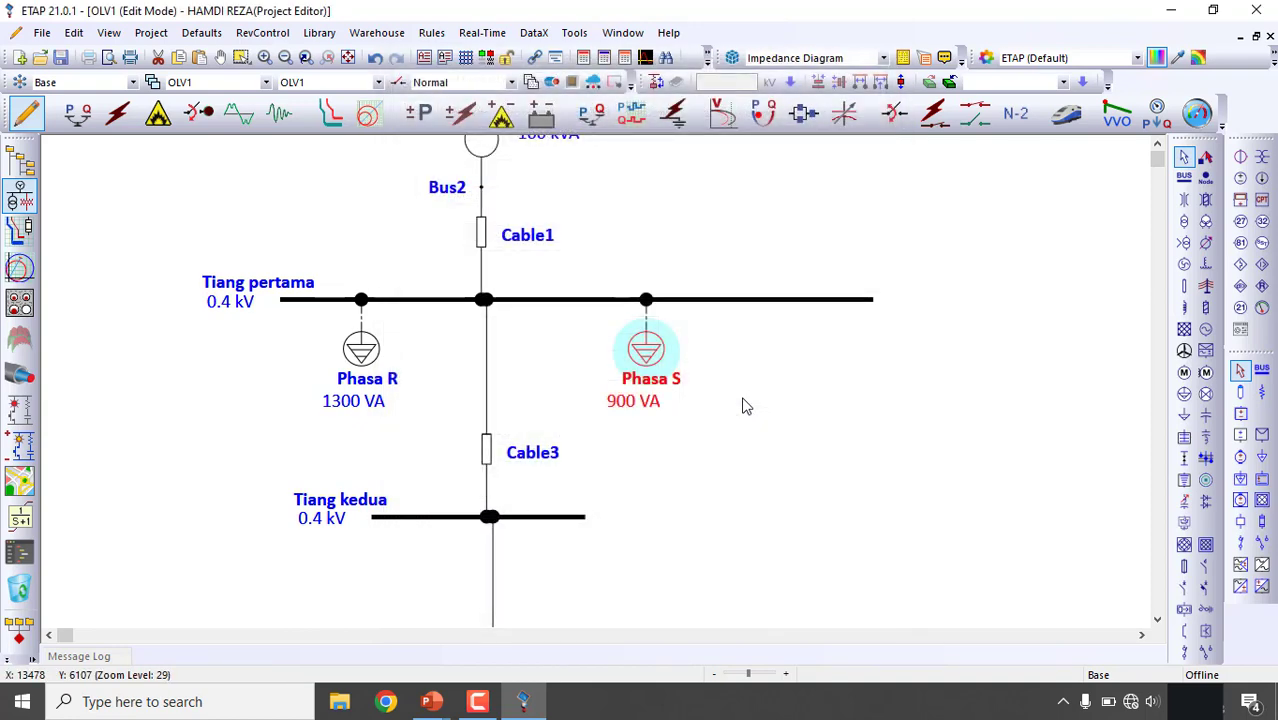
# - Paste another copy of the 1300 VA load and connect it near the right end of the Tiang pertama bus
pyautogui.click(745, 405)
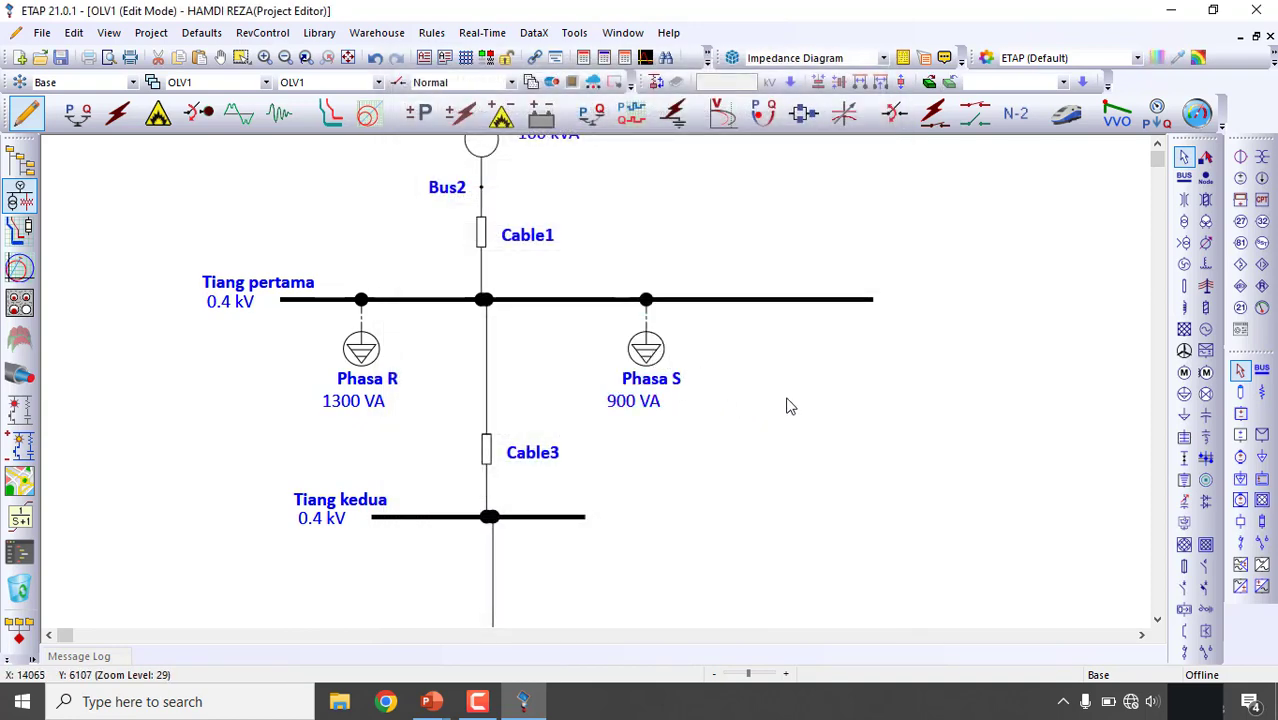
pyautogui.hotkey('ctrl', 'v')
pyautogui.moveTo(787, 395); pyautogui.dragTo(797, 301)
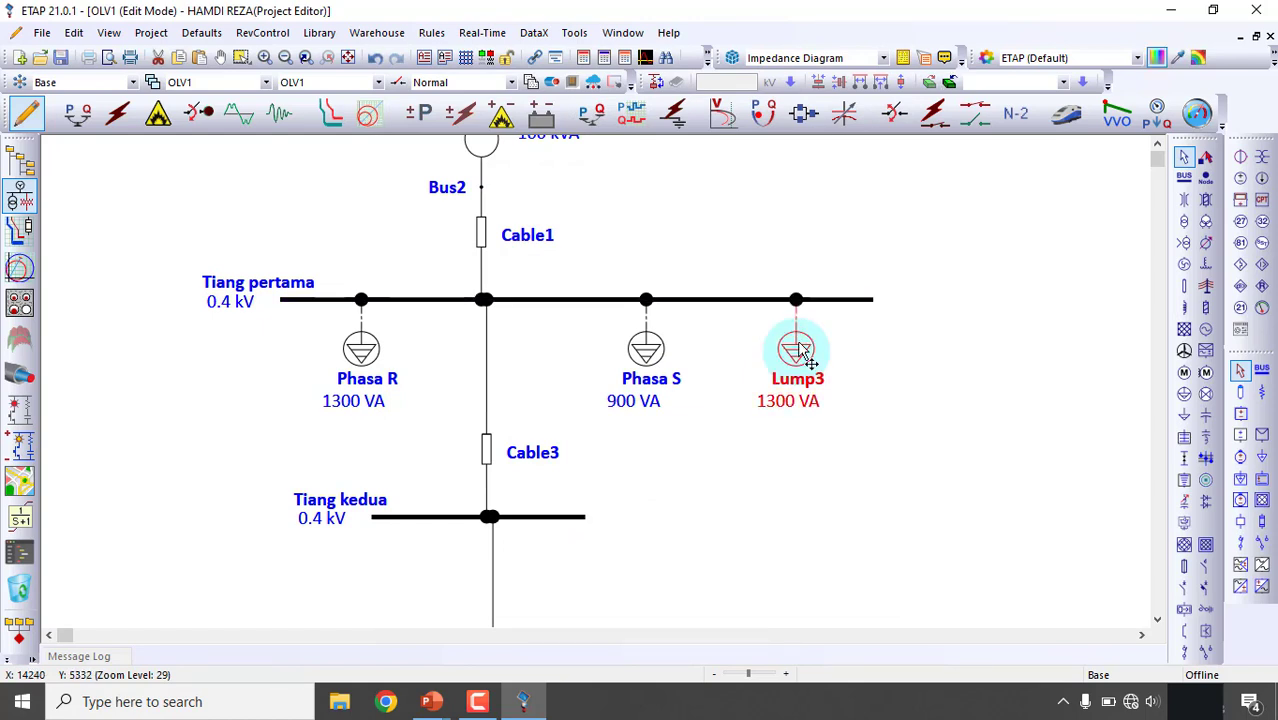
pyautogui.doubleClick(806, 354)
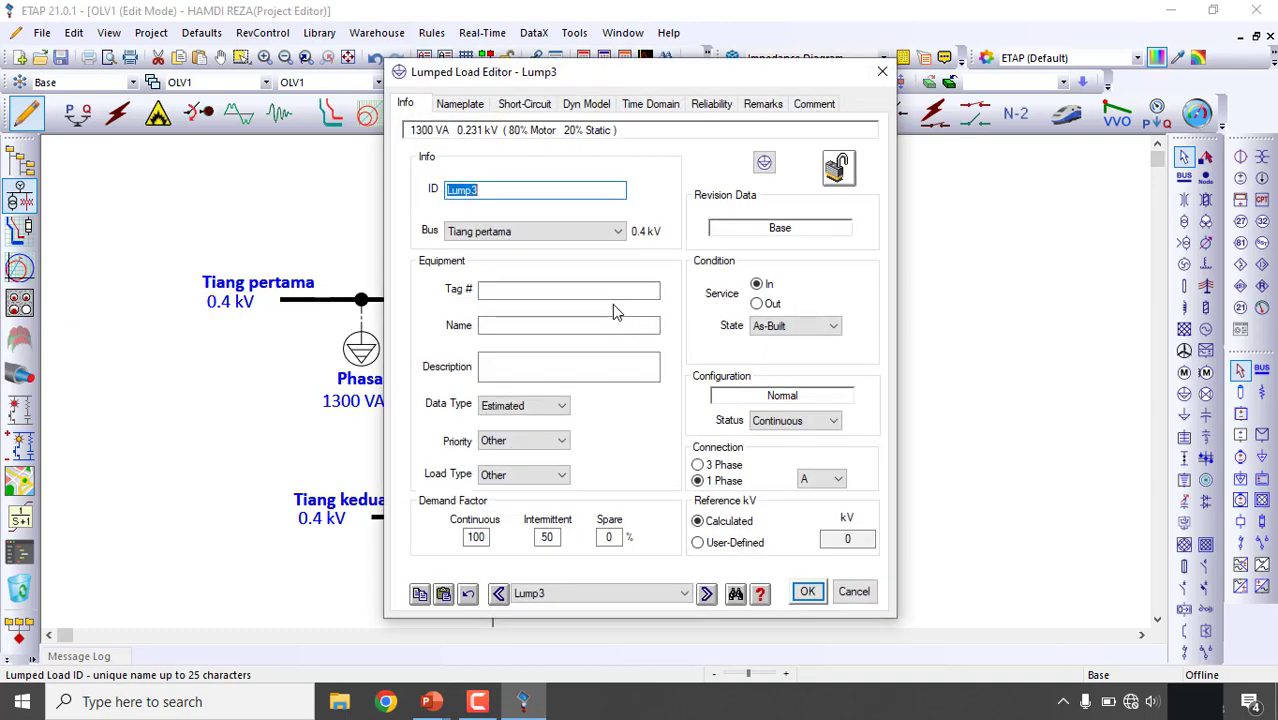
pyautogui.click(819, 484)
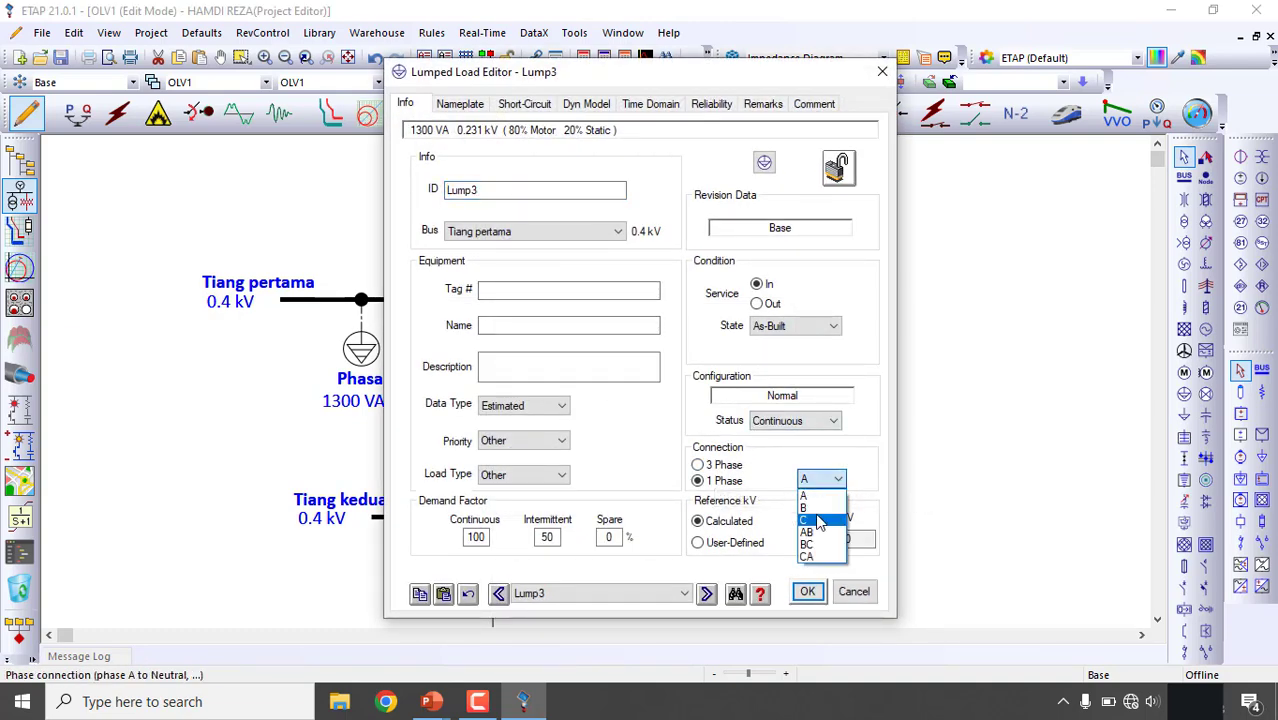
pyautogui.click(865, 602)
pyautogui.click(860, 596)
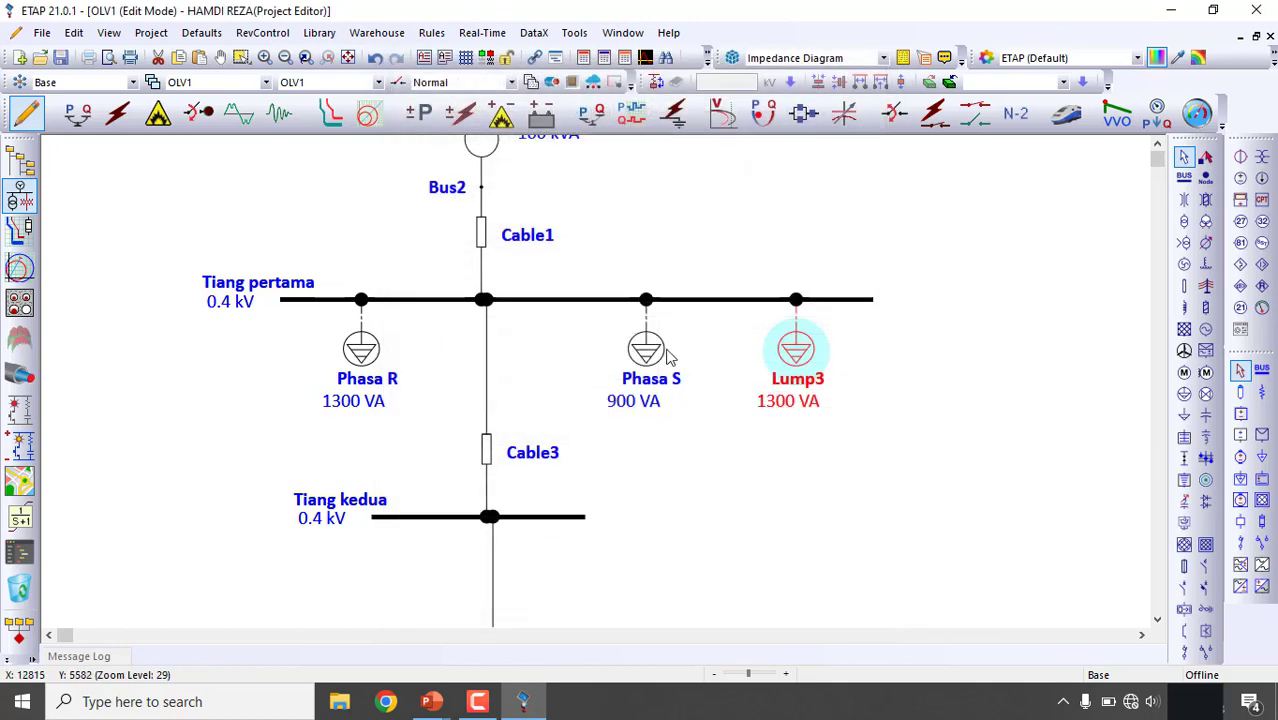
# - Set the single-phase connection of the Phasa S load to phase B and accept its settings
pyautogui.click(656, 350)
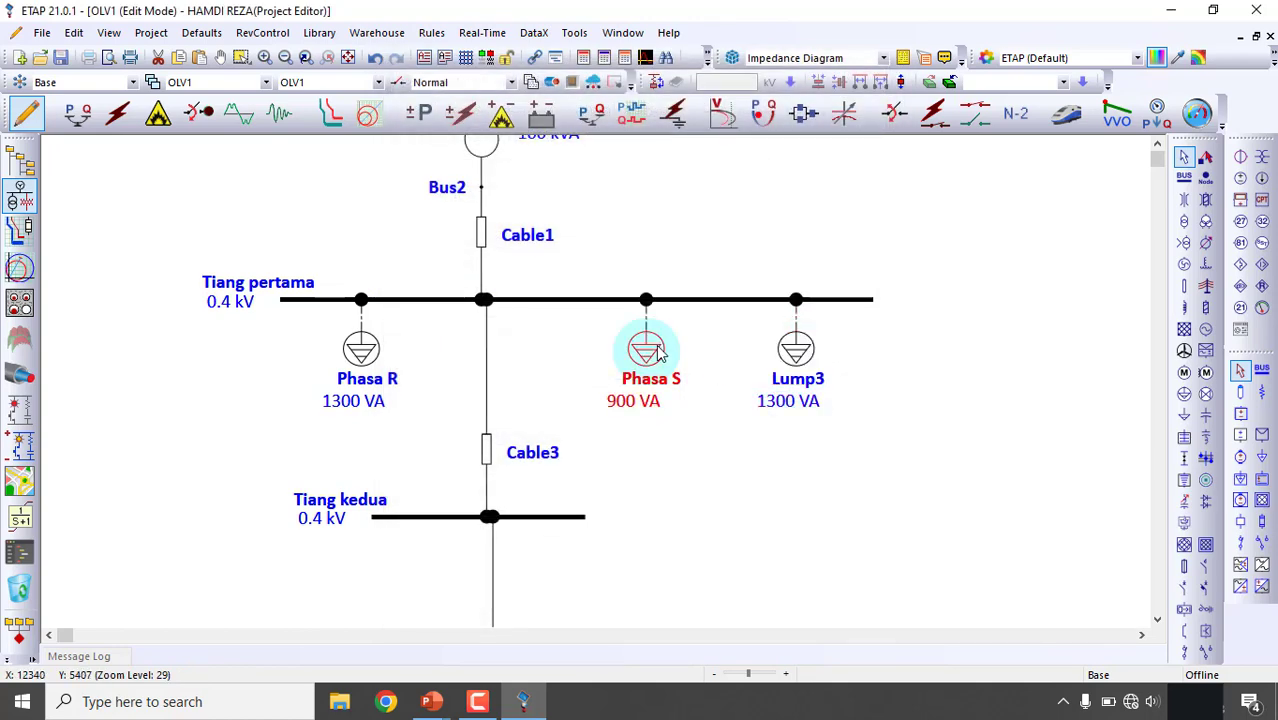
pyautogui.doubleClick(656, 350)
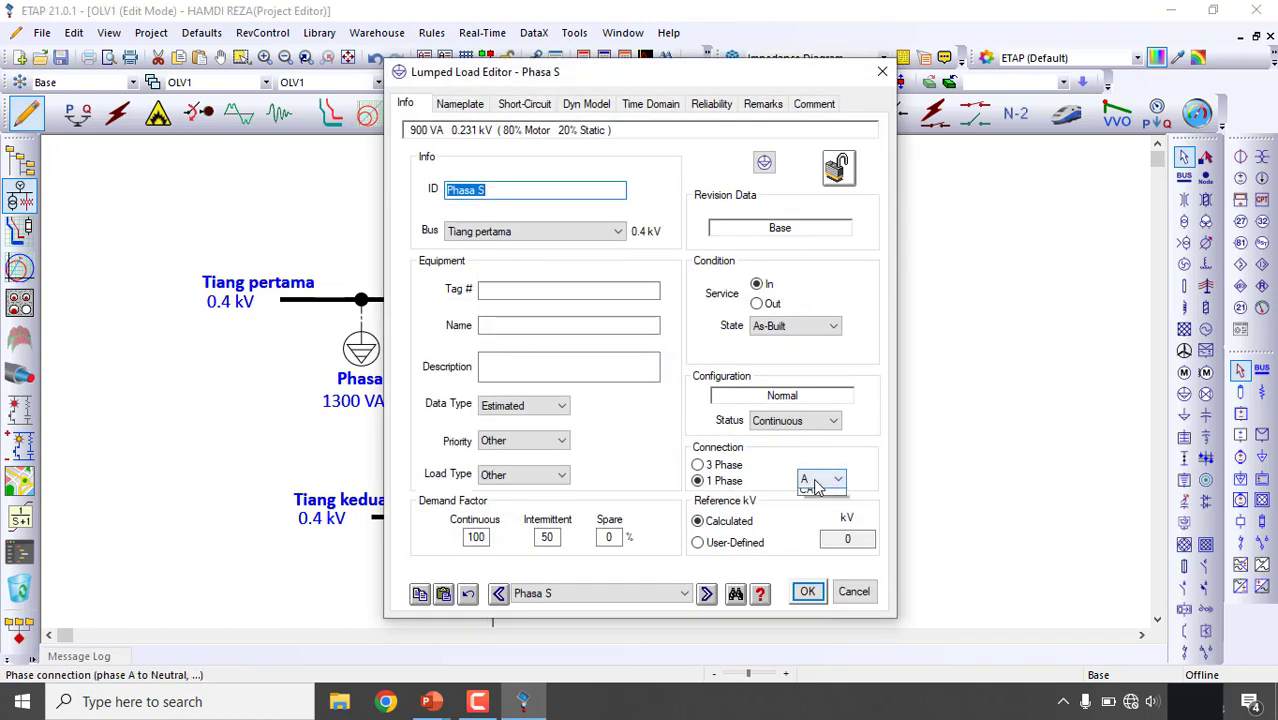
pyautogui.click(819, 481)
pyautogui.click(808, 508)
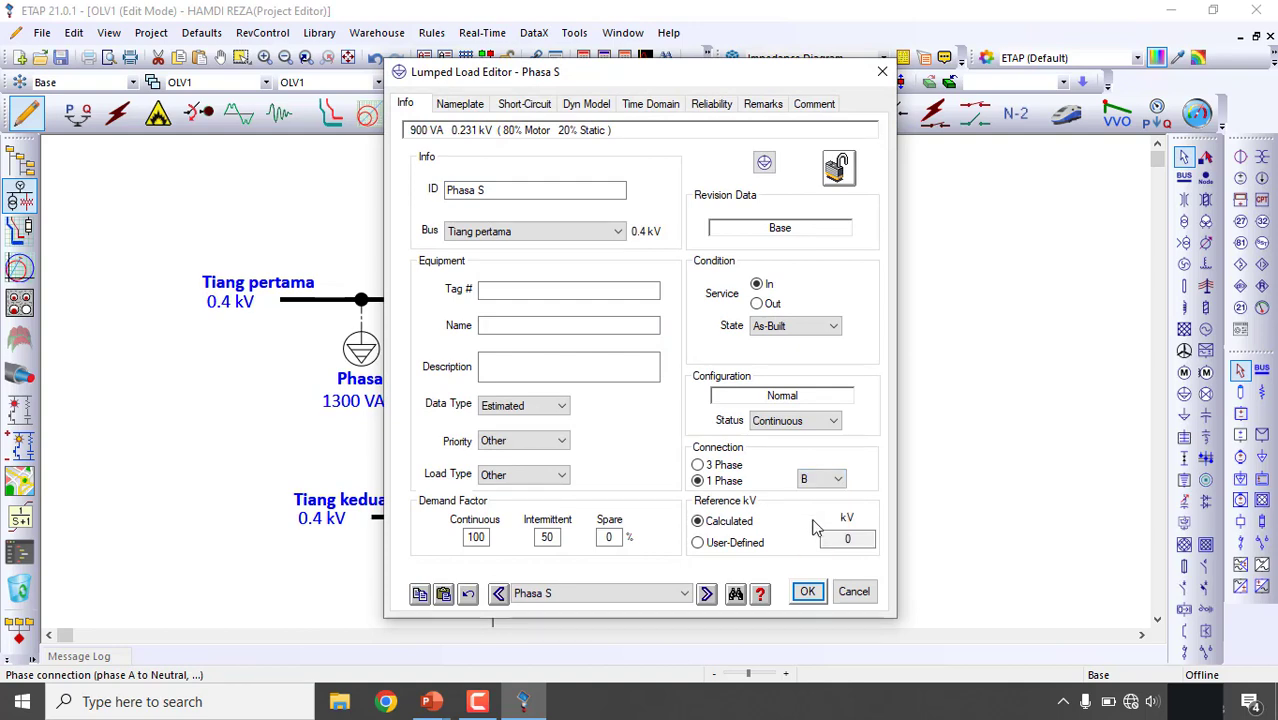
pyautogui.click(808, 592)
# - Set the single-phase connection of the new load Lump3 to phase C
pyautogui.click(797, 350)
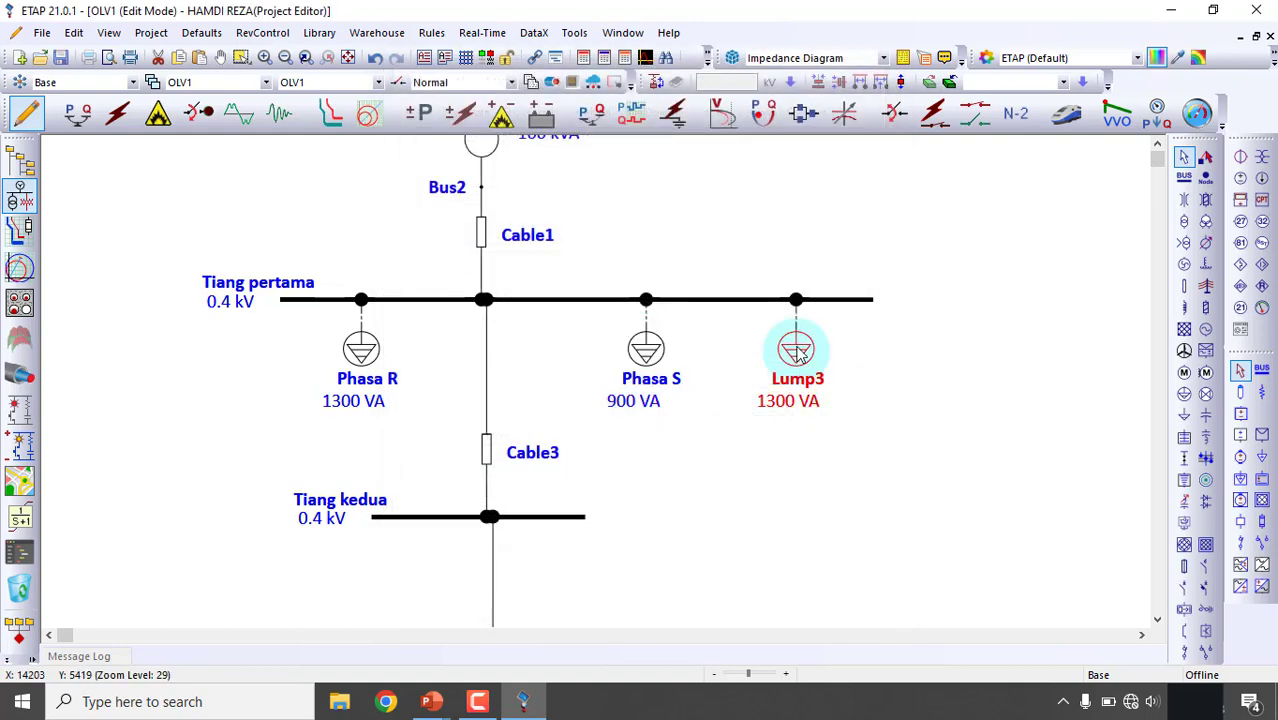
pyautogui.doubleClick(797, 350)
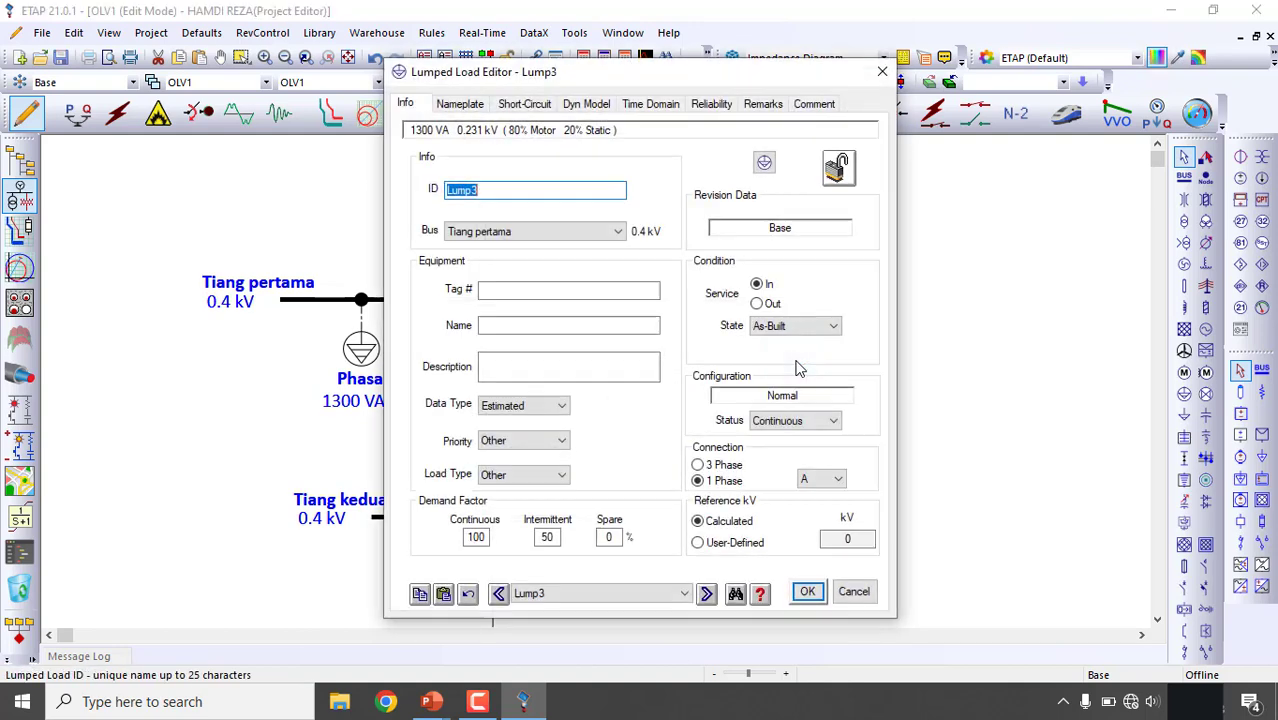
pyautogui.click(835, 480)
pyautogui.click(818, 520)
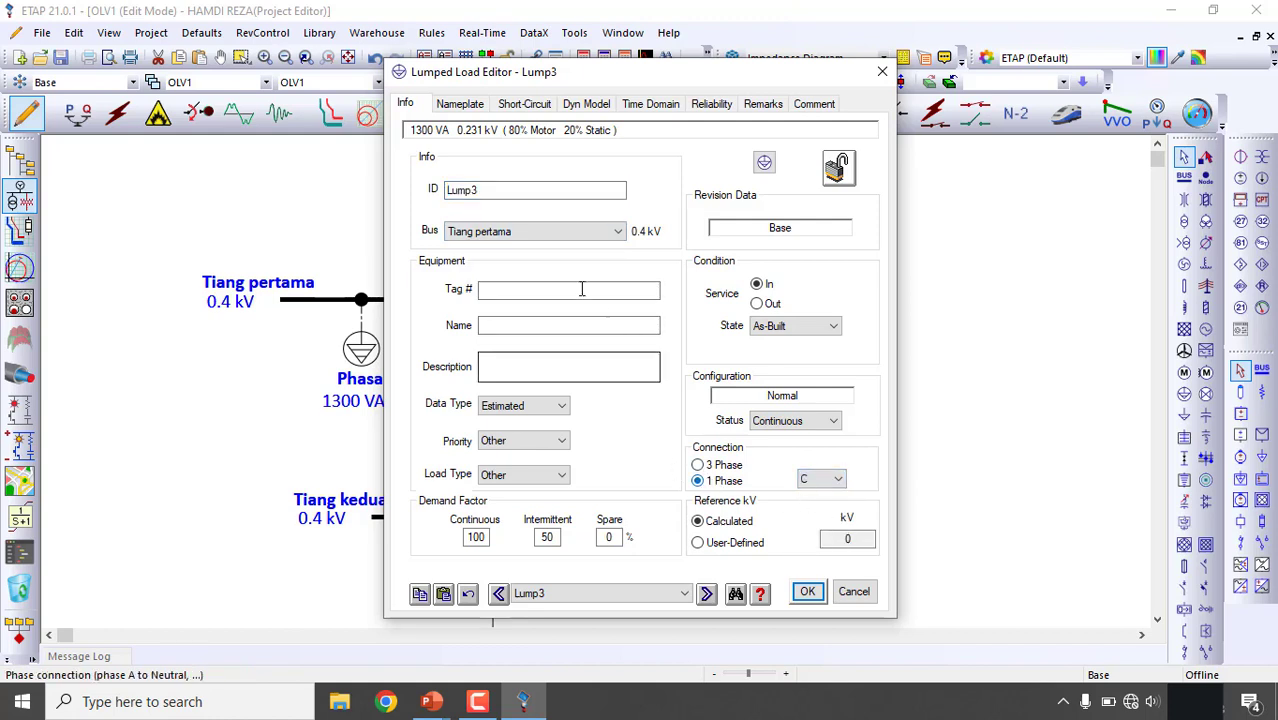
# - Rename the new load Lump3 to Phasa T, set its rating to 900 VA as on the network slide, and accept its settings
pyautogui.doubleClick(537, 189)
pyautogui.write('Phasa T')
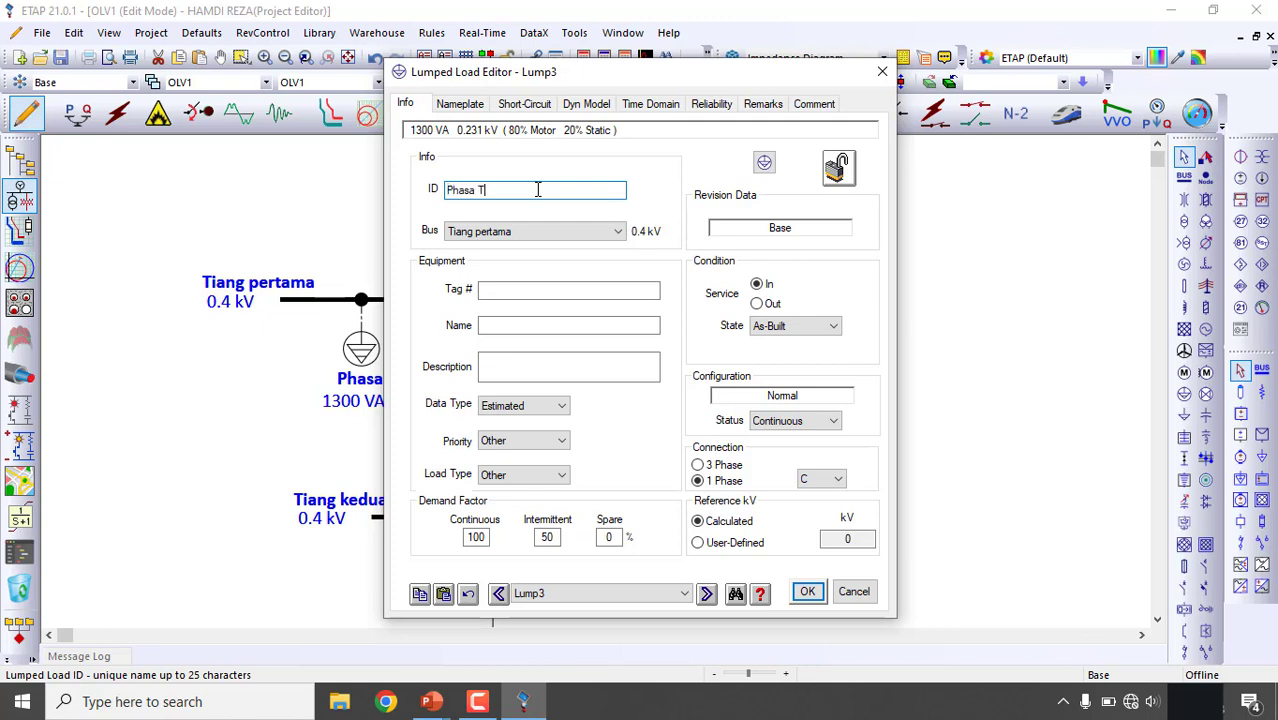
pyautogui.moveTo(430, 701)
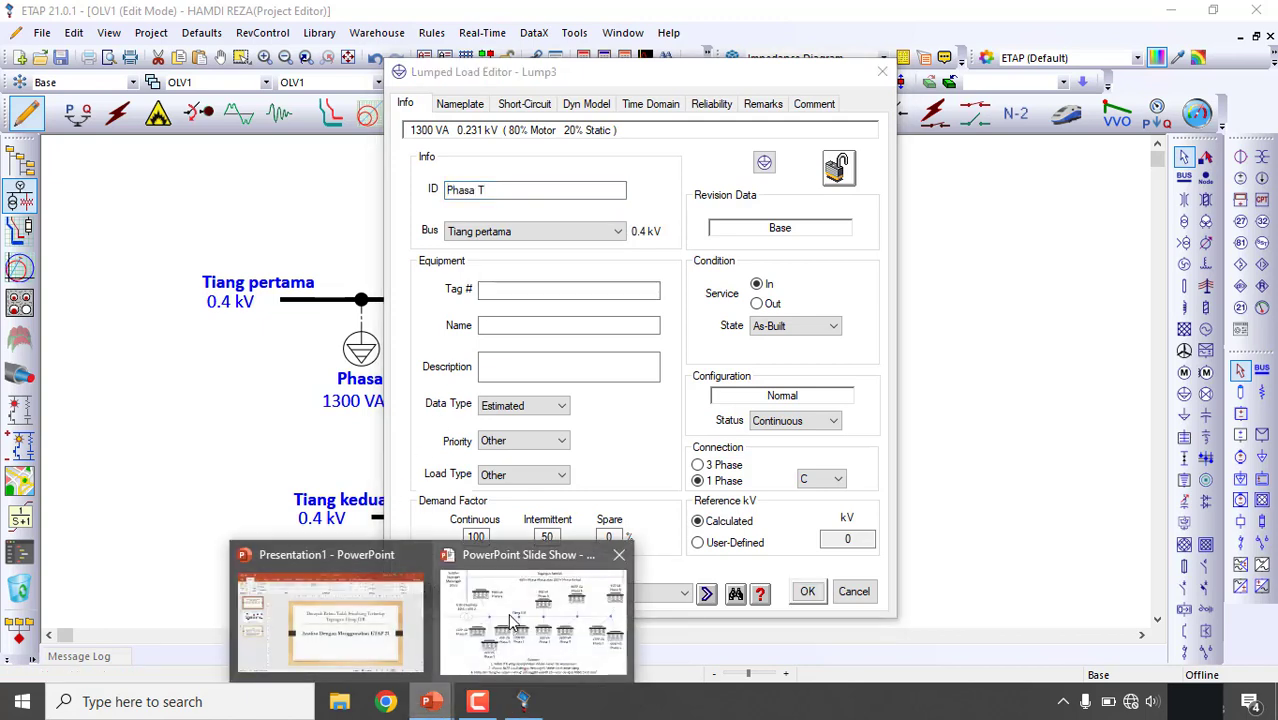
pyautogui.click(508, 613)
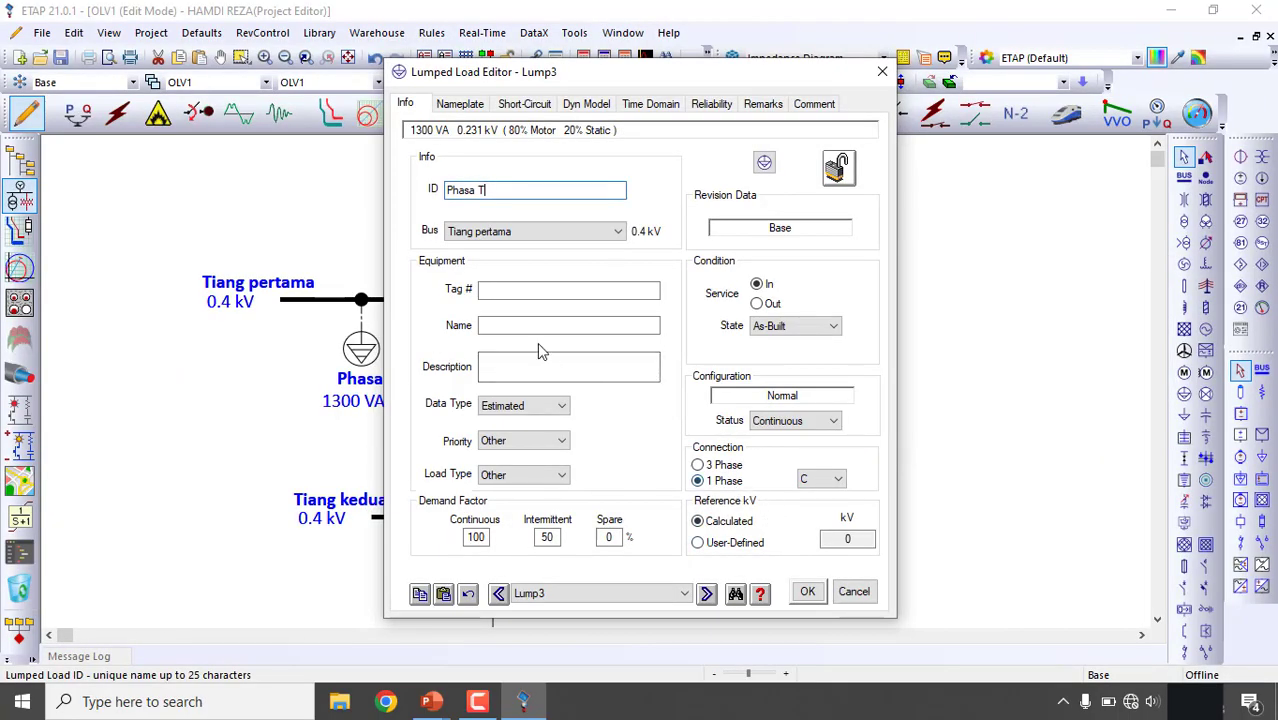
pyautogui.click(459, 104)
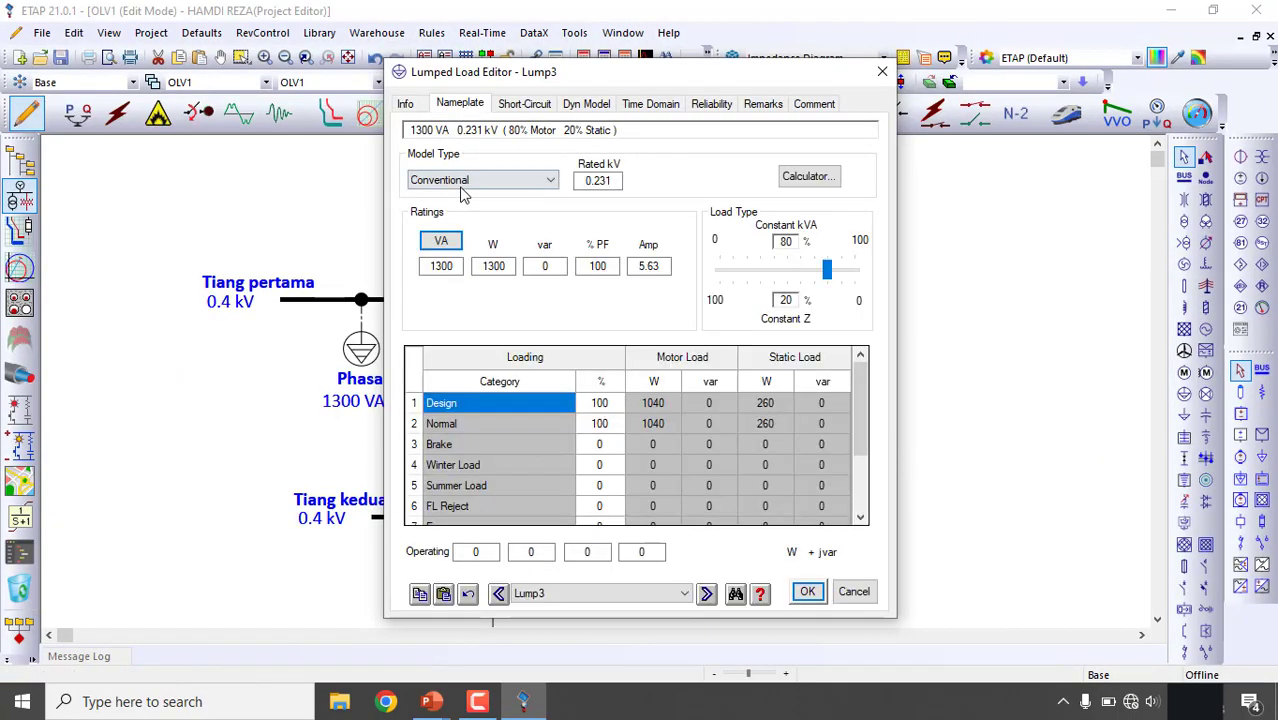
pyautogui.doubleClick(451, 265)
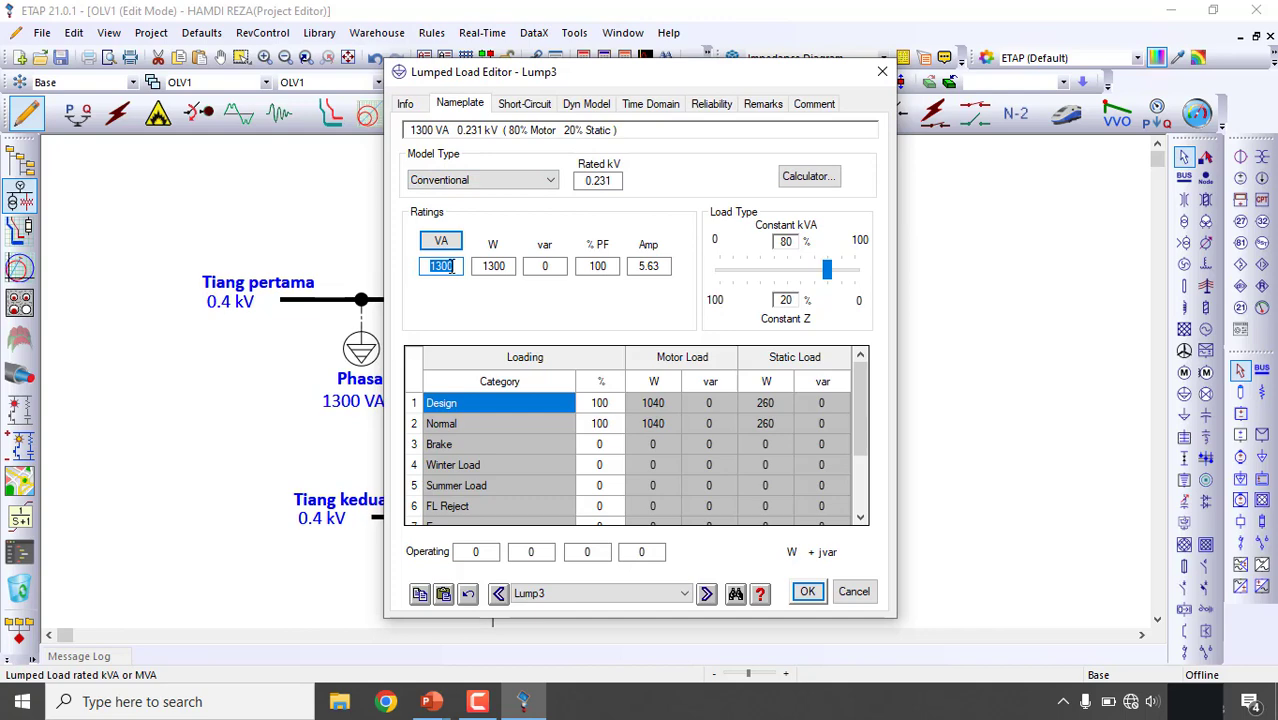
pyautogui.press('Return')
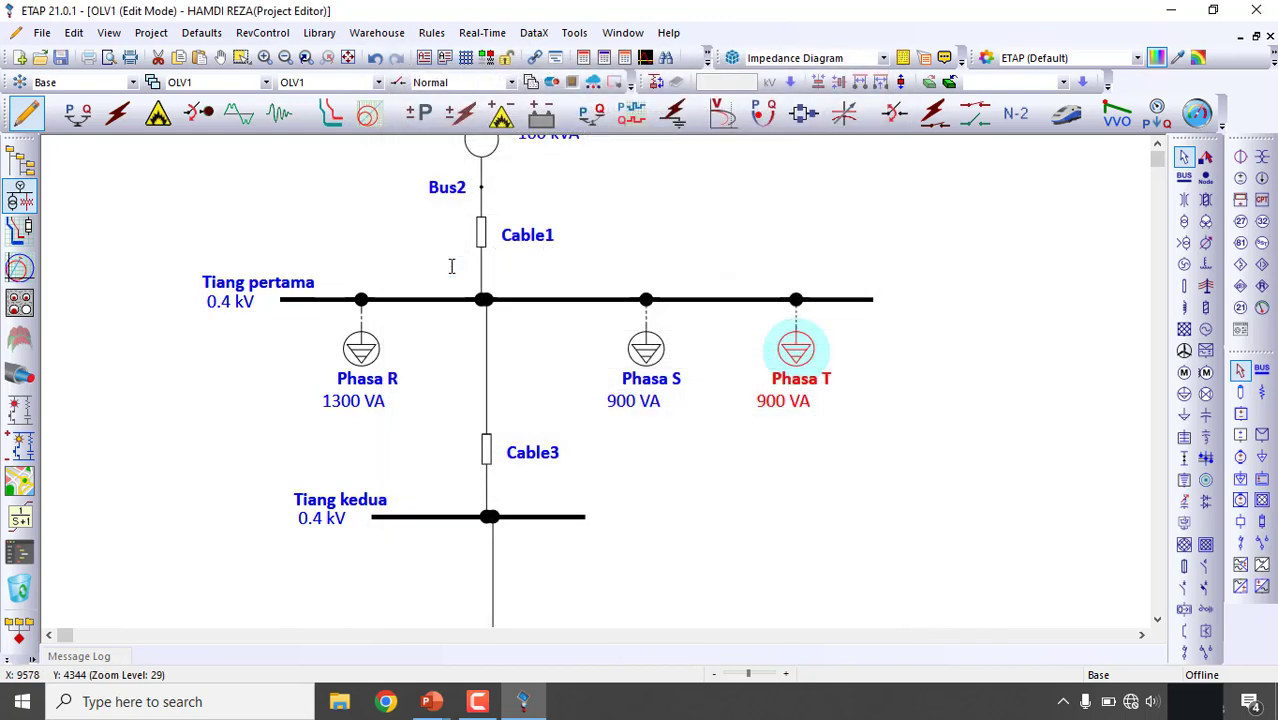
# - Check the first pole's phase S customer on the PowerPoint network slide and set the Phasa S load's rating to 3500 VA
pyautogui.click(658, 355)
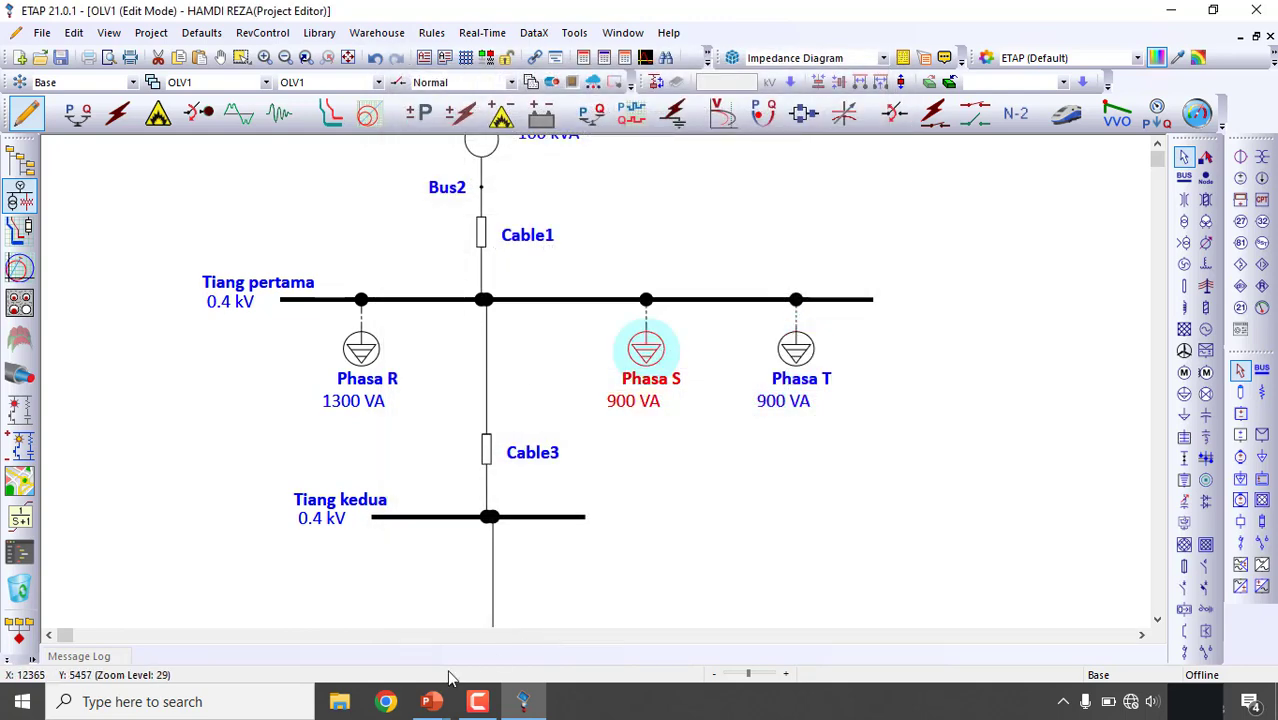
pyautogui.moveTo(431, 701)
pyautogui.click(476, 628)
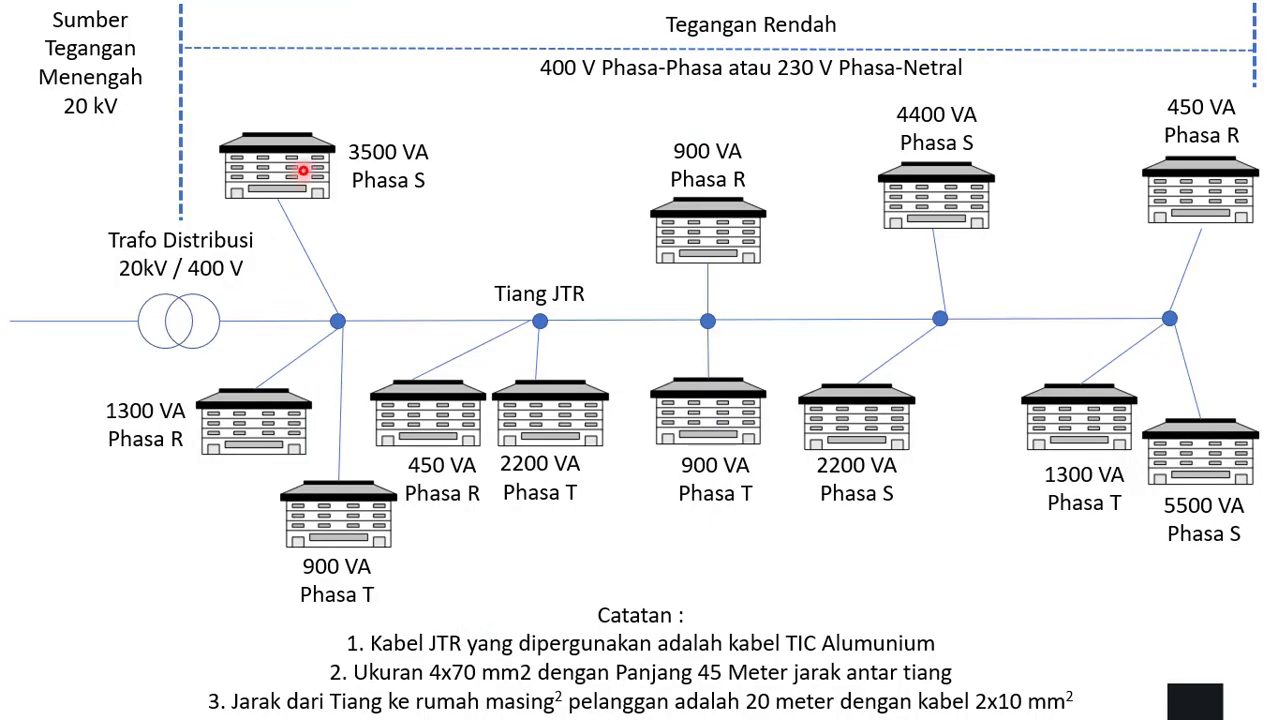
pyautogui.press('super')
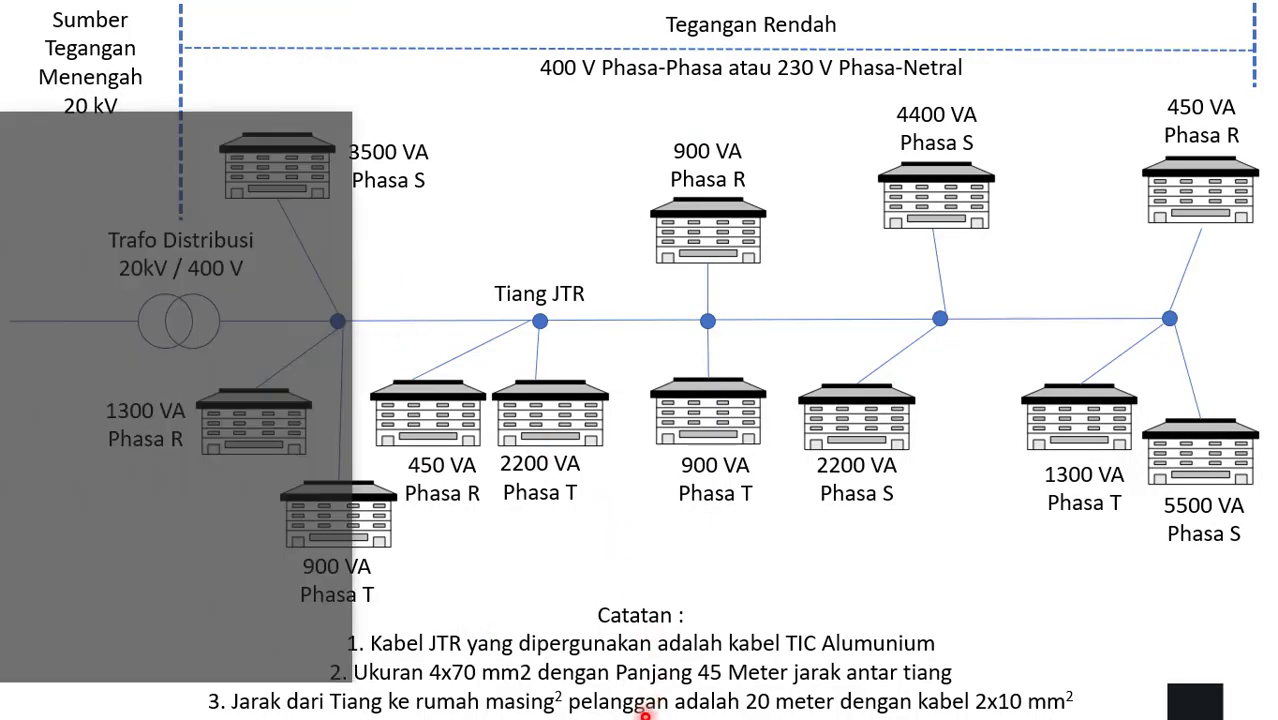
pyautogui.click(538, 706)
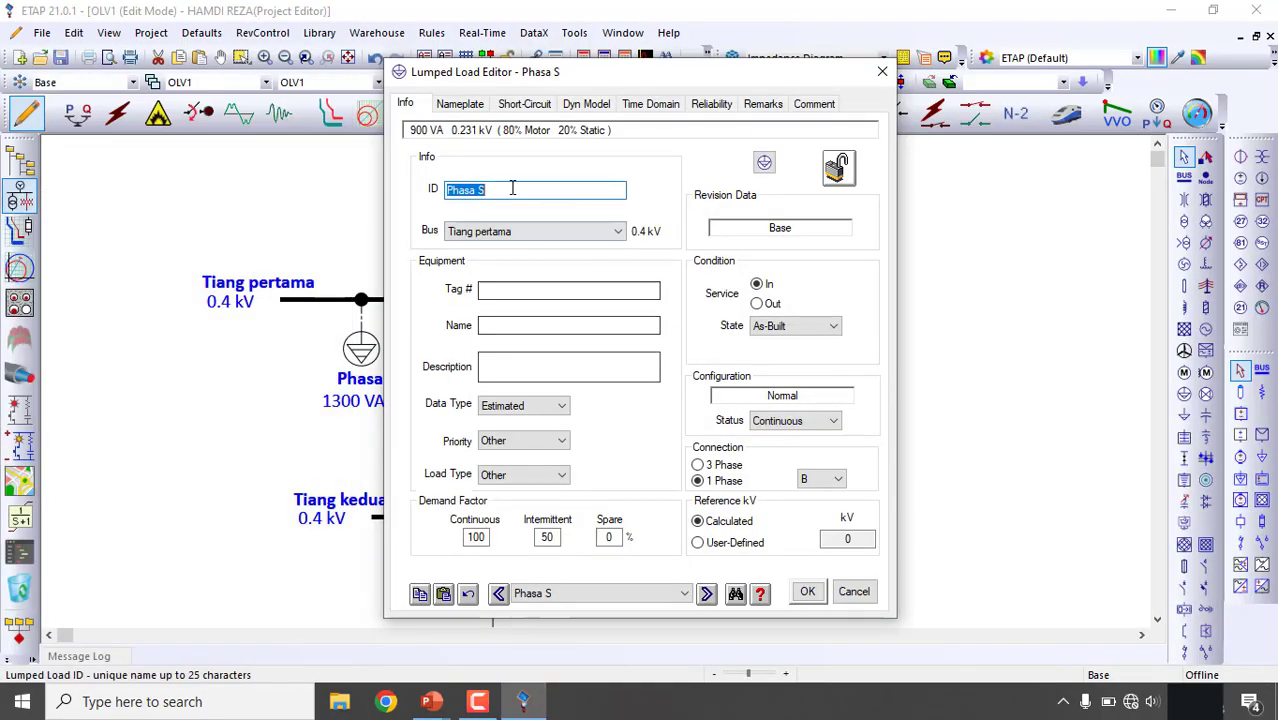
pyautogui.click(462, 104)
pyautogui.doubleClick(448, 266)
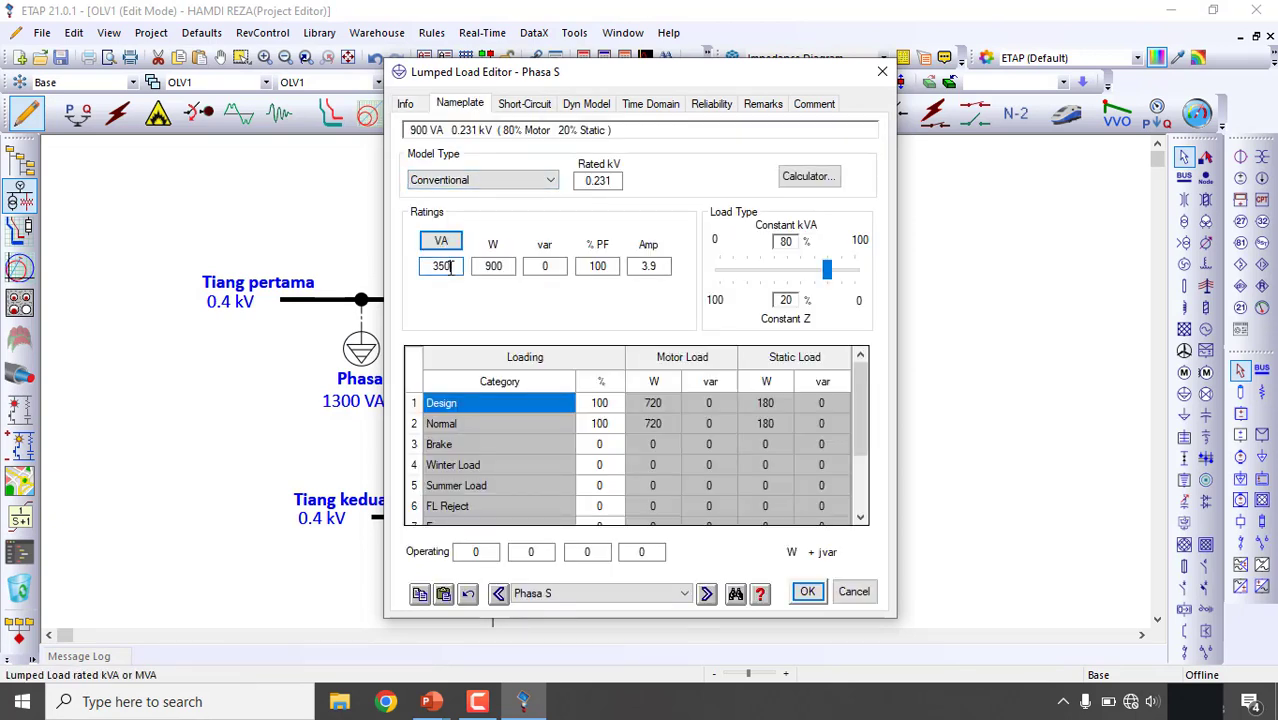
pyautogui.press('Tab')
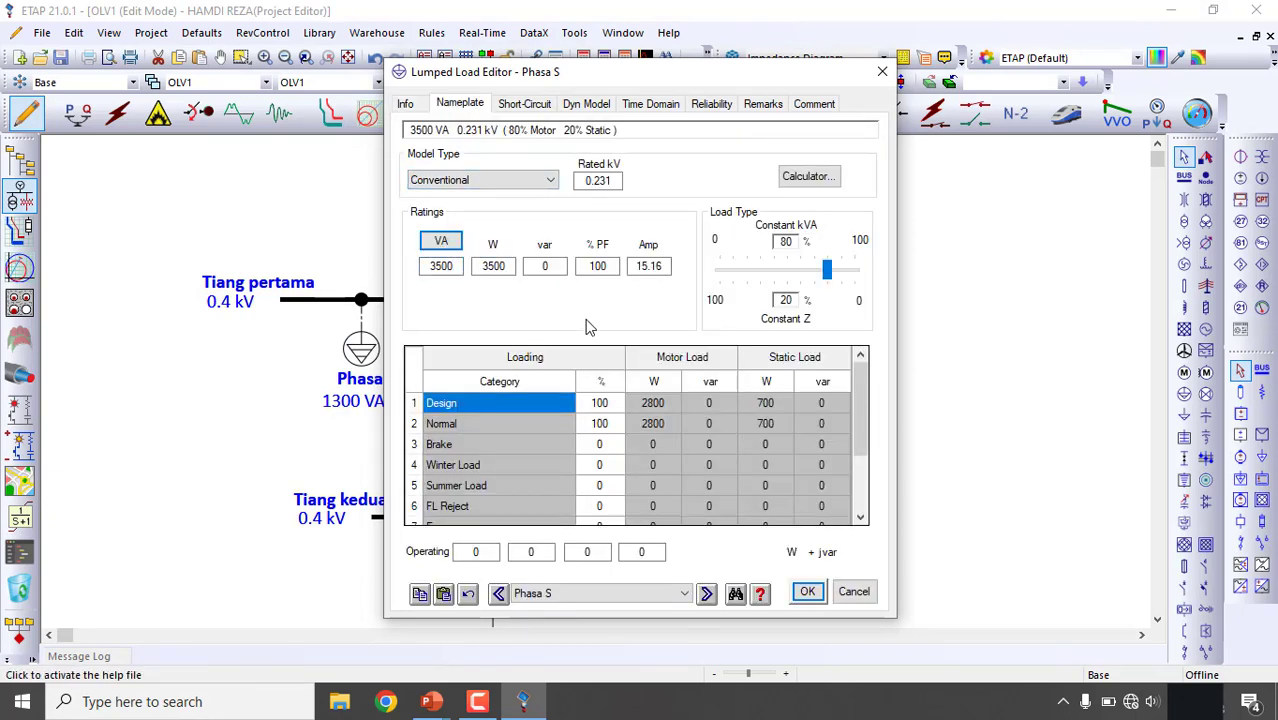
pyautogui.click(807, 591)
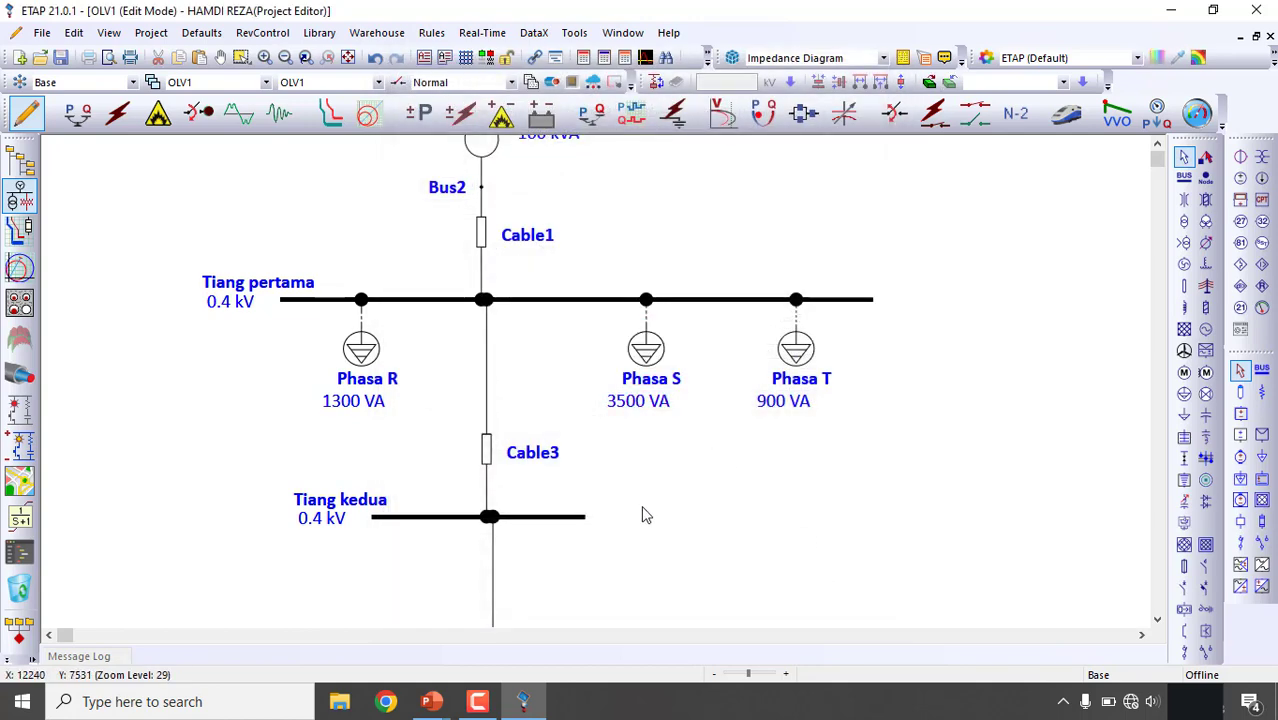
# - Lengthen the Tiang kedua bus at both ends to about the length of the Tiang pertama bus
pyautogui.click(574, 518)
pyautogui.moveTo(585, 516); pyautogui.dragTo(861, 529)
pyautogui.moveTo(365, 516); pyautogui.dragTo(269, 516)
pyautogui.click(385, 565)
pyautogui.scroll(-2, 388, 567)
pyautogui.scroll(-2, 386, 563)
pyautogui.scroll(-3, 386, 563)
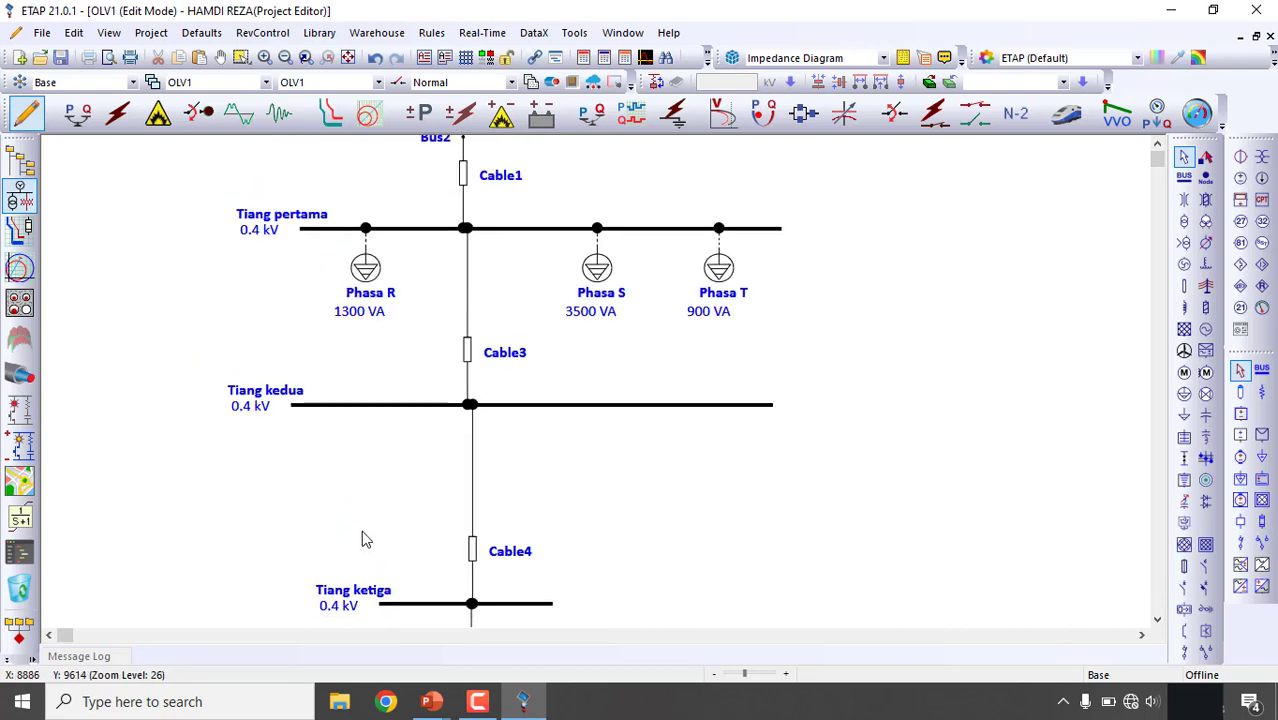
# - Check the second pole's customers on the PowerPoint network slide, paste a copy of the Phasa R load and connect it to the Tiang kedua bus's left half
pyautogui.moveTo(430, 701)
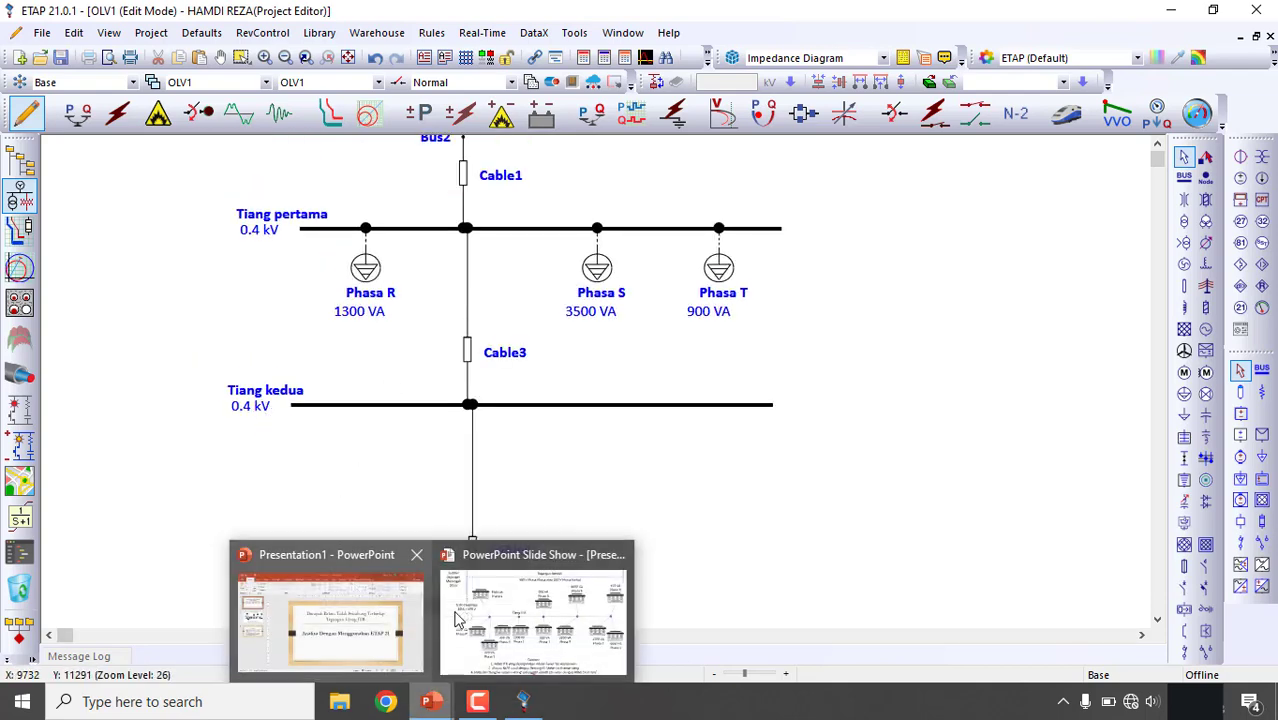
pyautogui.click(452, 625)
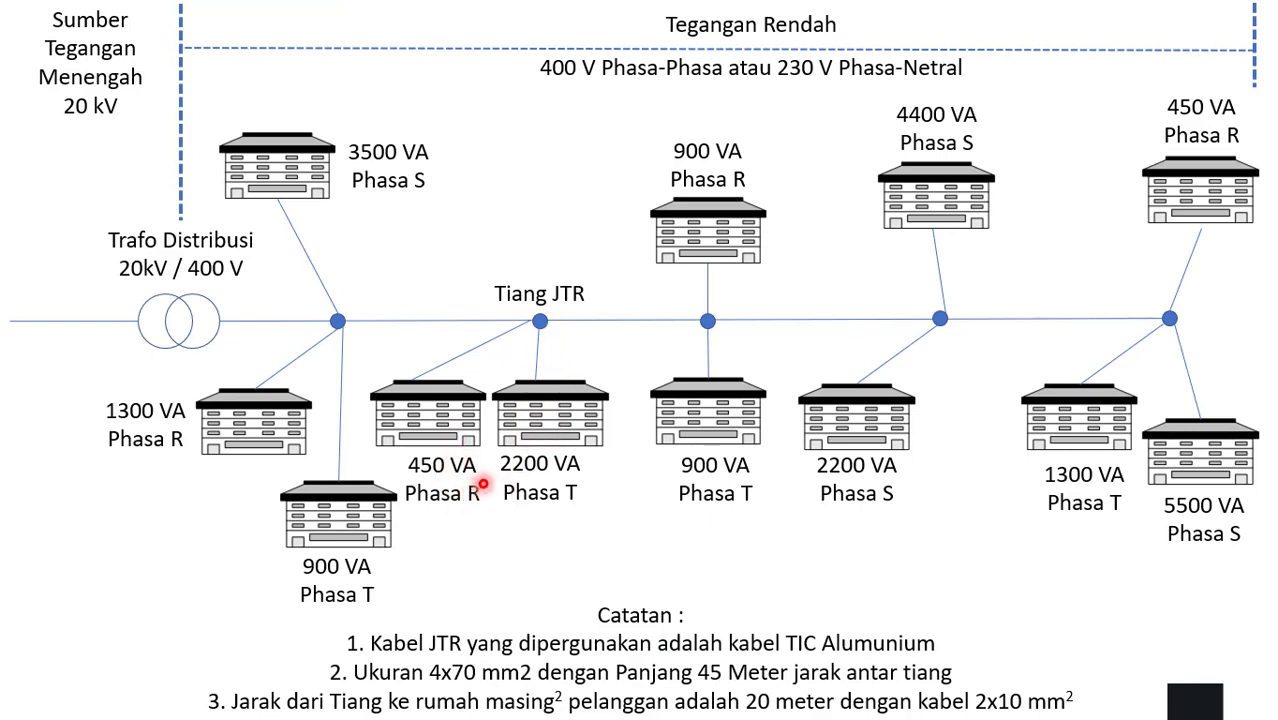
pyautogui.press('super')
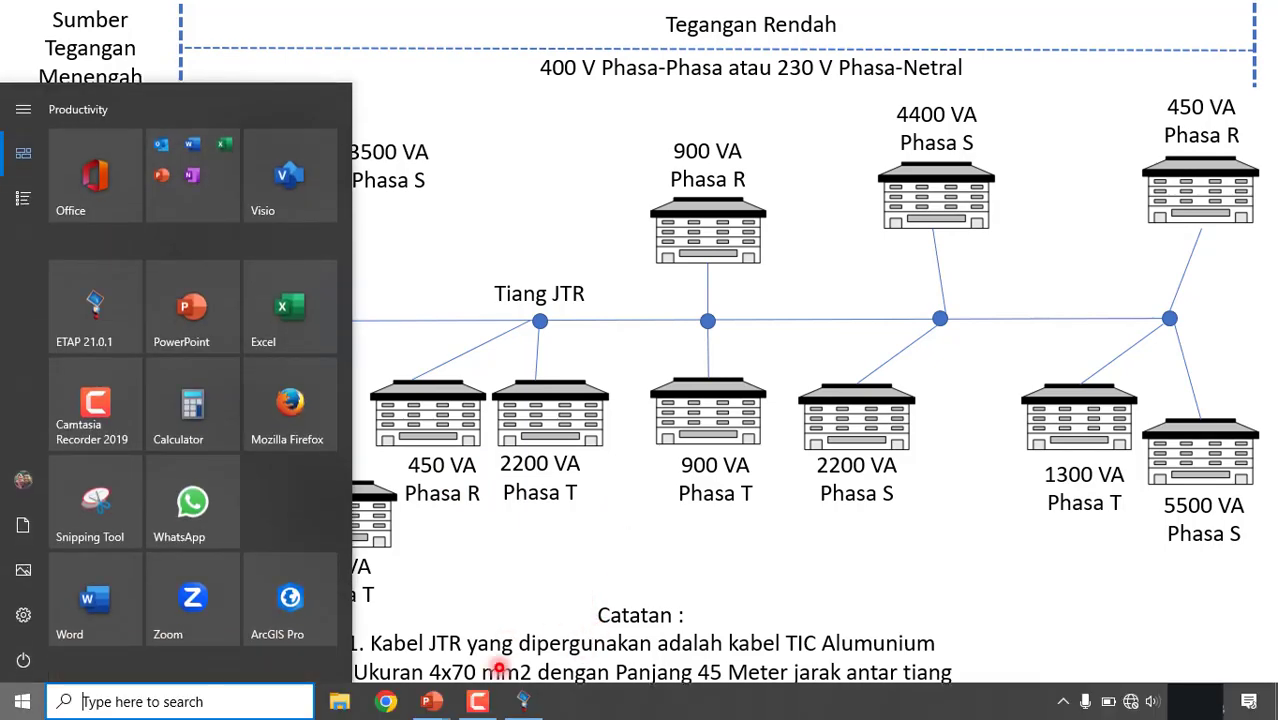
pyautogui.click(523, 701)
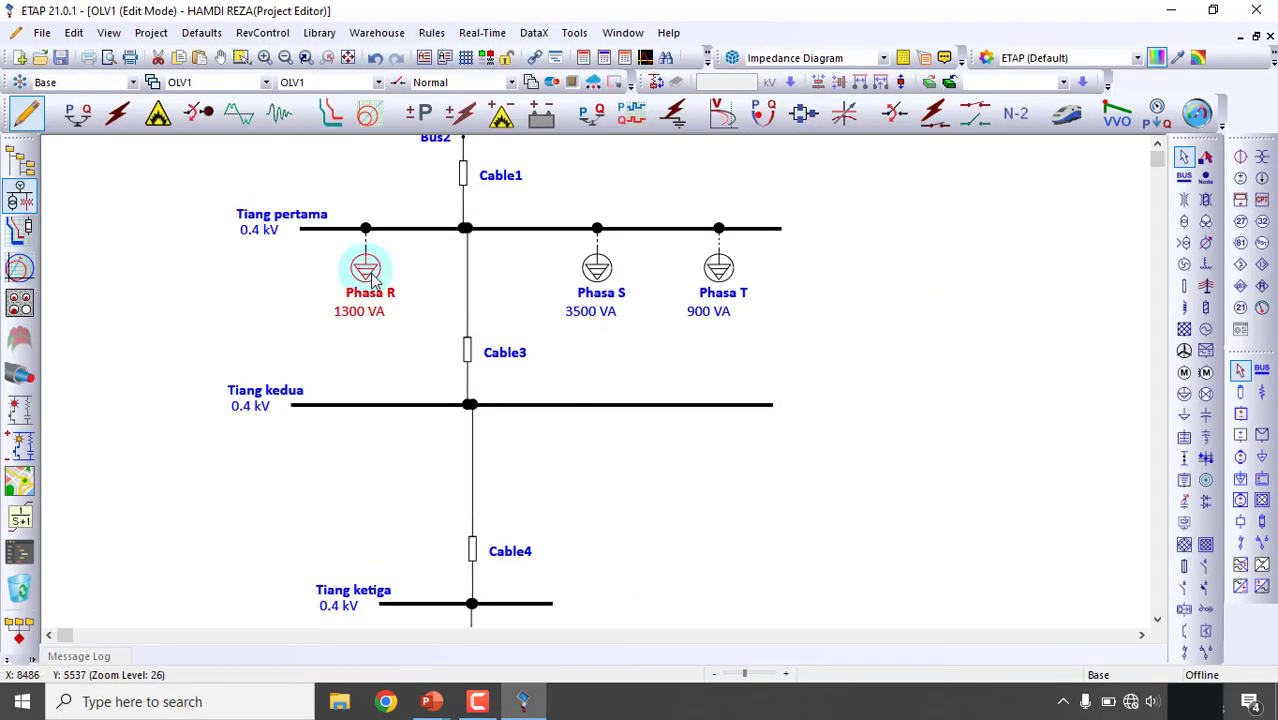
pyautogui.hotkey('ctrl', 'v')
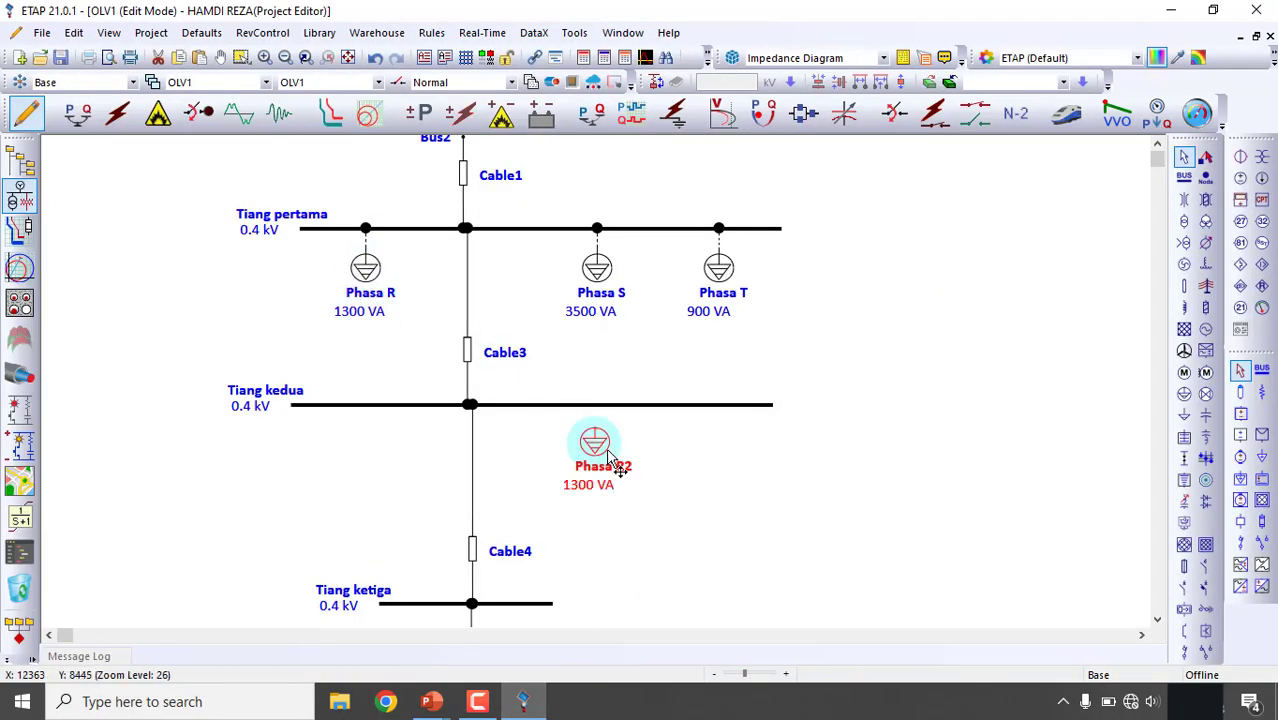
pyautogui.click(372, 439)
pyautogui.moveTo(366, 424); pyautogui.dragTo(366, 406)
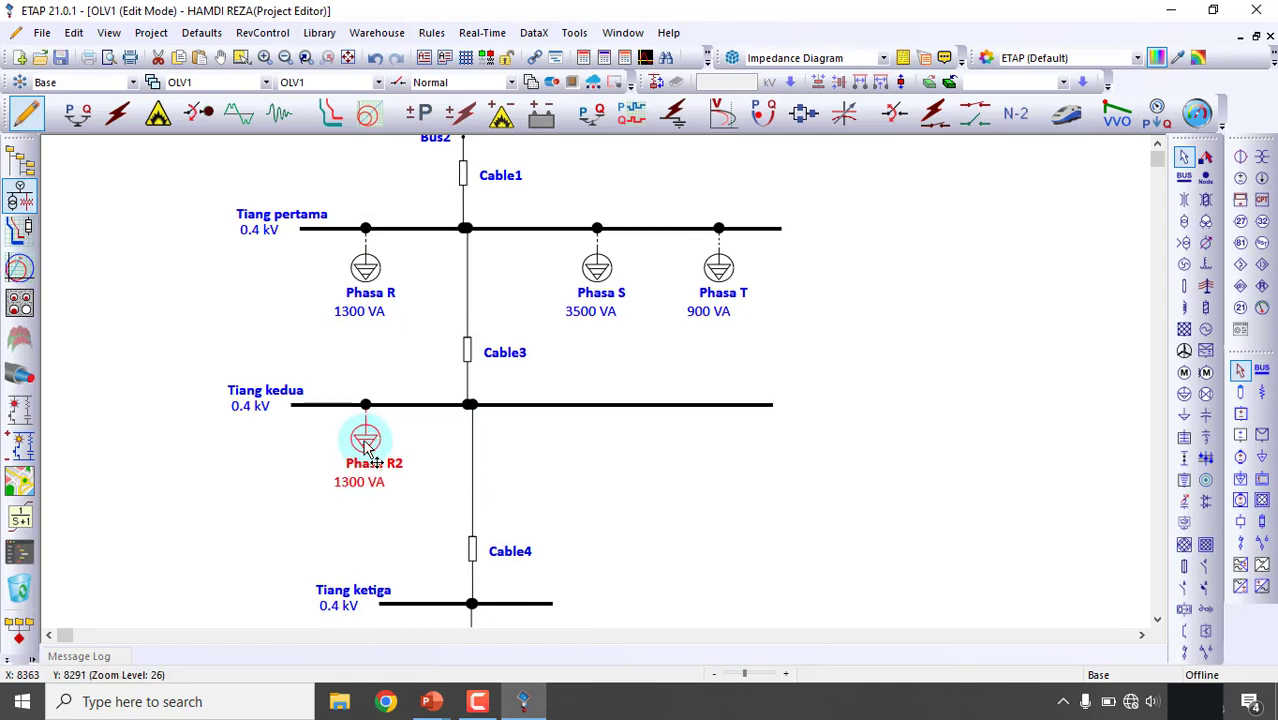
# - Set the rating of the copied load Phasa R2 to 450 VA and accept its settings
pyautogui.doubleClick(381, 447)
pyautogui.click(462, 105)
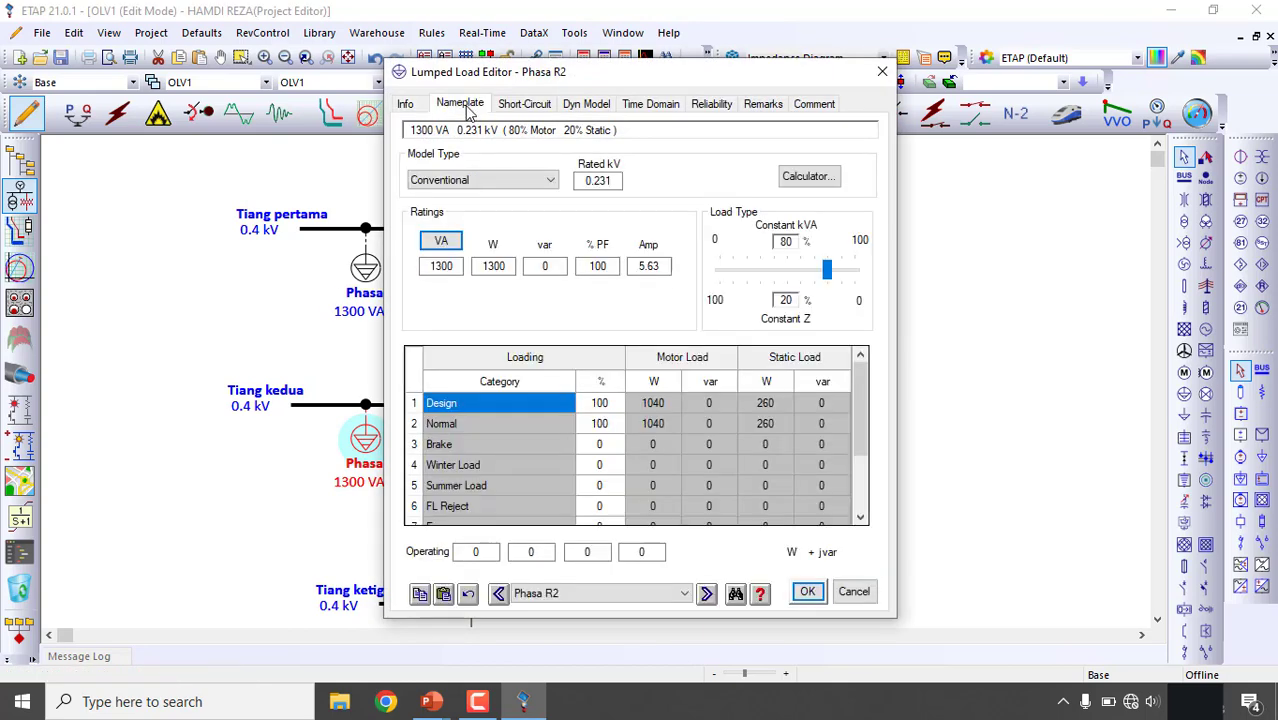
pyautogui.doubleClick(446, 270)
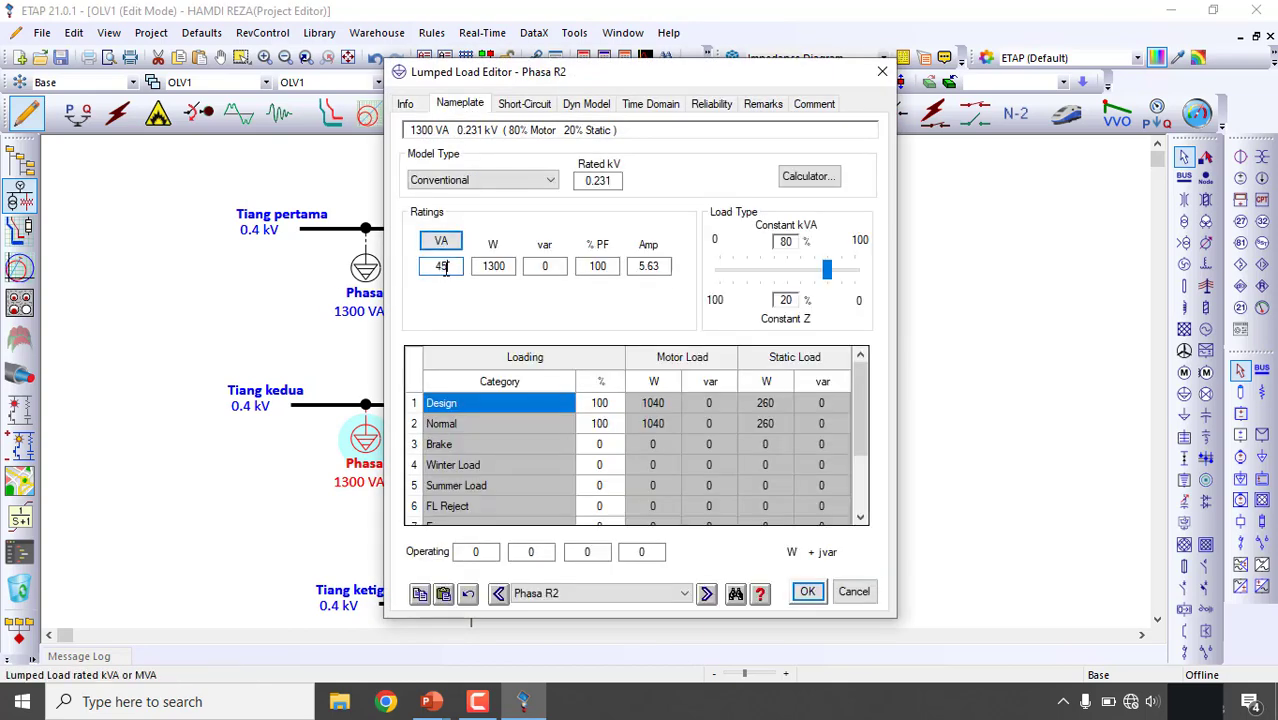
pyautogui.click(499, 294)
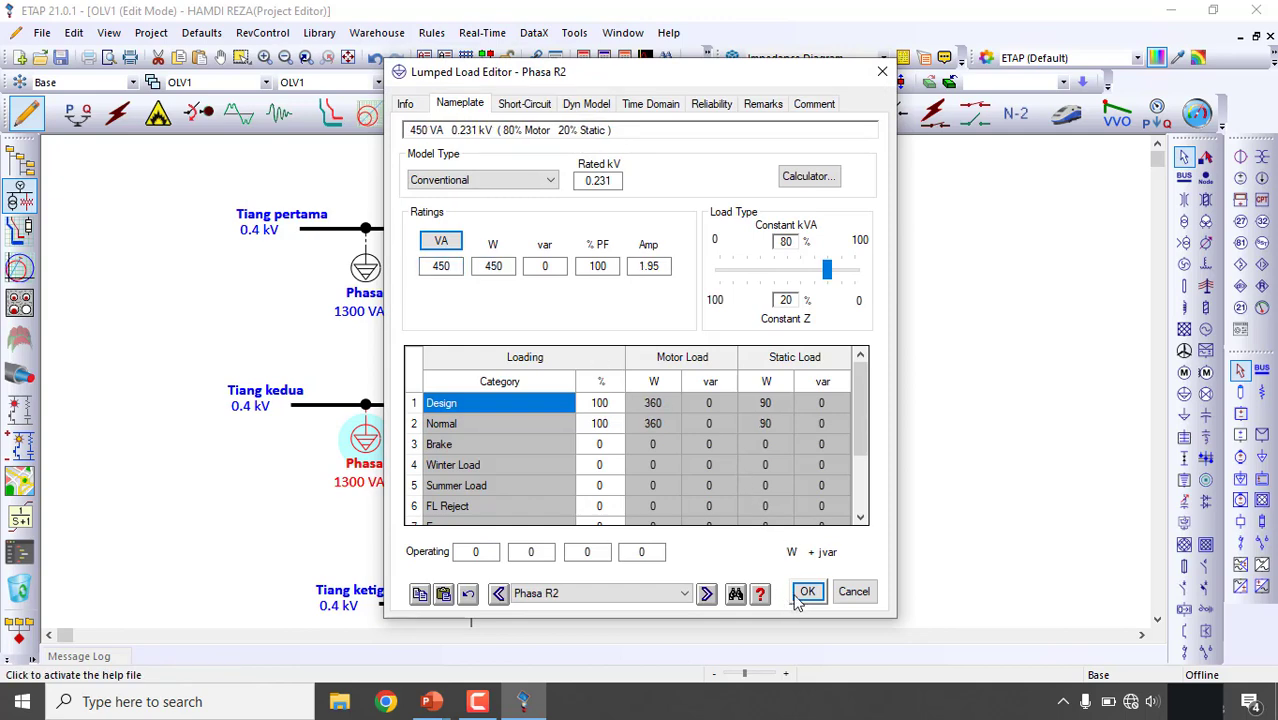
pyautogui.click(806, 592)
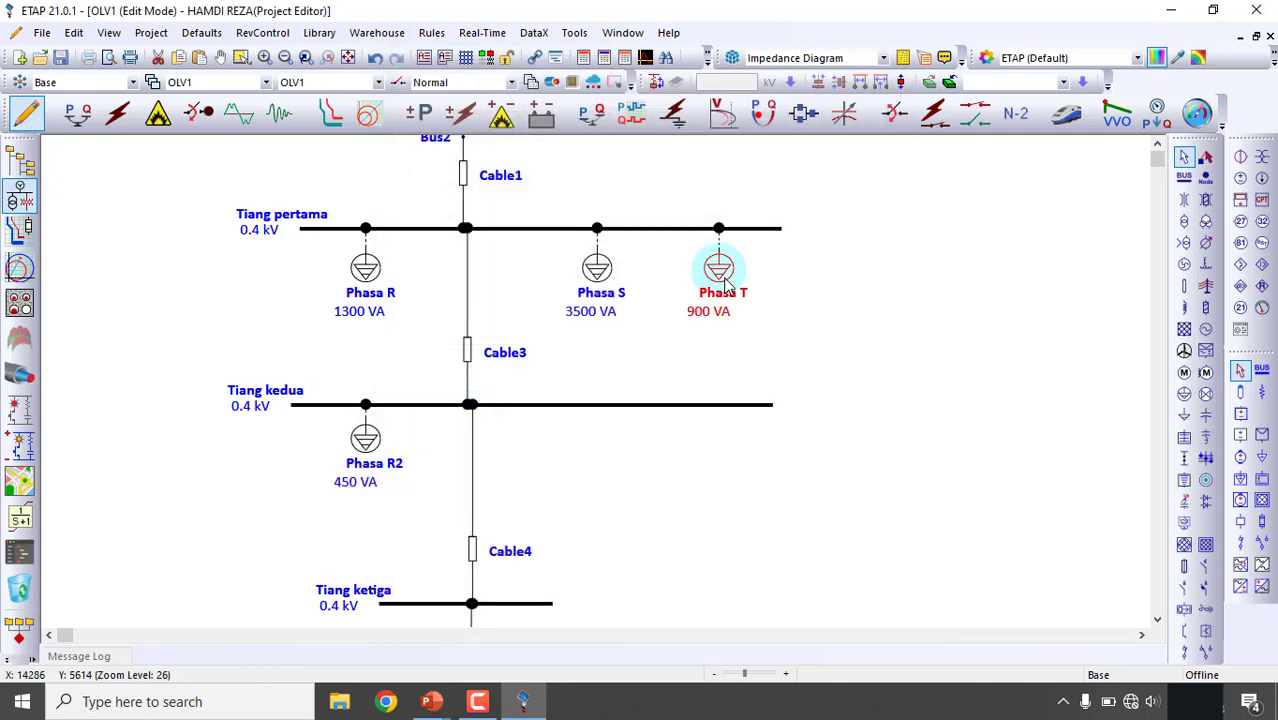
# - Paste a copy of the Phasa T load, connect it to the right half of the Tiang kedua bus and set its rating to 2200 VA
pyautogui.hotkey('ctrl', 'v')
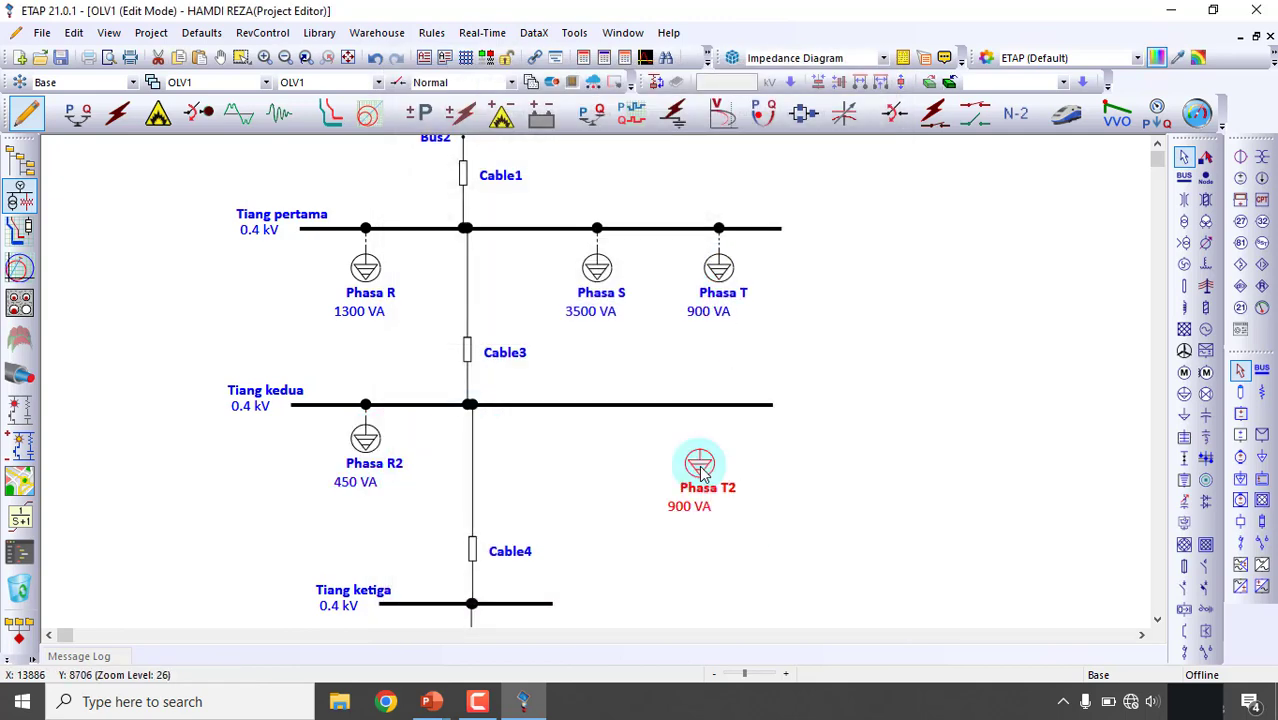
pyautogui.moveTo(700, 466); pyautogui.dragTo(658, 405)
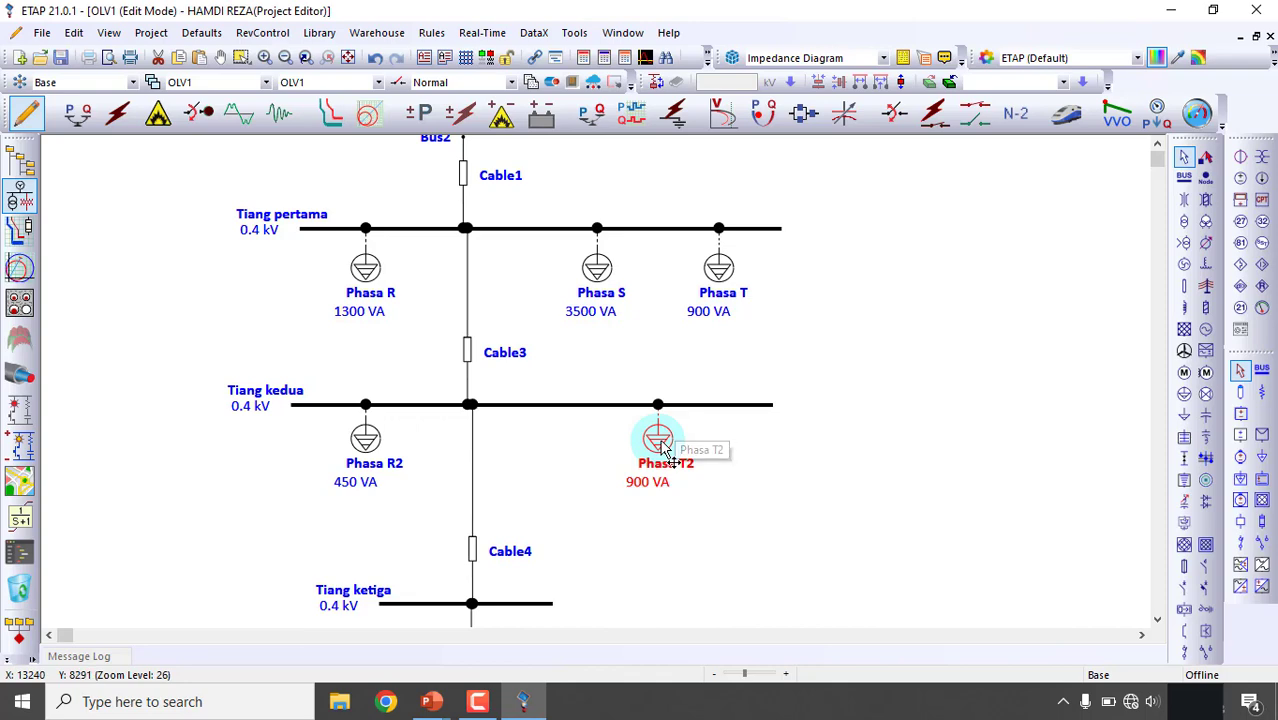
pyautogui.moveTo(432, 700)
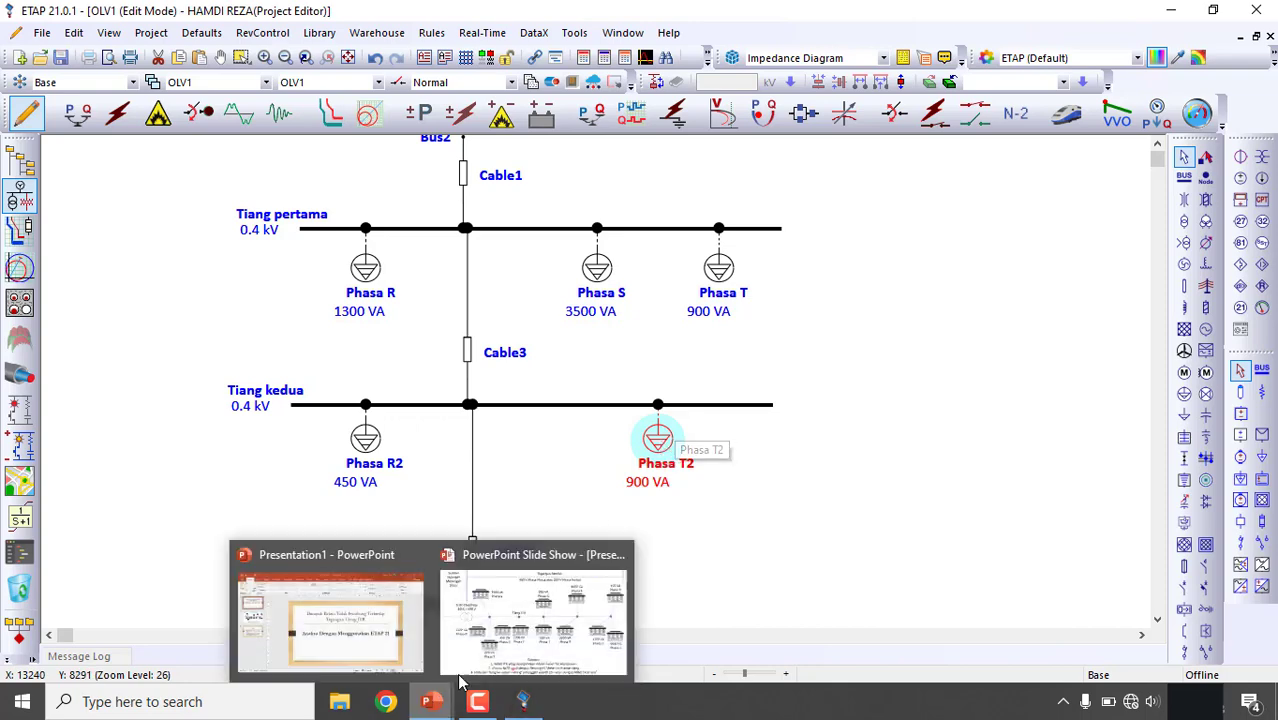
pyautogui.click(600, 630)
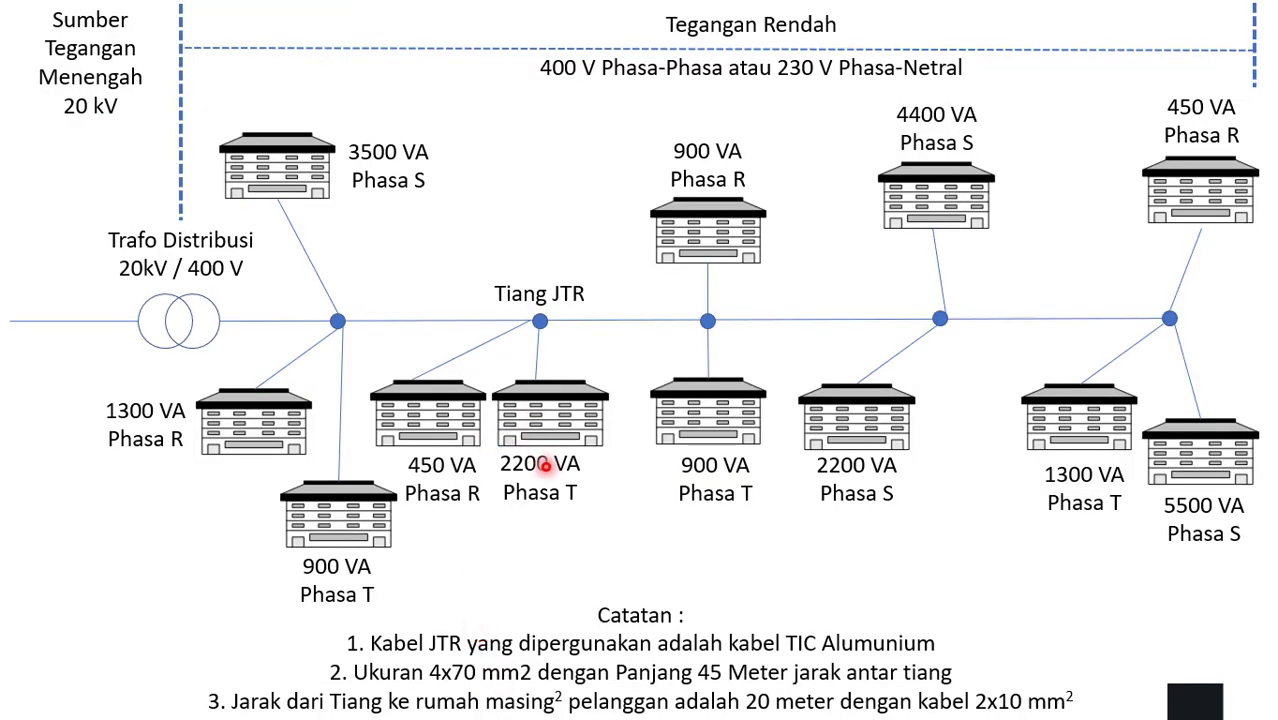
pyautogui.press('super')
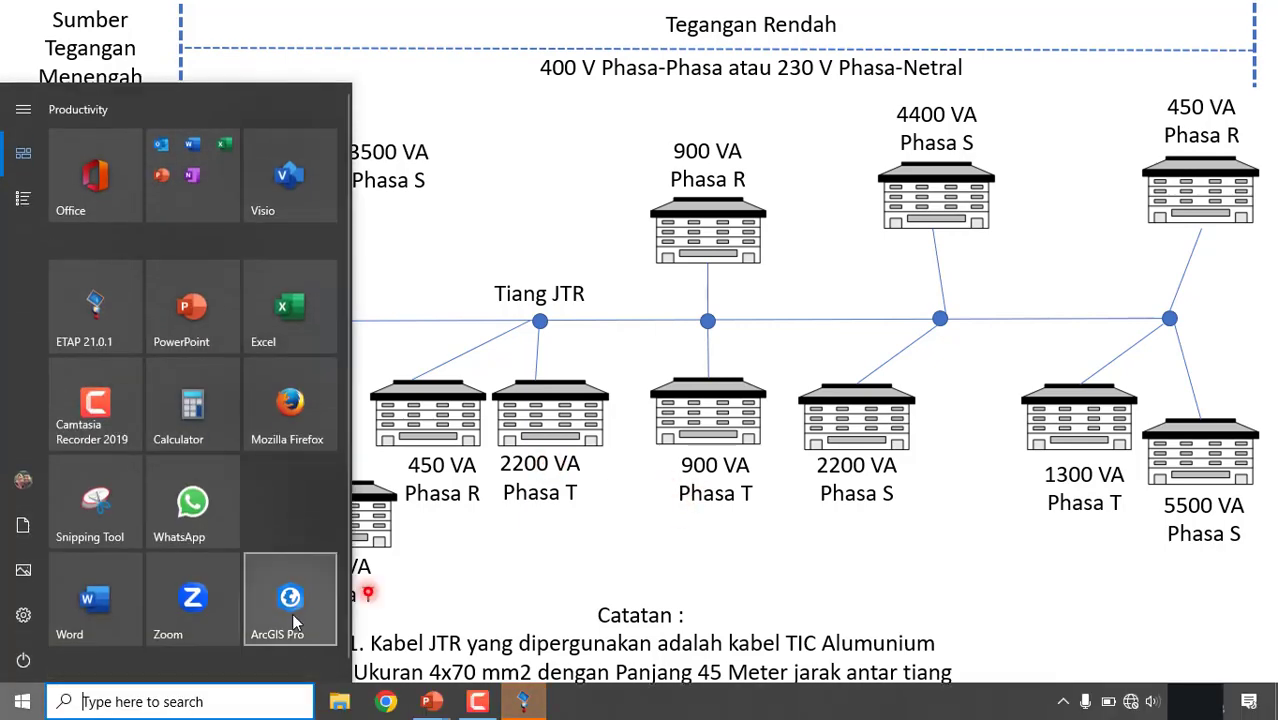
pyautogui.click(523, 701)
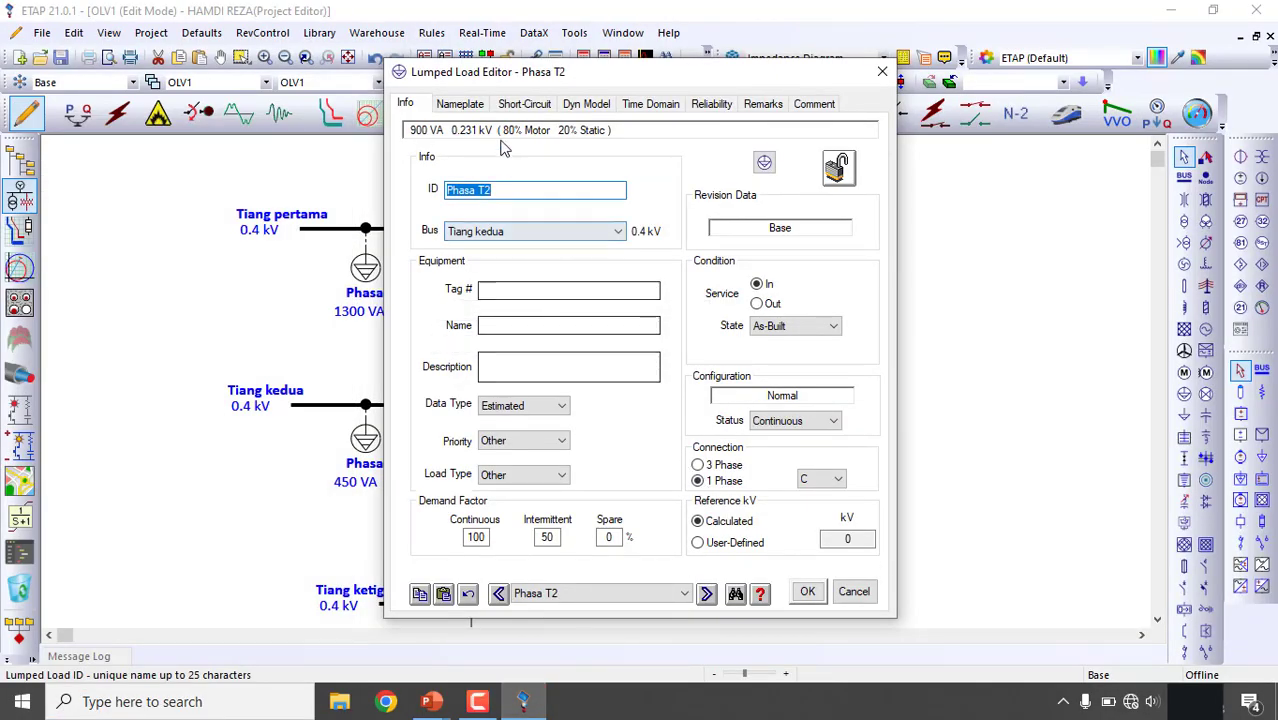
pyautogui.click(455, 103)
pyautogui.doubleClick(441, 265)
pyautogui.write('2200')
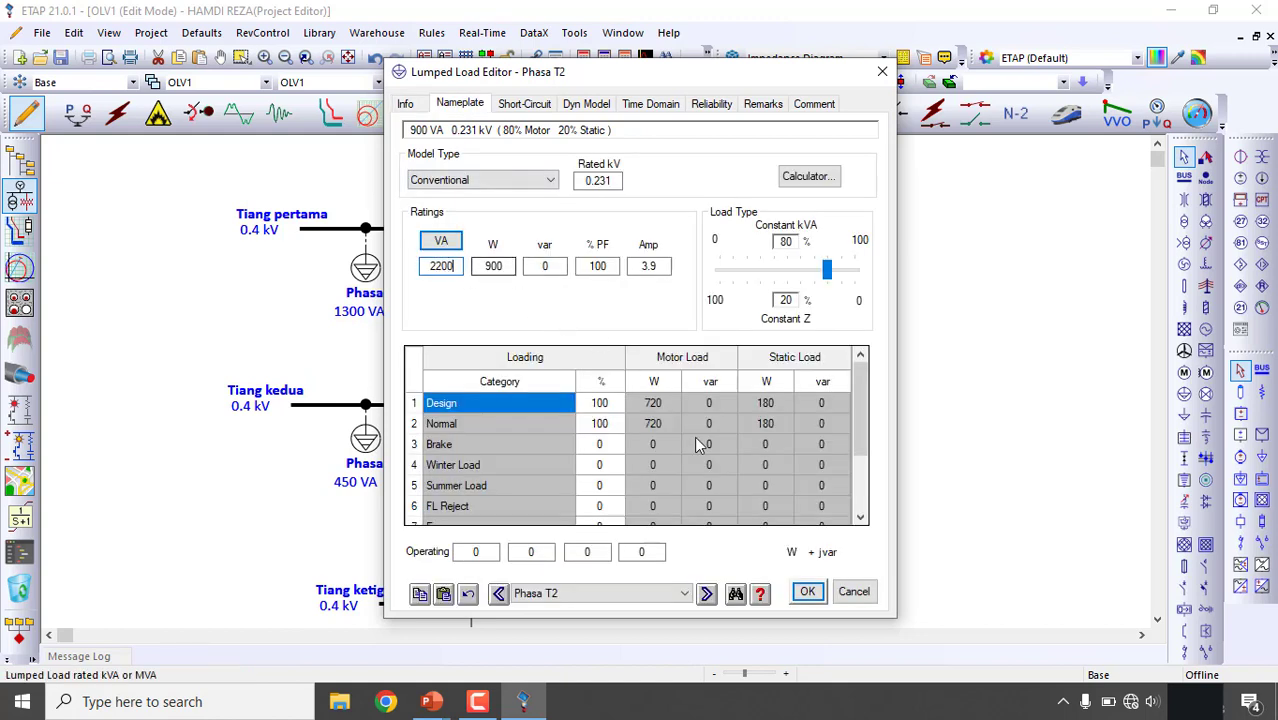
pyautogui.click(657, 313)
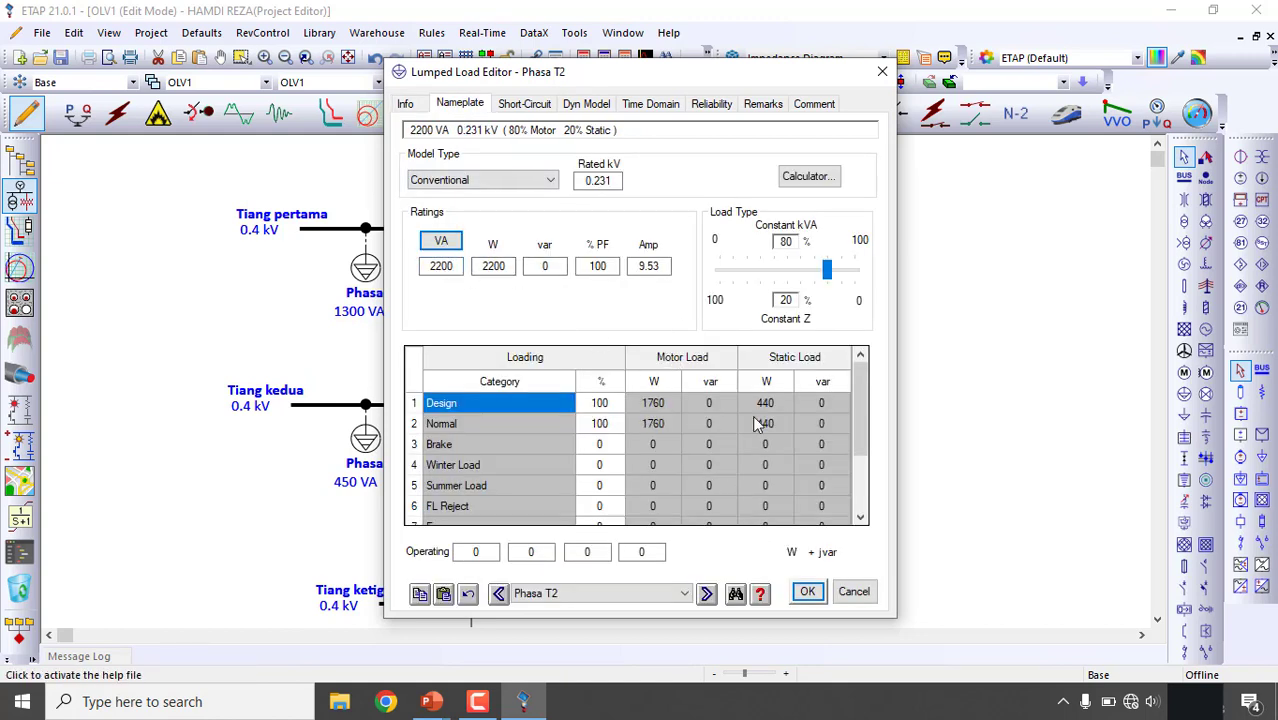
pyautogui.click(809, 591)
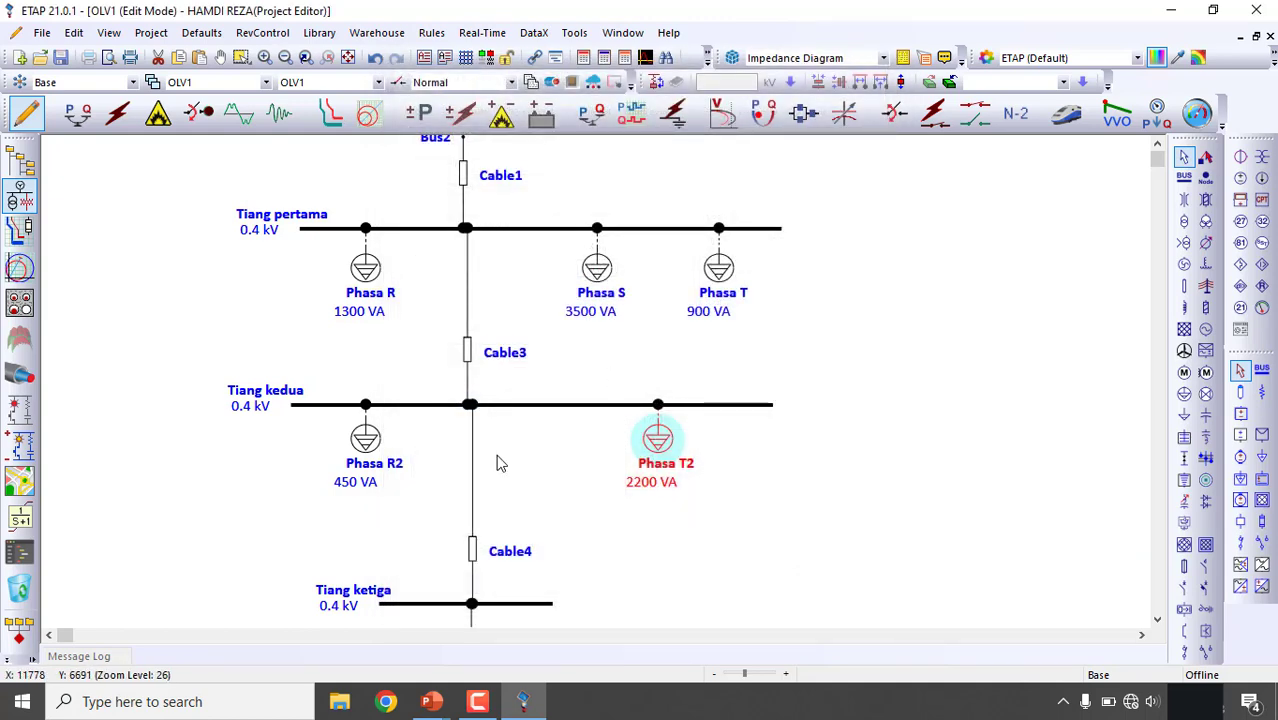
# - Check the customer cable note on the PowerPoint network slide, return to ETAP and move the Tiang kedua bus and everything downstream lower
pyautogui.moveTo(431, 701)
pyautogui.click(468, 648)
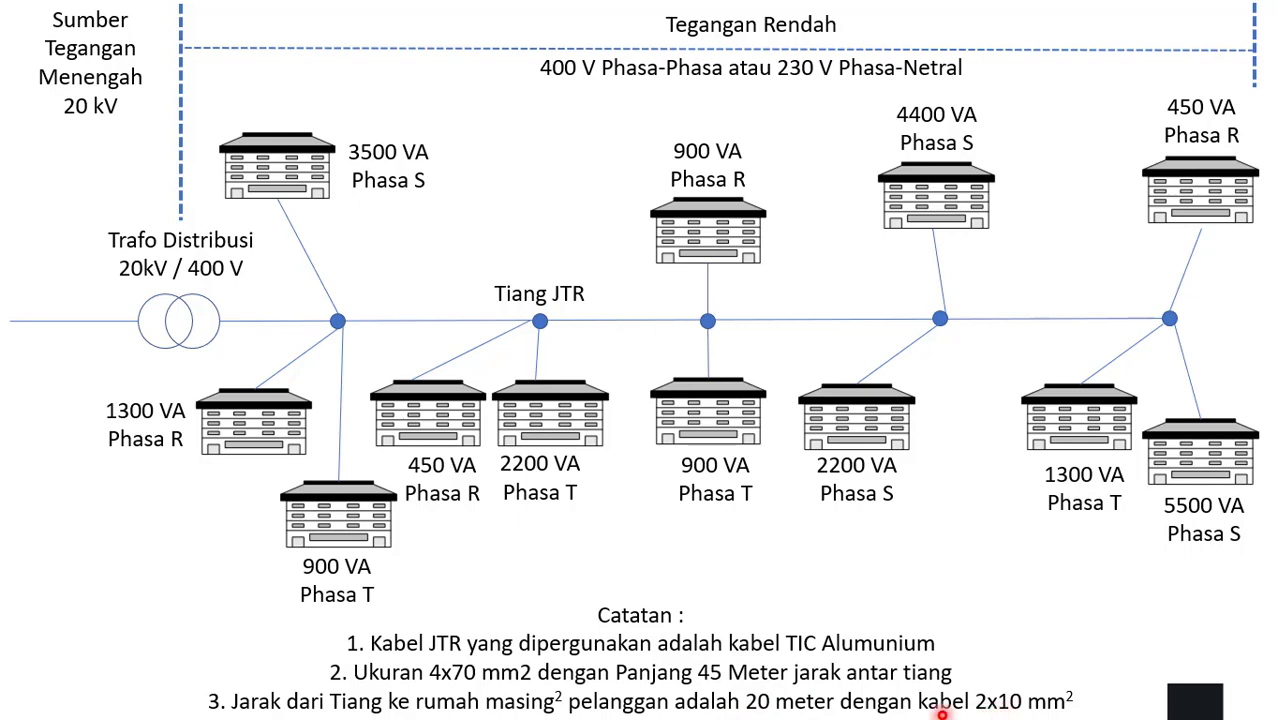
pyautogui.press('super')
pyautogui.click(522, 701)
pyautogui.scroll(-3, 662, 448)
pyautogui.scroll(-3, 660, 450)
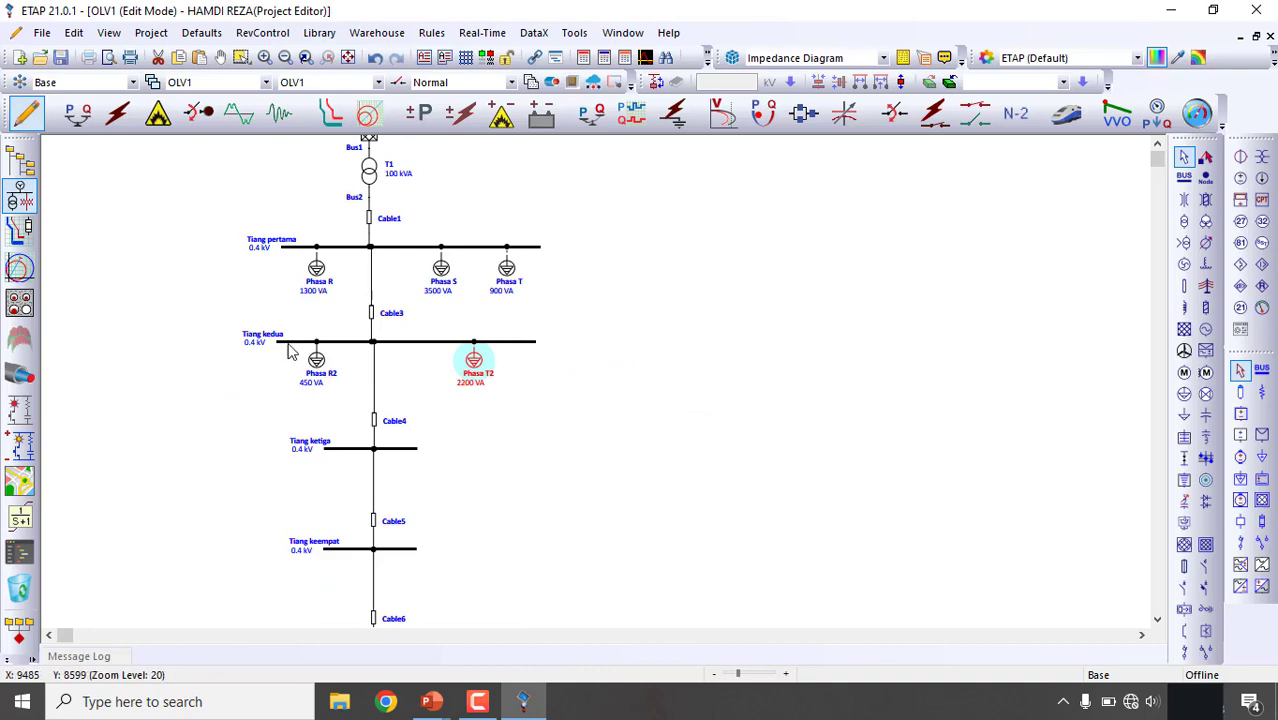
pyautogui.moveTo(204, 321); pyautogui.dragTo(699, 522)
pyautogui.click(712, 478)
pyautogui.scroll(1, 712, 480)
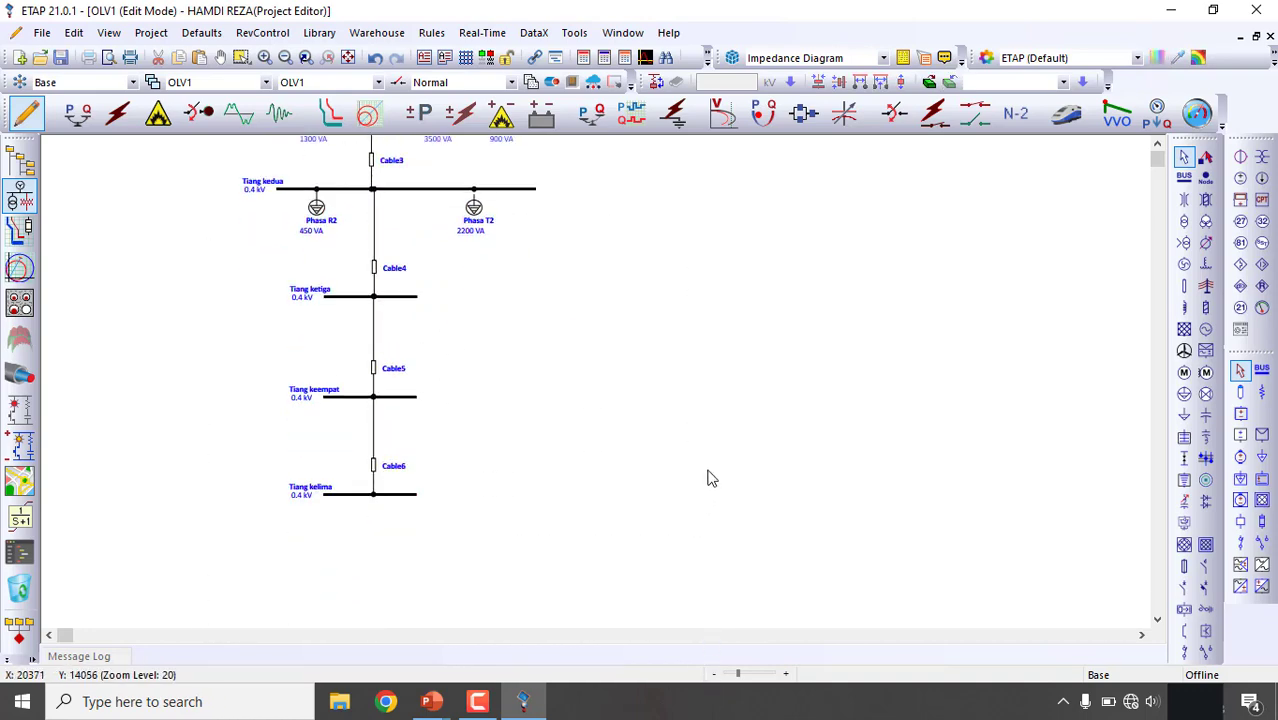
pyautogui.scroll(-2, 705, 470)
pyautogui.moveTo(172, 254); pyautogui.dragTo(553, 543)
pyautogui.press('Down')
pyautogui.press('Down')
pyautogui.press('Down')
pyautogui.press('Down')
pyautogui.press('Down')
pyautogui.press('Down')
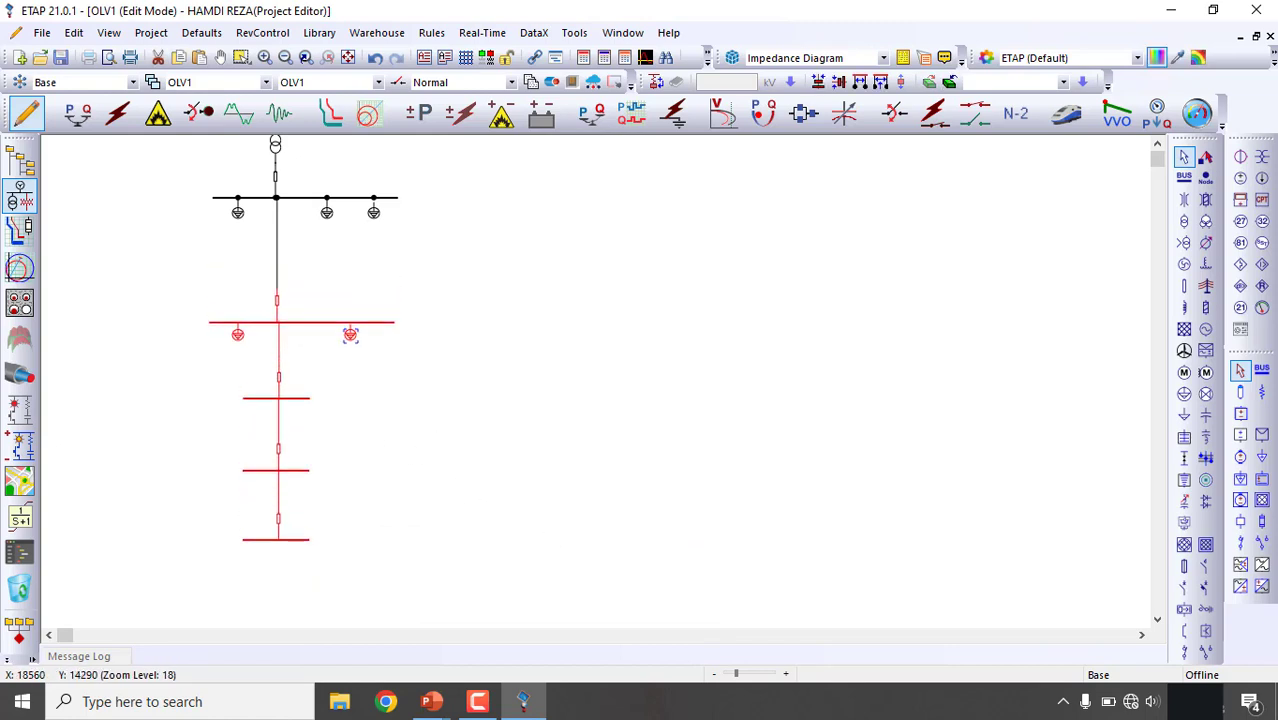
# - Move the Tiang ketiga, Tiang keempat and Tiang kelima buses with their cables lower to widen the gap below Tiang kedua
pyautogui.click(205, 416)
pyautogui.moveTo(163, 386); pyautogui.dragTo(498, 608)
pyautogui.press('Down')
pyautogui.press('Down')
pyautogui.press('Down')
pyautogui.press('Down')
pyautogui.press('Down')
pyautogui.press('Down')
pyautogui.press('Down')
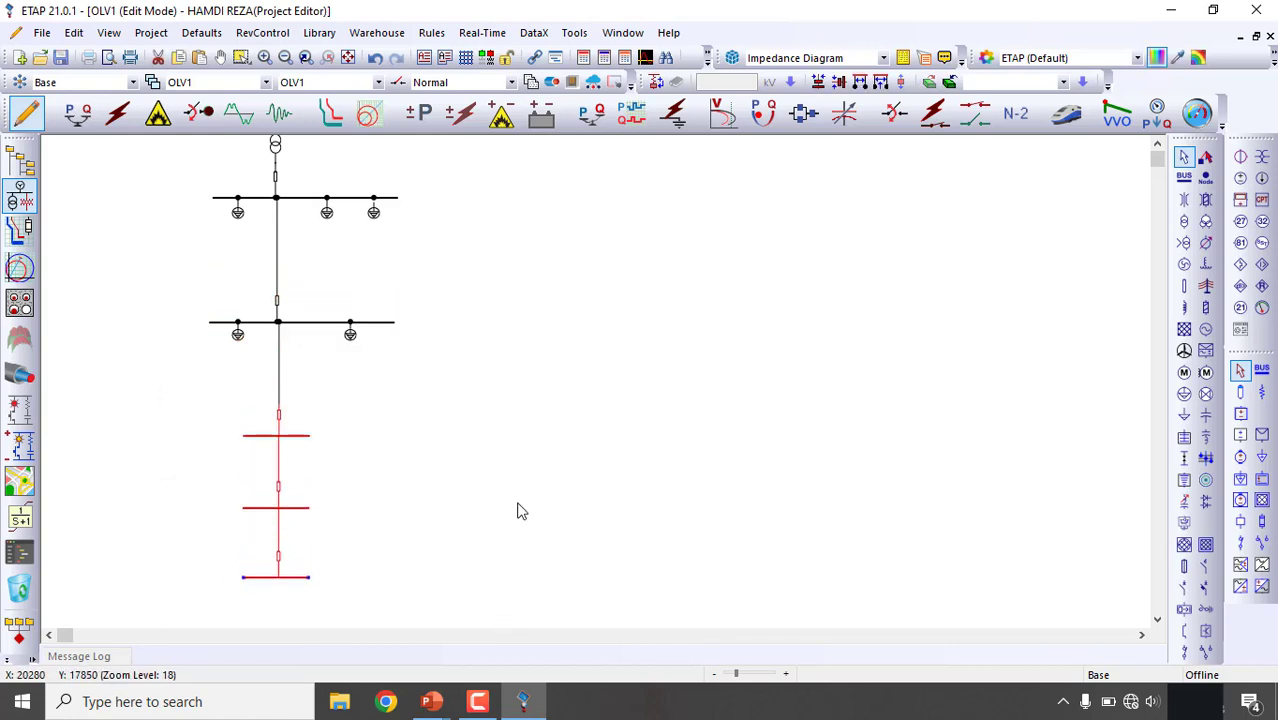
# - Move the Tiang keempat and Tiang kelima buses with their cables lower to widen the gap below Tiang ketiga
pyautogui.click(519, 492)
pyautogui.scroll(-1, 519, 492)
pyautogui.scroll(-1, 519, 498)
pyautogui.moveTo(178, 368); pyautogui.dragTo(399, 602)
pyautogui.press('Down')
pyautogui.press('Down')
pyautogui.press('Down')
pyautogui.press('Down')
pyautogui.press('Down')
# - Move the Tiang kelima bus and its feeding cable lower to widen the gap below Tiang keempat
pyautogui.click(424, 452)
pyautogui.press('Down')
pyautogui.press('Down')
pyautogui.press('Down')
pyautogui.press('Down')
pyautogui.press('Down')
pyautogui.press('Down')
pyautogui.click(446, 423)
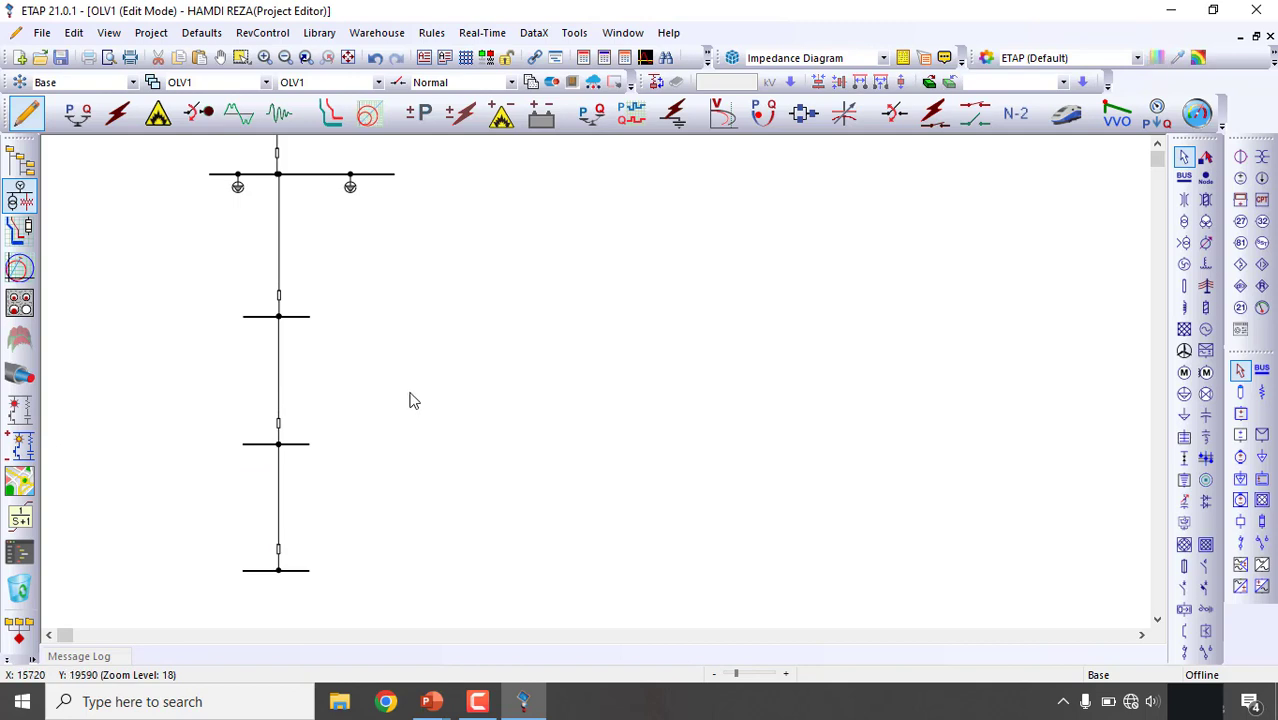
# - Move the Phasa R load lower and place a cable between it and the Tiang pertama bus
pyautogui.scroll(4, 408, 393)
pyautogui.scroll(5, 278, 295)
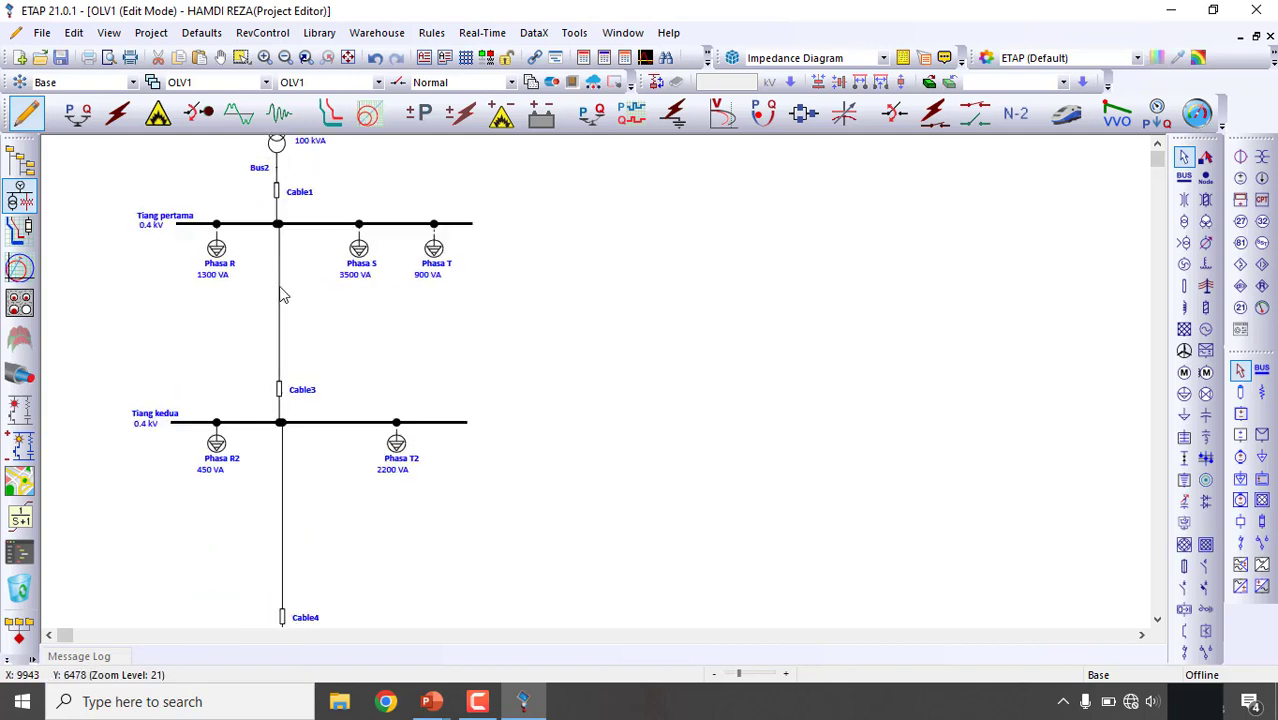
pyautogui.moveTo(193, 341); pyautogui.dragTo(193, 406)
pyautogui.click(588, 462)
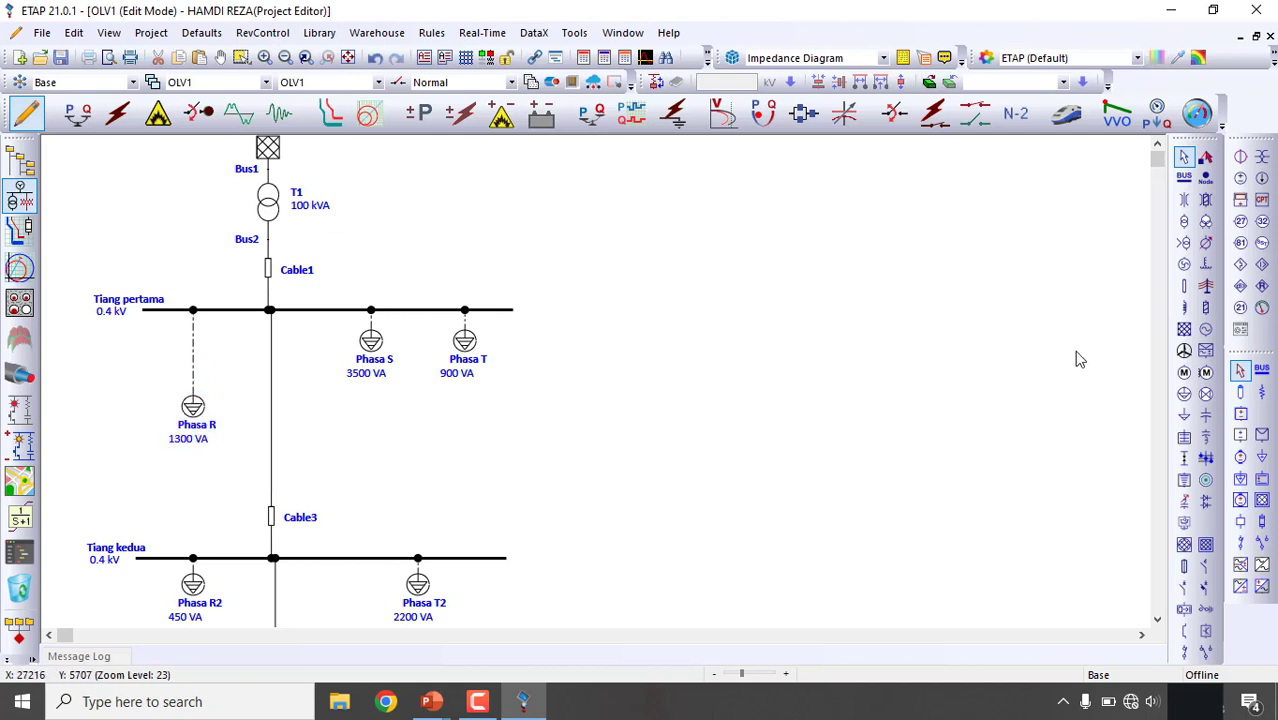
pyautogui.click(1184, 286)
pyautogui.click(194, 355)
pyautogui.click(193, 352)
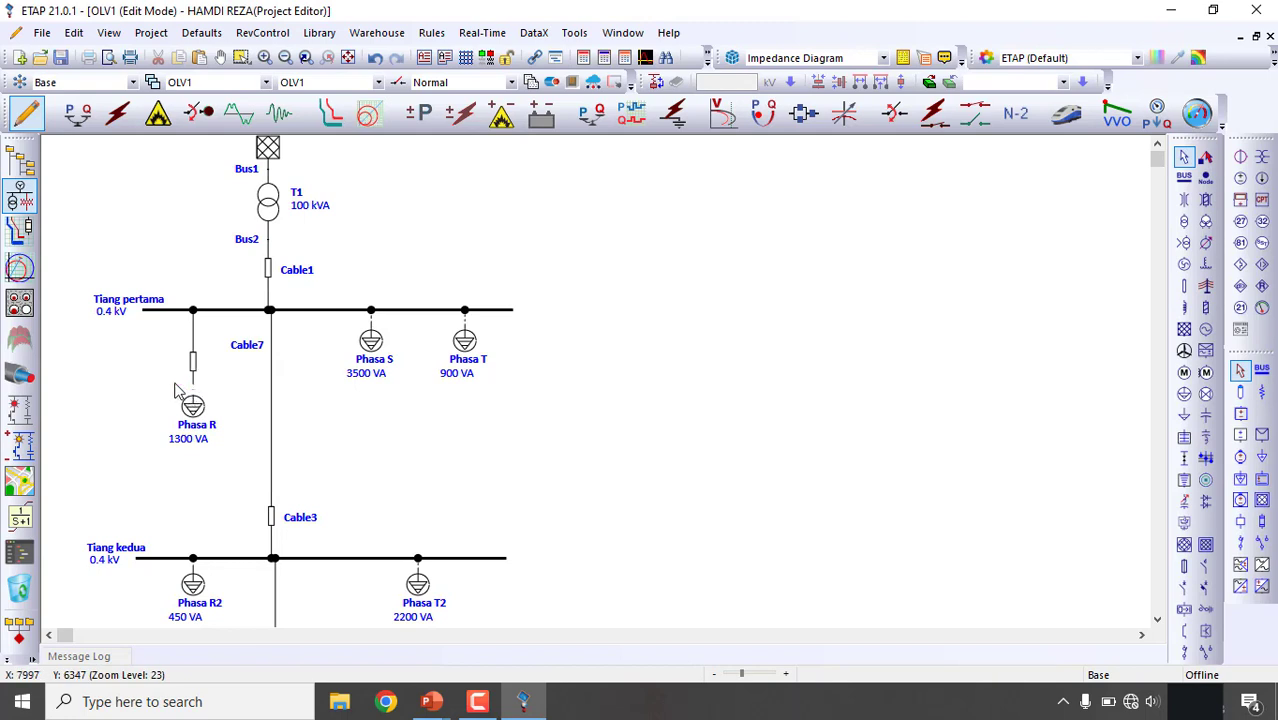
# - Try to free the new cable from the Tiang pertama bus and the Phasa R load by moving the load and cable apart
pyautogui.moveTo(194, 407); pyautogui.dragTo(195, 452)
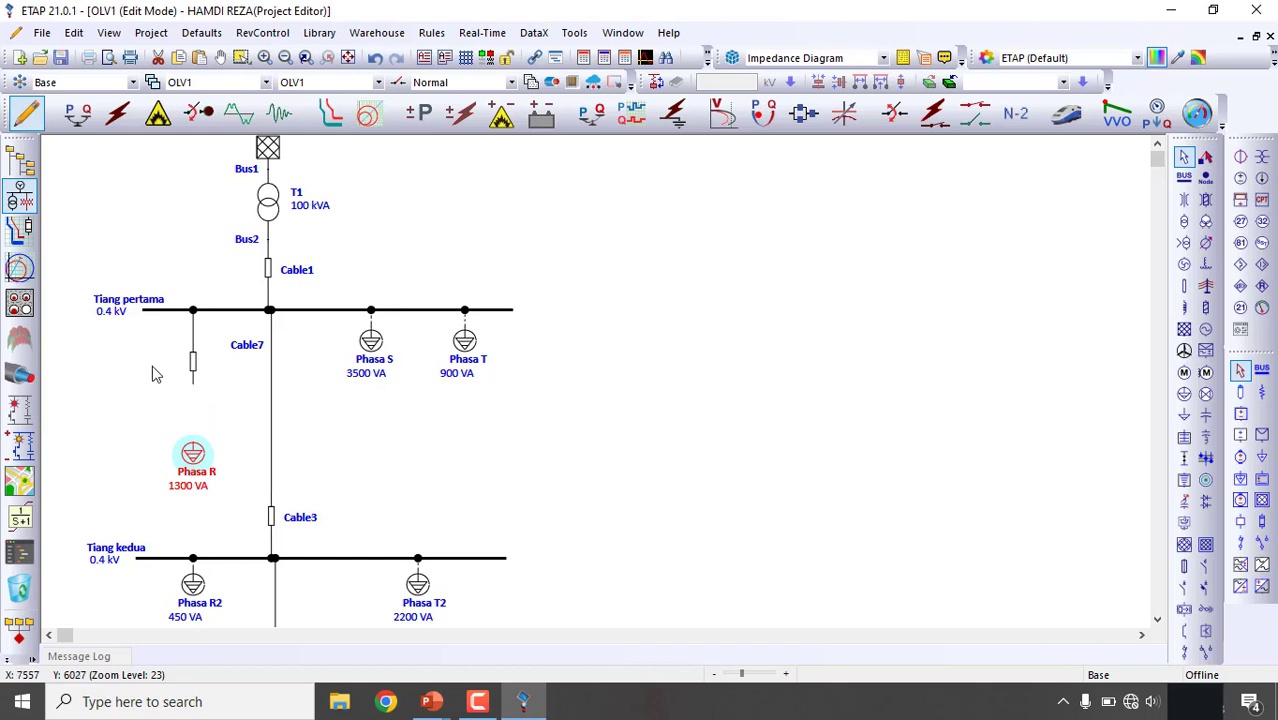
pyautogui.scroll(1, 175, 388)
pyautogui.scroll(2, 185, 450)
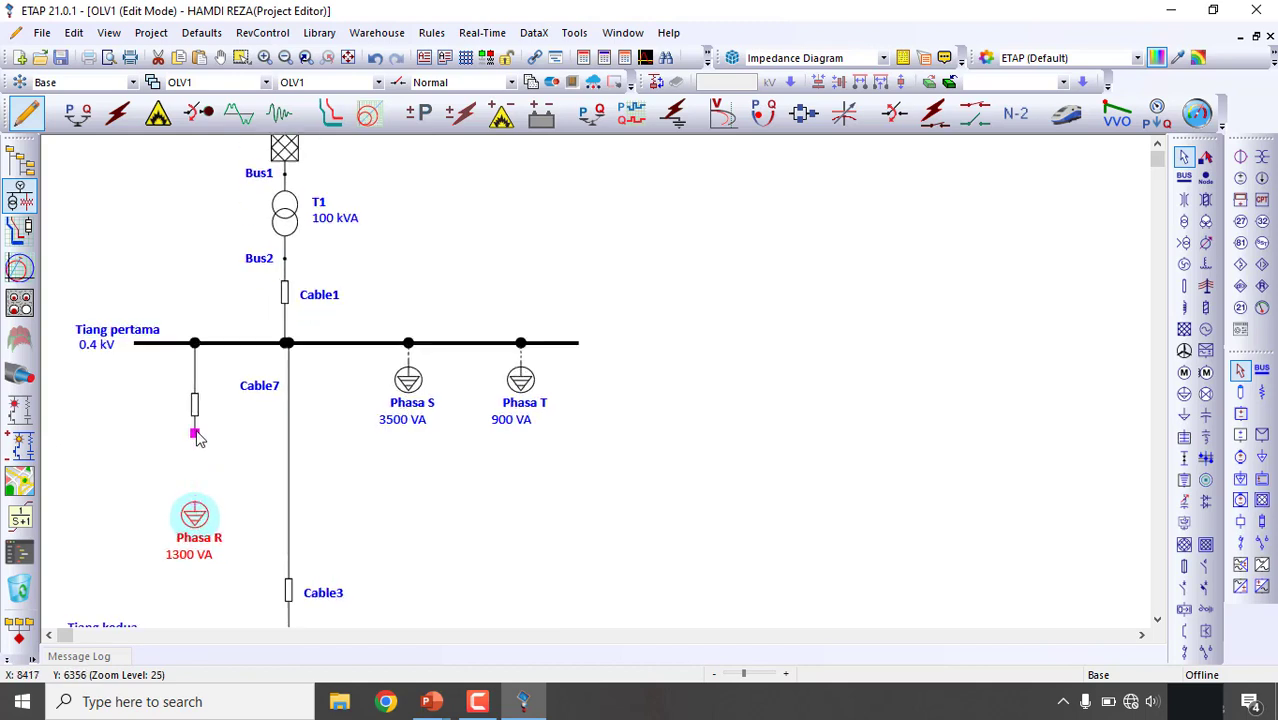
pyautogui.moveTo(194, 408); pyautogui.dragTo(172, 411)
pyautogui.click(171, 361)
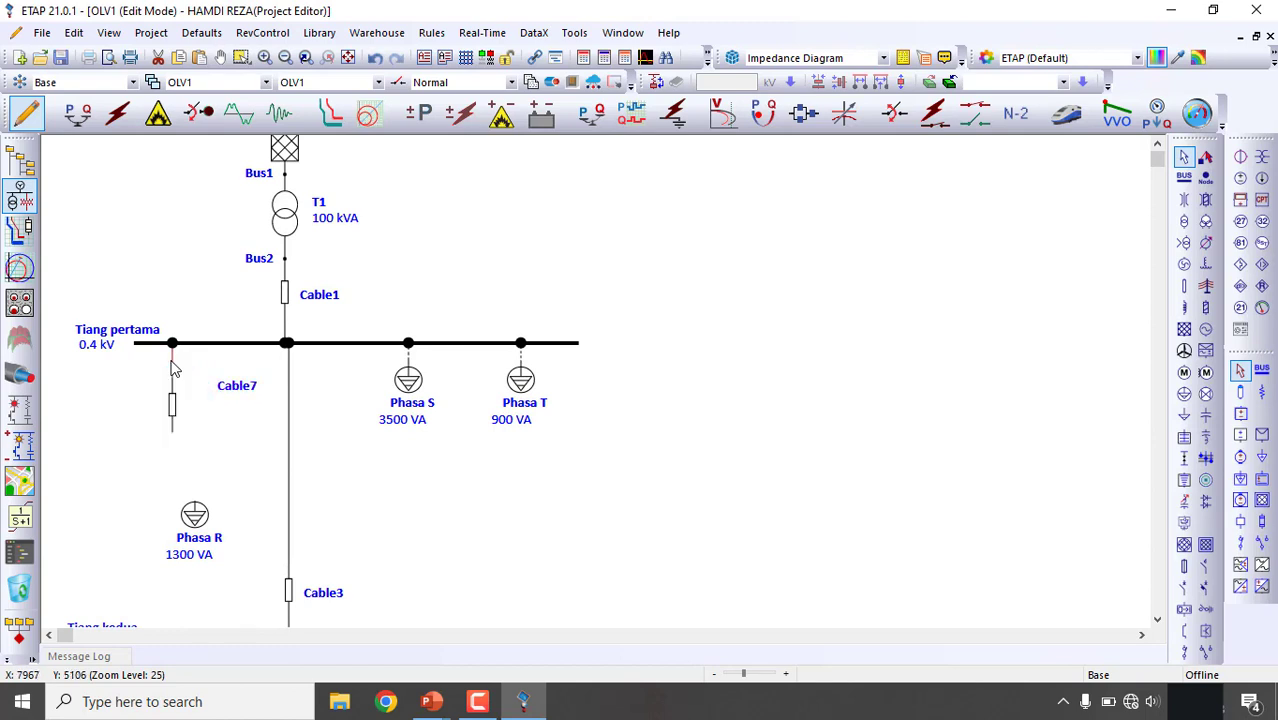
pyautogui.moveTo(177, 405); pyautogui.dragTo(199, 408)
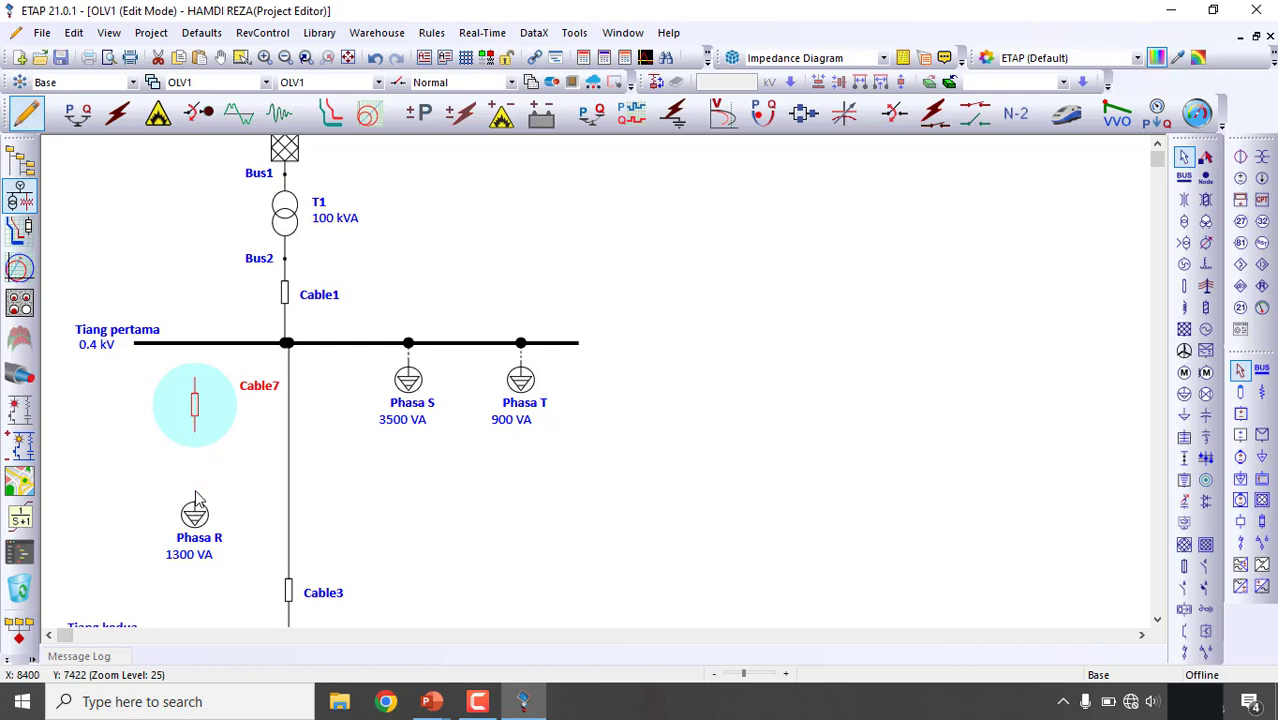
pyautogui.moveTo(197, 412); pyautogui.dragTo(420, 472)
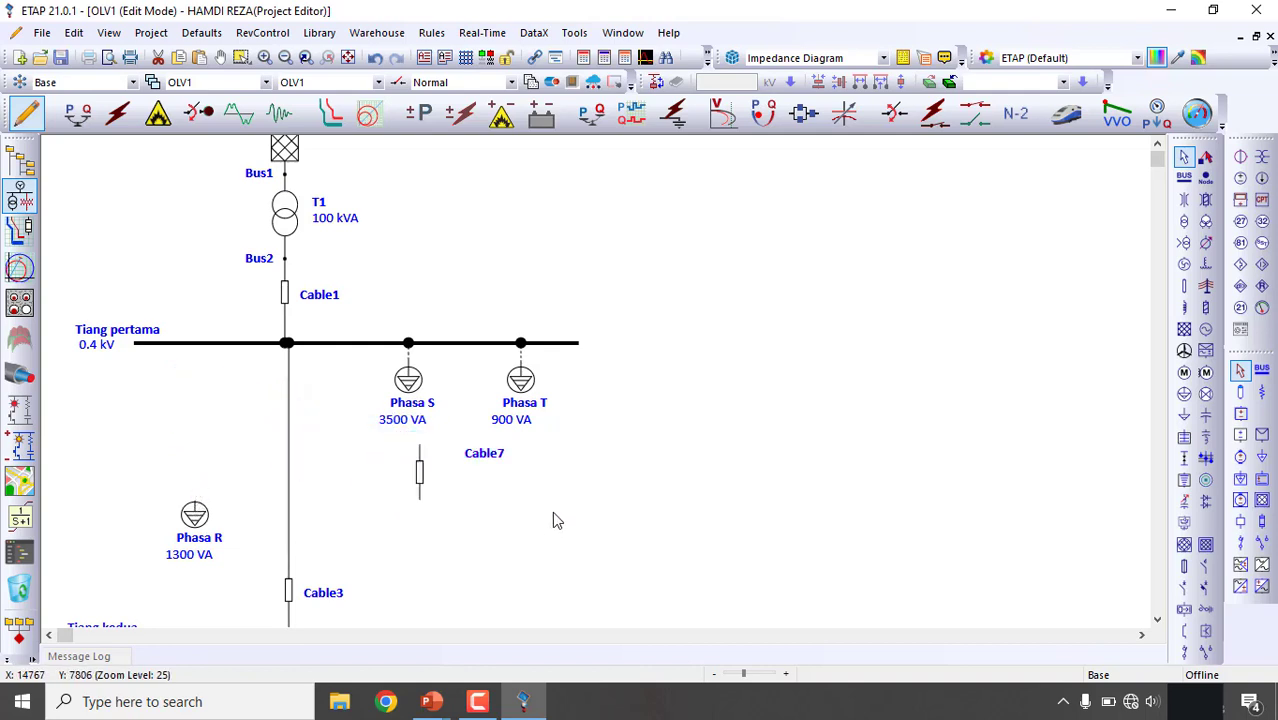
# - Undo the recent moves of the Phasa R load and its cable, including the load's first move away from the bus
pyautogui.hotkey('ctrl', 'z')
pyautogui.hotkey('ctrl', 'z')
pyautogui.hotkey('ctrl', 'z')
pyautogui.hotkey('ctrl', 'z')
pyautogui.hotkey('ctrl', 'z')
pyautogui.hotkey('ctrl', 'z')
pyautogui.hotkey('ctrl', 'z')
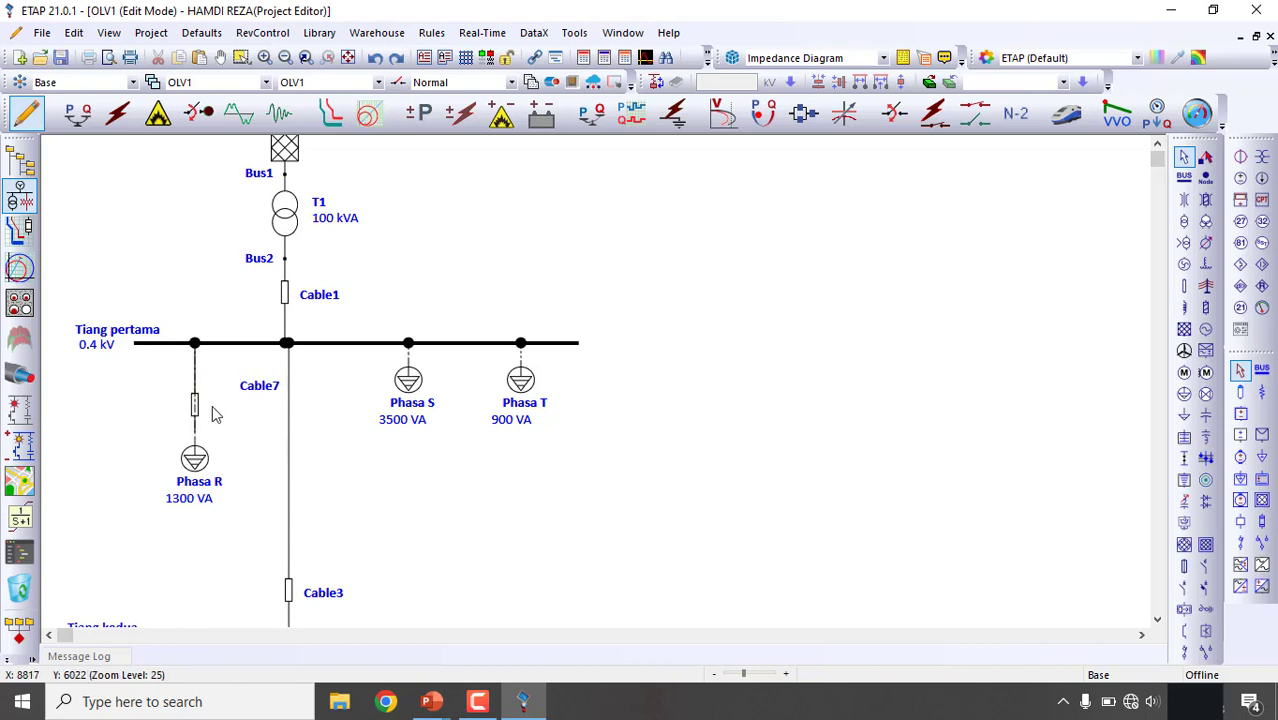
pyautogui.hotkey('ctrl', 'z')
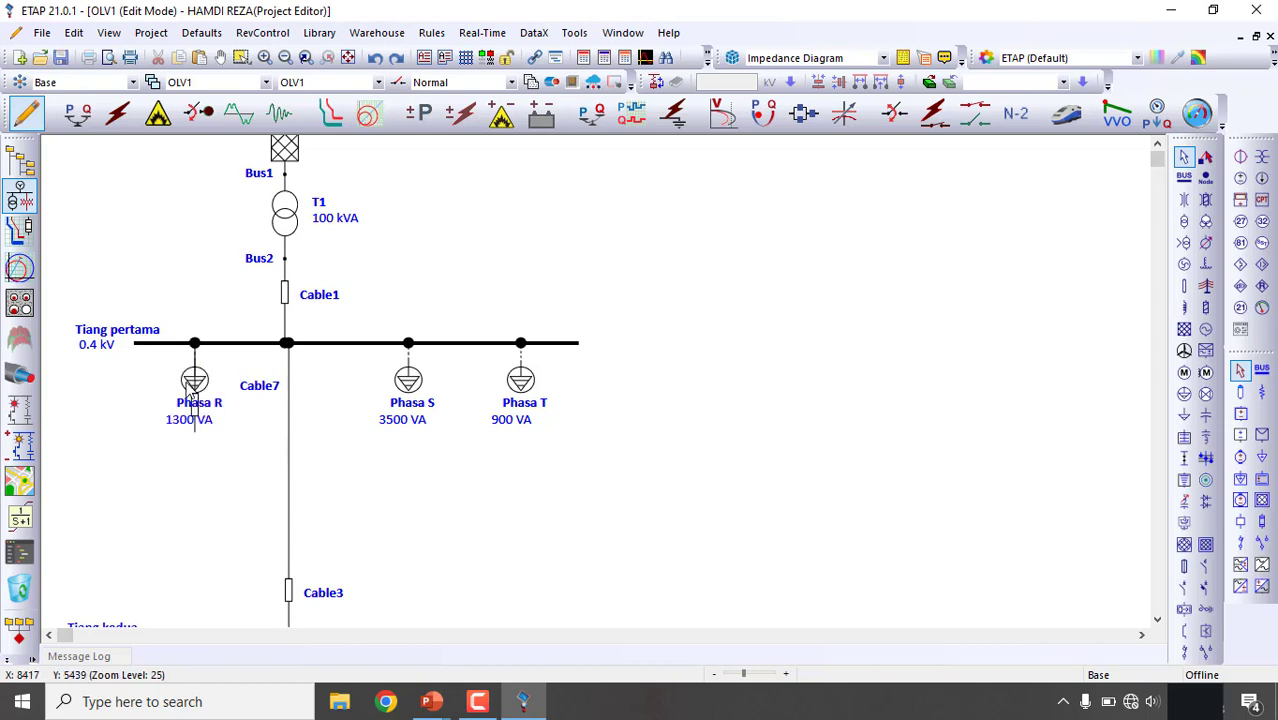
# - Move the overlapping Phasa R name label and Cable7 away from the load, and delete Cable7
pyautogui.click(198, 405)
pyautogui.moveTo(200, 405); pyautogui.dragTo(255, 473)
pyautogui.moveTo(197, 418); pyautogui.dragTo(170, 418)
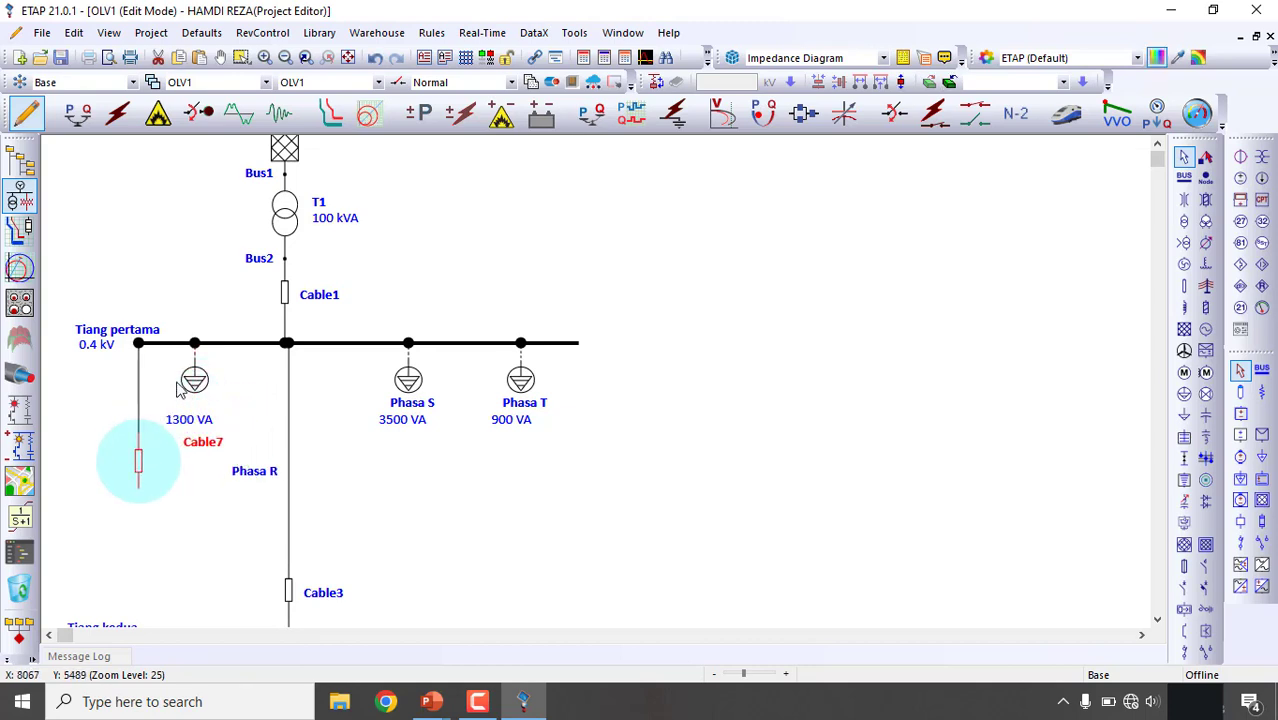
pyautogui.press('Delete')
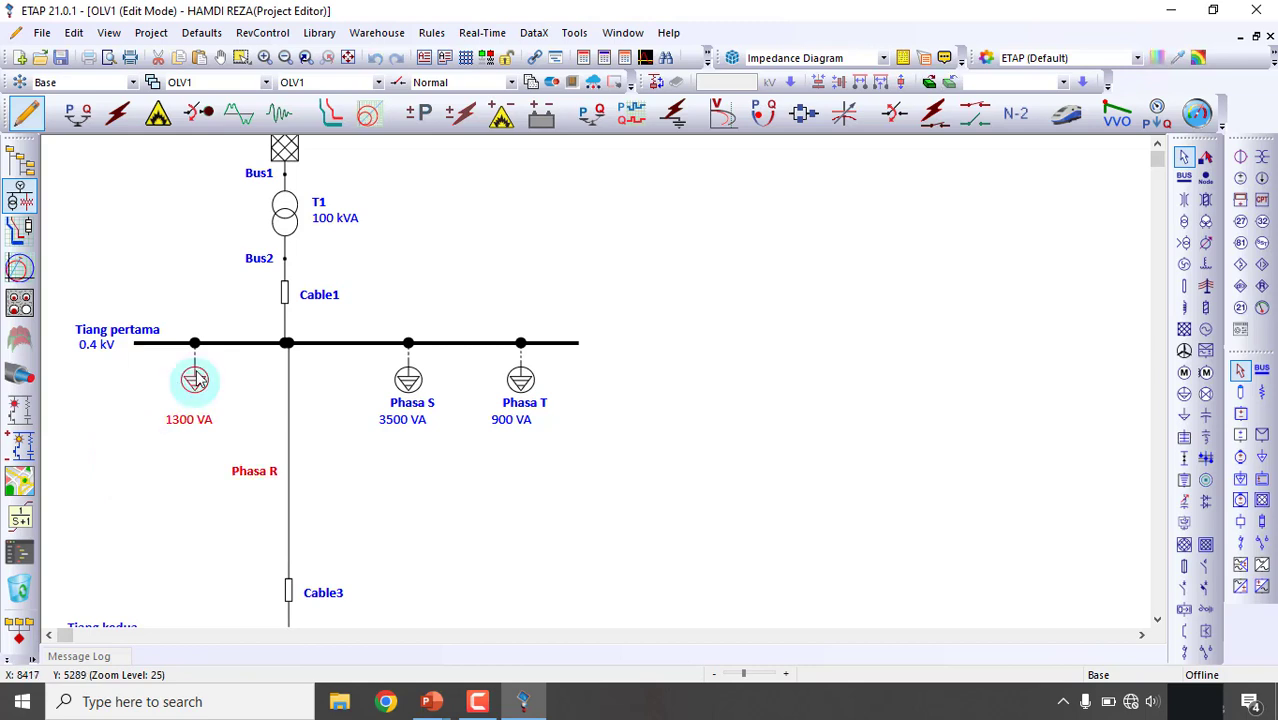
# - Move the Phasa R load lower, place its rating and name labels beneath it and delete its connection to the Tiang pertama bus
pyautogui.moveTo(197, 378); pyautogui.dragTo(195, 483)
pyautogui.moveTo(252, 580); pyautogui.dragTo(189, 511)
pyautogui.moveTo(252, 565); pyautogui.dragTo(184, 531)
pyautogui.click(195, 421)
pyautogui.press('Delete')
# - Place a new cable above the Phasa R load and connect its upper end to the Tiang pertama bus
pyautogui.click(1184, 286)
pyautogui.click(196, 405)
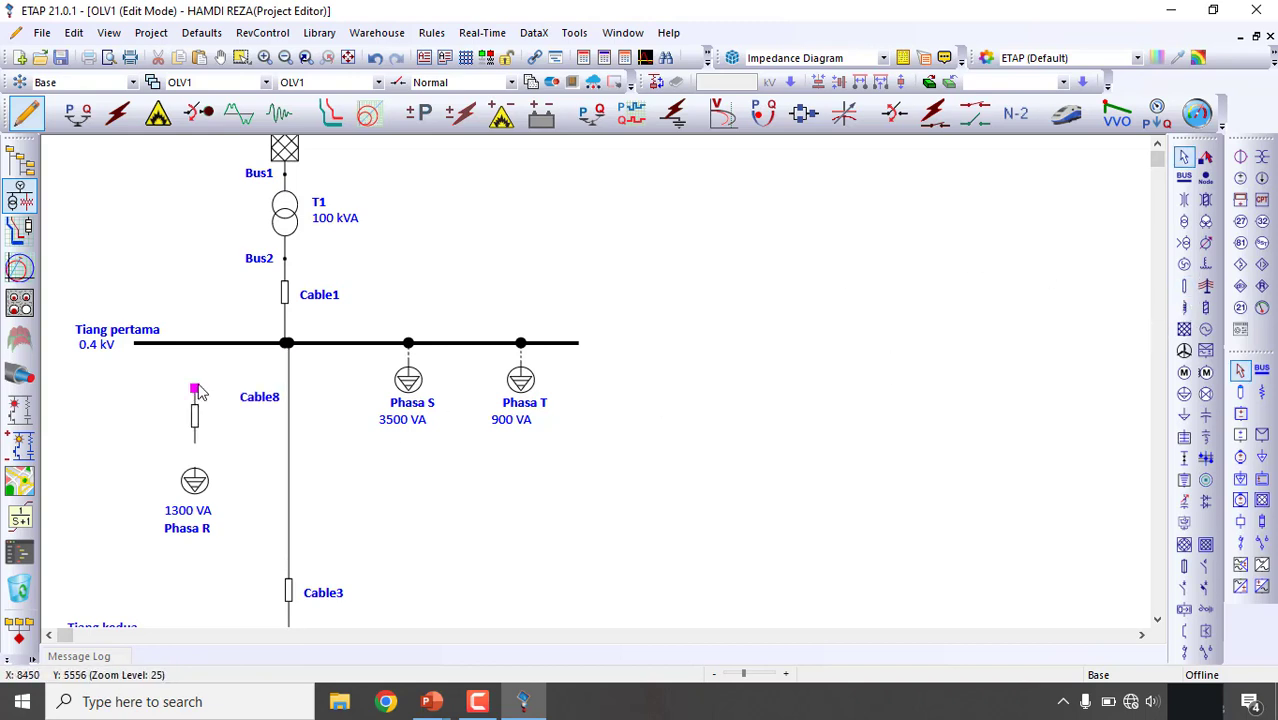
pyautogui.moveTo(197, 390); pyautogui.dragTo(195, 343)
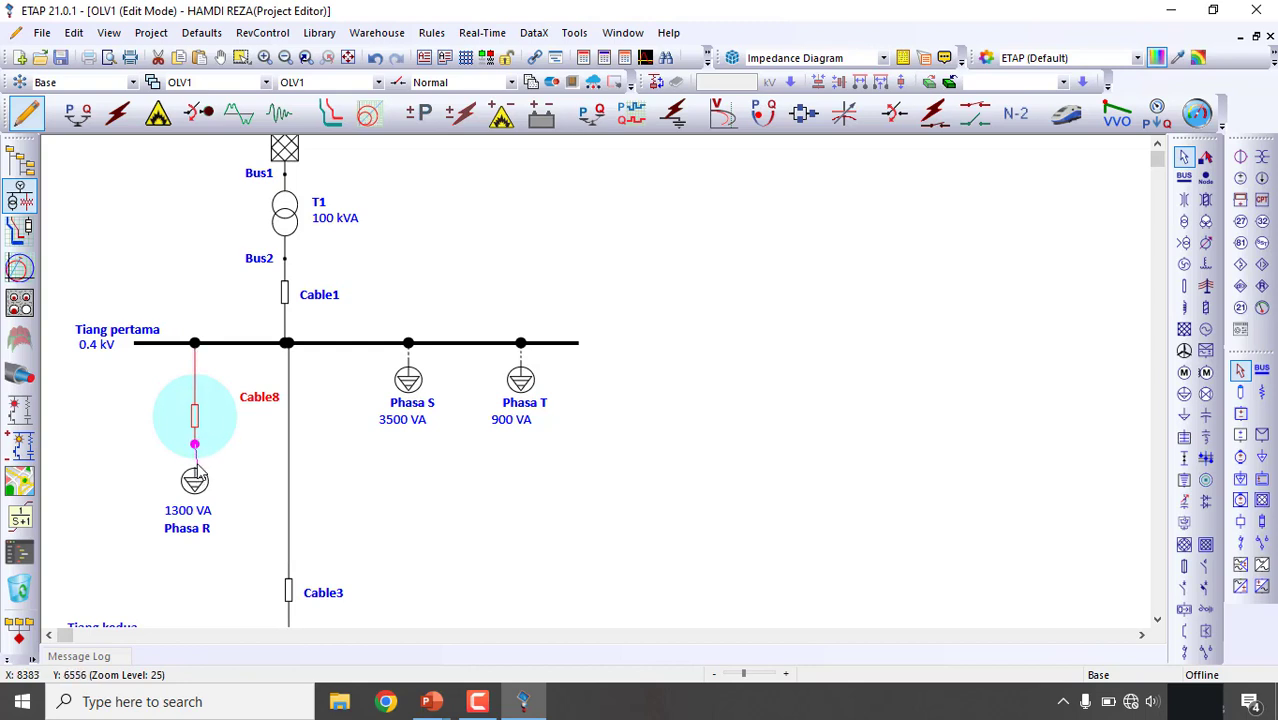
# - Insert a bus between Cable8 and the Phasa R load, connect them through it, and place the Cable8 label beside the cable
pyautogui.moveTo(196, 463); pyautogui.dragTo(196, 465)
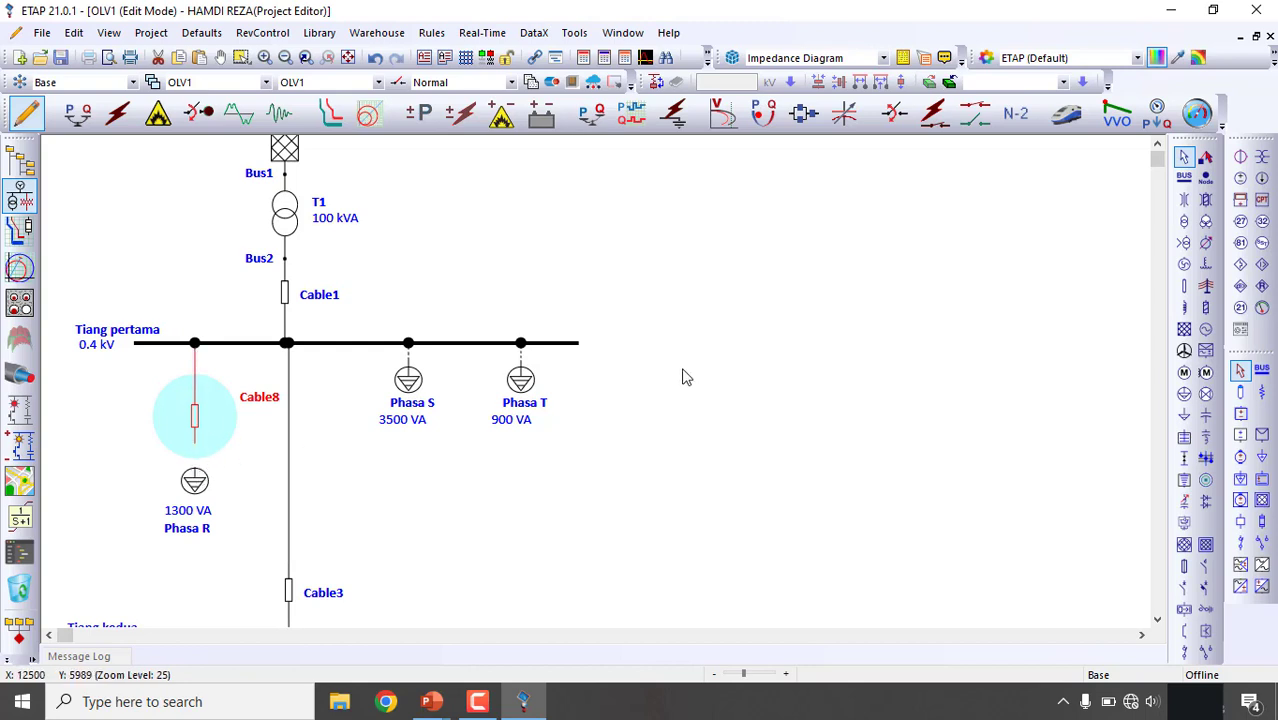
pyautogui.click(200, 491)
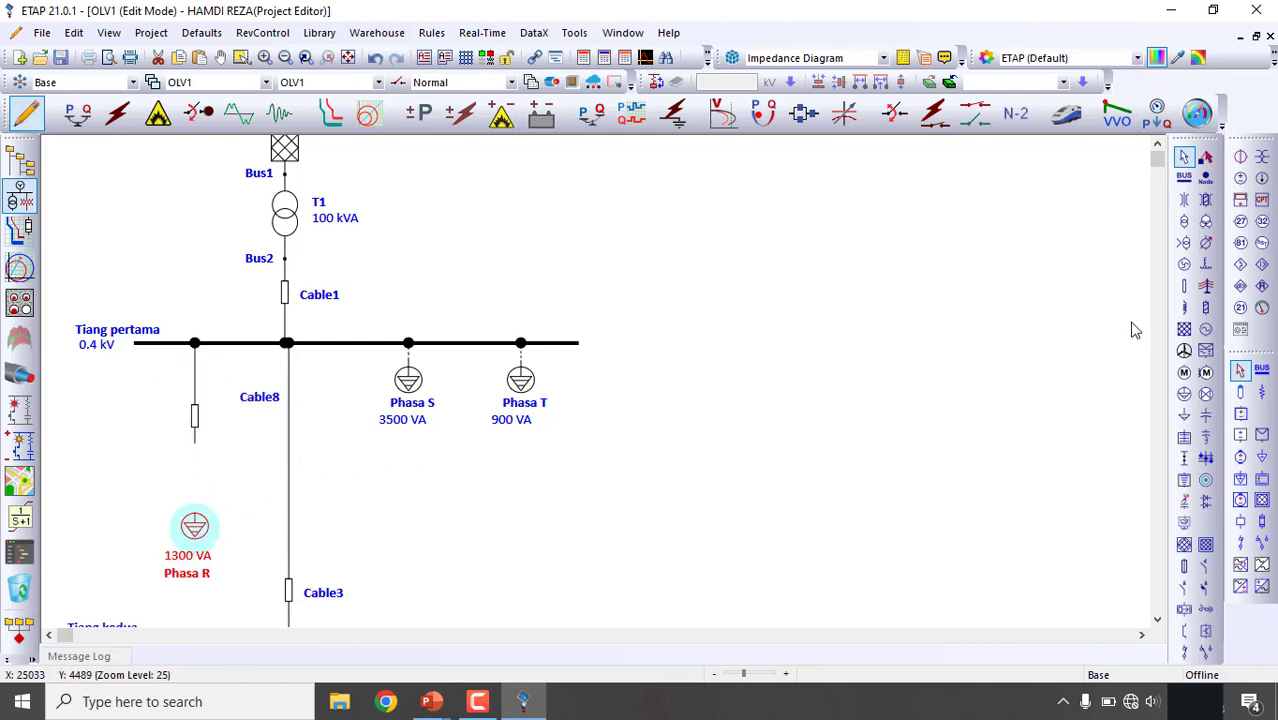
pyautogui.click(1184, 177)
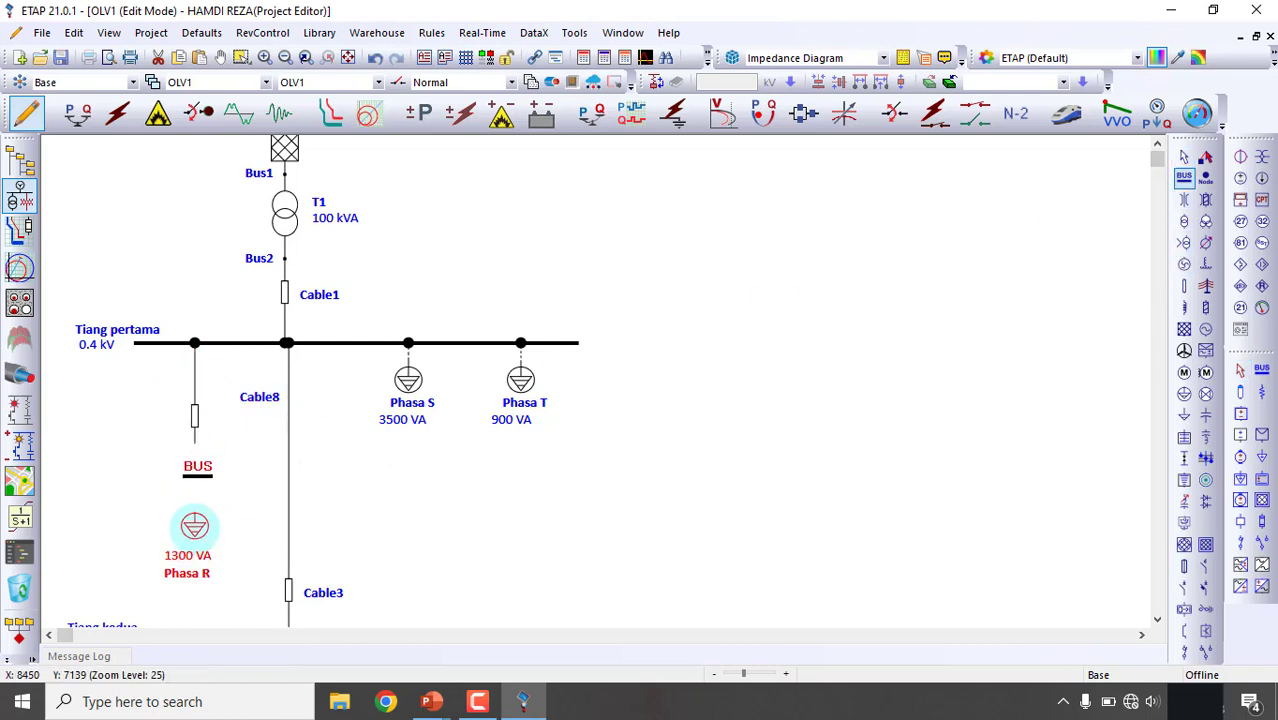
pyautogui.click(194, 476)
pyautogui.moveTo(195, 513); pyautogui.dragTo(198, 479)
pyautogui.moveTo(249, 397); pyautogui.dragTo(146, 423)
pyautogui.click(197, 421)
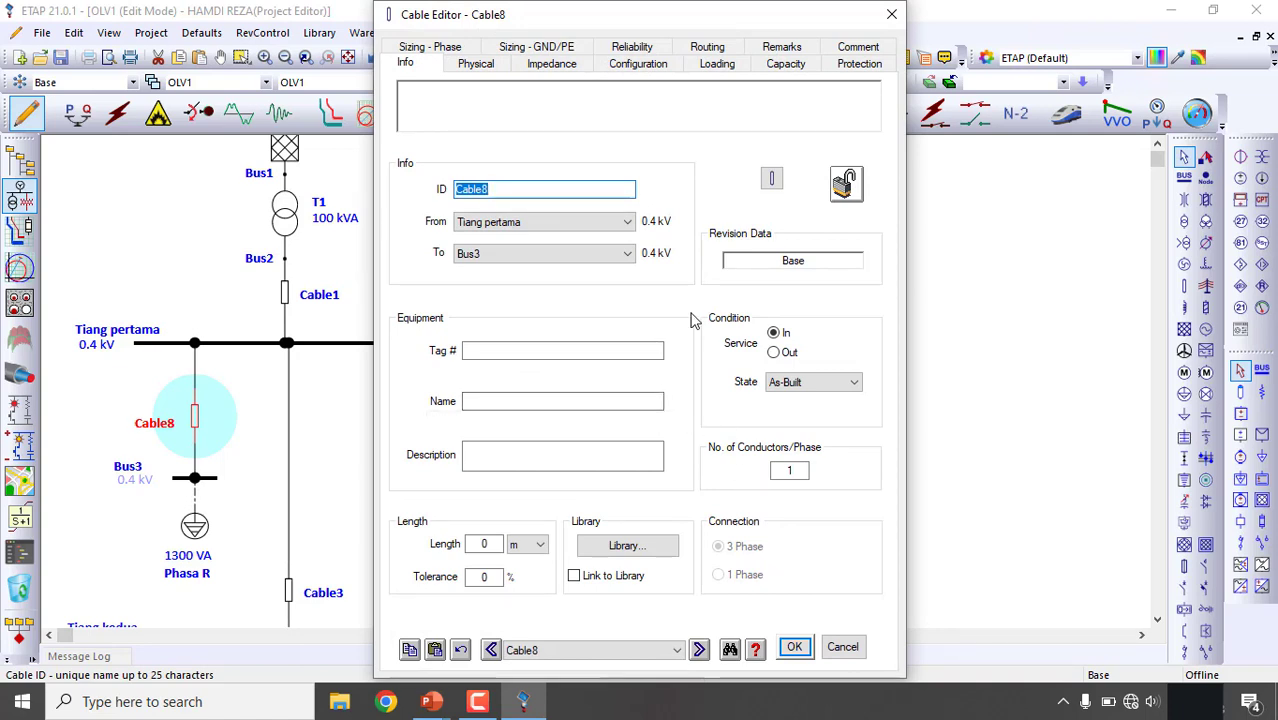
pyautogui.click(481, 543)
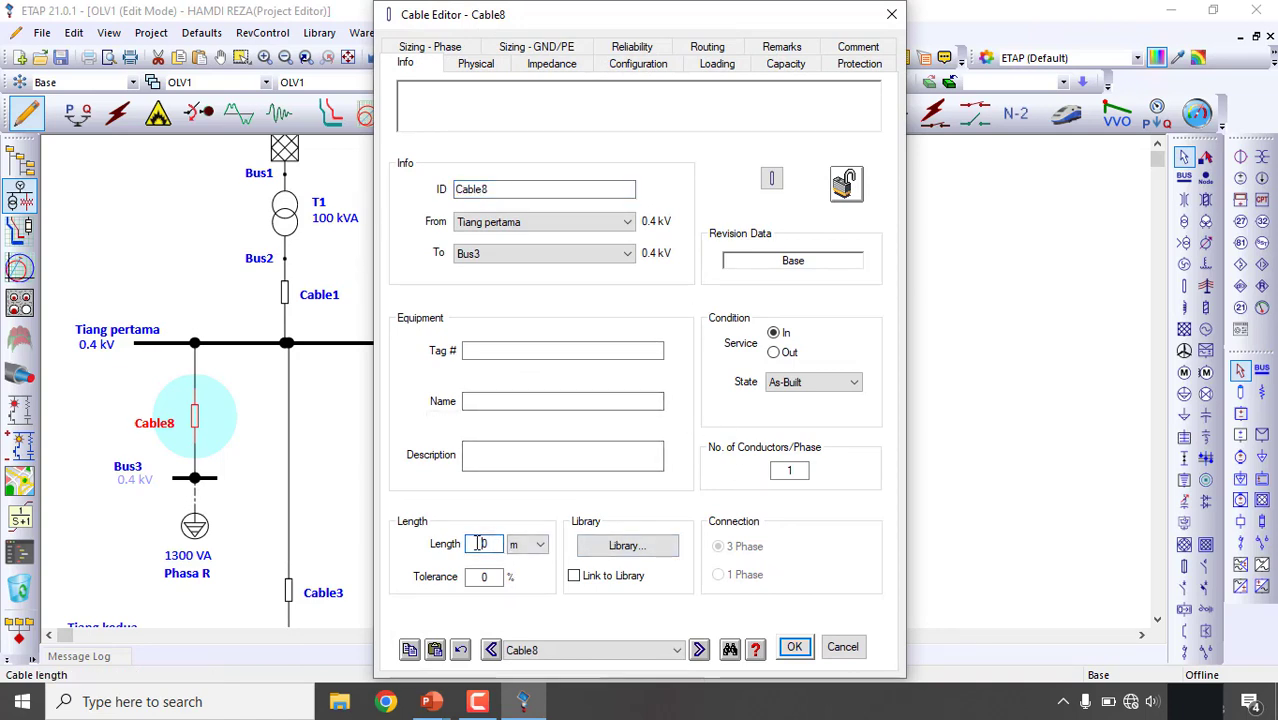
pyautogui.click(627, 545)
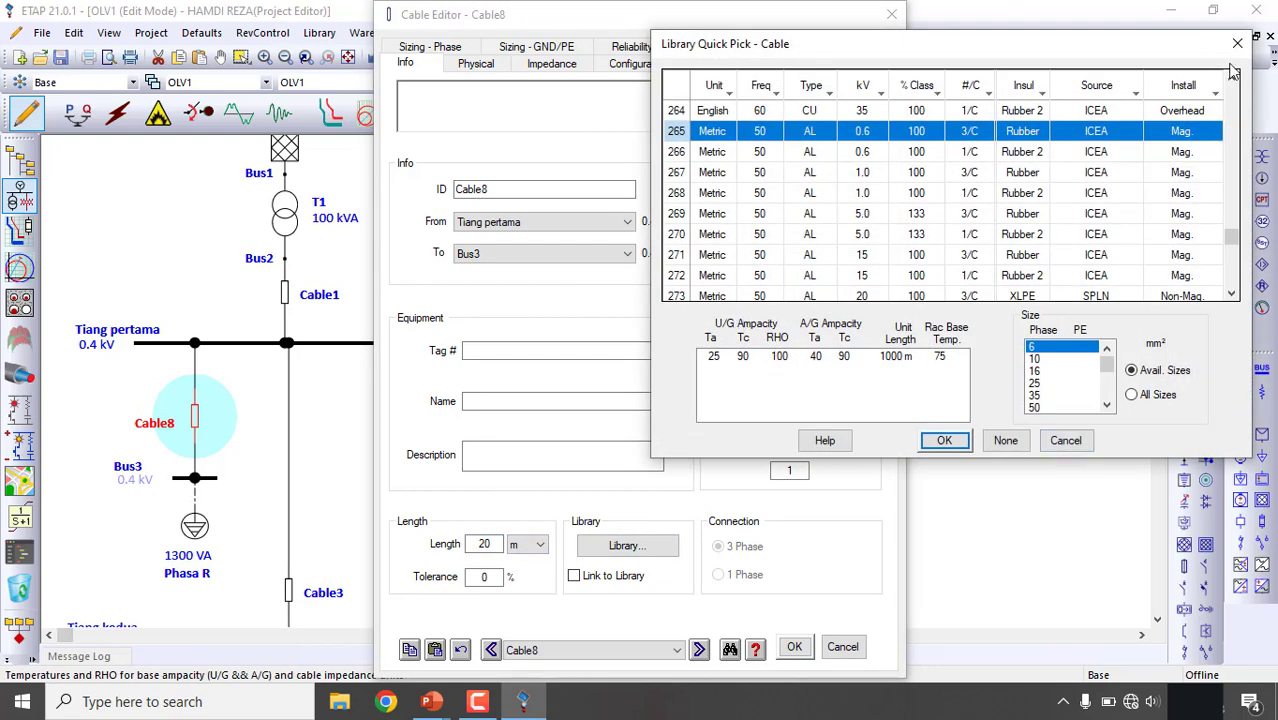
pyautogui.click(1237, 43)
pyautogui.click(891, 14)
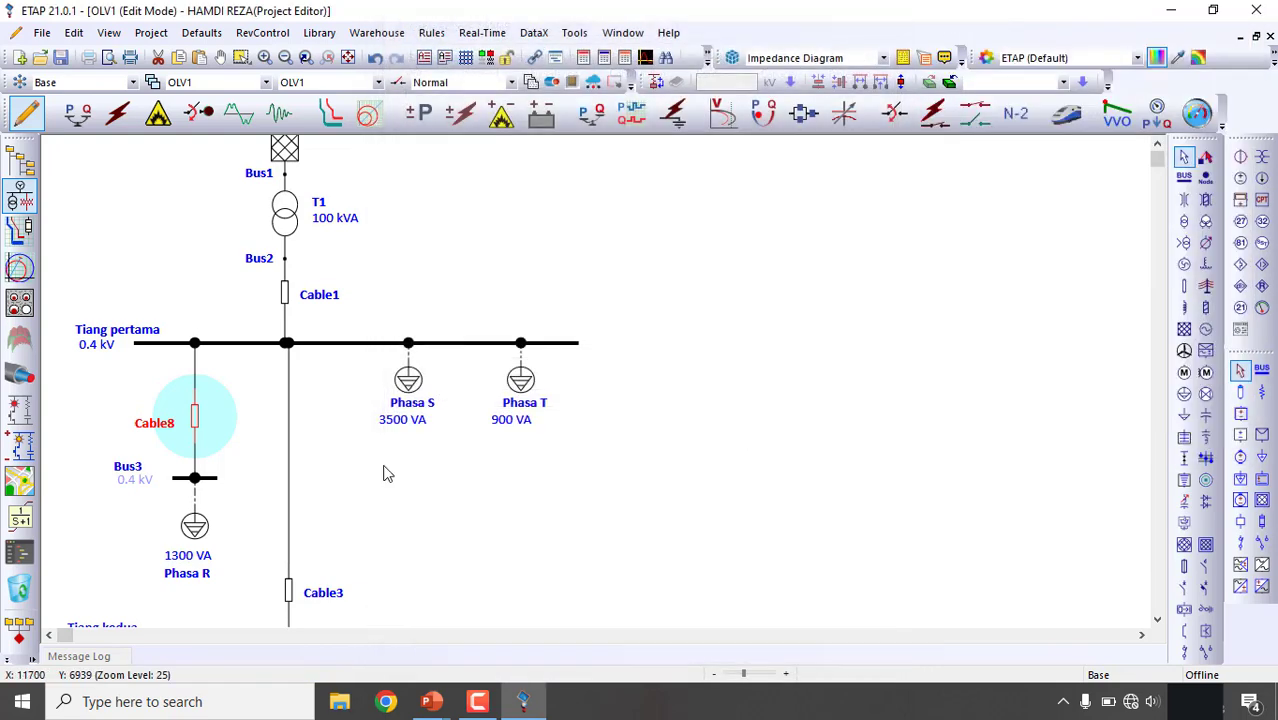
# - Duplicate Cable3 in the empty area beside the diagram, and ungroup and delete the bus copied along with it
pyautogui.click(289, 603)
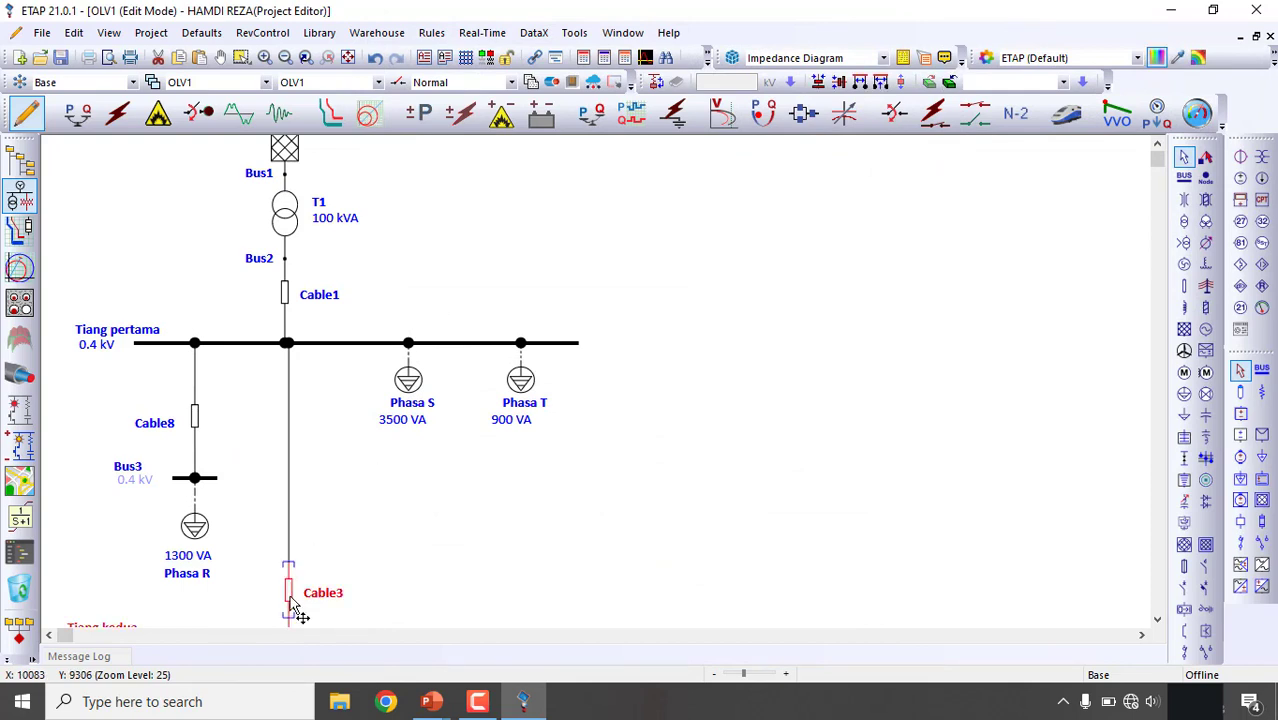
pyautogui.click(670, 451)
pyautogui.hotkey('ctrl', 'v')
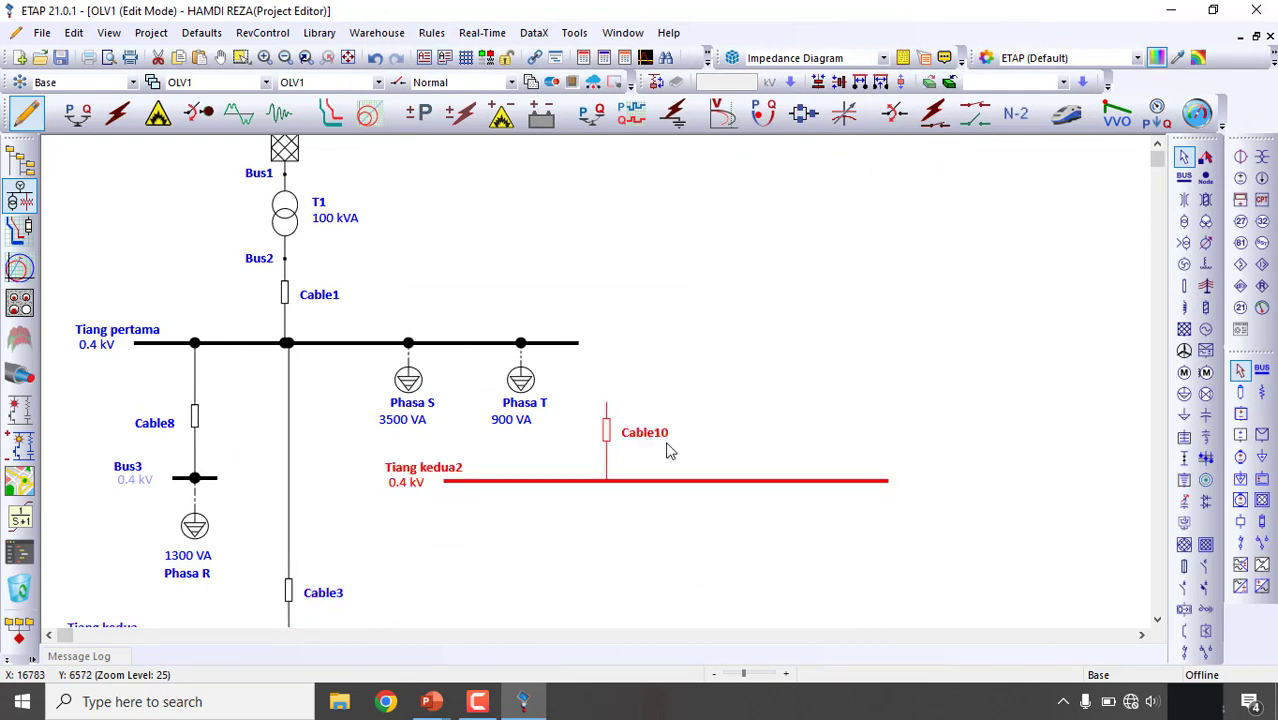
pyautogui.rightClick(622, 483)
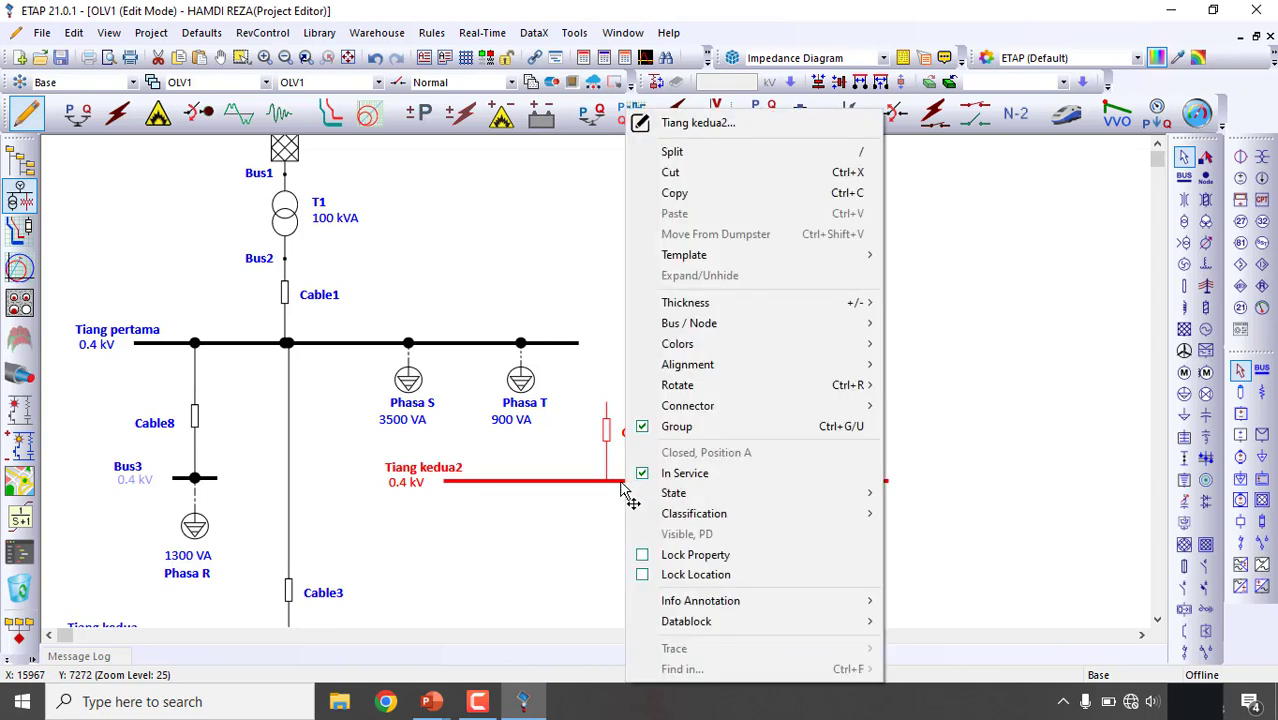
pyautogui.click(677, 427)
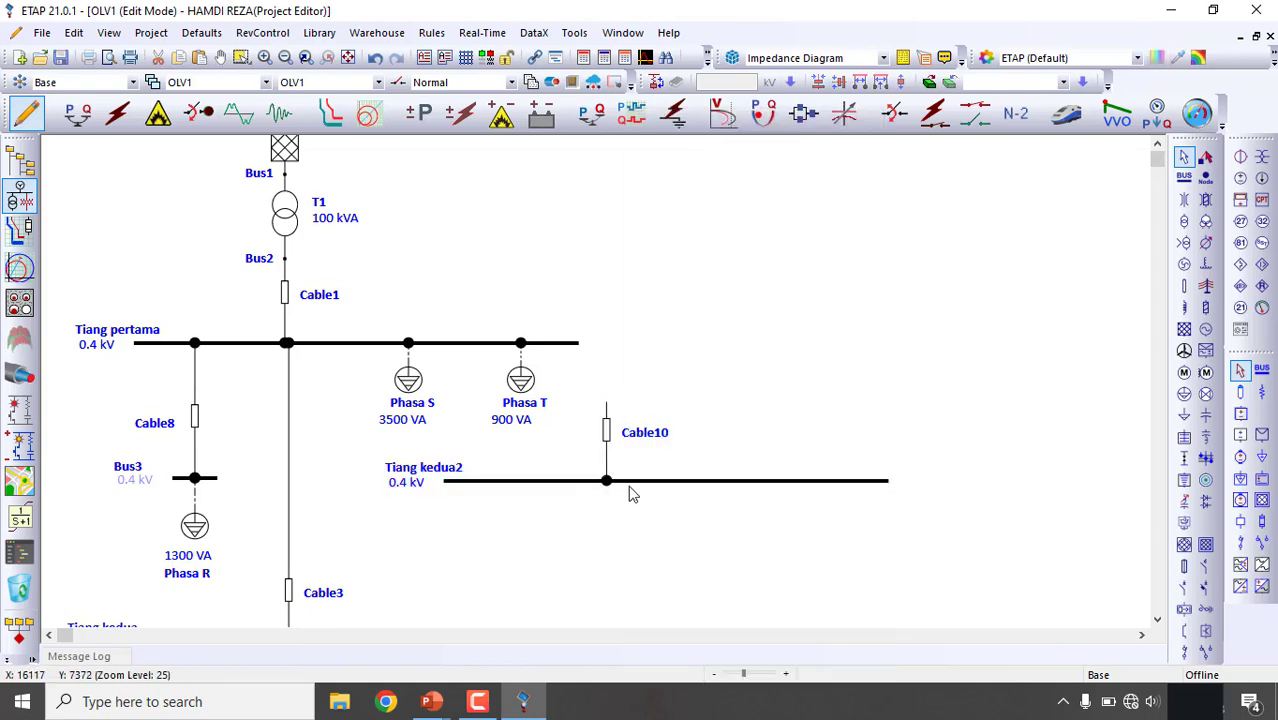
pyautogui.click(628, 484)
pyautogui.press('Delete')
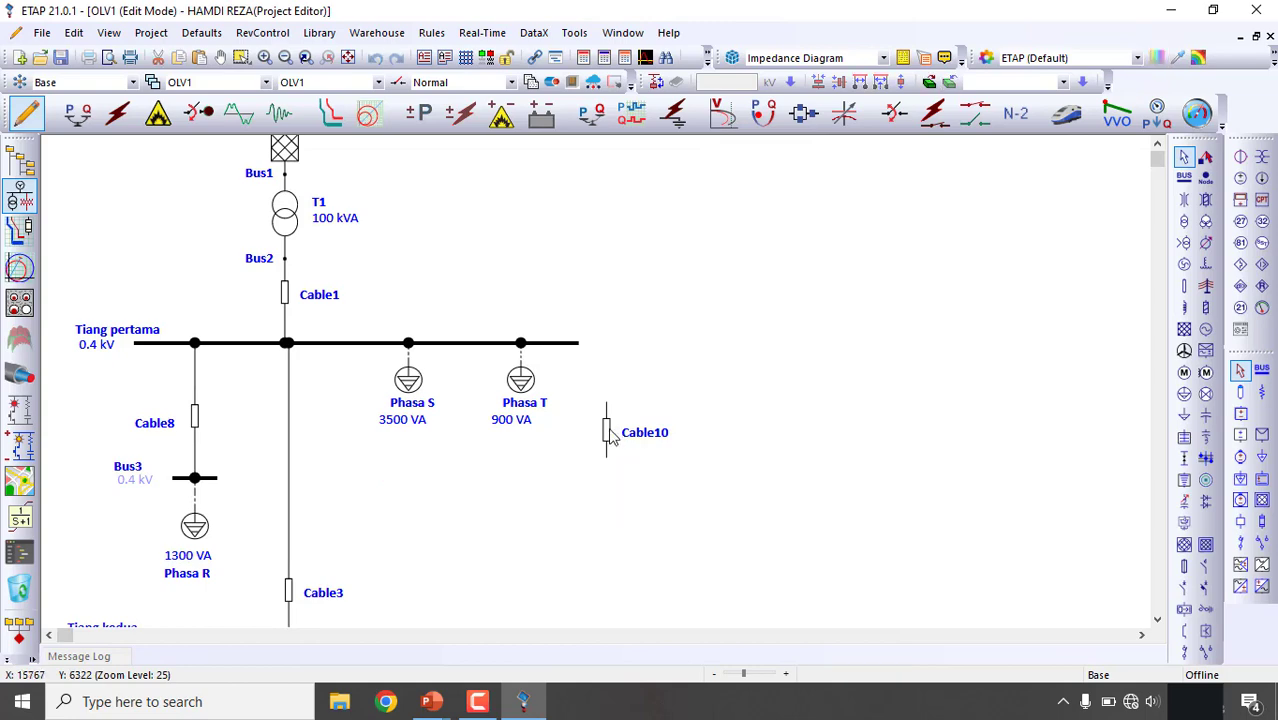
# - Set the copied cable's size to 10 mm² and enter a new length in metres
pyautogui.click(610, 434)
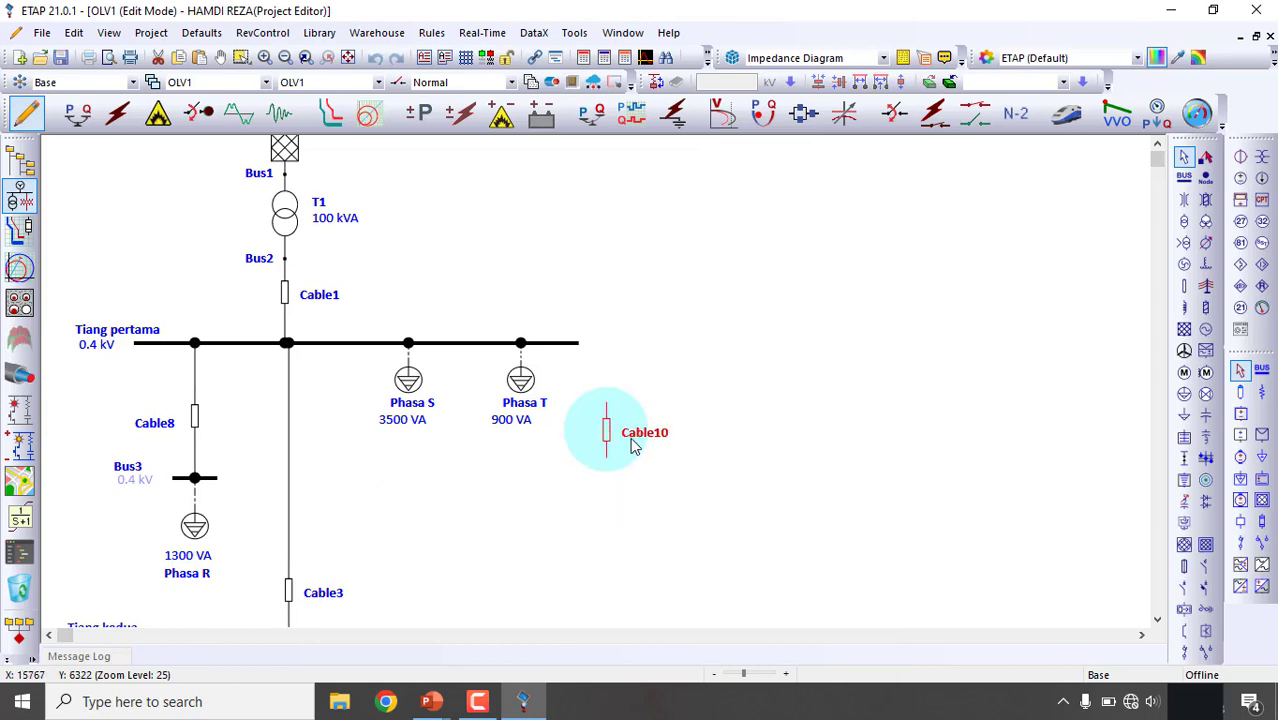
pyautogui.doubleClick(631, 446)
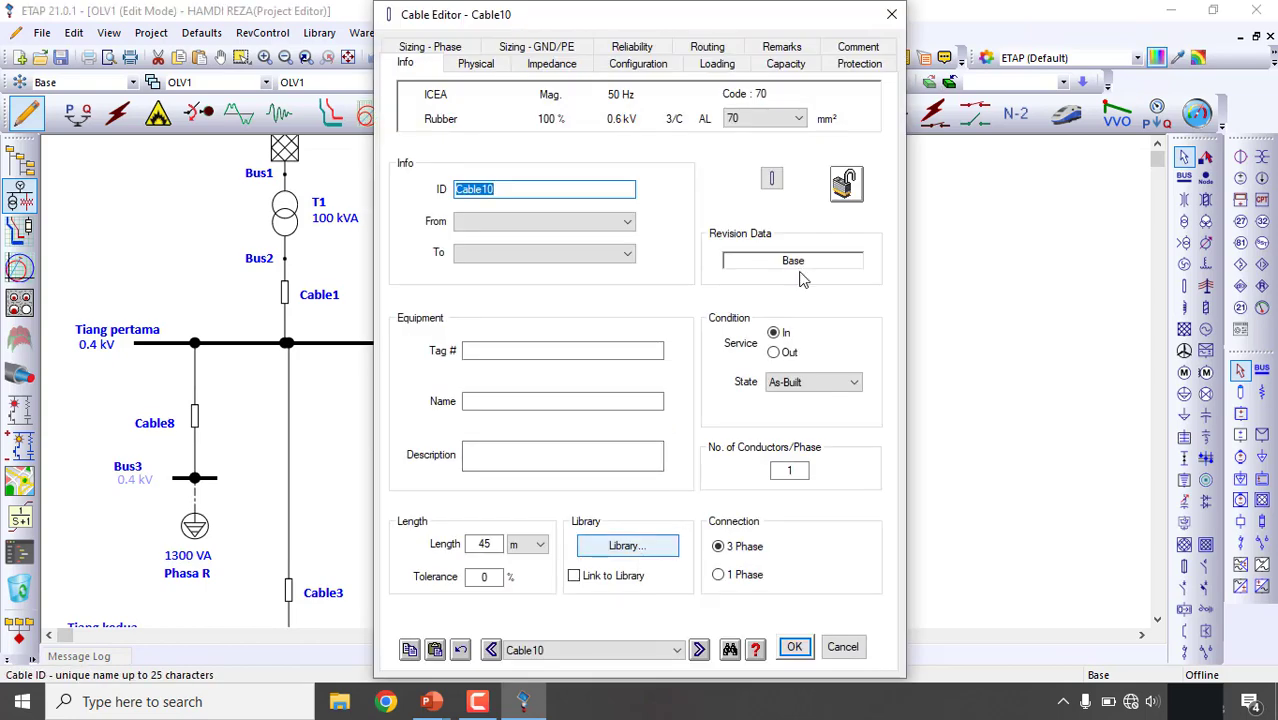
pyautogui.click(778, 119)
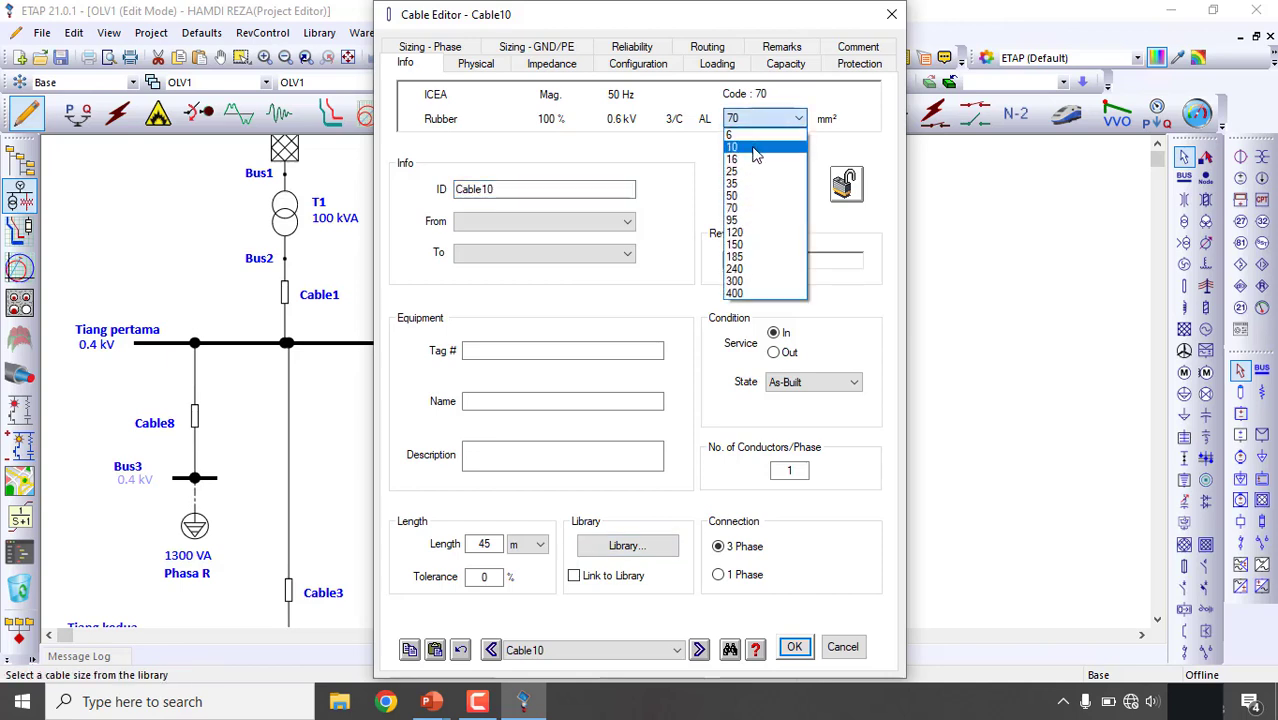
pyautogui.click(755, 149)
pyautogui.moveTo(495, 544); pyautogui.dragTo(455, 545)
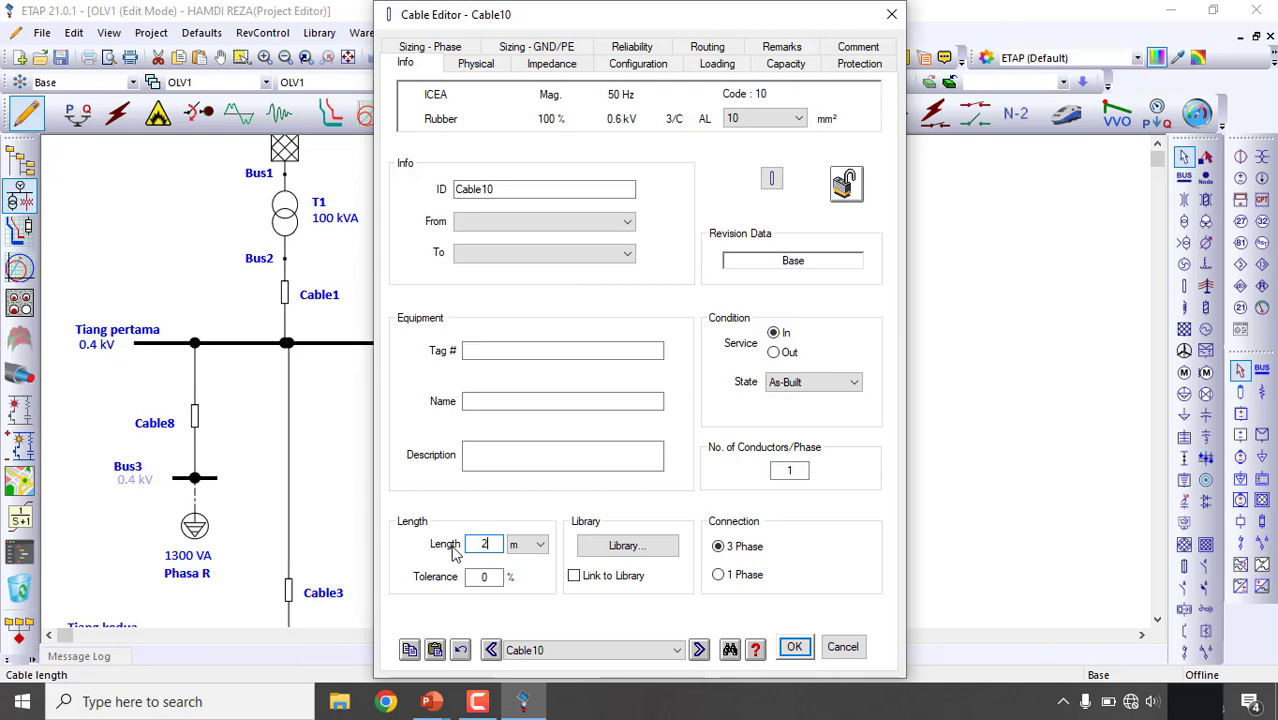
pyautogui.click(794, 647)
# - Replace Cable8 with the 10 mm² cable, connecting it between the Tiang pertama bus and Bus3
pyautogui.click(195, 422)
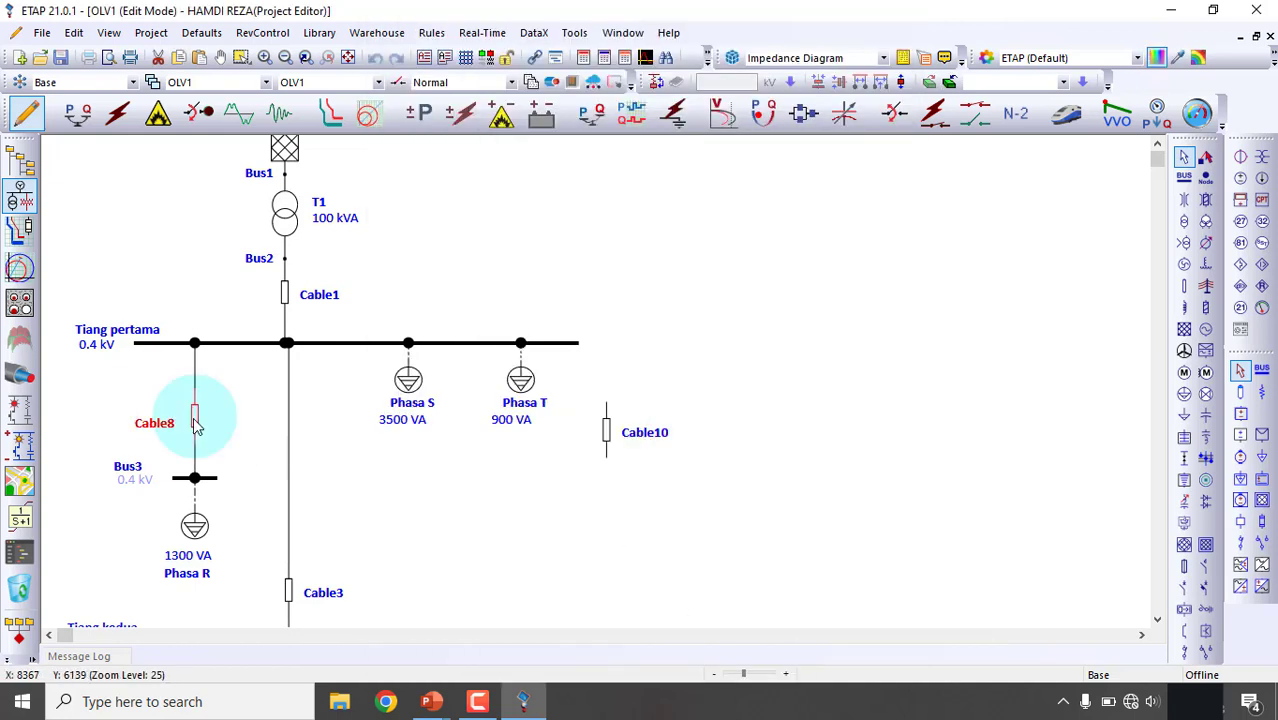
pyautogui.press('Delete')
pyautogui.moveTo(606, 432); pyautogui.dragTo(195, 416)
pyautogui.moveTo(197, 362); pyautogui.dragTo(195, 344)
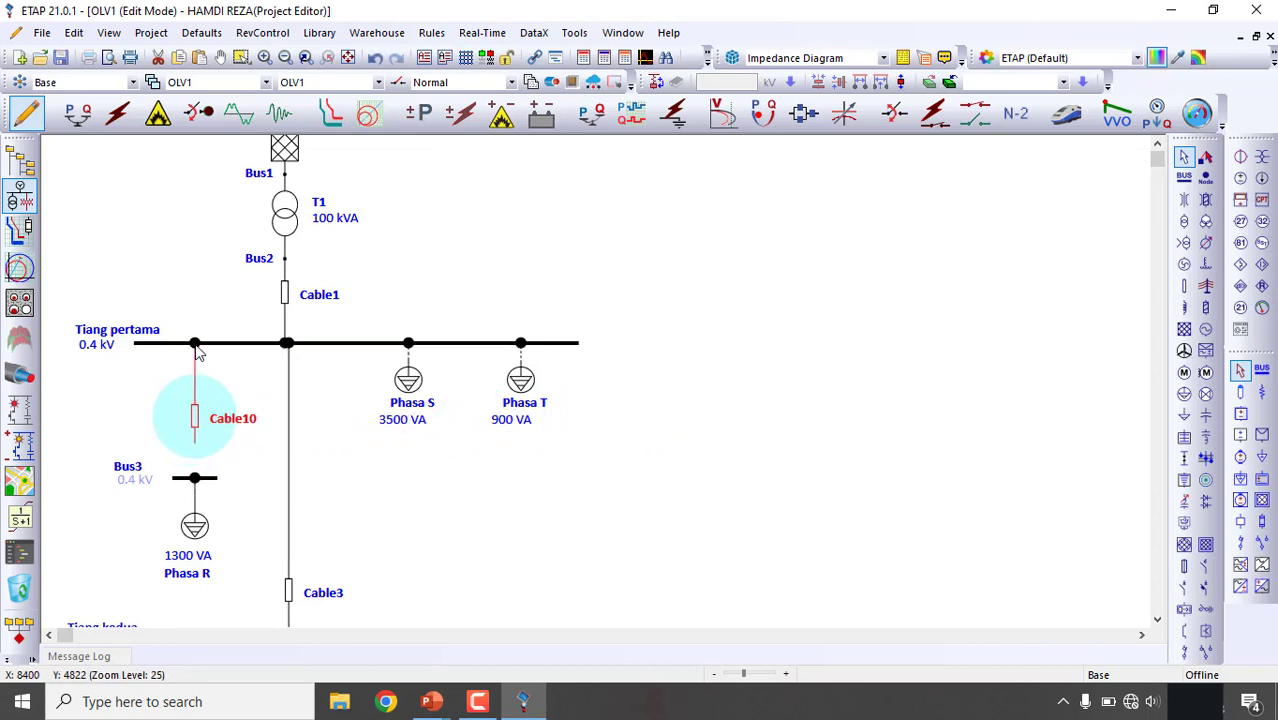
pyautogui.moveTo(198, 483); pyautogui.dragTo(198, 481)
# - Move the Phasa S and Phasa T loads down level with Phasa R and delete their direct connections to Tiang pertama
pyautogui.moveTo(408, 384); pyautogui.dragTo(615, 458)
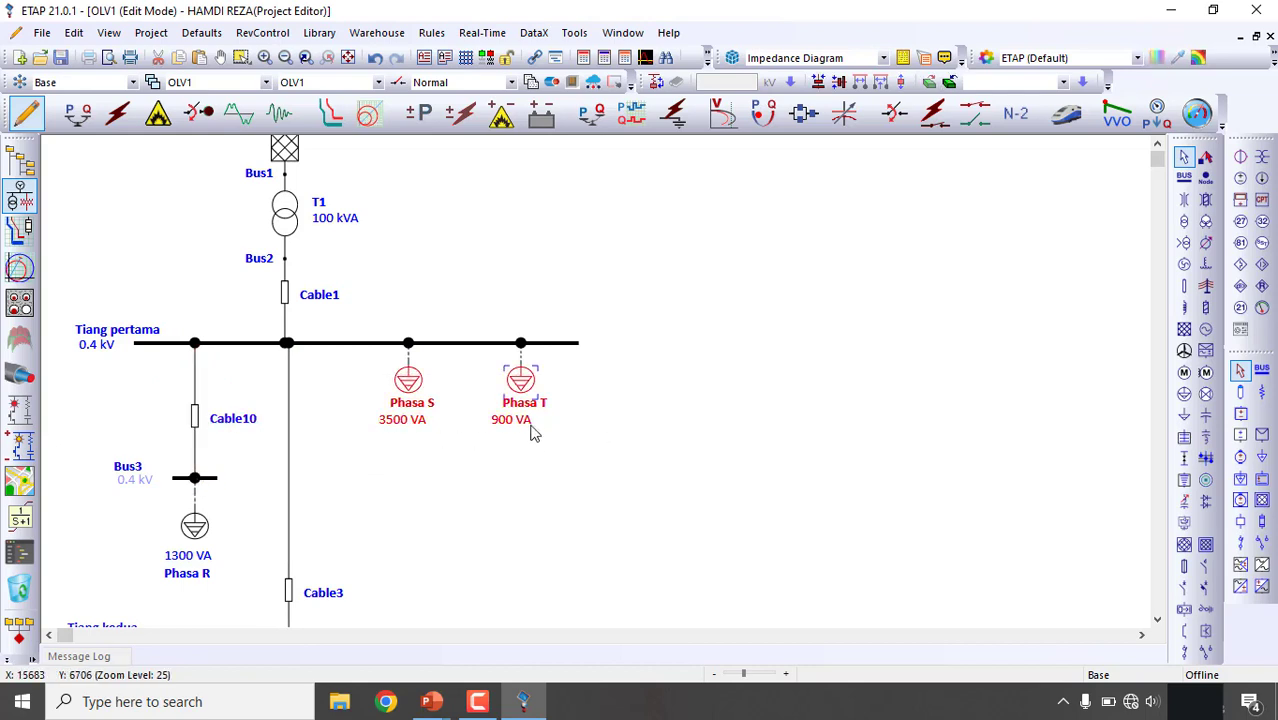
pyautogui.moveTo(521, 379); pyautogui.dragTo(520, 515)
pyautogui.click(397, 434)
pyautogui.click(197, 428)
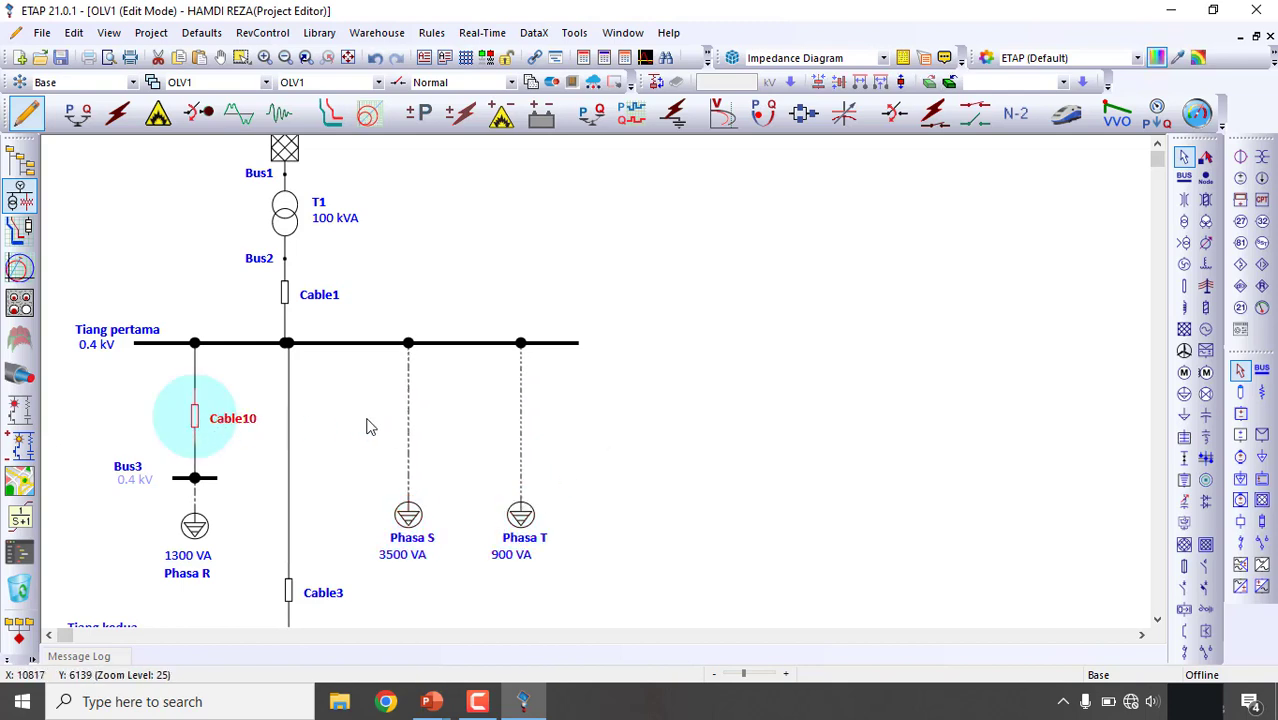
pyautogui.click(628, 407)
pyautogui.click(409, 407)
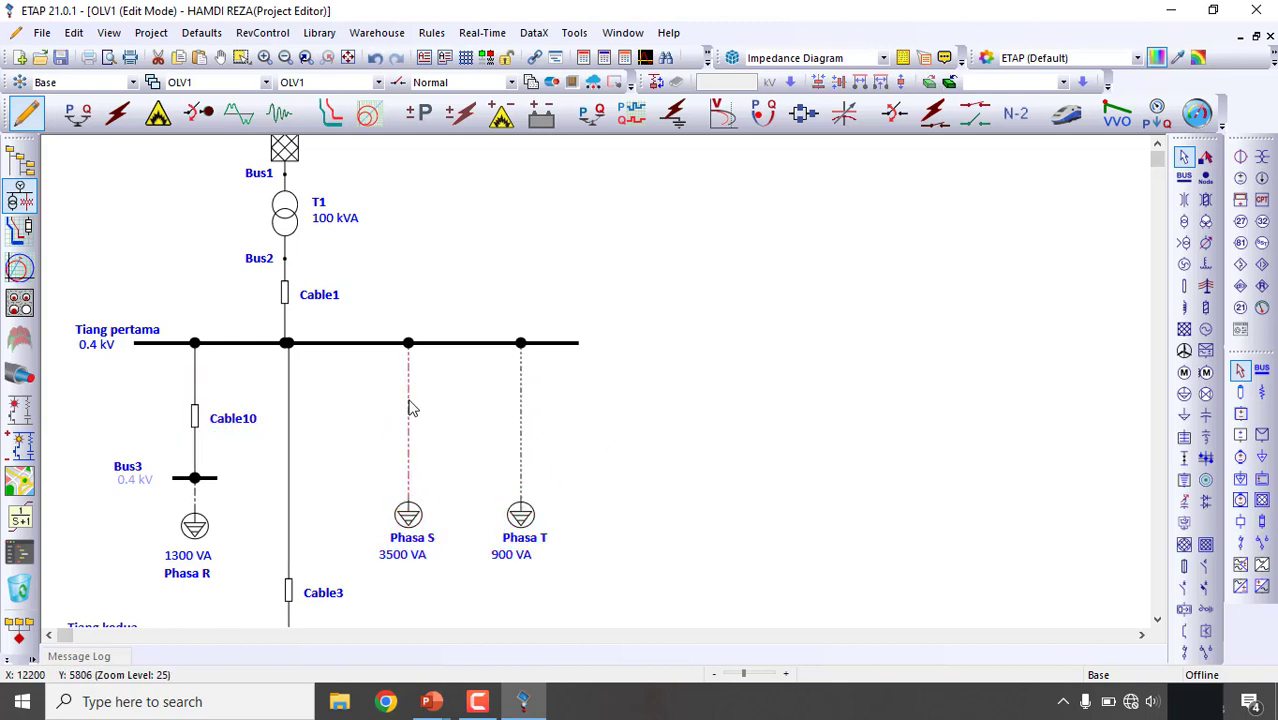
pyautogui.press('Delete')
pyautogui.click(521, 418)
pyautogui.press('Delete')
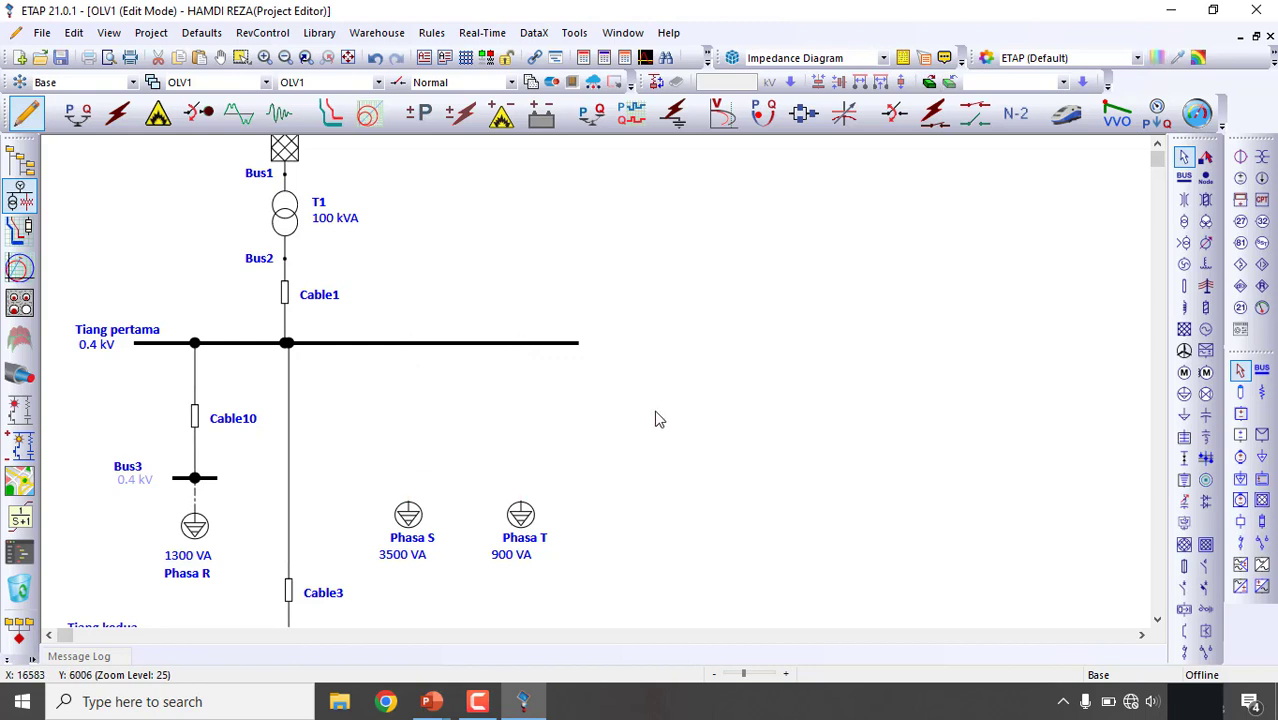
# - Place two copies of Cable10, one above the Phasa S load and one above the Phasa T load
pyautogui.hotkey('ctrl', 'v')
pyautogui.moveTo(655, 412); pyautogui.dragTo(408, 427)
pyautogui.click(680, 431)
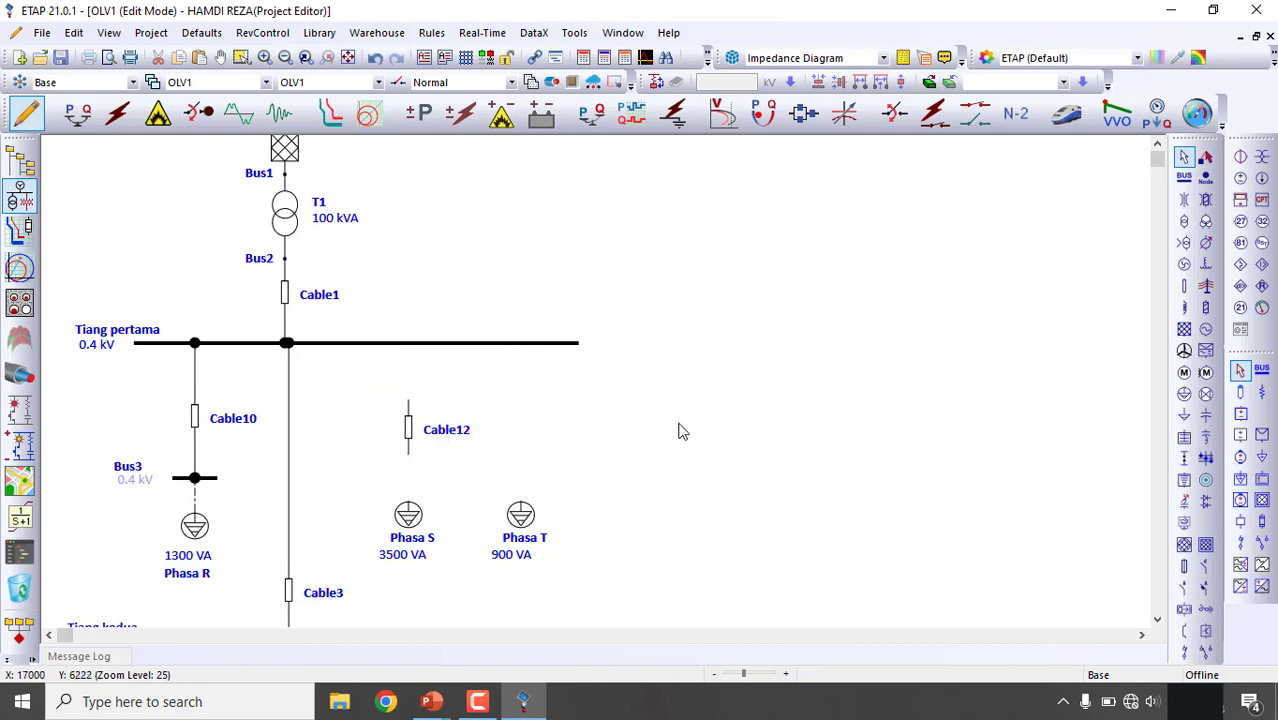
pyautogui.hotkey('ctrl', 'v')
pyautogui.moveTo(682, 431); pyautogui.dragTo(521, 427)
# - Connect the cable above Phasa T to Tiang pertama and insert a bus joining its lower end to the load
pyautogui.moveTo(521, 380); pyautogui.dragTo(520, 343)
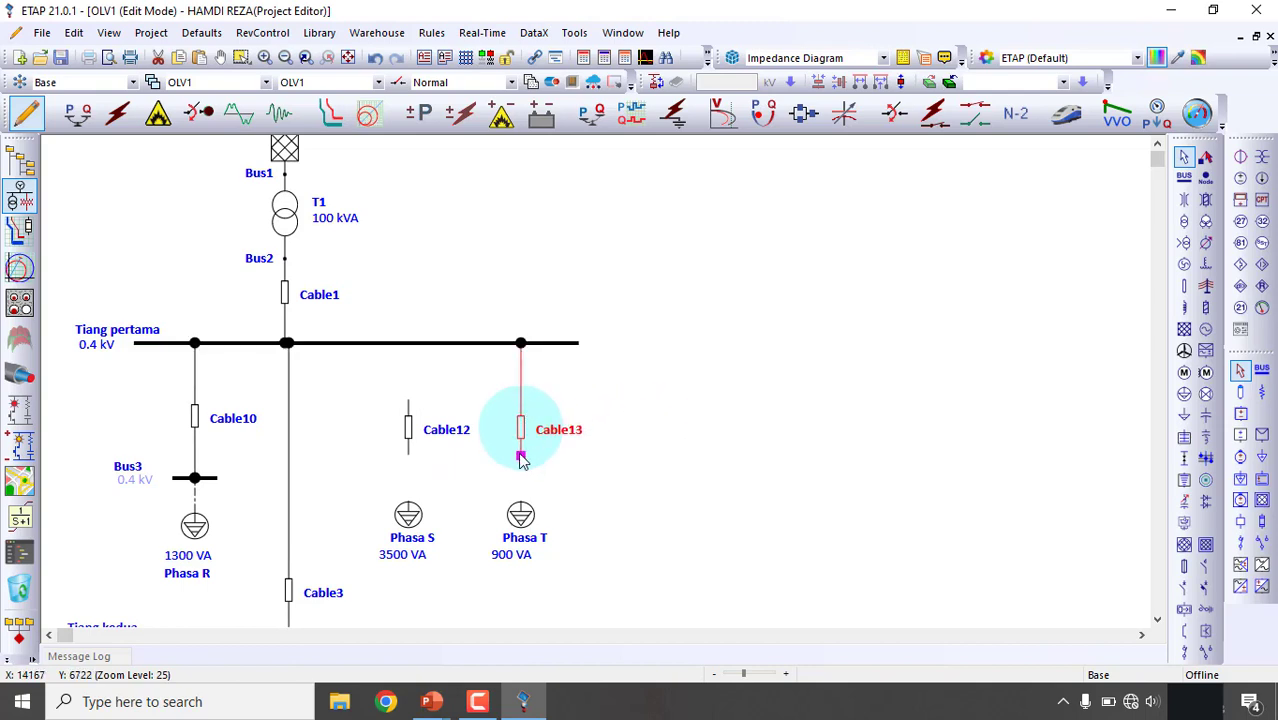
pyautogui.moveTo(524, 512); pyautogui.dragTo(551, 489)
pyautogui.click(1183, 177)
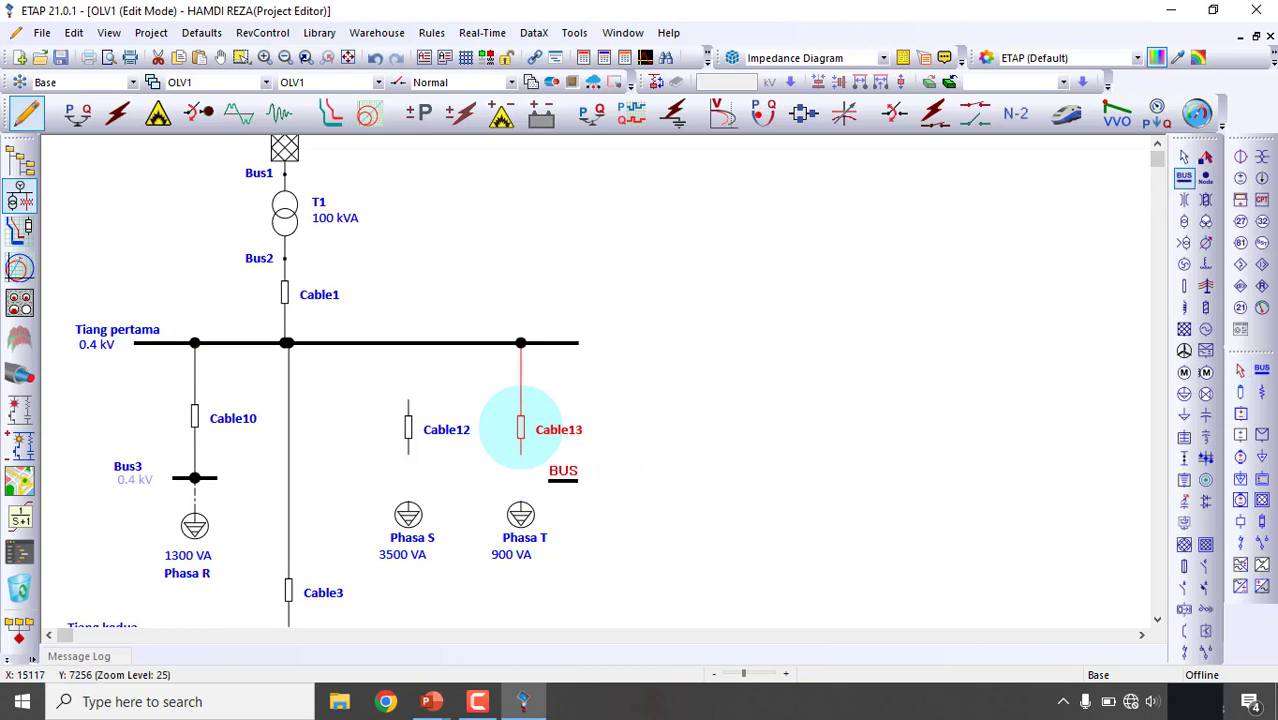
pyautogui.click(527, 479)
pyautogui.moveTo(527, 461); pyautogui.dragTo(520, 479)
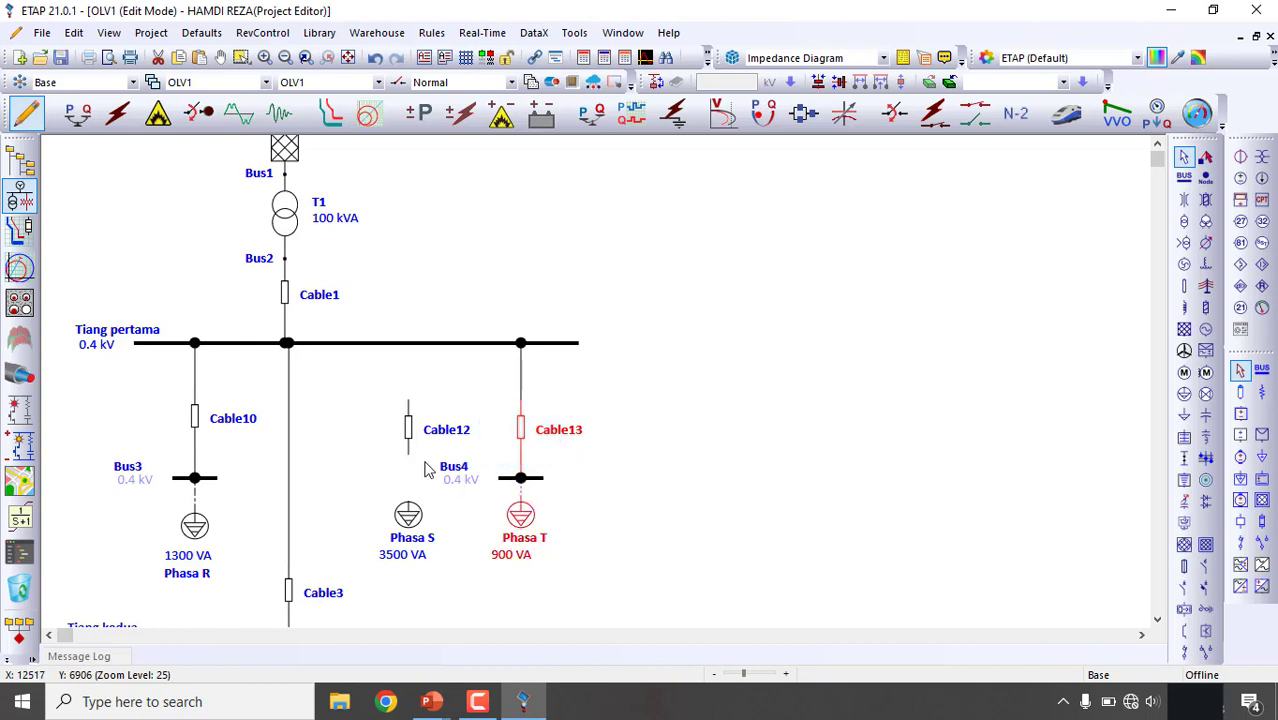
# - Connect the cable above Phasa S to Tiang pertama and insert a bus joining its lower end to the load
pyautogui.moveTo(410, 408); pyautogui.dragTo(408, 343)
pyautogui.click(1184, 177)
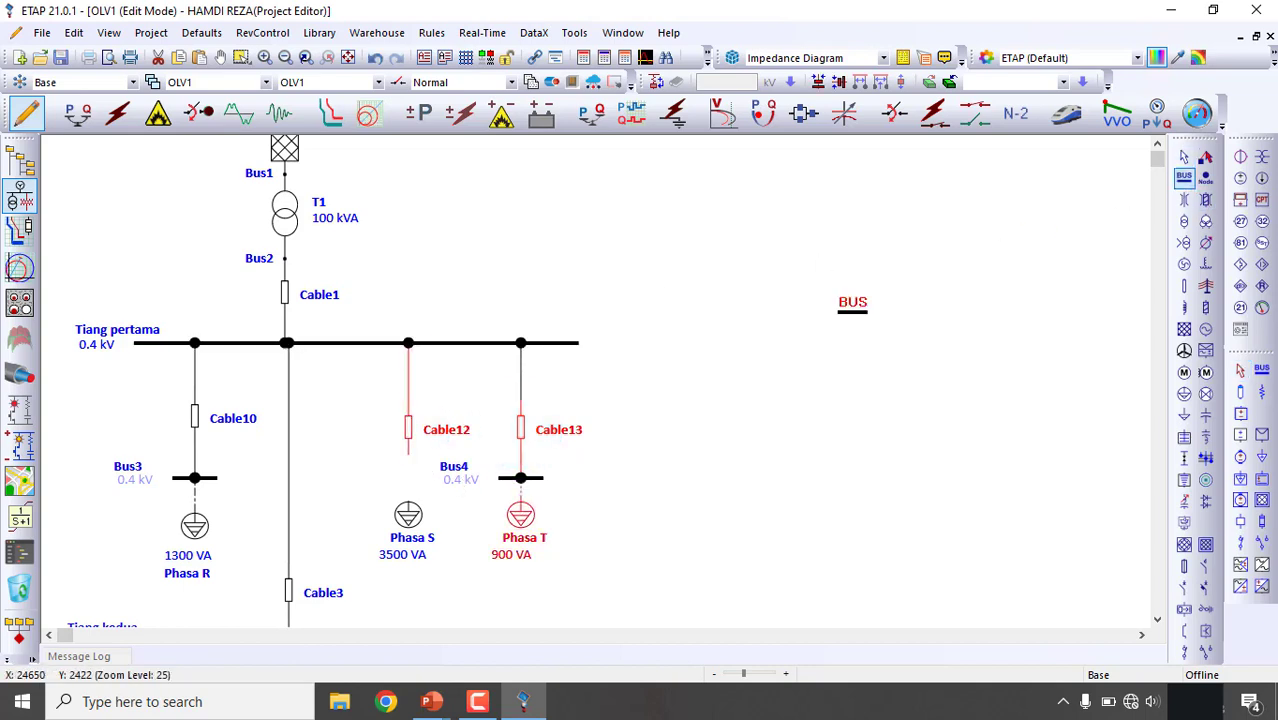
pyautogui.click(408, 466)
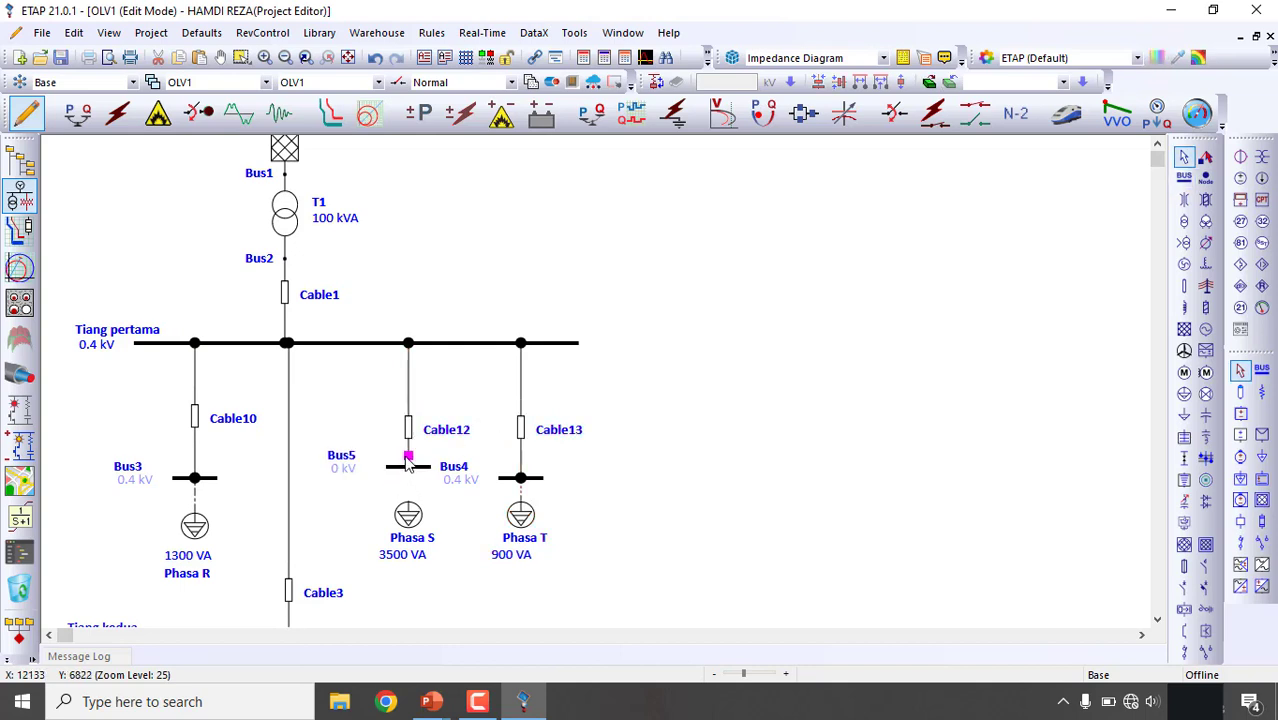
pyautogui.moveTo(408, 456); pyautogui.dragTo(408, 468)
pyautogui.click(645, 475)
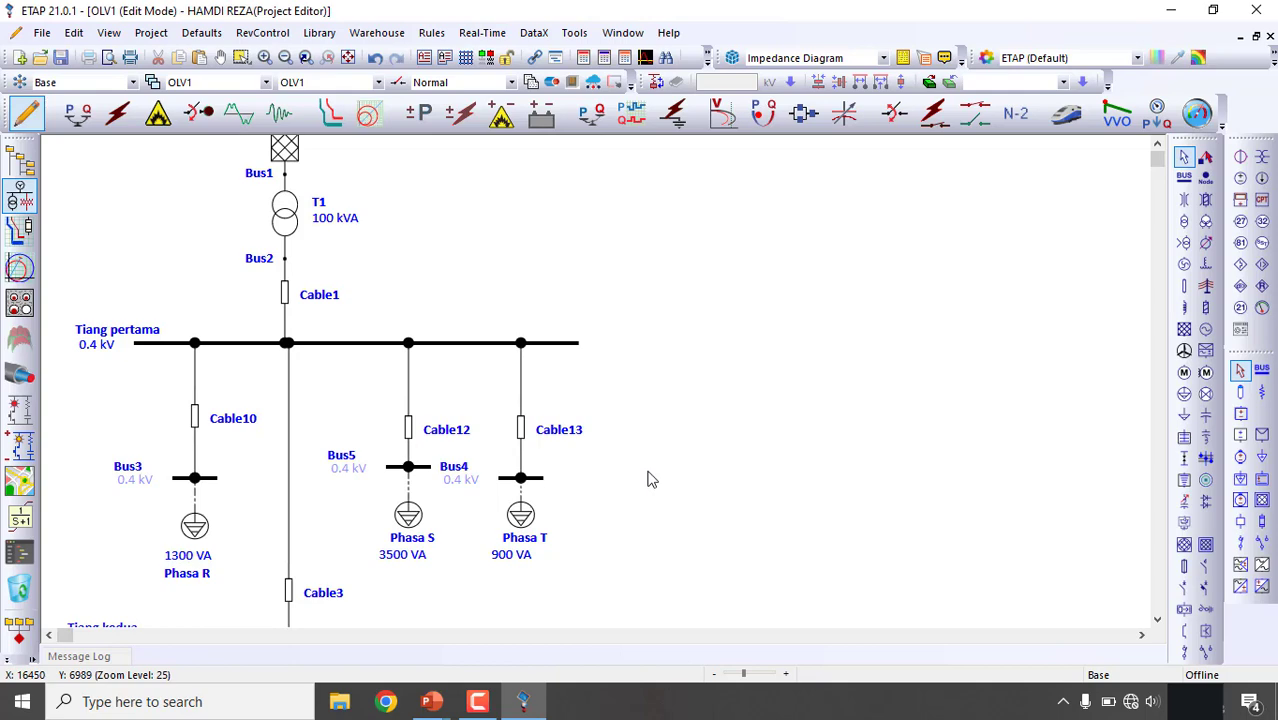
# - Move the Phasa R2 load well below the Tiang kedua bus to make room for a cable and bus
pyautogui.scroll(-5, 648, 477)
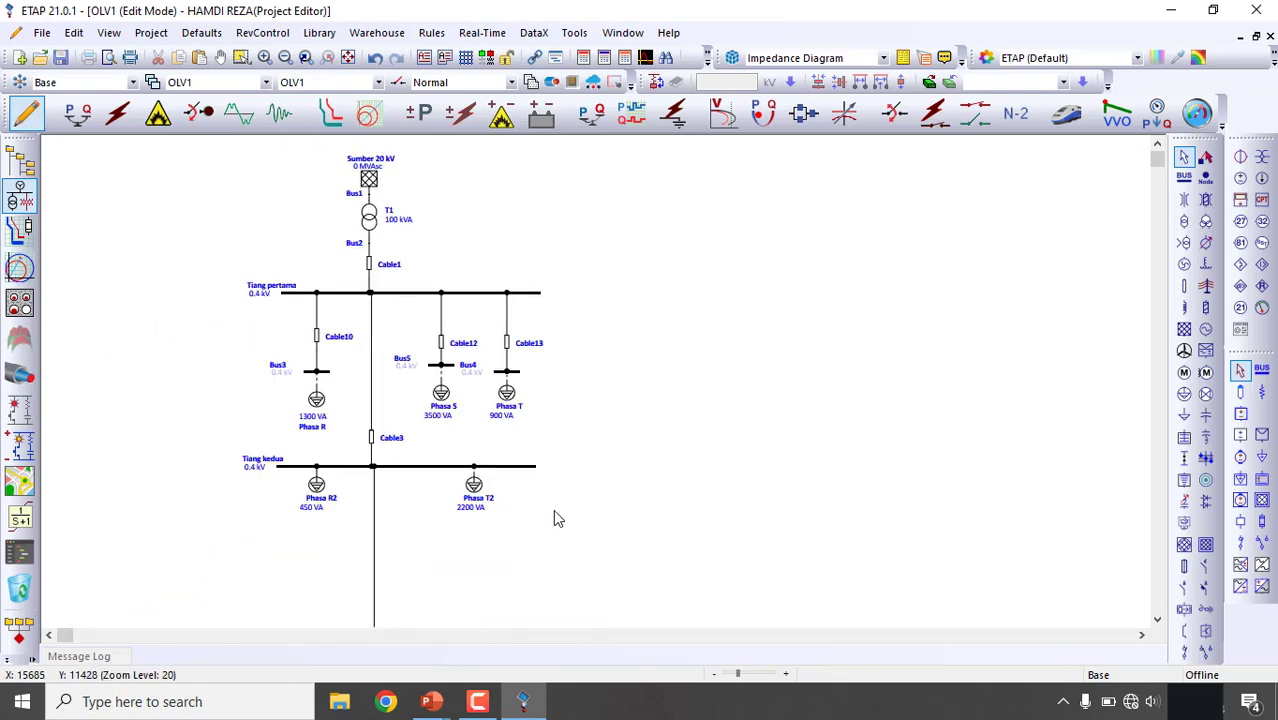
pyautogui.scroll(-1, 422, 508)
pyautogui.scroll(3, 430, 473)
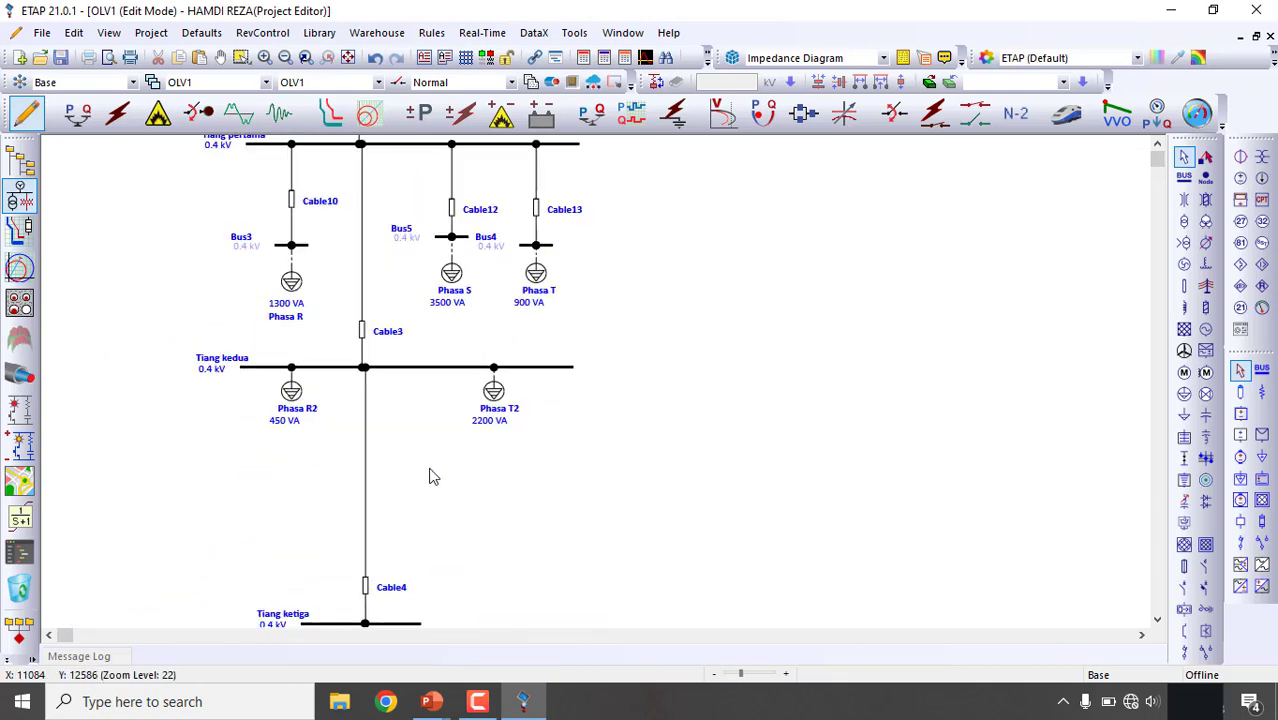
pyautogui.click(294, 396)
pyautogui.press('Down')
pyautogui.press('Down')
pyautogui.press('Down')
pyautogui.press('Down')
pyautogui.press('Down')
pyautogui.press('Down')
pyautogui.press('Down')
pyautogui.press('Down')
pyautogui.press('Down')
pyautogui.press('Down')
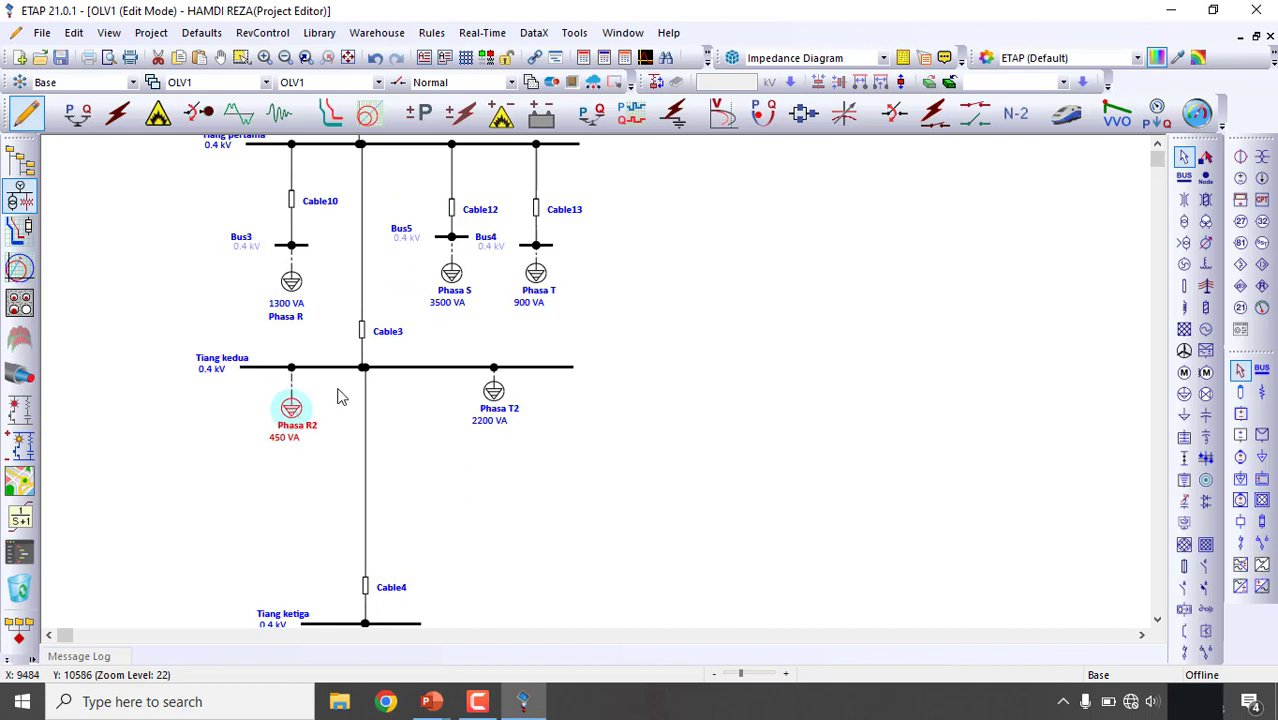
# - Copy Cable10 together with Bus3, and remove the direct connection between the Phasa R2 load and Tiang kedua
pyautogui.click(294, 205)
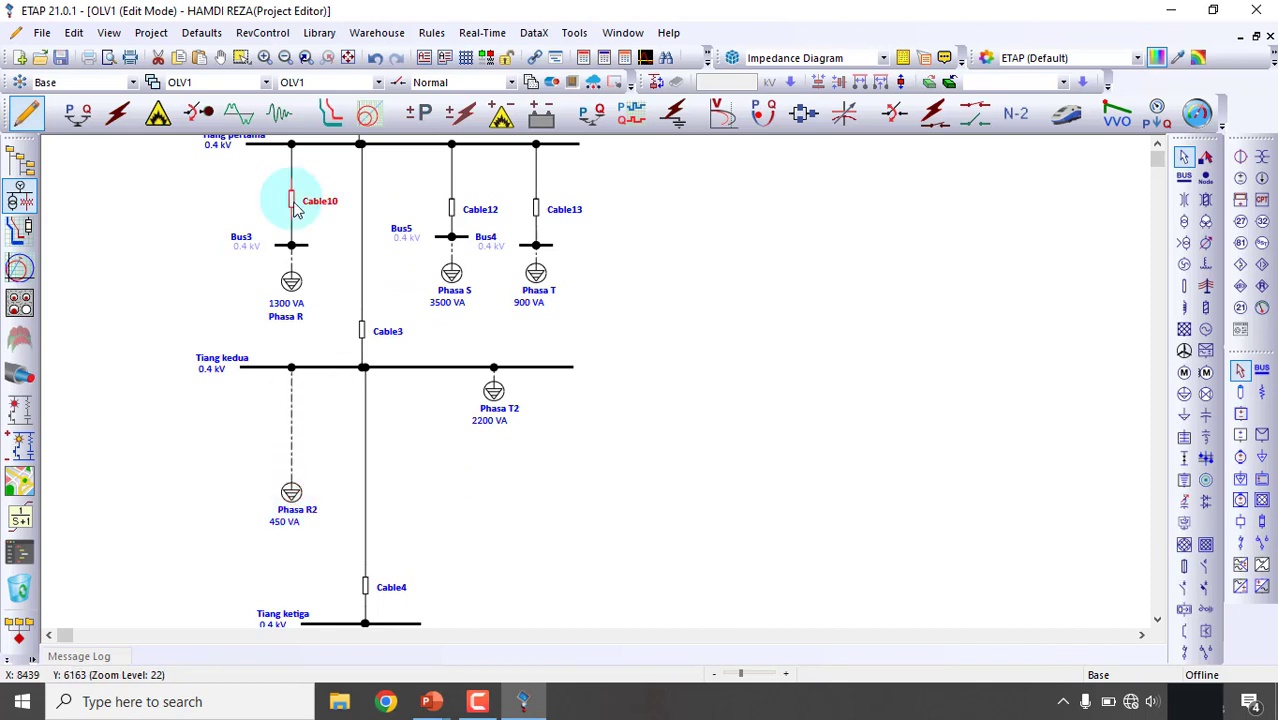
pyautogui.moveTo(188, 178); pyautogui.dragTo(346, 259)
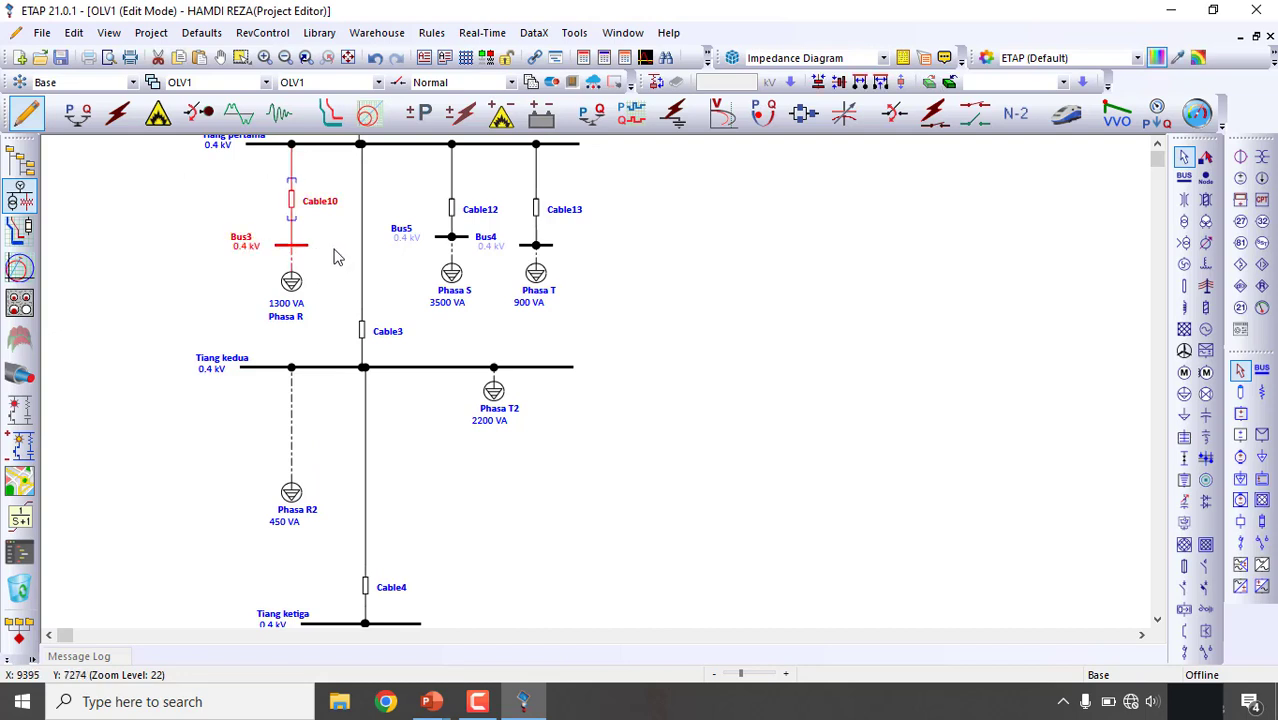
pyautogui.click(200, 442)
pyautogui.moveTo(290, 492); pyautogui.dragTo(291, 509)
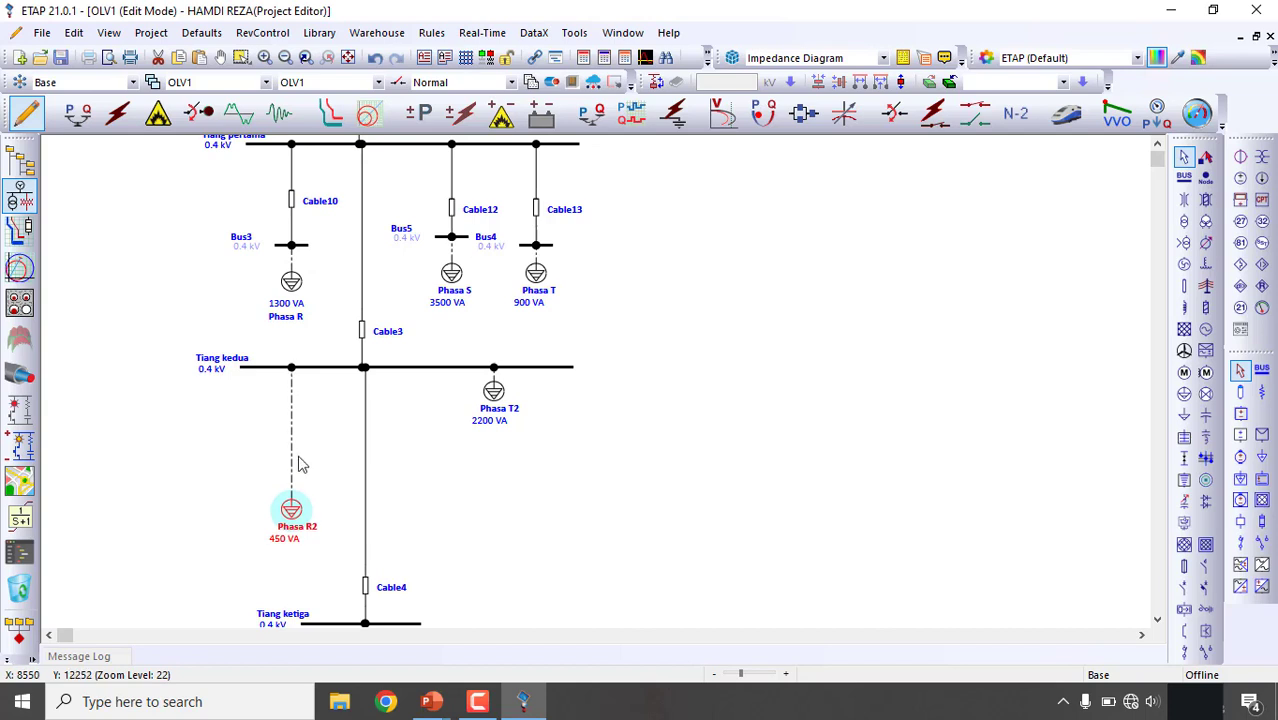
pyautogui.click(292, 450)
pyautogui.press('Delete')
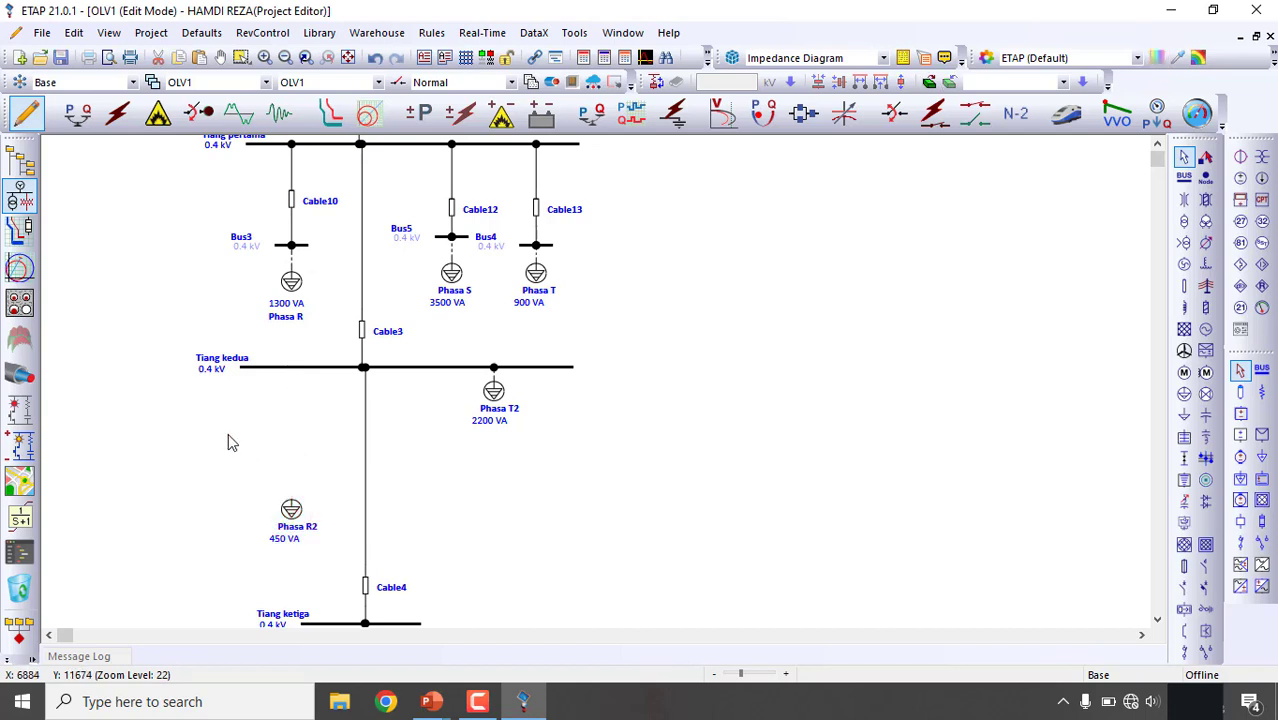
# - Paste the cable and bus below Tiang kedua and connect them between that bus and the Phasa R2 load
pyautogui.hotkey('ctrl', 'v')
pyautogui.moveTo(229, 425); pyautogui.dragTo(294, 370)
pyautogui.moveTo(291, 497); pyautogui.dragTo(294, 466)
# - Lower the Phasa T2 load and replace its direct connection to Tiang kedua with another copy of the cable and bus
pyautogui.moveTo(493, 392); pyautogui.dragTo(485, 509)
pyautogui.click(484, 458)
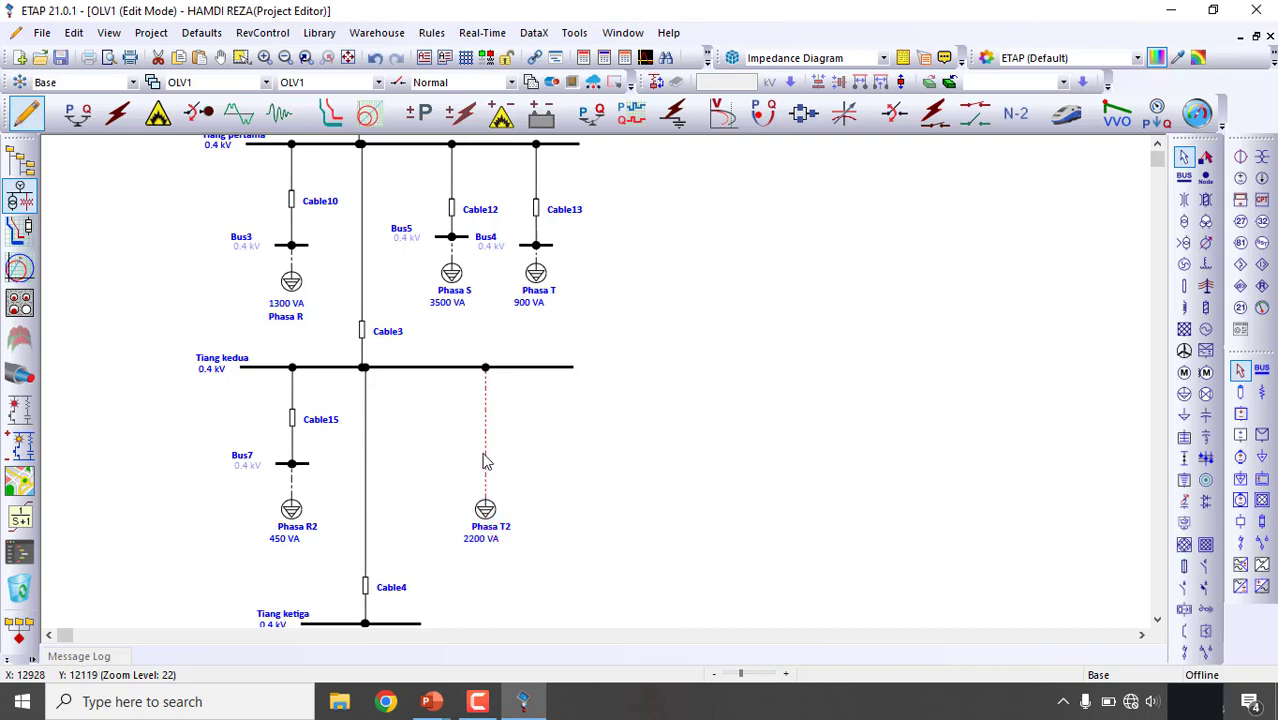
pyautogui.press('Delete')
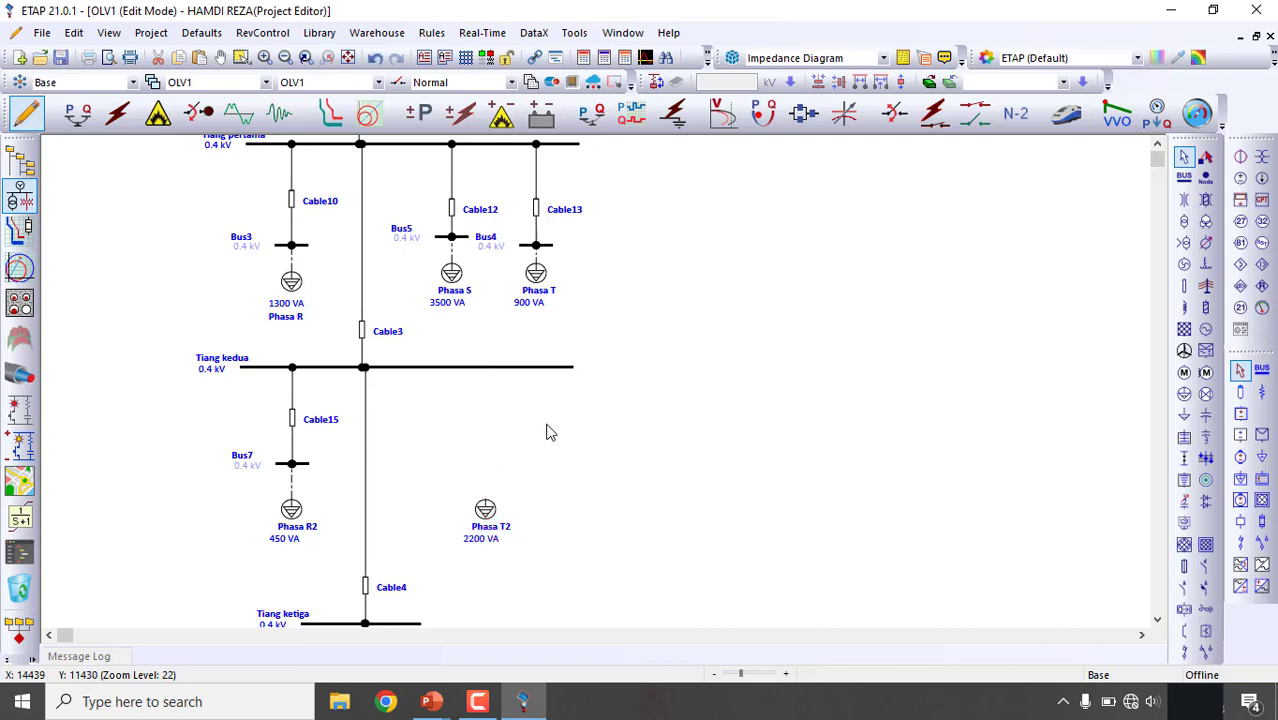
pyautogui.hotkey('ctrl', 'v')
pyautogui.moveTo(549, 410); pyautogui.dragTo(488, 367)
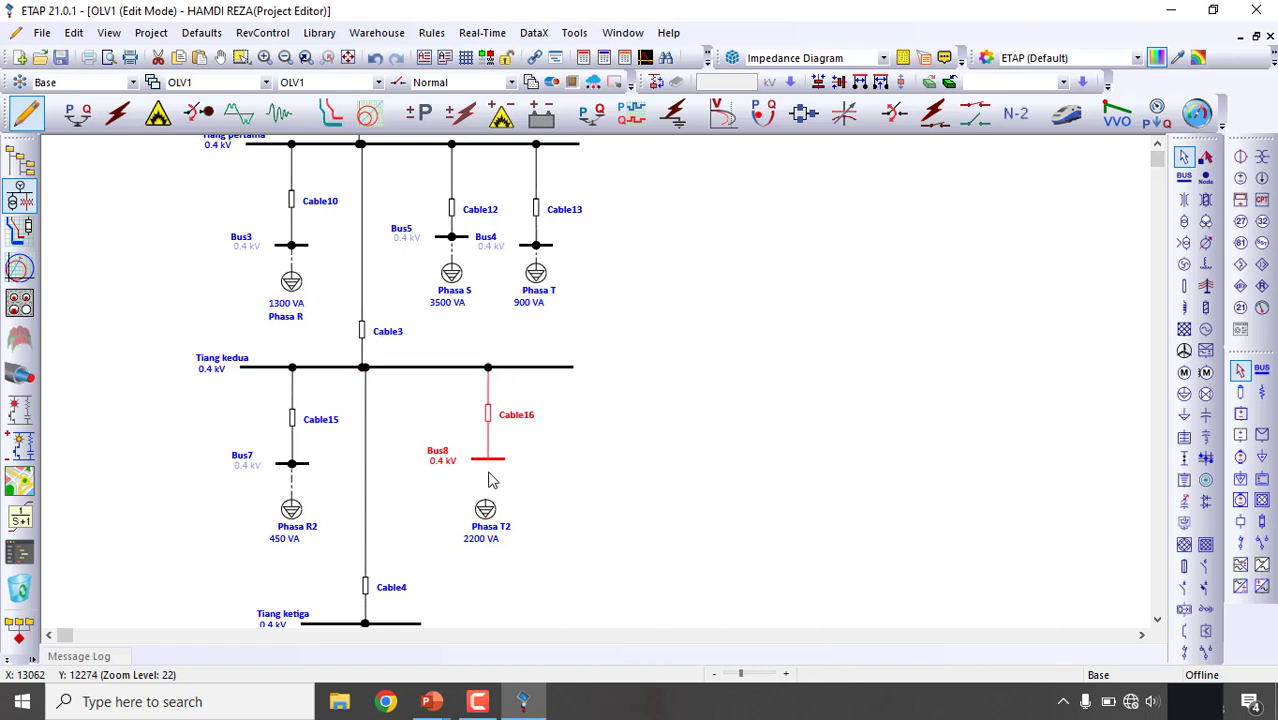
pyautogui.moveTo(486, 498); pyautogui.dragTo(488, 460)
pyautogui.click(538, 475)
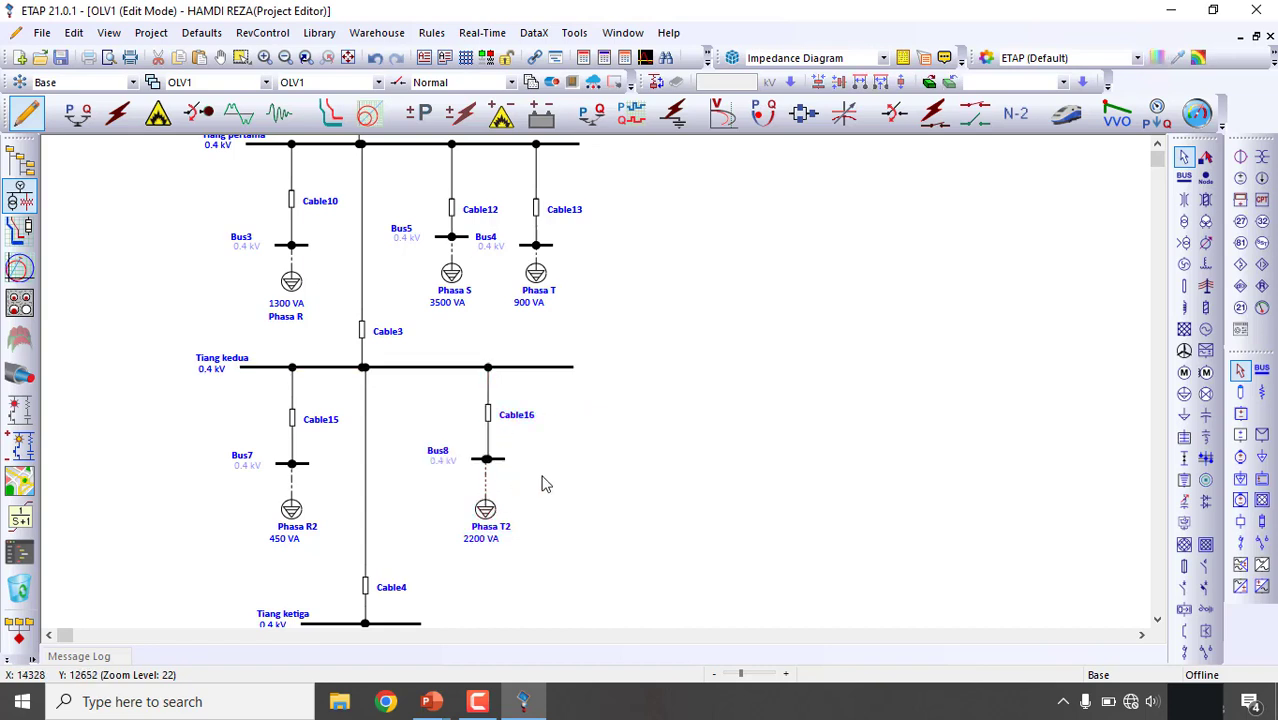
# - Lengthen the Tiang ketiga bus on both sides to make room for load branches
pyautogui.scroll(-1, 545, 484)
pyautogui.scroll(-3, 526, 517)
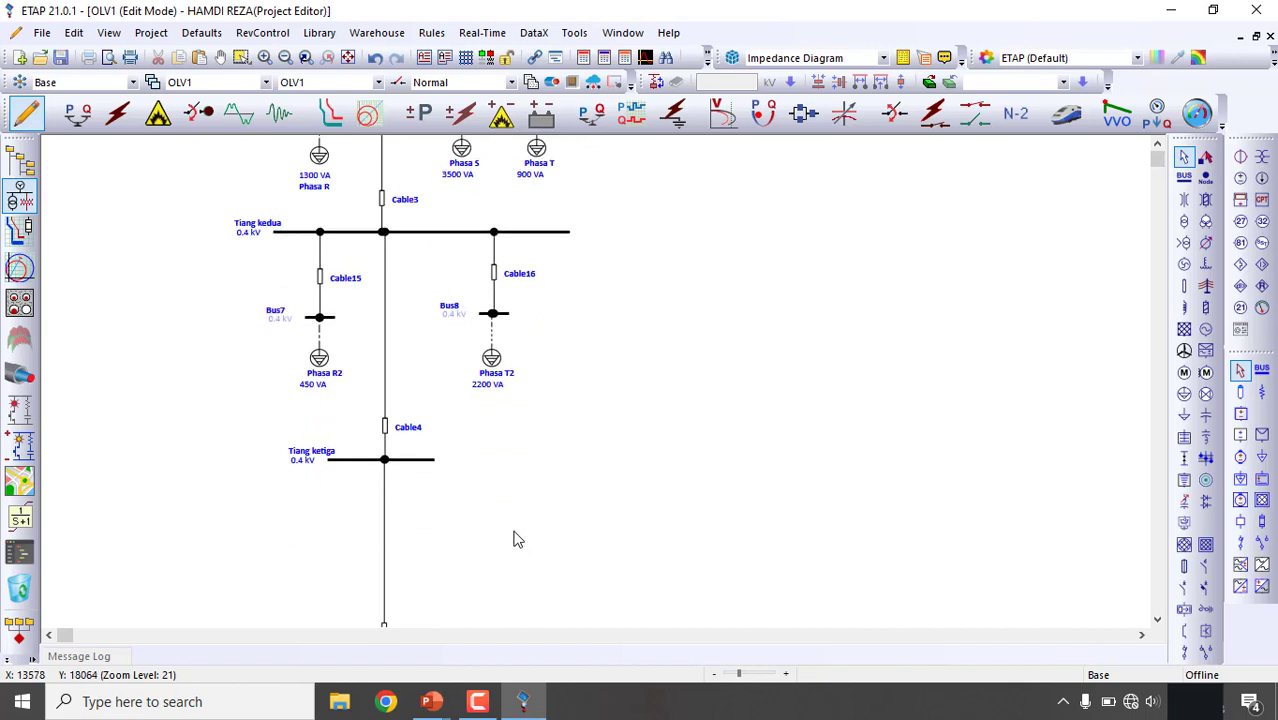
pyautogui.click(424, 461)
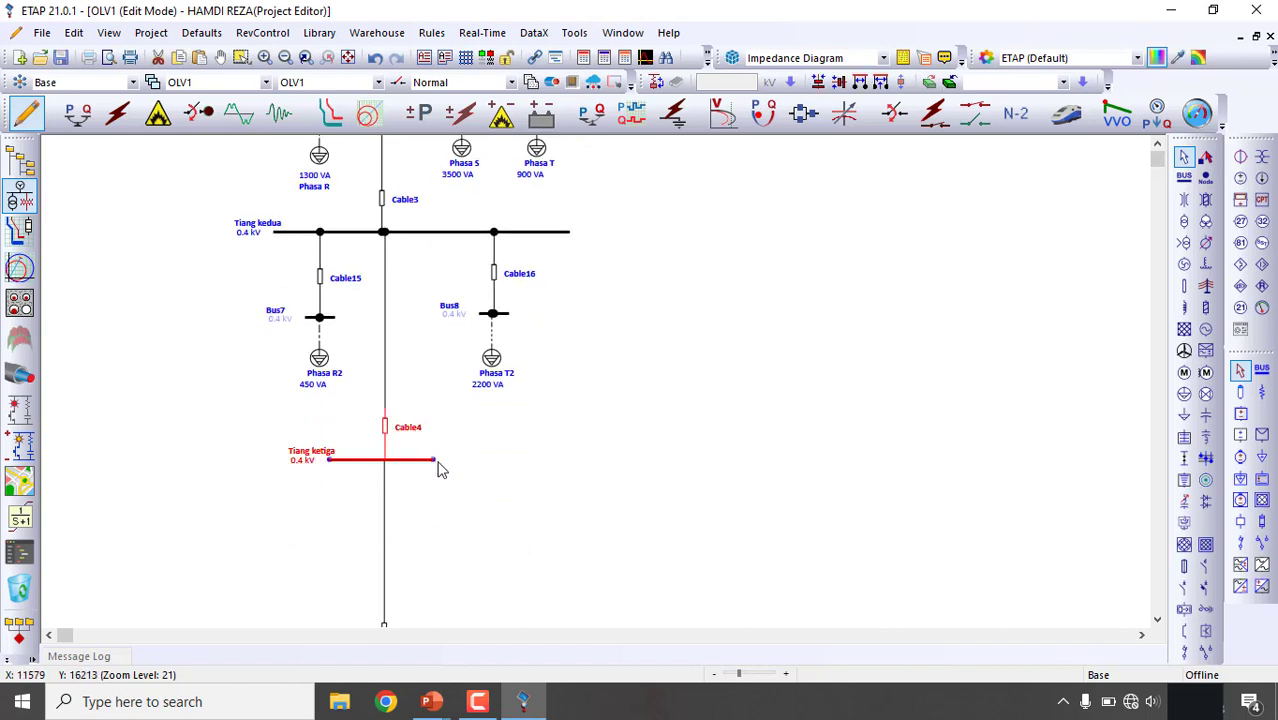
pyautogui.moveTo(464, 458); pyautogui.dragTo(612, 459)
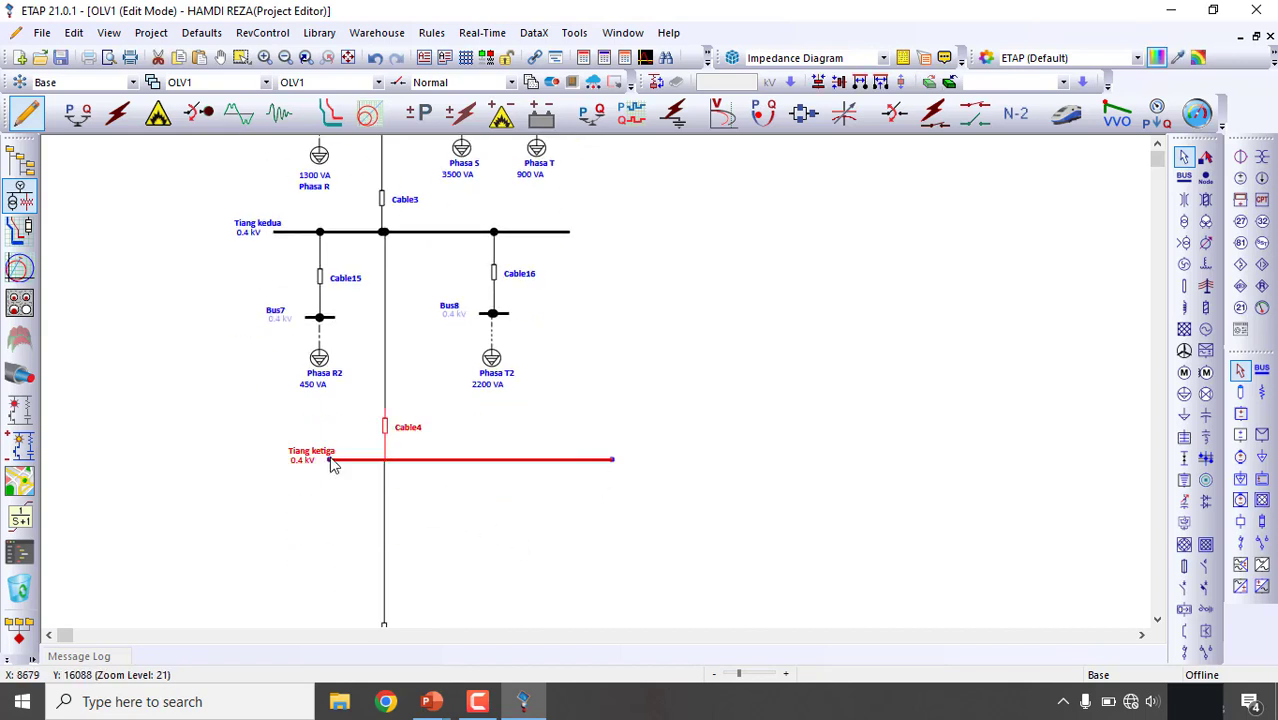
pyautogui.moveTo(333, 461); pyautogui.dragTo(205, 459)
pyautogui.click(537, 375)
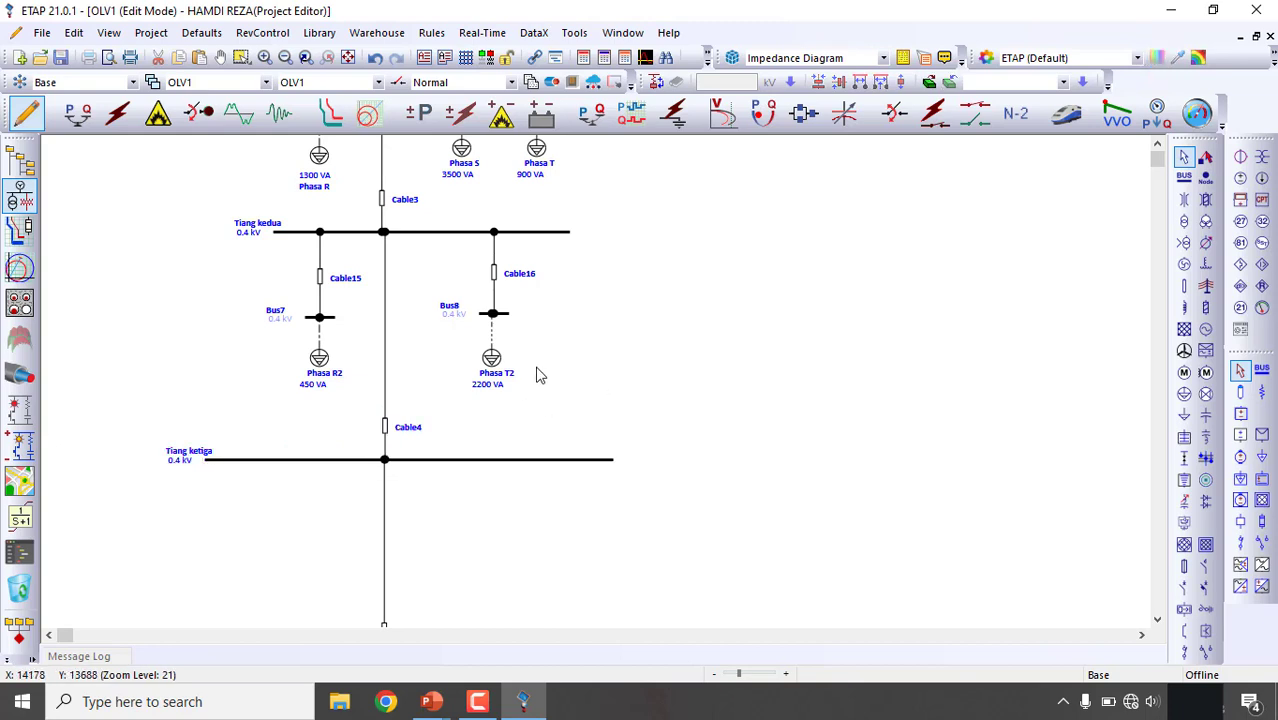
# - Copy the whole Phasa R2 branch under Tiang kedua, including Cable15, Bus7 and the load
pyautogui.moveTo(427, 262); pyautogui.dragTo(558, 362)
pyautogui.moveTo(227, 259); pyautogui.dragTo(369, 400)
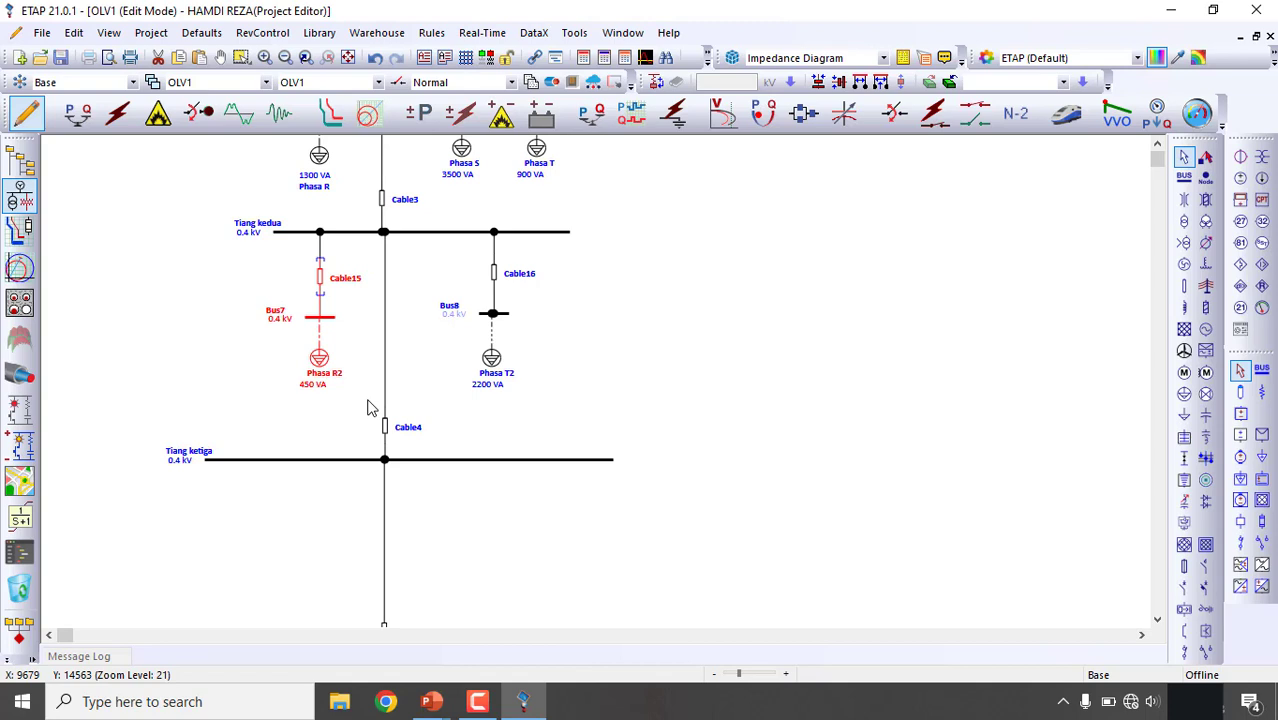
pyautogui.click(640, 381)
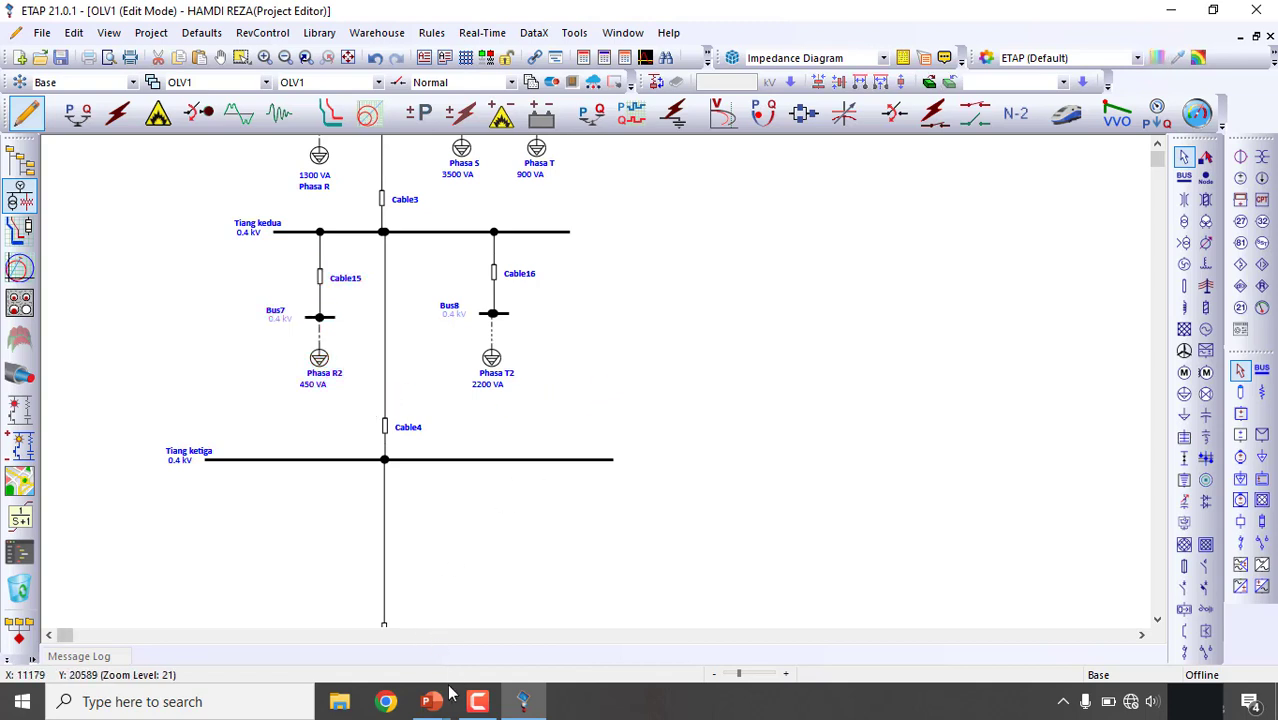
# - Switch to the PowerPoint network slide to check the third pole's customer loads and phases, and return to ETAP
pyautogui.moveTo(431, 701)
pyautogui.click(472, 638)
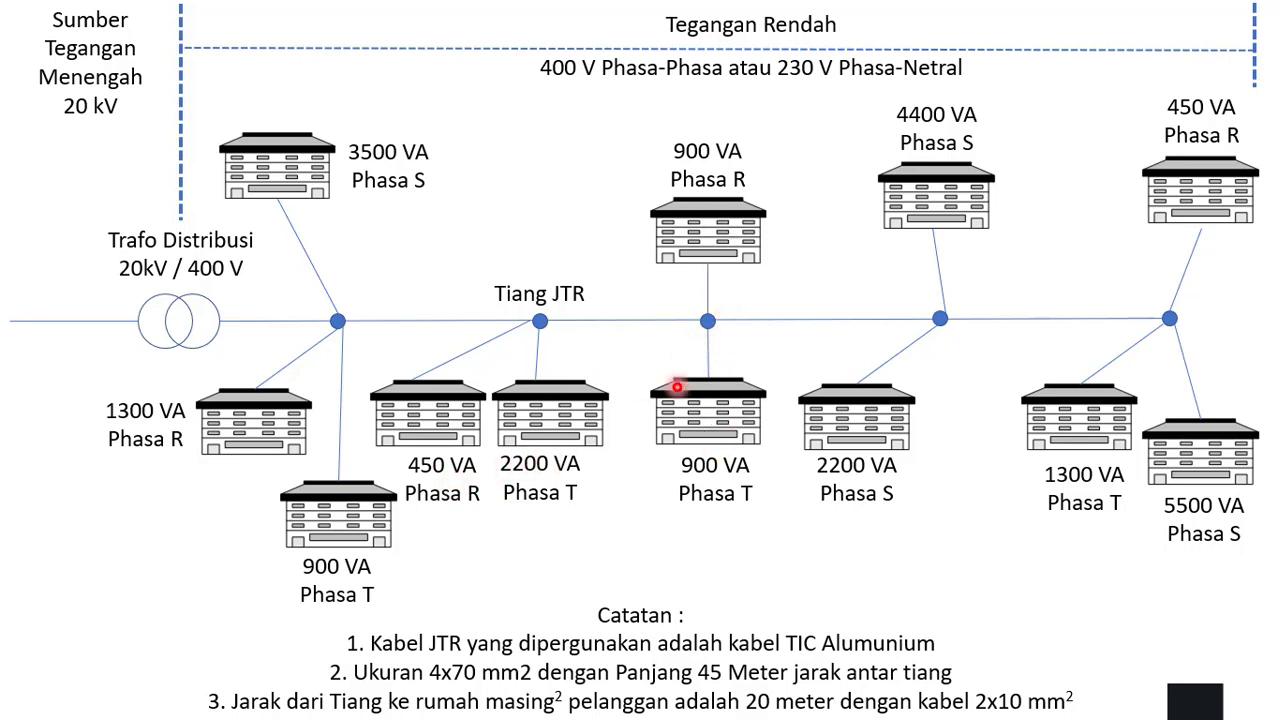
pyautogui.press('super')
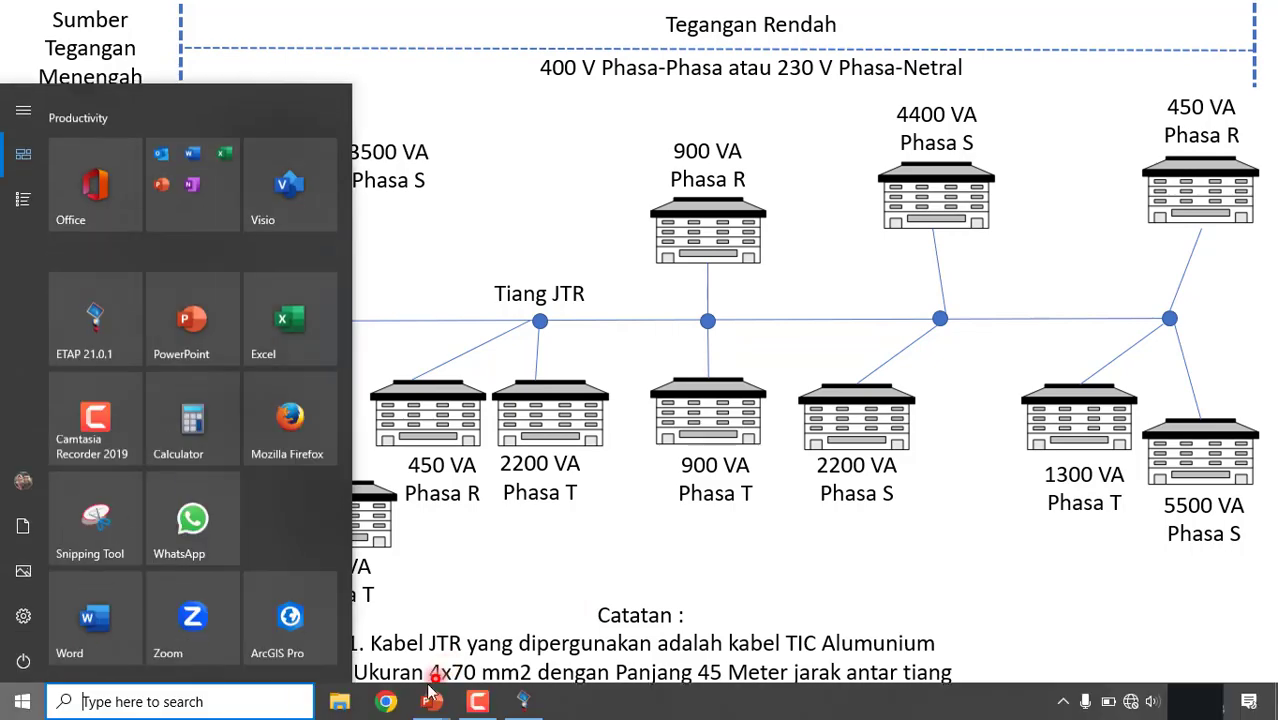
pyautogui.click(522, 702)
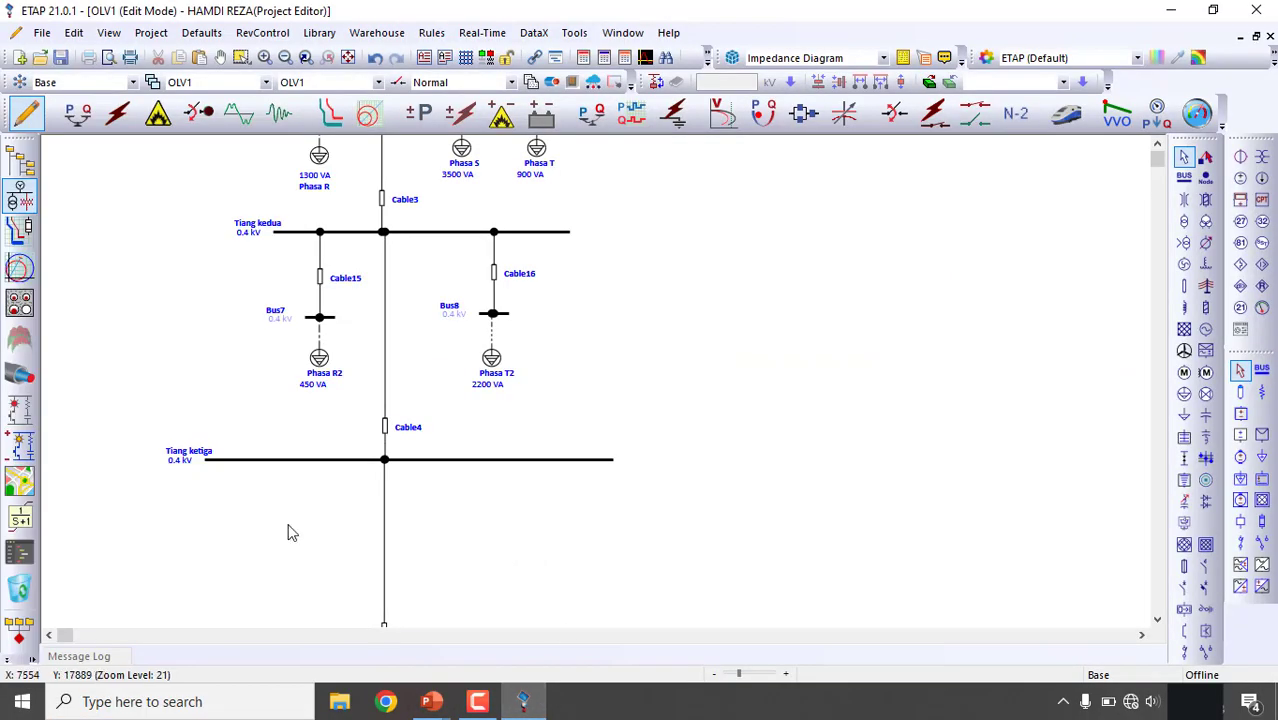
# - Paste the copied Phasa R2 branch, connect it to Tiang ketiga left of the main line, and set its load rating to 900 VA
pyautogui.hotkey('ctrl', 'v')
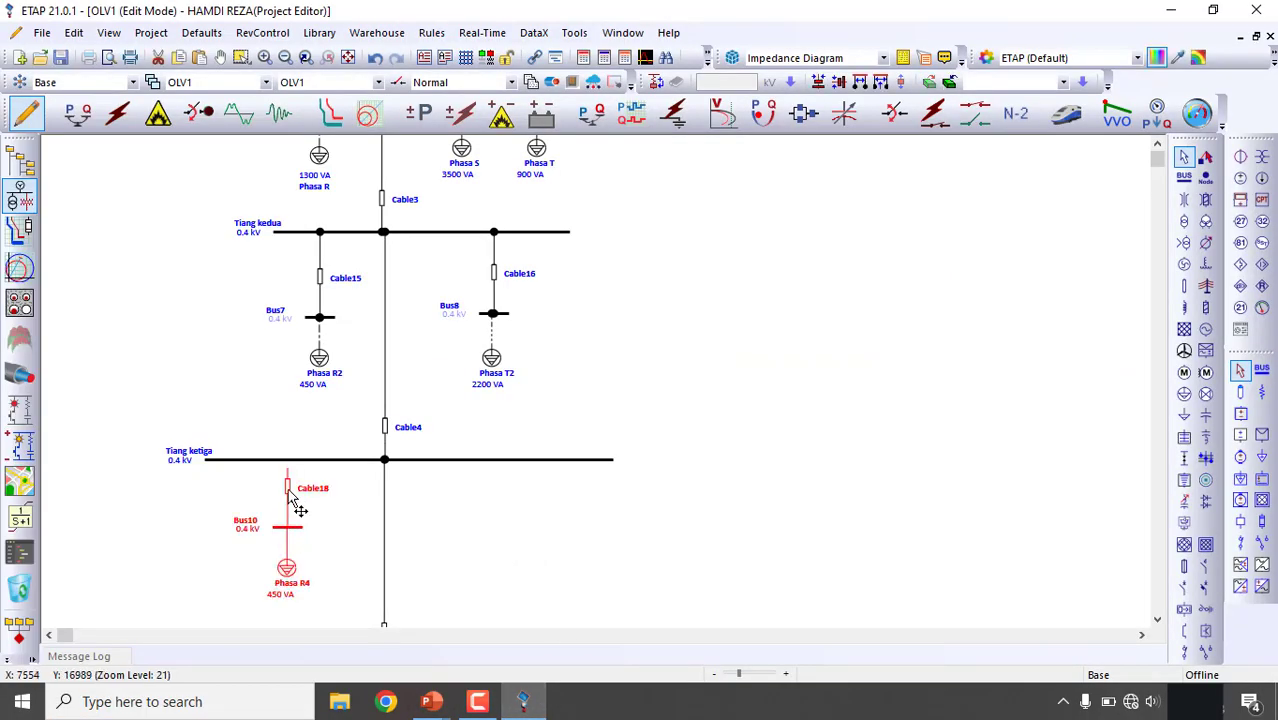
pyautogui.moveTo(288, 467); pyautogui.dragTo(288, 466)
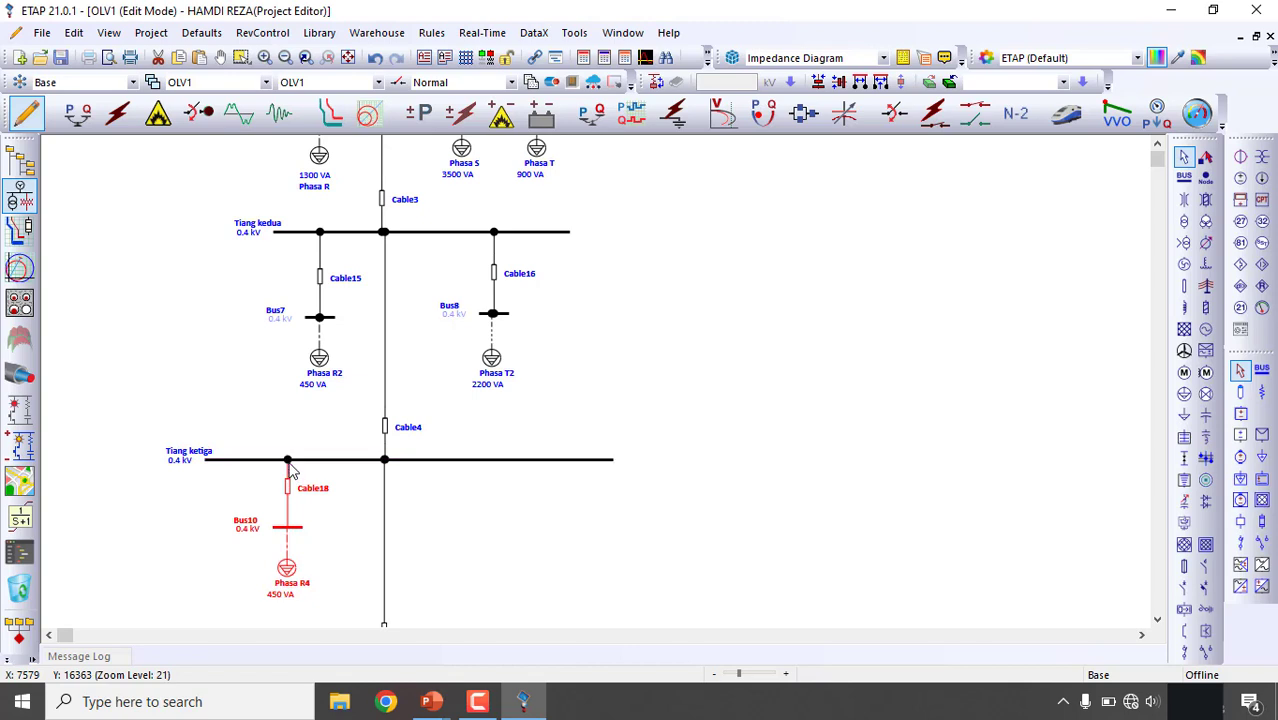
pyautogui.doubleClick(287, 568)
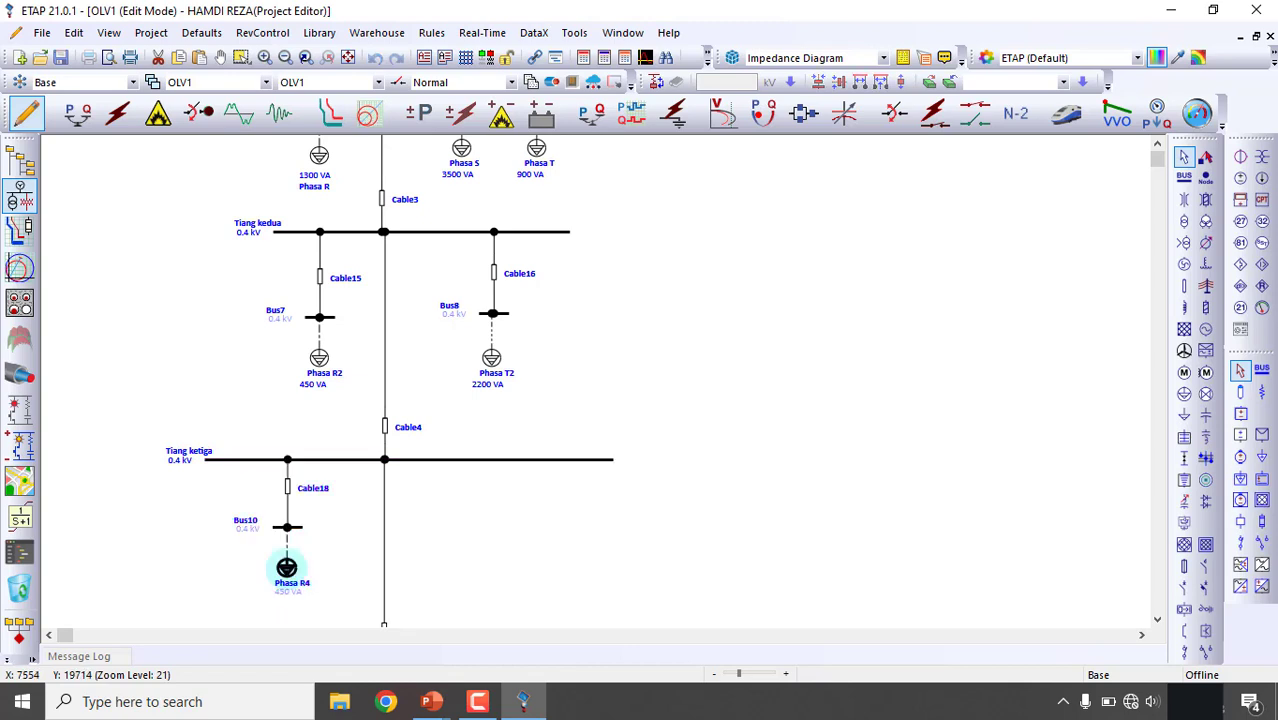
pyautogui.click(288, 570)
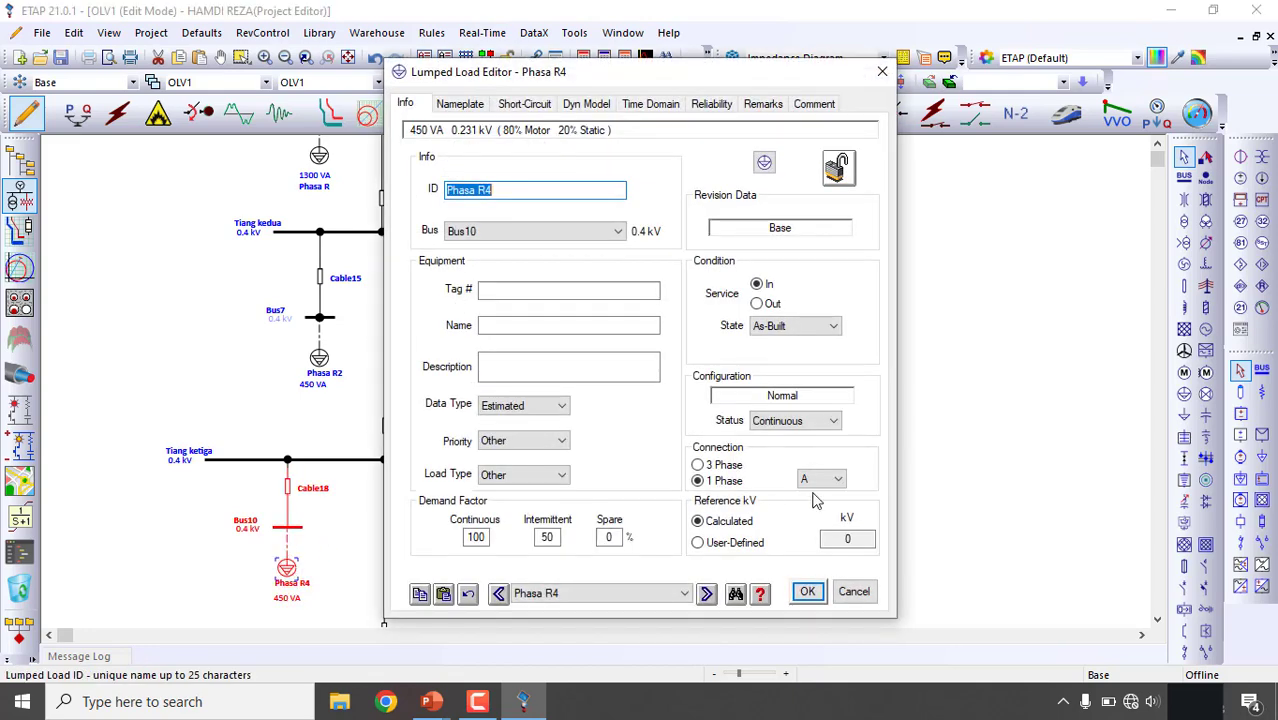
pyautogui.click(464, 110)
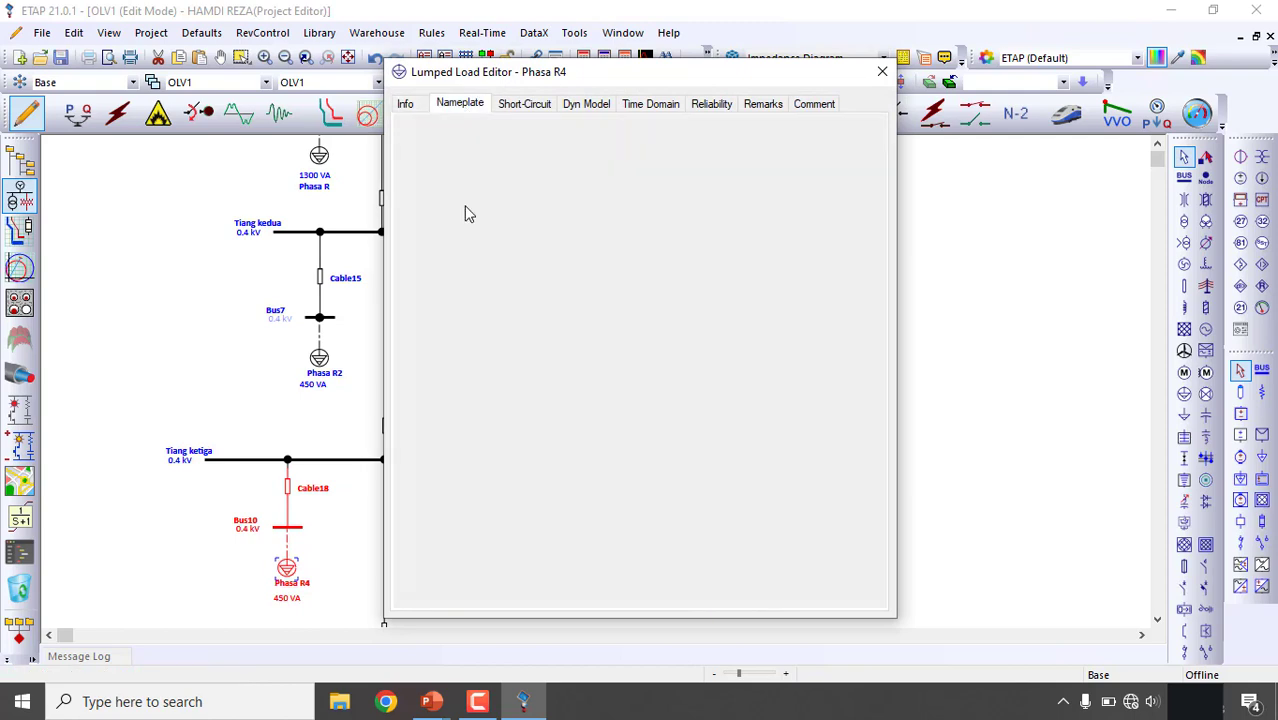
pyautogui.doubleClick(445, 266)
pyautogui.write('900')
pyautogui.press('Tab')
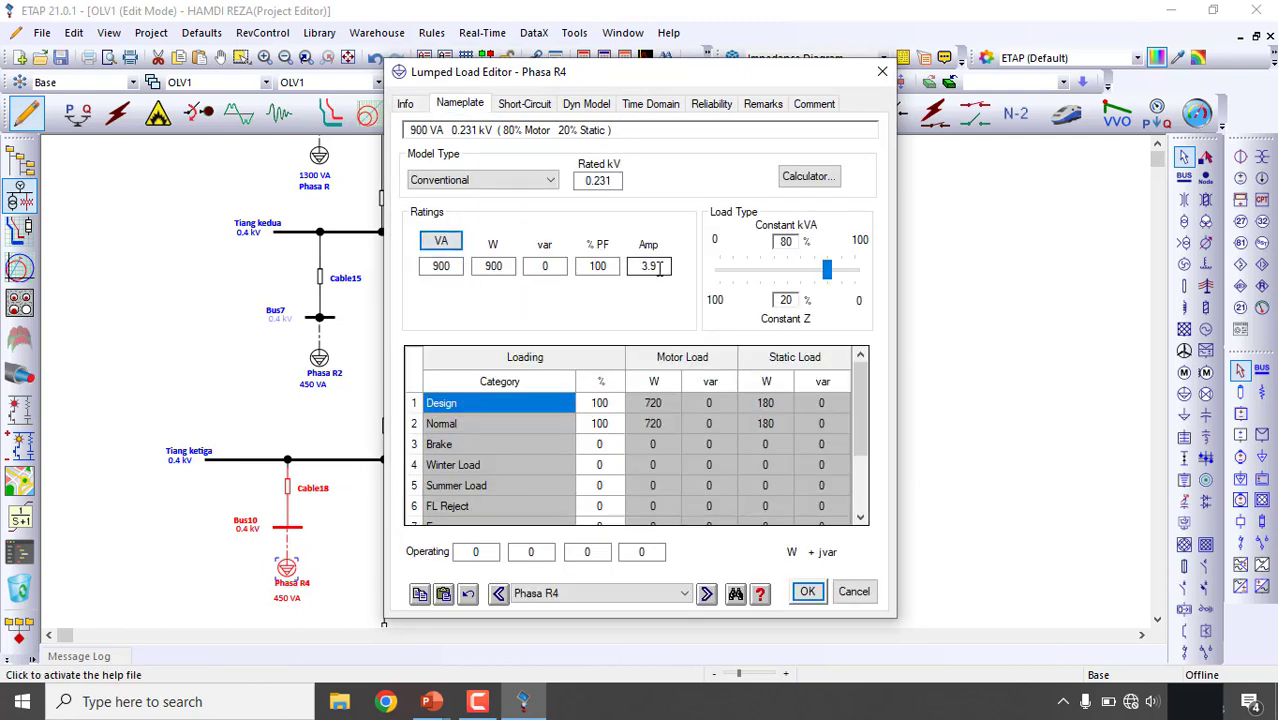
pyautogui.click(807, 591)
pyautogui.click(630, 542)
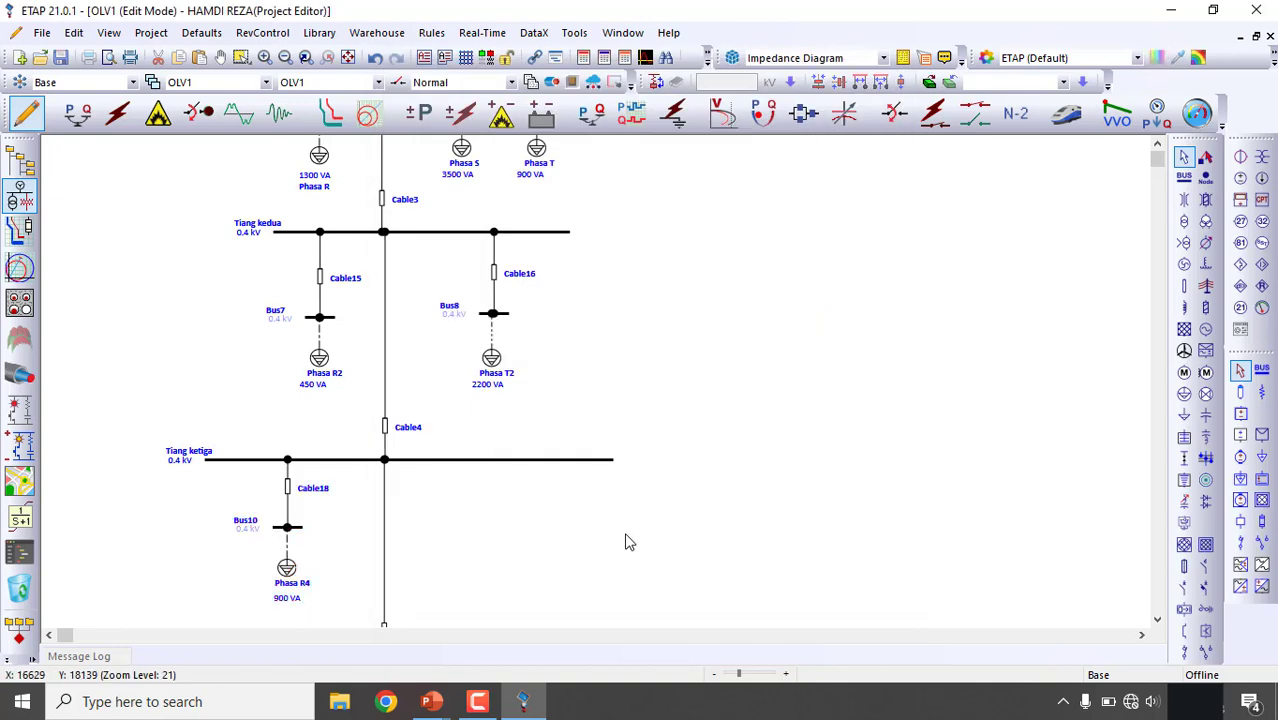
pyautogui.hotkey('ctrl', 'v')
pyautogui.moveTo(619, 491); pyautogui.dragTo(534, 459)
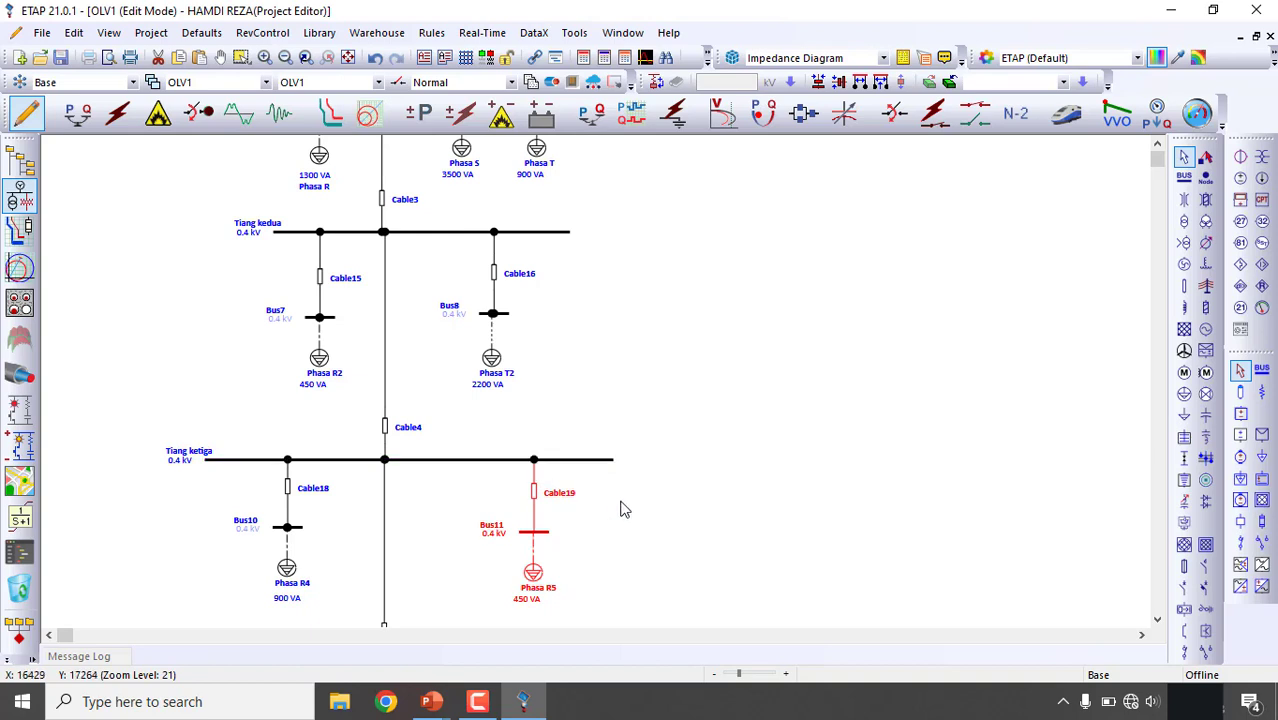
pyautogui.click(620, 510)
pyautogui.hotkey('ctrl', 'z')
pyautogui.hotkey('ctrl', 'z')
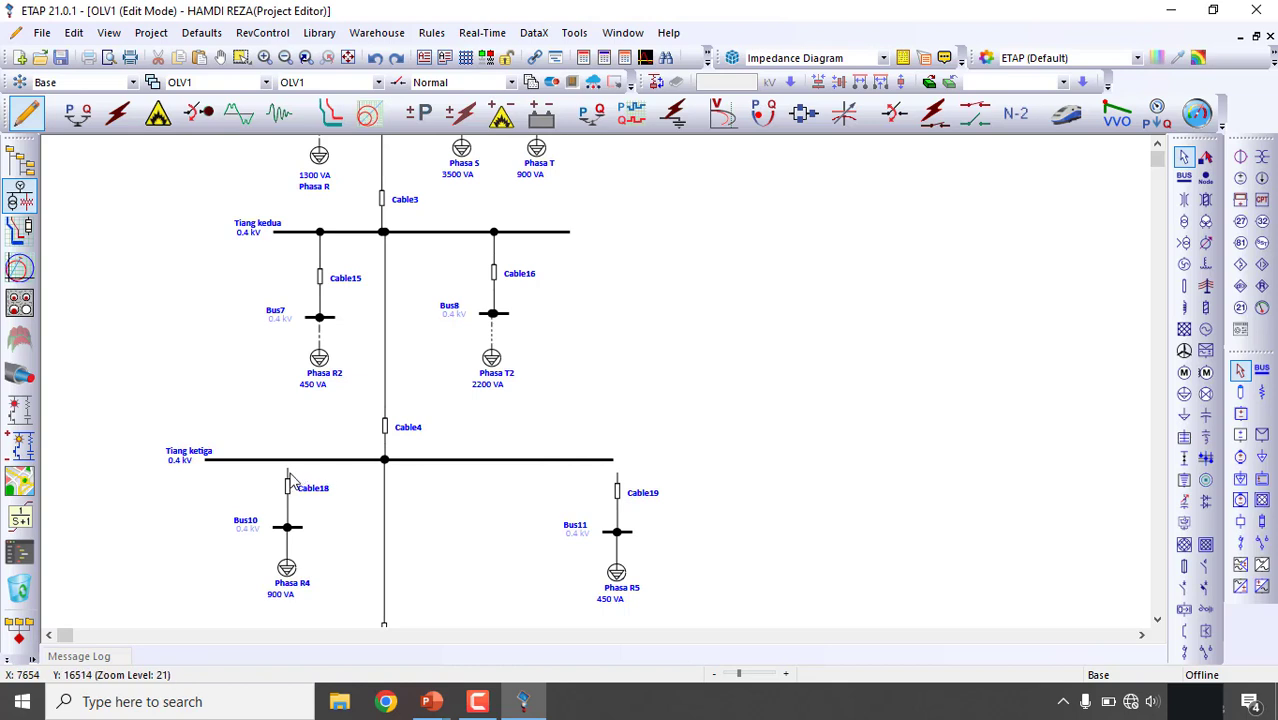
# - Reconnect Cable18 to Tiang ketiga and delete the unattached branch copy with Cable19 and Bus11
pyautogui.moveTo(287, 470); pyautogui.dragTo(287, 460)
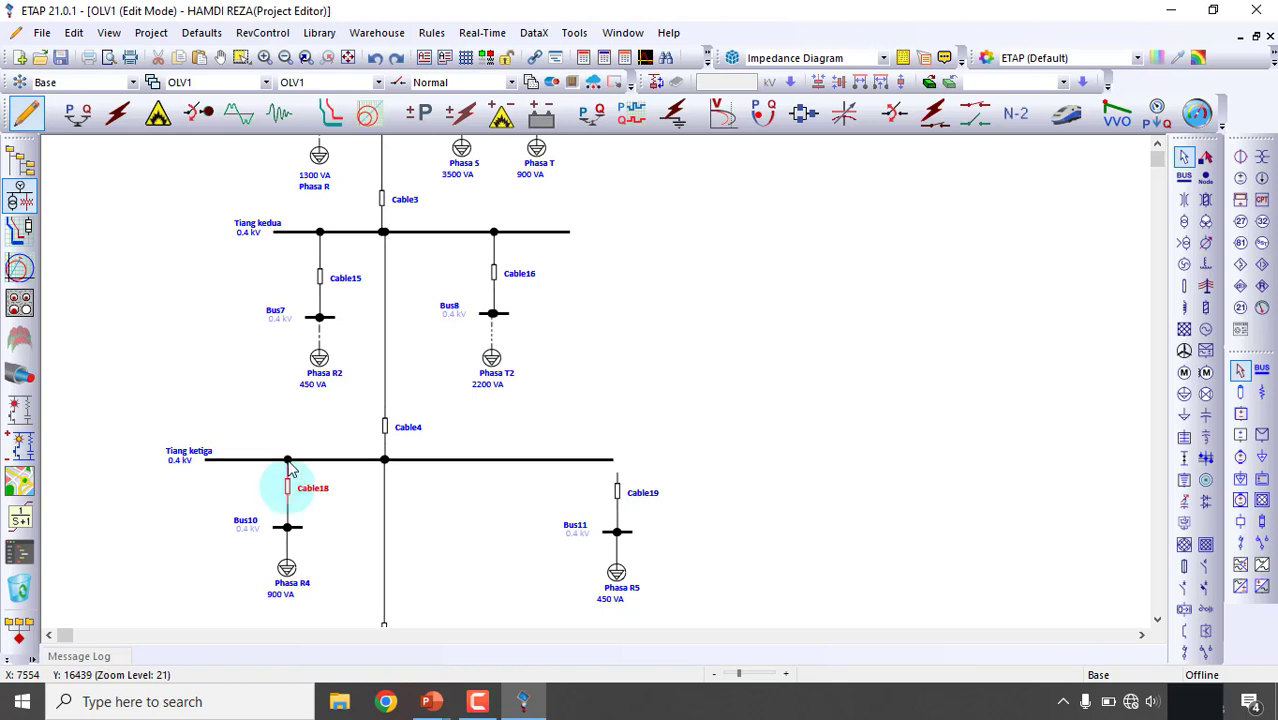
pyautogui.click(619, 500)
pyautogui.press('Delete')
# - Copy the Phasa T2 branch with Cable16 and Bus8, and connect the copy to Tiang ketiga right of the main line
pyautogui.moveTo(562, 264); pyautogui.dragTo(450, 420)
pyautogui.click(566, 542)
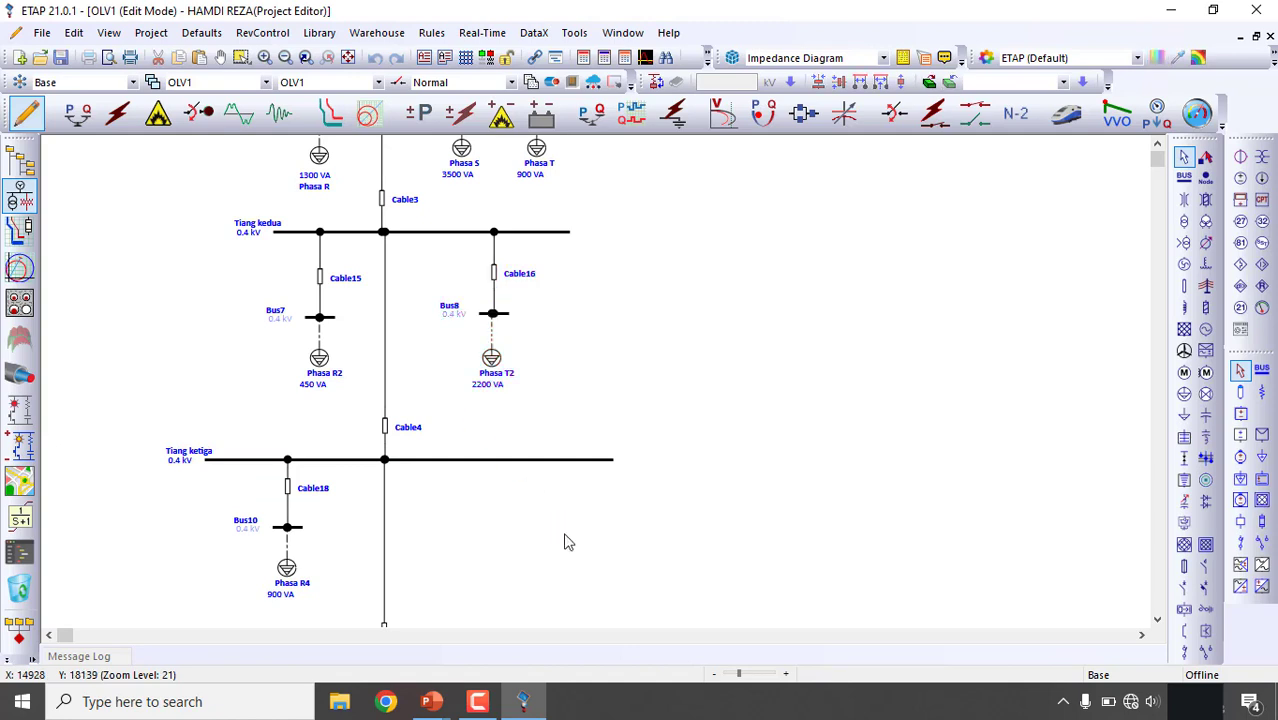
pyautogui.hotkey('ctrl', 'v')
pyautogui.moveTo(564, 503); pyautogui.dragTo(538, 460)
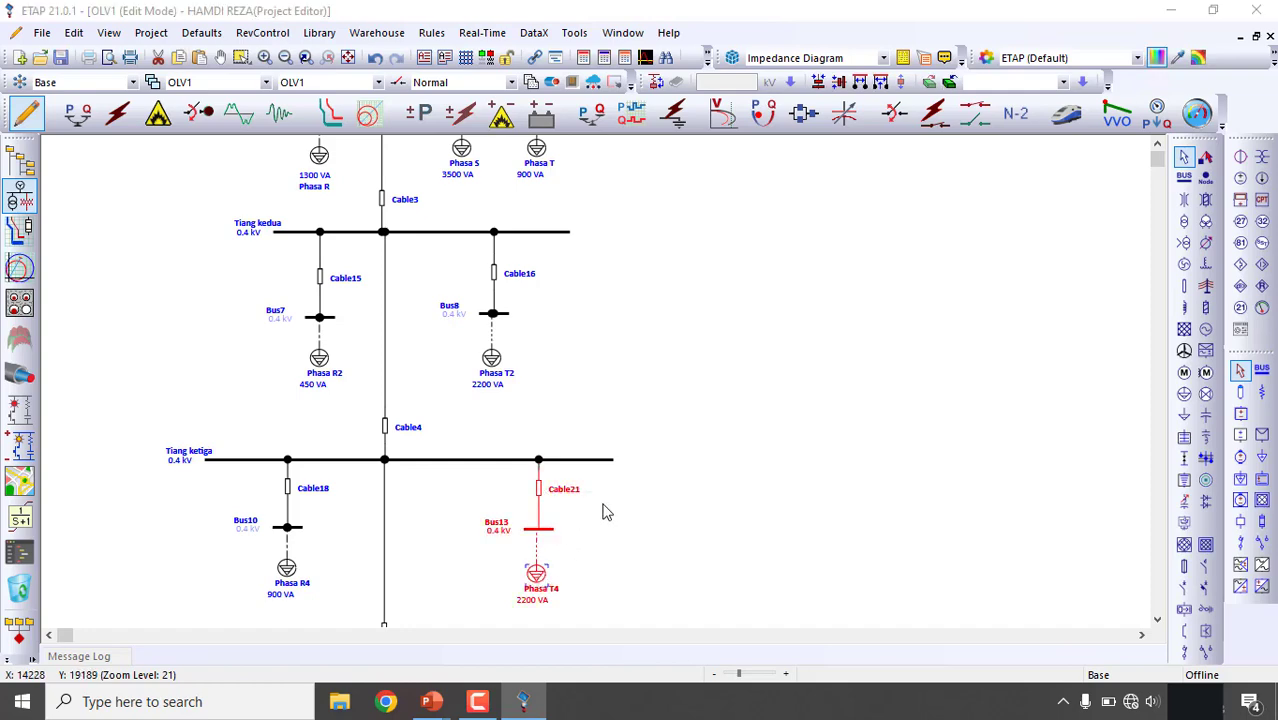
# - Set the rating of the Phasa T4 load under Tiang ketiga to 900 VA
pyautogui.click(474, 106)
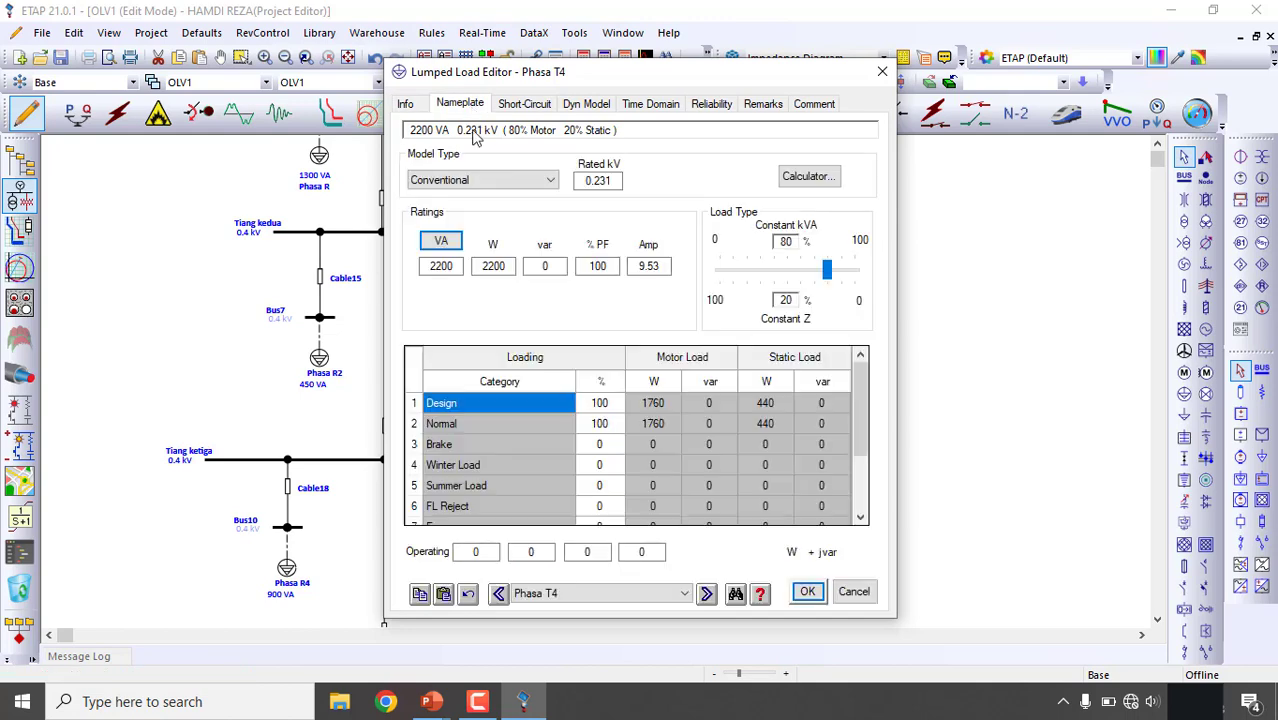
pyautogui.doubleClick(443, 268)
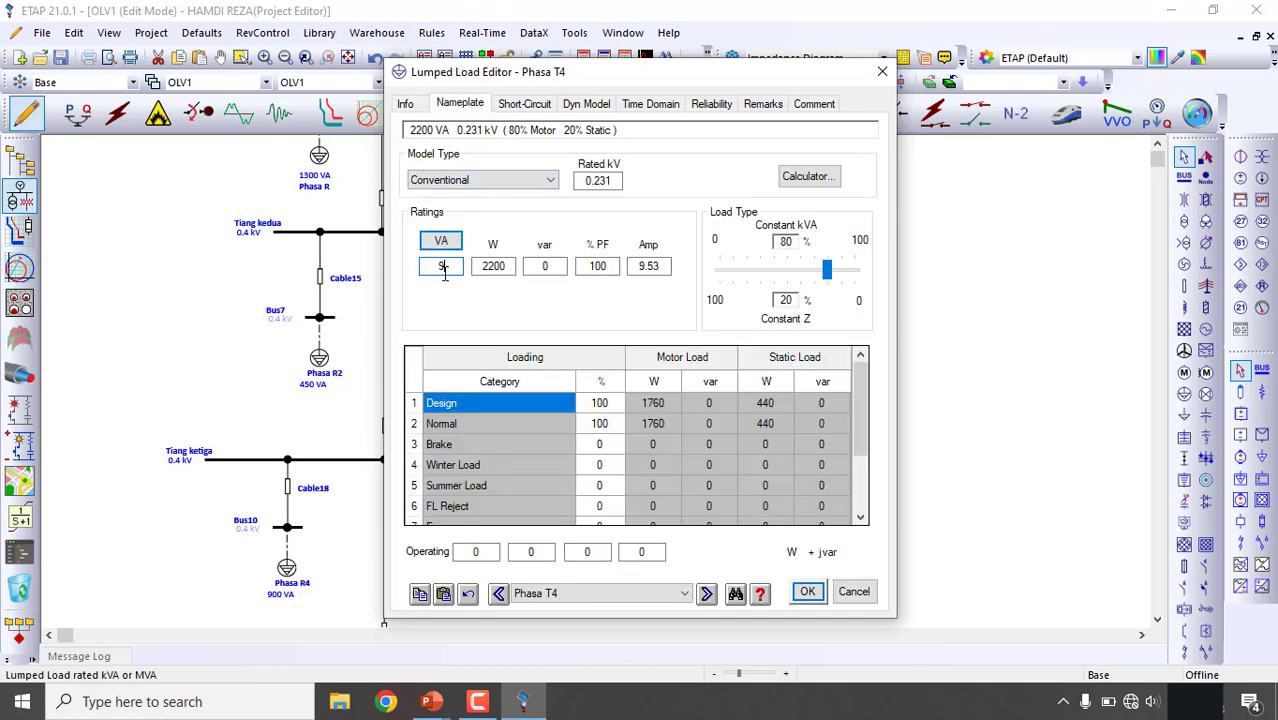
pyautogui.write('900')
pyautogui.press('Return')
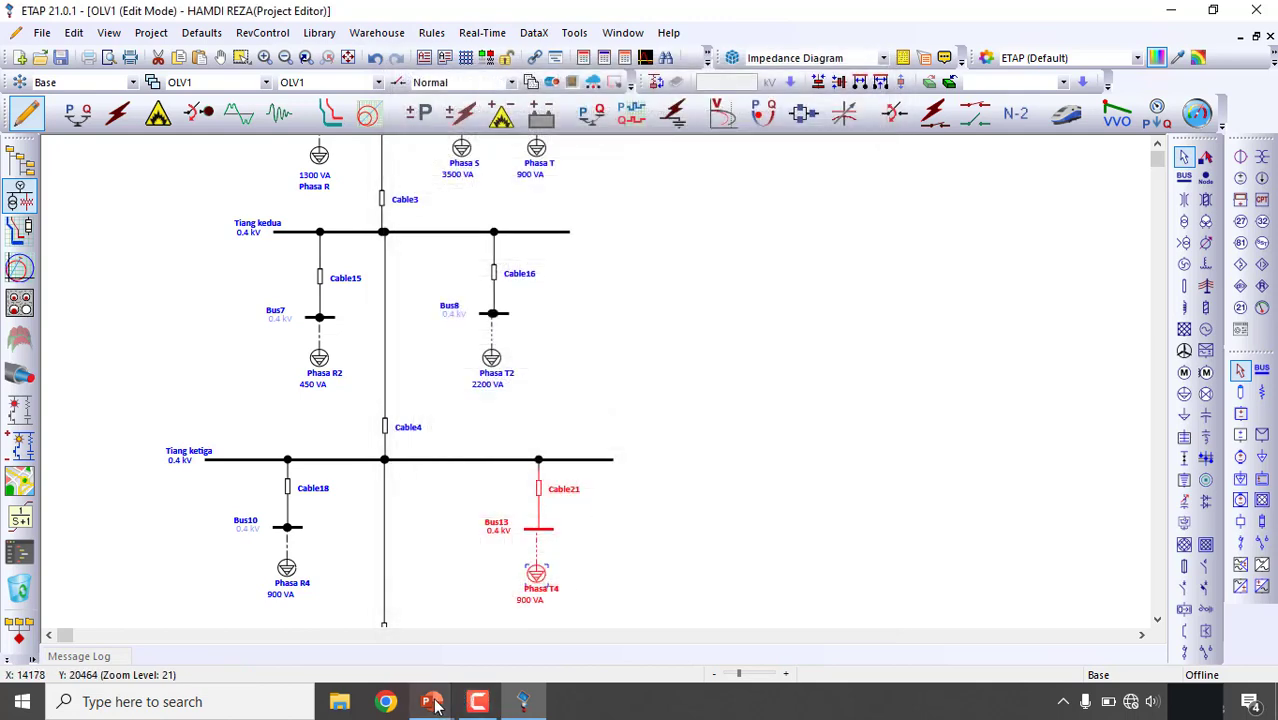
# - Review the customer loads on the PowerPoint network slide again for the remaining poles, and return to ETAP
pyautogui.moveTo(430, 700)
pyautogui.click(530, 620)
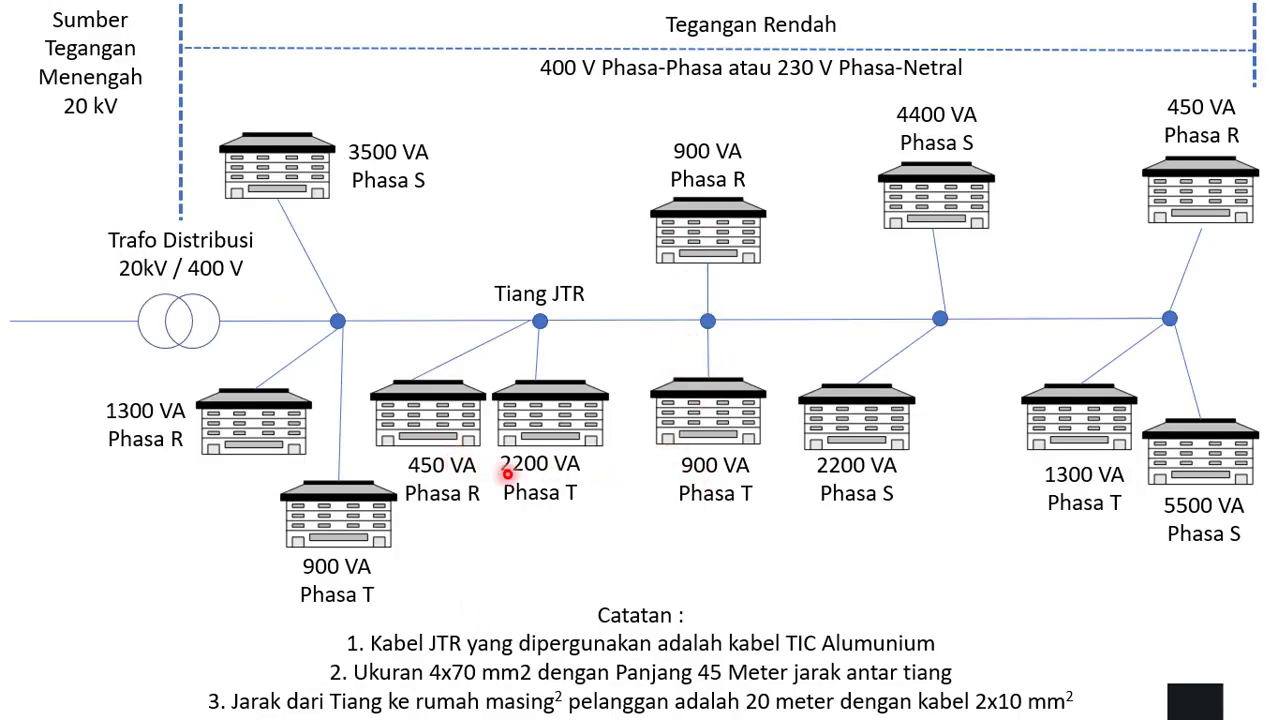
pyautogui.press('super')
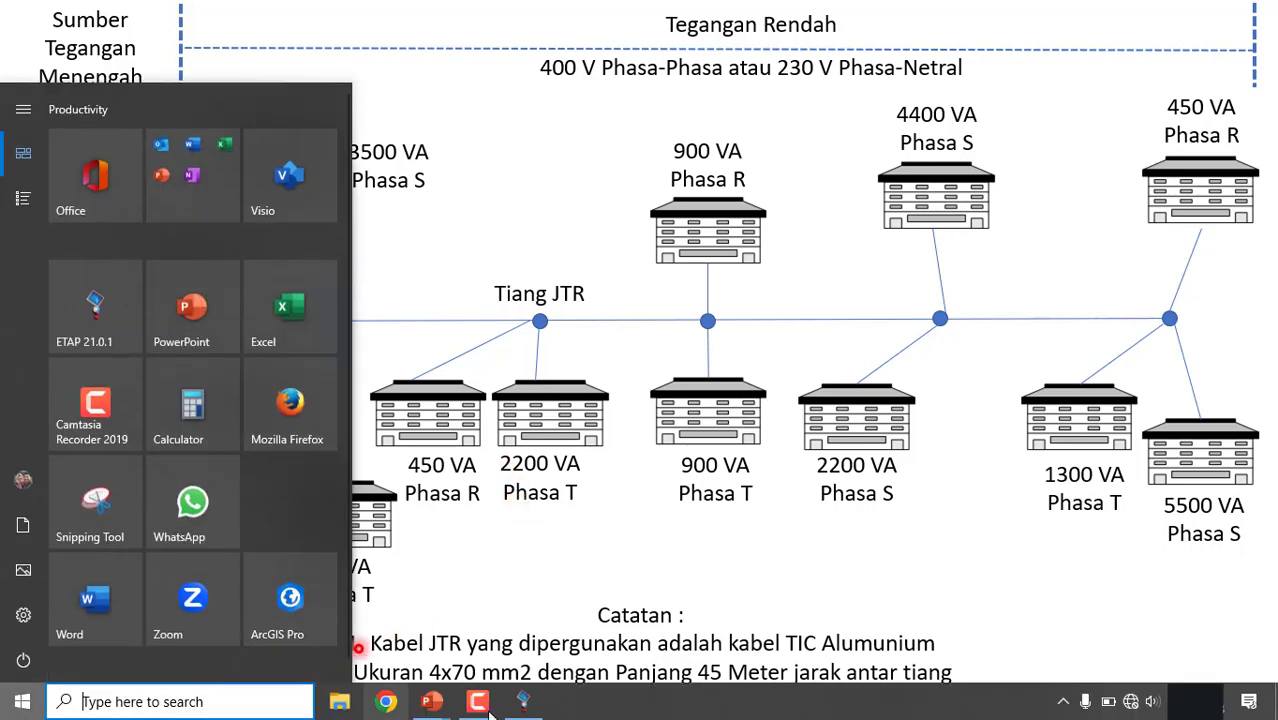
pyautogui.click(520, 702)
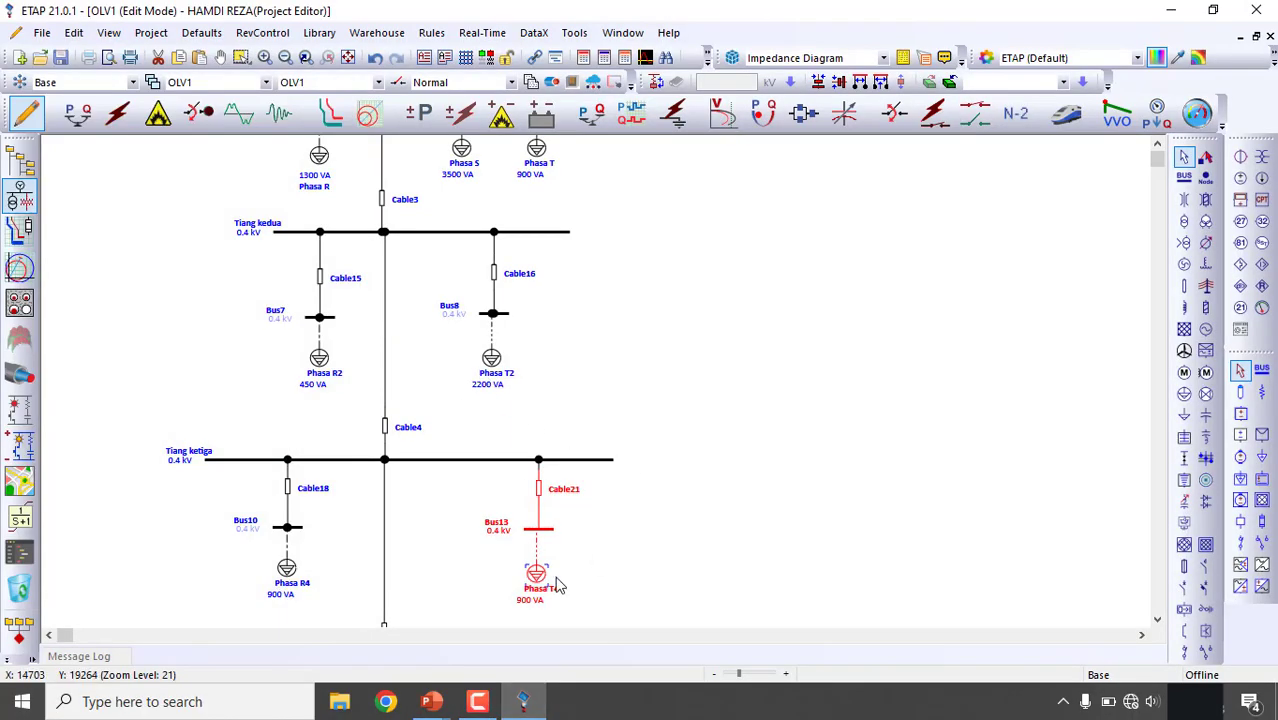
# - Lengthen the Tiang keempat bus on both sides of the main line to about the width of Tiang ketiga
pyautogui.scroll(-5, 564, 540)
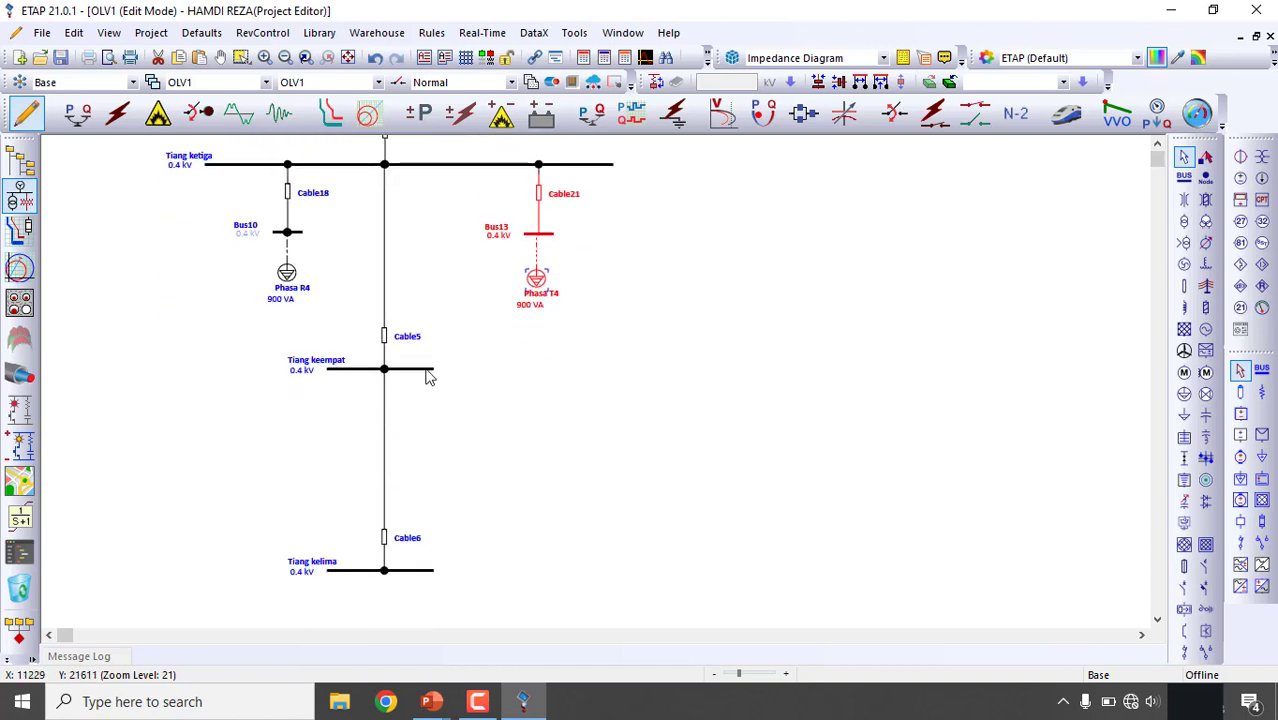
pyautogui.click(428, 372)
pyautogui.moveTo(610, 376); pyautogui.dragTo(611, 376)
pyautogui.moveTo(326, 369); pyautogui.dragTo(200, 369)
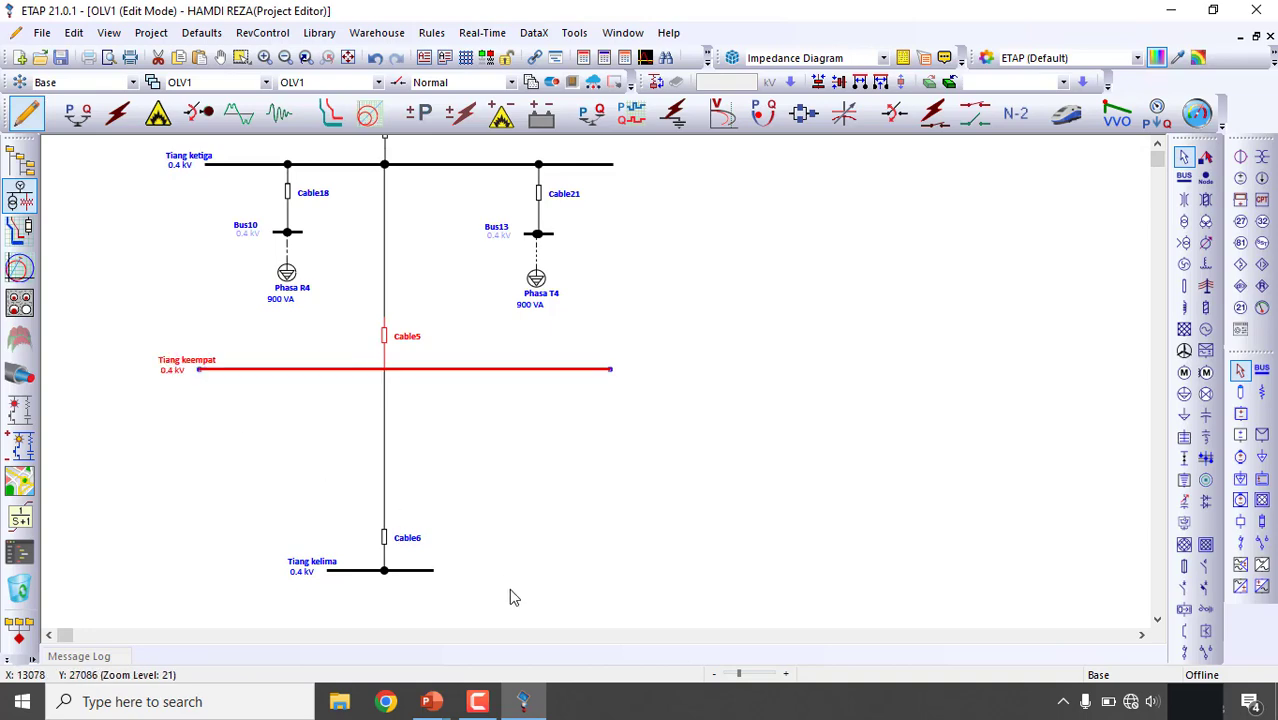
# - Check the fourth pole's customer loads on the PowerPoint network slide, and return to ETAP
pyautogui.moveTo(430, 700)
pyautogui.click(440, 640)
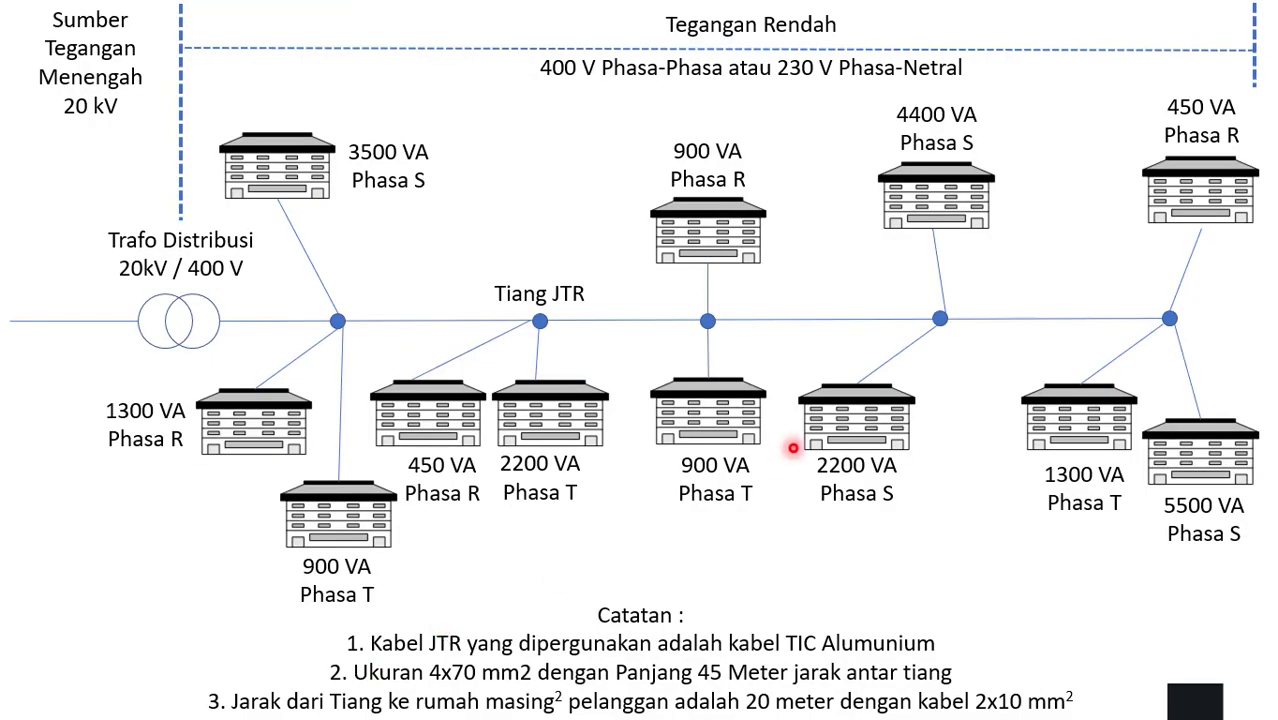
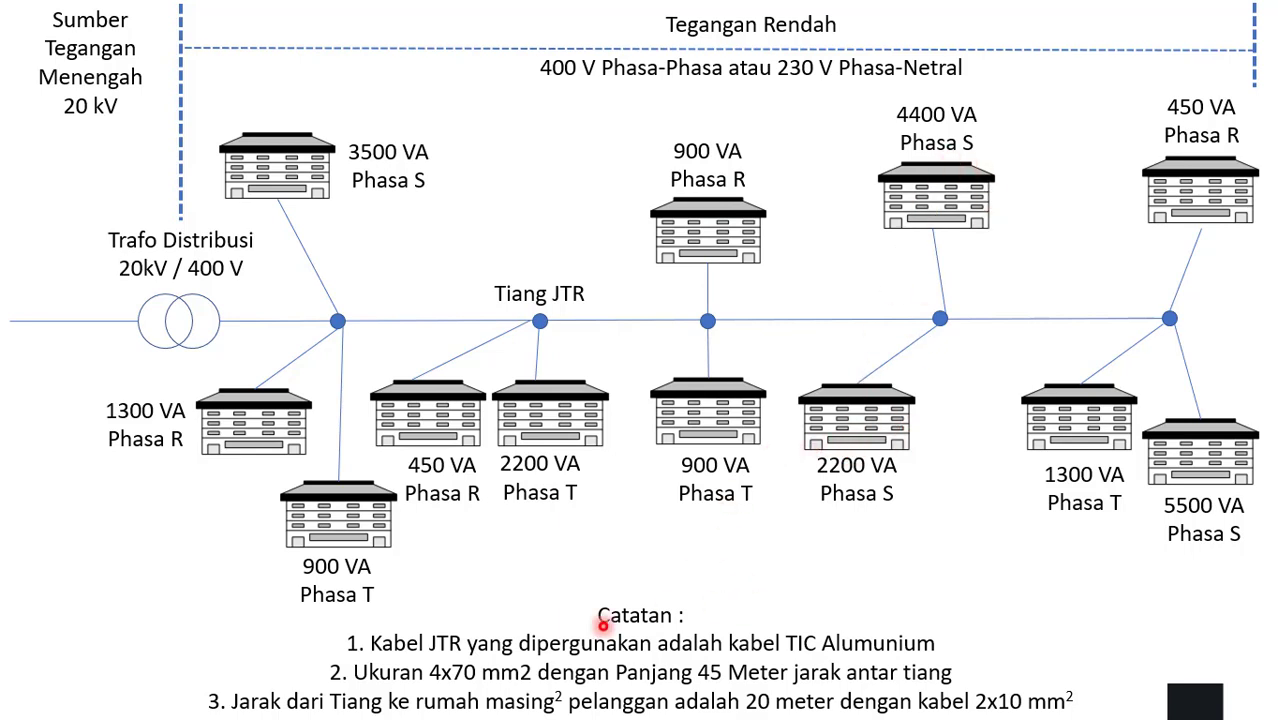
pyautogui.press('super')
pyautogui.click(522, 701)
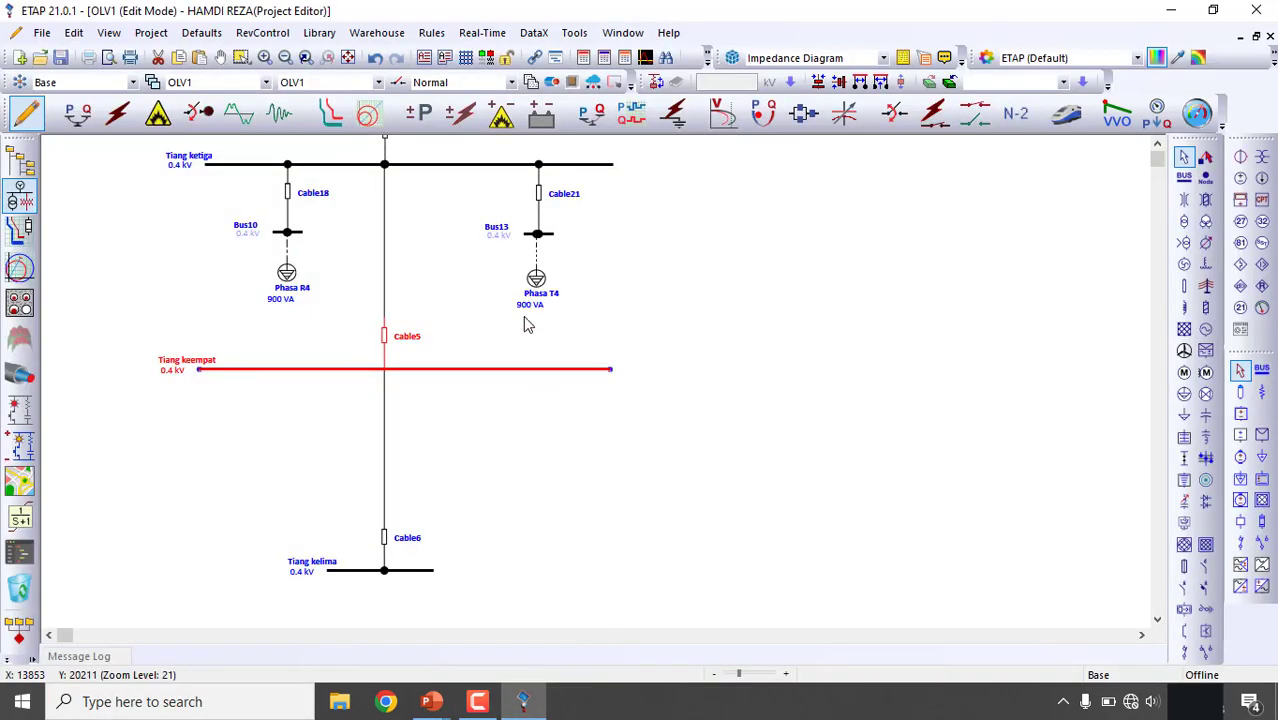
# - Copy the Phasa S branch with Cable12 and Bus5, and connect the copy to Tiang keempat right of the main line
pyautogui.scroll(-1, 420, 314)
pyautogui.scroll(4, 420, 320)
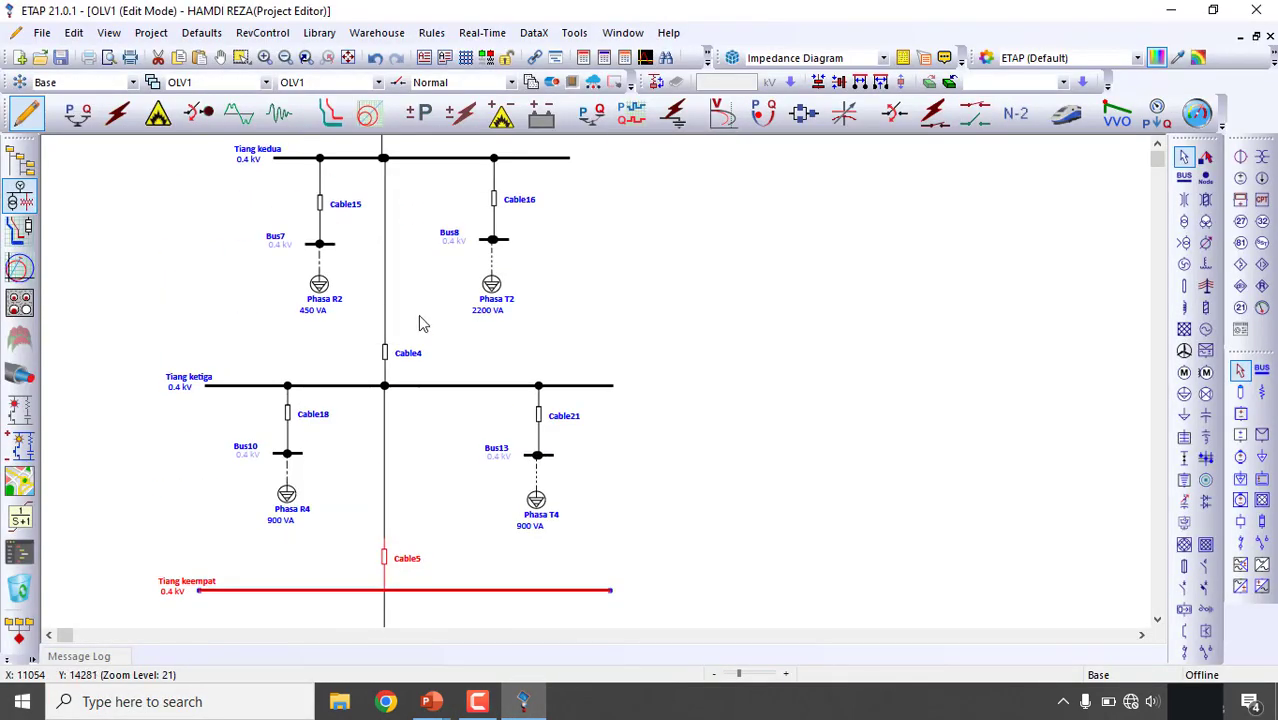
pyautogui.scroll(3, 430, 317)
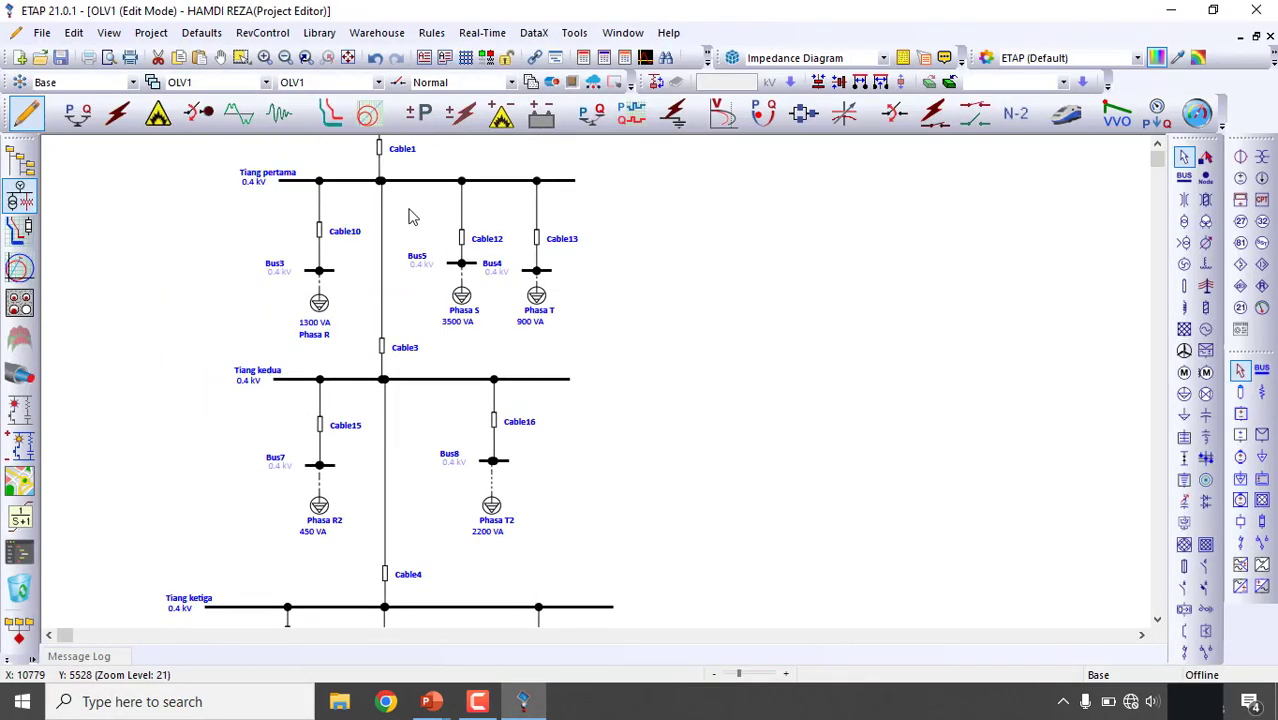
pyautogui.moveTo(475, 262); pyautogui.dragTo(505, 345)
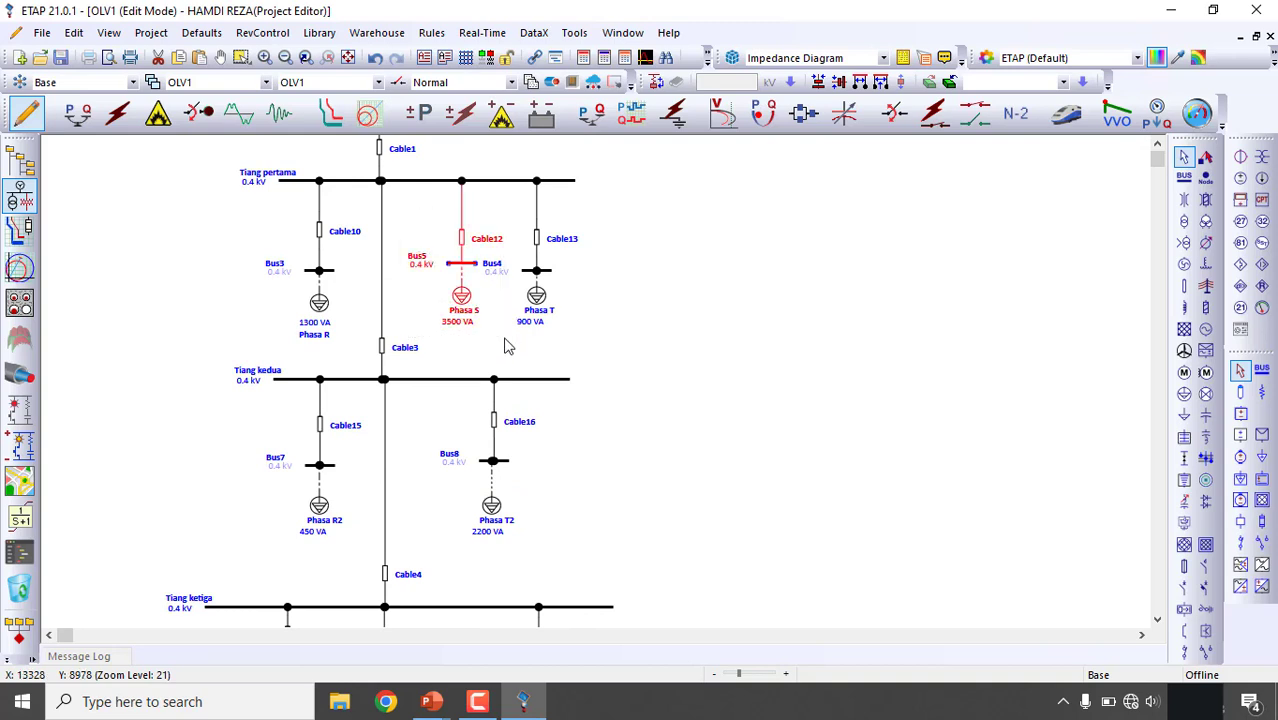
pyautogui.click(511, 350)
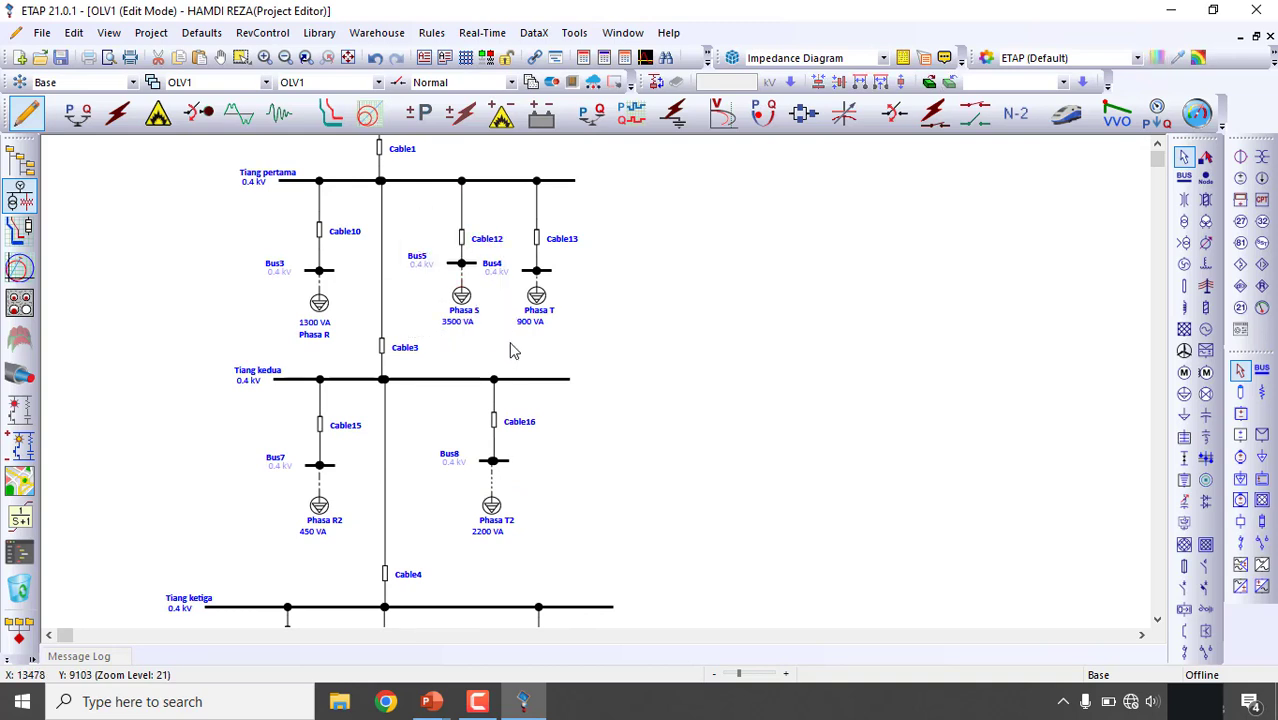
pyautogui.scroll(-6, 511, 372)
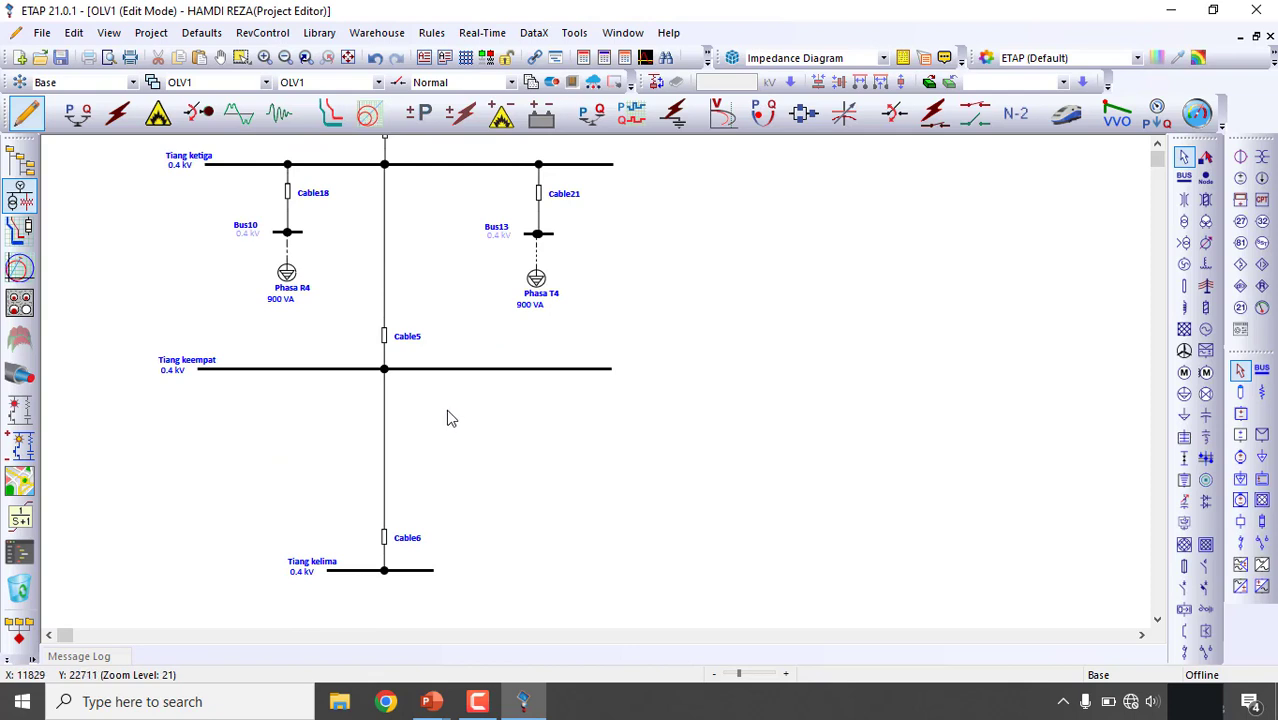
pyautogui.hotkey('ctrl', 'v')
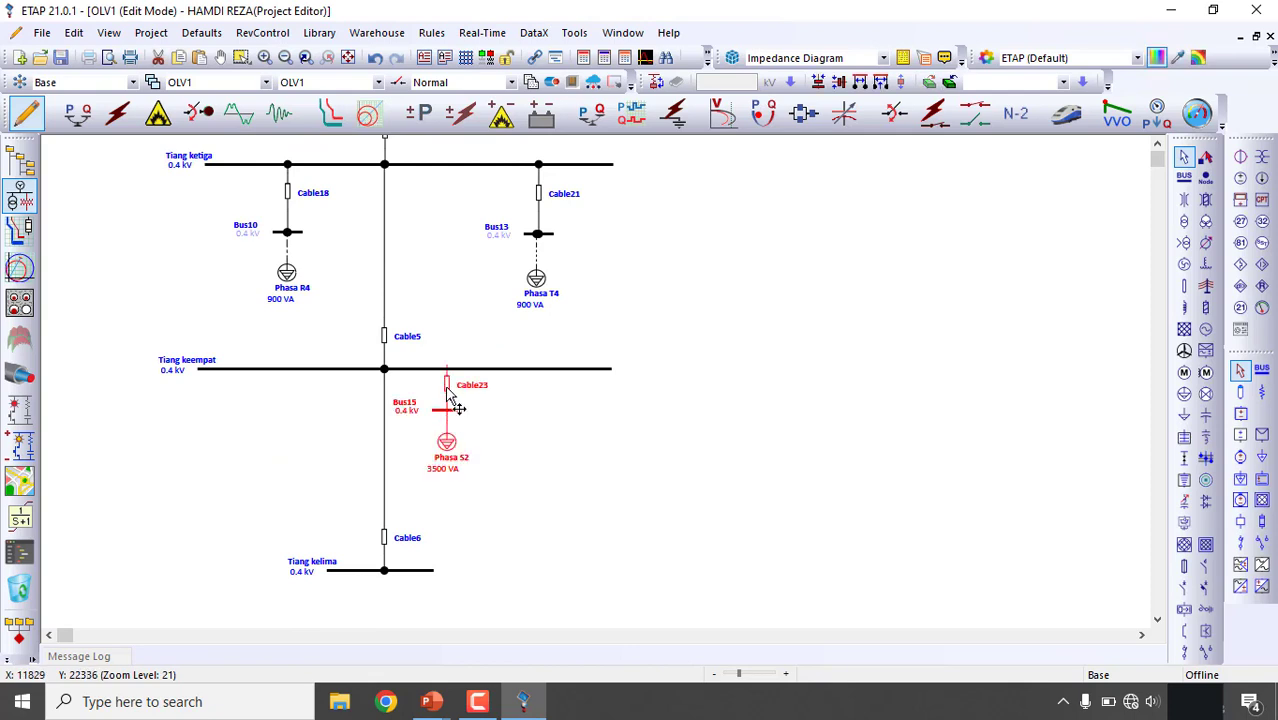
pyautogui.moveTo(447, 389)
pyautogui.mouseDown()
pyautogui.moveTo(454, 425)
pyautogui.moveTo(457, 371)
pyautogui.mouseUp()
pyautogui.click(510, 472)
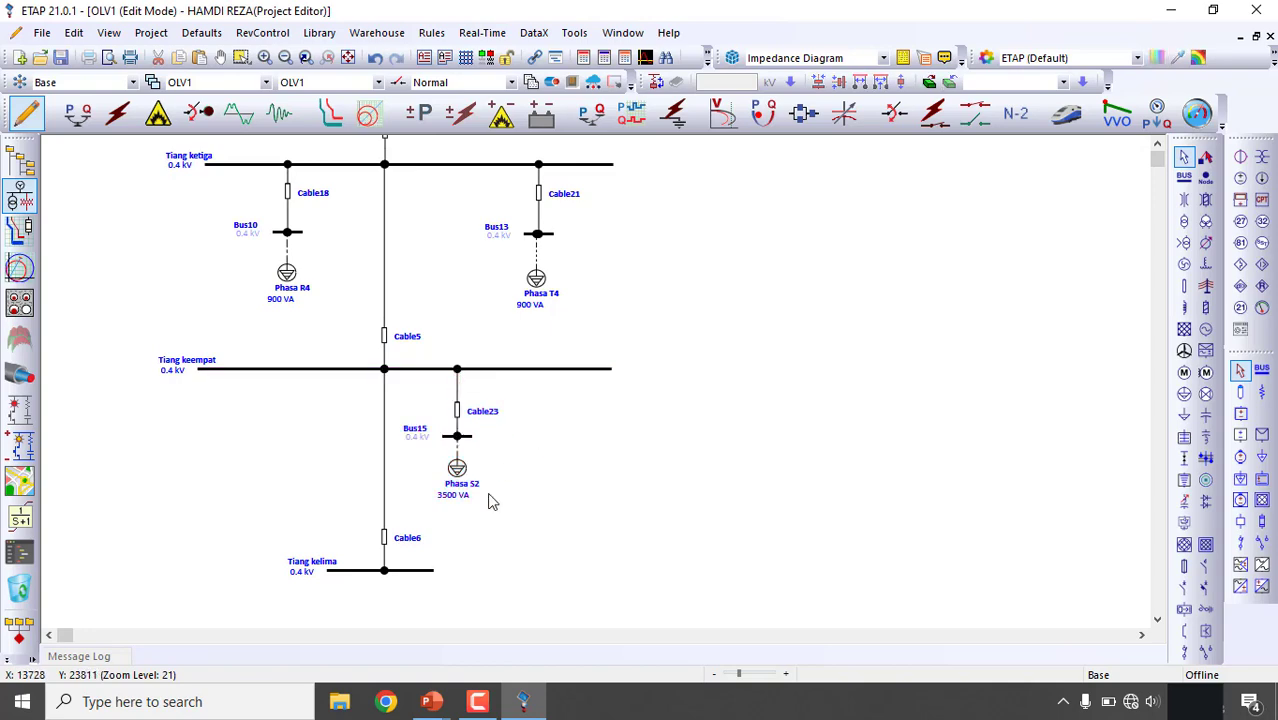
# - Set the rating of the Phasa S2 load under Tiang keempat to 2200 VA, keeping its single-phase connection on B
pyautogui.click(459, 478)
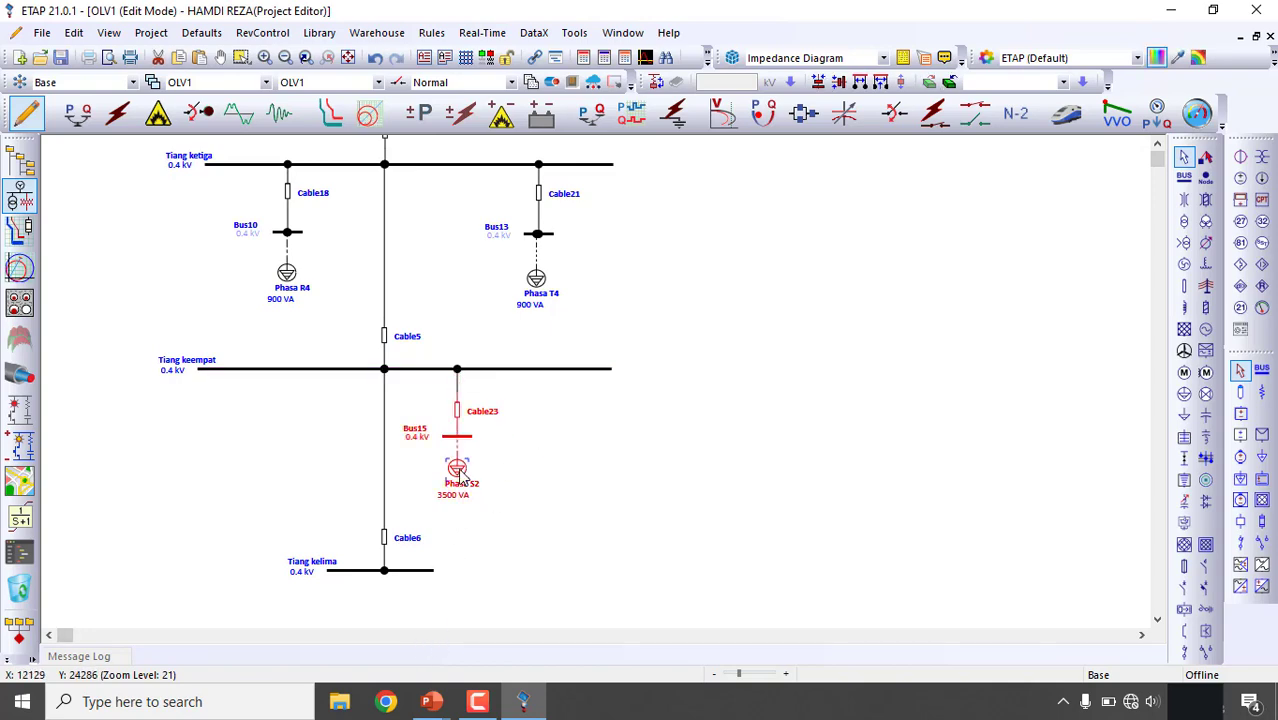
pyautogui.doubleClick(459, 478)
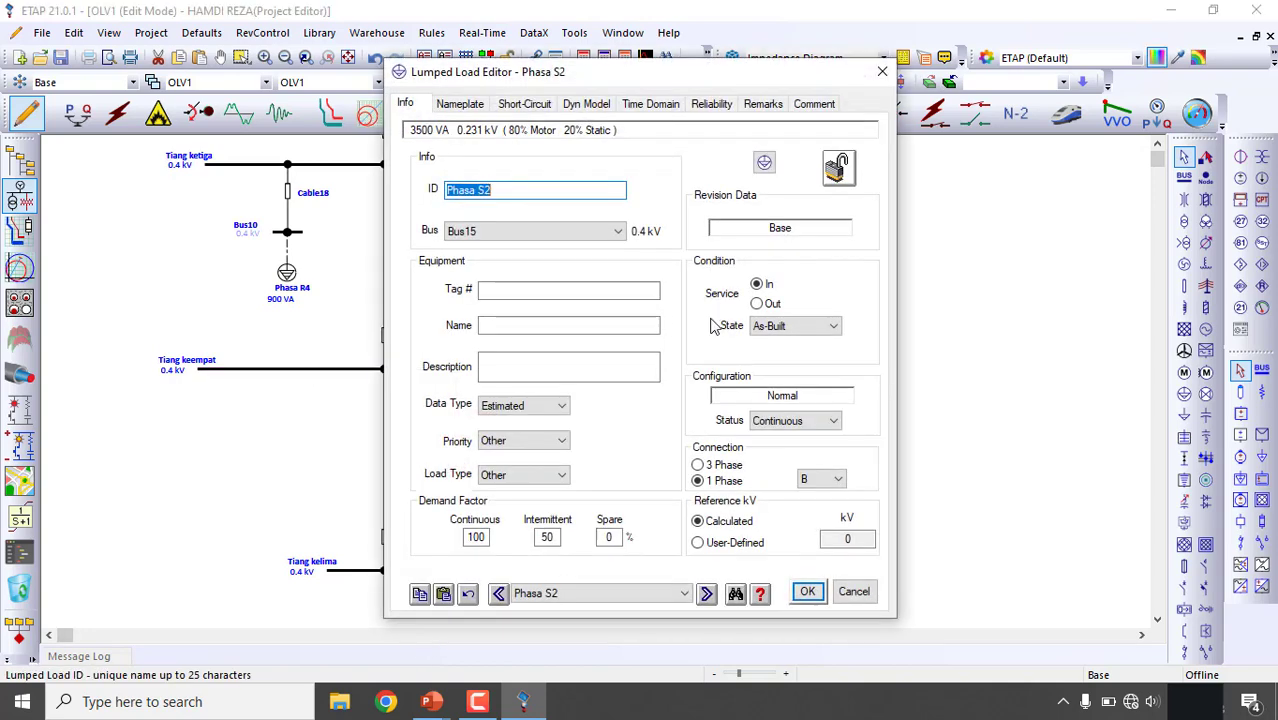
pyautogui.click(820, 479)
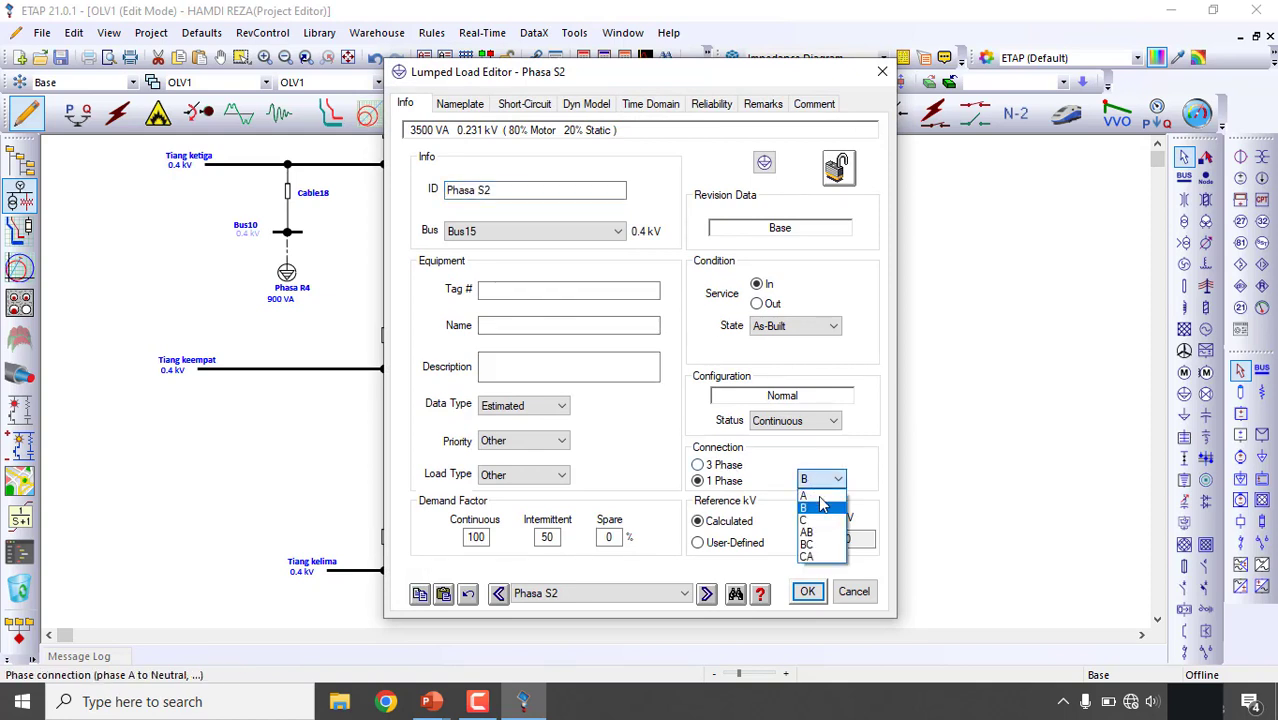
pyautogui.click(815, 515)
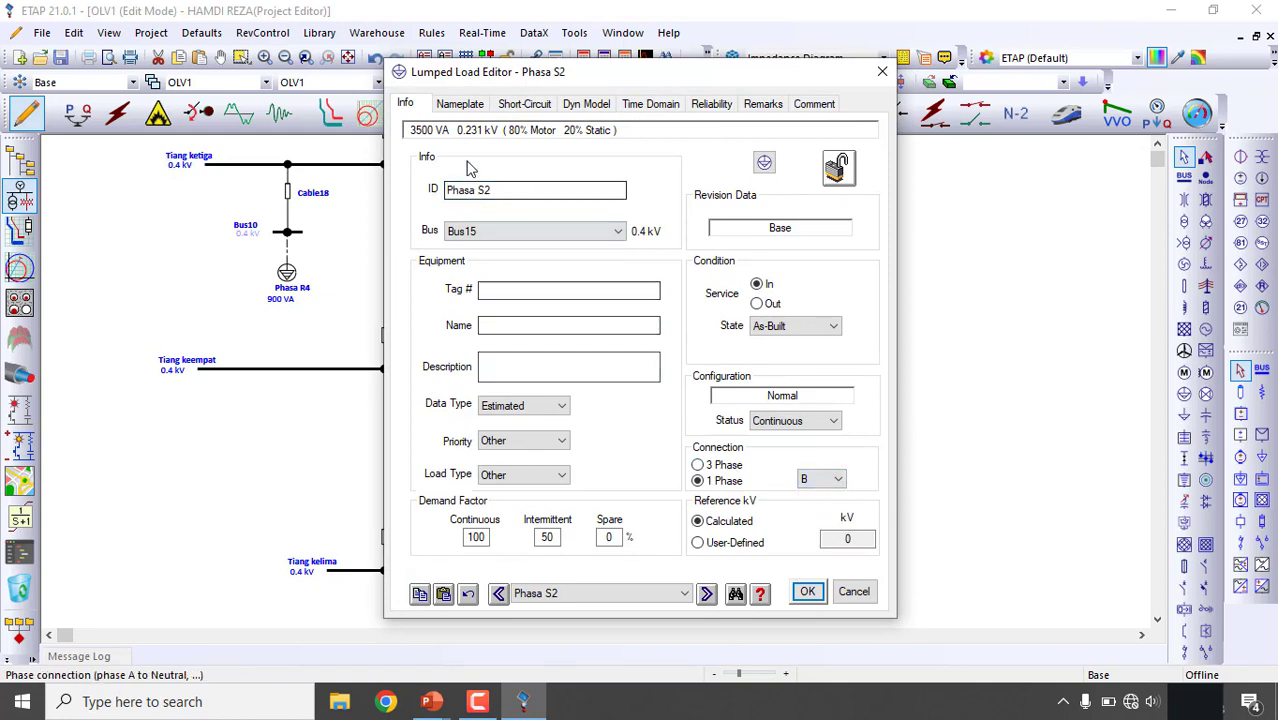
pyautogui.click(460, 104)
pyautogui.doubleClick(443, 266)
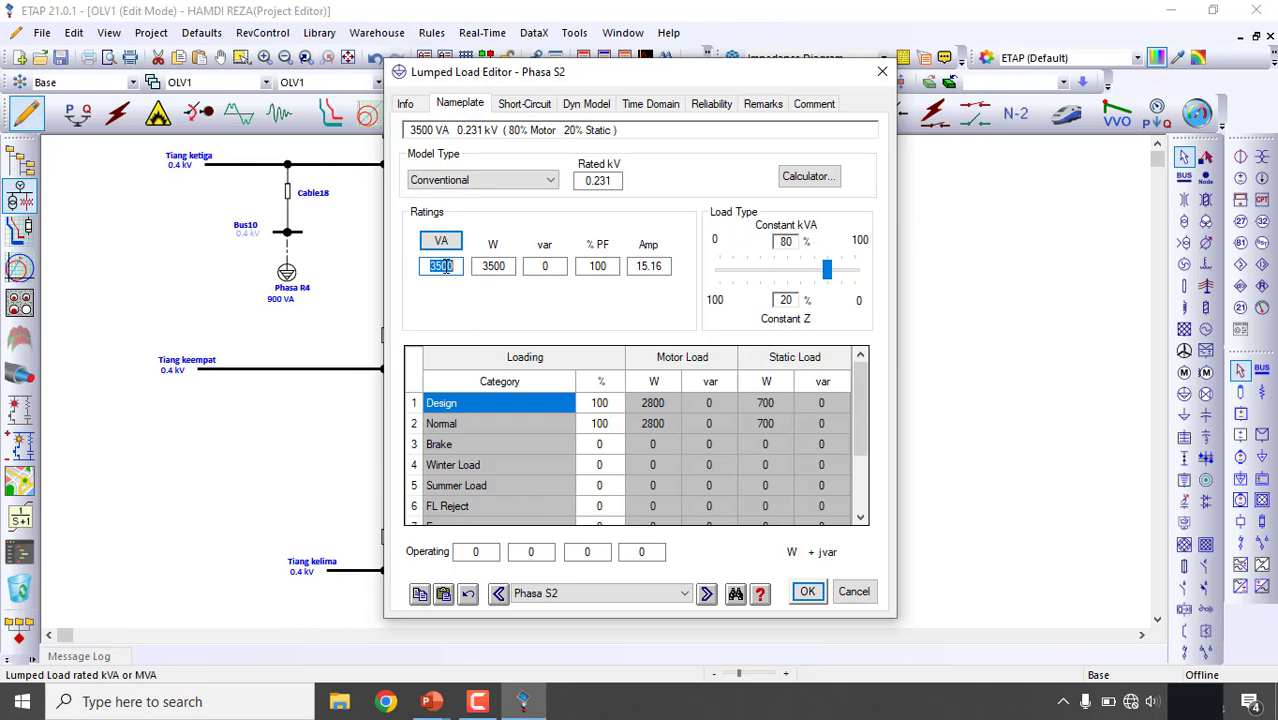
pyautogui.write('2200')
pyautogui.click(819, 594)
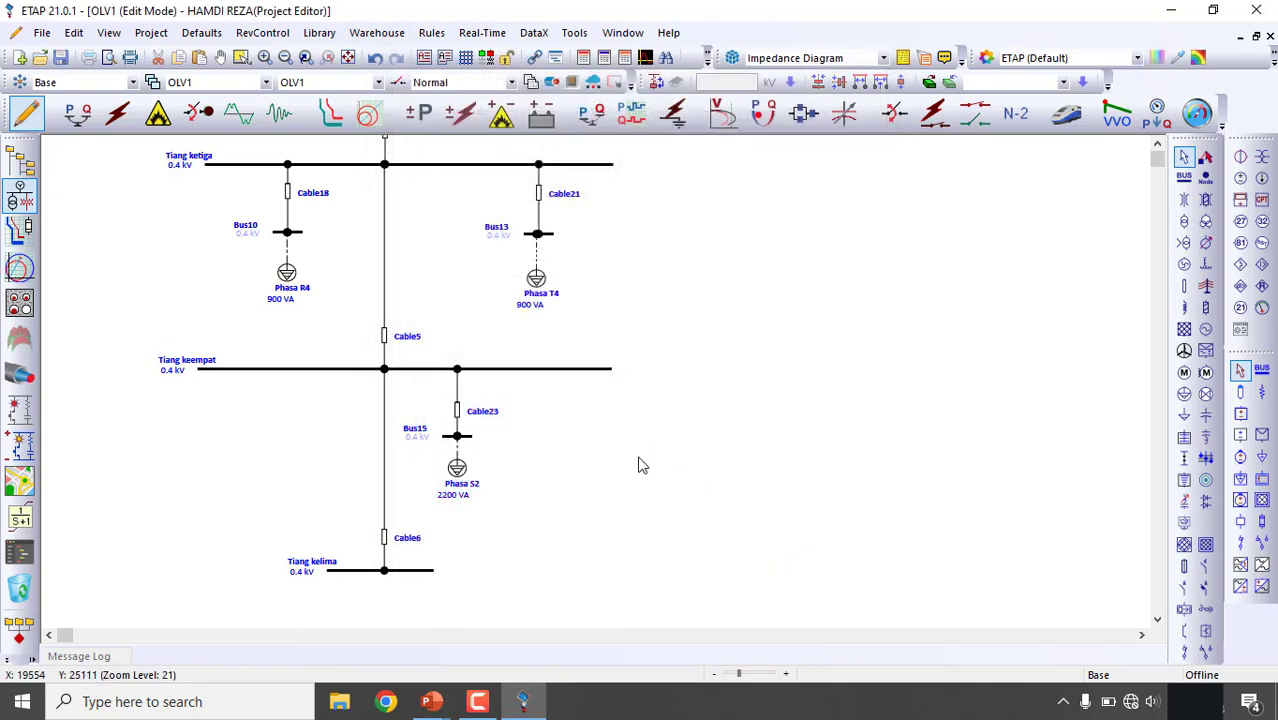
# - Paste another Phasa S branch onto Tiang keempat, right of the Phasa S2 branch, and set its load rating to 2200 VA
pyautogui.hotkey('ctrl', 'v')
pyautogui.moveTo(742, 485); pyautogui.dragTo(566, 370)
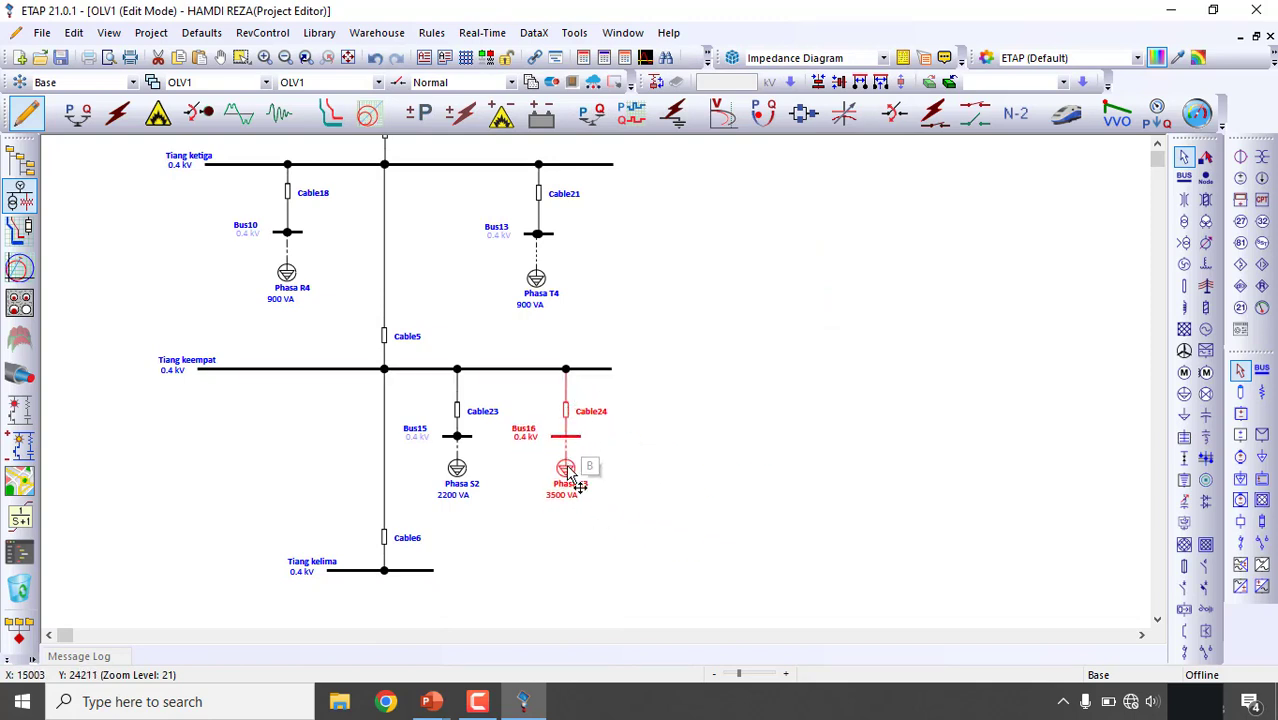
pyautogui.doubleClick(590, 481)
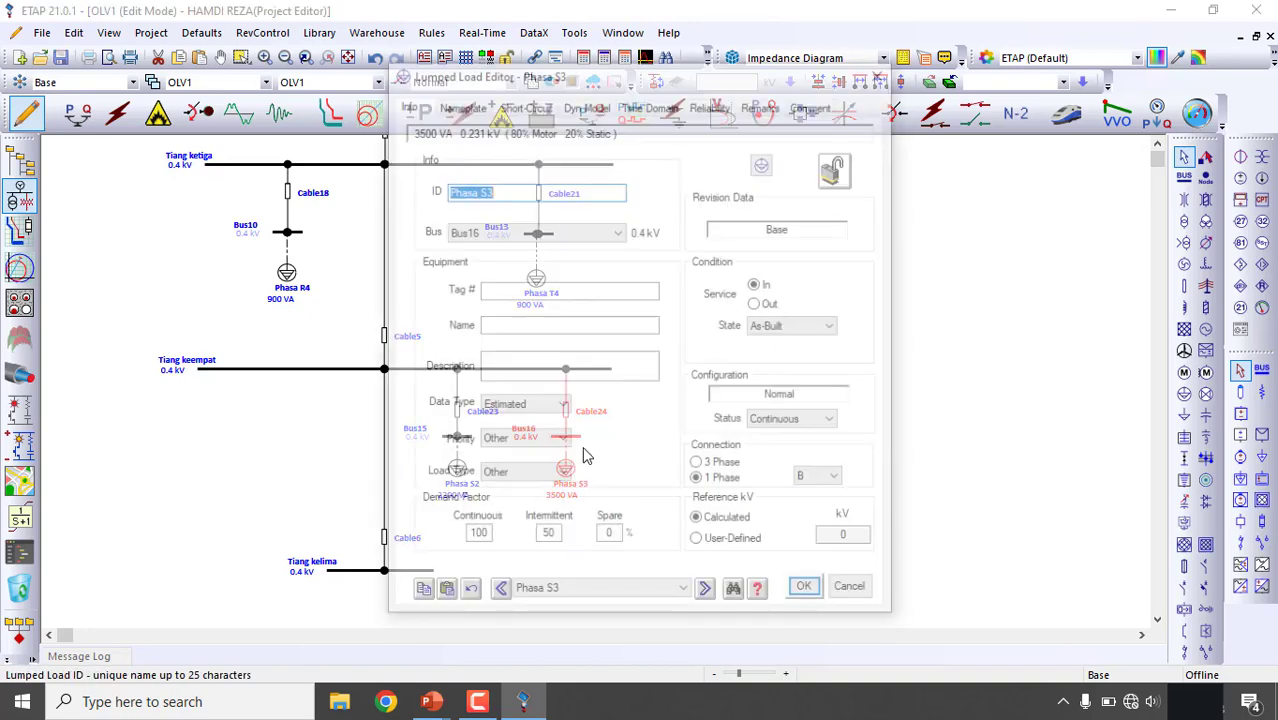
pyautogui.click(457, 104)
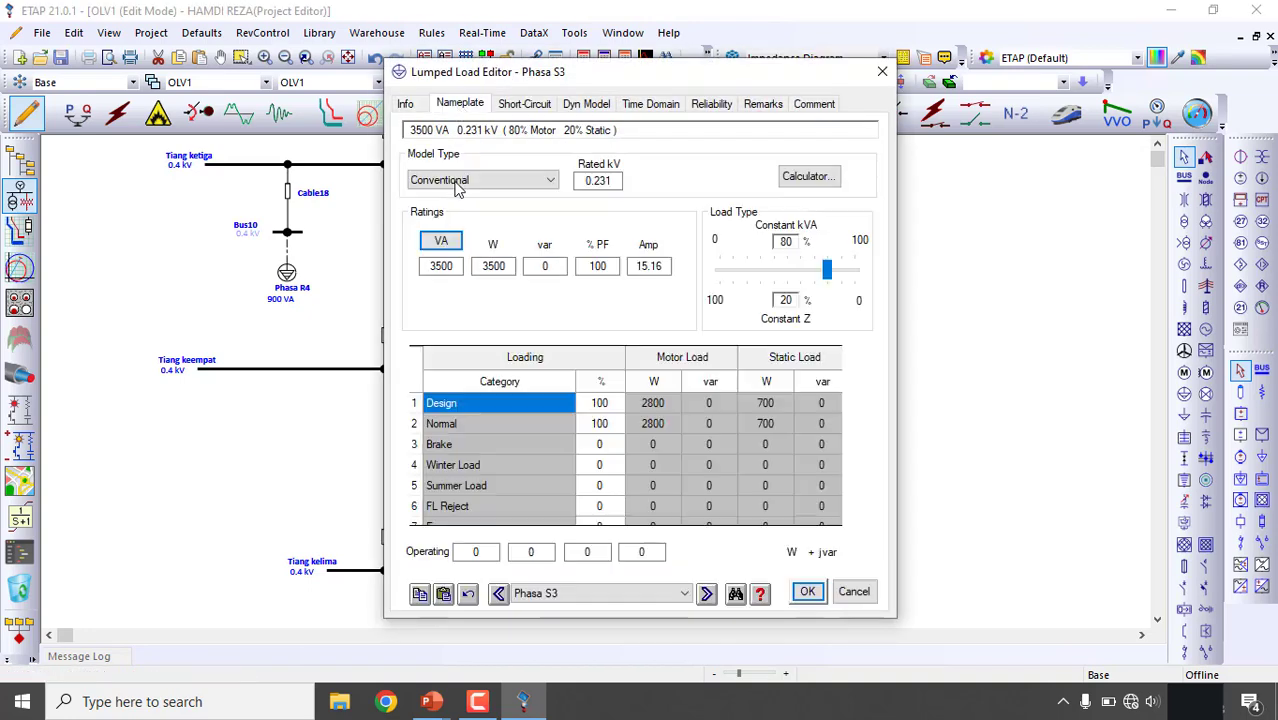
pyautogui.doubleClick(455, 272)
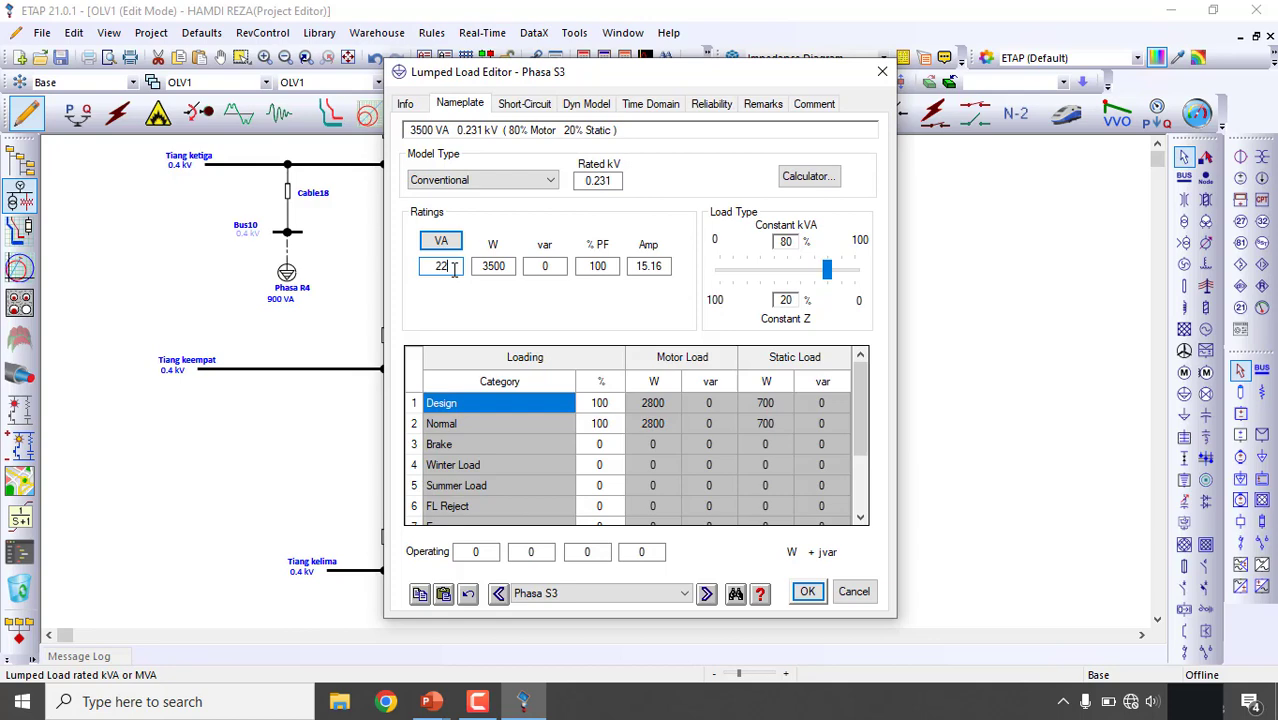
pyautogui.press('Tab')
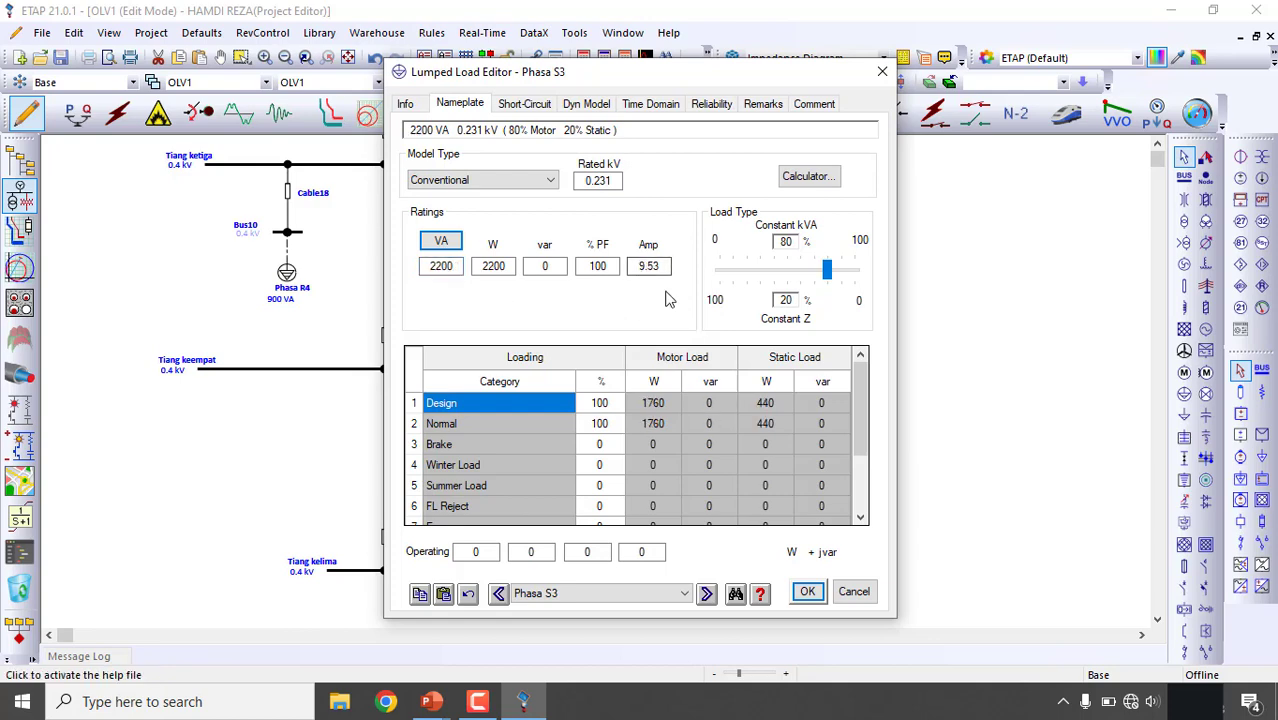
pyautogui.click(808, 592)
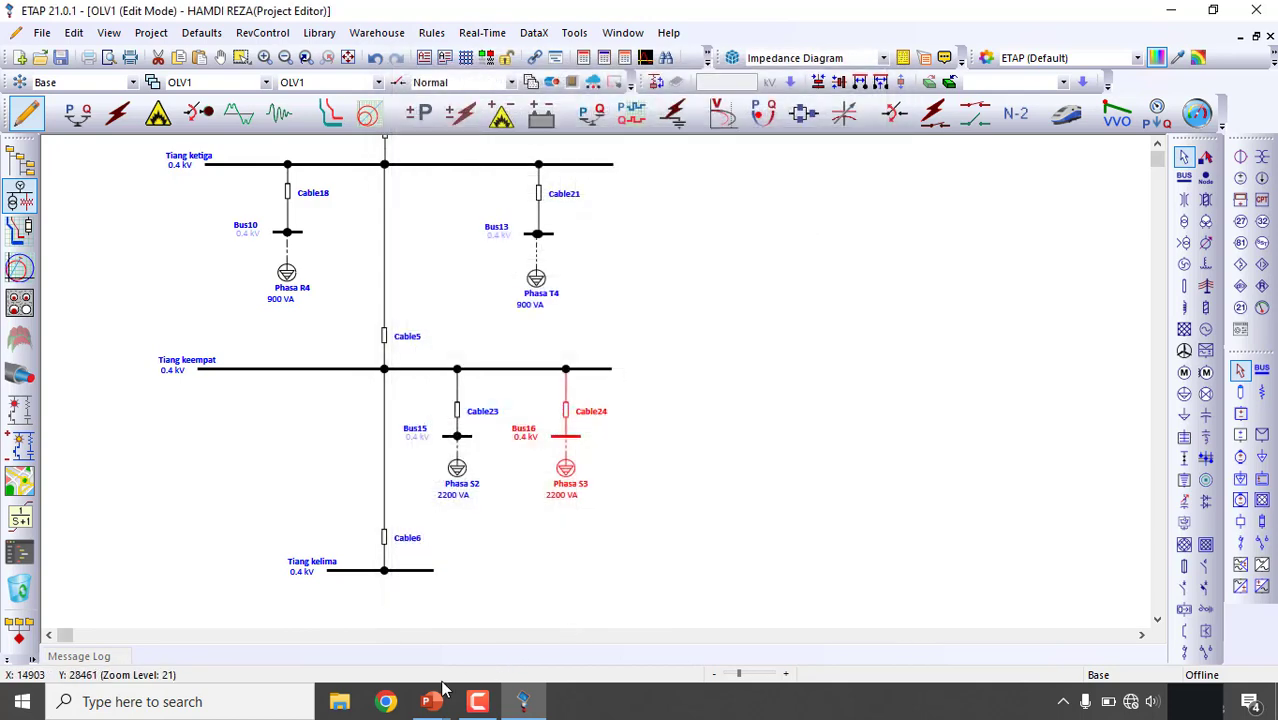
# - Compare the fourth pole's two Phasa S loads with the PowerPoint network slide, and return to ETAP
pyautogui.moveTo(450, 703)
pyautogui.click(523, 630)
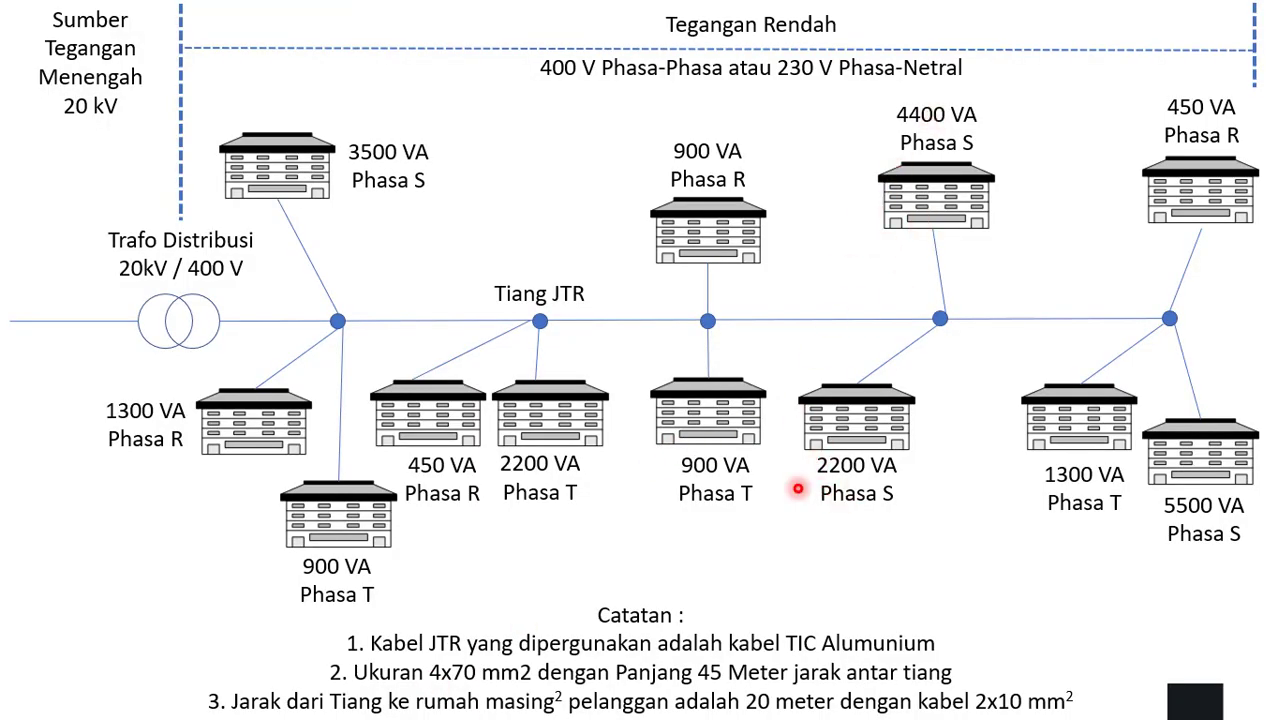
pyautogui.press('super')
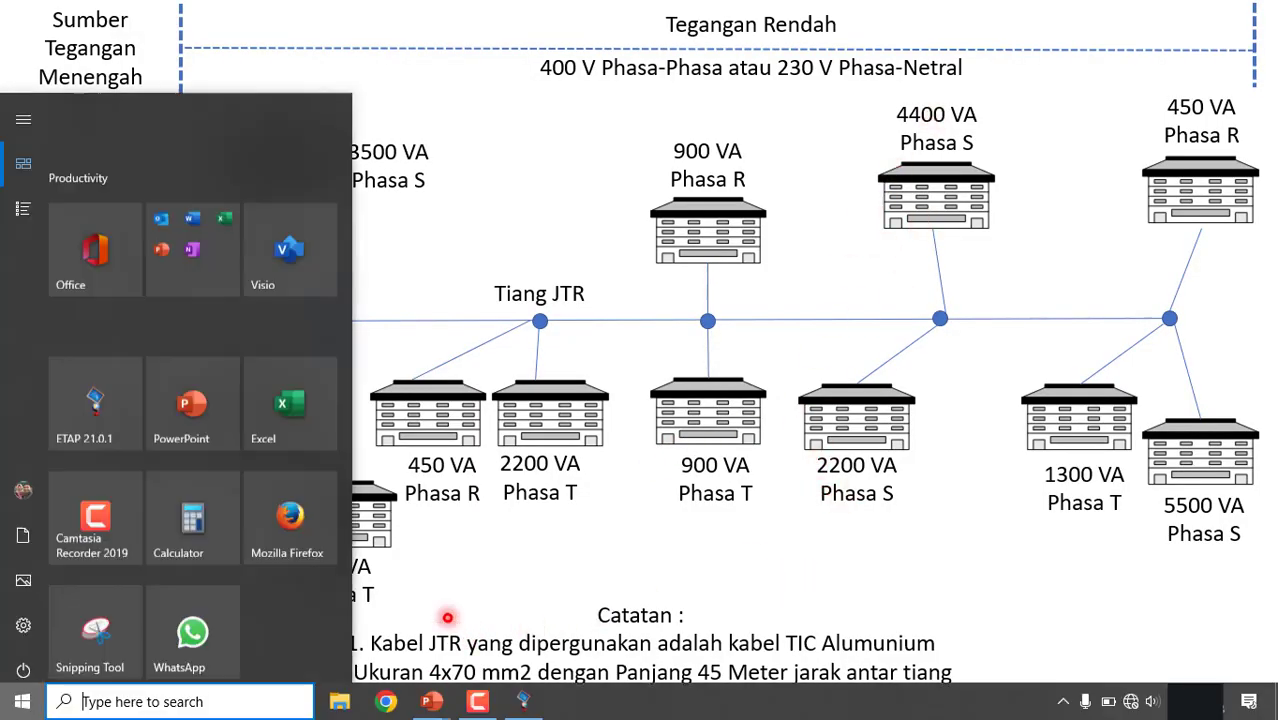
pyautogui.click(523, 701)
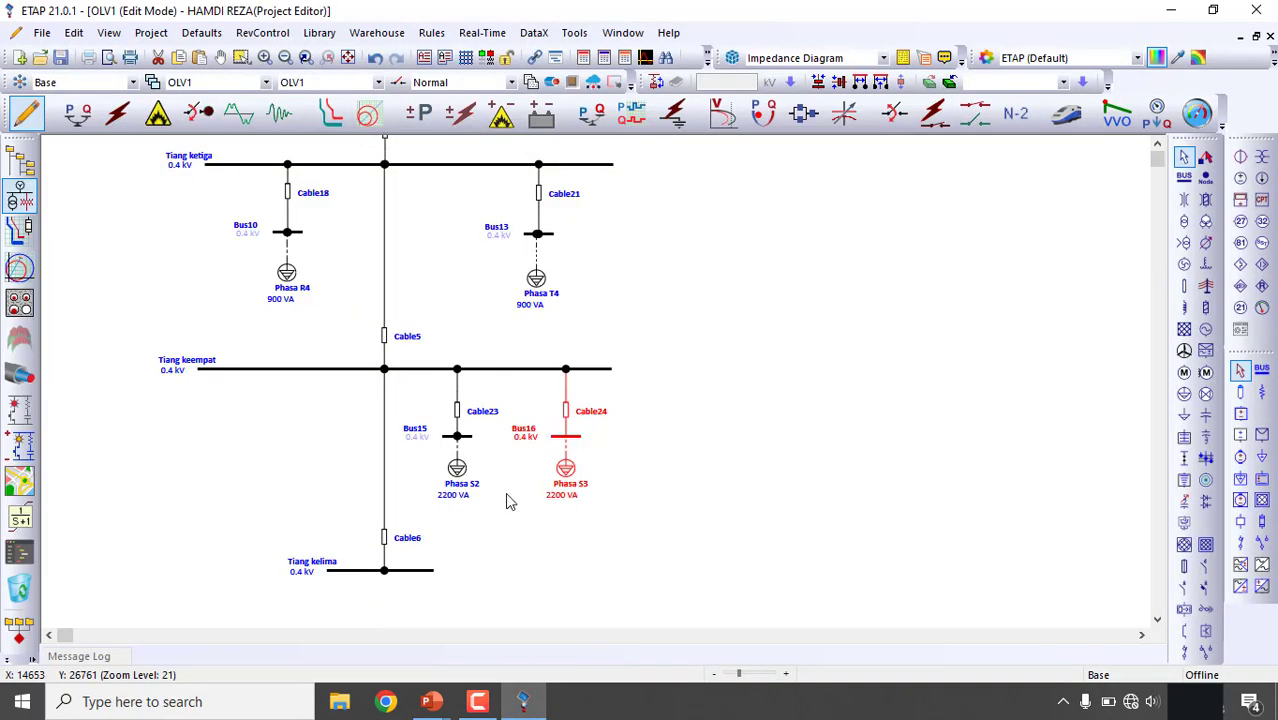
# - Set the rating of the Phasa S2 load under Tiang keempat to 4400 VA
pyautogui.click(458, 470)
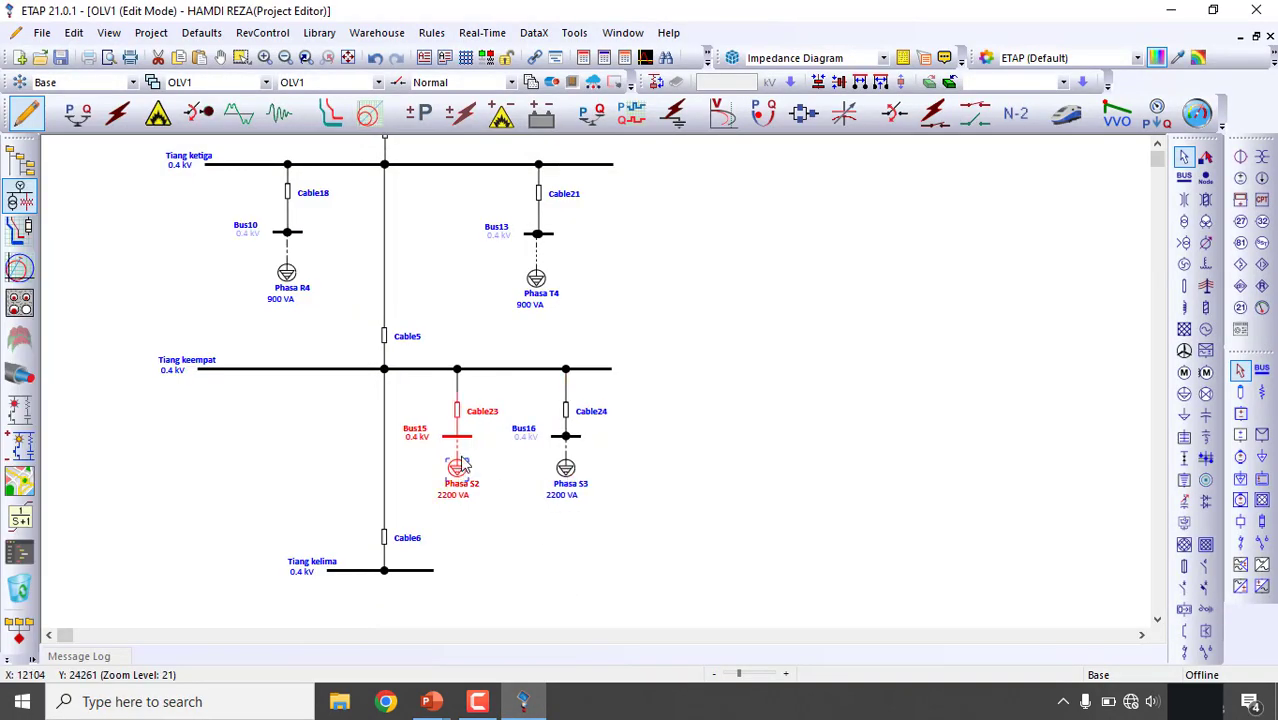
pyautogui.doubleClick(460, 468)
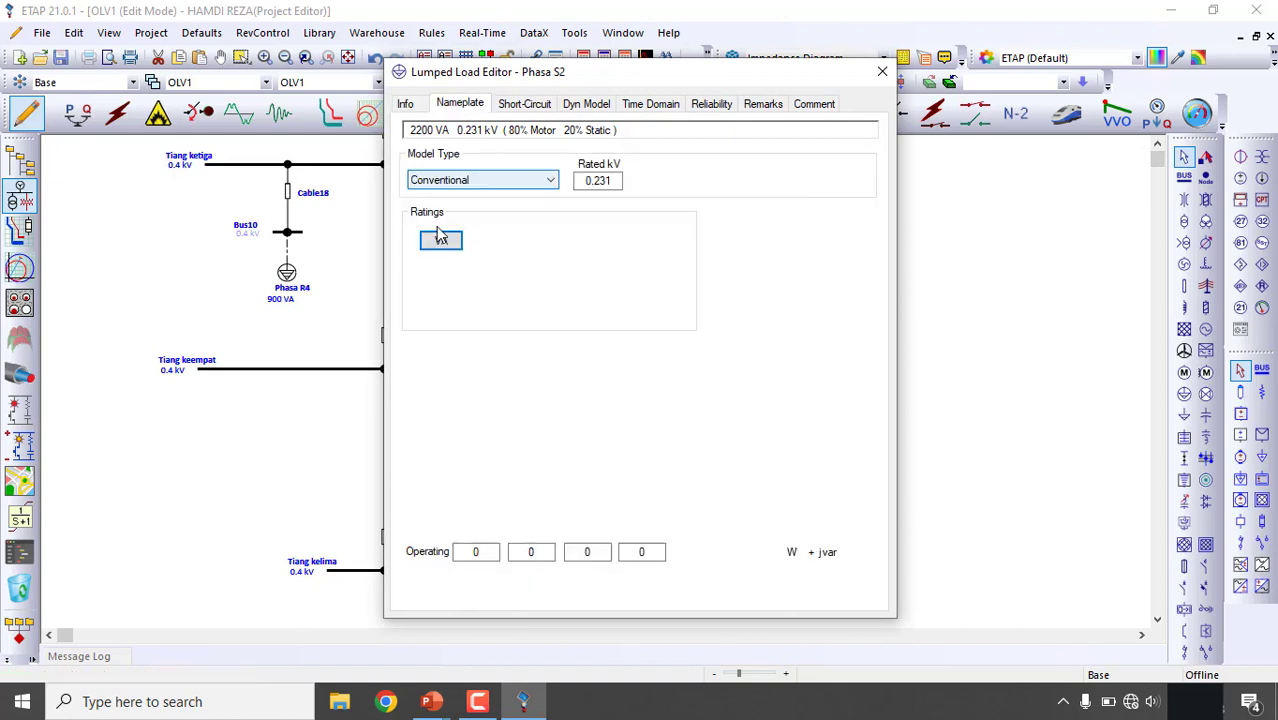
pyautogui.click(441, 266)
pyautogui.press('BackSpace')
pyautogui.press('BackSpace')
pyautogui.click(548, 303)
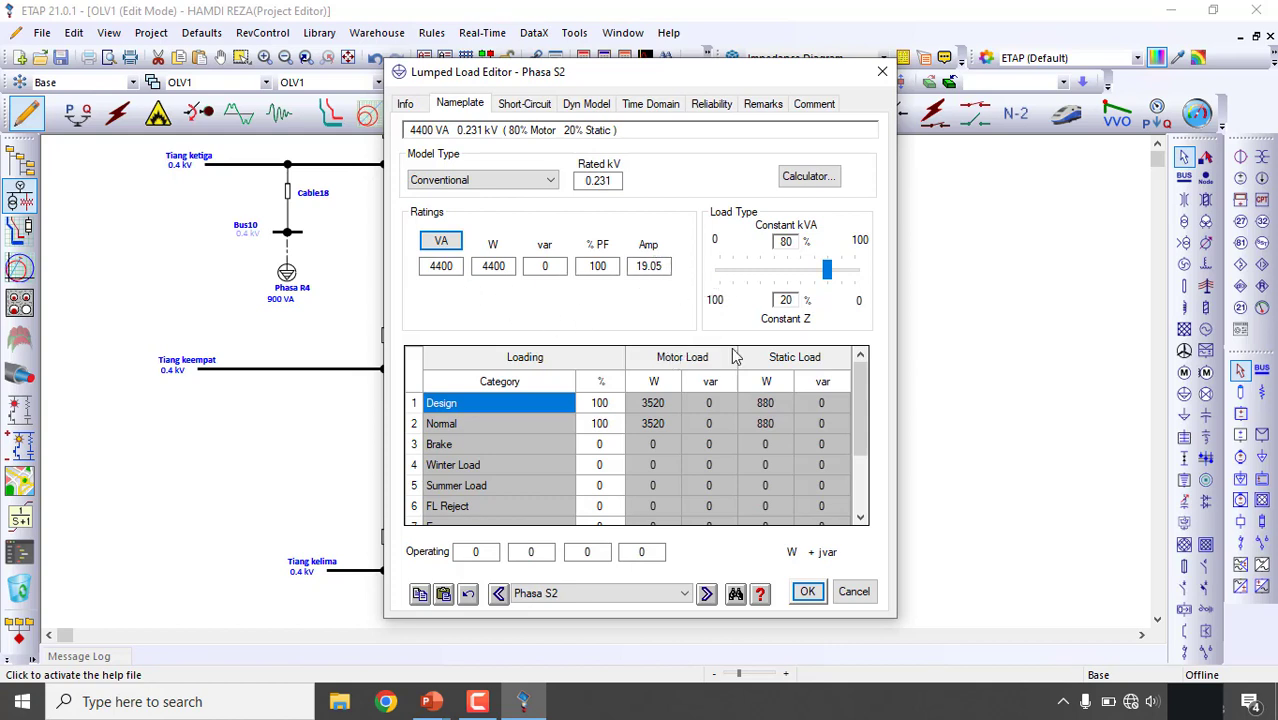
pyautogui.click(808, 593)
pyautogui.click(671, 528)
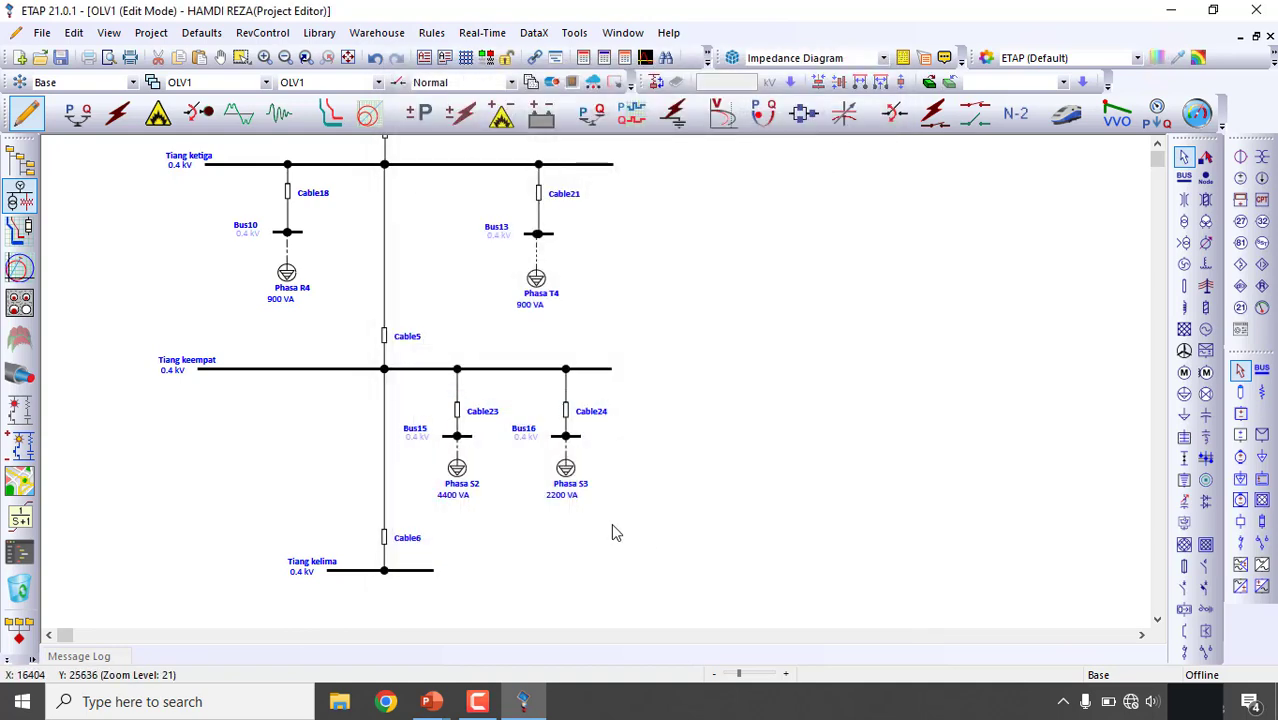
# - Lengthen the Tiang kelima bus on both sides of the main line to make room for its load branches
pyautogui.scroll(-3, 380, 450)
pyautogui.click(407, 424)
pyautogui.moveTo(433, 423); pyautogui.dragTo(590, 423)
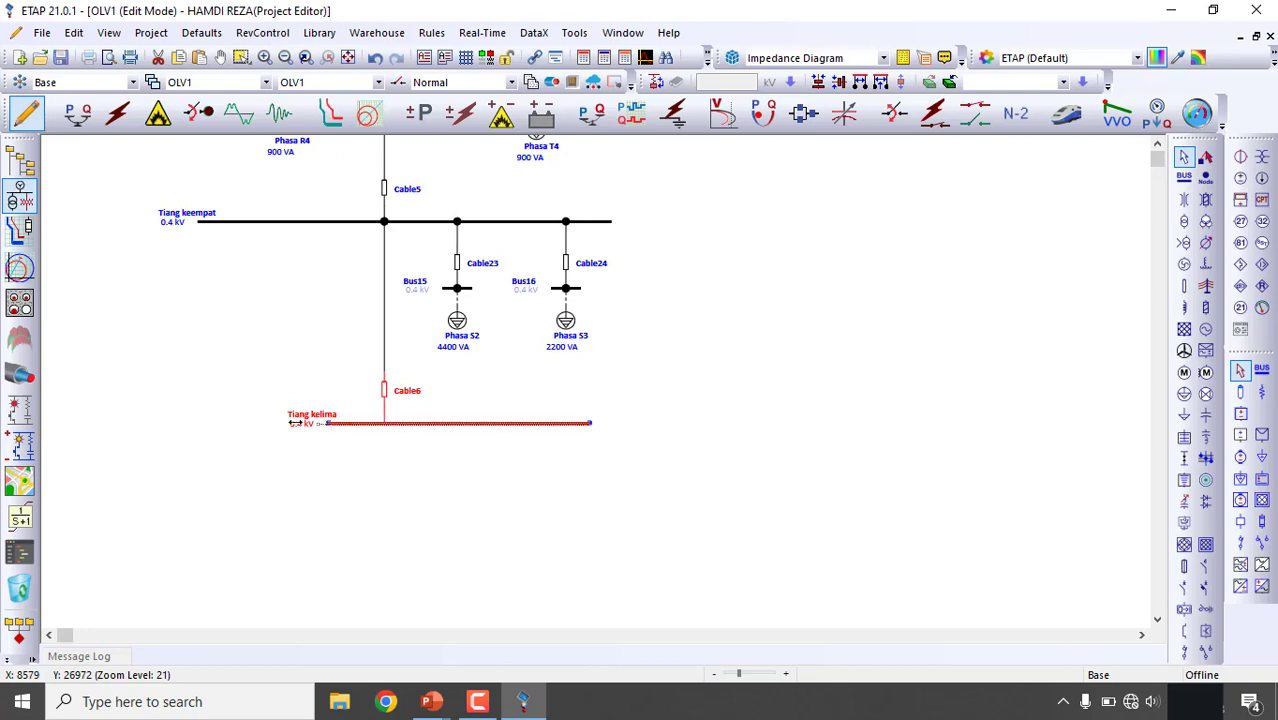
pyautogui.moveTo(215, 421); pyautogui.dragTo(177, 423)
pyautogui.click(422, 568)
# - Check the fifth pole's phase loads on the PowerPoint network slide, and return to ETAP
pyautogui.moveTo(430, 701)
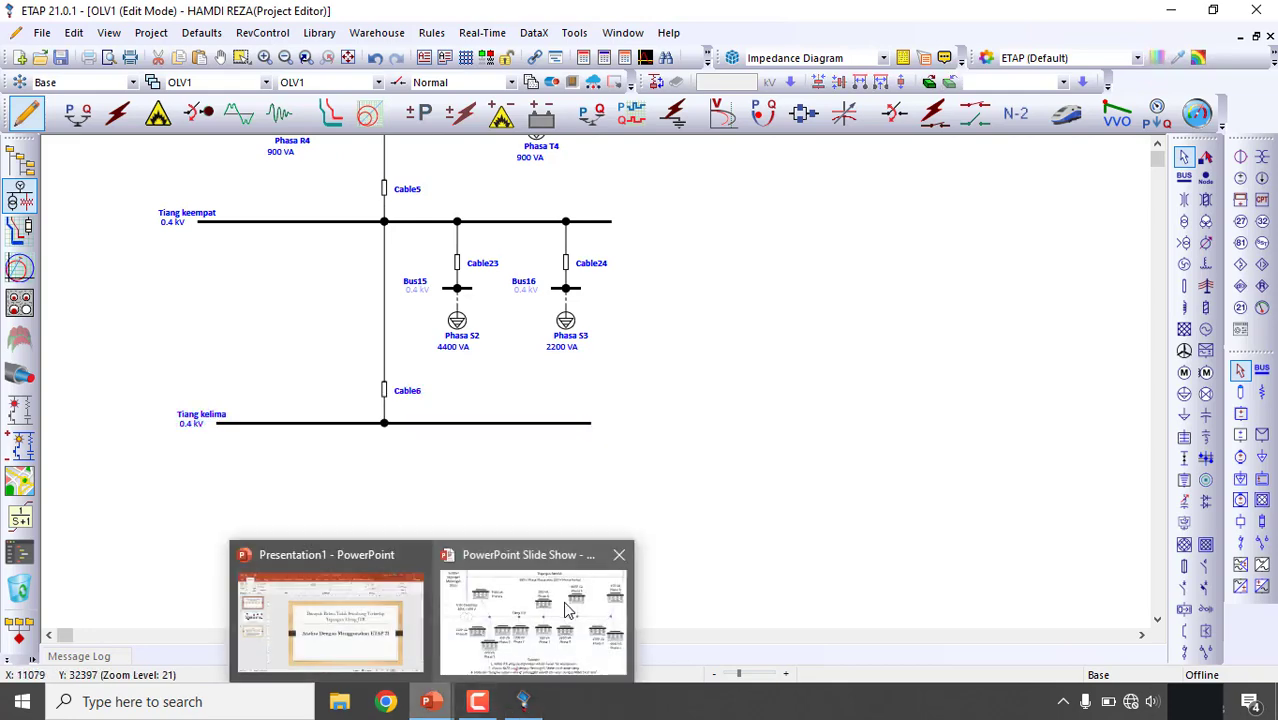
pyautogui.click(548, 607)
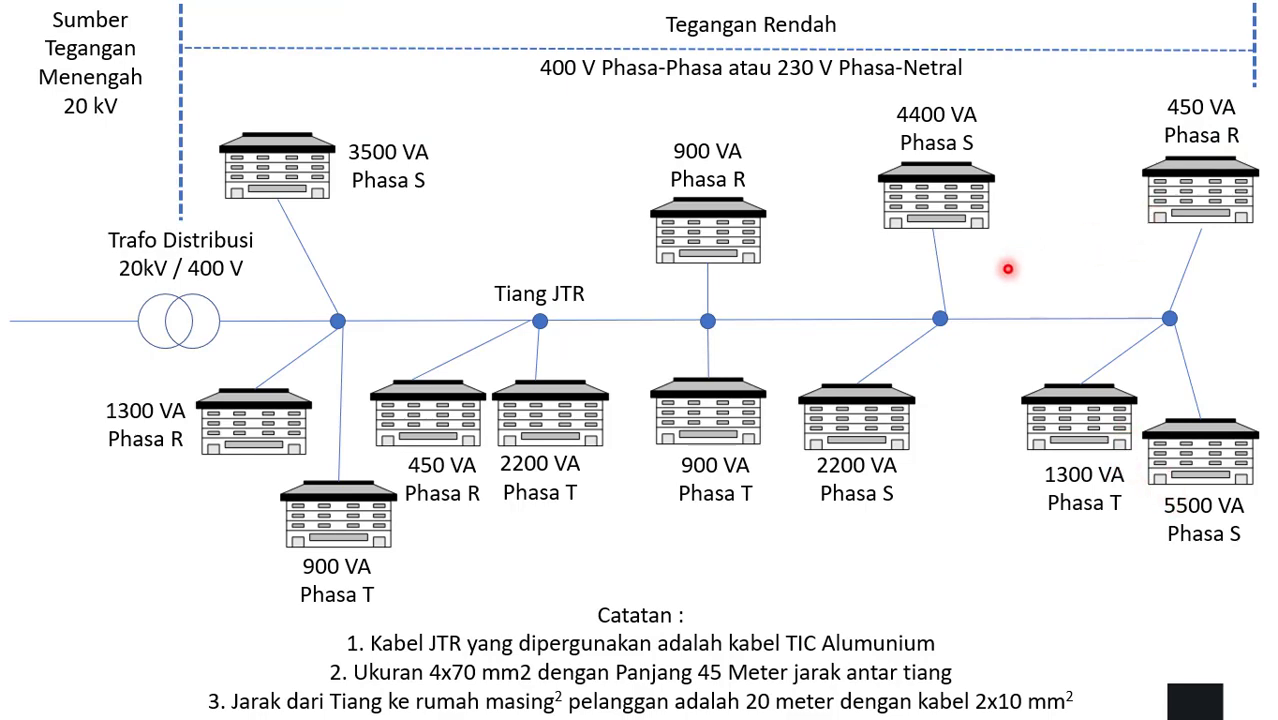
pyautogui.press('super')
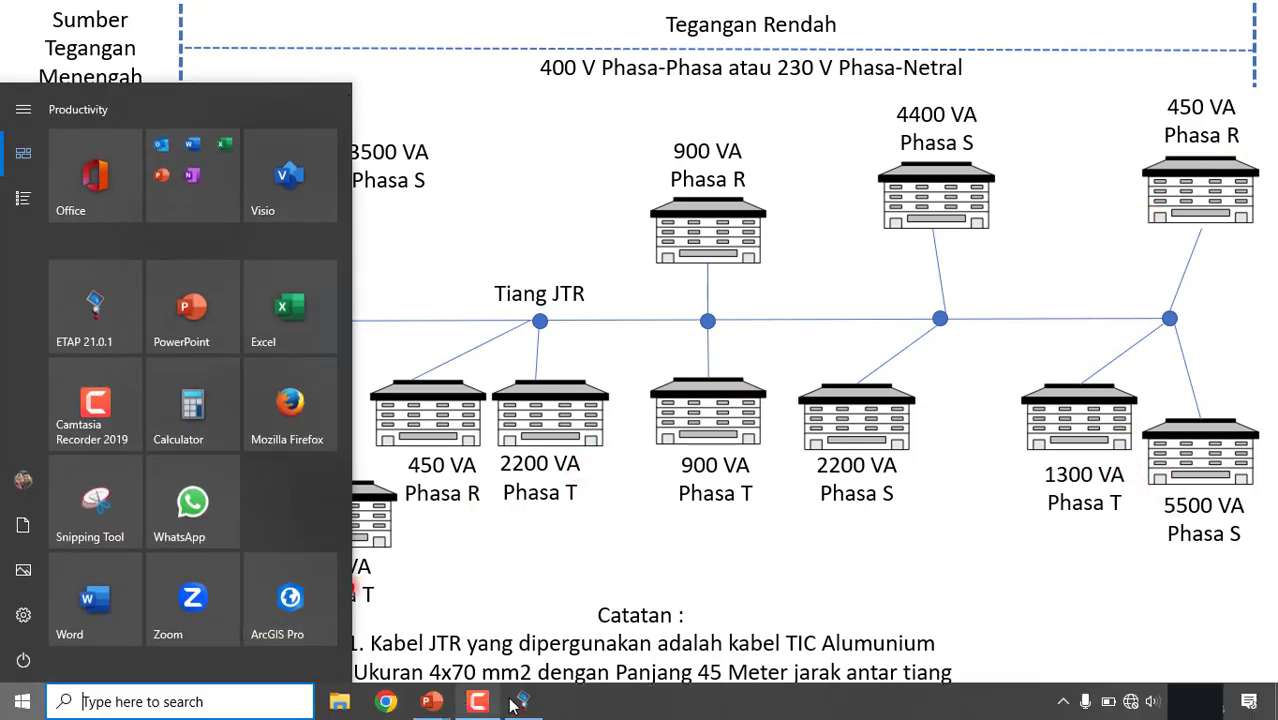
pyautogui.click(521, 703)
pyautogui.scroll(10, 655, 483)
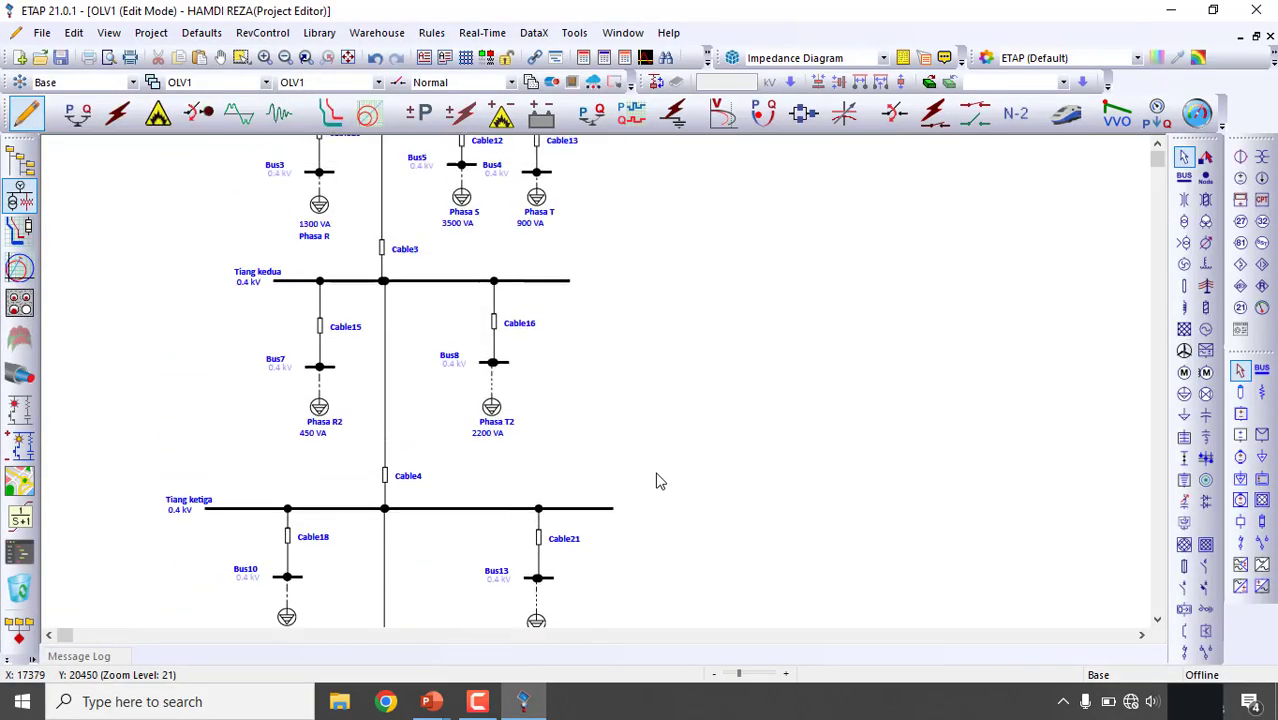
pyautogui.moveTo(483, 415); pyautogui.dragTo(613, 436)
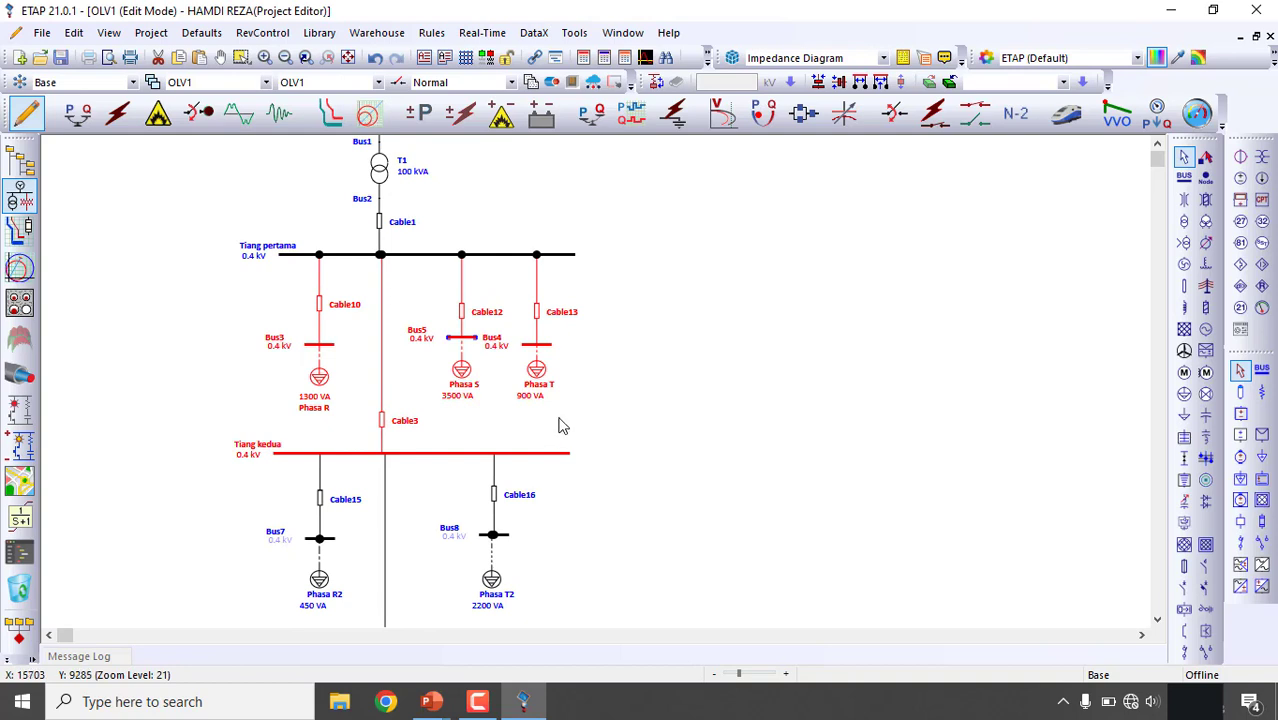
pyautogui.click(444, 431)
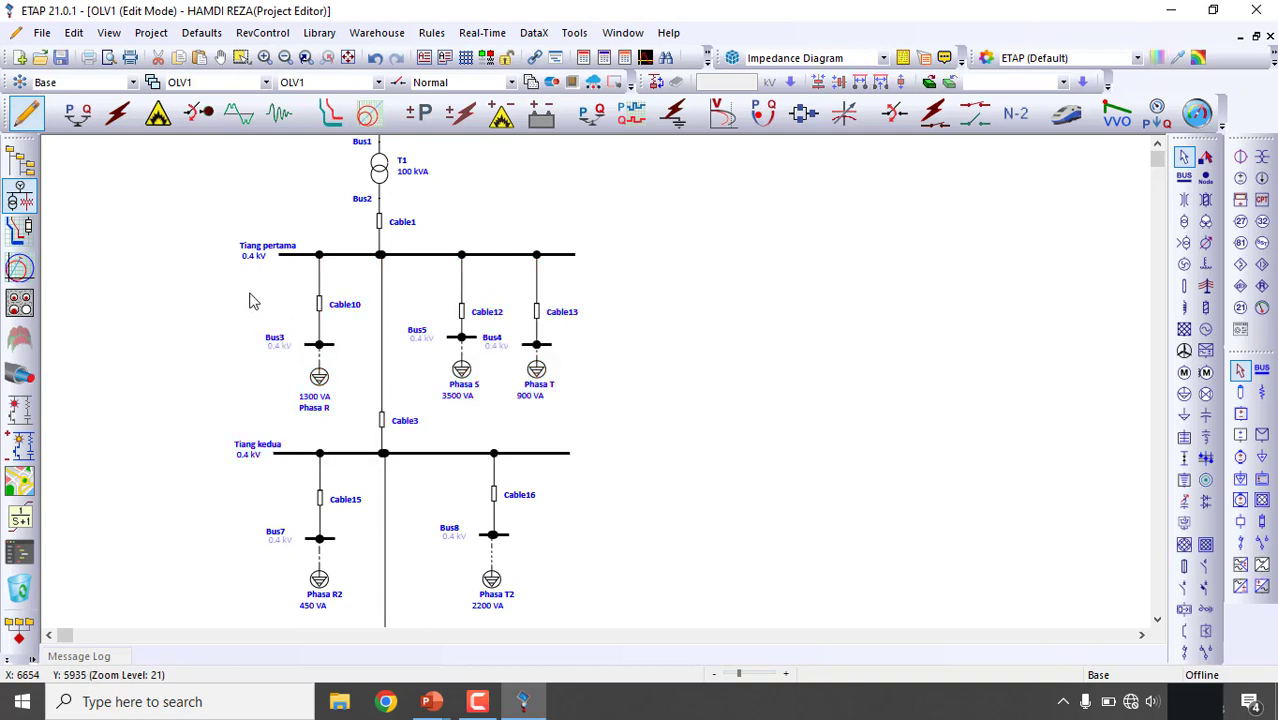
pyautogui.moveTo(242, 271); pyautogui.dragTo(611, 424)
pyautogui.click(545, 443)
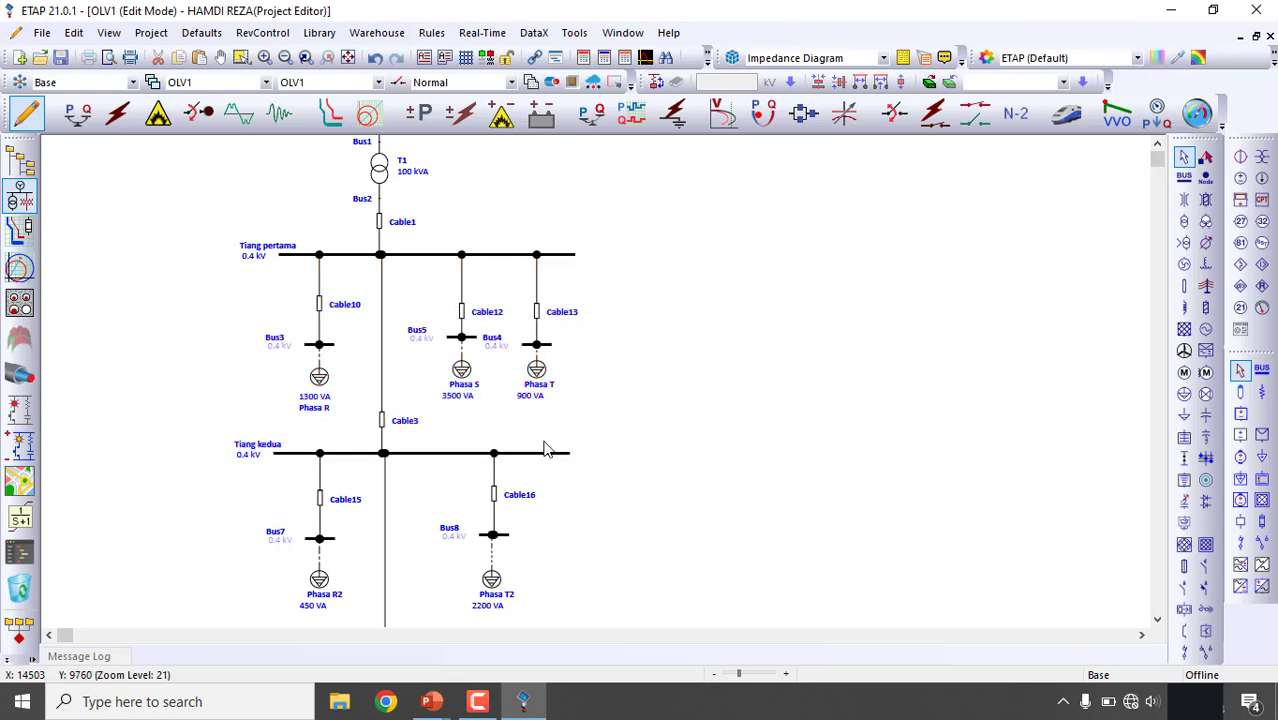
# - Move the second to fifth pole buses with their branches down together to widen the gap below Tiang pertama's loads
pyautogui.scroll(-2, 460, 485)
pyautogui.scroll(-5, 460, 486)
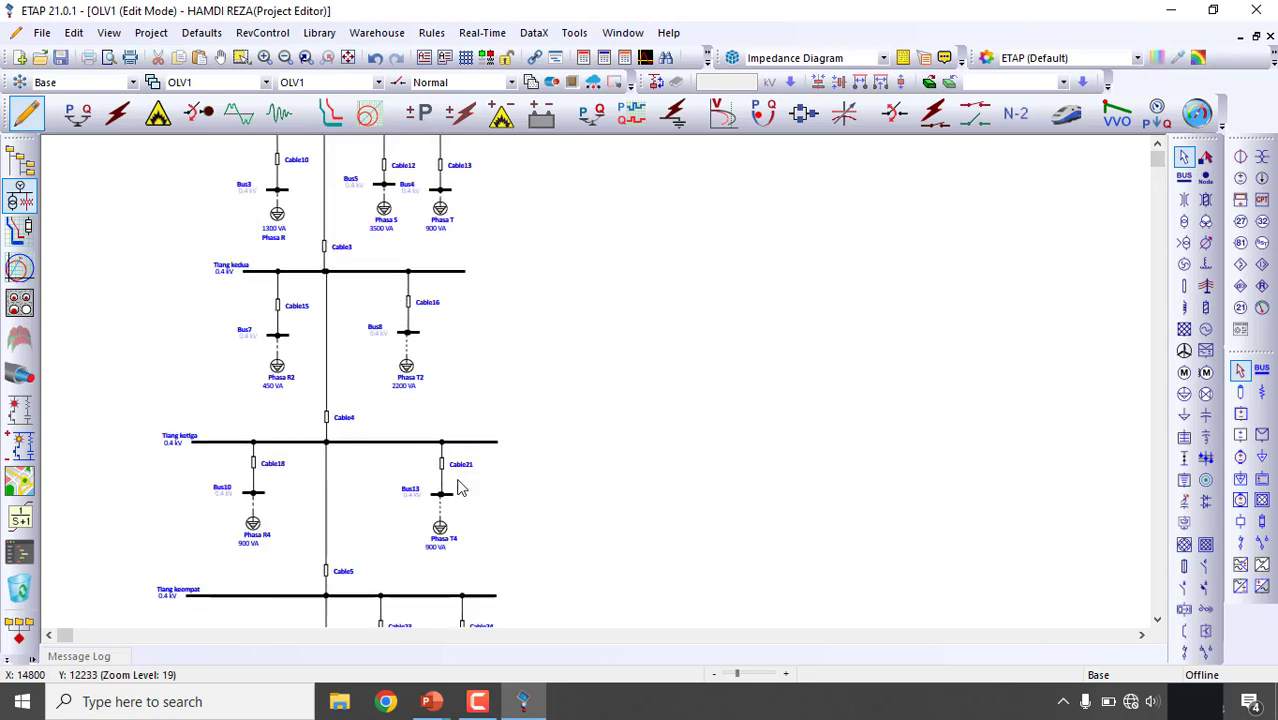
pyautogui.scroll(-3, 458, 487)
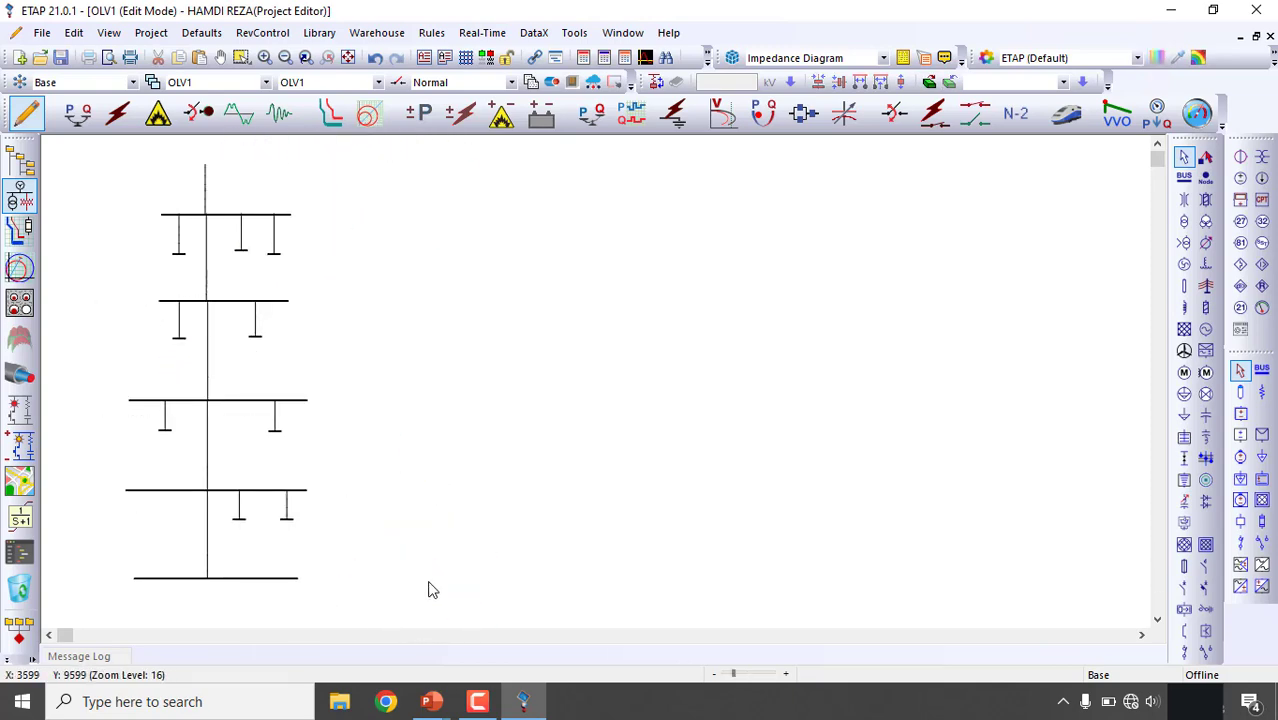
pyautogui.moveTo(445, 610); pyautogui.dragTo(444, 608)
pyautogui.press('Down')
pyautogui.press('Down')
pyautogui.press('Down')
pyautogui.press('Down')
pyautogui.press('Down')
pyautogui.press('Down')
pyautogui.press('Down')
pyautogui.press('Down')
pyautogui.press('Down')
pyautogui.press('Down')
pyautogui.press('Down')
pyautogui.press('Down')
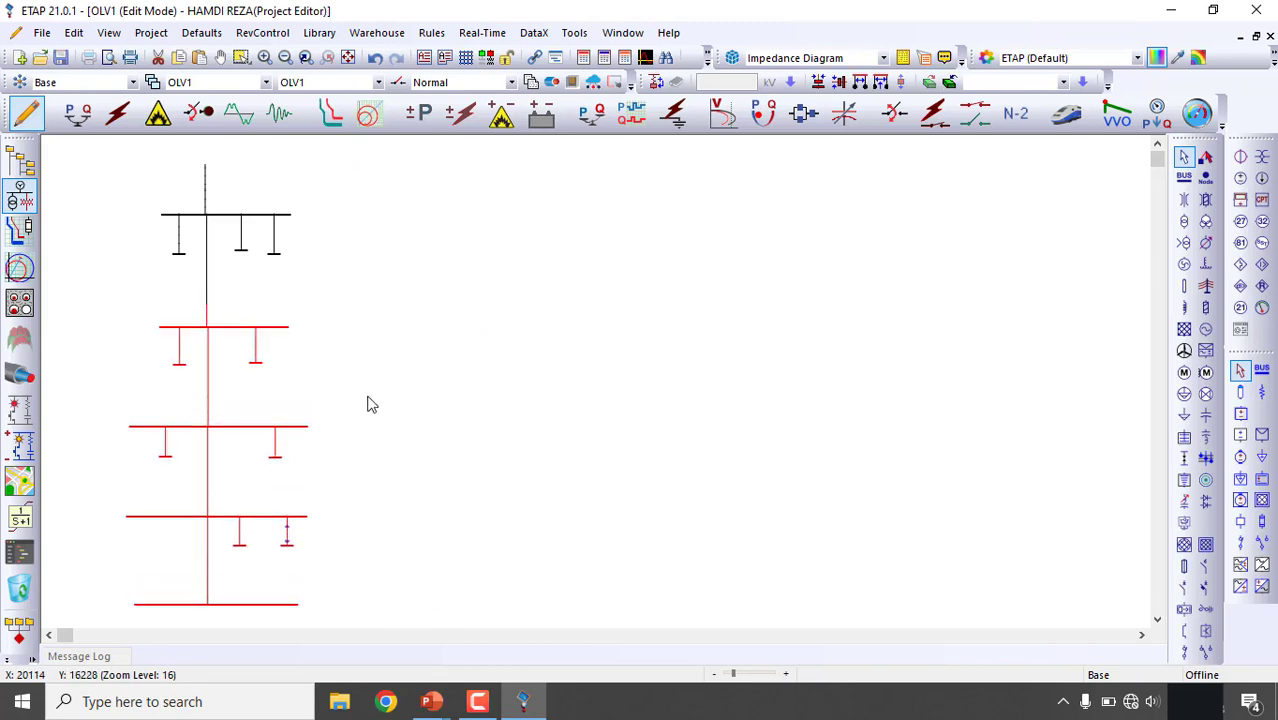
pyautogui.click(251, 299)
# - Copy the three load branches under Tiang pertama and paste them below the Tiang kelima bus
pyautogui.scroll(3, 200, 290)
pyautogui.scroll(3, 200, 290)
pyautogui.moveTo(80, 286); pyautogui.dragTo(419, 420)
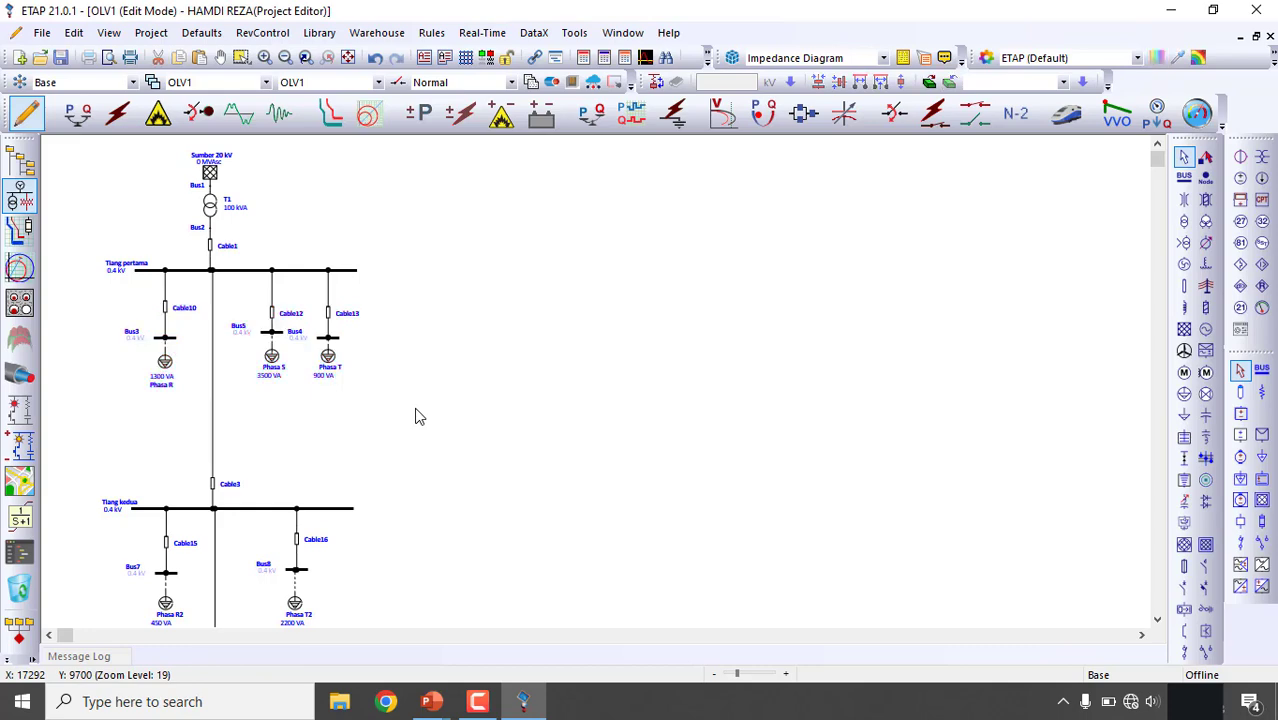
pyautogui.scroll(-10, 419, 417)
pyautogui.scroll(4, 427, 505)
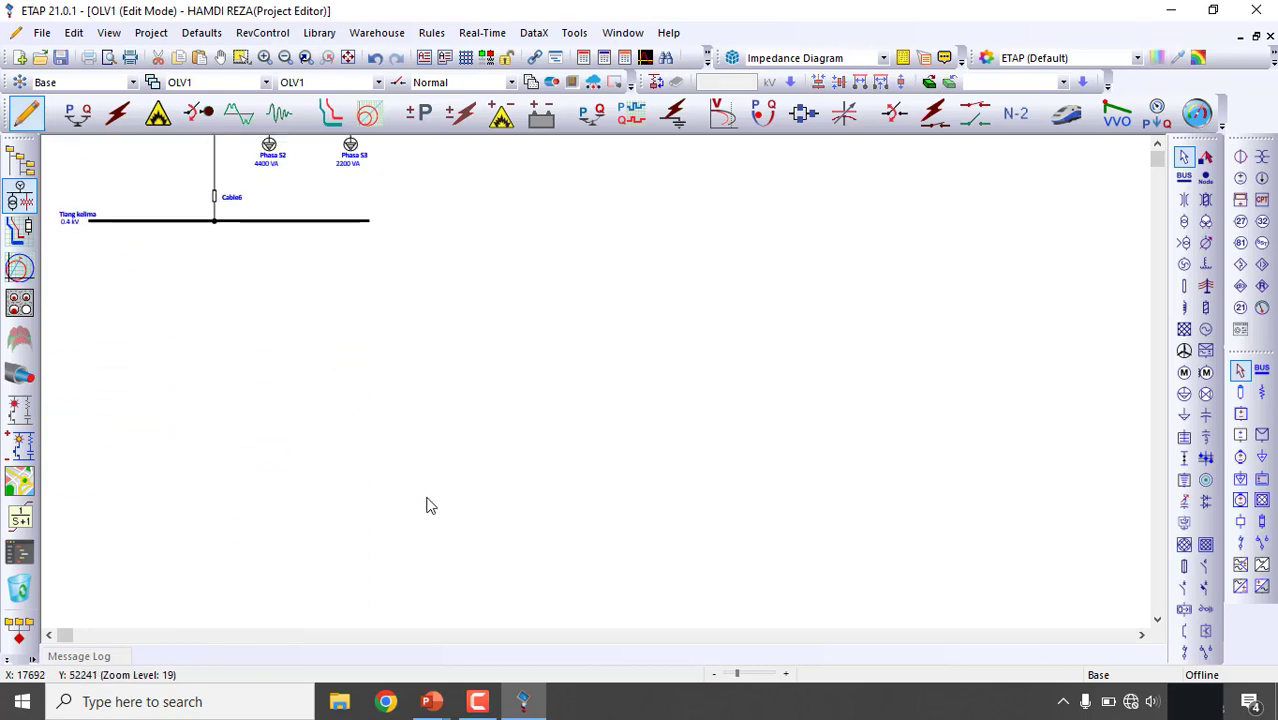
pyautogui.hotkey('ctrl', 'v')
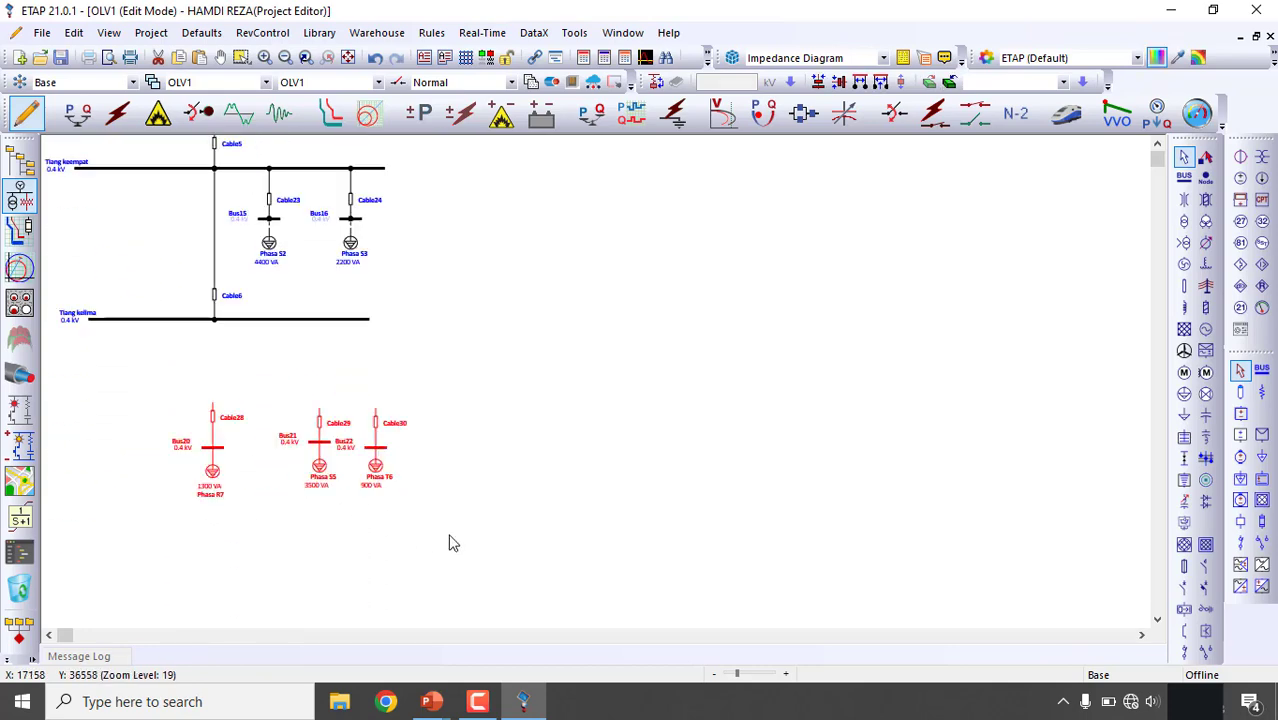
pyautogui.click(48, 634)
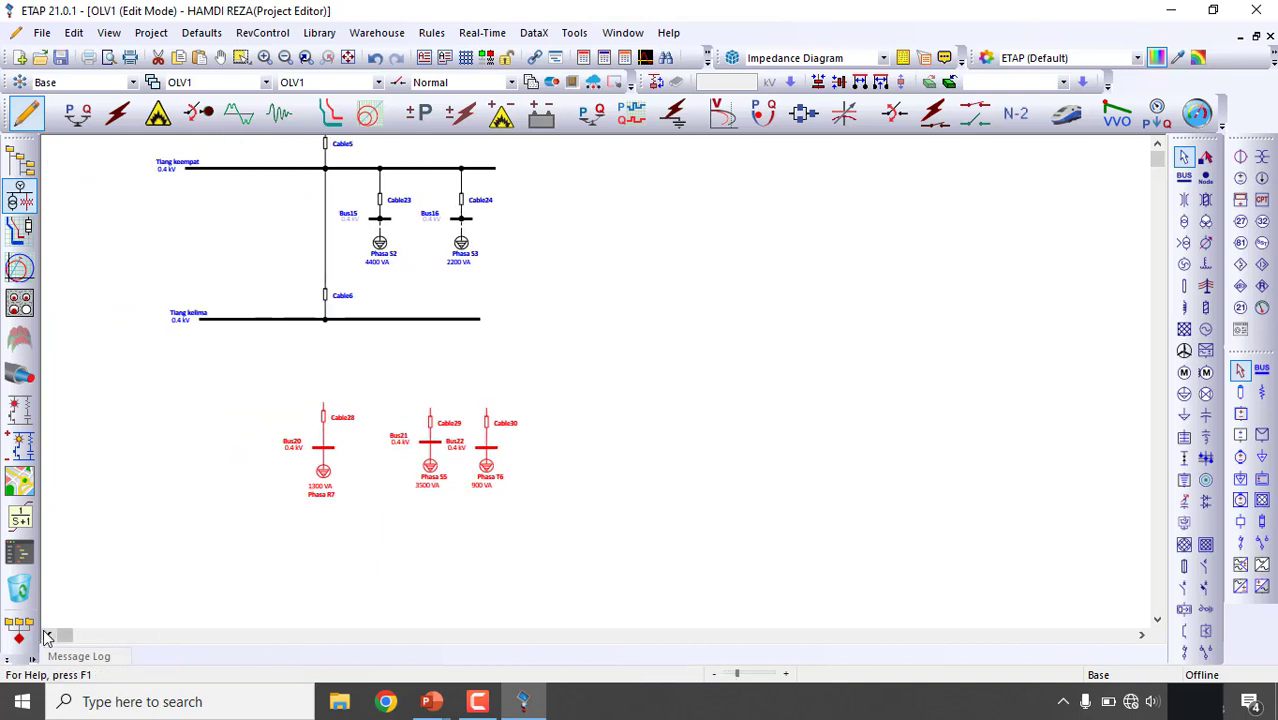
pyautogui.scroll(1, 332, 377)
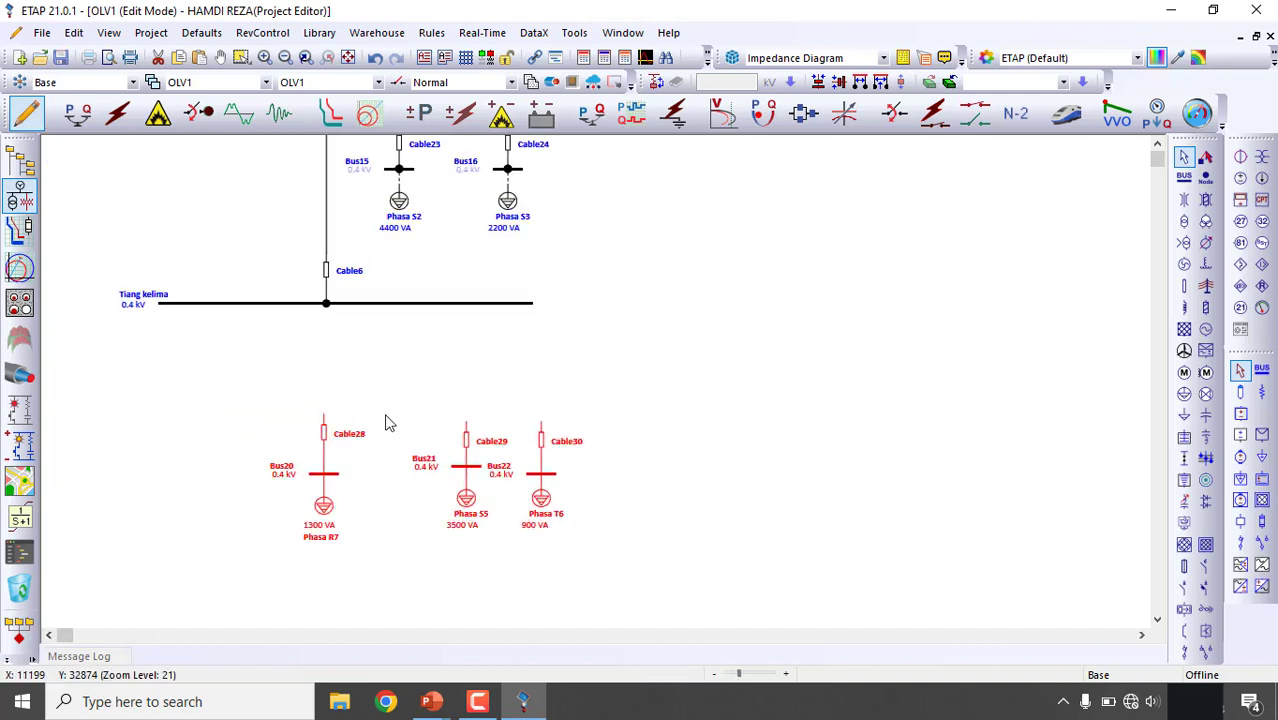
# - Position the three pasted branches under Tiang kelima and connect each of their cables to that bus
pyautogui.moveTo(455, 455); pyautogui.dragTo(366, 388)
pyautogui.moveTo(221, 347); pyautogui.dragTo(220, 303)
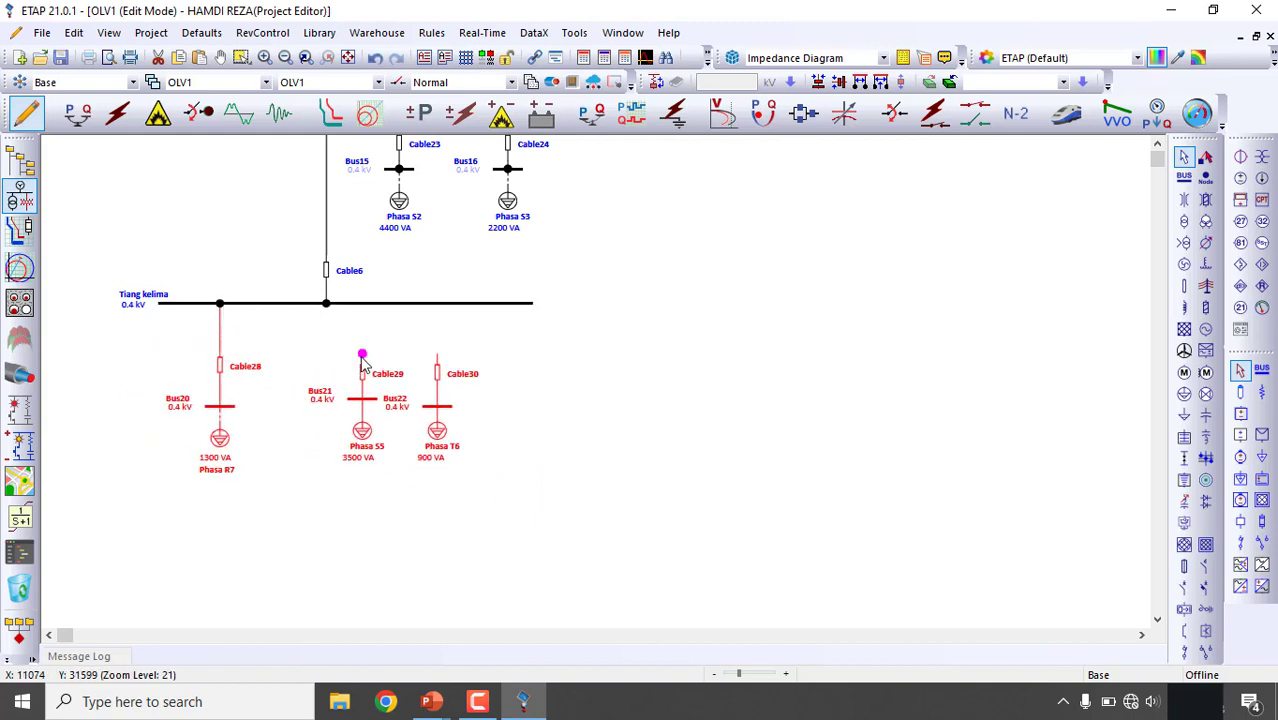
pyautogui.moveTo(366, 316); pyautogui.dragTo(368, 314)
pyautogui.moveTo(437, 368); pyautogui.dragTo(438, 308)
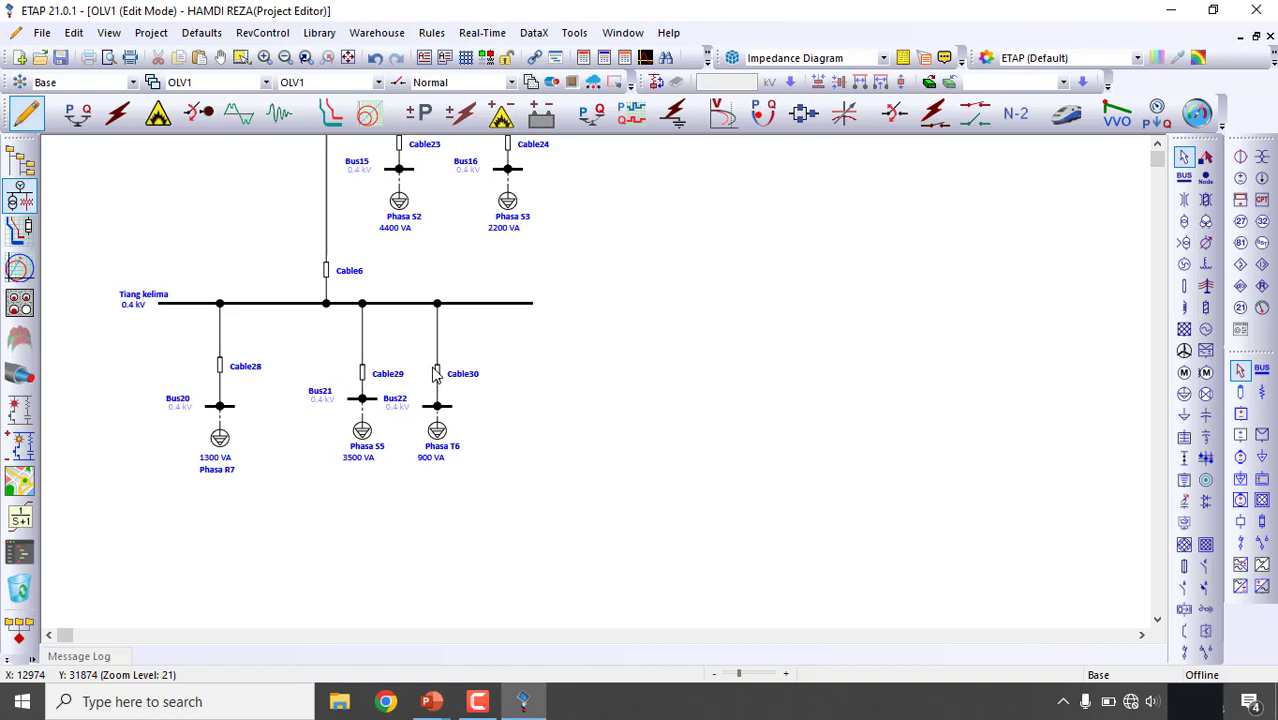
# - Check the fifth pole's loads on the PowerPoint slide, and set the Phasa R7 load's rating to 450 VA in ETAP
pyautogui.moveTo(431, 701)
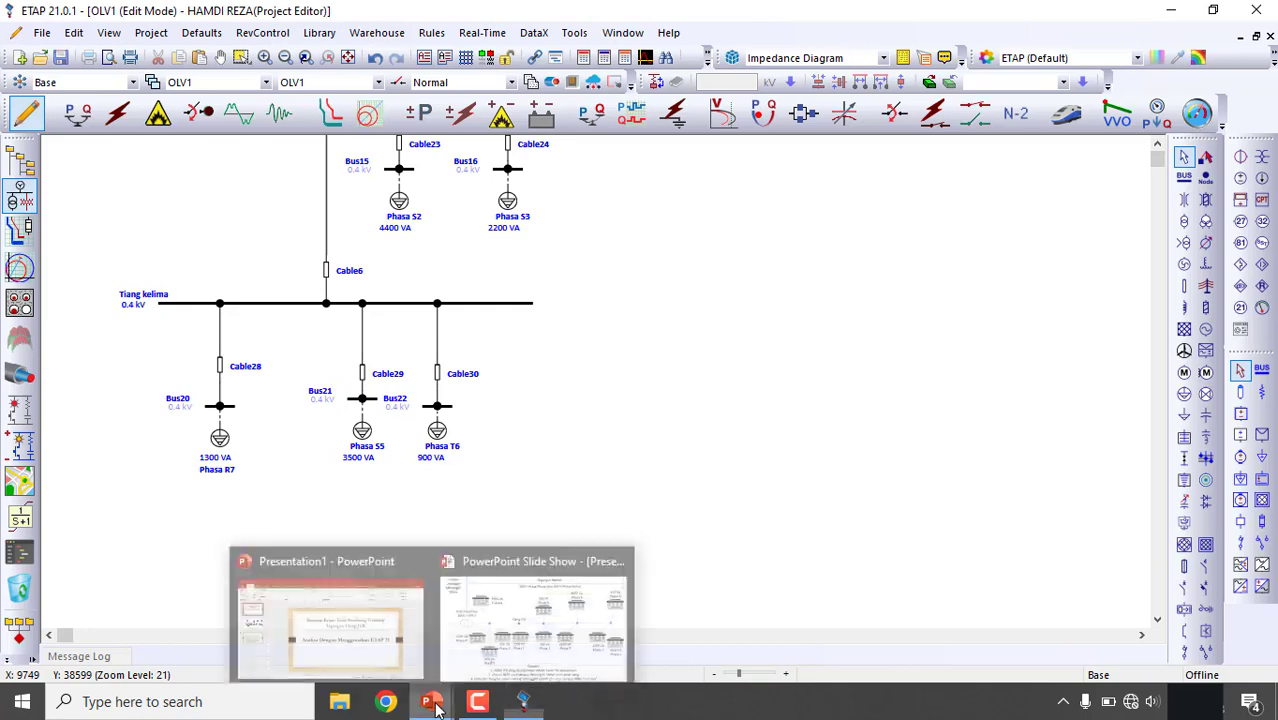
pyautogui.click(525, 638)
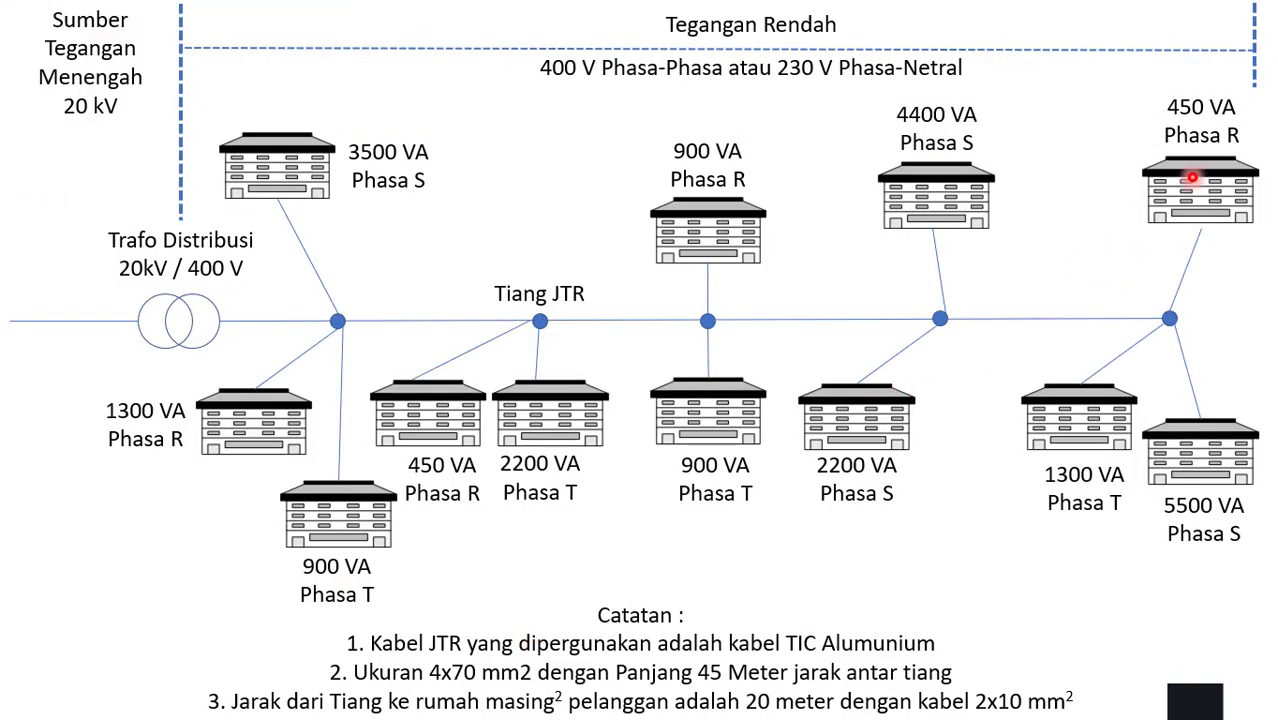
pyautogui.press('super')
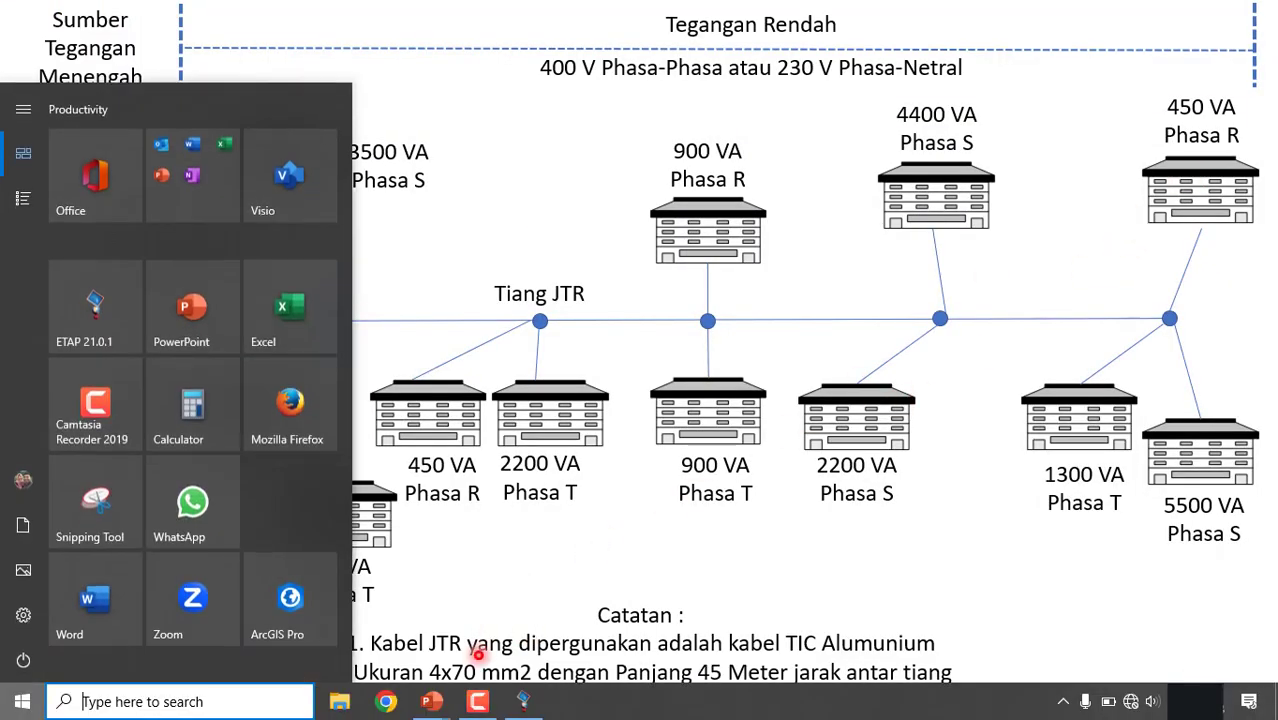
pyautogui.click(522, 703)
pyautogui.click(220, 447)
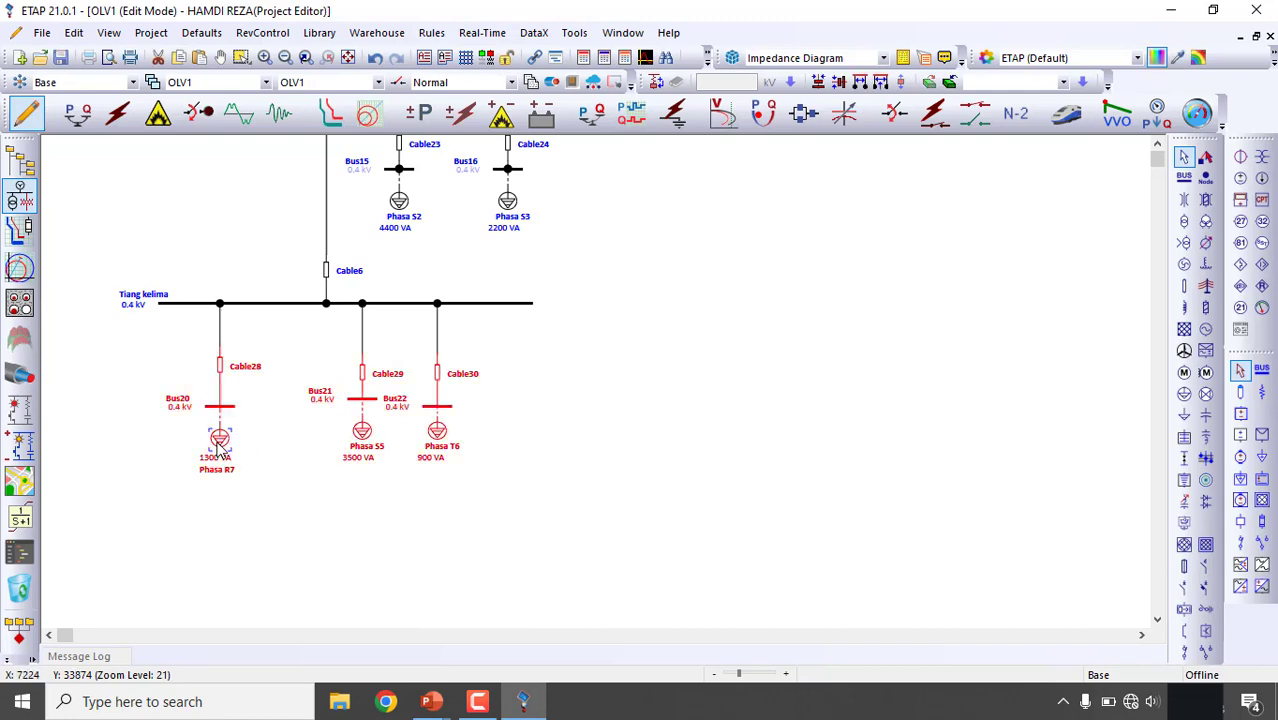
pyautogui.doubleClick(240, 456)
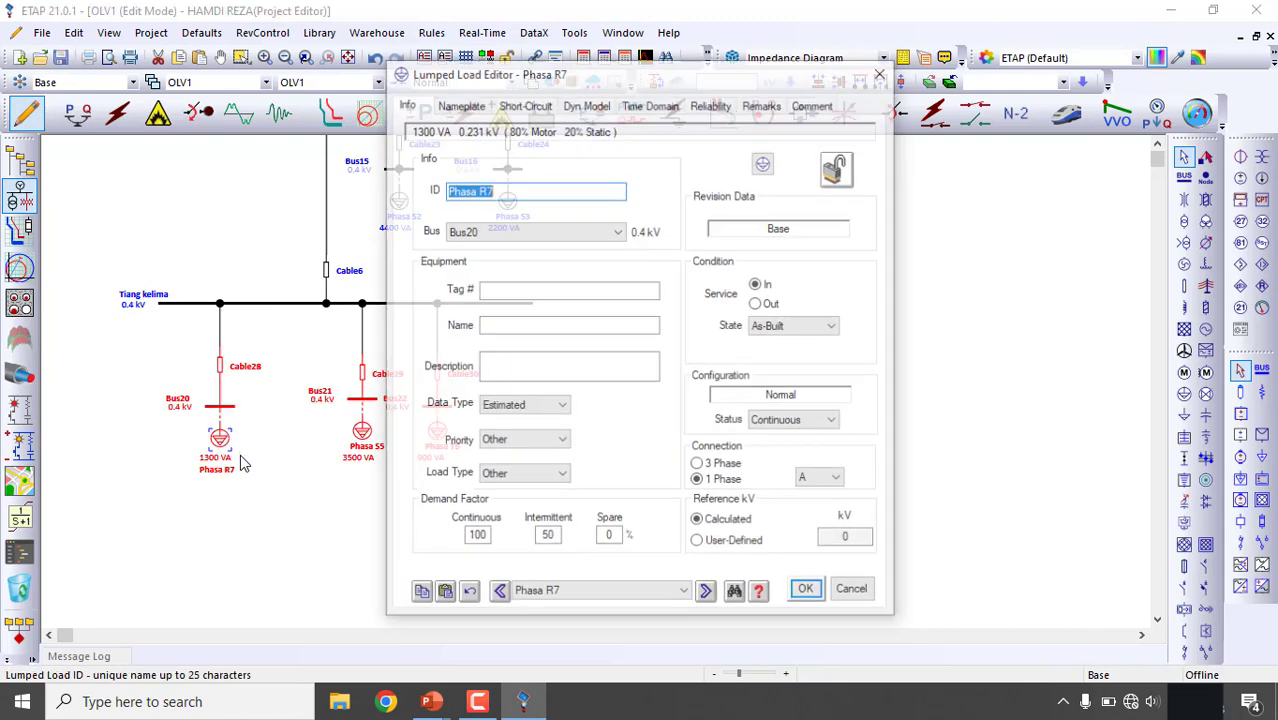
pyautogui.click(463, 104)
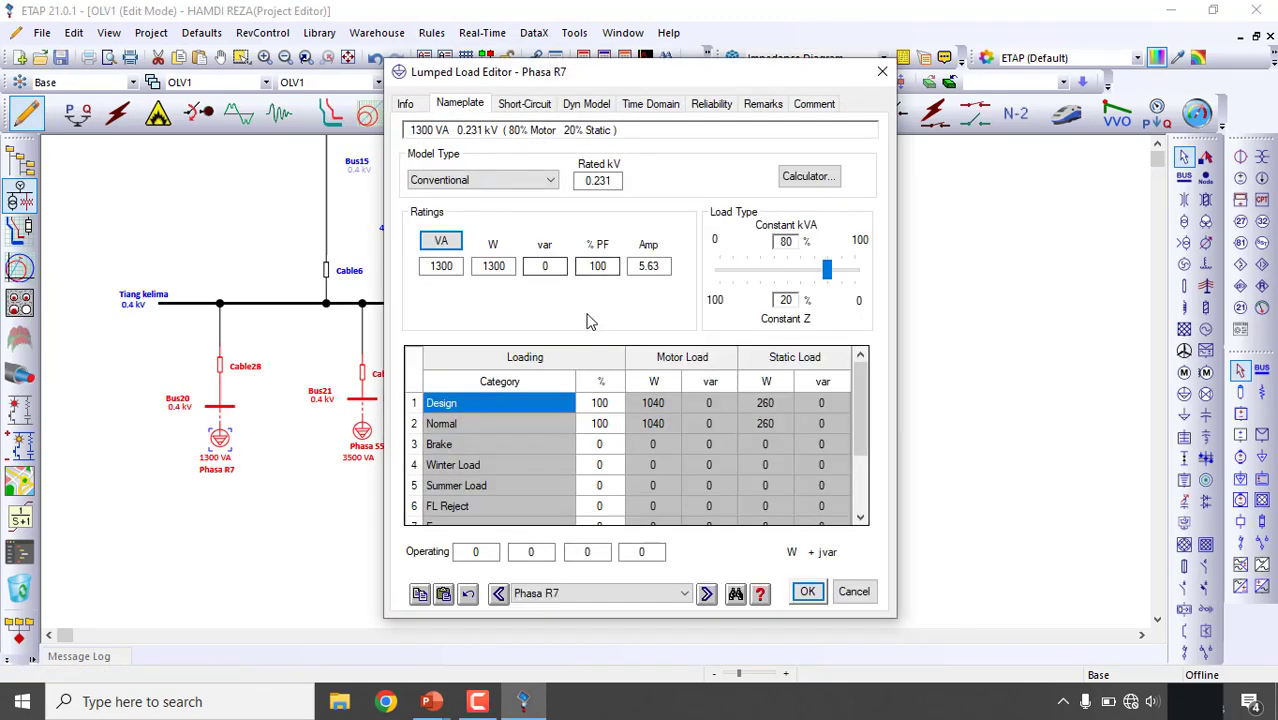
pyautogui.doubleClick(448, 267)
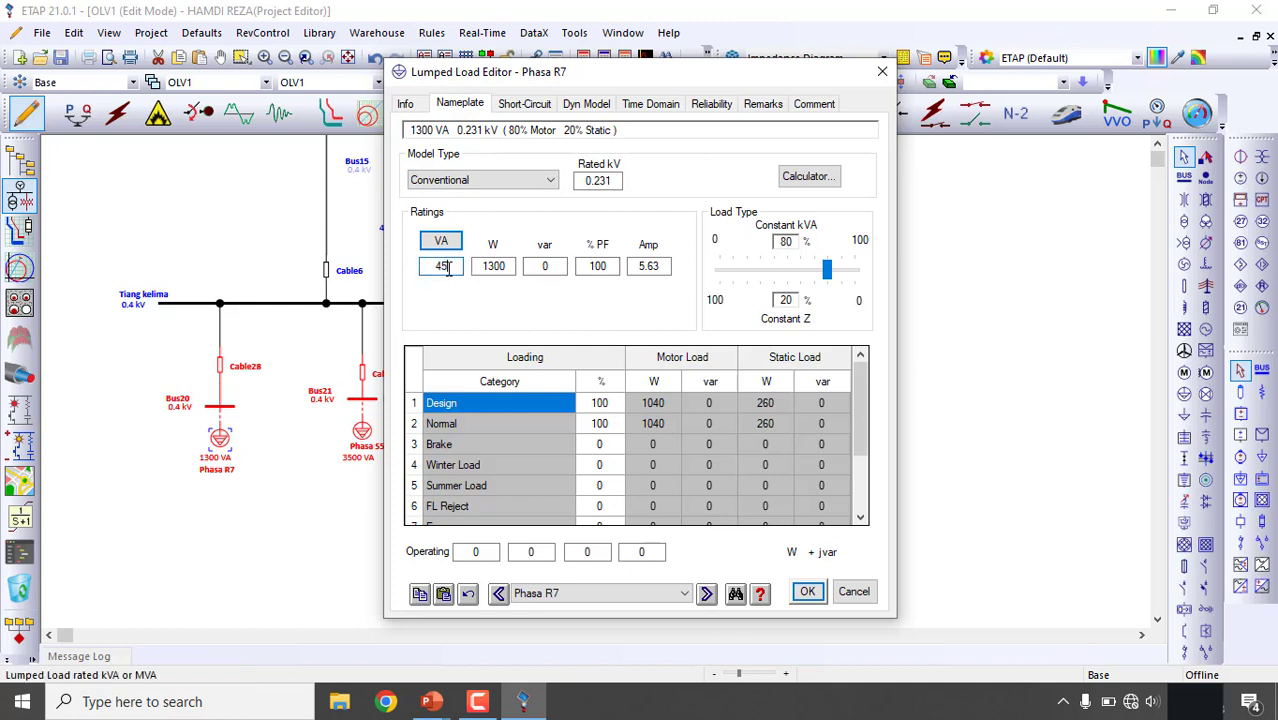
pyautogui.write('450')
pyautogui.press('Tab')
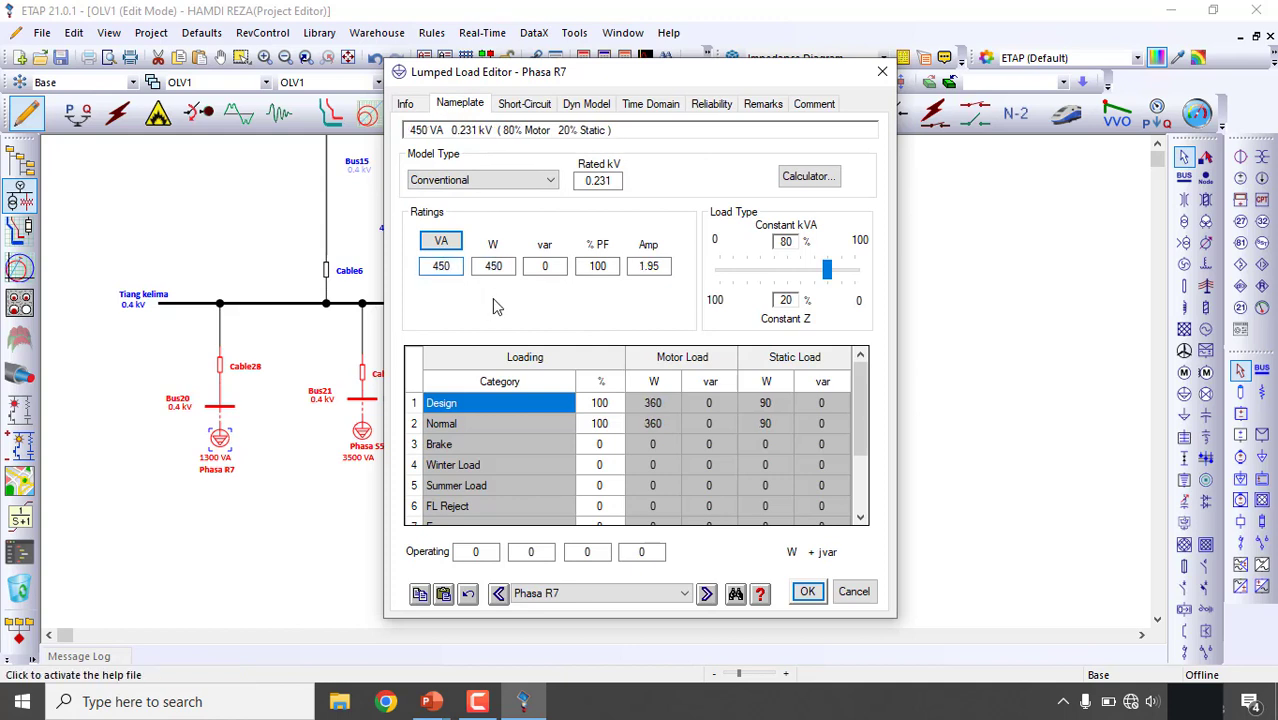
pyautogui.click(406, 104)
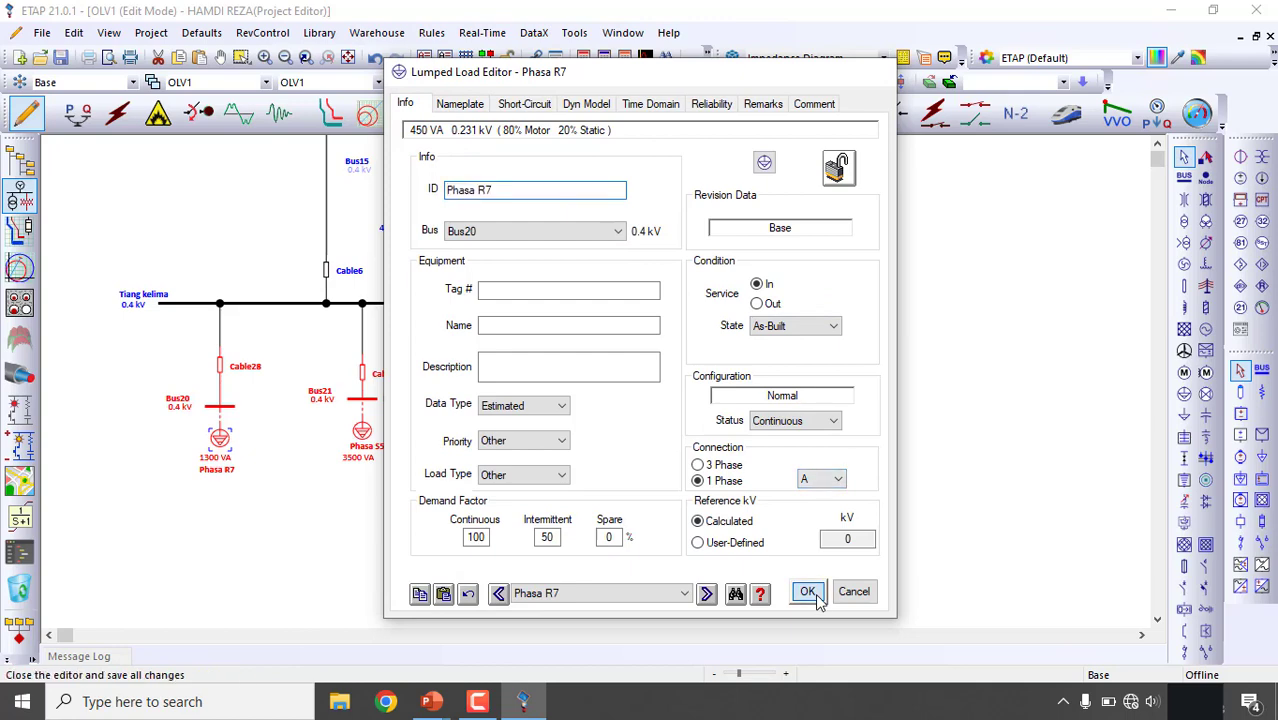
pyautogui.click(807, 591)
# - Check the fifth pole's Phasa S load on the PowerPoint slide, and set the Phasa S5 rating to 5500 VA in ETAP
pyautogui.click(364, 431)
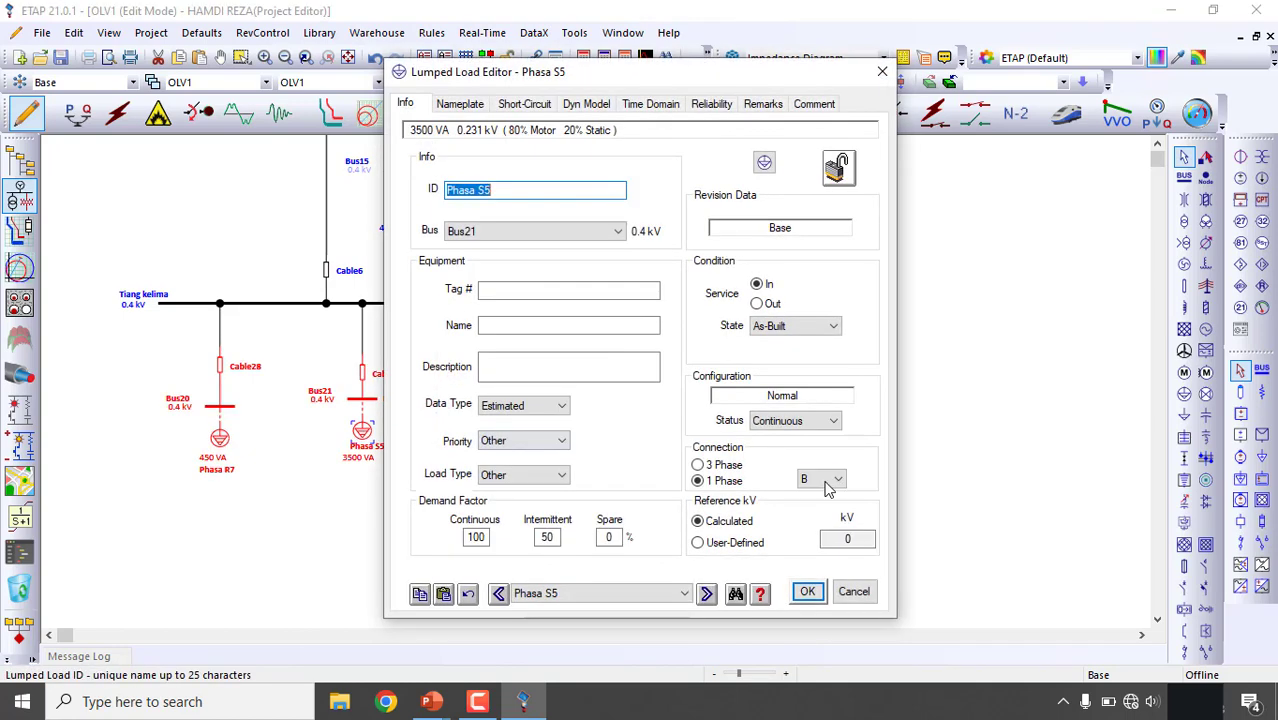
pyautogui.moveTo(440, 706)
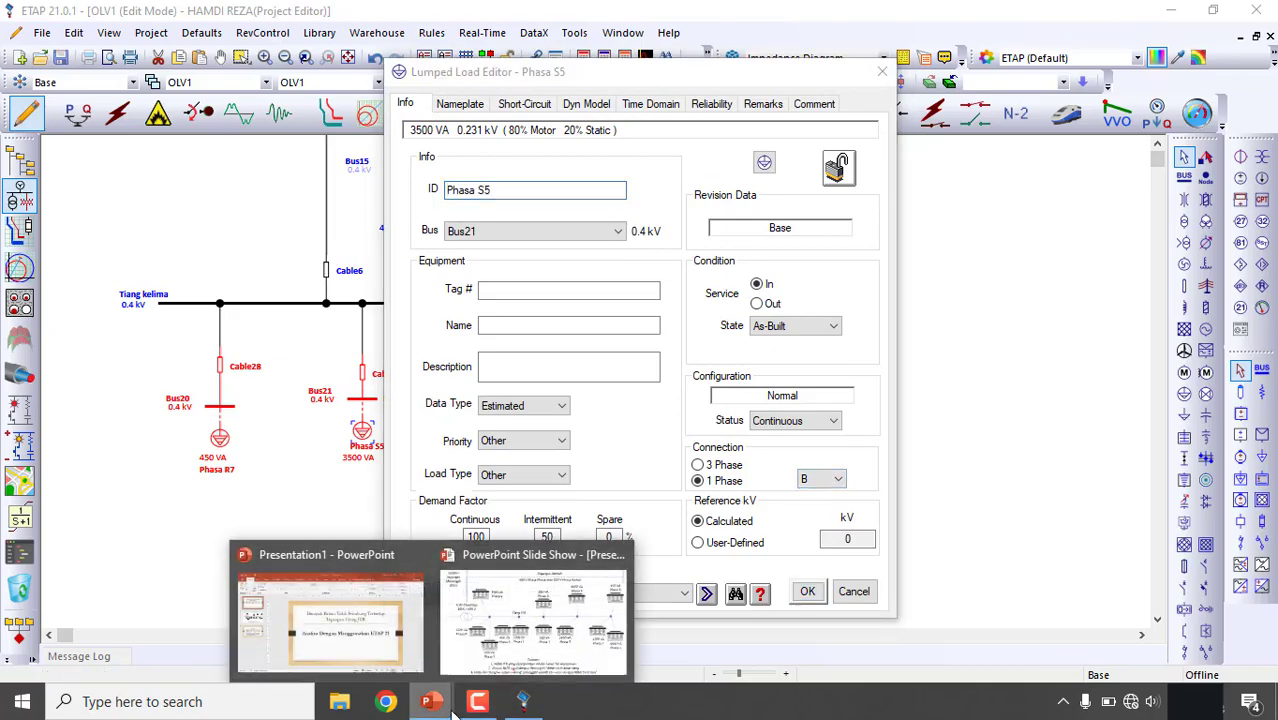
pyautogui.click(497, 645)
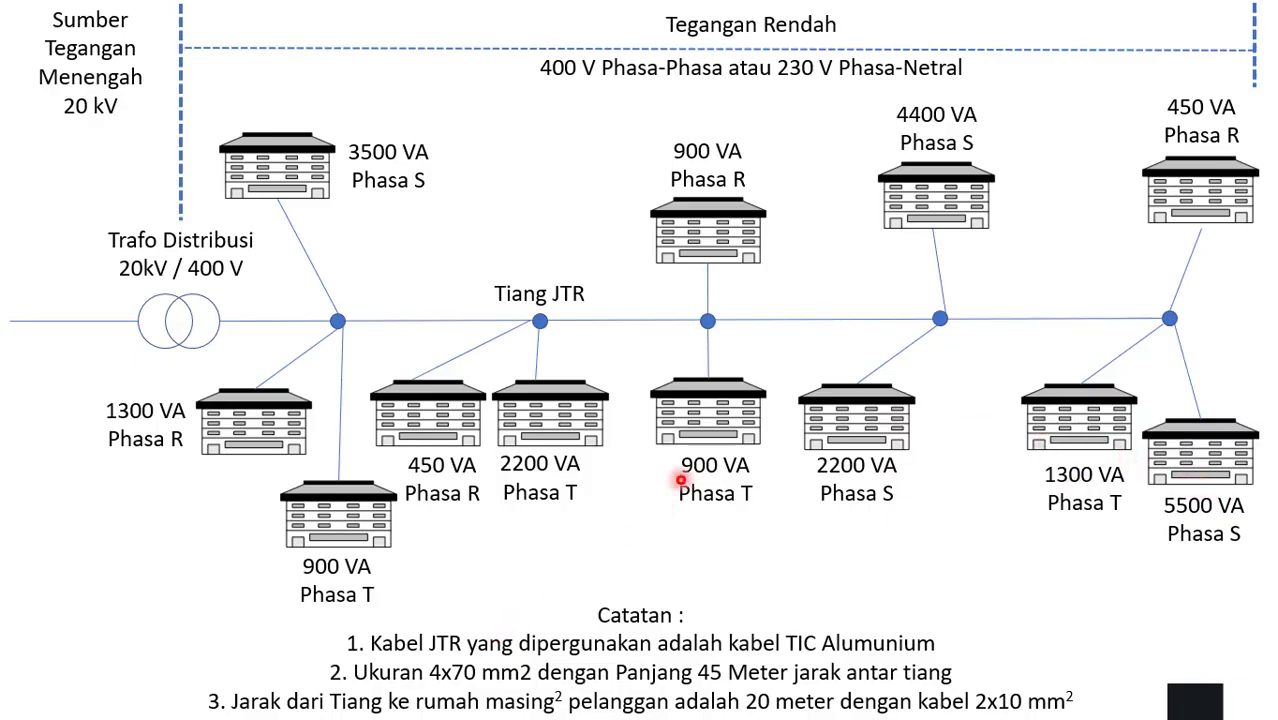
pyautogui.press('super')
pyautogui.click(515, 702)
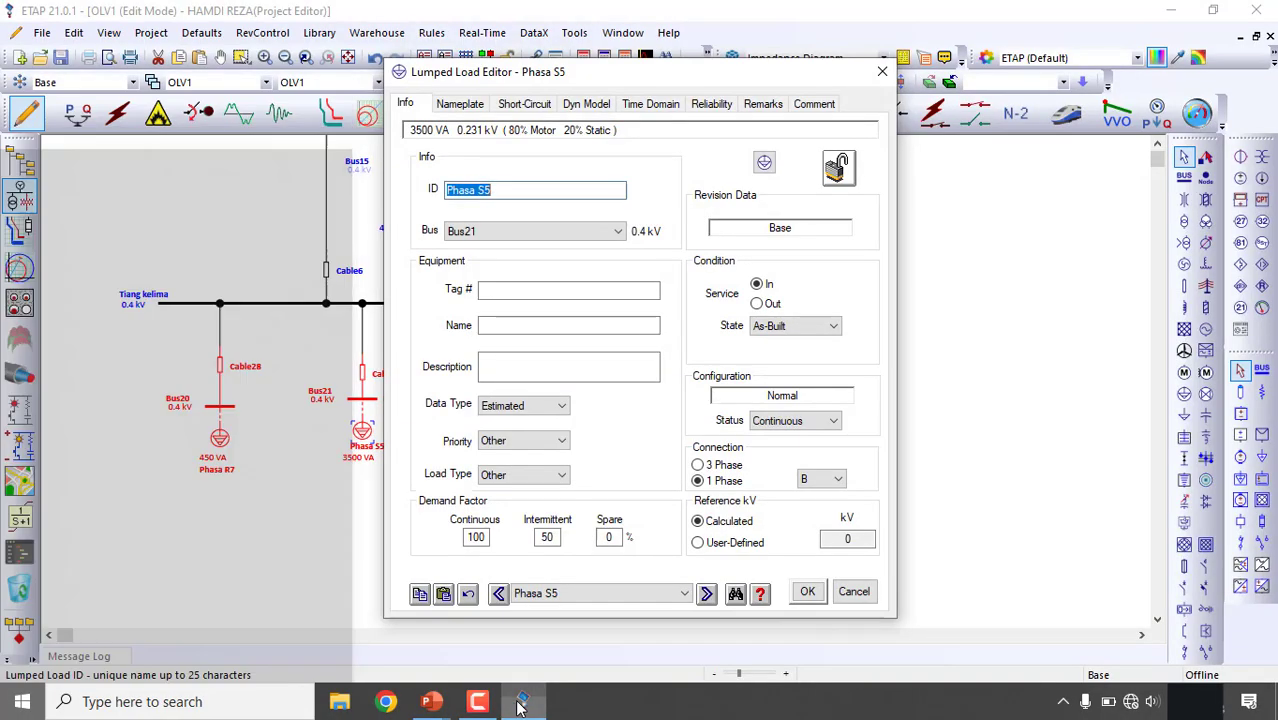
pyautogui.click(462, 104)
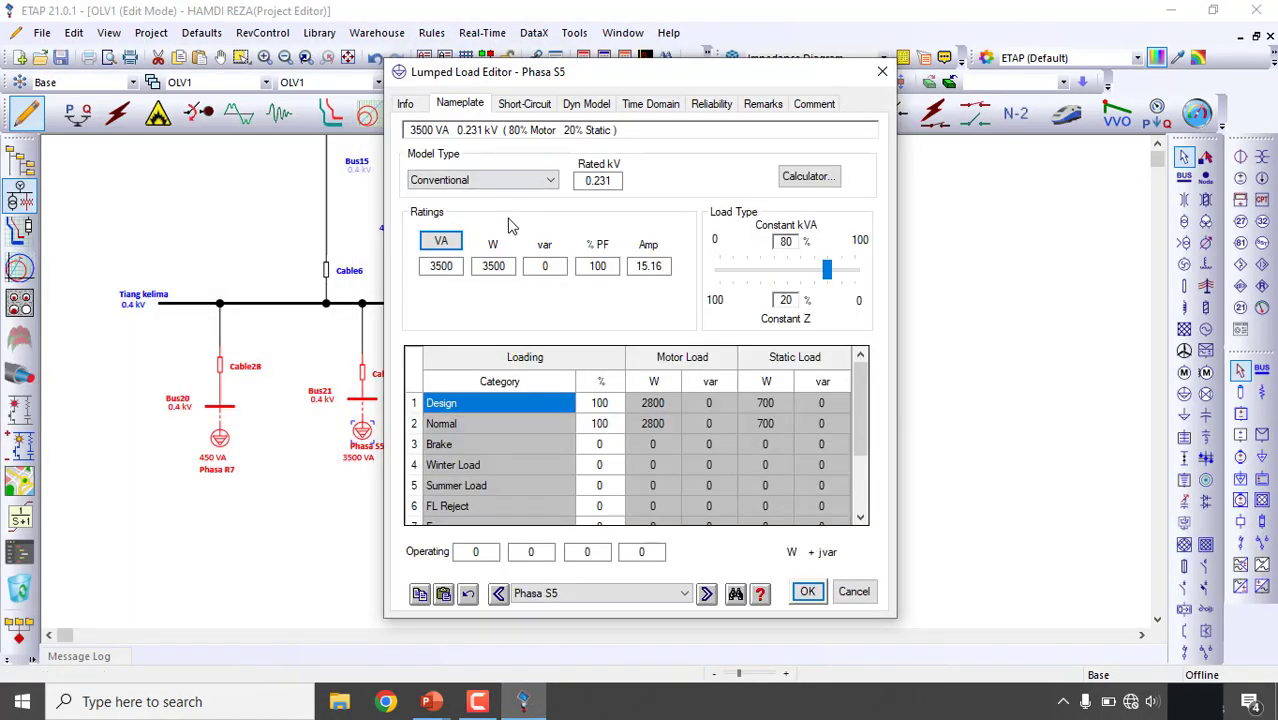
pyautogui.write('5500')
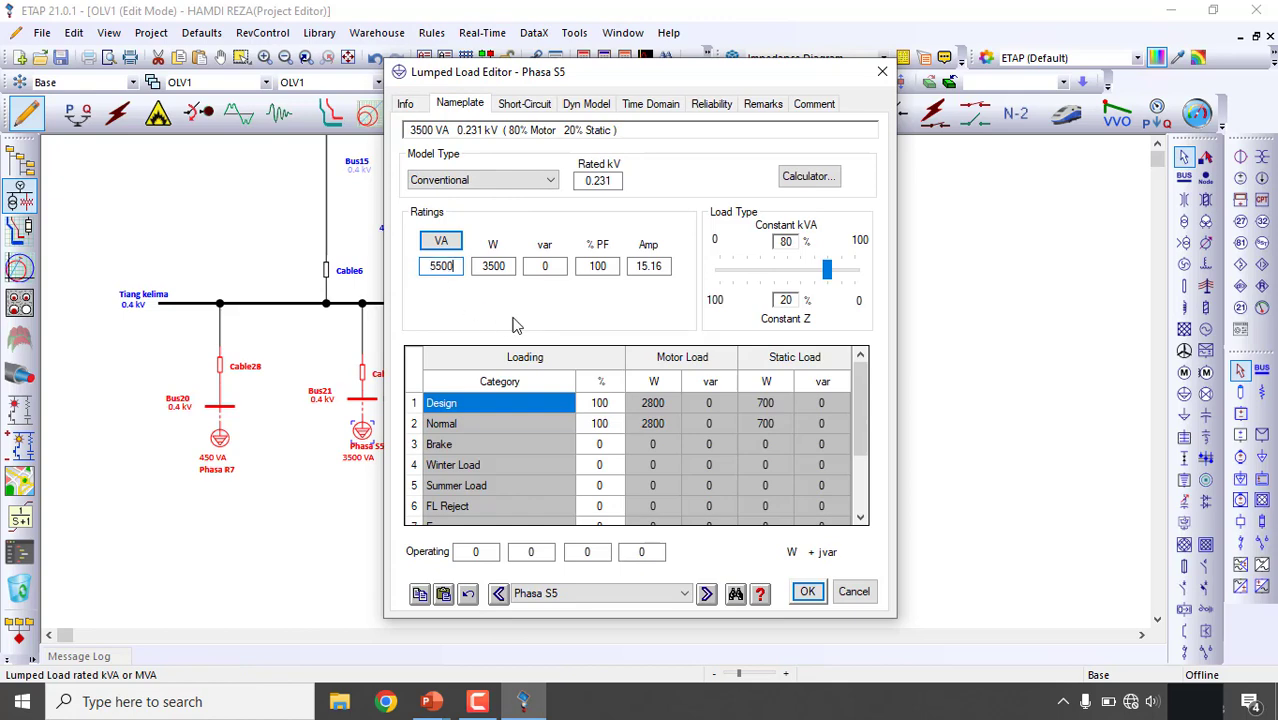
pyautogui.click(588, 303)
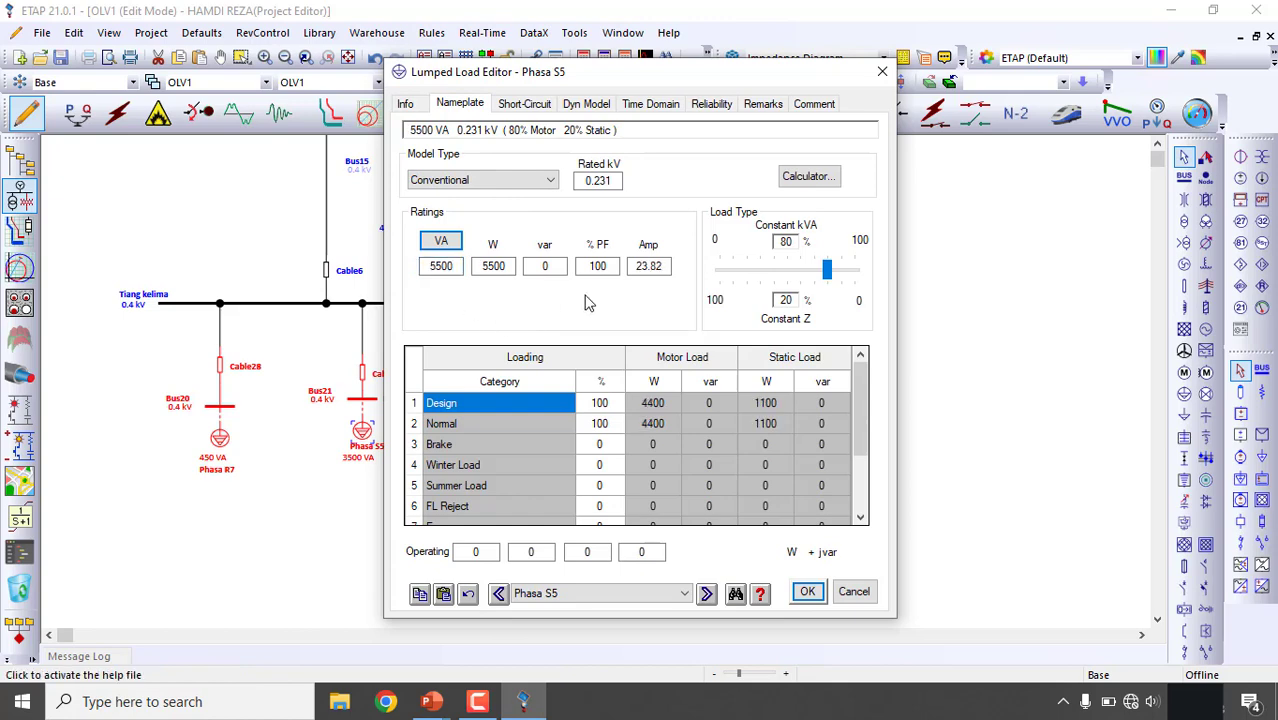
pyautogui.click(804, 591)
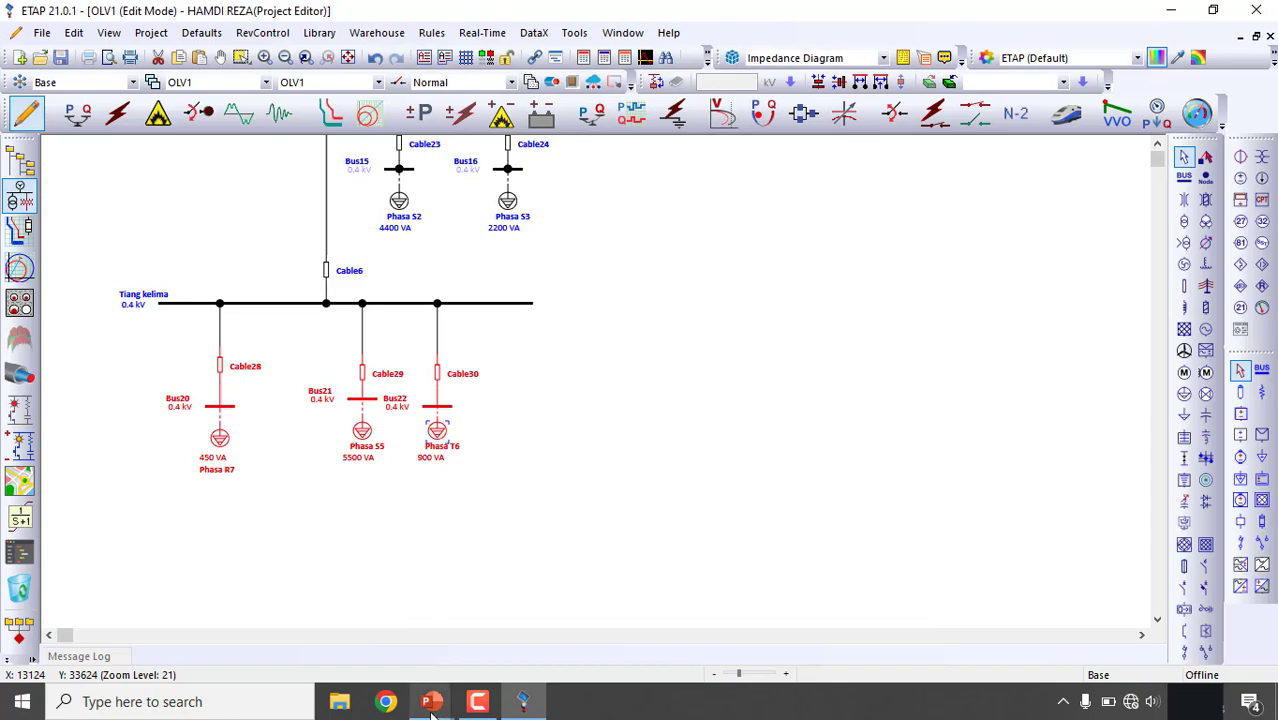
# - Check the fifth pole's Phasa T load on the PowerPoint slide, and set the Phasa T6 rating to 1300 VA in ETAP
pyautogui.moveTo(431, 700)
pyautogui.click(535, 610)
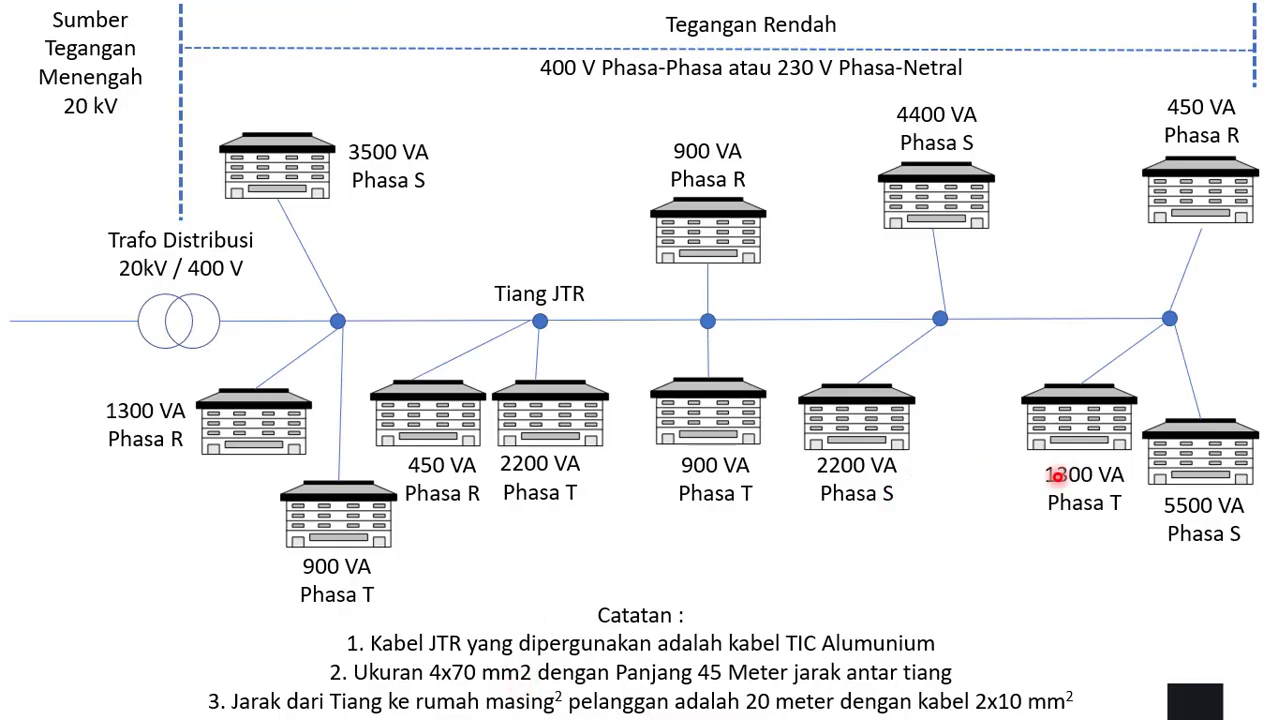
pyautogui.press('super')
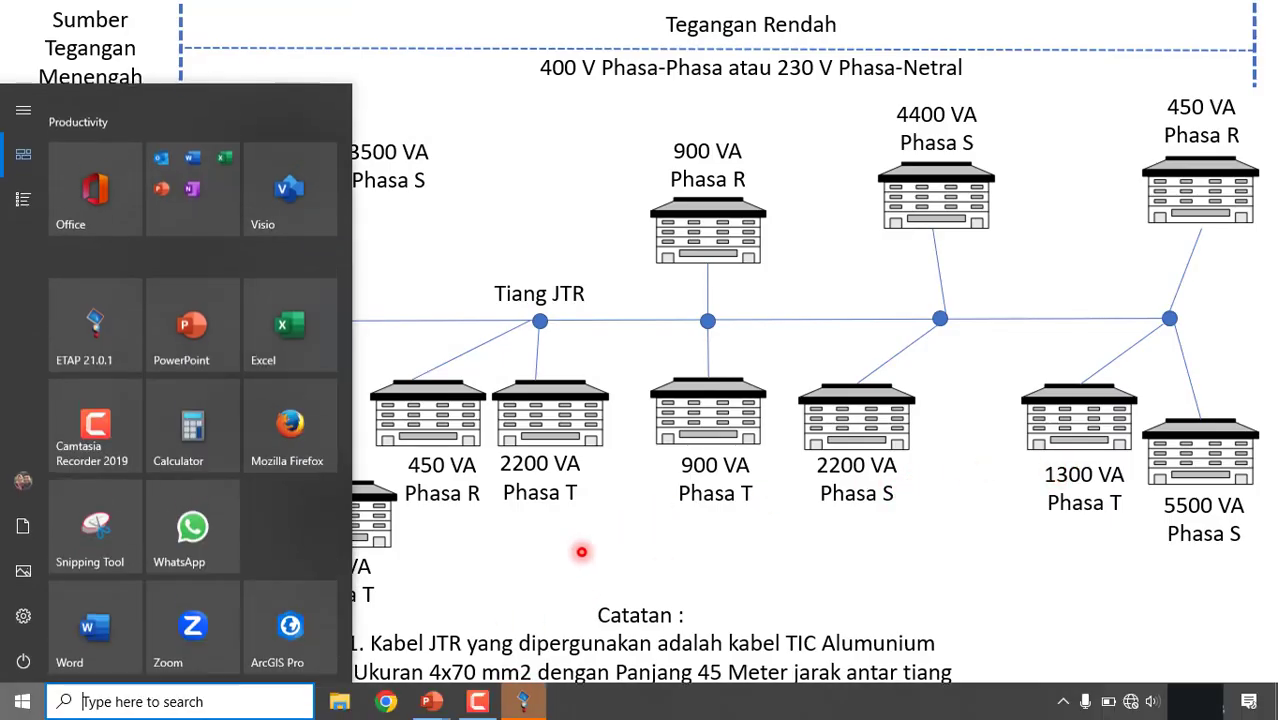
pyautogui.click(525, 702)
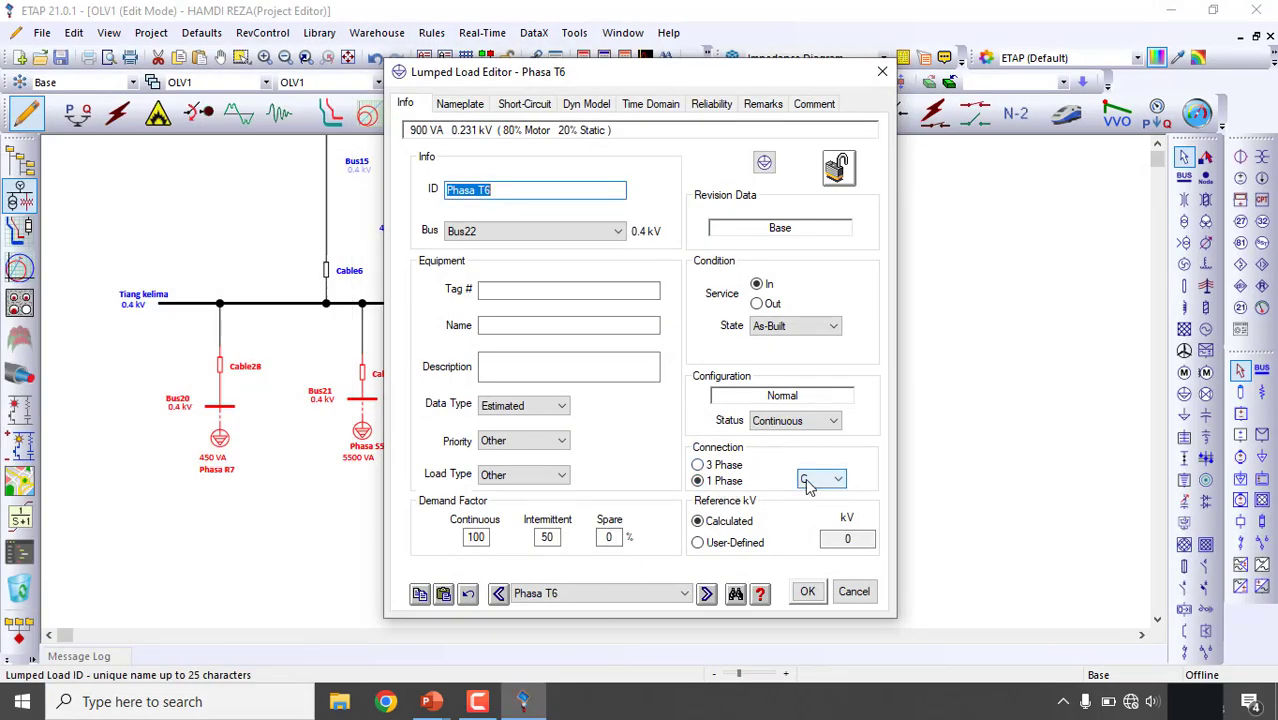
pyautogui.click(480, 104)
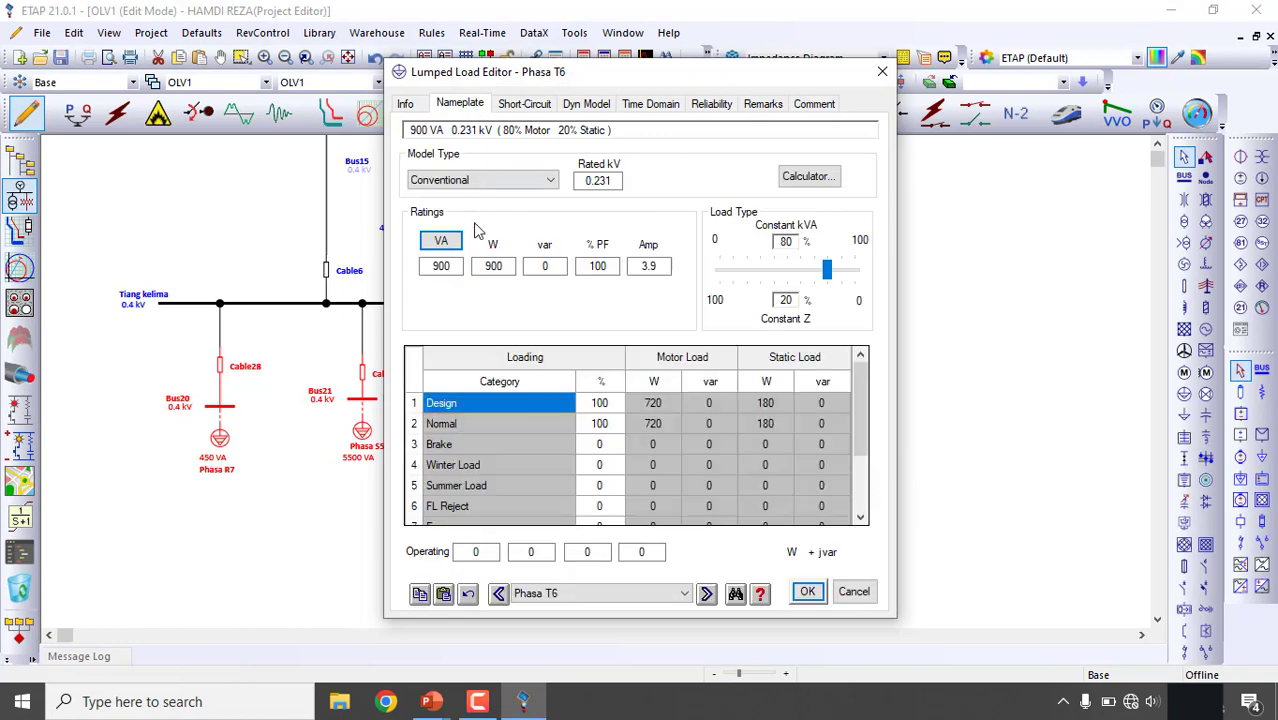
pyautogui.doubleClick(441, 266)
pyautogui.write('1300')
pyautogui.click(497, 299)
pyautogui.click(808, 592)
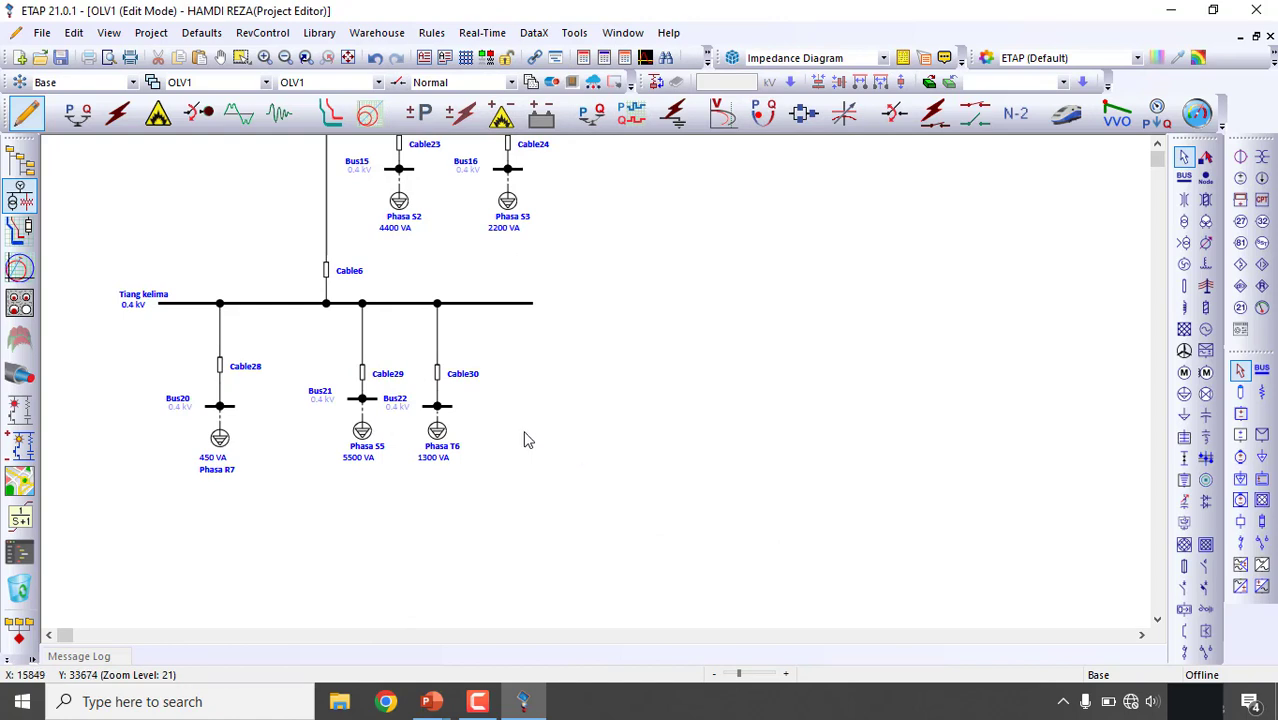
# - Ungroup the load branches under Tiang kelima and move the Phasa T6 branch farther along the bus, away from Phasa S5
pyautogui.moveTo(420, 348); pyautogui.dragTo(483, 467)
pyautogui.rightClick(447, 445)
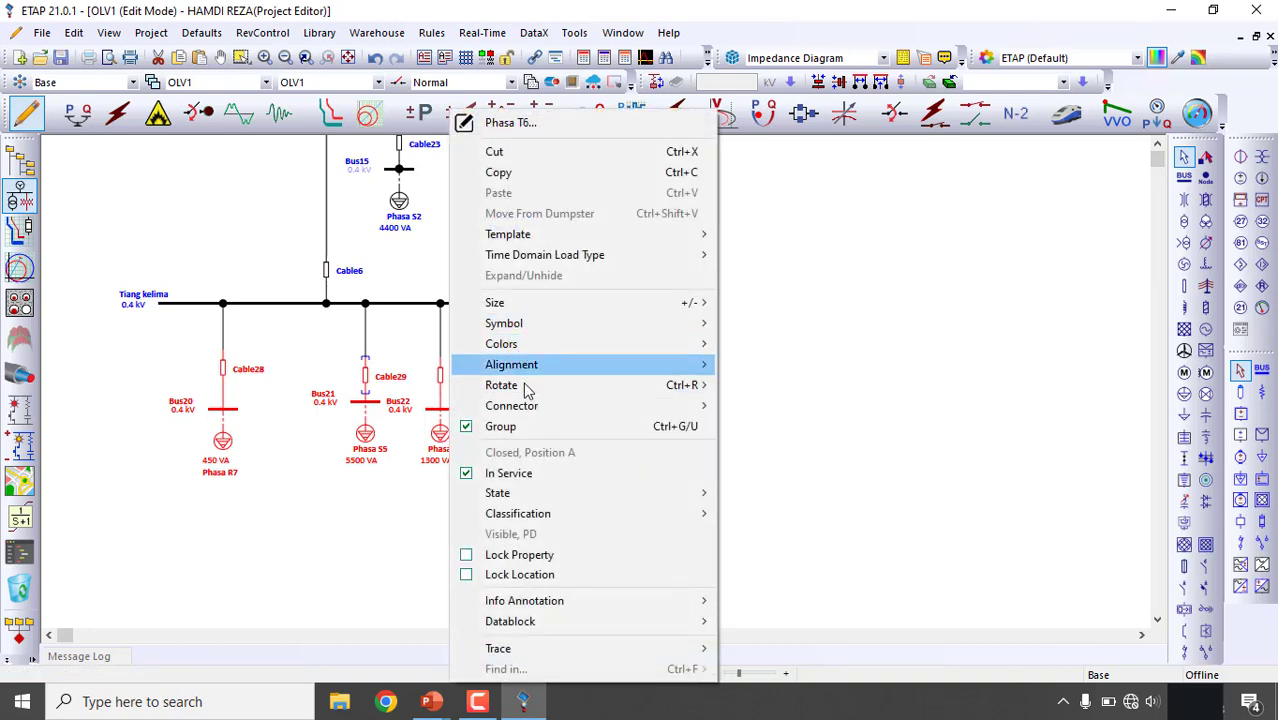
pyautogui.click(500, 427)
pyautogui.moveTo(425, 502); pyautogui.dragTo(500, 474)
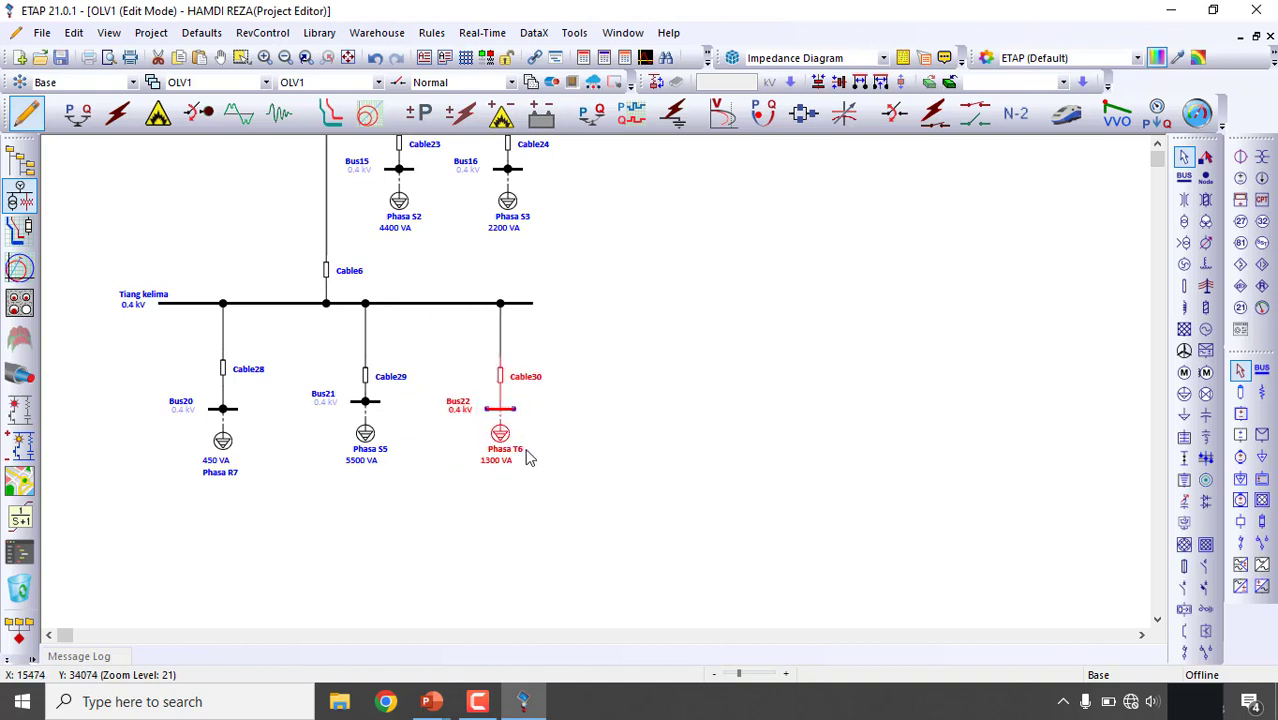
pyautogui.press('Left')
pyautogui.press('Down')
pyautogui.click(562, 426)
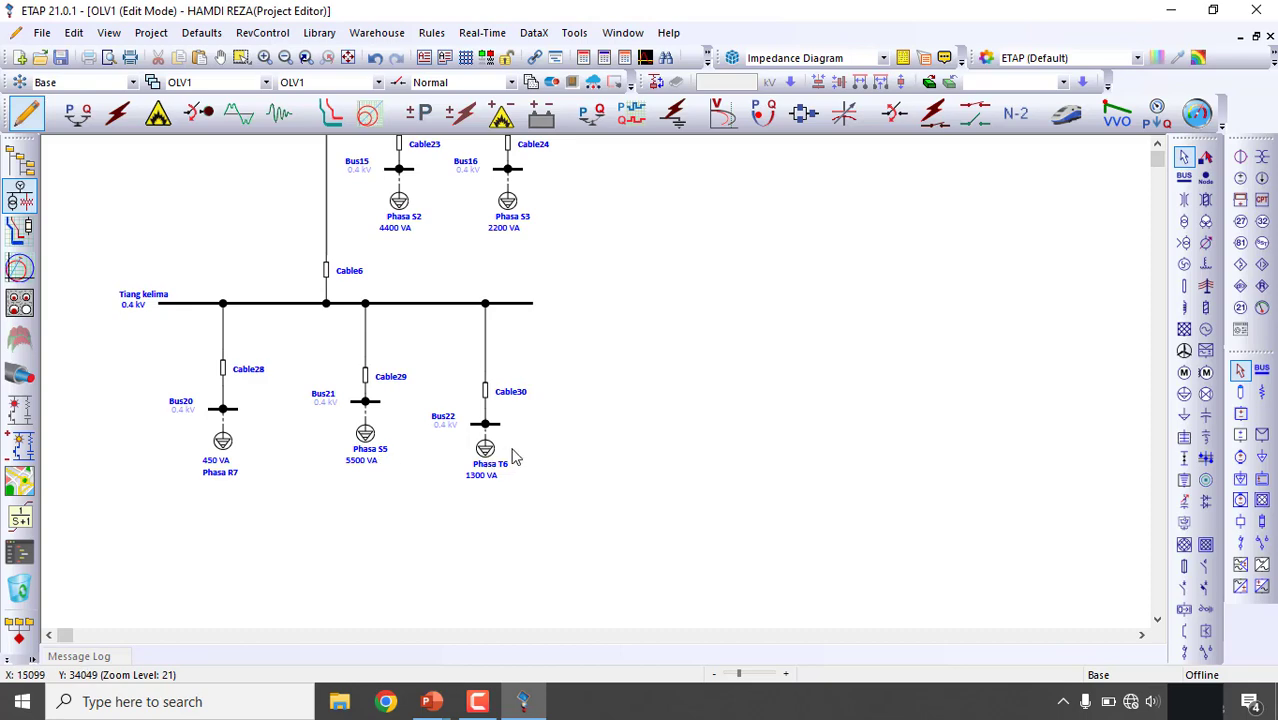
# - Review the one-line diagram from the 20 kV source through all pole buses to Tiang kelima
pyautogui.scroll(-2, 513, 457)
pyautogui.scroll(10, 513, 457)
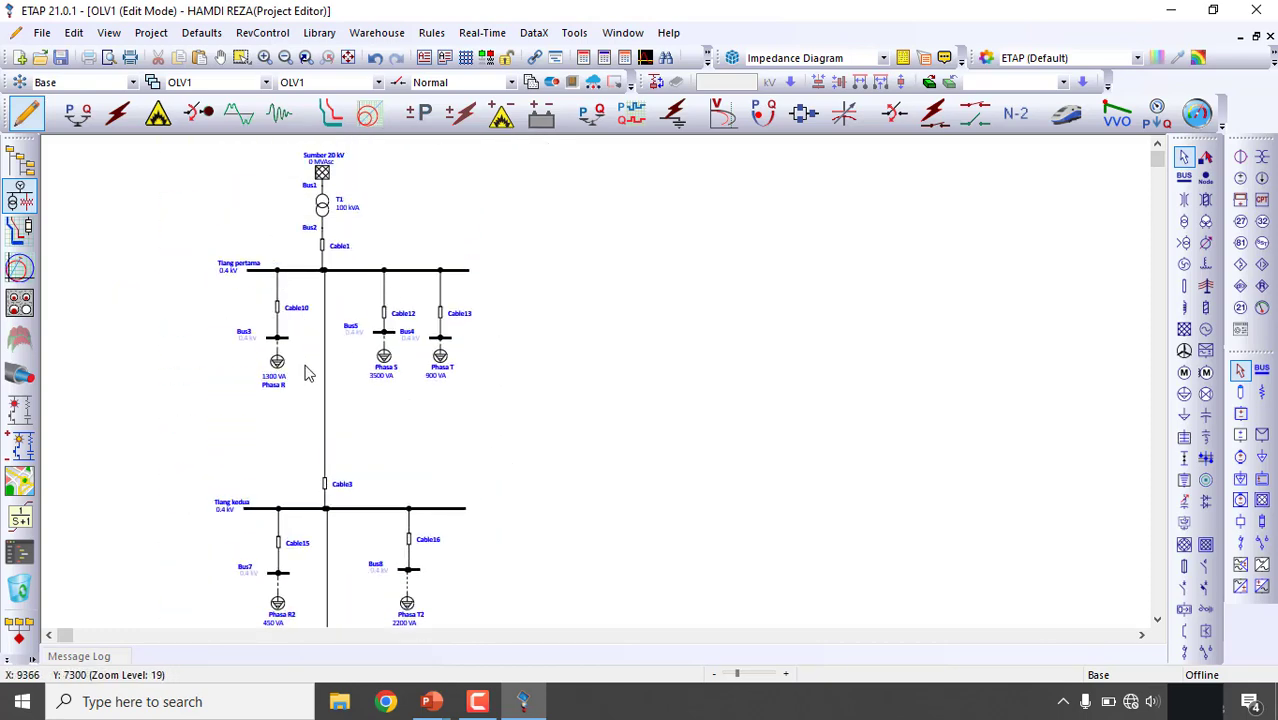
pyautogui.scroll(-3, 300, 440)
pyautogui.scroll(3, 308, 278)
pyautogui.scroll(2, 300, 300)
pyautogui.scroll(1, 285, 330)
pyautogui.scroll(-6, 295, 380)
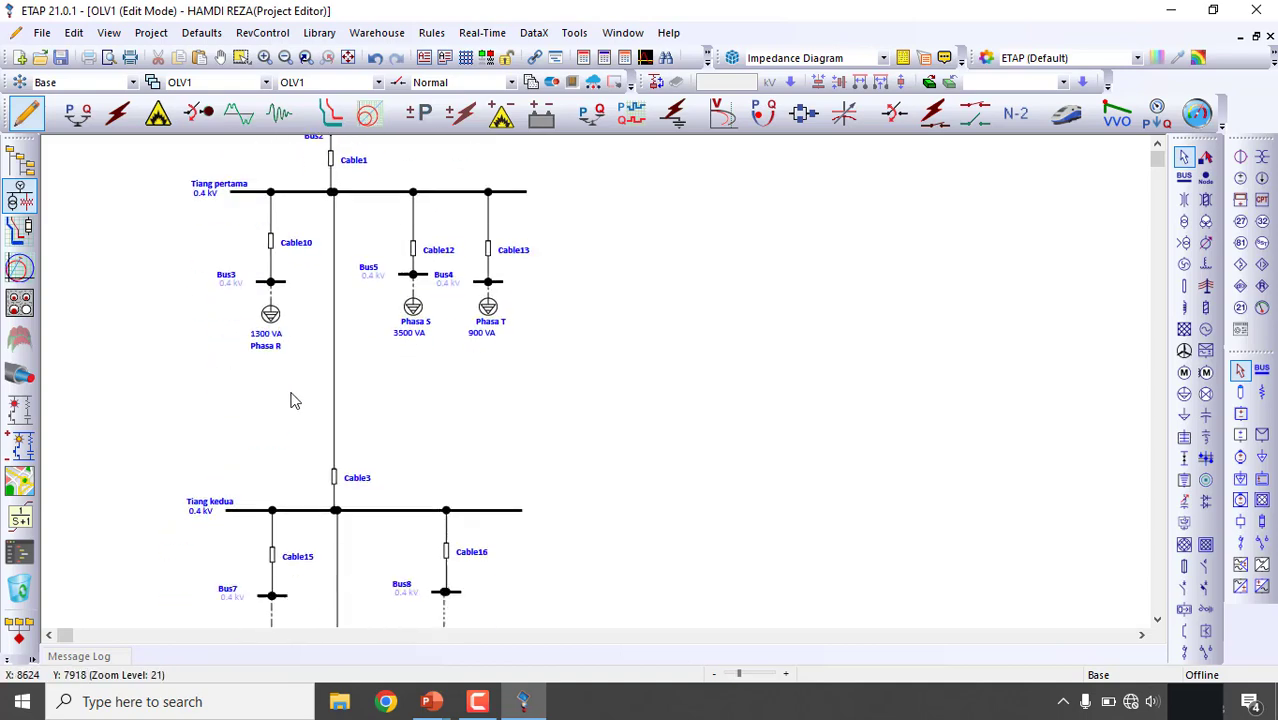
pyautogui.scroll(-4, 330, 400)
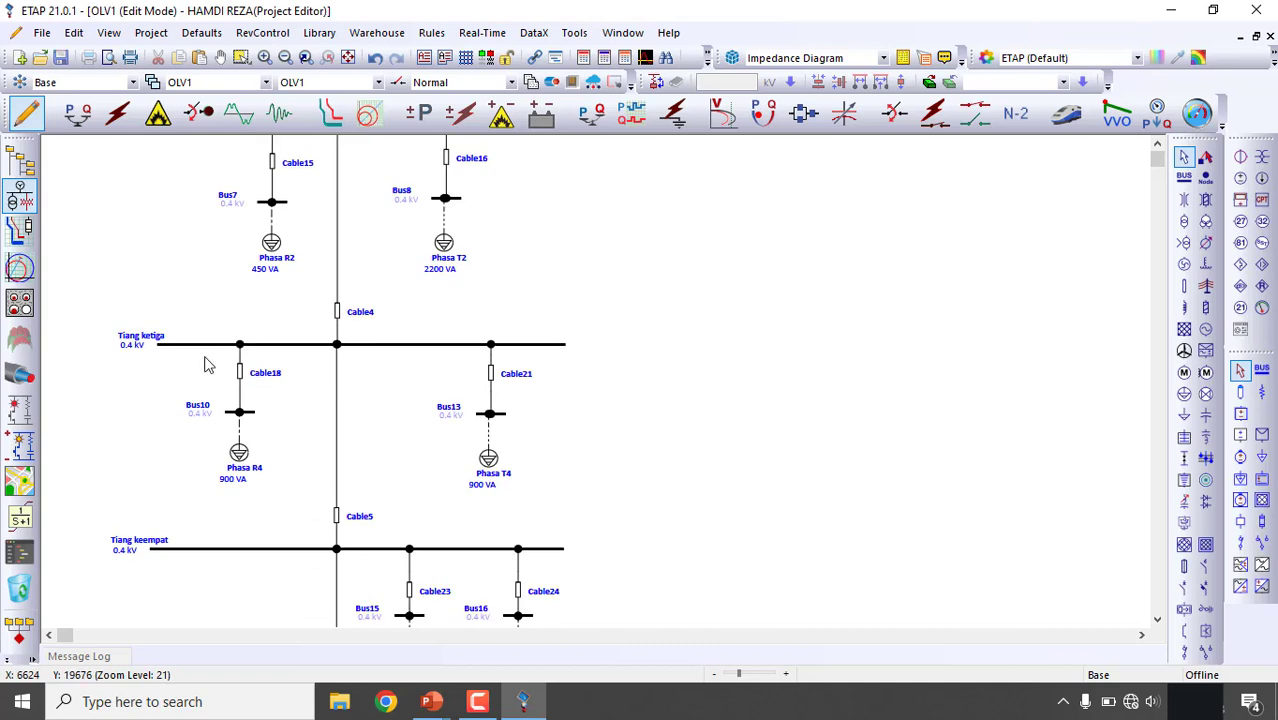
pyautogui.scroll(-3, 290, 420)
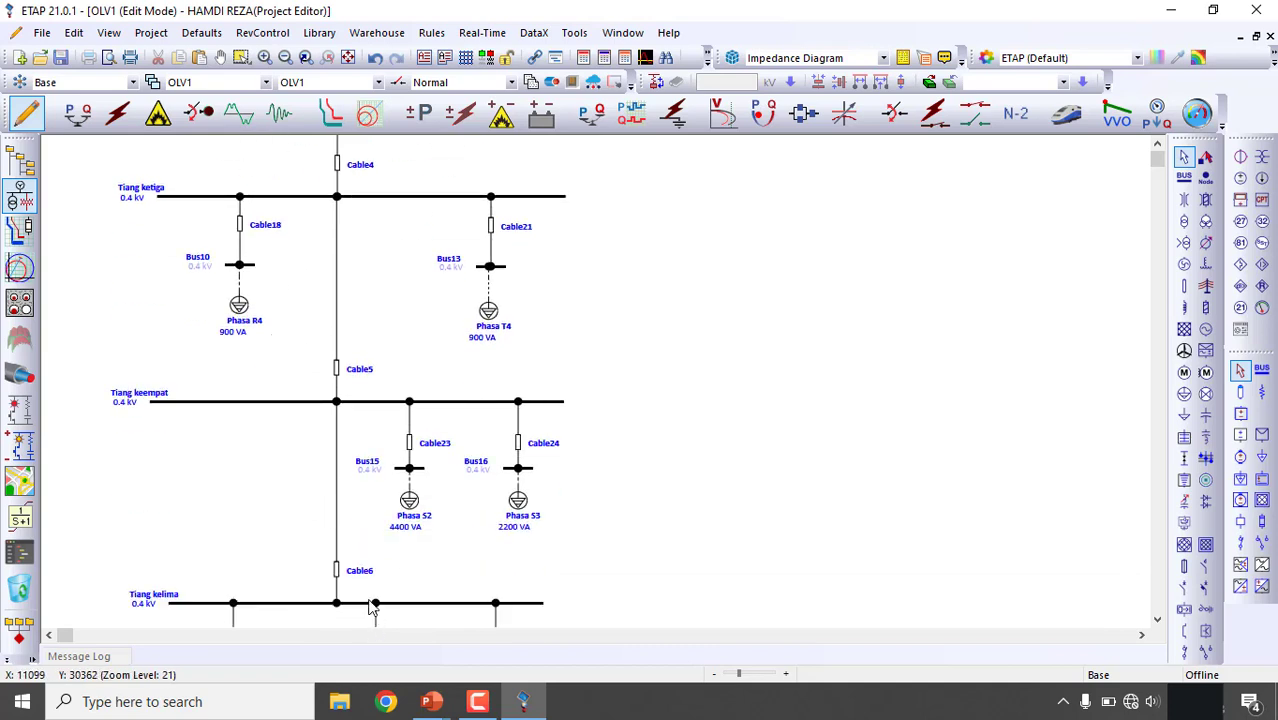
pyautogui.scroll(-1, 365, 600)
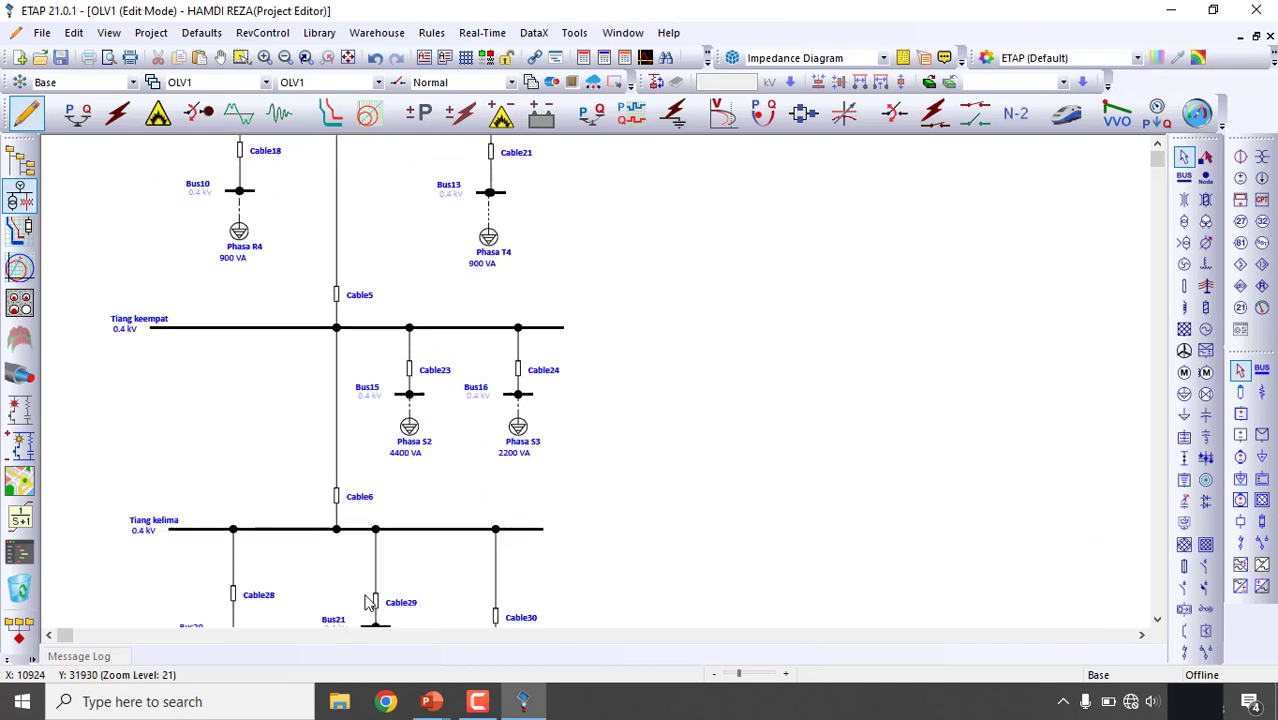
# - Check the size, length and end buses of Cable6 between Tiang keempat and Tiang kelima
pyautogui.click(337, 498)
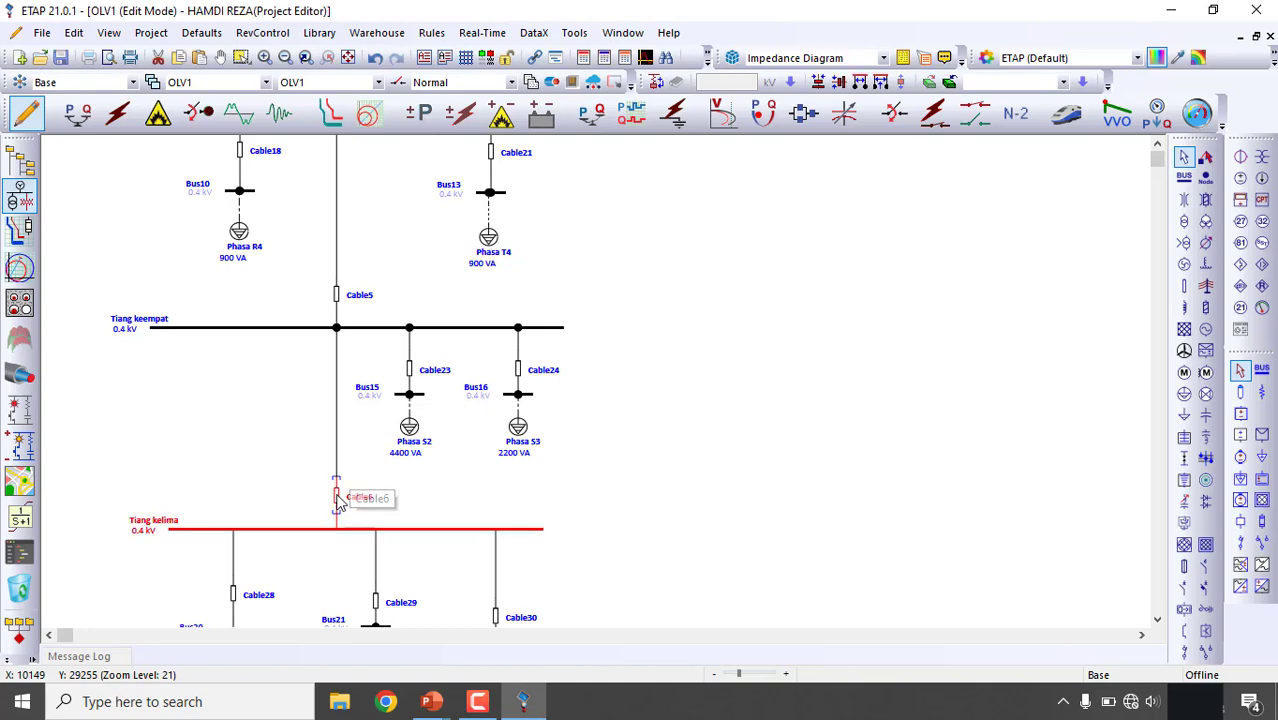
pyautogui.doubleClick(337, 498)
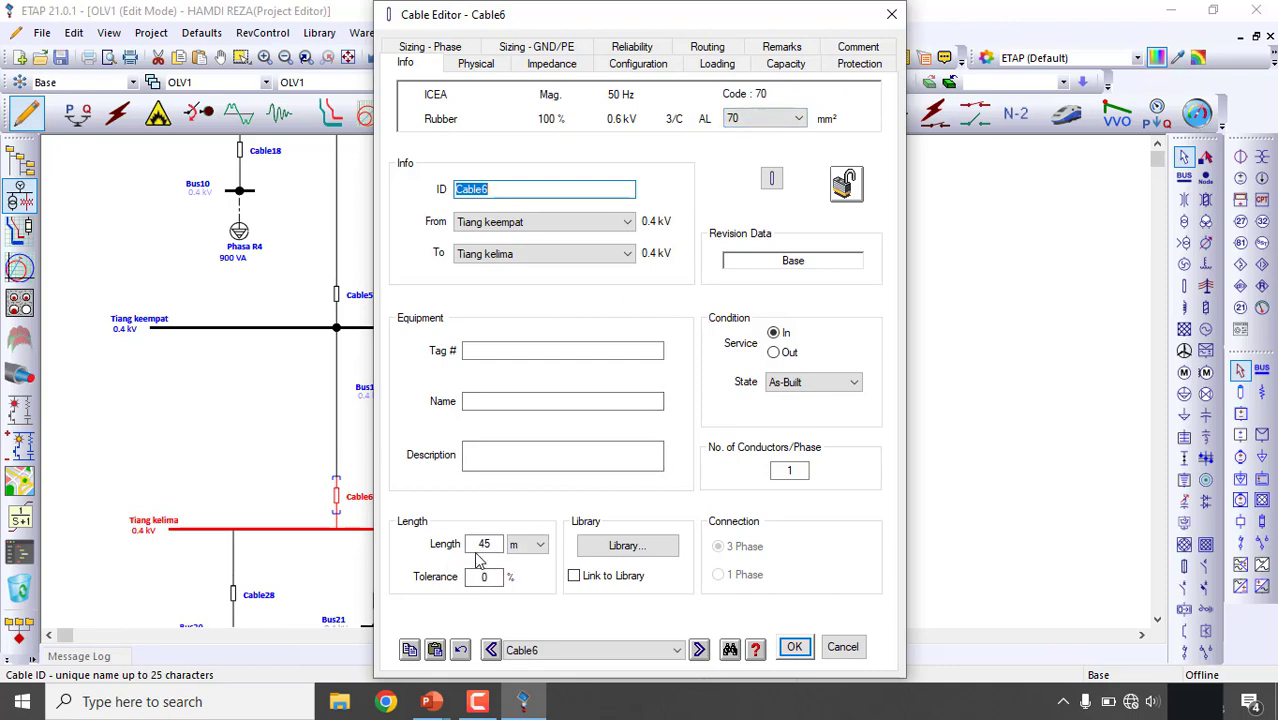
pyautogui.click(840, 648)
pyautogui.click(726, 518)
# - Run an Unbalanced Load Flow analysis on the diagram with the output file name Untitled
pyautogui.scroll(3, 728, 515)
pyautogui.scroll(3, 727, 516)
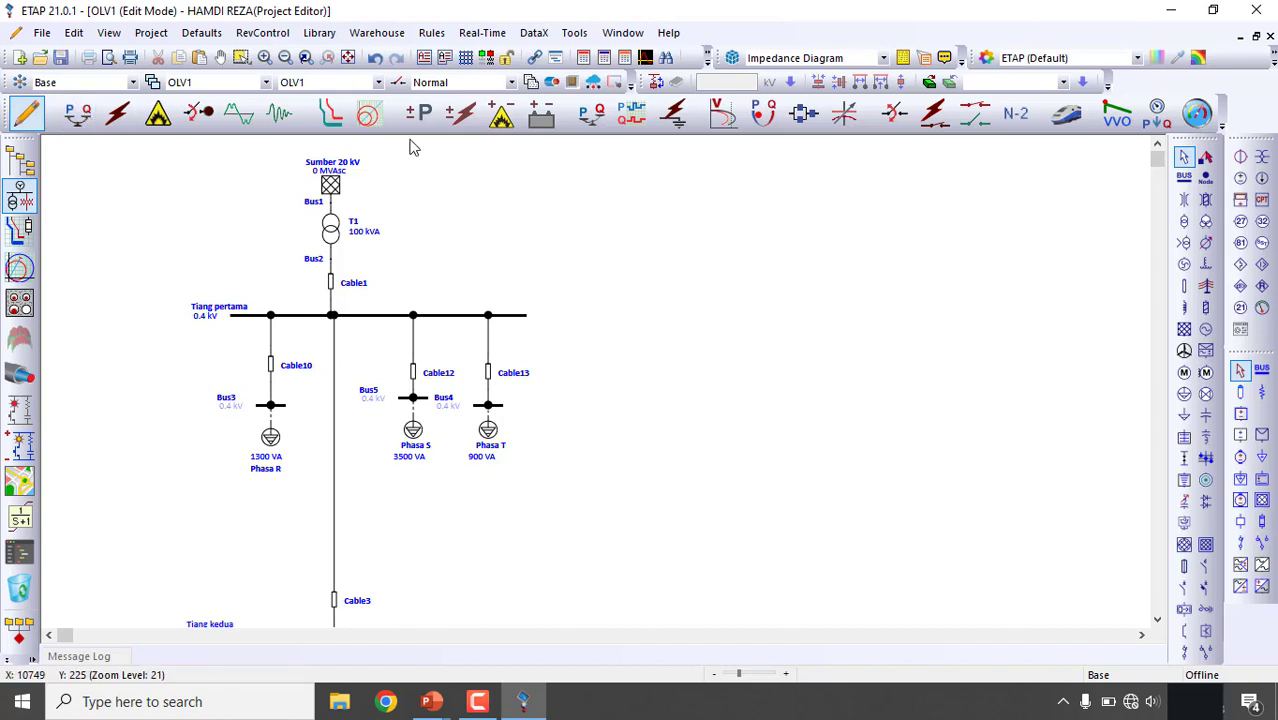
pyautogui.click(590, 117)
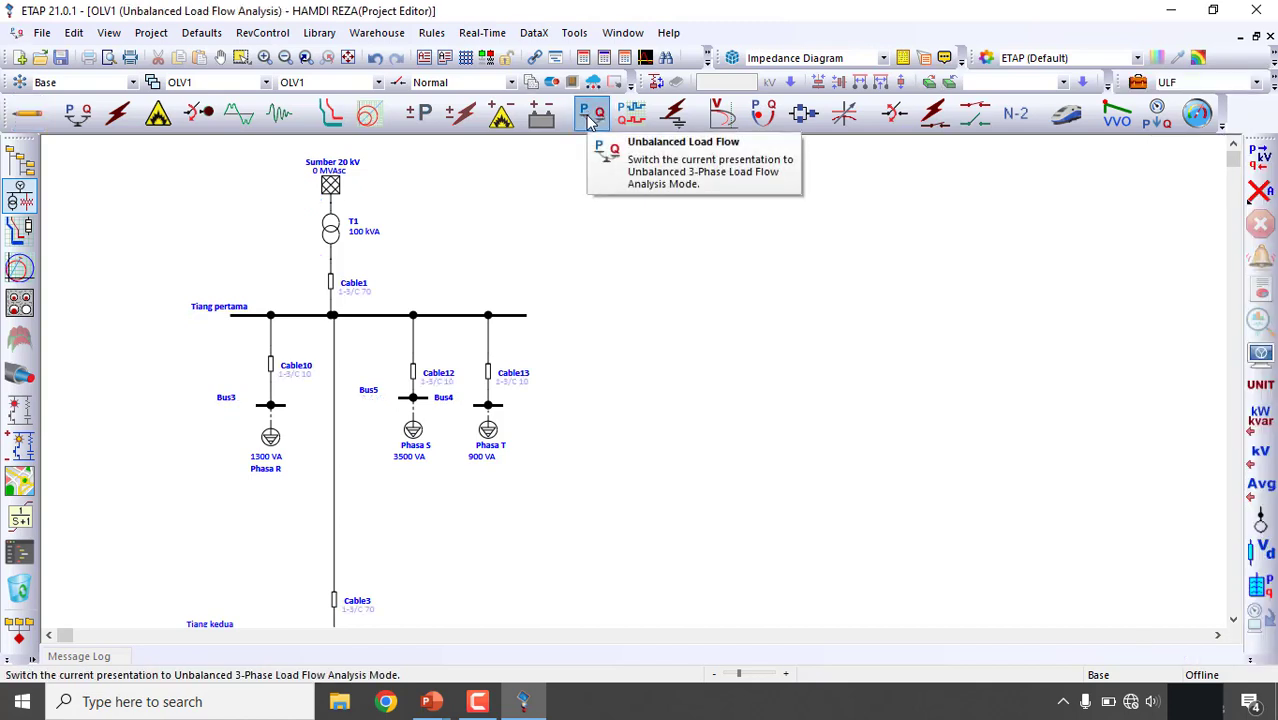
pyautogui.click(1261, 159)
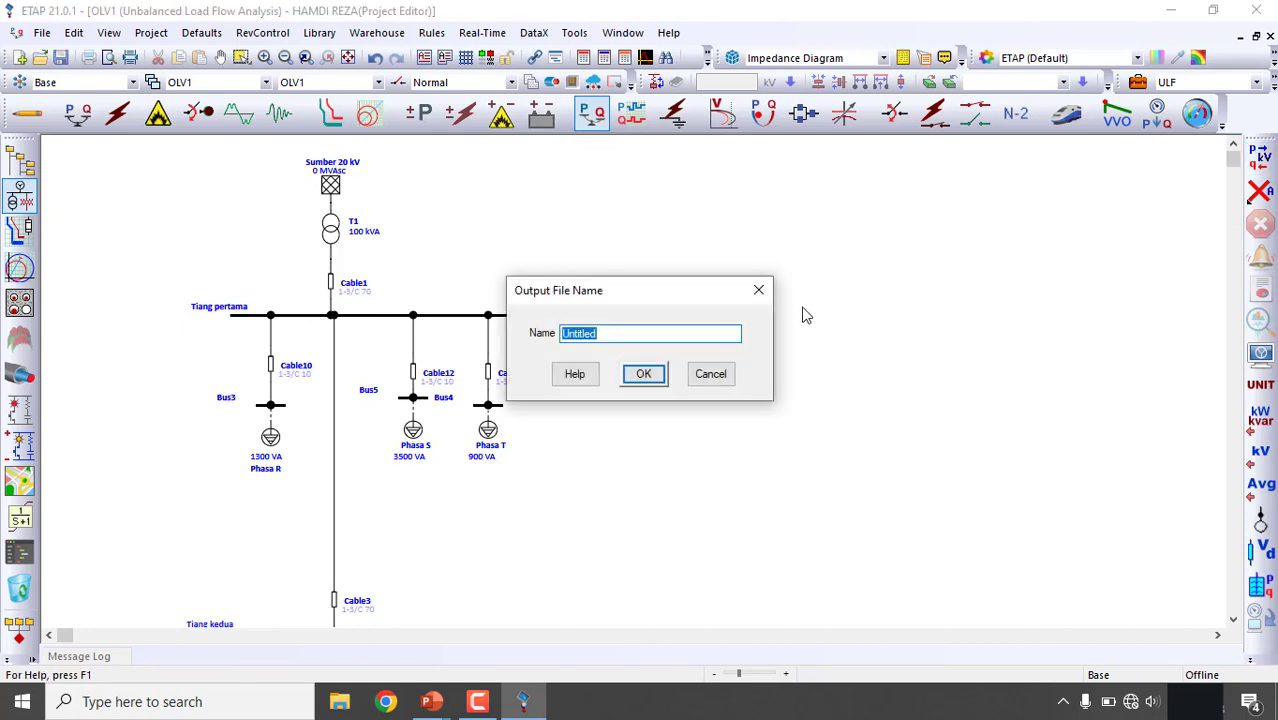
pyautogui.click(644, 373)
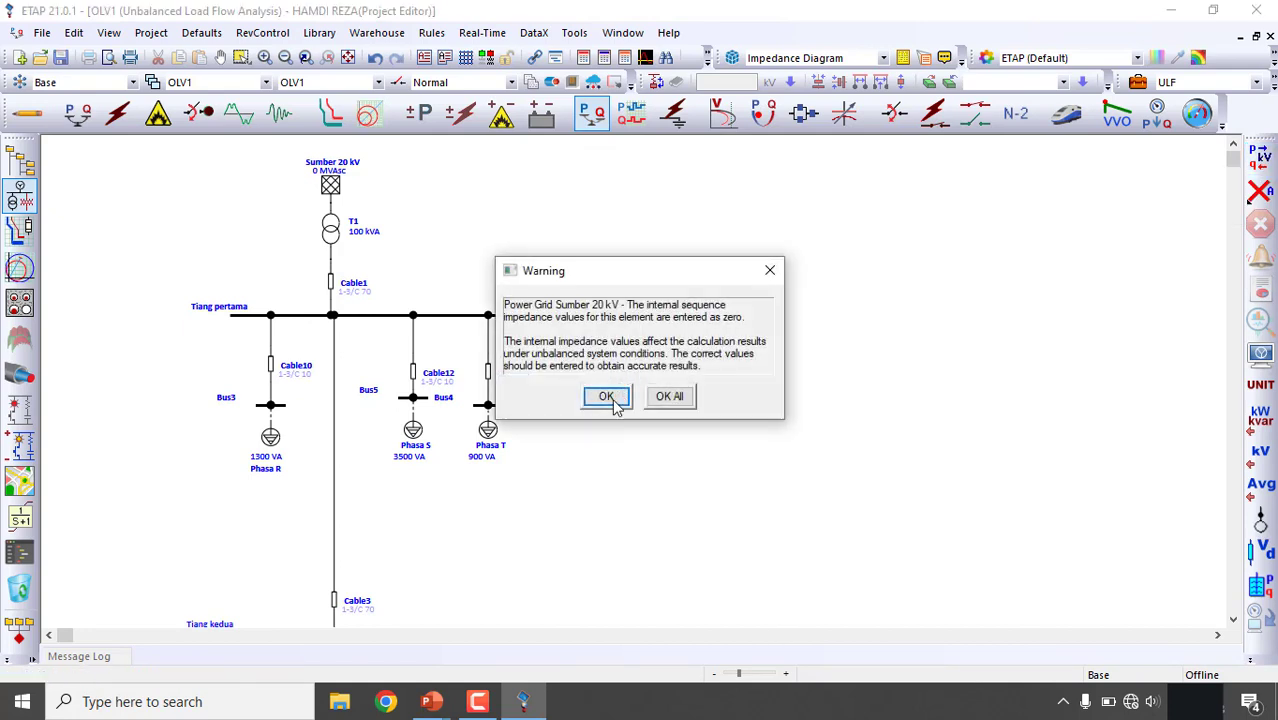
pyautogui.click(612, 398)
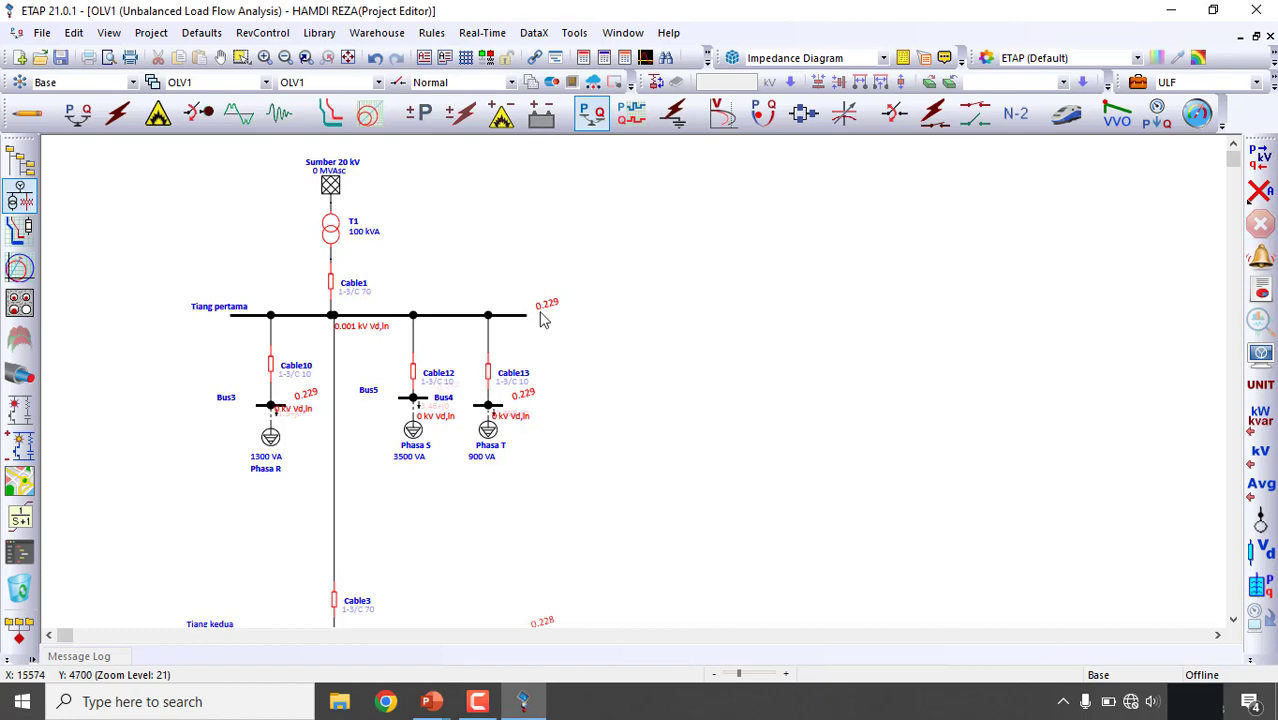
# - Set the voltage unit of the displayed unbalanced load flow results to V
pyautogui.click(1258, 356)
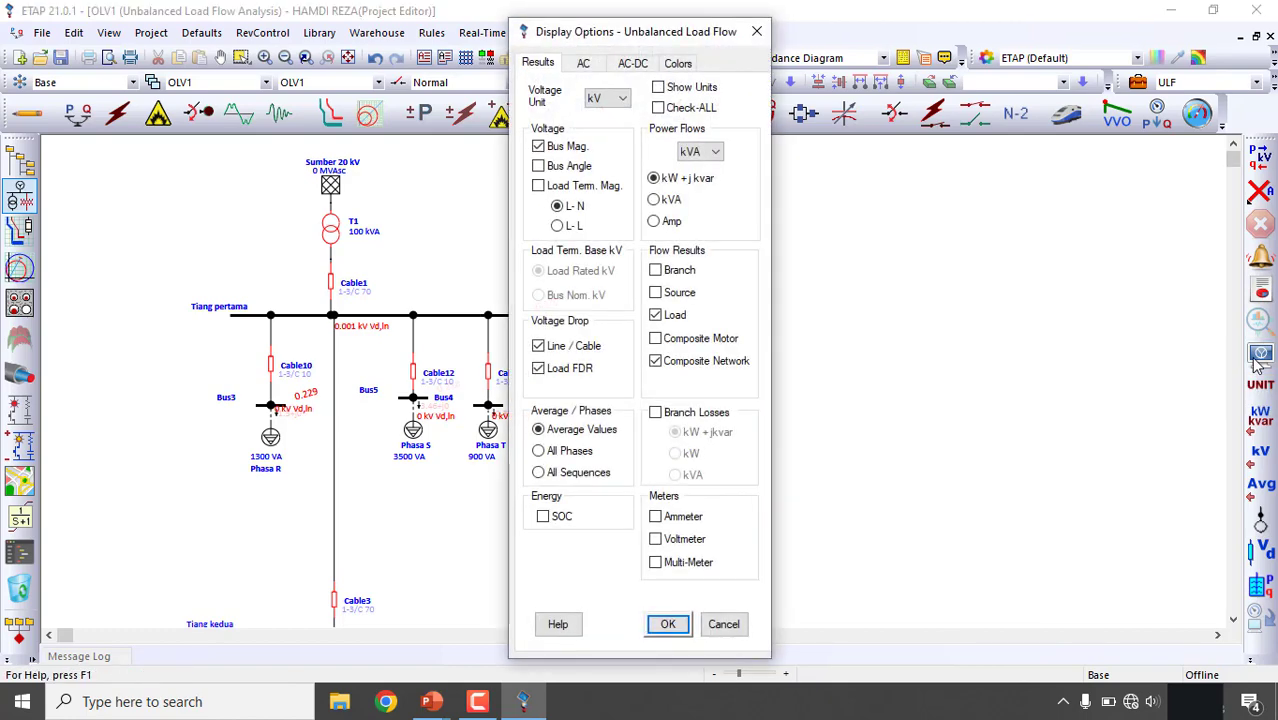
pyautogui.click(612, 100)
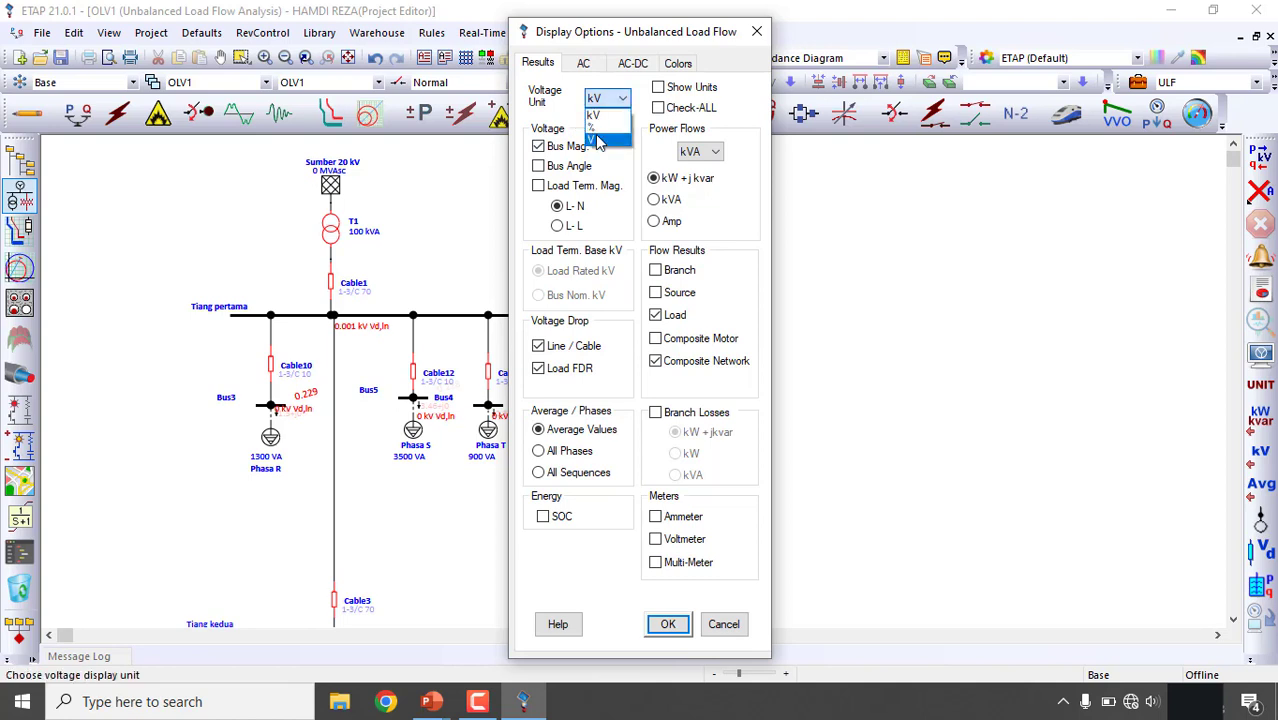
pyautogui.click(598, 140)
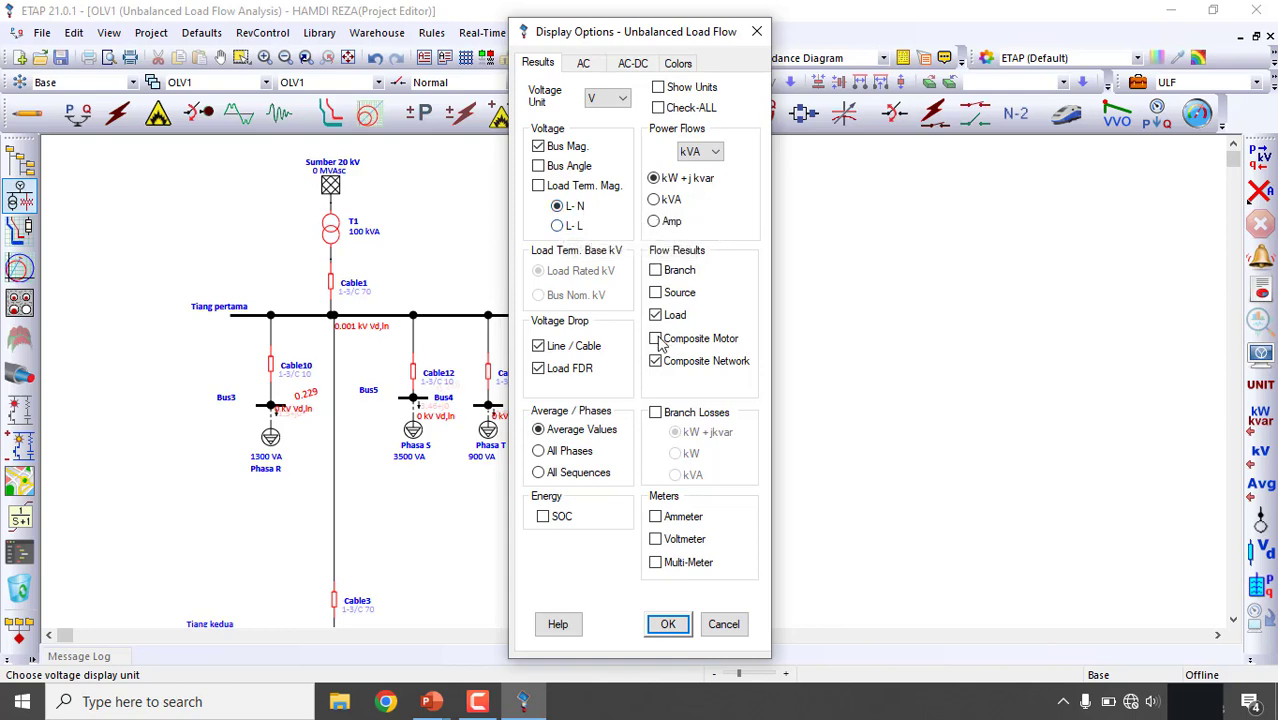
pyautogui.click(668, 624)
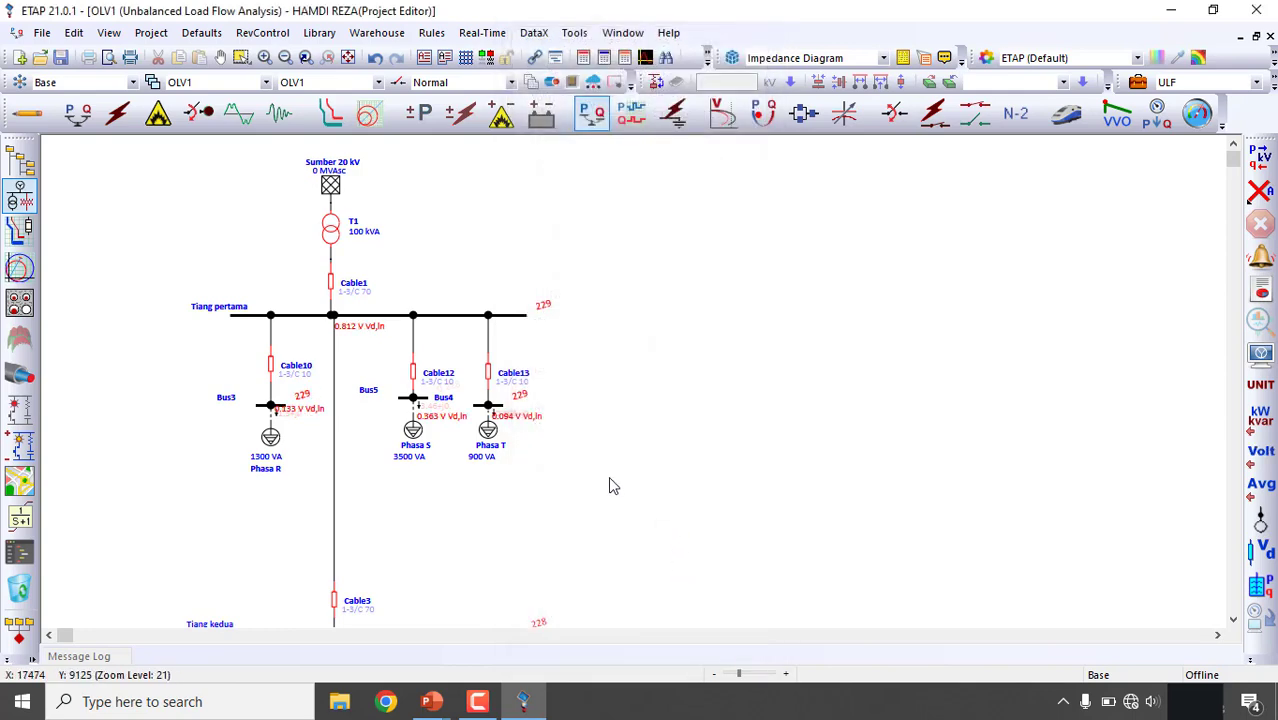
# - Examine the results at Tiang kelima and move Cable28's voltage drop label clear of Bus20
pyautogui.scroll(-5, 610, 486)
pyautogui.scroll(-15, 538, 488)
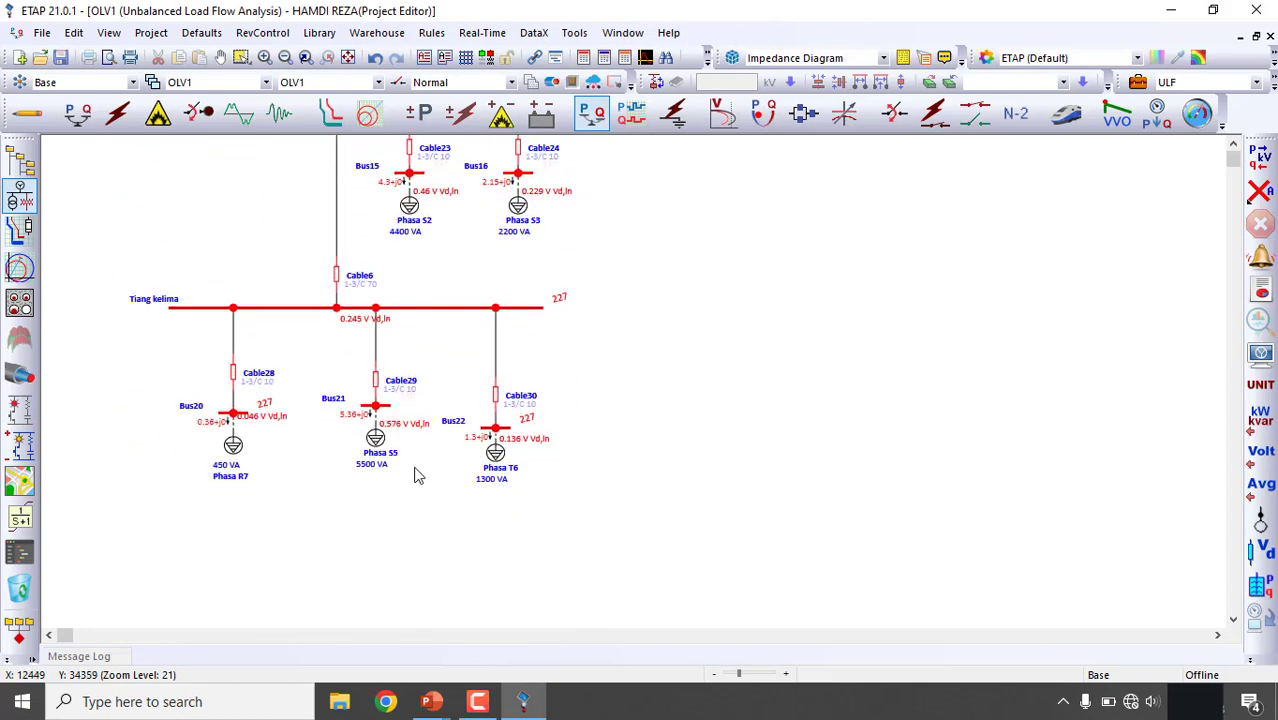
pyautogui.scroll(3, 410, 478)
pyautogui.scroll(1, 410, 478)
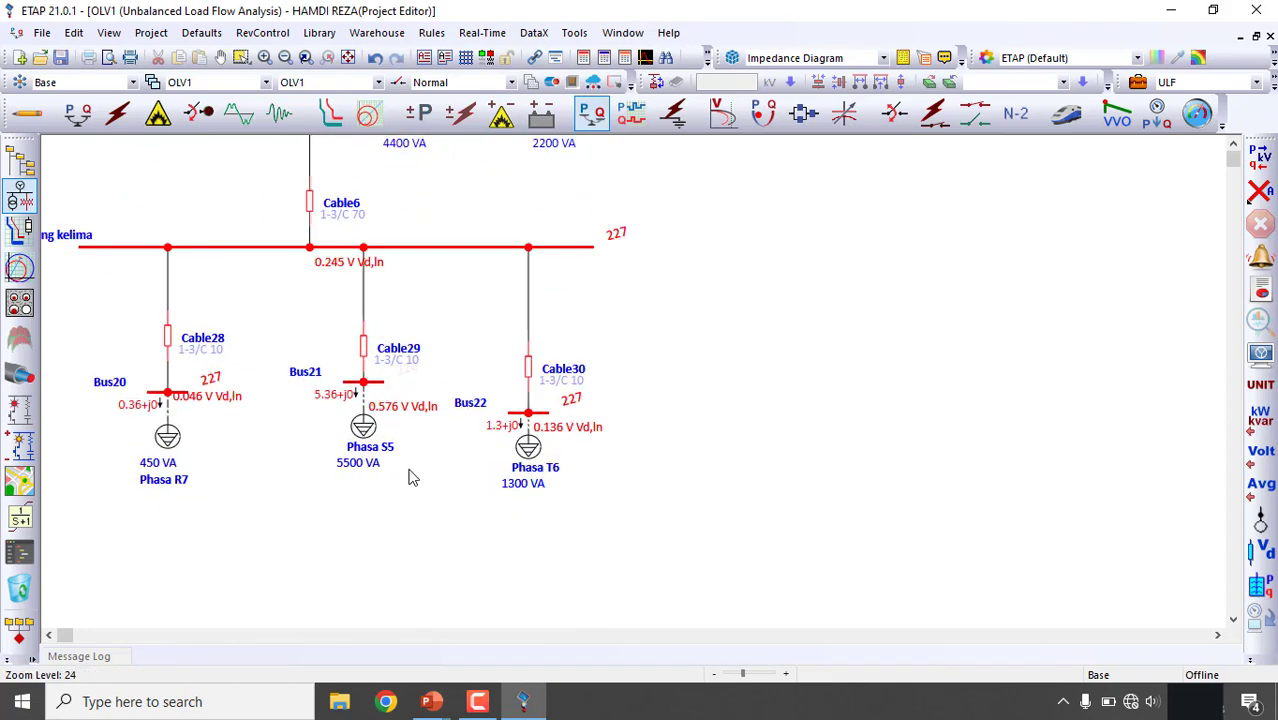
pyautogui.moveTo(206, 400); pyautogui.dragTo(211, 417)
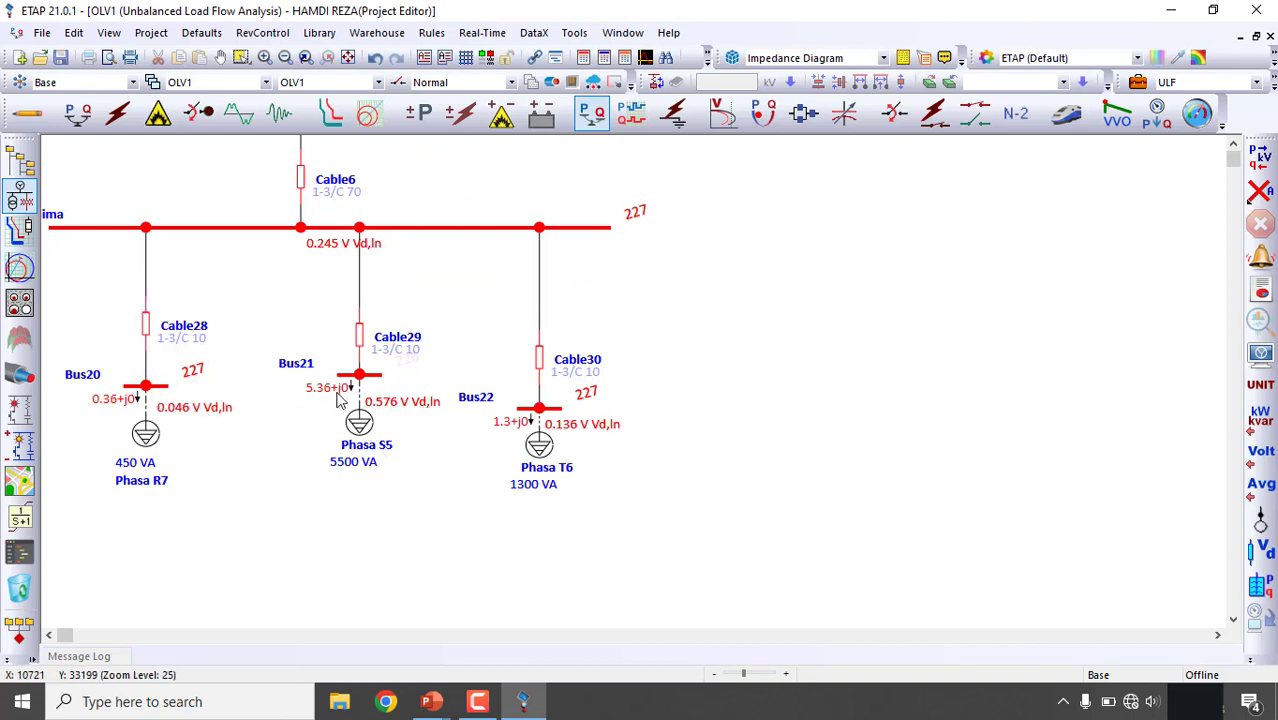
# - Set the result display to flows in Amp and All Phases, with the Line / Cable voltage drop turned off
pyautogui.click(1252, 356)
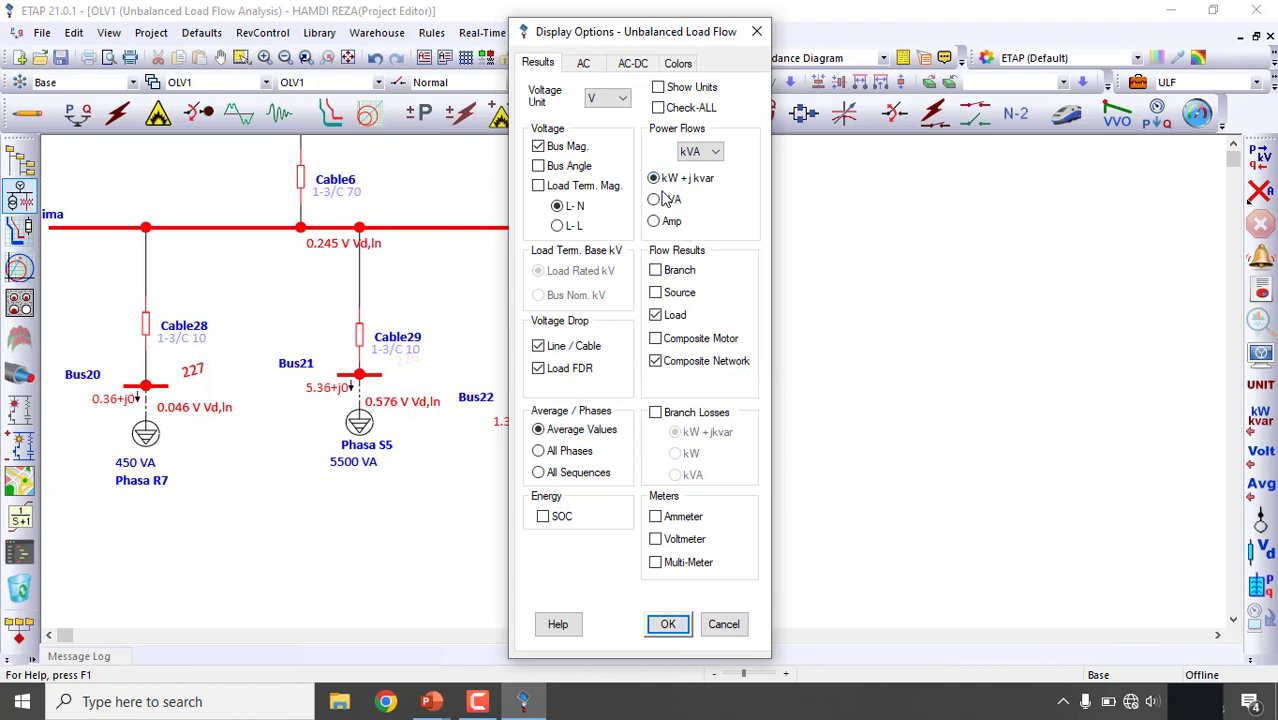
pyautogui.click(655, 222)
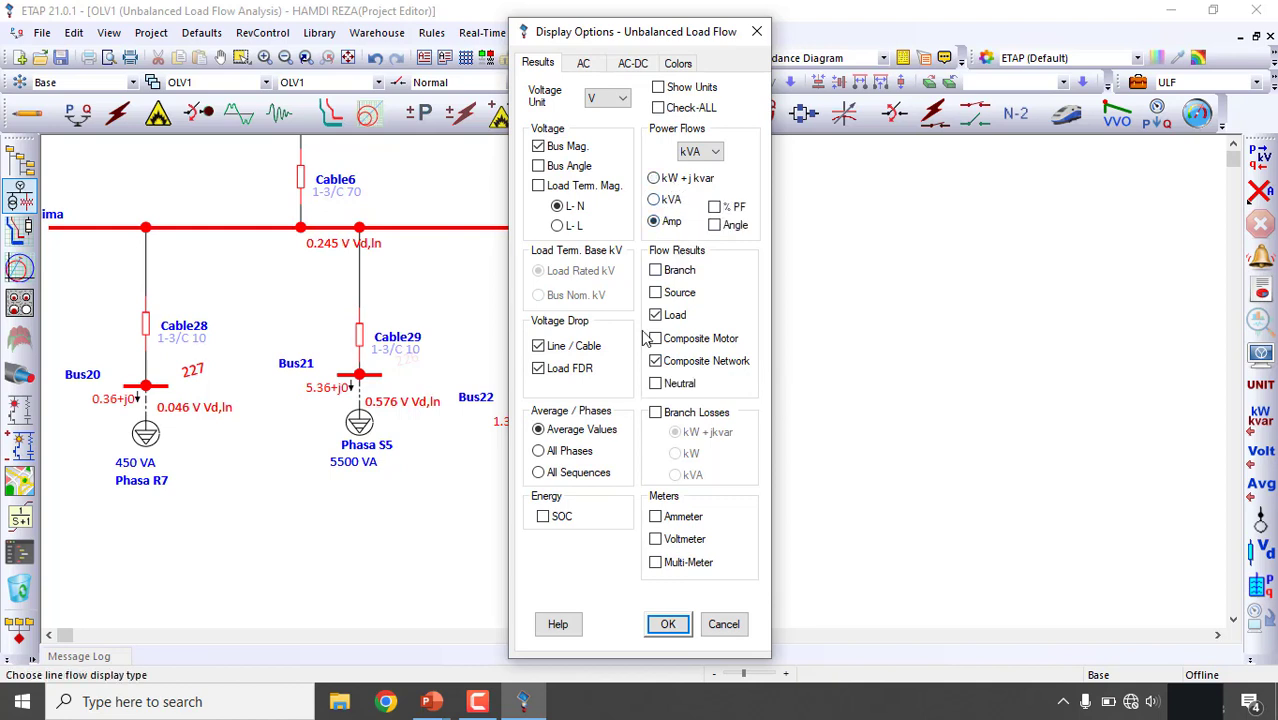
pyautogui.click(558, 349)
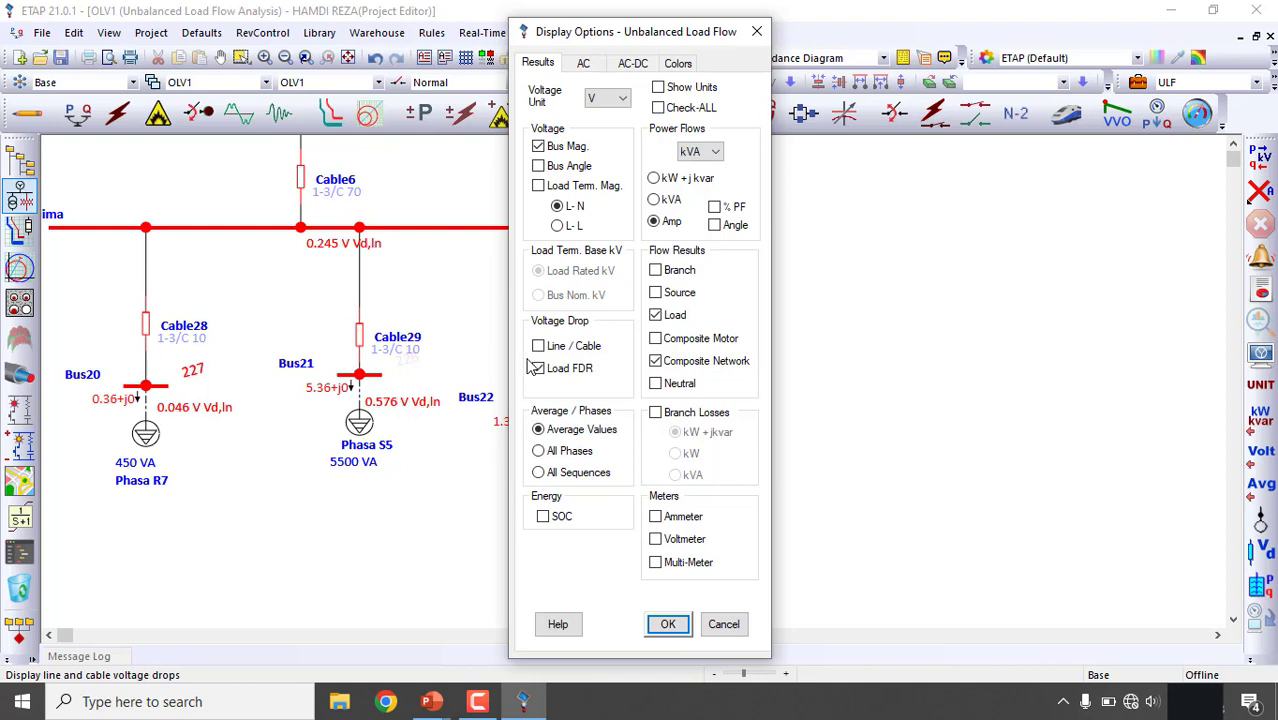
pyautogui.click(561, 456)
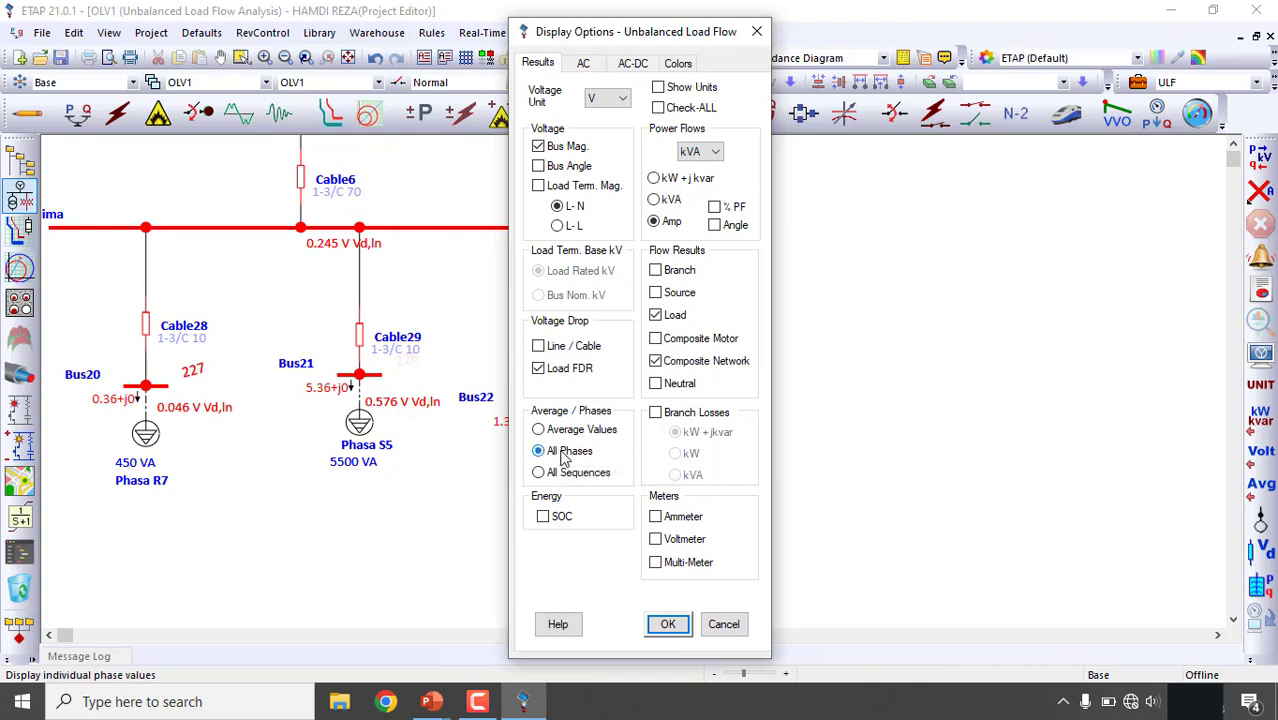
pyautogui.click(676, 626)
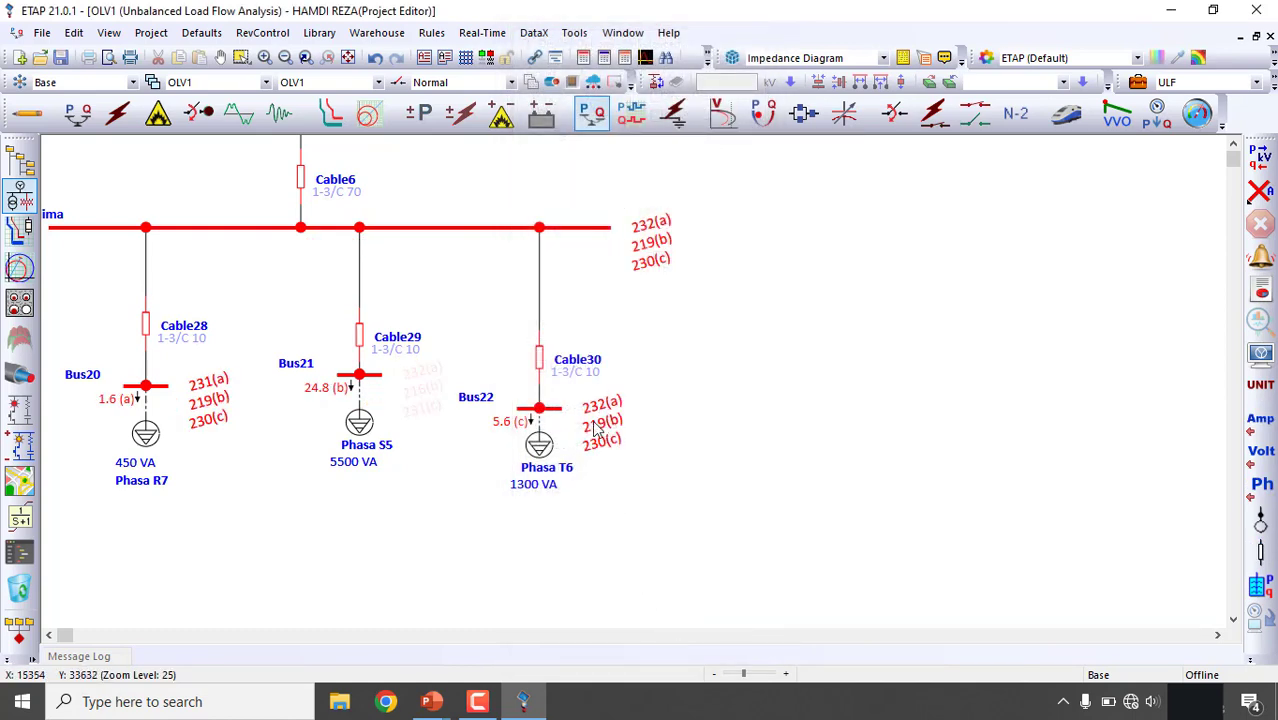
# - Switch the displayed load flow results to Average Values and examine them around Tiang kelima
pyautogui.click(1260, 365)
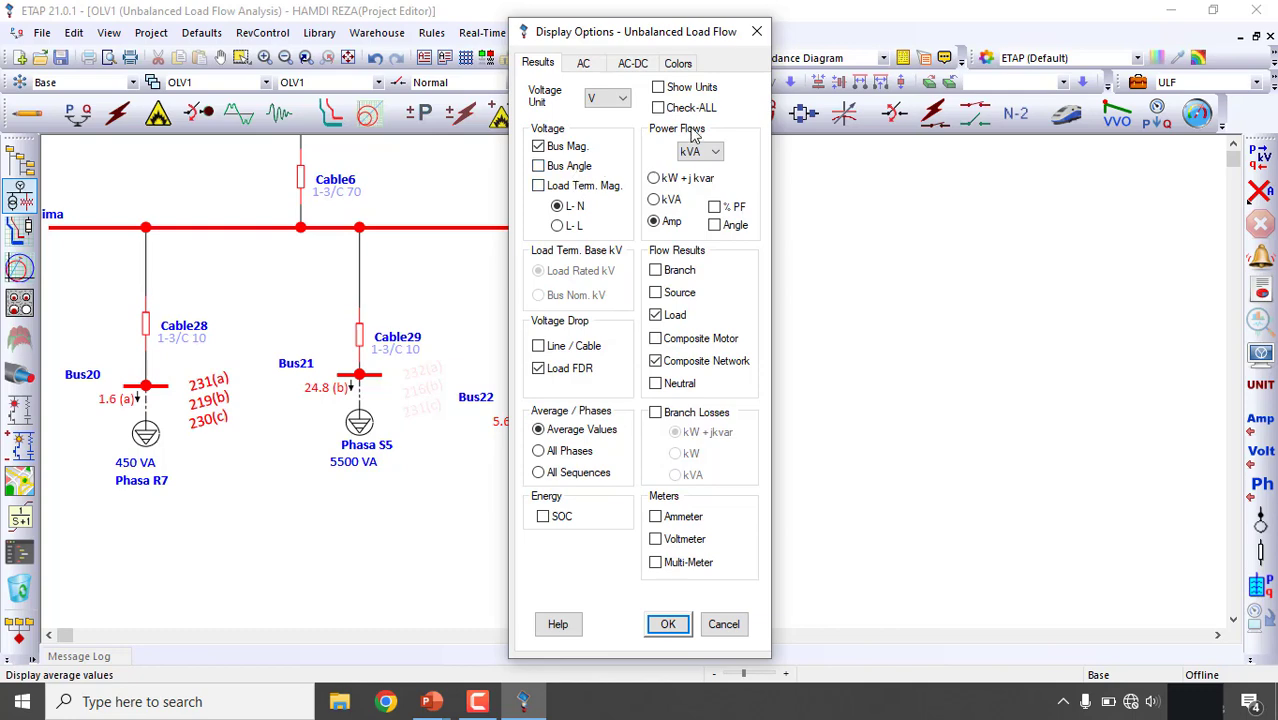
pyautogui.click(668, 625)
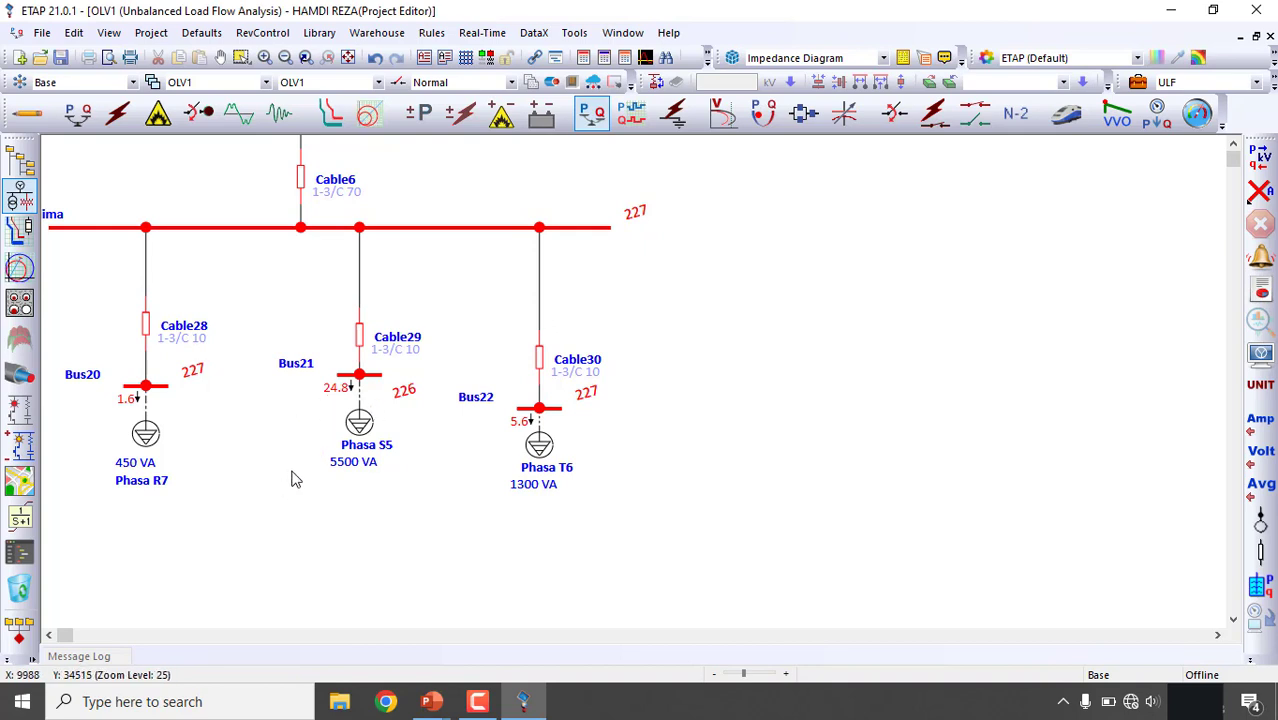
pyautogui.scroll(-2, 293, 477)
pyautogui.scroll(3, 294, 490)
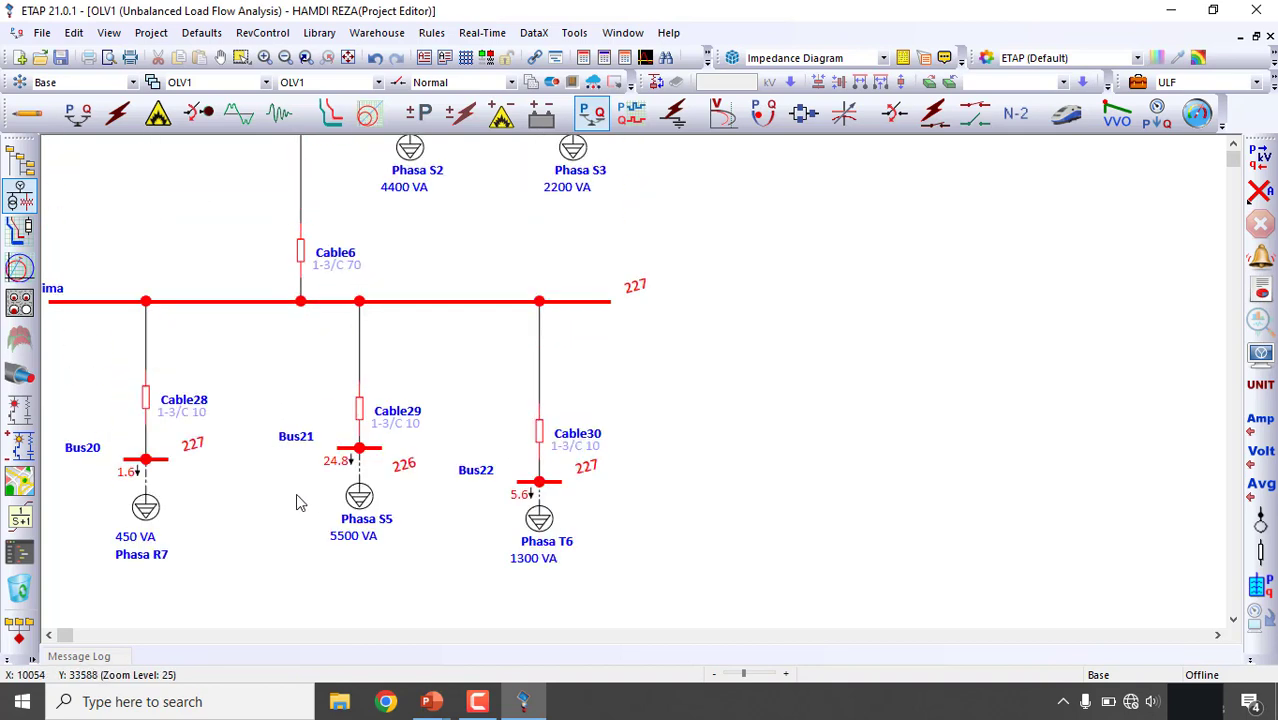
# - Turn off the Load FDR voltage drop in the displayed unbalanced load flow results
pyautogui.scroll(-2, 376, 490)
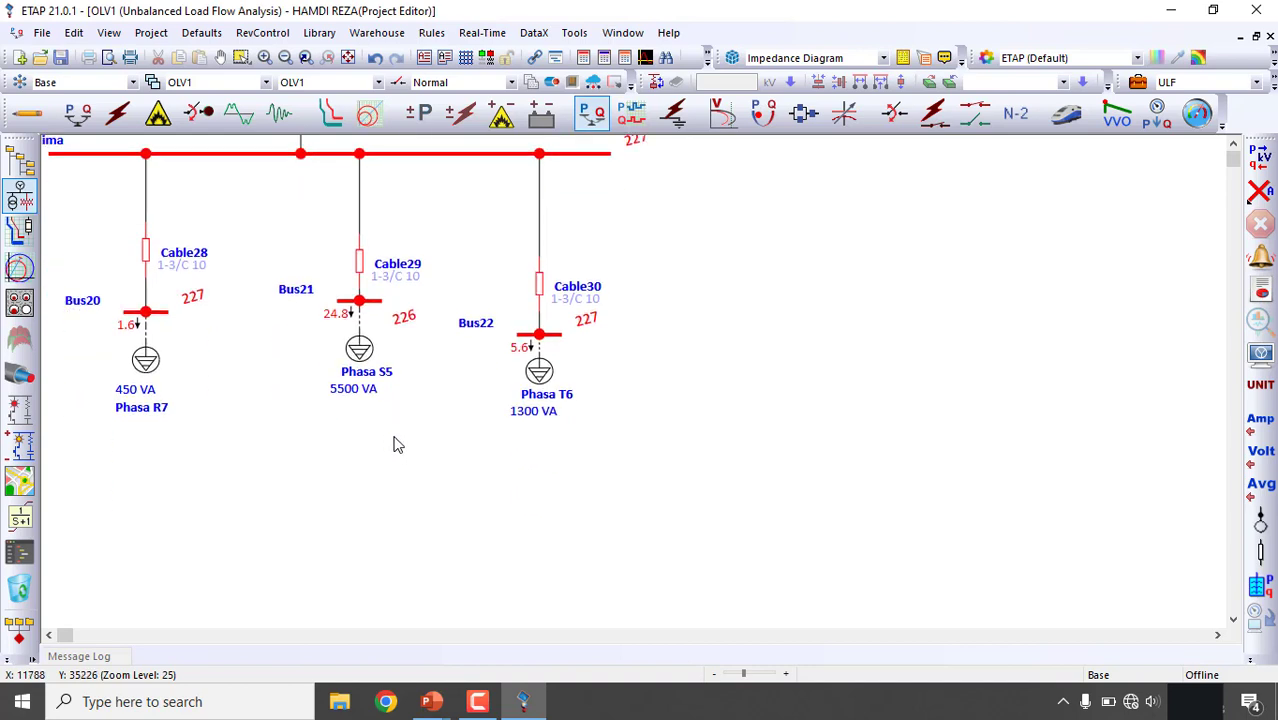
pyautogui.scroll(-1, 396, 437)
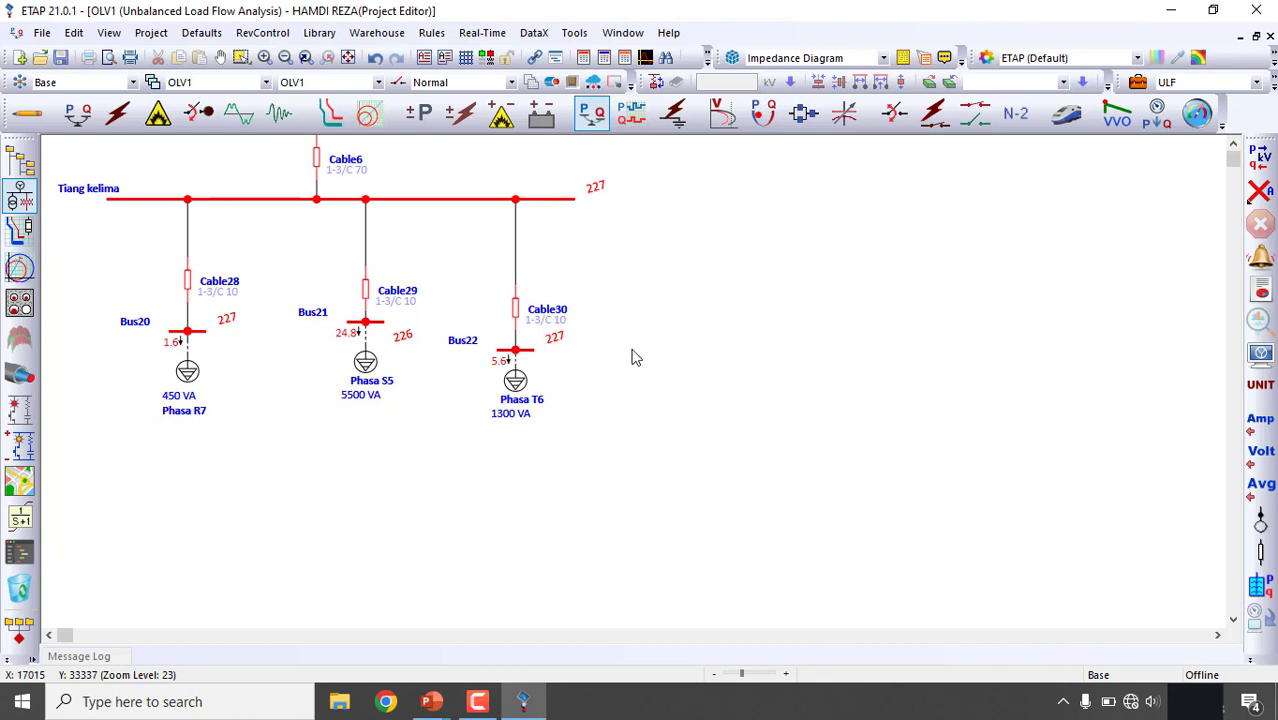
pyautogui.scroll(2, 549, 365)
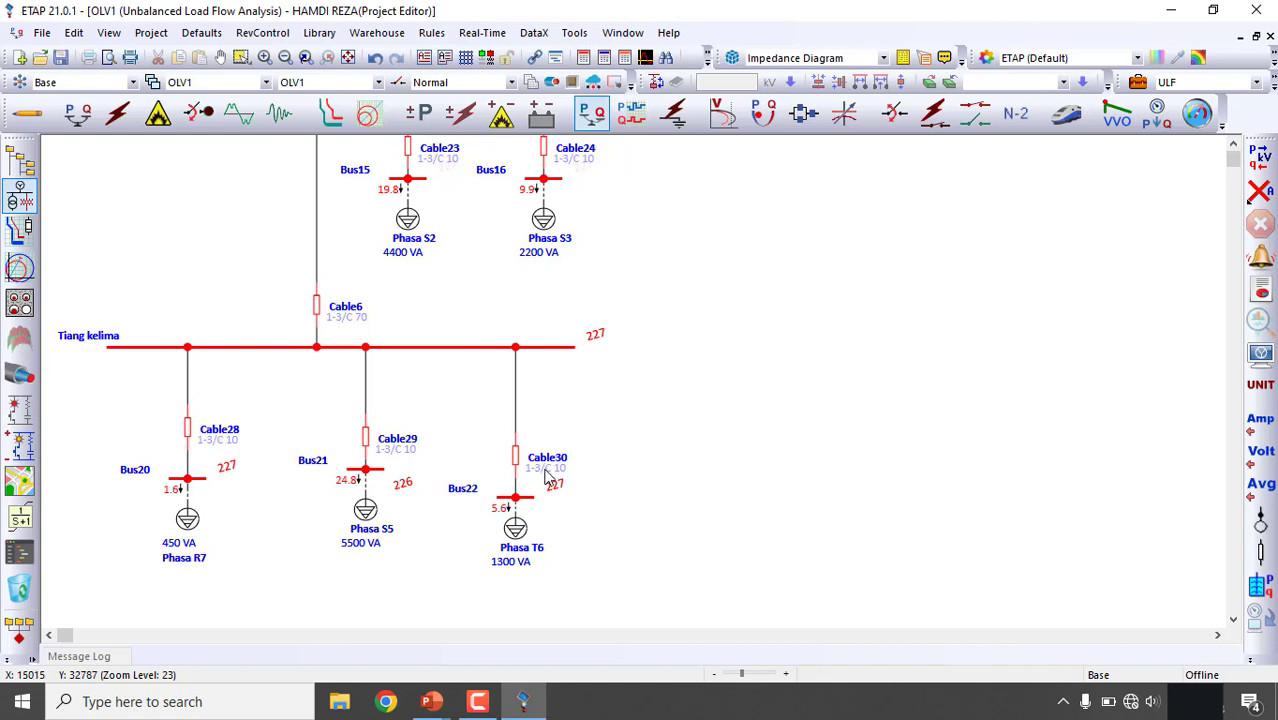
pyautogui.scroll(3, 513, 448)
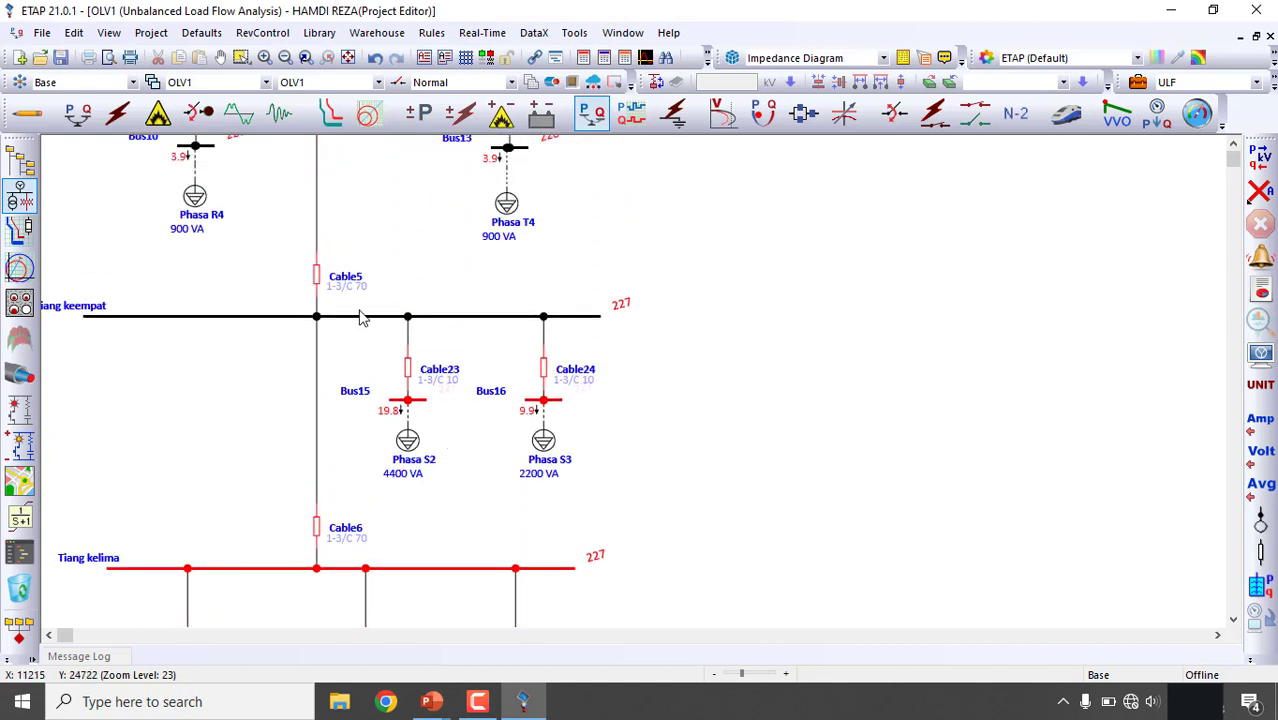
pyautogui.scroll(2, 363, 297)
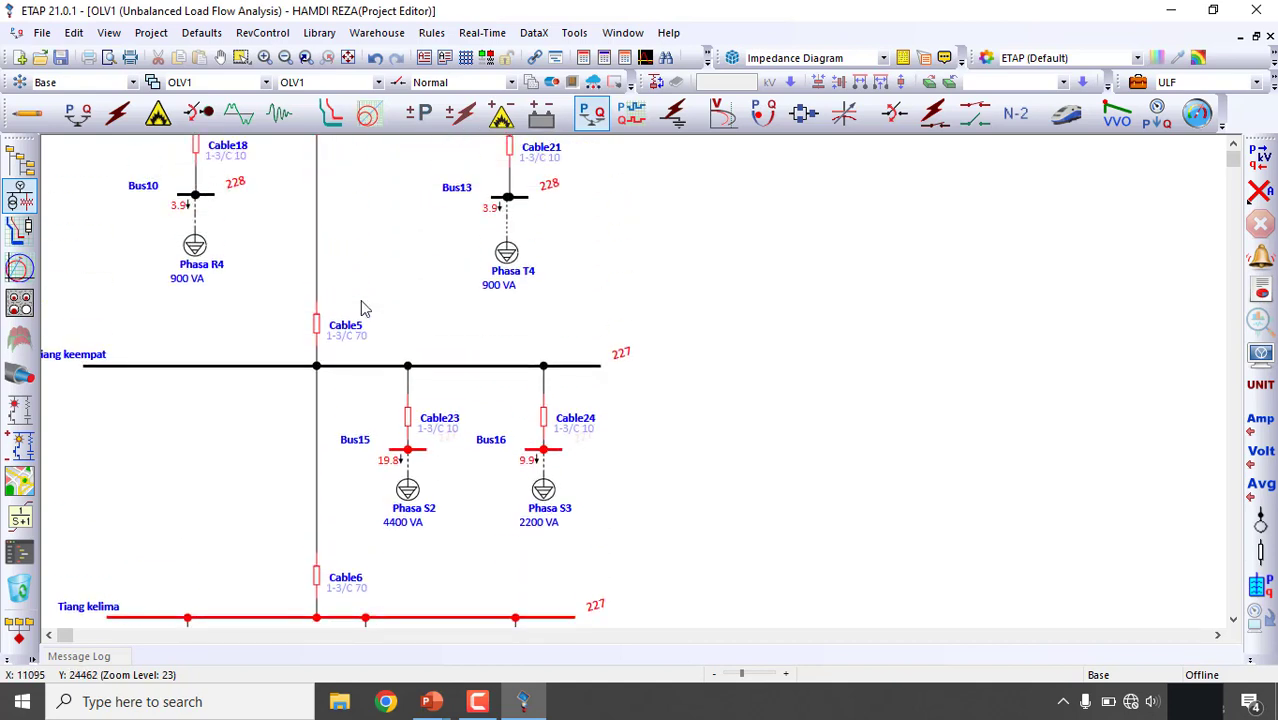
pyautogui.click(1259, 353)
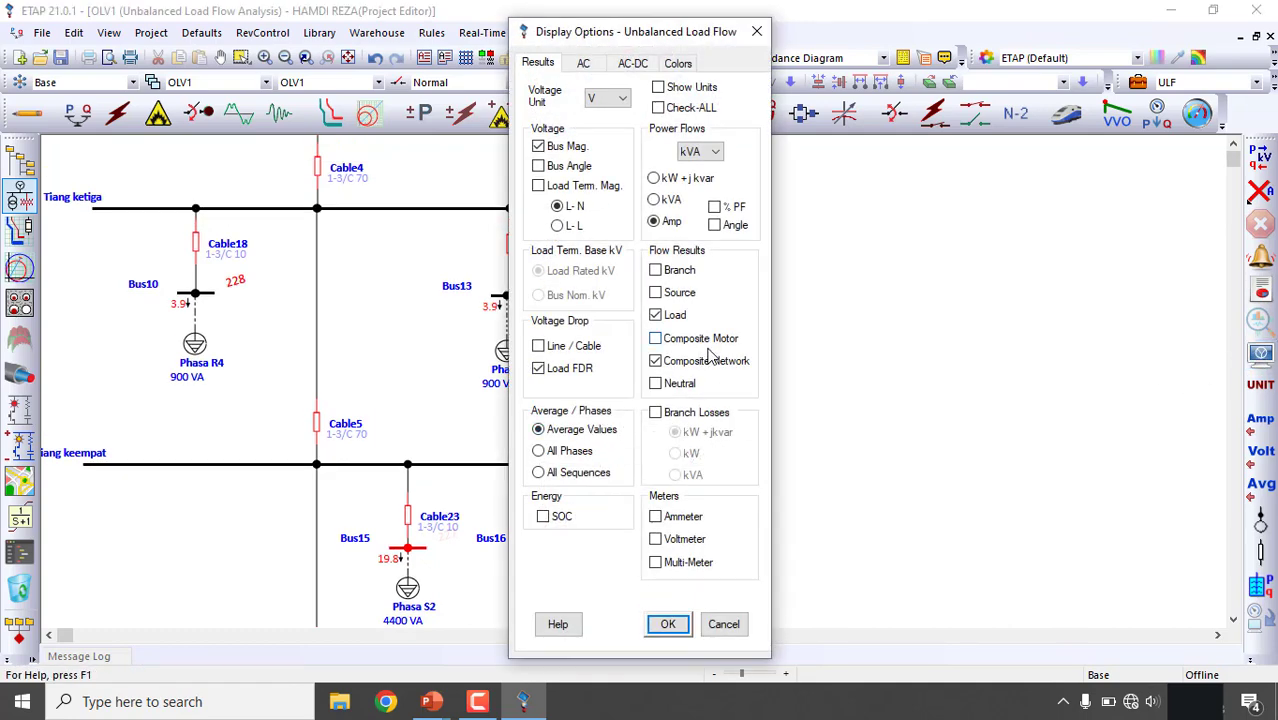
pyautogui.click(706, 156)
pyautogui.click(709, 158)
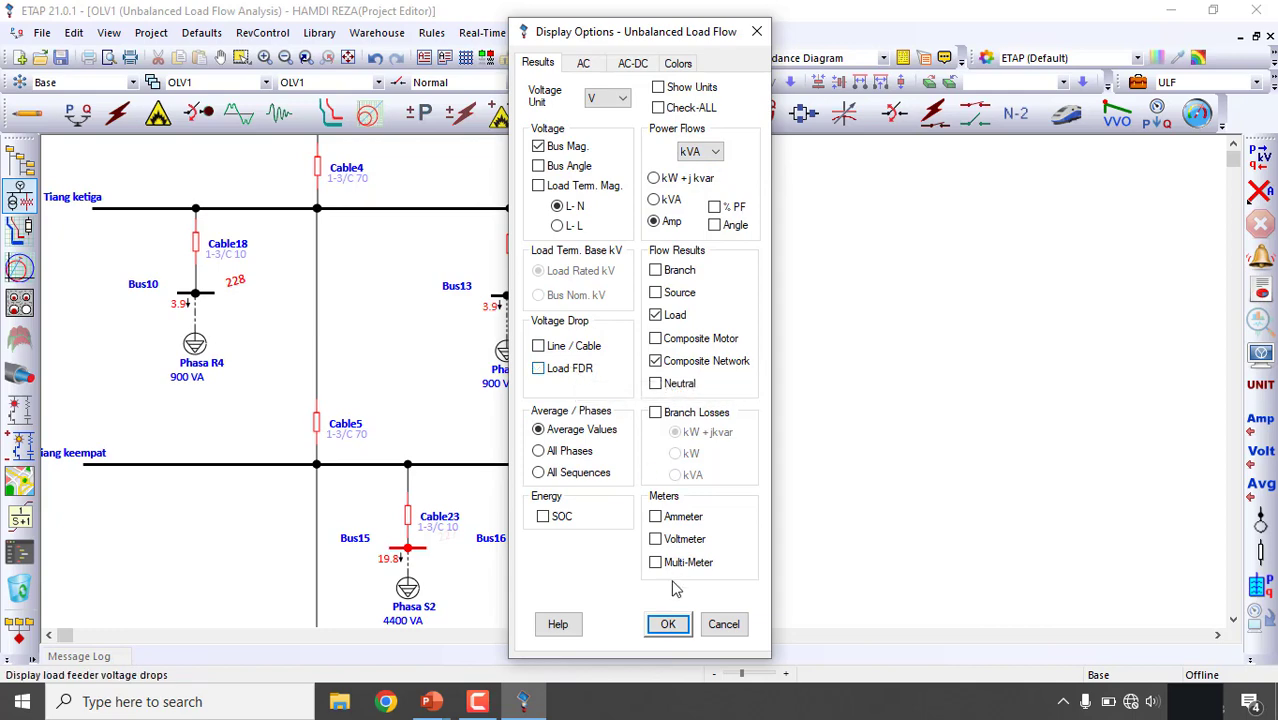
pyautogui.click(668, 624)
# - Hide the bus voltage magnitudes in the displayed load flow results around Tiang kelima
pyautogui.scroll(-3, 724, 491)
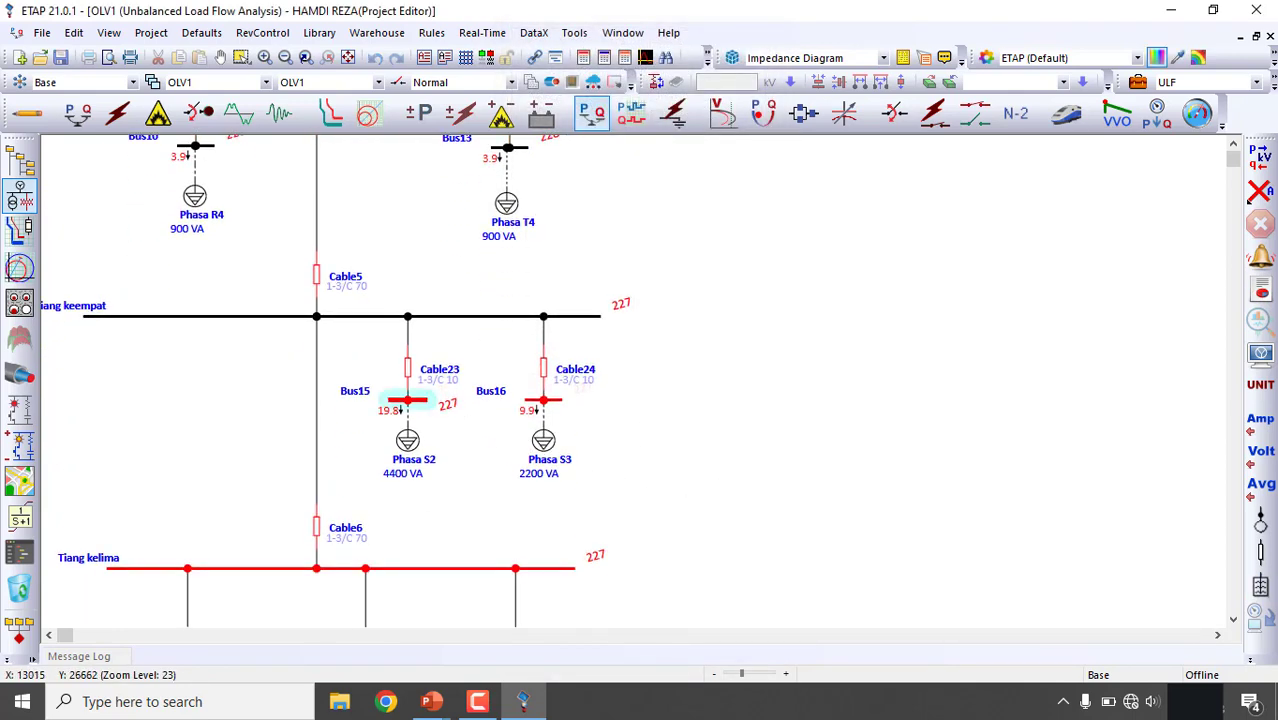
pyautogui.scroll(-6, 599, 452)
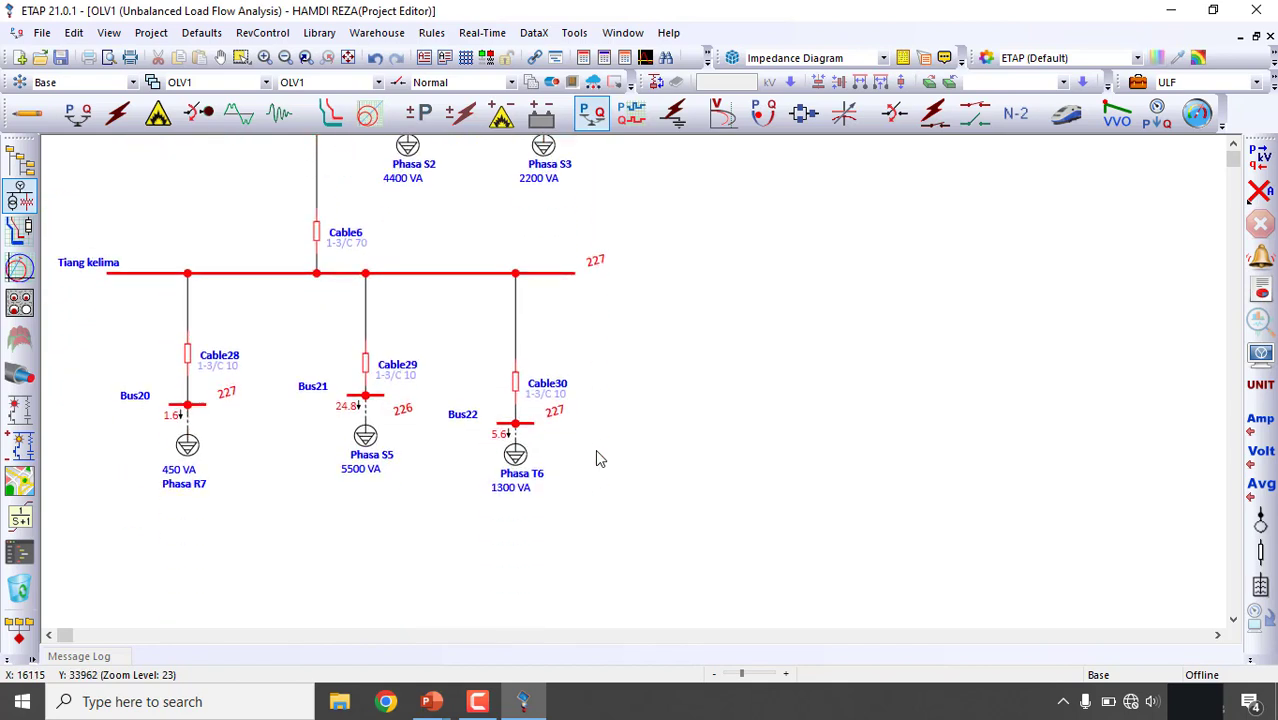
pyautogui.scroll(-1, 599, 459)
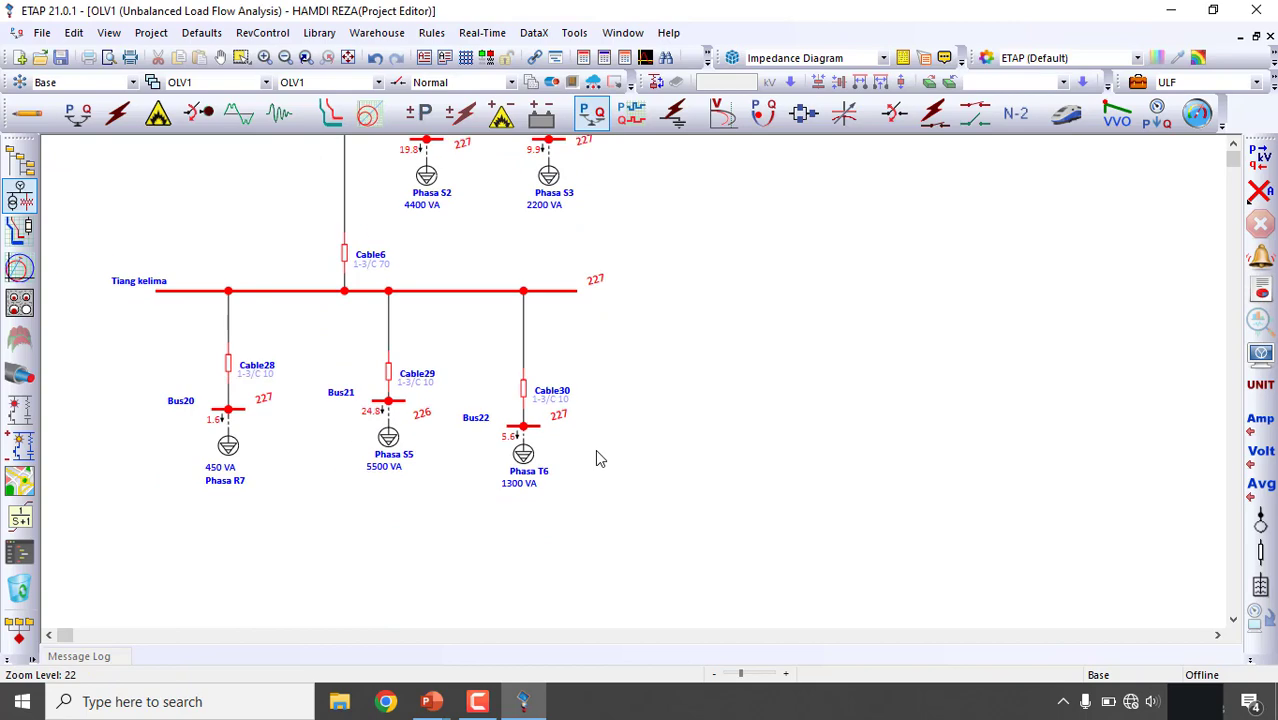
pyautogui.click(1260, 353)
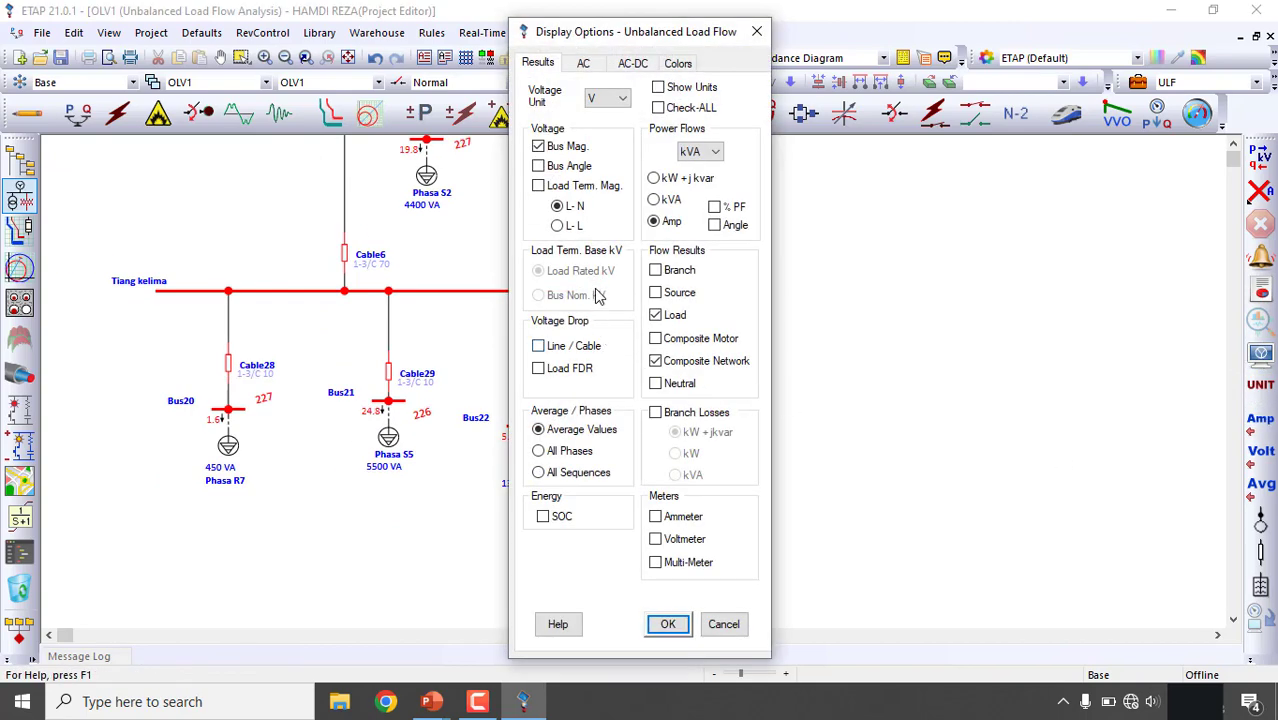
pyautogui.click(578, 148)
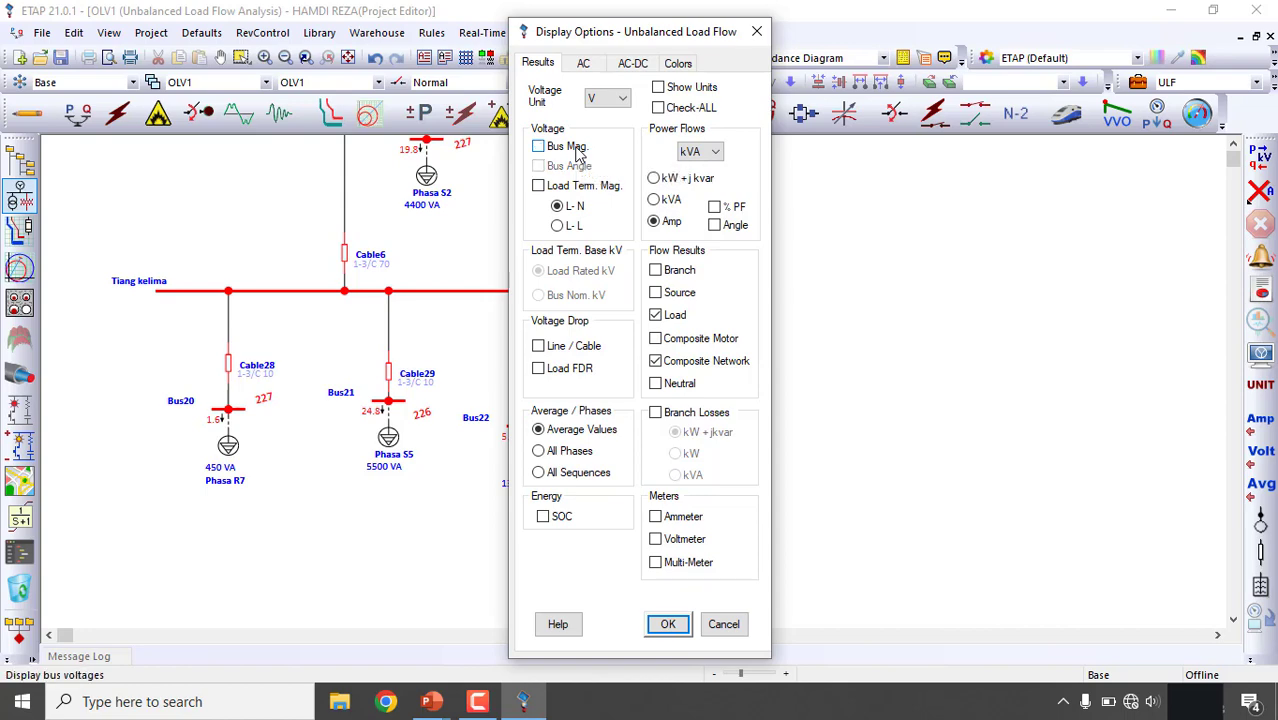
pyautogui.moveTo(627, 33); pyautogui.dragTo(808, 58)
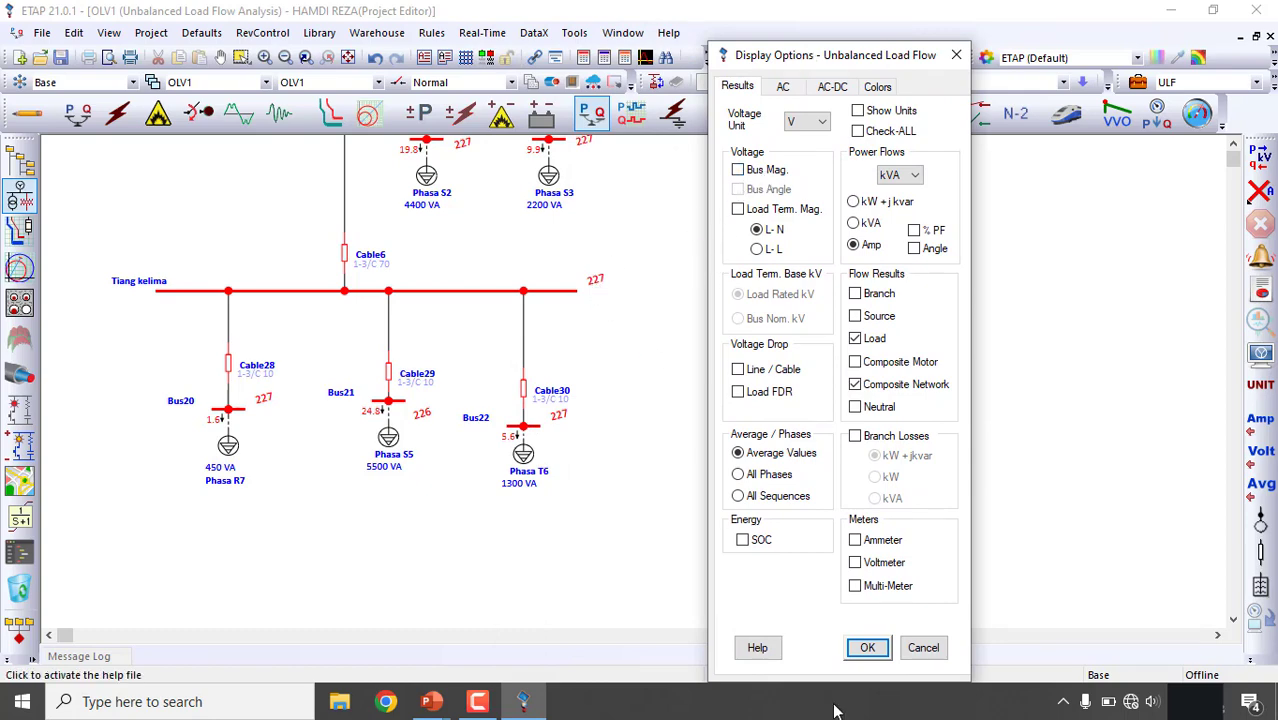
pyautogui.click(863, 647)
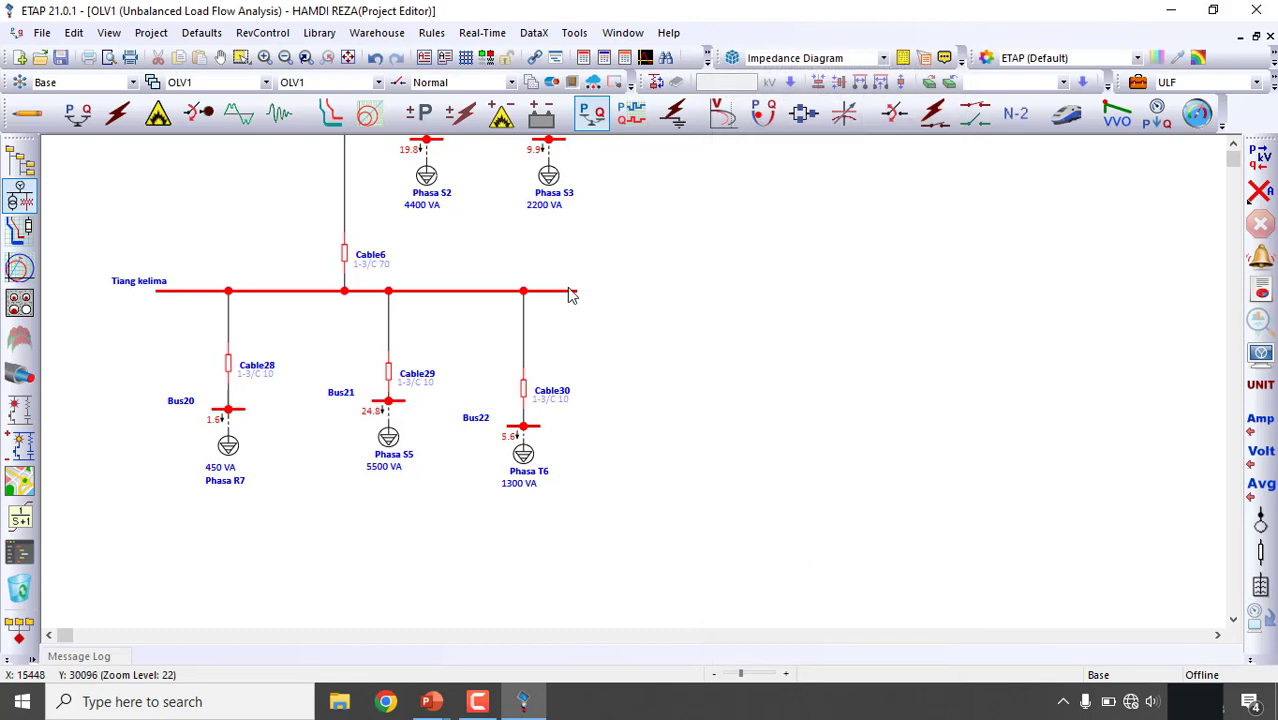
# - Display both Bus Mag. and Load Term. Mag. voltages, and move the Phasa S5 load down to clear its overlapping voltage labels
pyautogui.click(1259, 352)
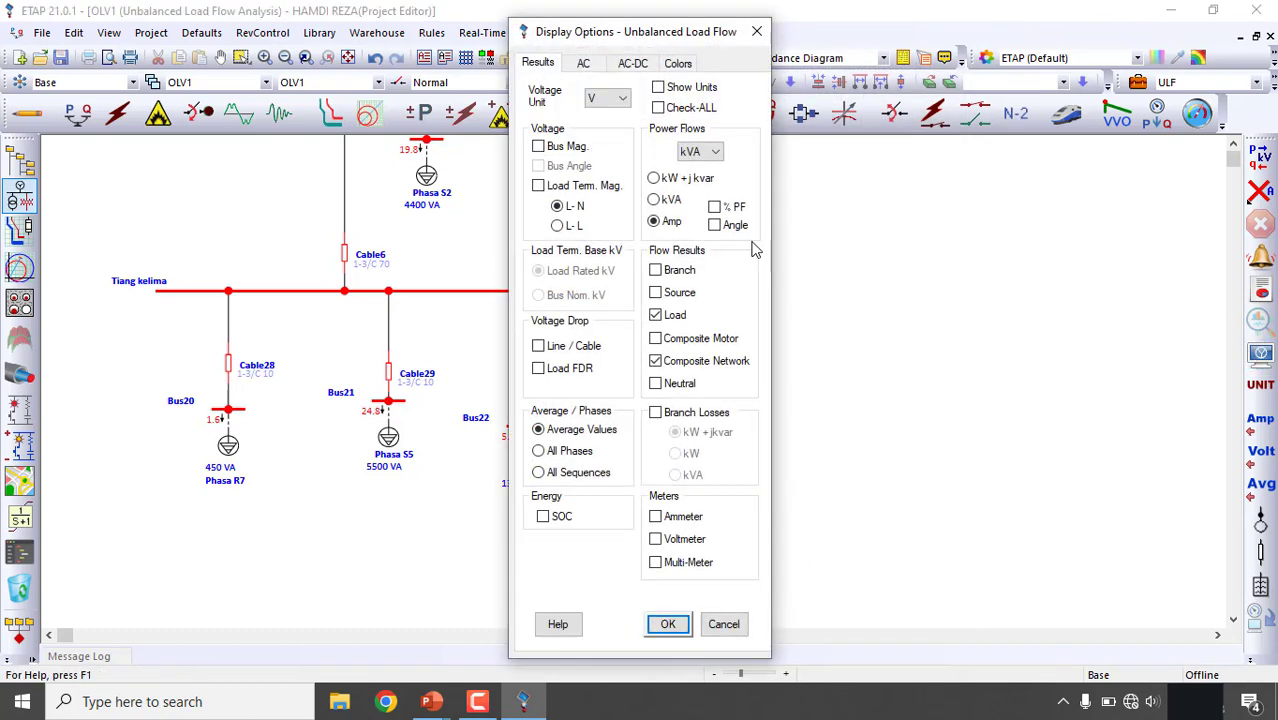
pyautogui.click(538, 146)
pyautogui.click(605, 193)
pyautogui.click(668, 625)
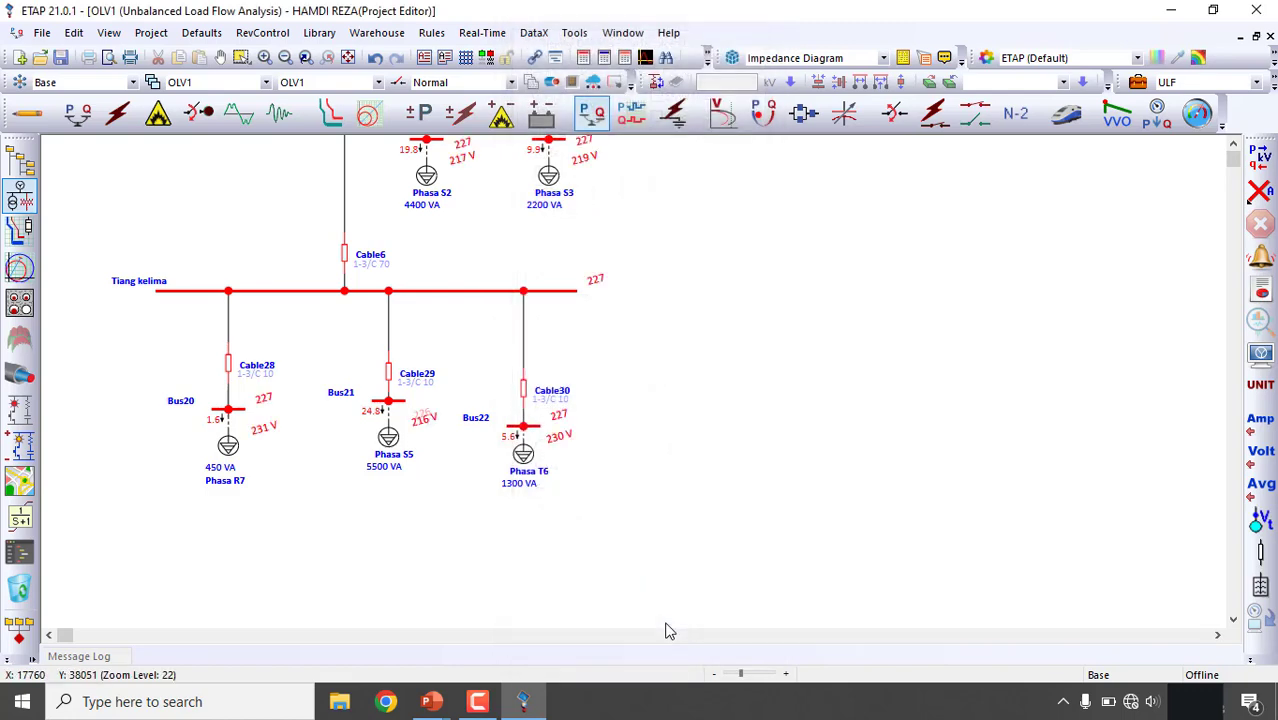
pyautogui.moveTo(431, 420); pyautogui.dragTo(385, 455)
# - Hide the Bus Mag. results and move Phasa S5's load terminal voltage label slightly up towards Bus21
pyautogui.click(1260, 353)
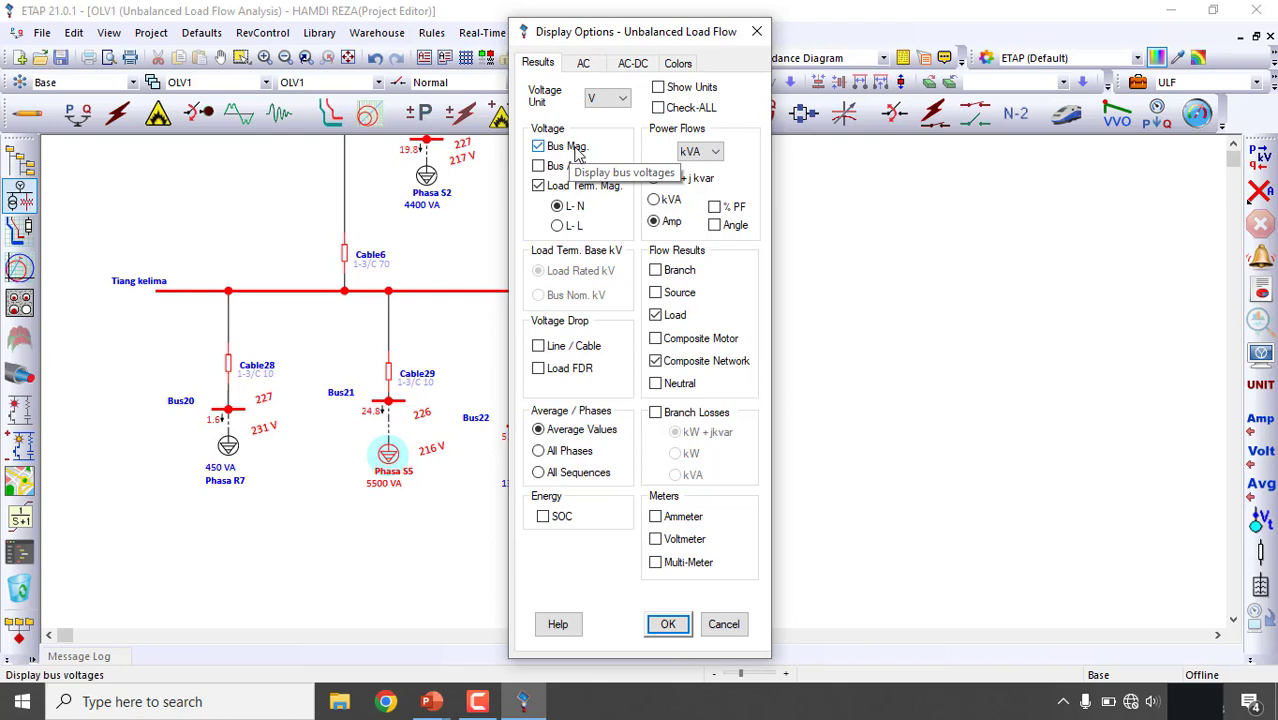
pyautogui.click(576, 150)
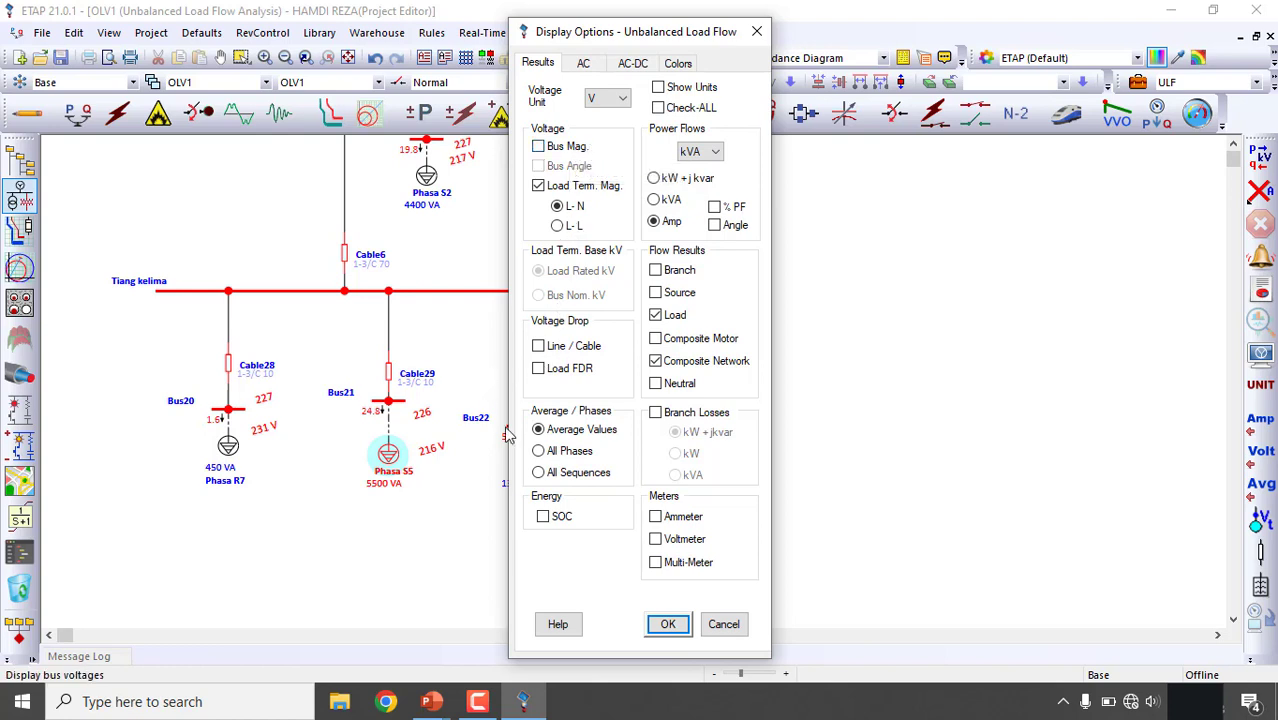
pyautogui.click(662, 623)
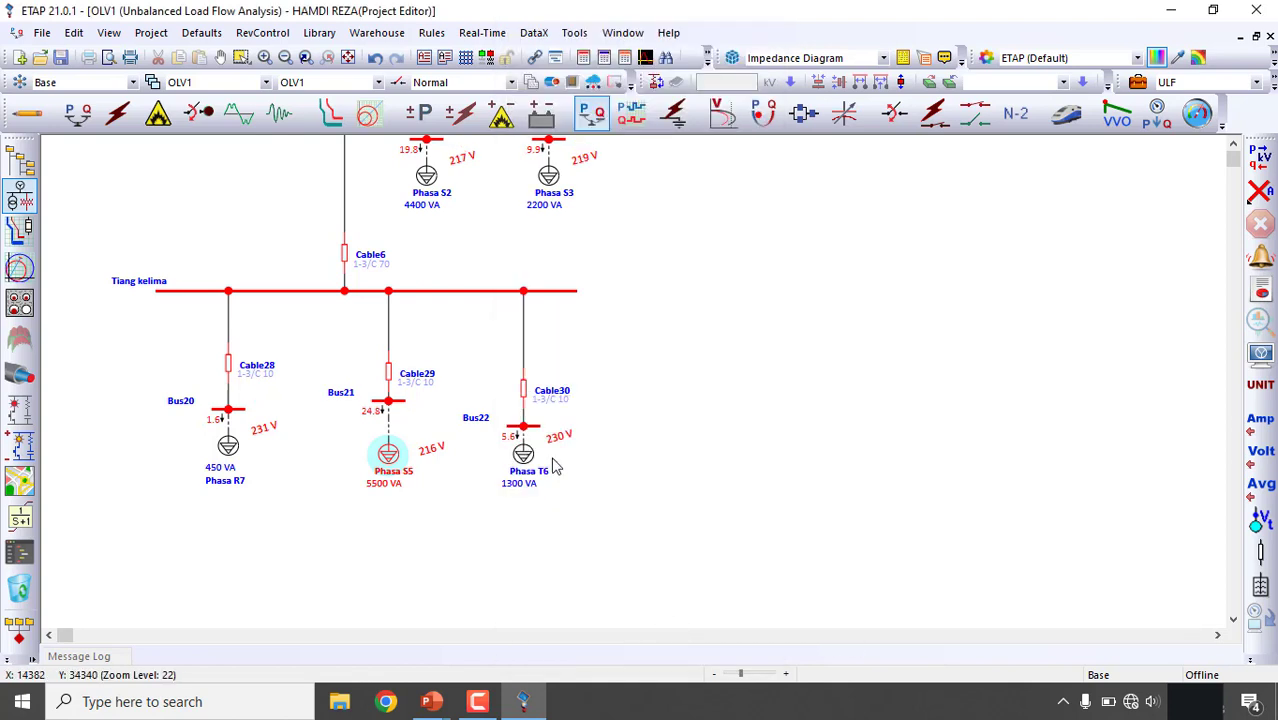
pyautogui.moveTo(430, 449); pyautogui.dragTo(425, 438)
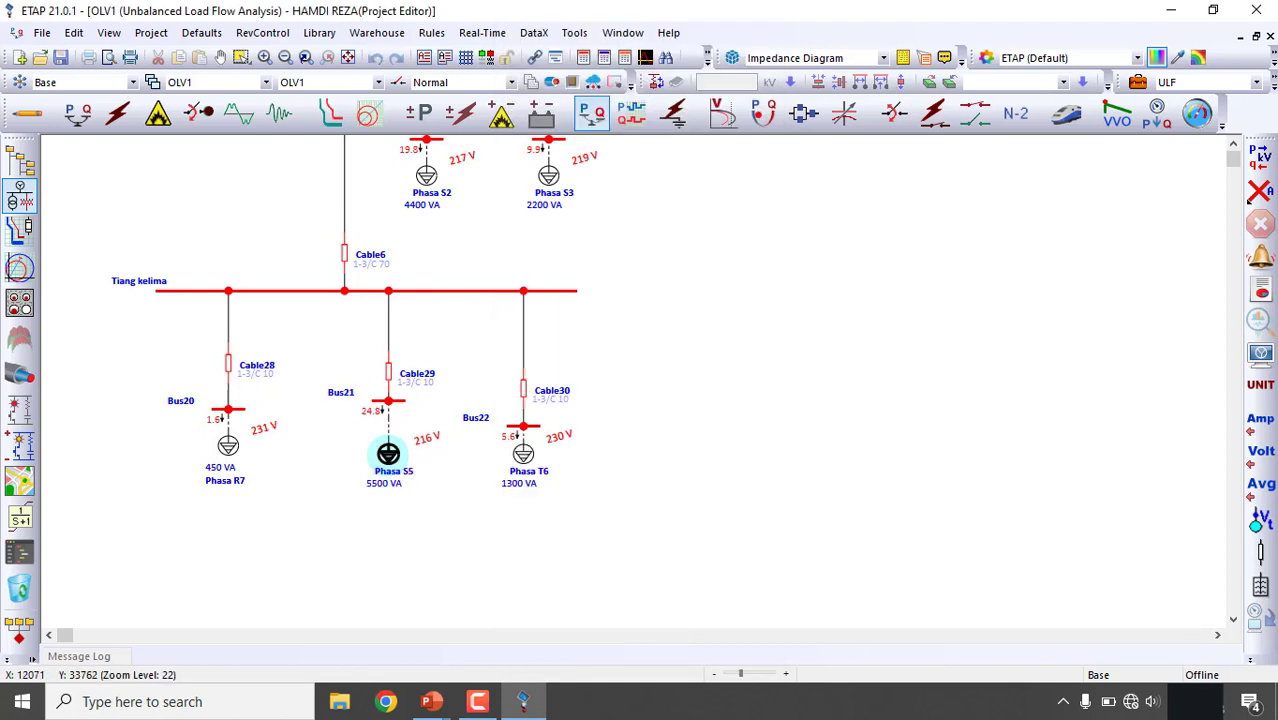
pyautogui.click(443, 440)
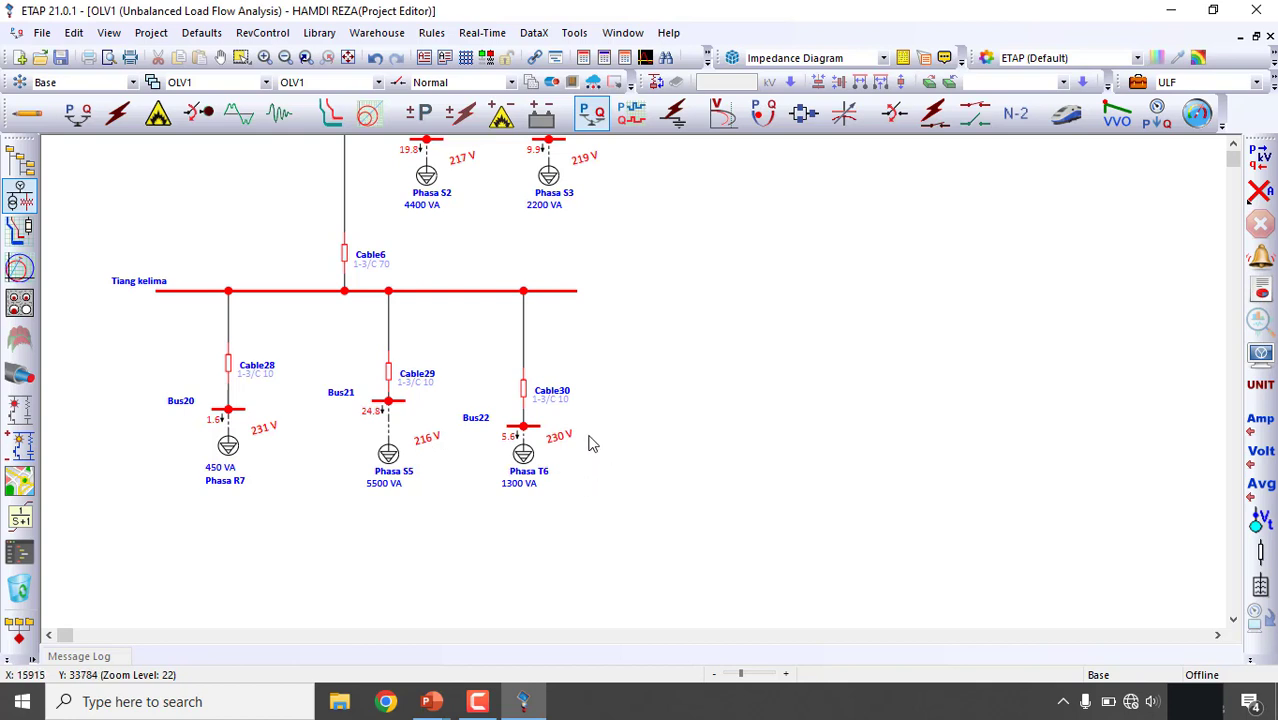
# - Show the Bus Mag. voltages together with the load terminal voltages, keeping V as the voltage unit
pyautogui.scroll(3, 563, 434)
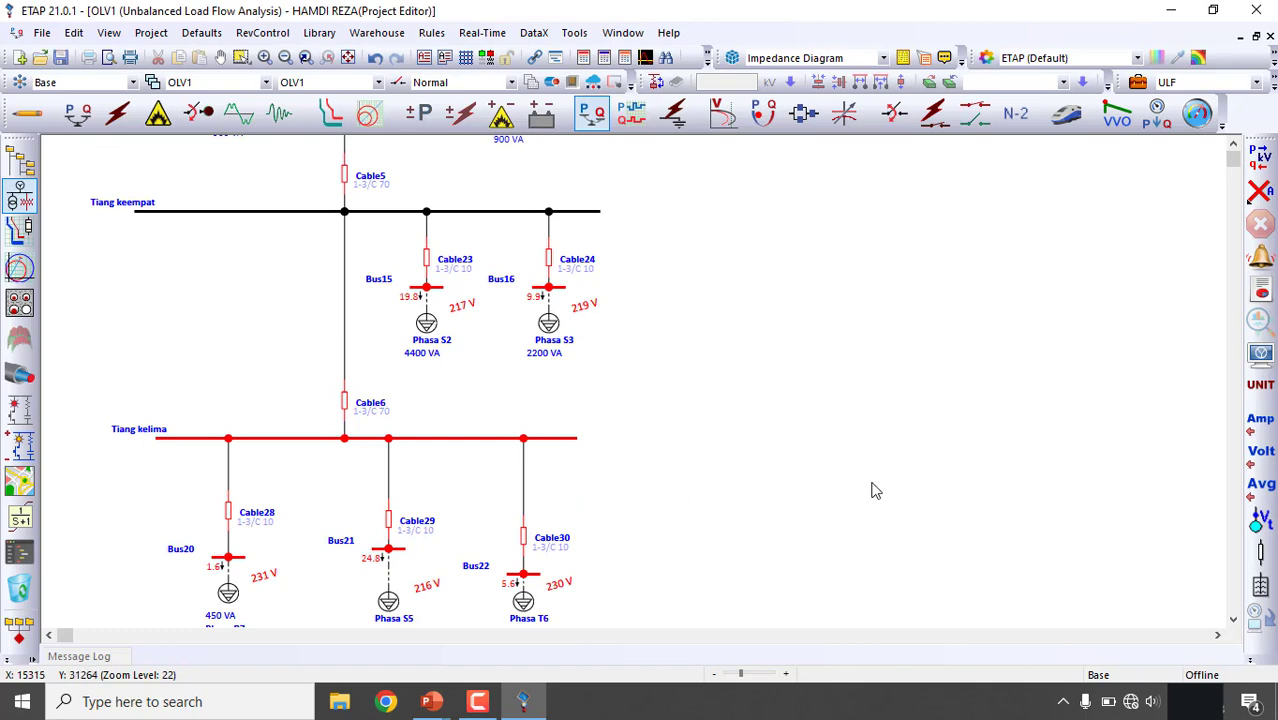
pyautogui.click(1258, 358)
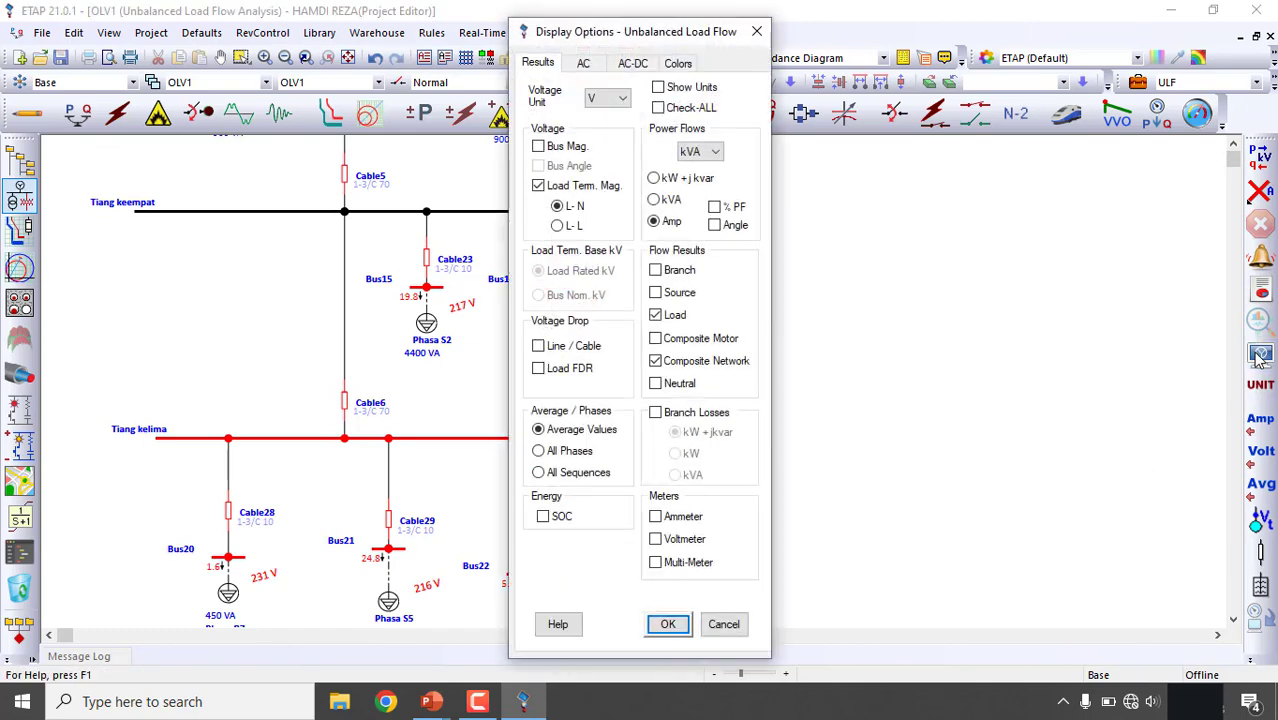
pyautogui.click(620, 100)
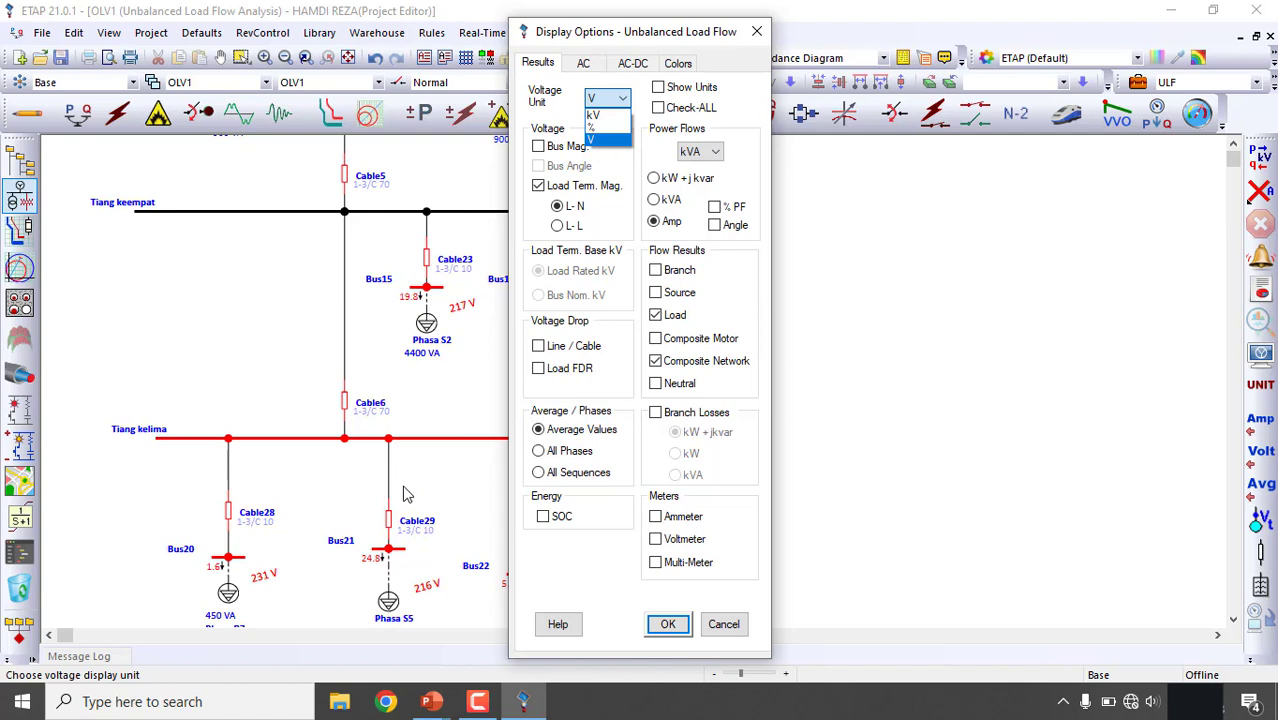
pyautogui.click(596, 141)
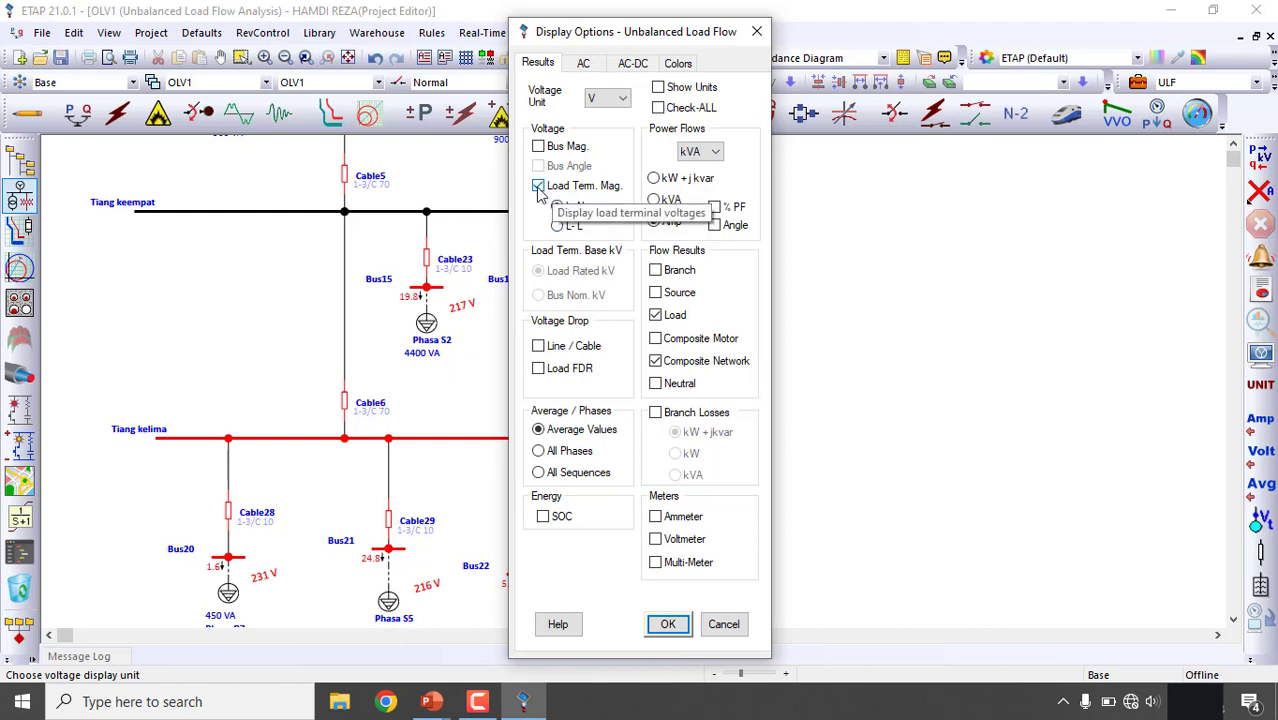
pyautogui.click(540, 147)
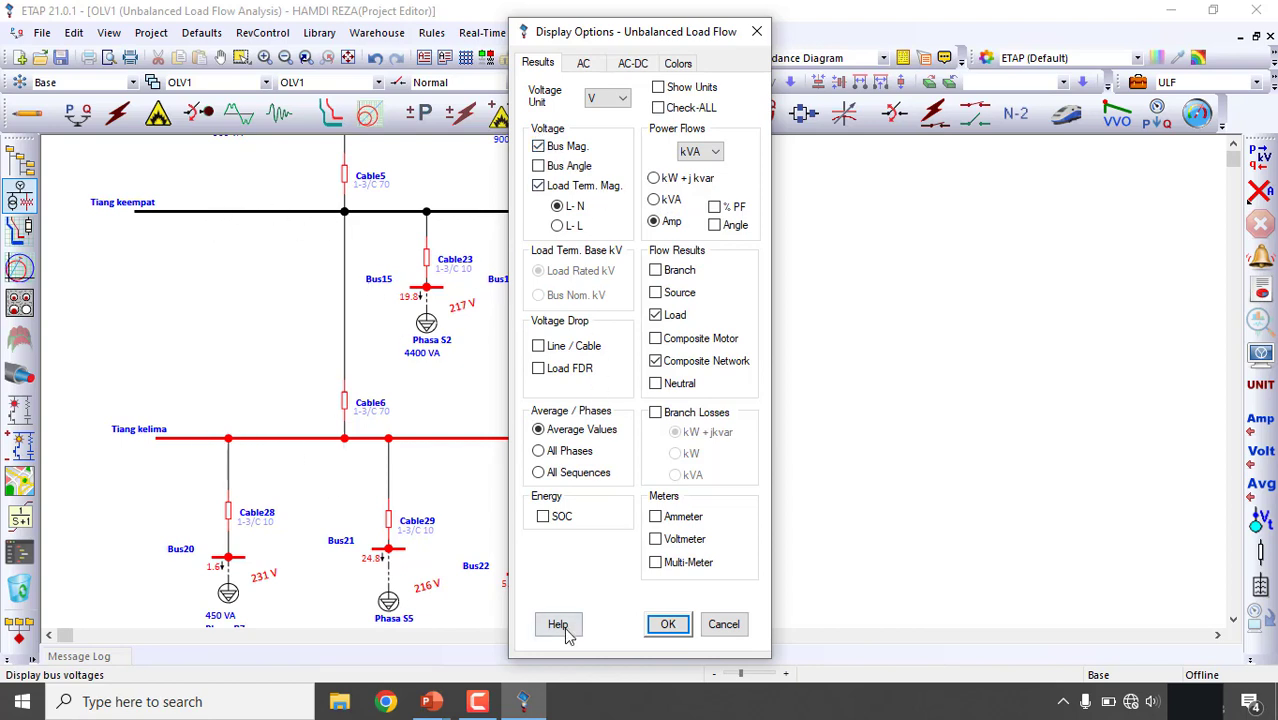
pyautogui.click(667, 624)
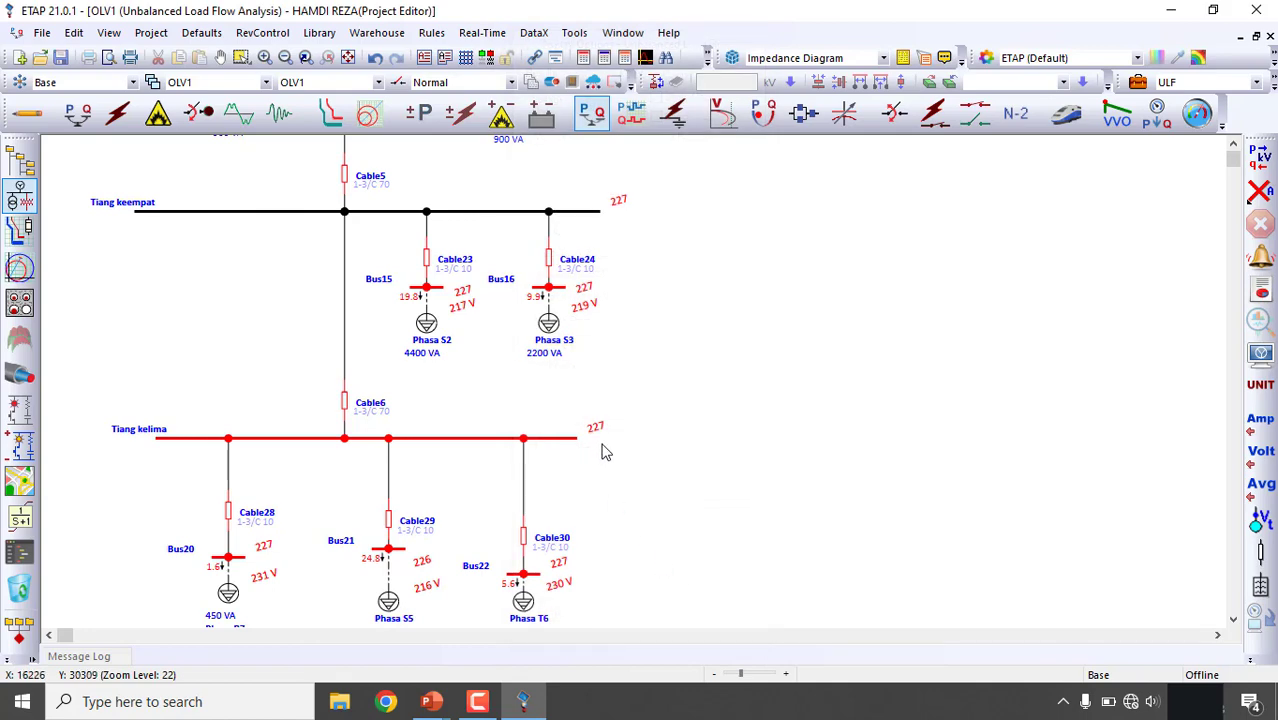
# - Examine the bus and load terminal voltages at each pole from Tiang pertama to Tiang kelima
pyautogui.scroll(10, 603, 452)
pyautogui.scroll(6, 582, 392)
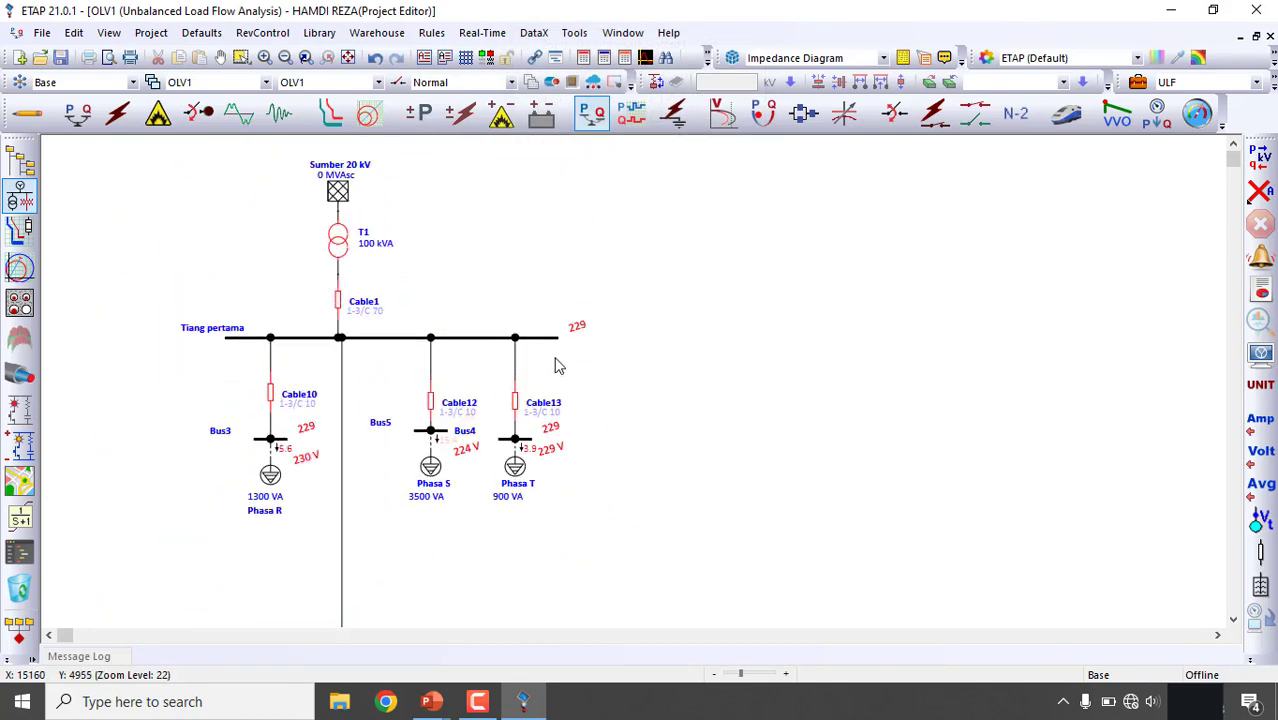
pyautogui.scroll(-5, 560, 365)
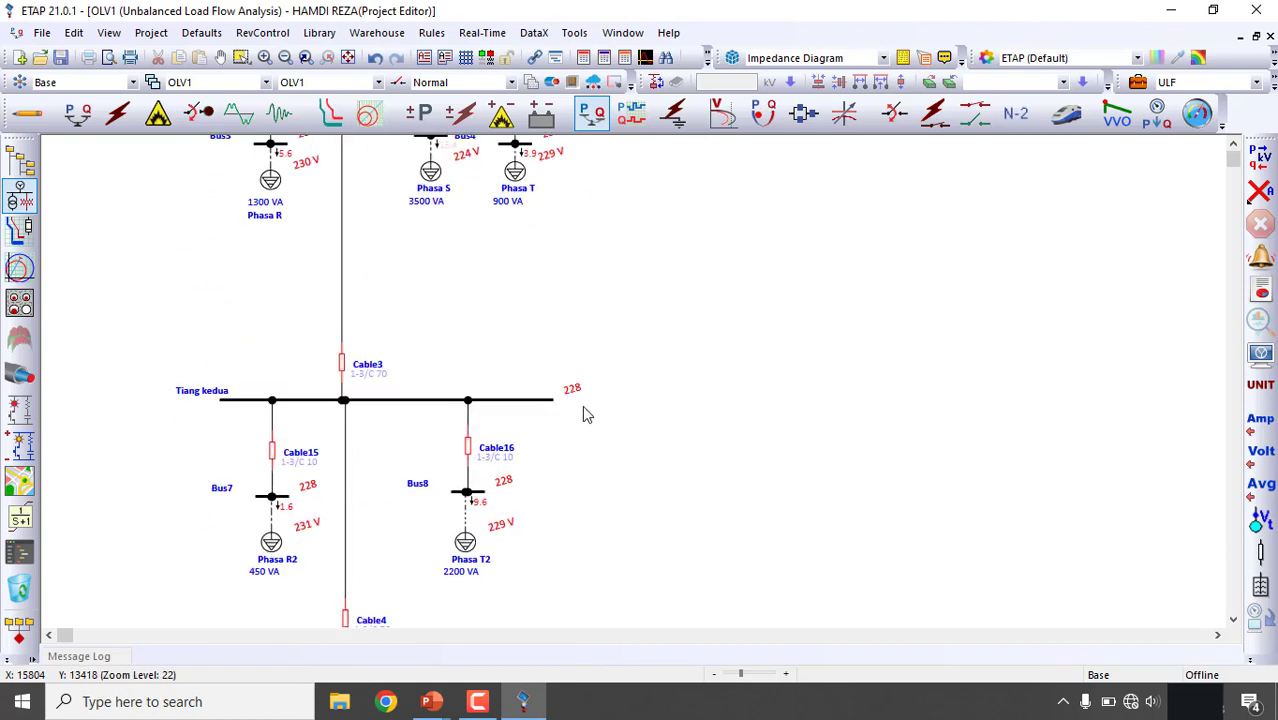
pyautogui.scroll(-5, 567, 421)
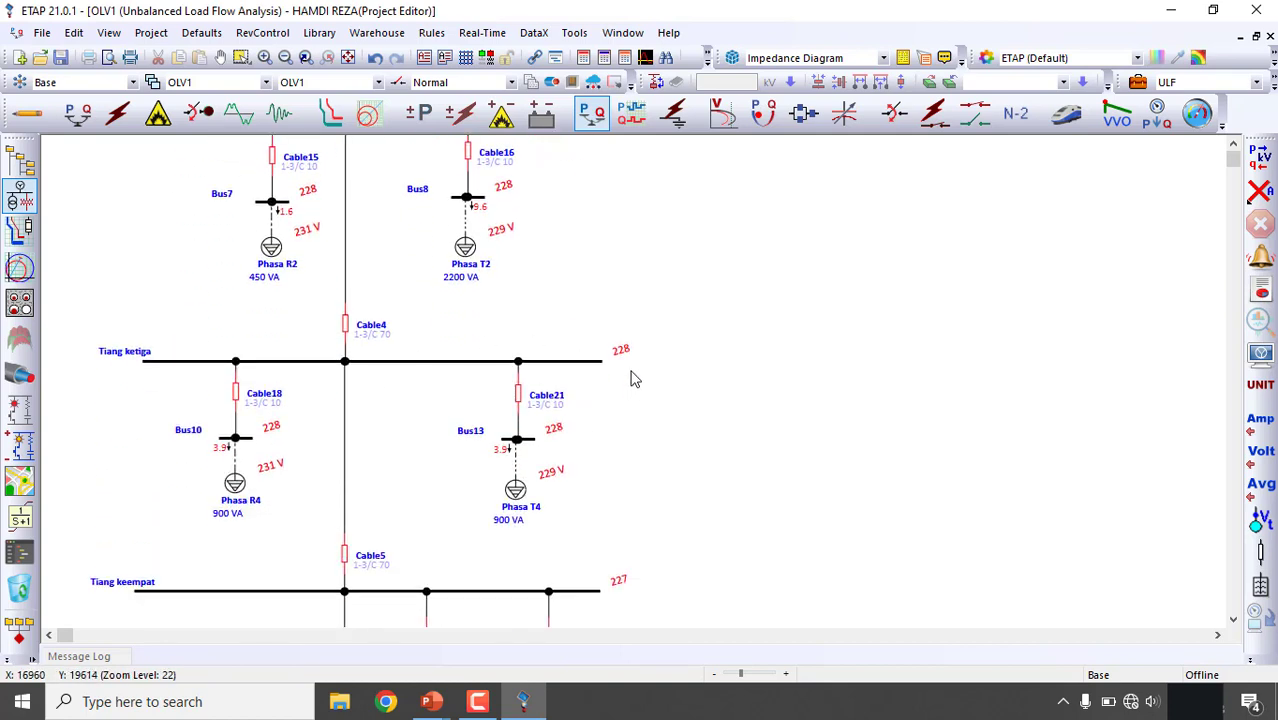
pyautogui.scroll(-3, 617, 418)
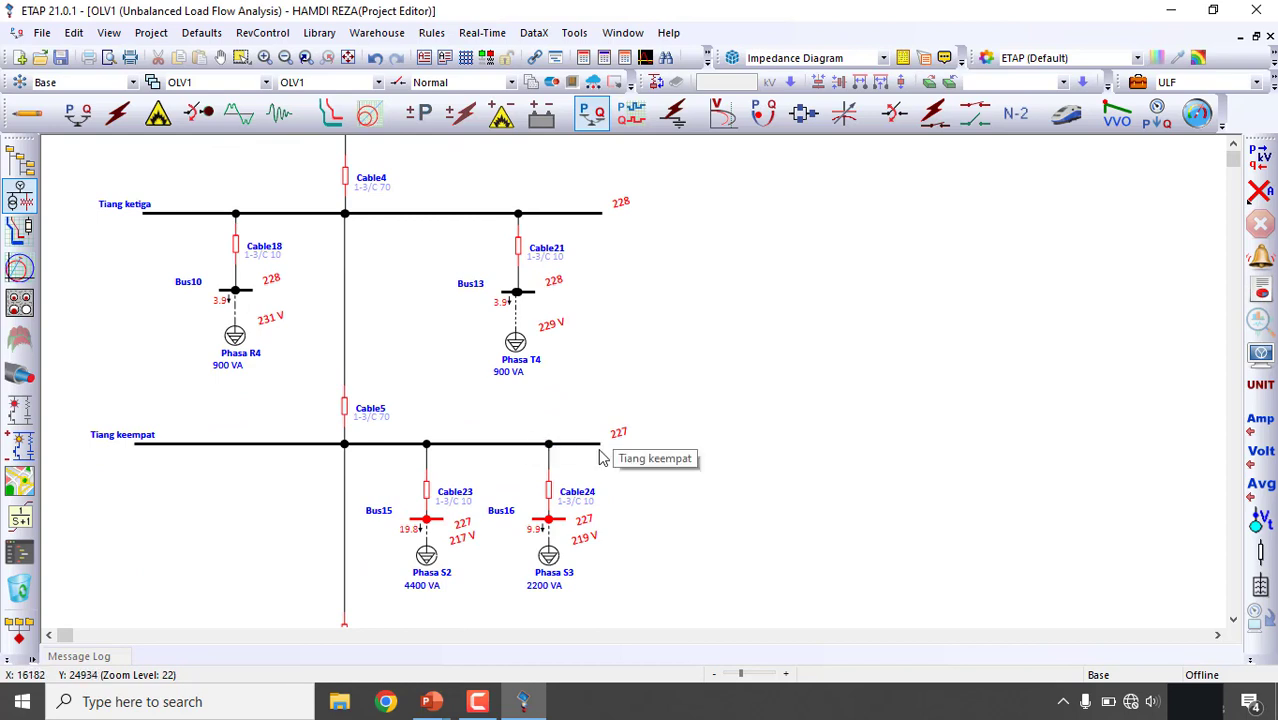
pyautogui.scroll(-4, 604, 457)
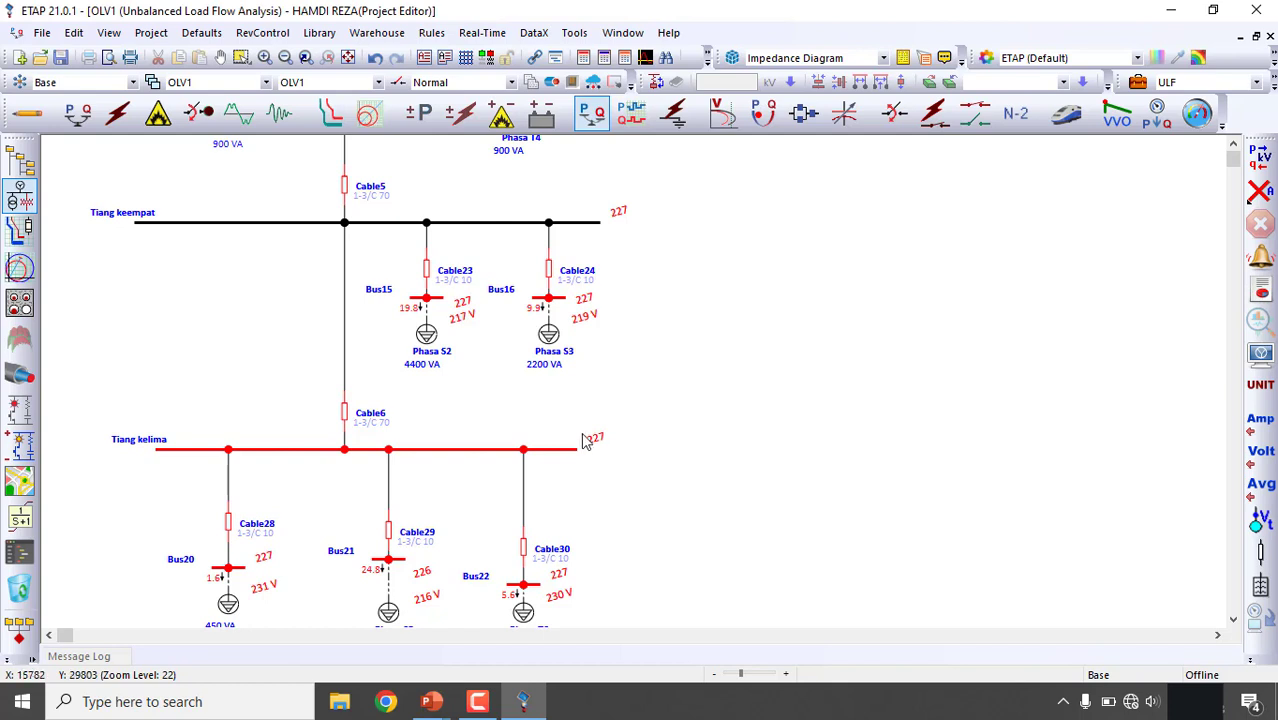
pyautogui.scroll(5, 600, 458)
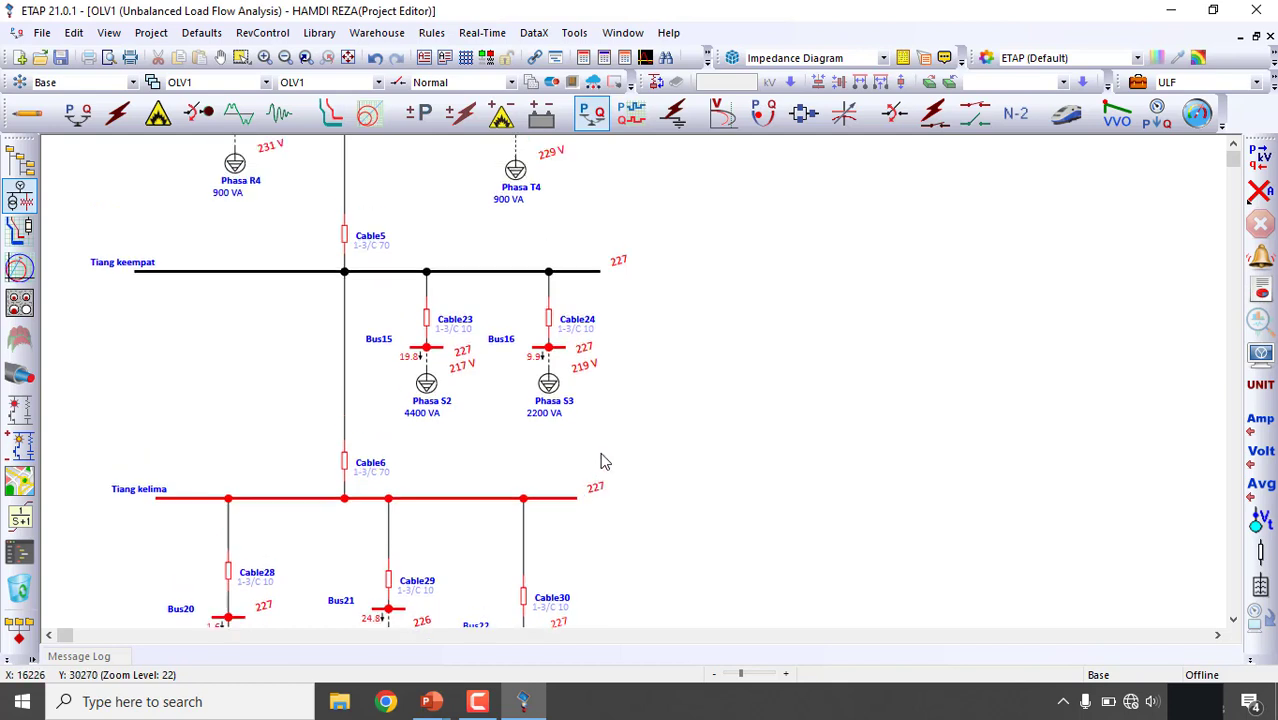
pyautogui.scroll(3, 604, 463)
pyautogui.scroll(-2, 605, 458)
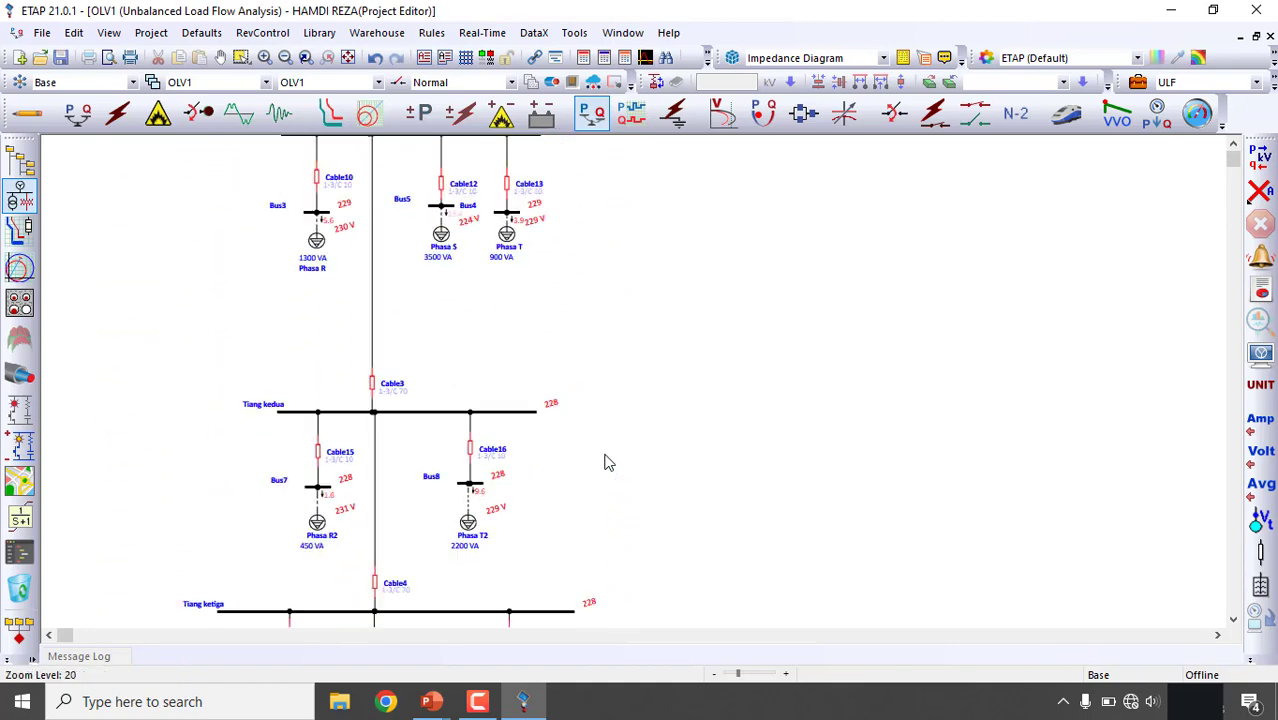
pyautogui.scroll(3, 605, 458)
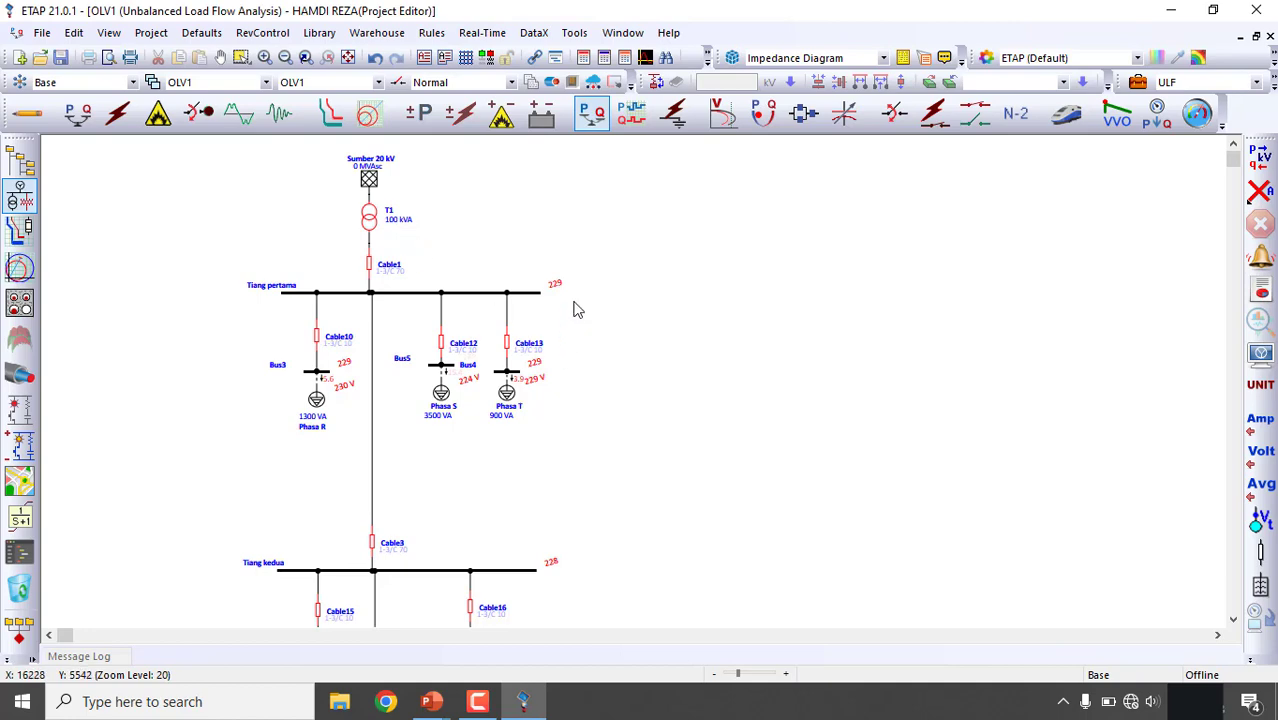
# - Display the bus voltages as line-to-line (L-L) values and return them to line-to-neutral (L-N)
pyautogui.click(1259, 355)
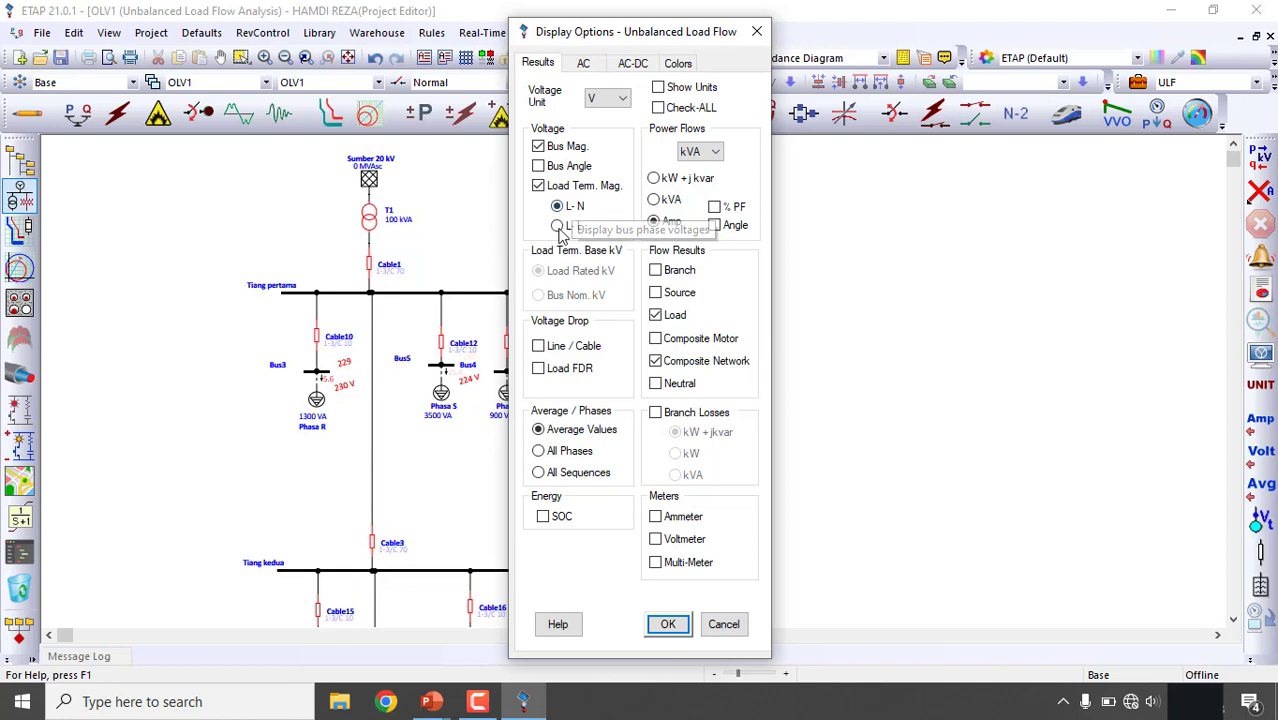
pyautogui.click(558, 226)
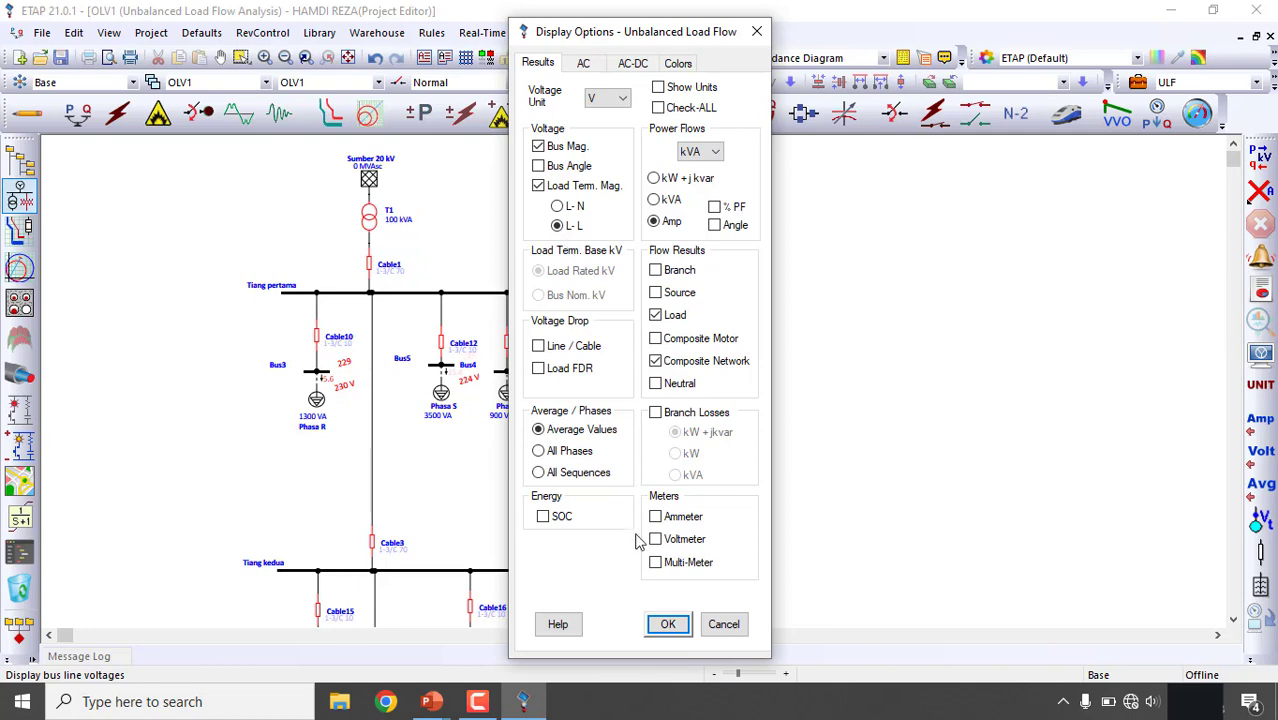
pyautogui.click(667, 625)
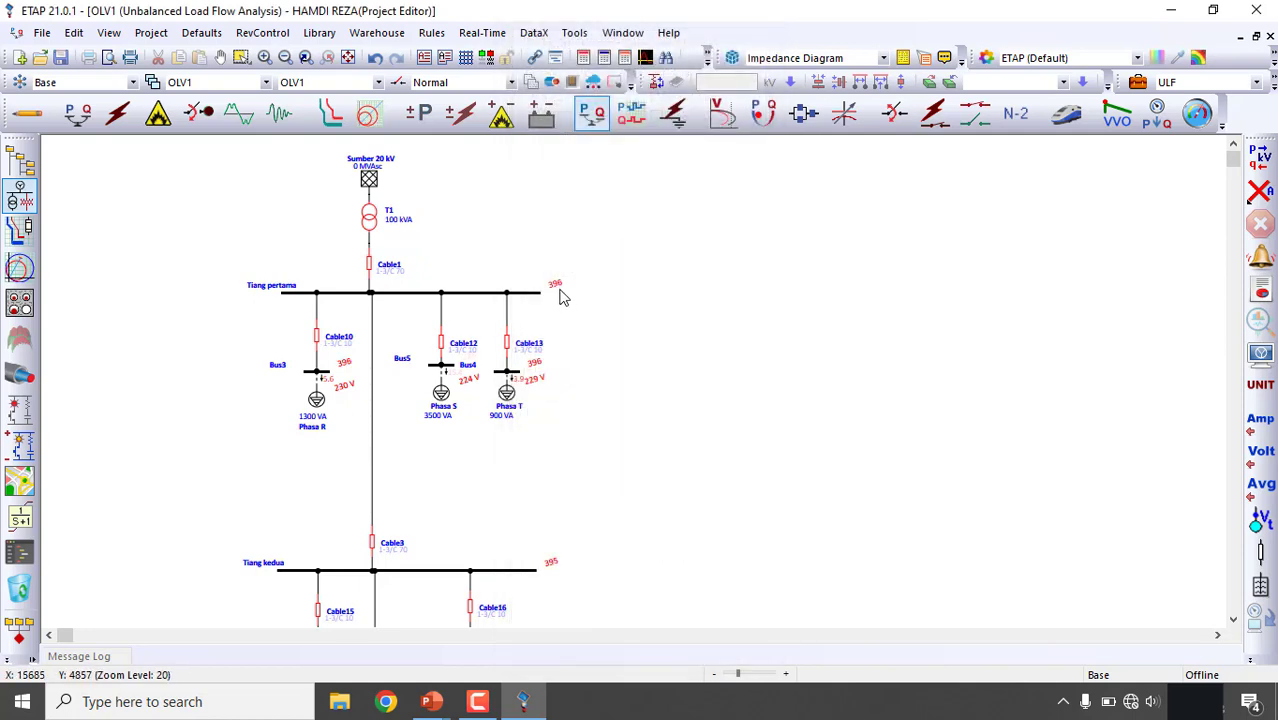
pyautogui.click(1260, 352)
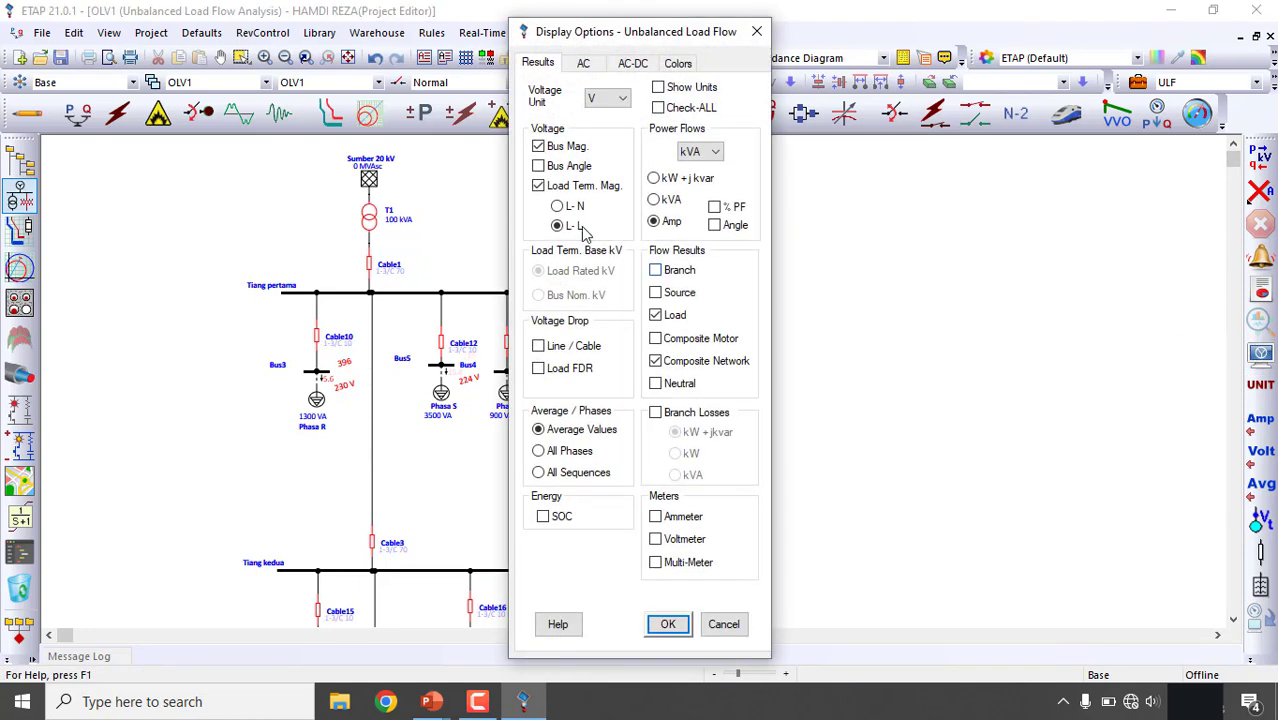
pyautogui.click(573, 207)
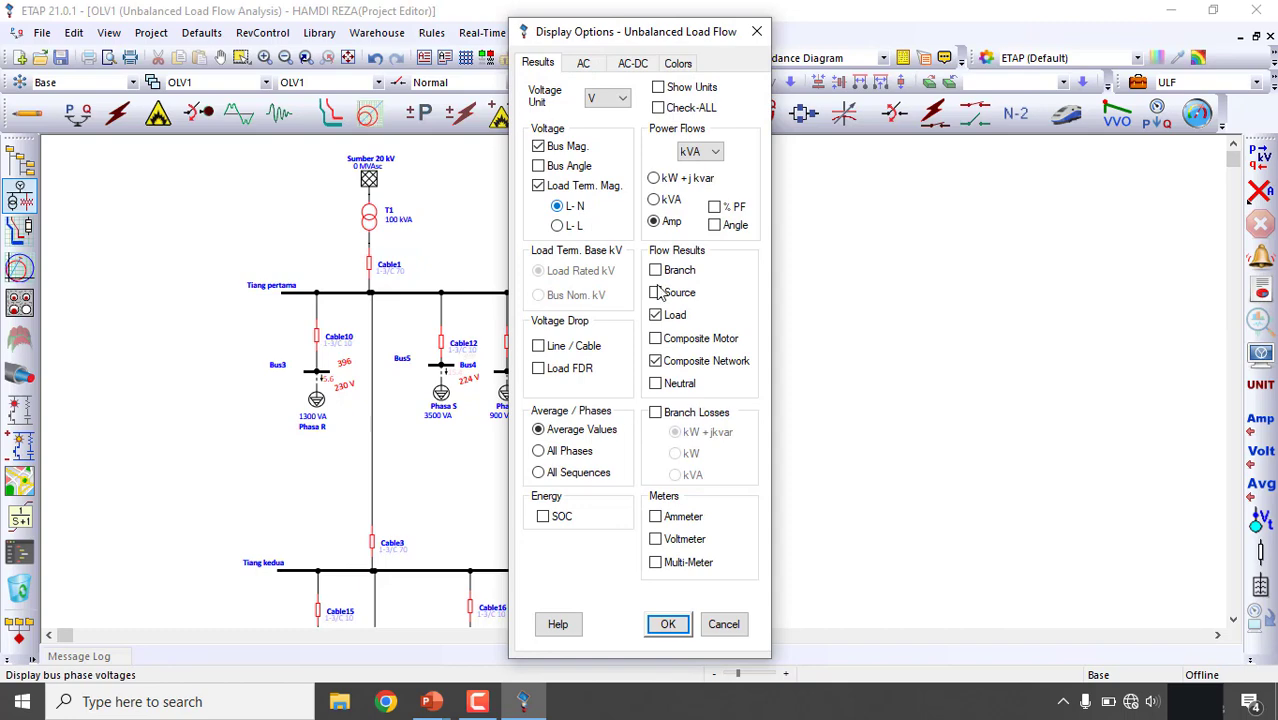
pyautogui.click(667, 625)
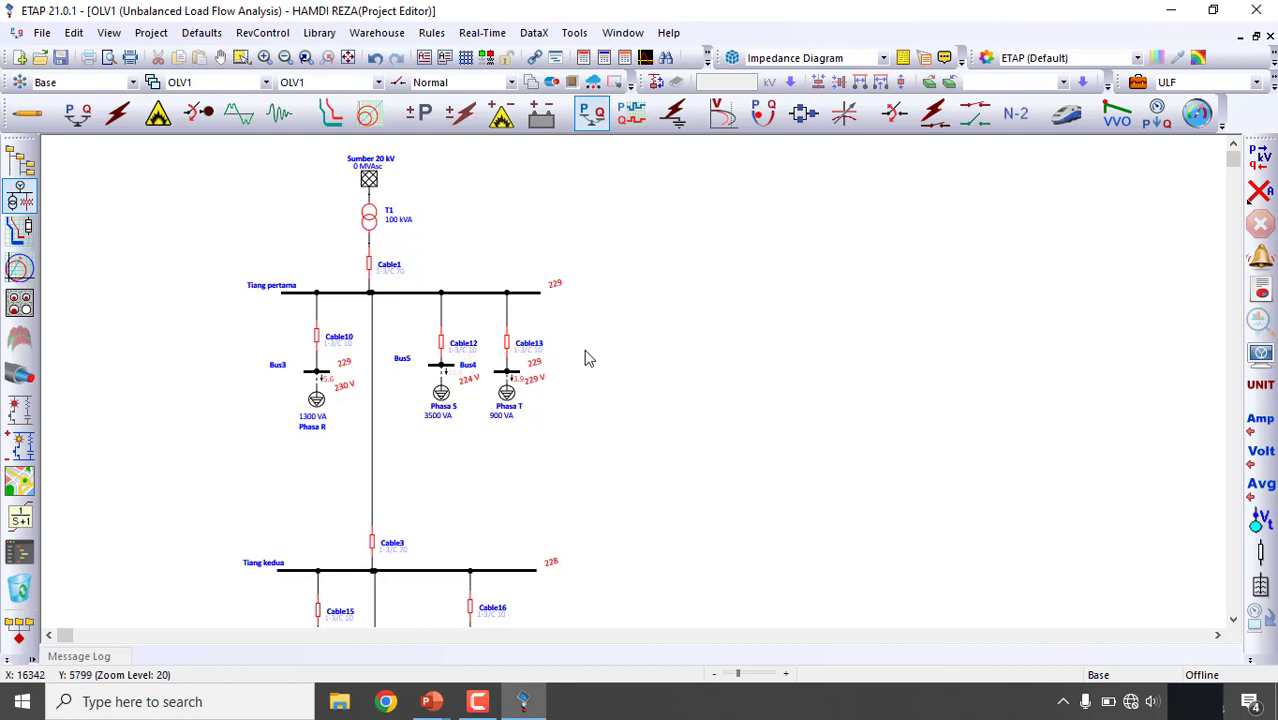
# - Examine the line-to-neutral bus voltages and load terminal voltages from Tiang kedua down to Tiang kelima
pyautogui.scroll(-3, 590, 418)
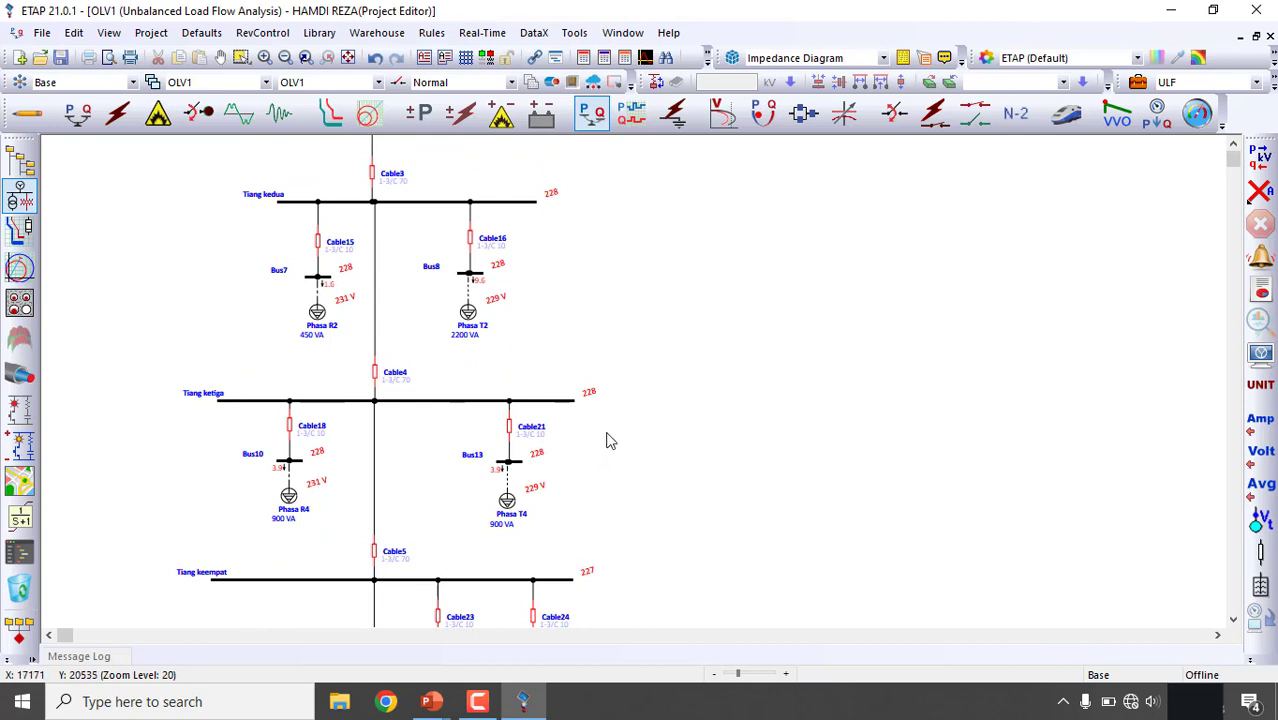
pyautogui.scroll(3, 578, 427)
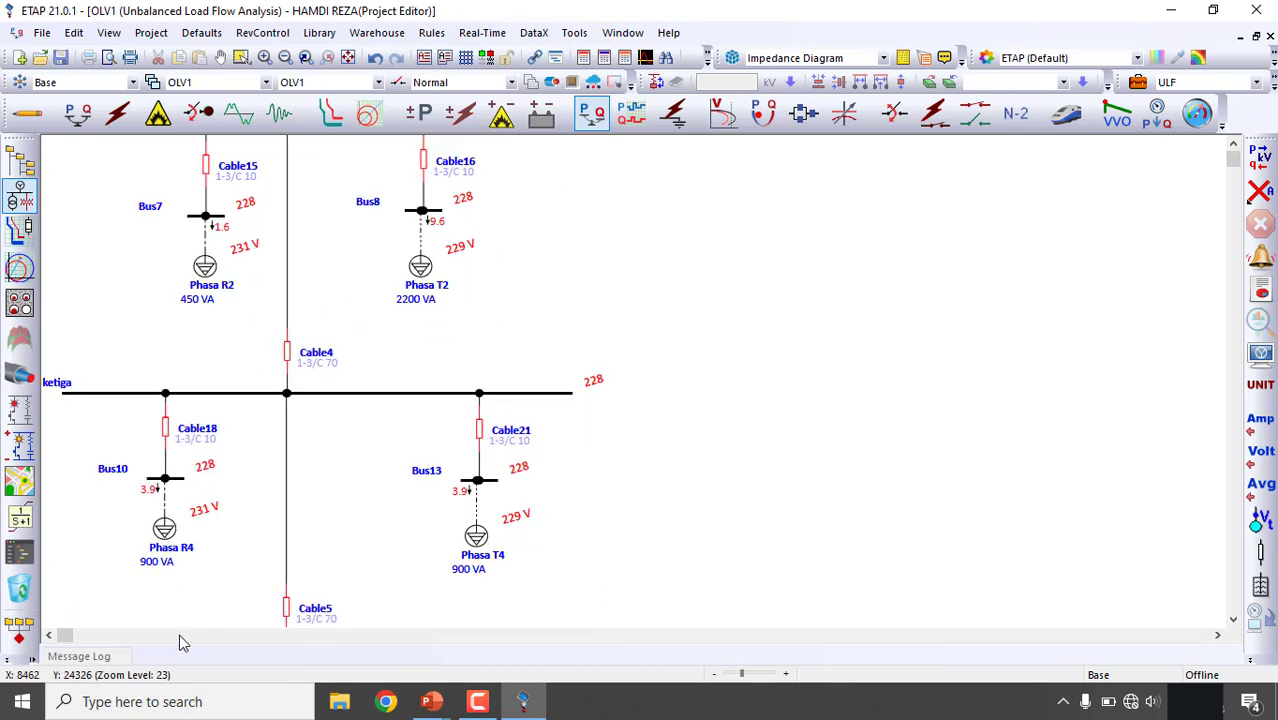
pyautogui.click(48, 637)
pyautogui.click(48, 637)
pyautogui.click(48, 637)
pyautogui.click(48, 637)
pyautogui.scroll(-1, 430, 517)
pyautogui.scroll(-3, 432, 522)
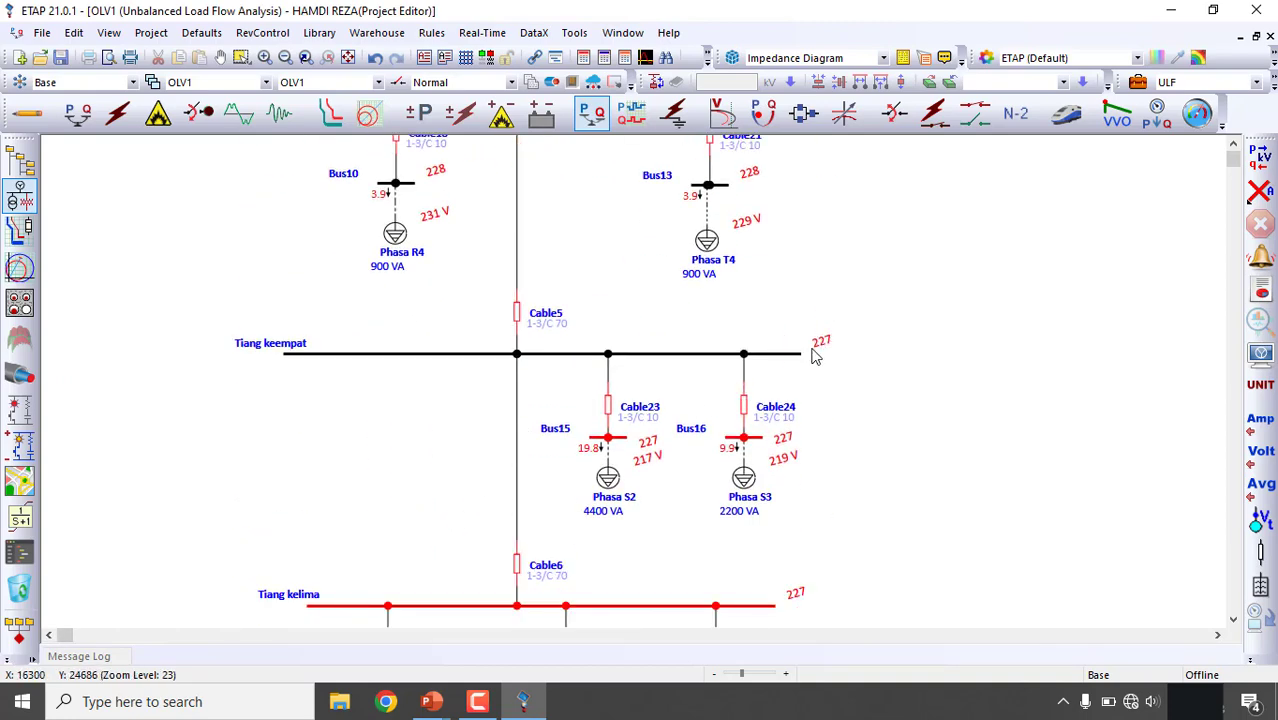
pyautogui.scroll(-3, 792, 442)
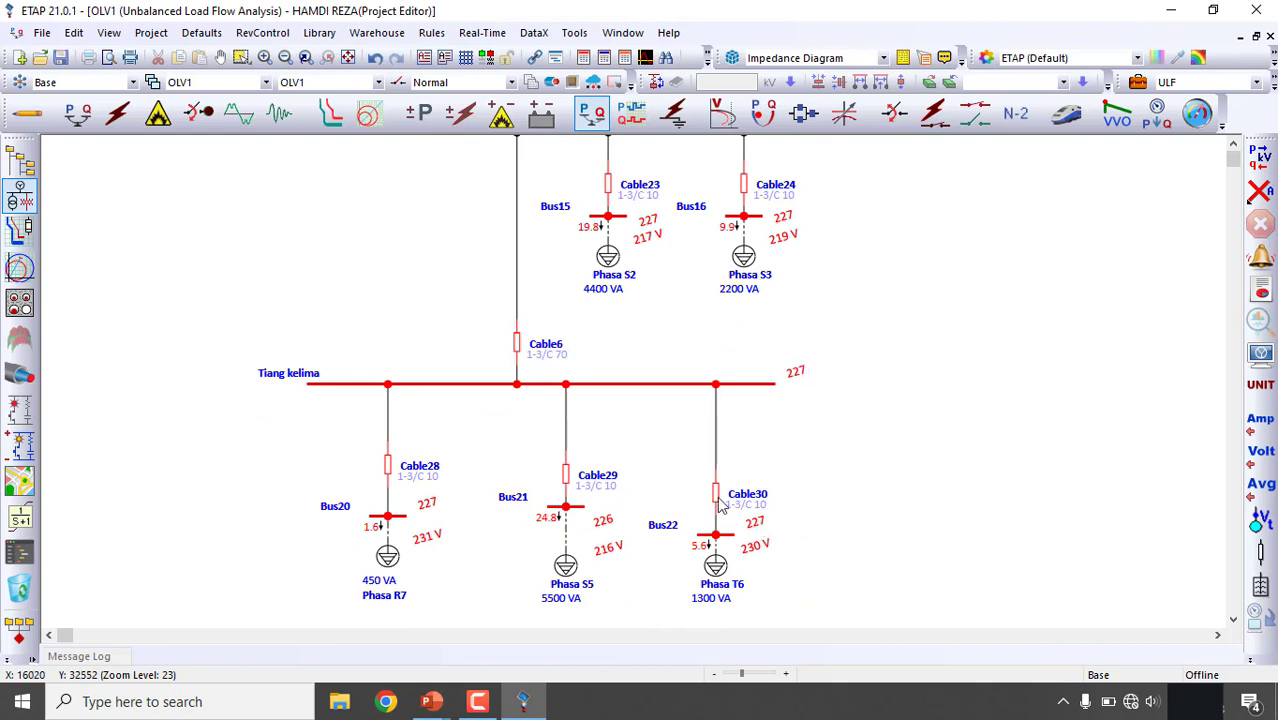
# - Hide the Bus Mag. results, keeping the Load Term. Mag. voltages displayed as L-N
pyautogui.click(1261, 354)
pyautogui.click(570, 147)
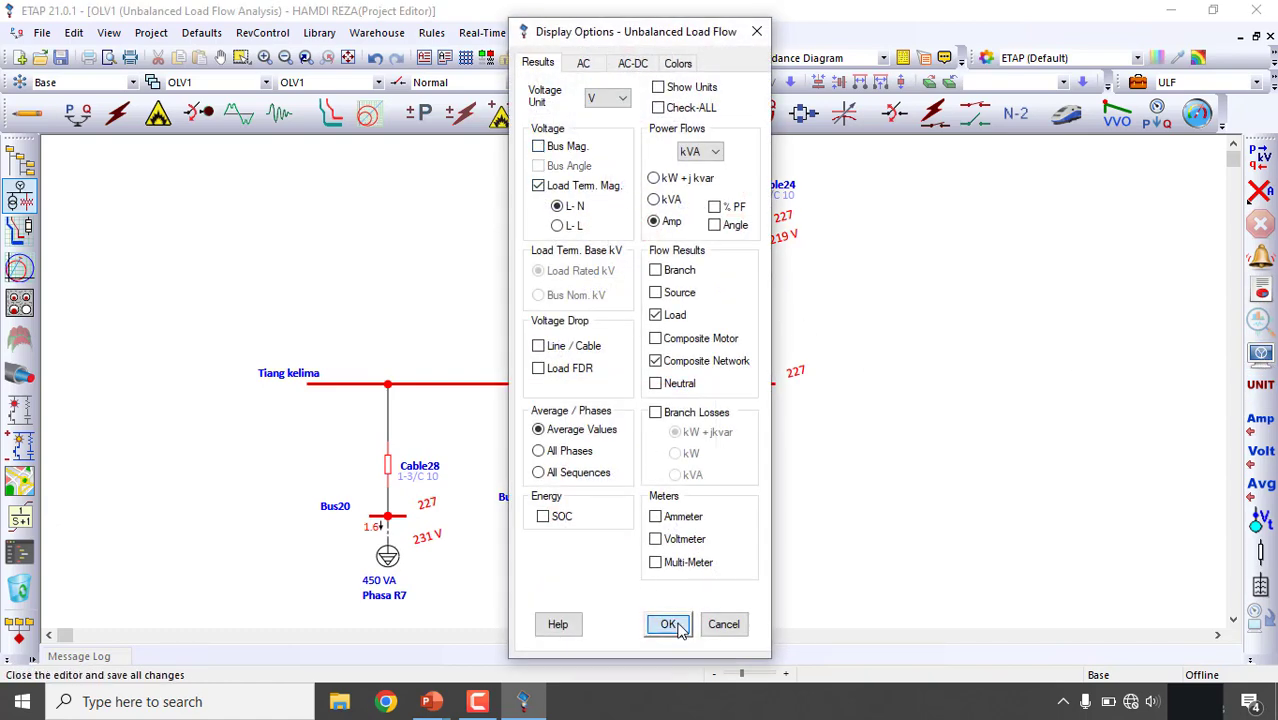
pyautogui.click(670, 623)
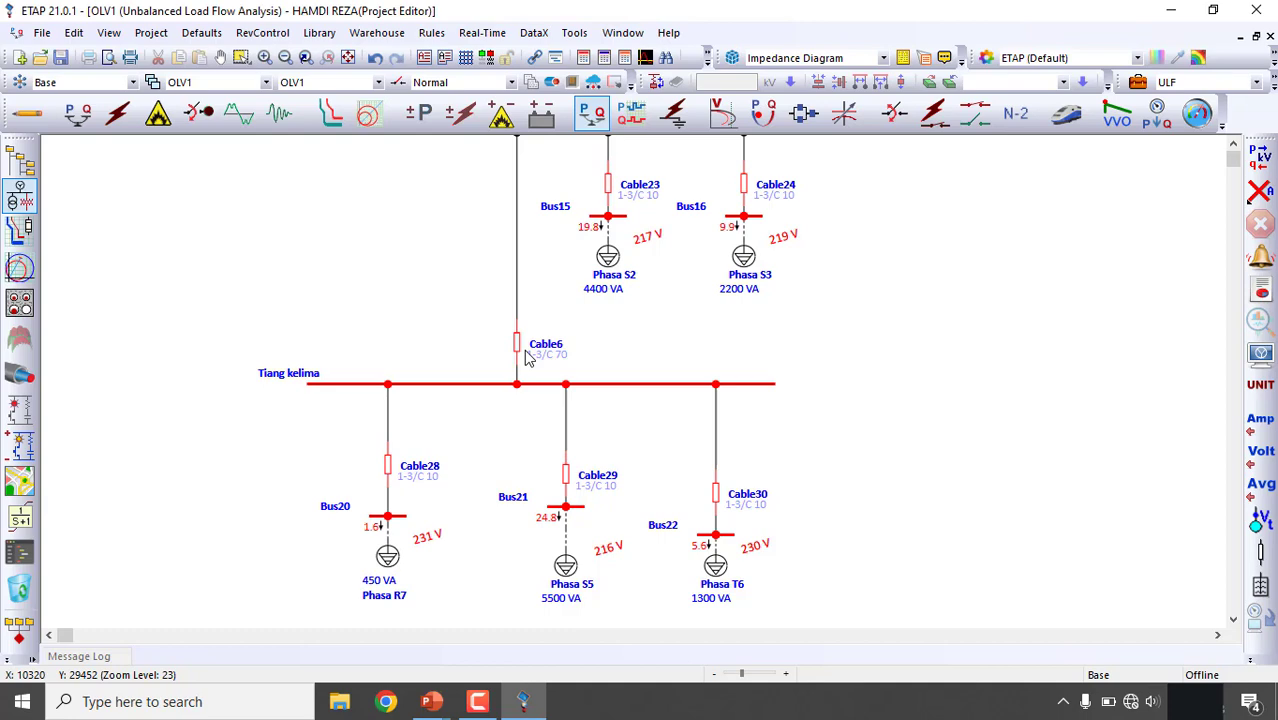
# - Examine the load terminal voltages and currents along the whole network, up to Tiang pertama and back down to Tiang kelima
pyautogui.scroll(5, 596, 371)
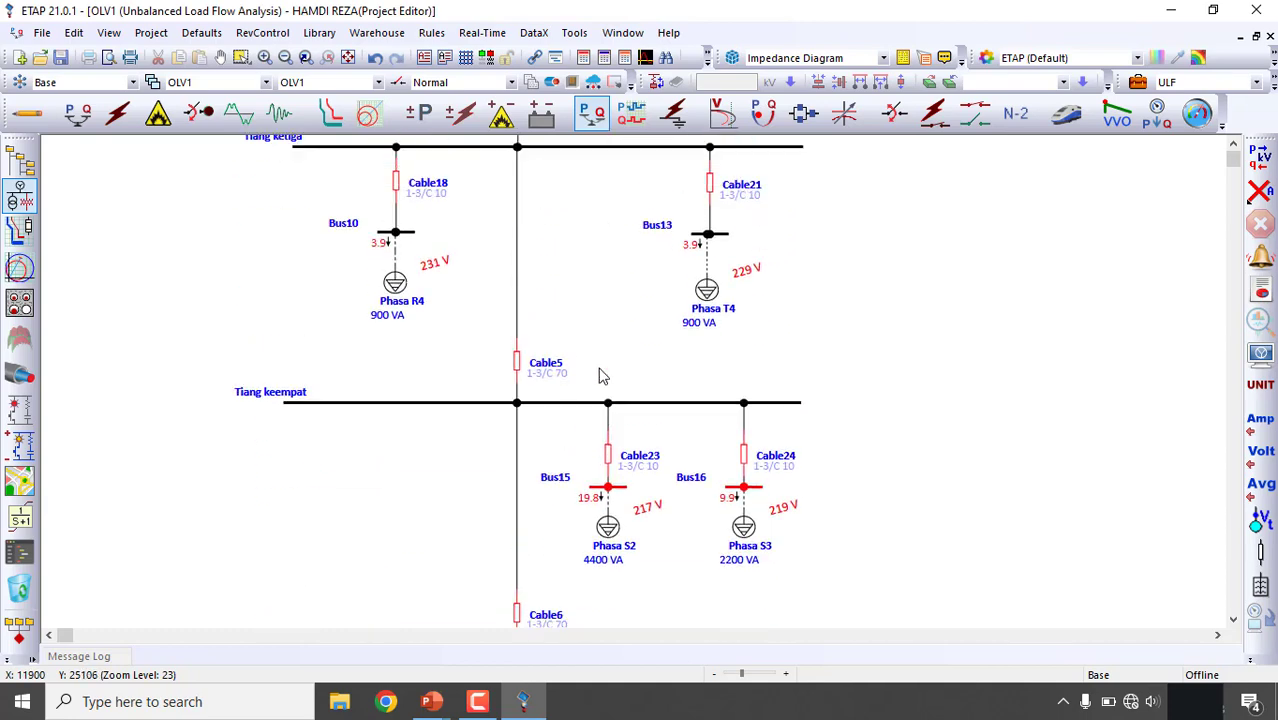
pyautogui.scroll(3, 601, 404)
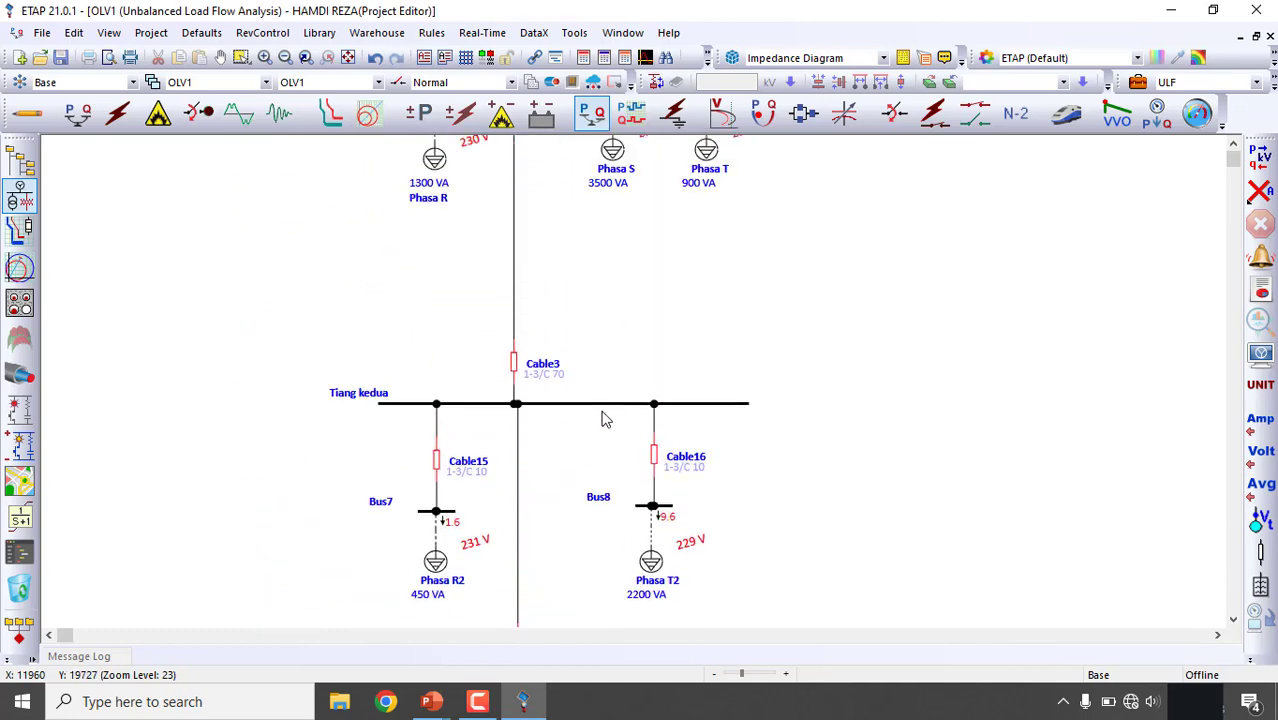
pyautogui.scroll(4, 580, 403)
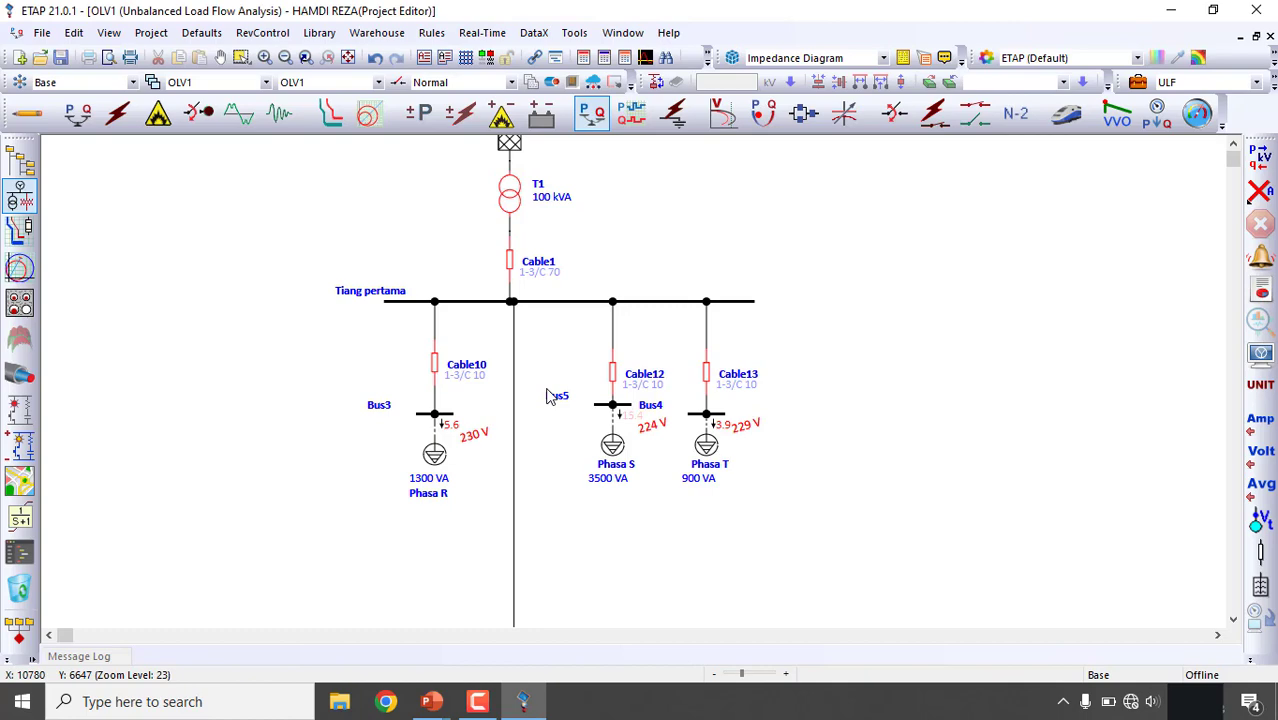
pyautogui.scroll(-10, 550, 410)
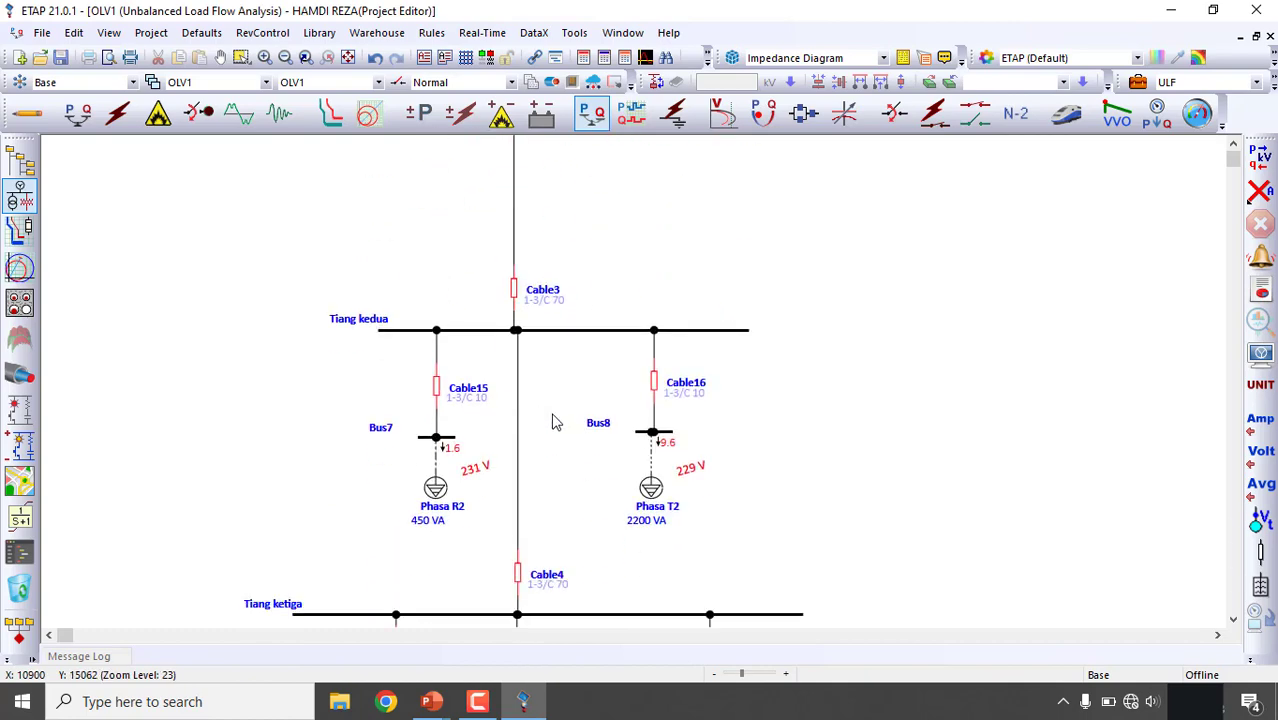
pyautogui.scroll(-11, 556, 422)
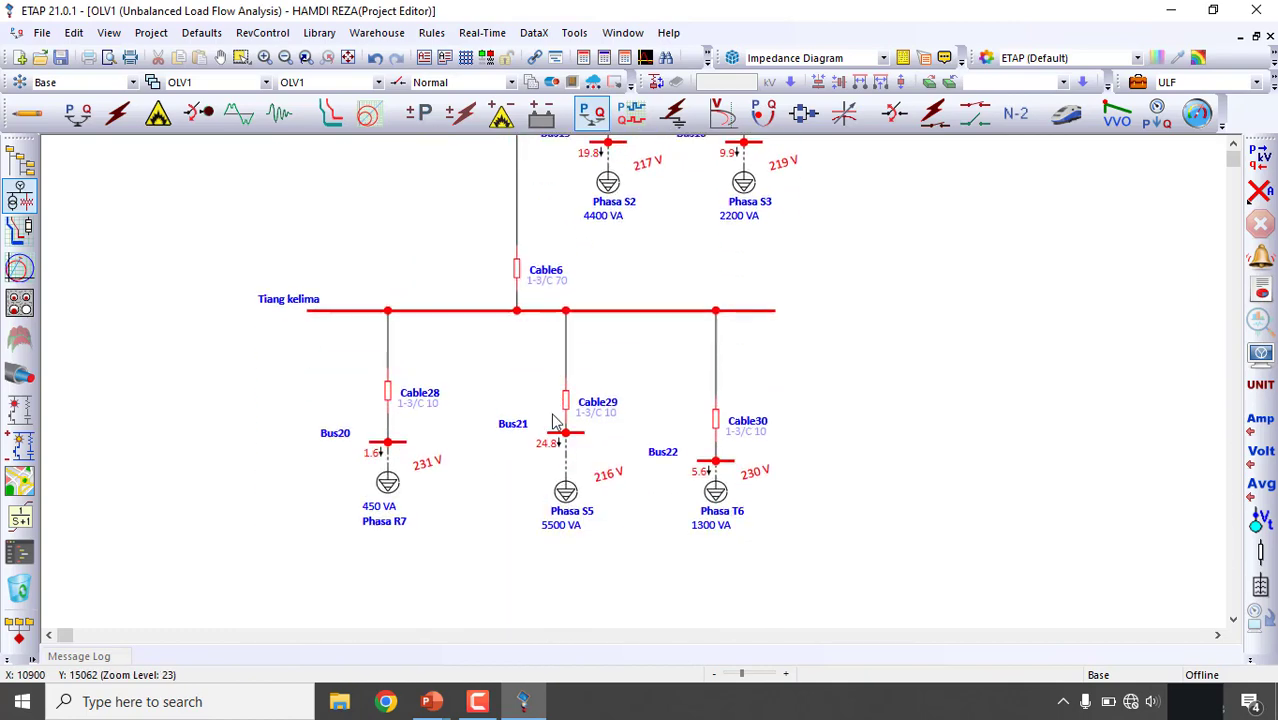
pyautogui.scroll(2, 556, 422)
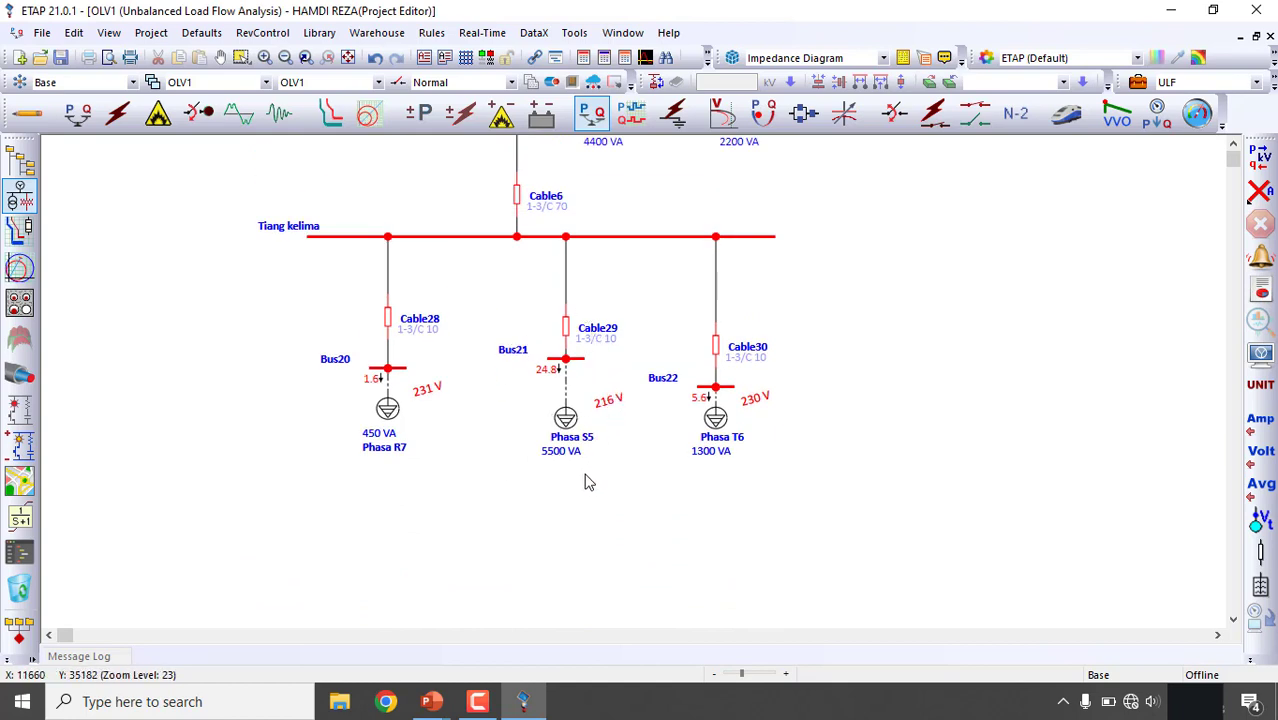
pyautogui.scroll(1, 588, 481)
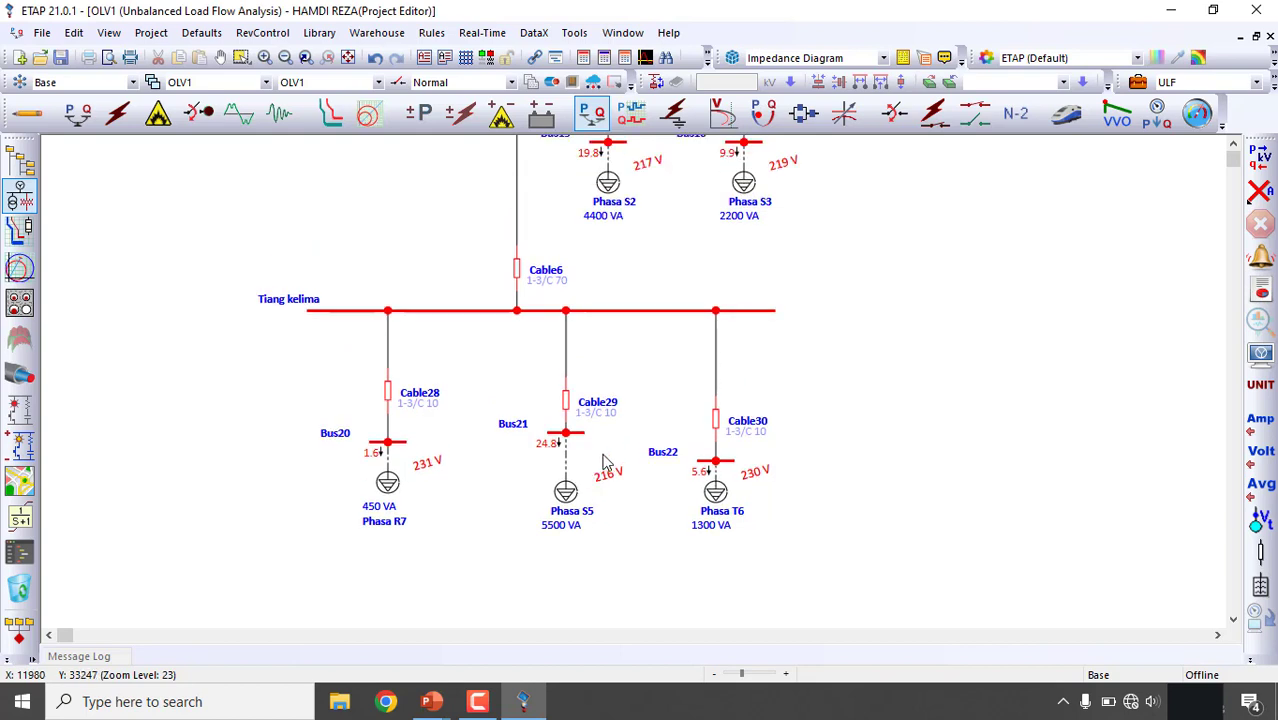
pyautogui.scroll(-1, 604, 463)
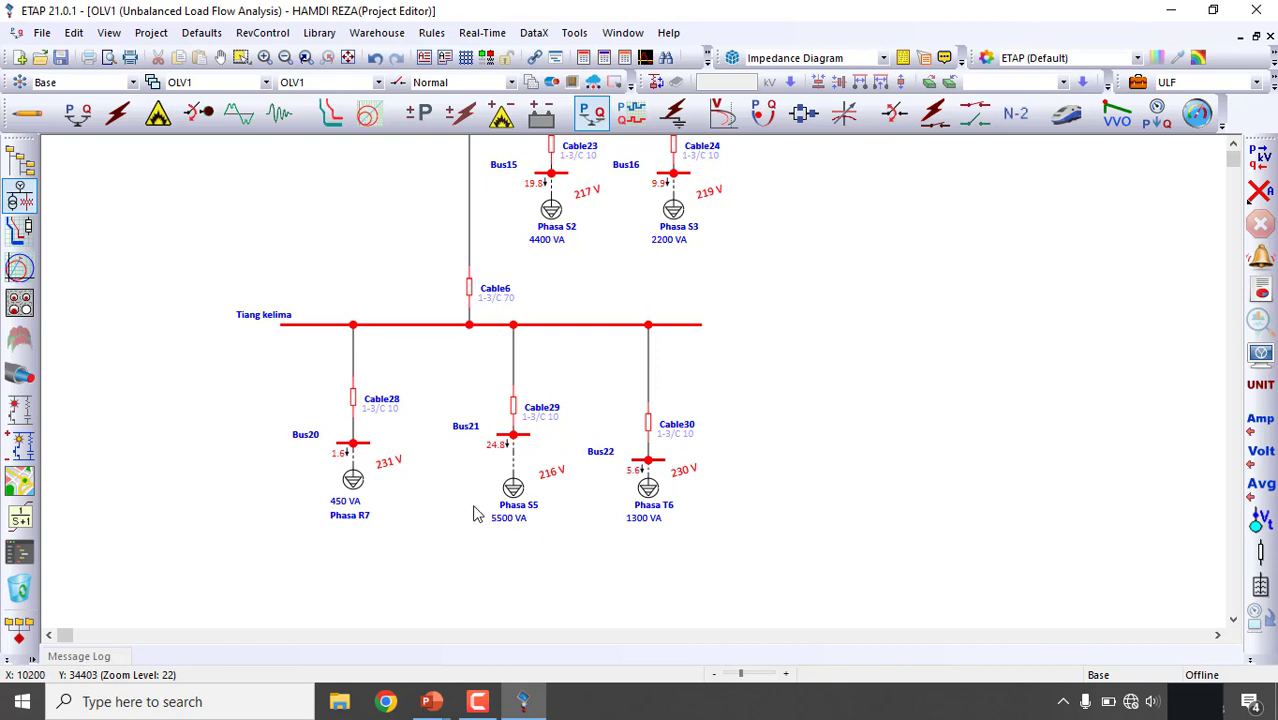
# - Review the load voltages from Tiang keempat up to Tiang pertama, and compare them with the phase loads on the PowerPoint network slide
pyautogui.scroll(5, 528, 485)
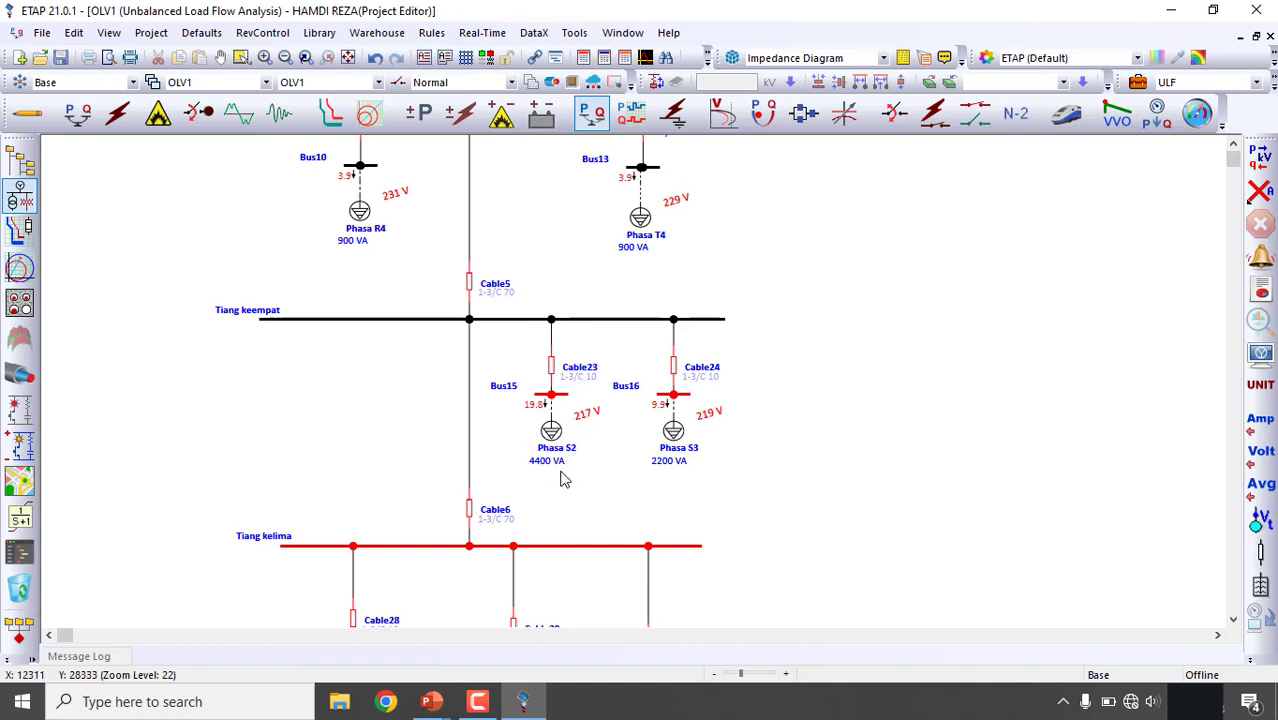
pyautogui.scroll(3, 590, 400)
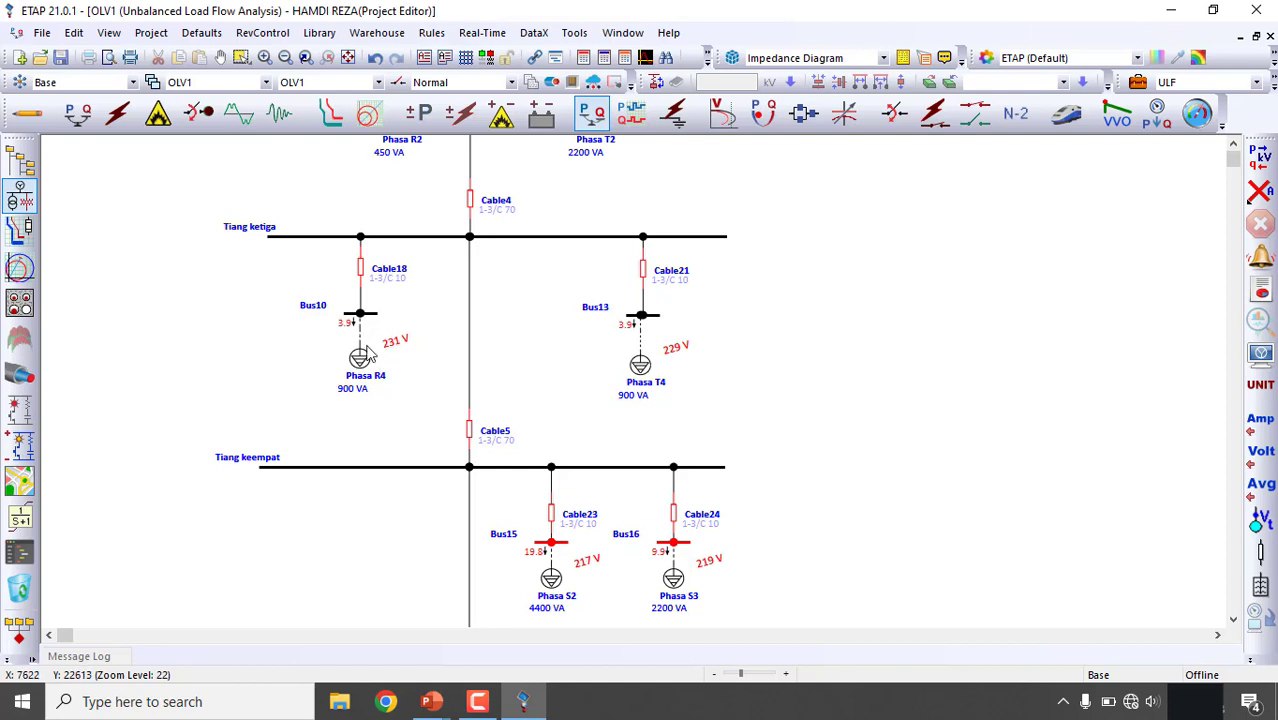
pyautogui.scroll(3, 640, 383)
pyautogui.scroll(1, 645, 400)
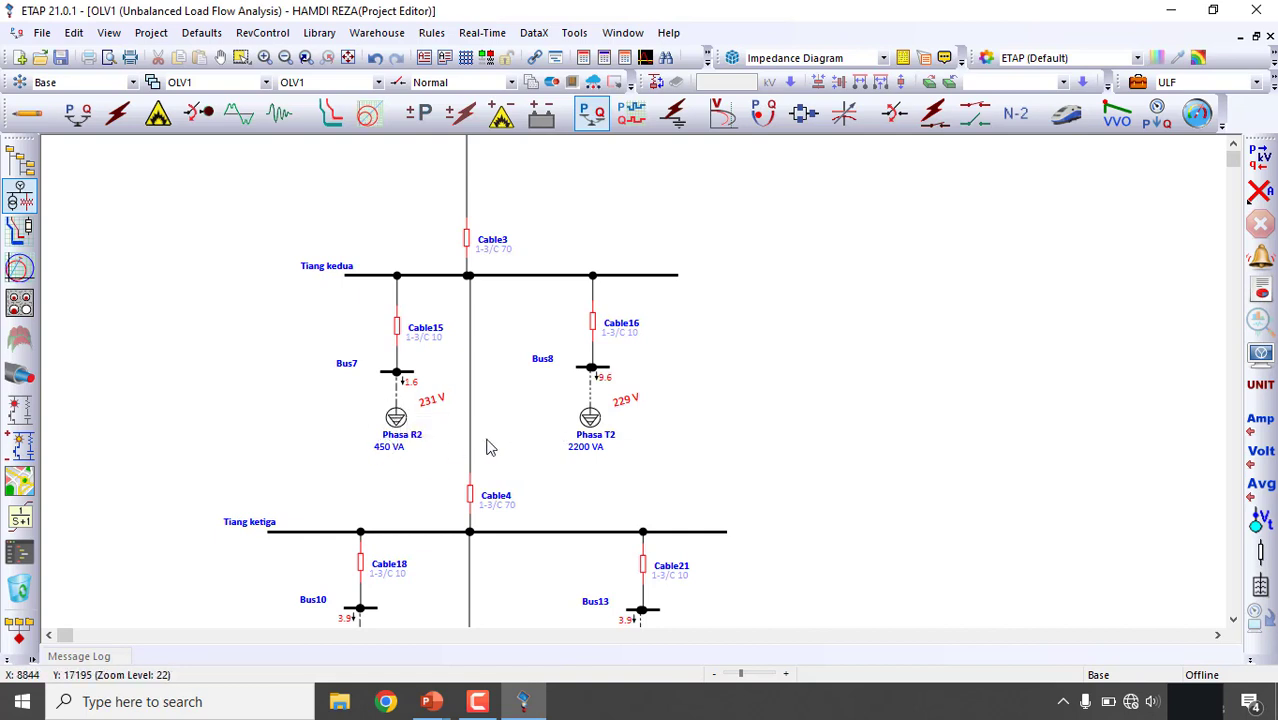
pyautogui.scroll(3, 575, 440)
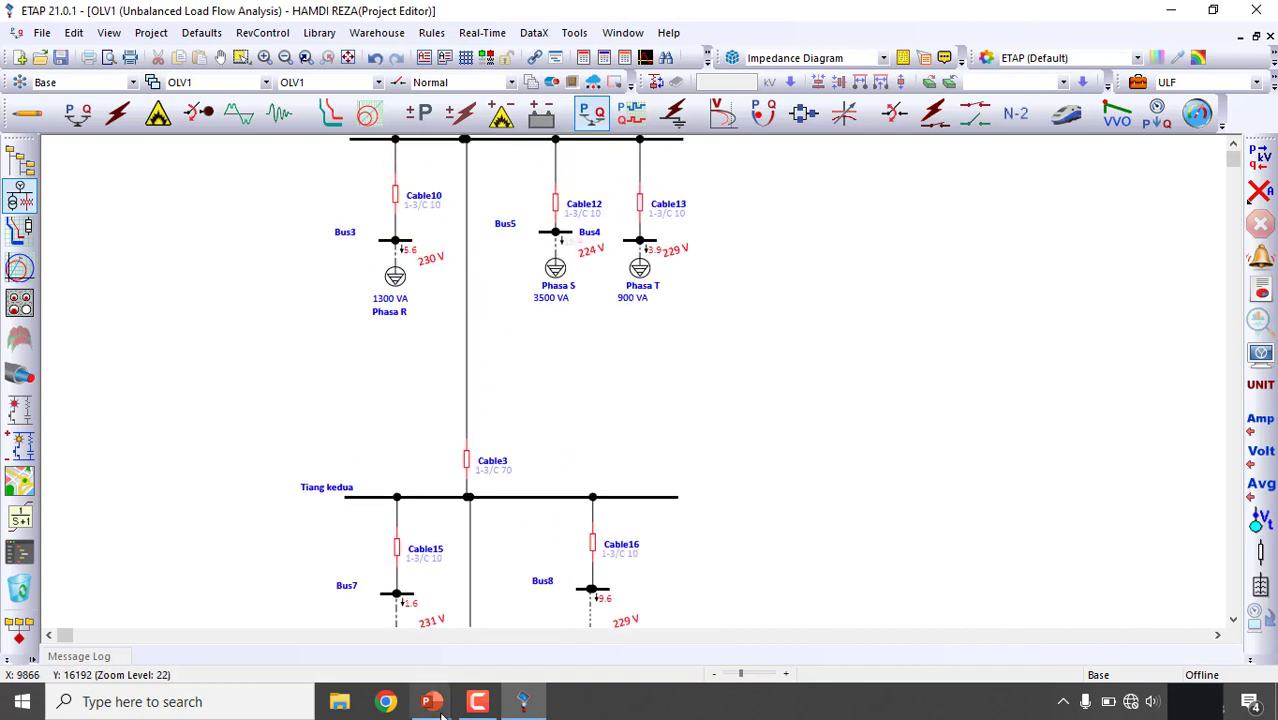
pyautogui.moveTo(440, 708)
pyautogui.click(521, 630)
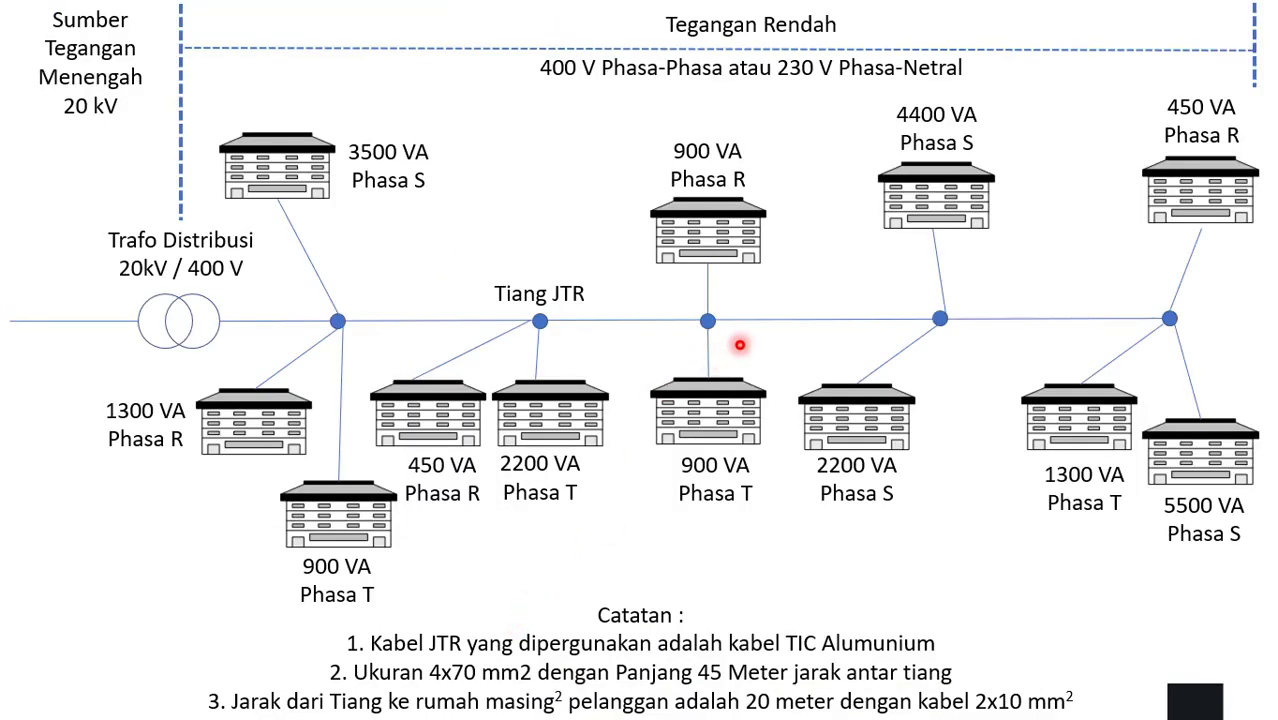
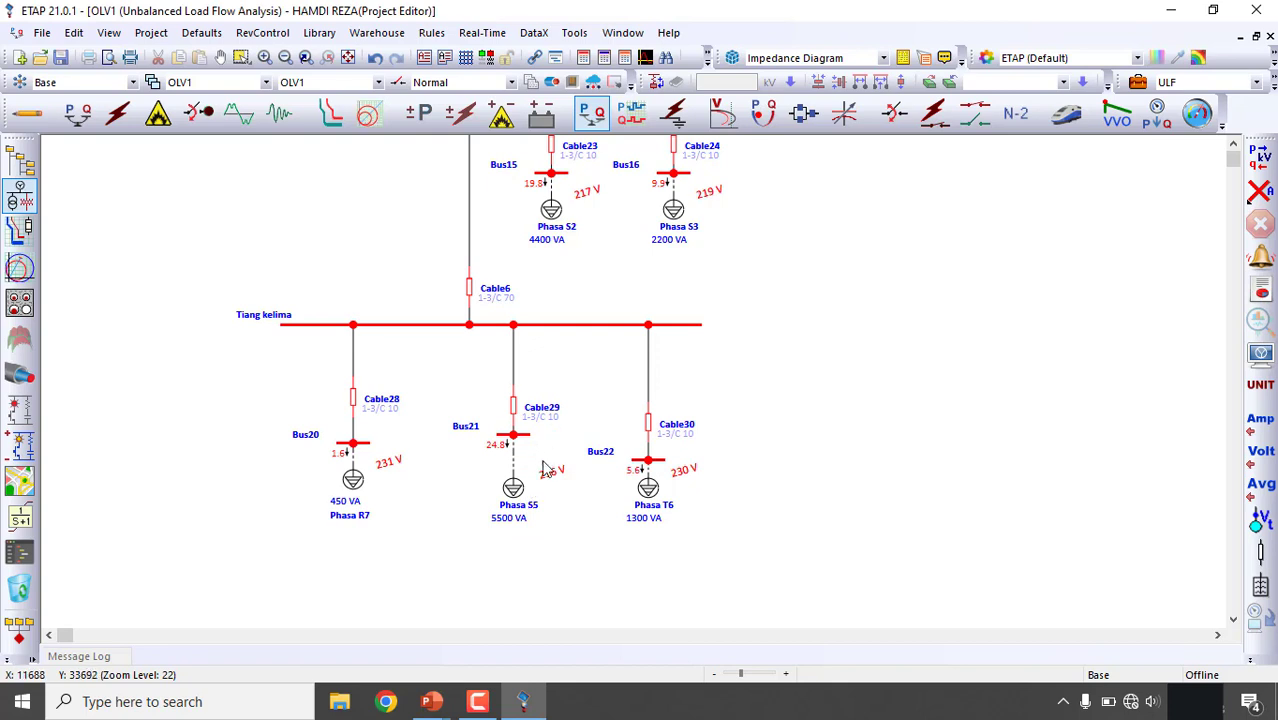
# - Open the Losses summary report of the unbalanced load flow in the report viewer
pyautogui.scroll(2, 560, 452)
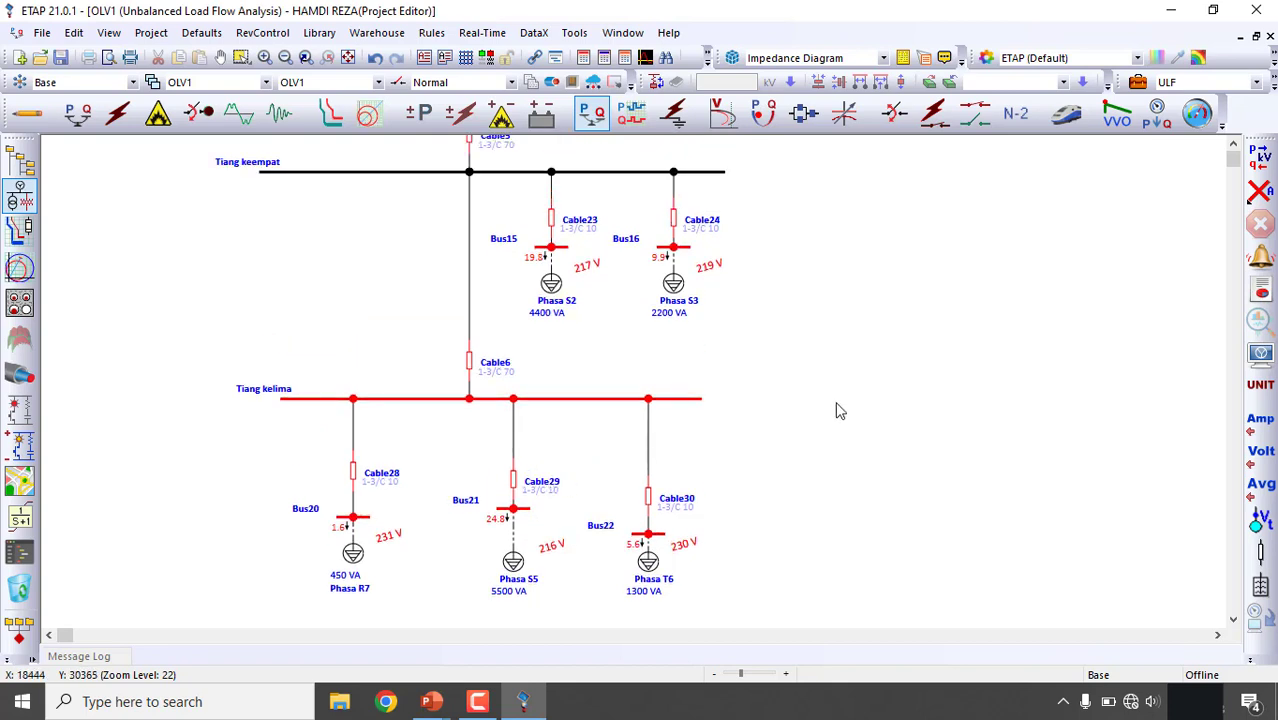
pyautogui.click(1265, 290)
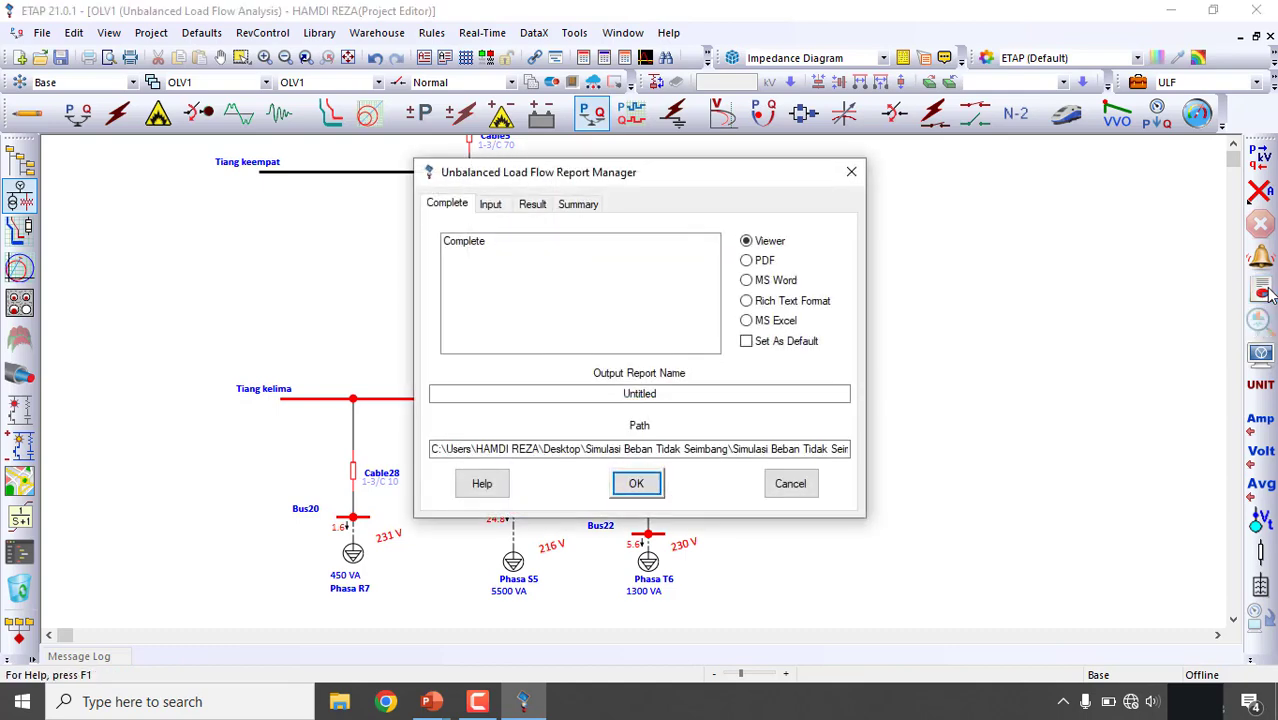
pyautogui.click(588, 206)
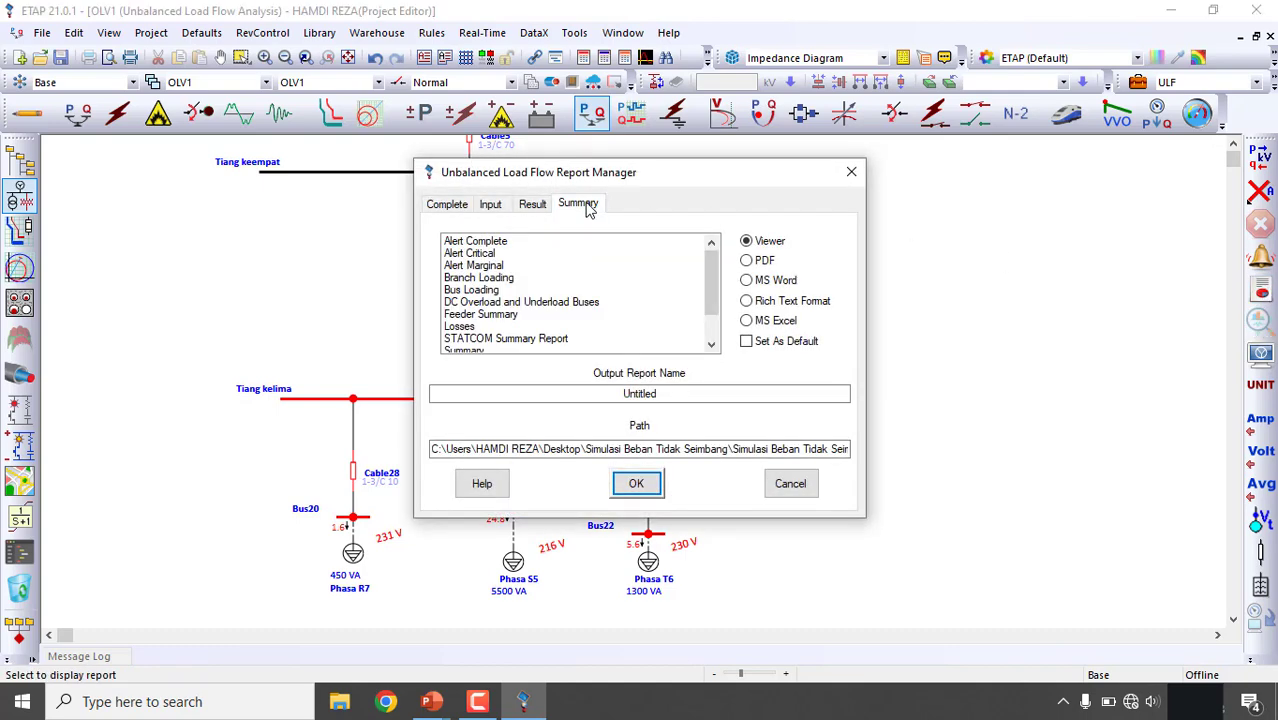
pyautogui.click(467, 328)
pyautogui.click(634, 483)
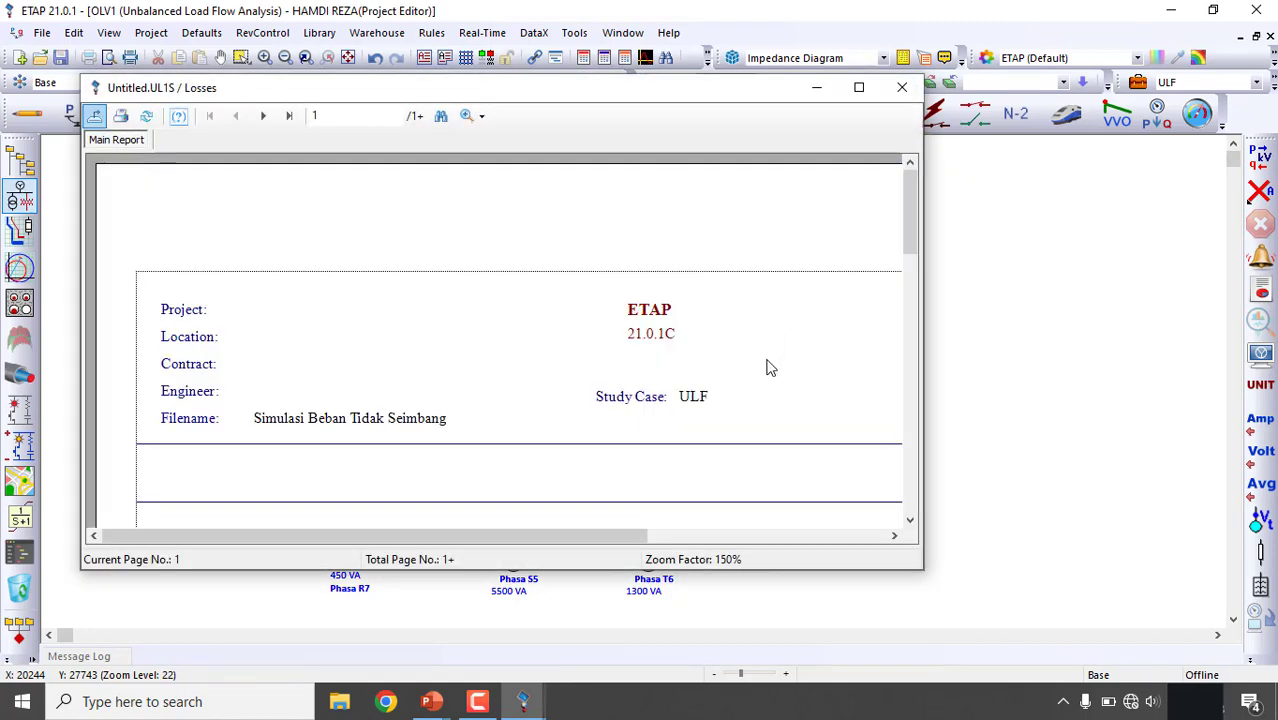
# - Examine the branch losses and voltage drops through the last page of the maximized Losses report, and close the report
pyautogui.scroll(-10, 767, 375)
pyautogui.scroll(-5, 767, 381)
pyautogui.scroll(10, 767, 381)
pyautogui.click(858, 87)
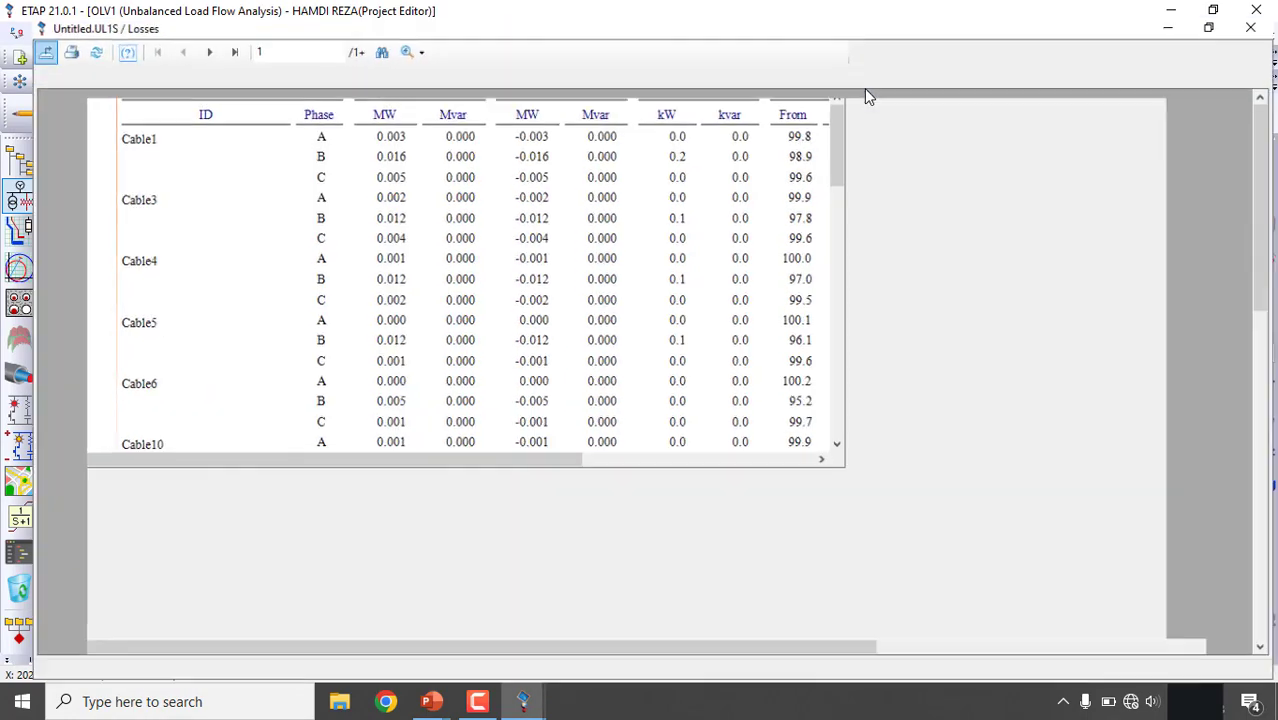
pyautogui.scroll(5, 477, 143)
pyautogui.click(207, 36)
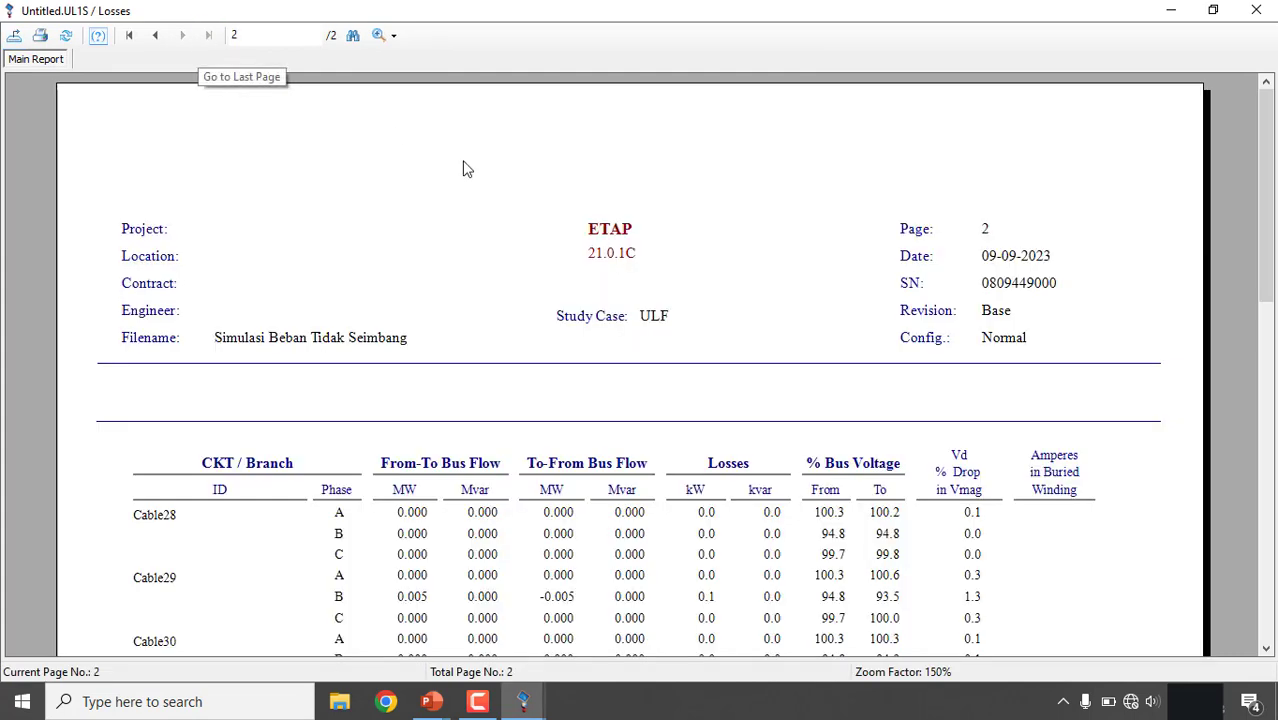
pyautogui.scroll(-6, 830, 398)
pyautogui.scroll(2, 836, 397)
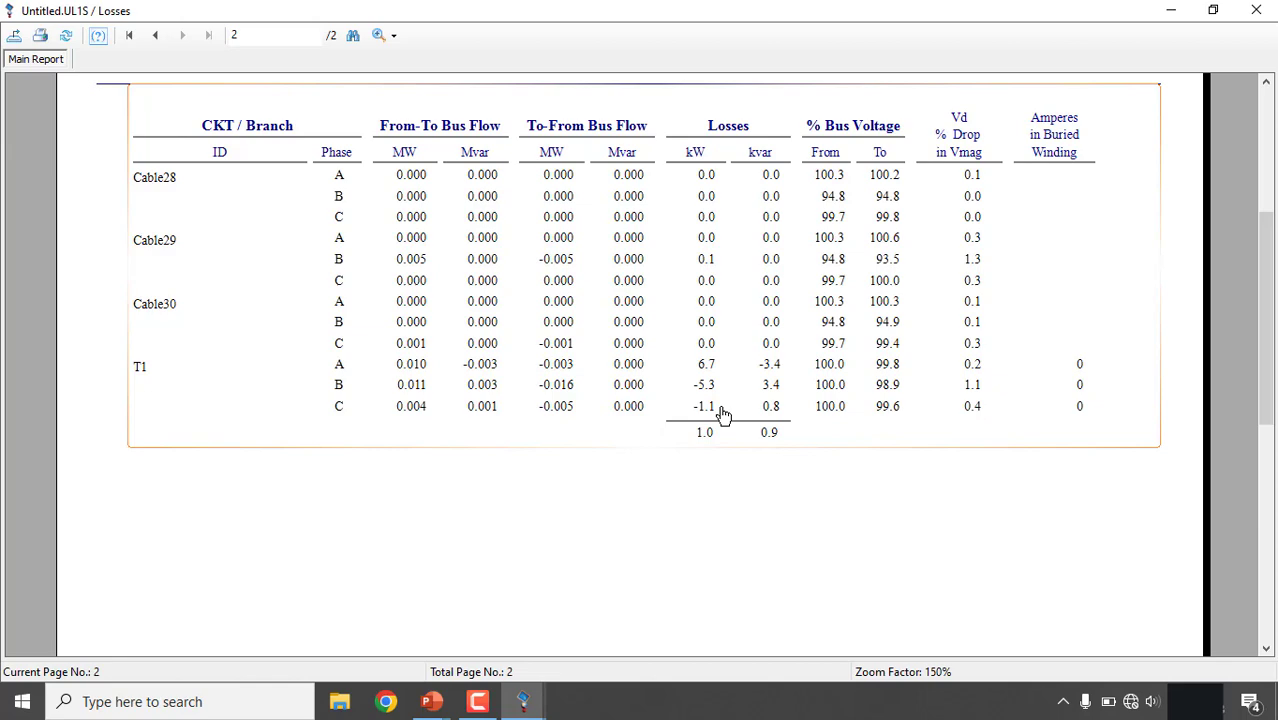
pyautogui.click(1256, 14)
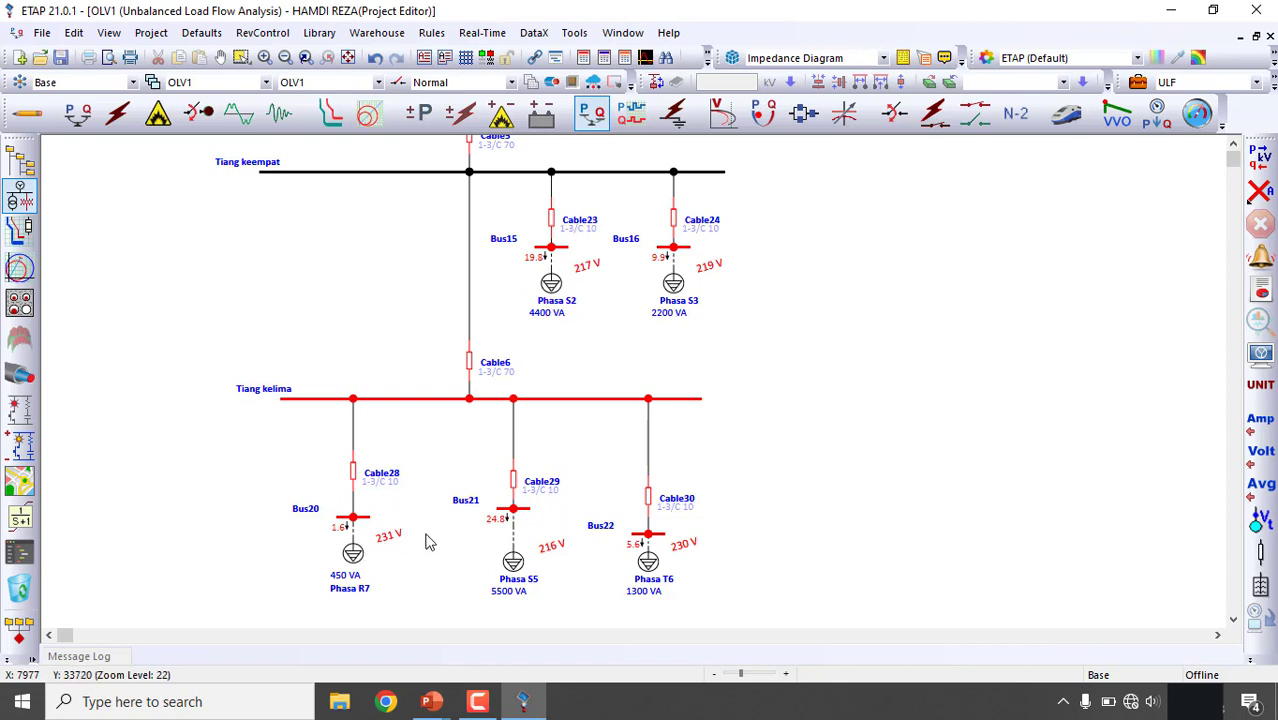
# - Change the single-phase connection of the 4400 VA load Phasa S2 at Tiang keempat to phase A
pyautogui.click(556, 288)
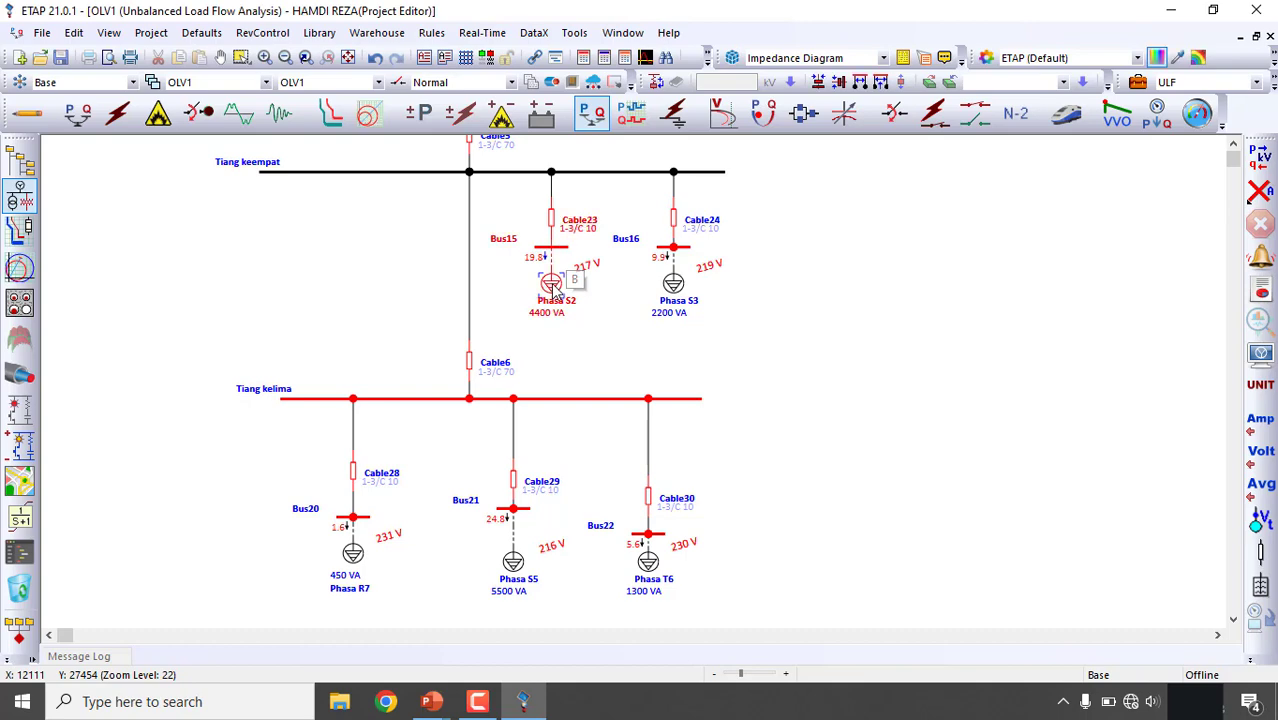
pyautogui.doubleClick(558, 291)
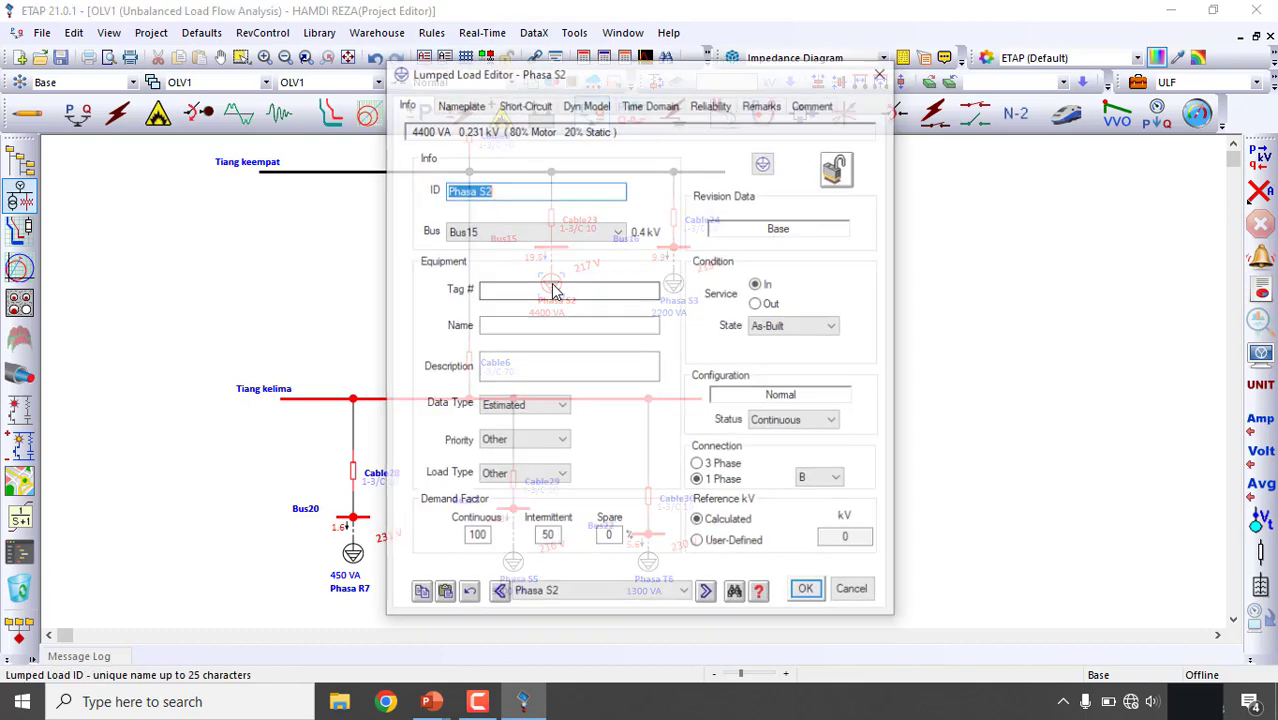
pyautogui.click(836, 481)
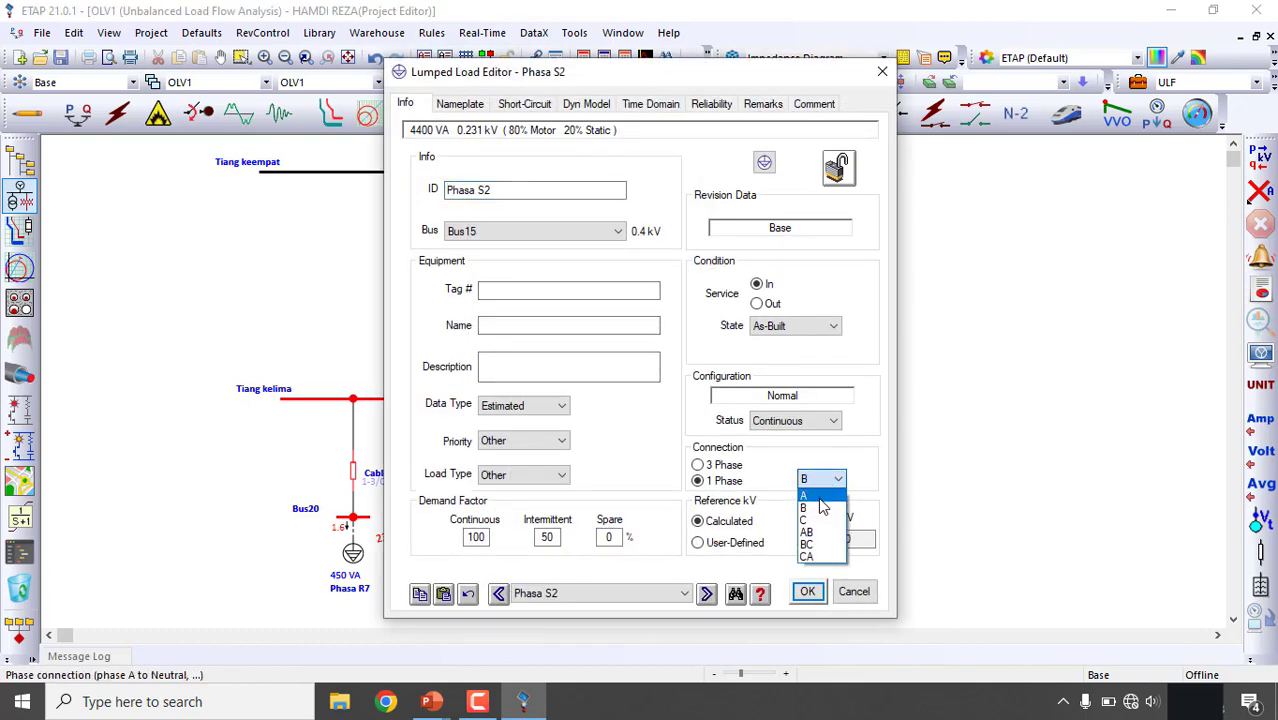
pyautogui.click(808, 496)
pyautogui.click(808, 593)
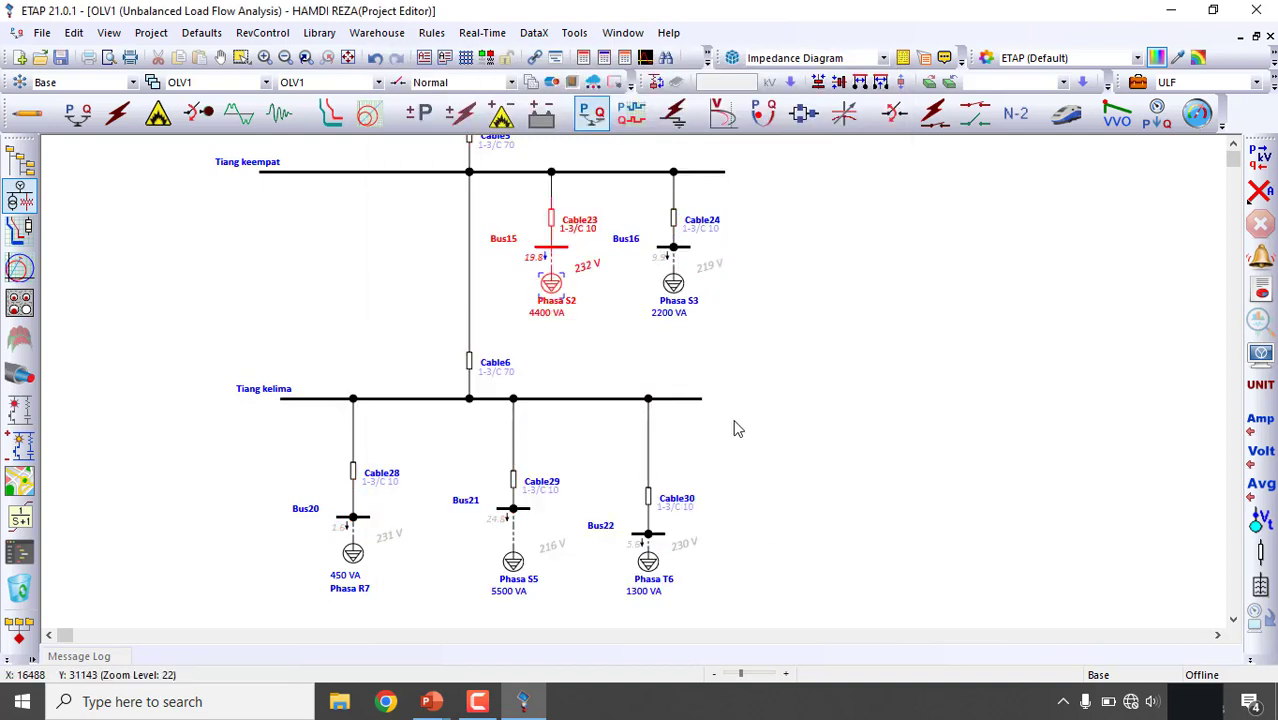
# - Change the single-phase connection of the 2200 VA load Phasa S3 at Tiang keempat to phase A
pyautogui.click(676, 286)
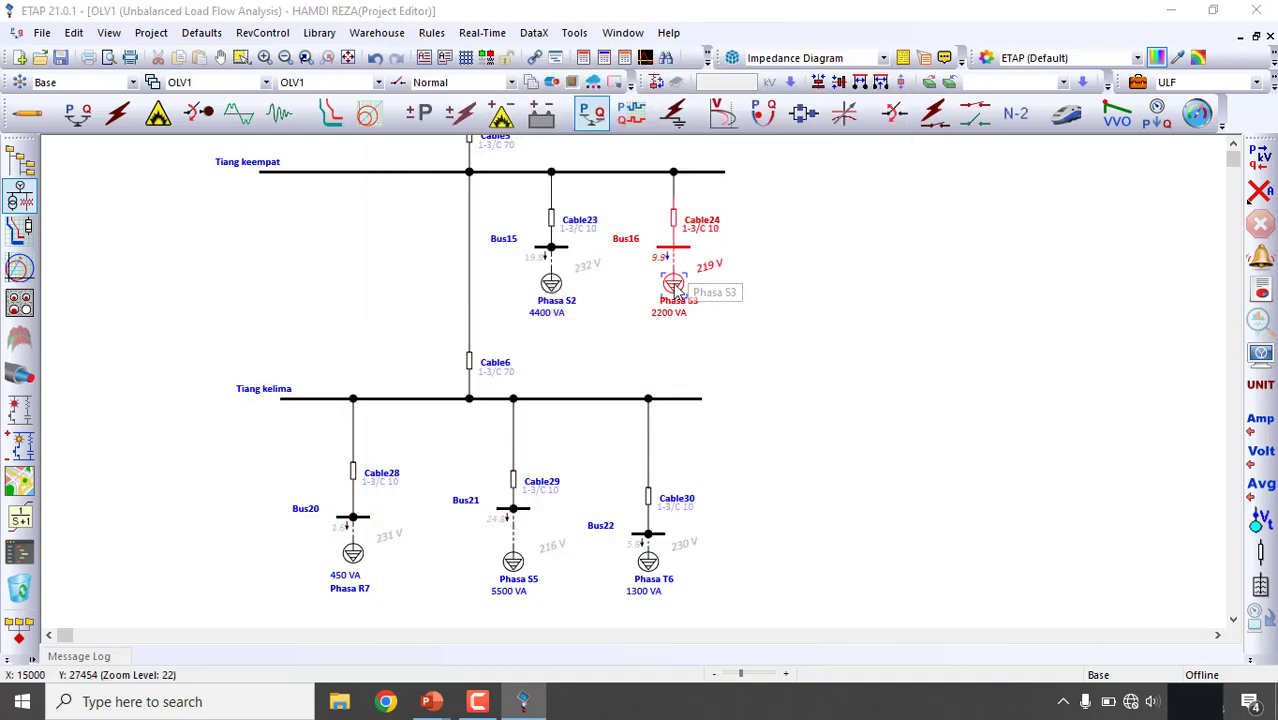
pyautogui.doubleClick(676, 286)
pyautogui.click(812, 480)
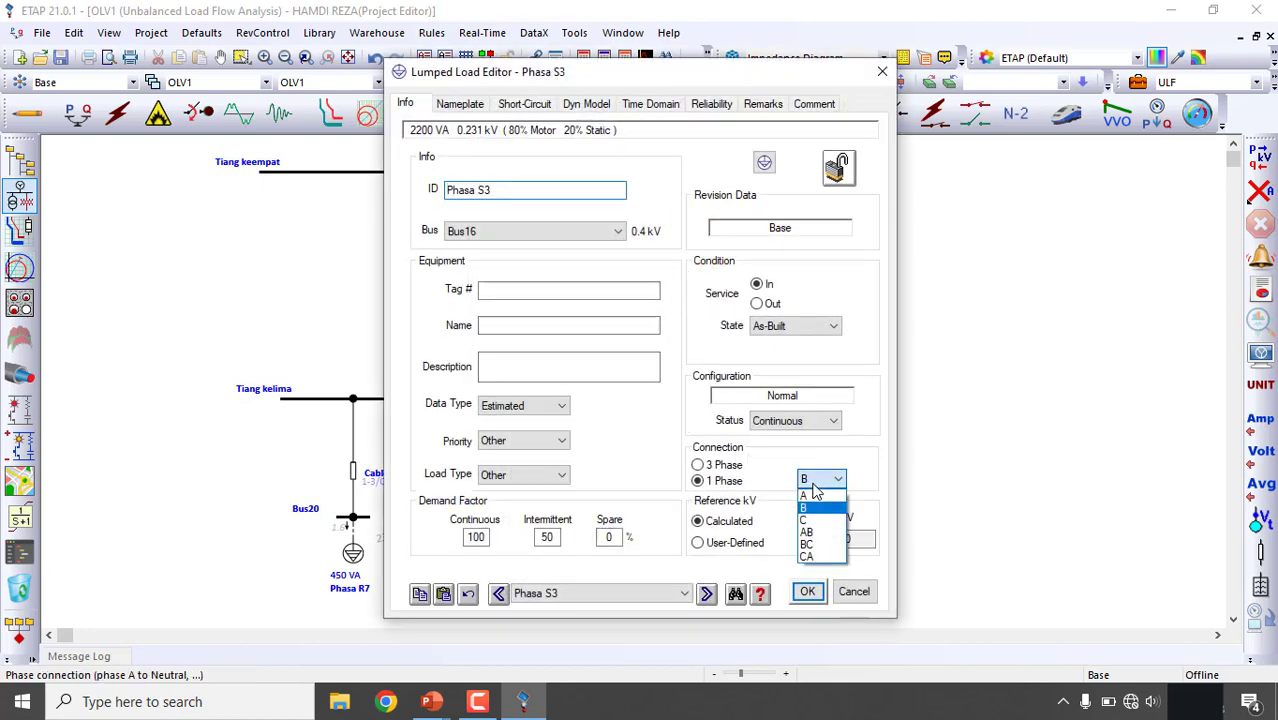
pyautogui.click(812, 493)
pyautogui.click(807, 592)
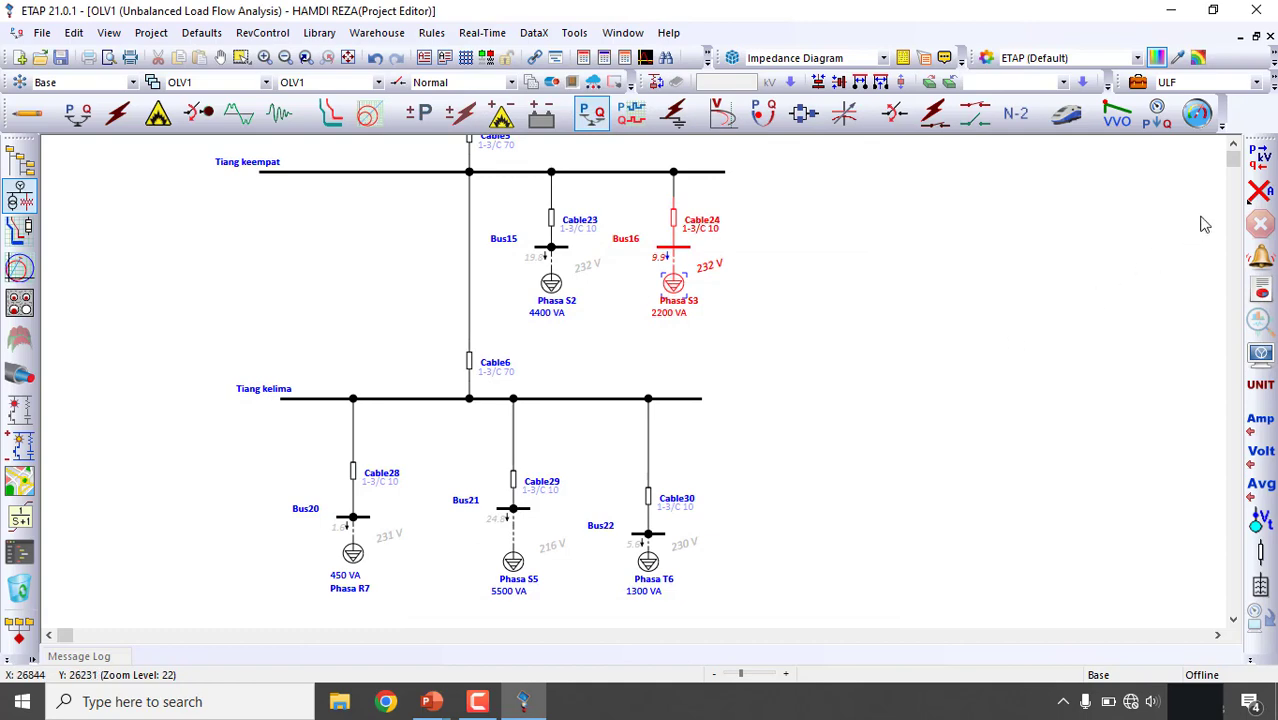
# - Rerun the unbalanced load flow with the reassigned loads and open its Losses summary report in the report viewer
pyautogui.click(1258, 158)
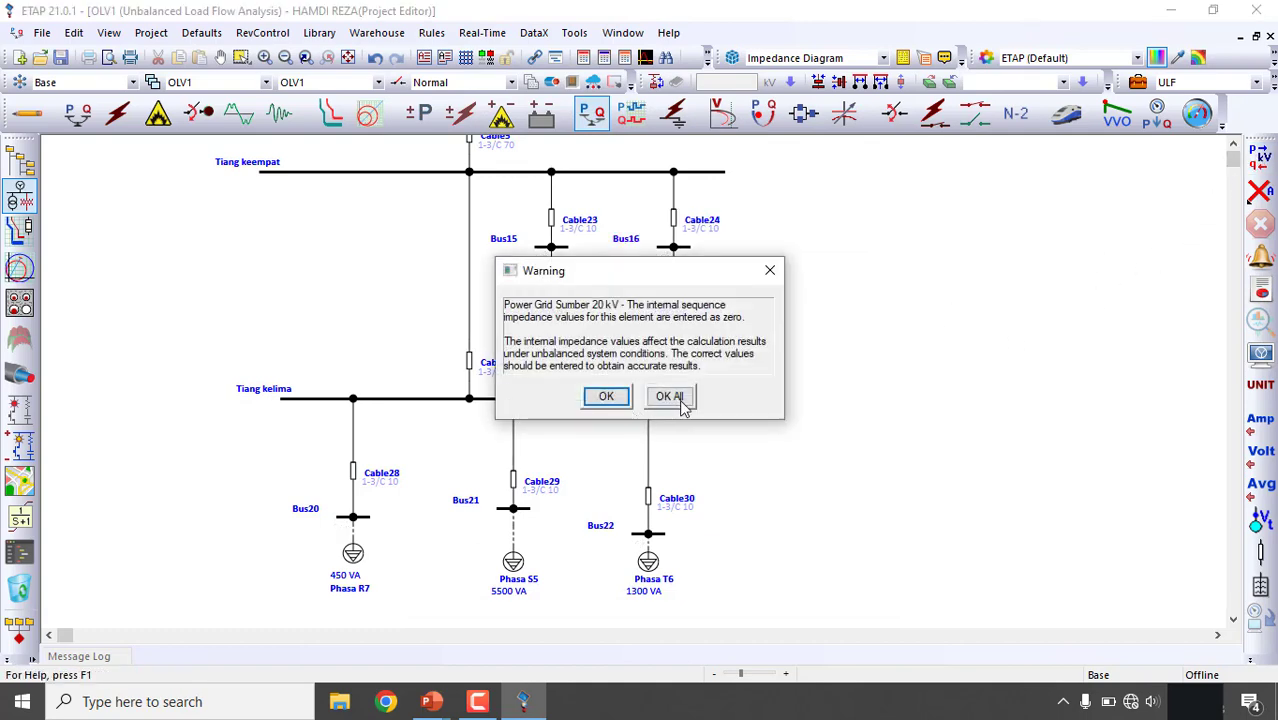
pyautogui.click(669, 397)
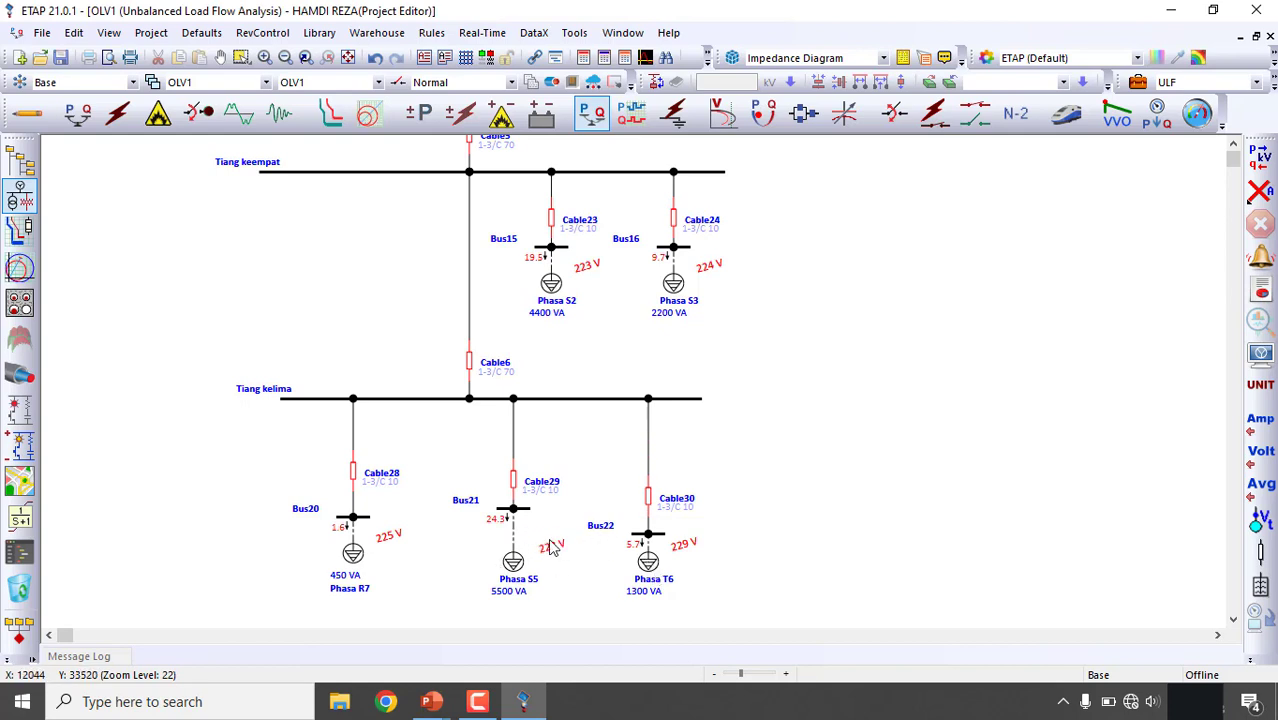
pyautogui.click(1262, 290)
pyautogui.click(588, 205)
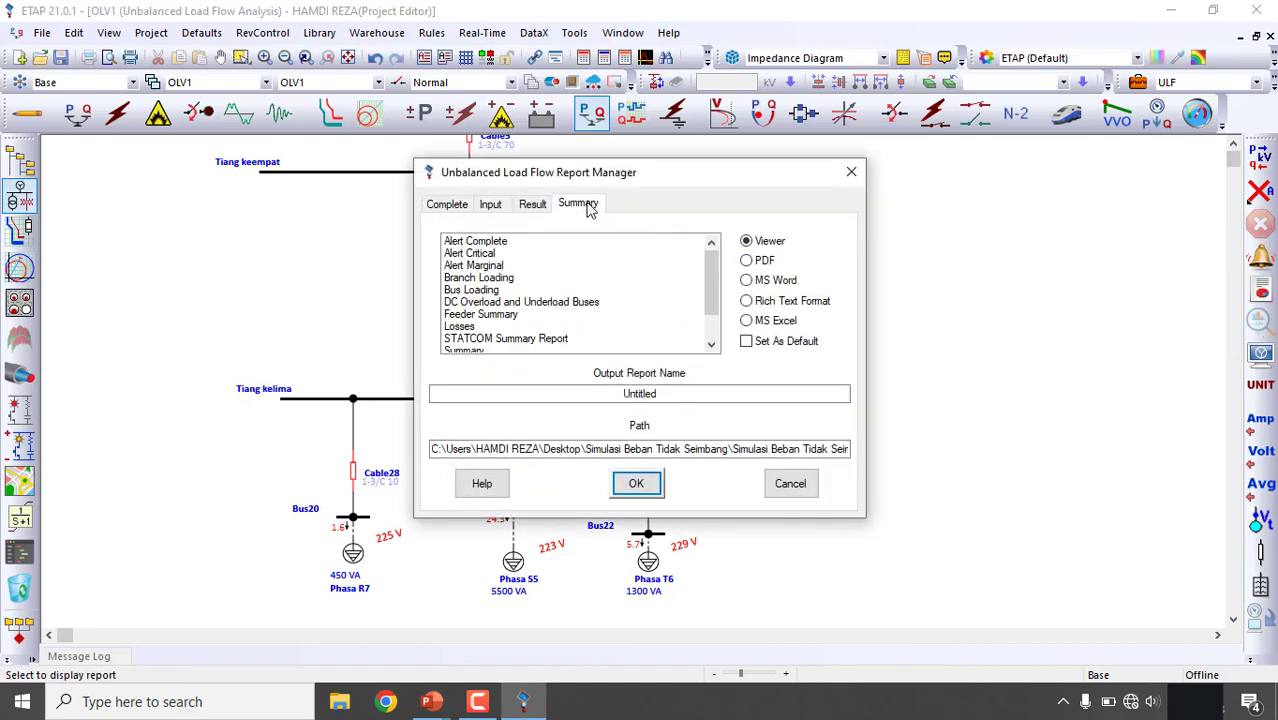
pyautogui.click(479, 341)
pyautogui.click(636, 483)
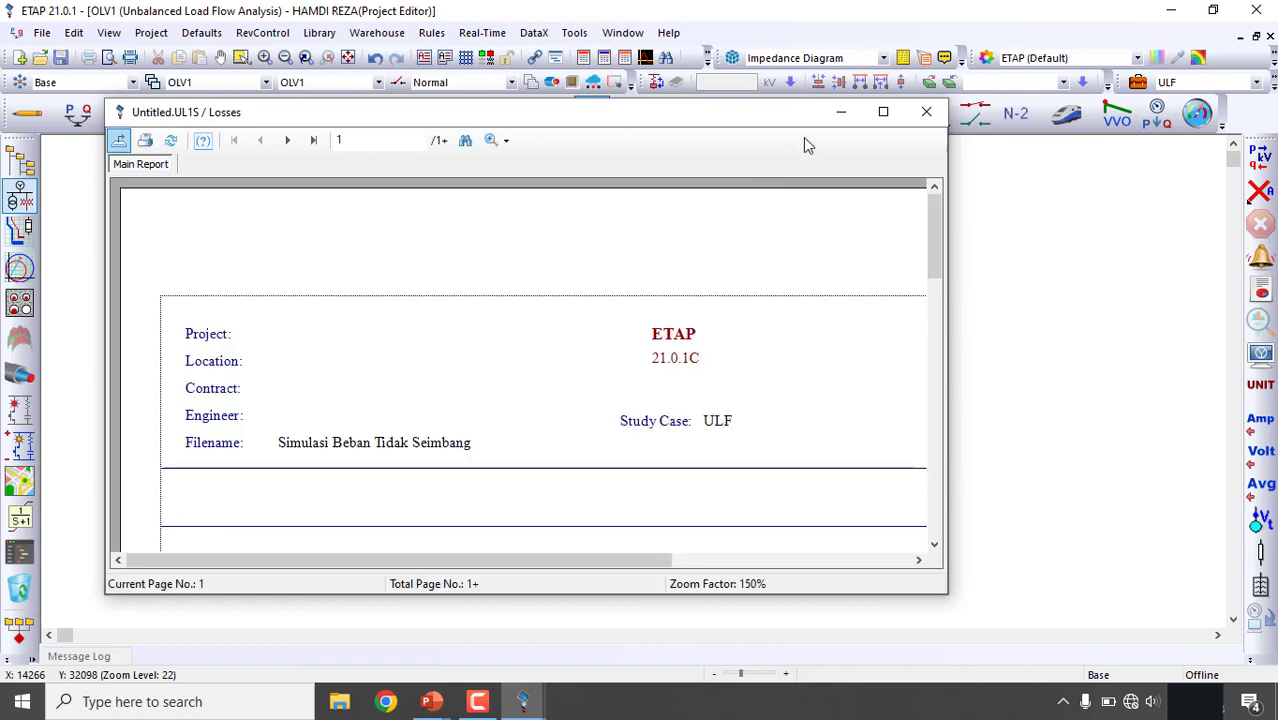
# - Examine the branch losses and voltage drops on the last page of the maximized Losses report, and return to the one-line diagram
pyautogui.click(841, 112)
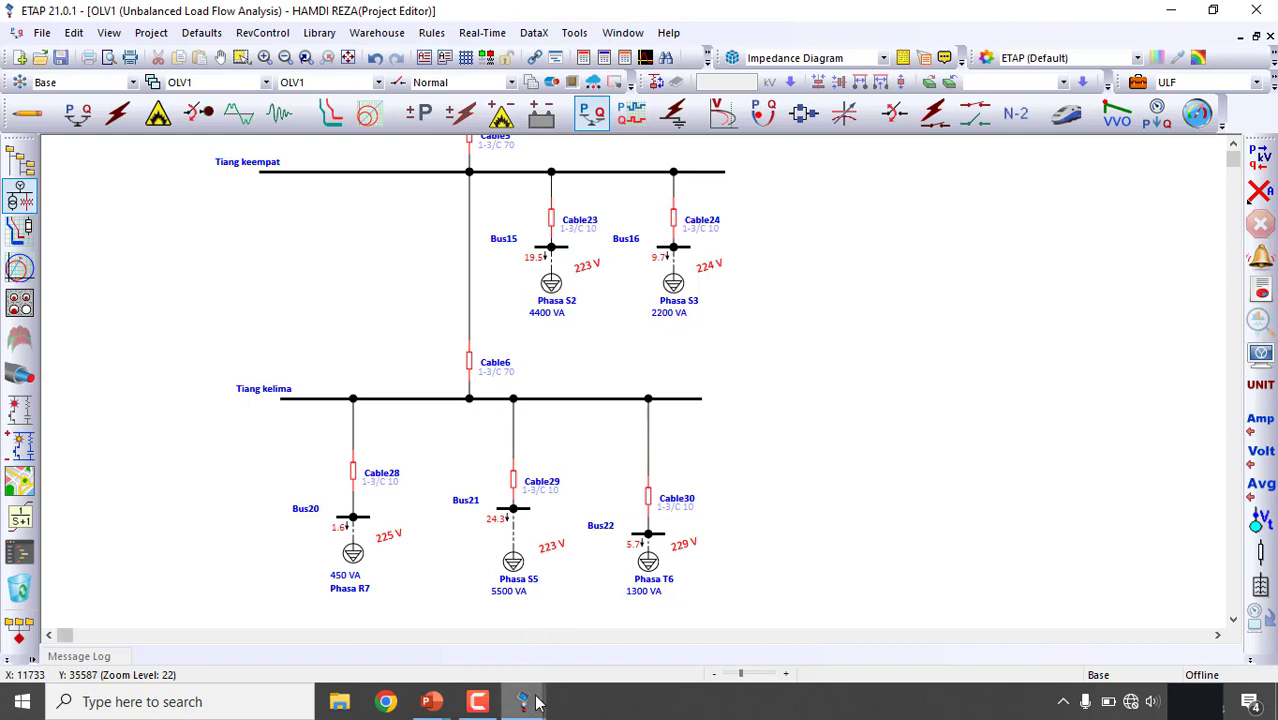
pyautogui.moveTo(540, 703)
pyautogui.click(650, 610)
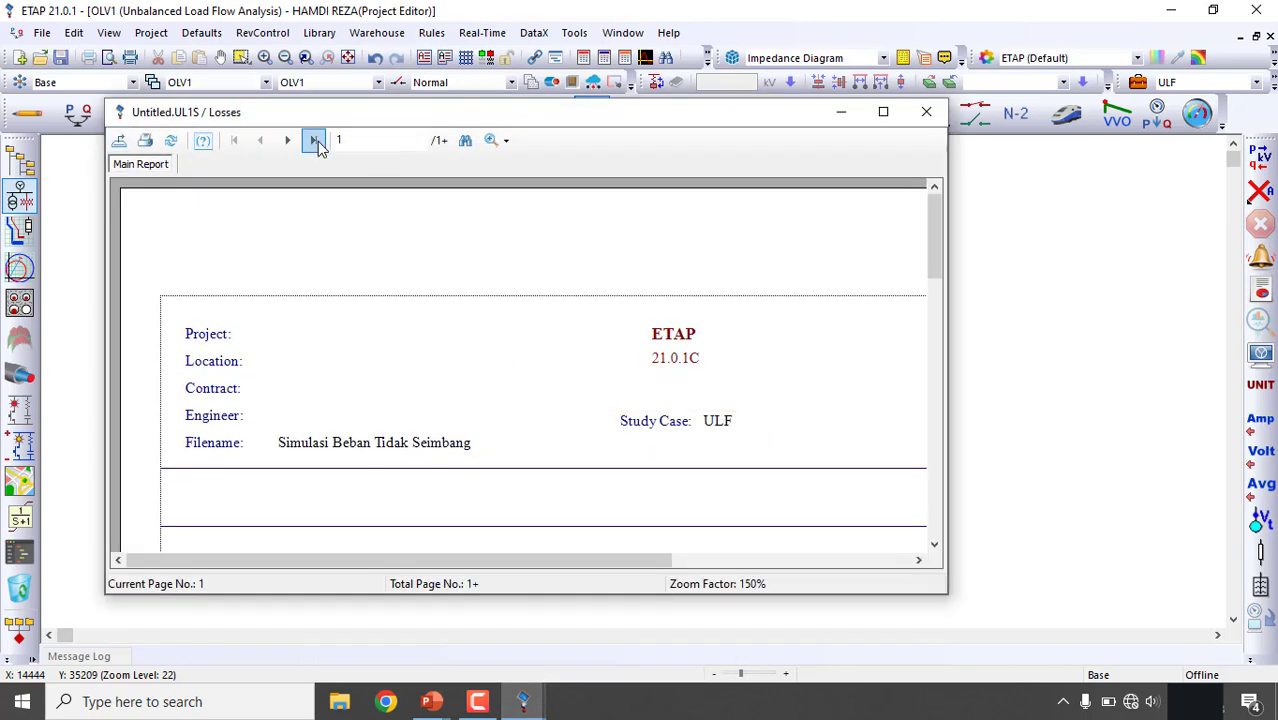
pyautogui.click(313, 140)
pyautogui.click(883, 111)
pyautogui.scroll(-3, 808, 333)
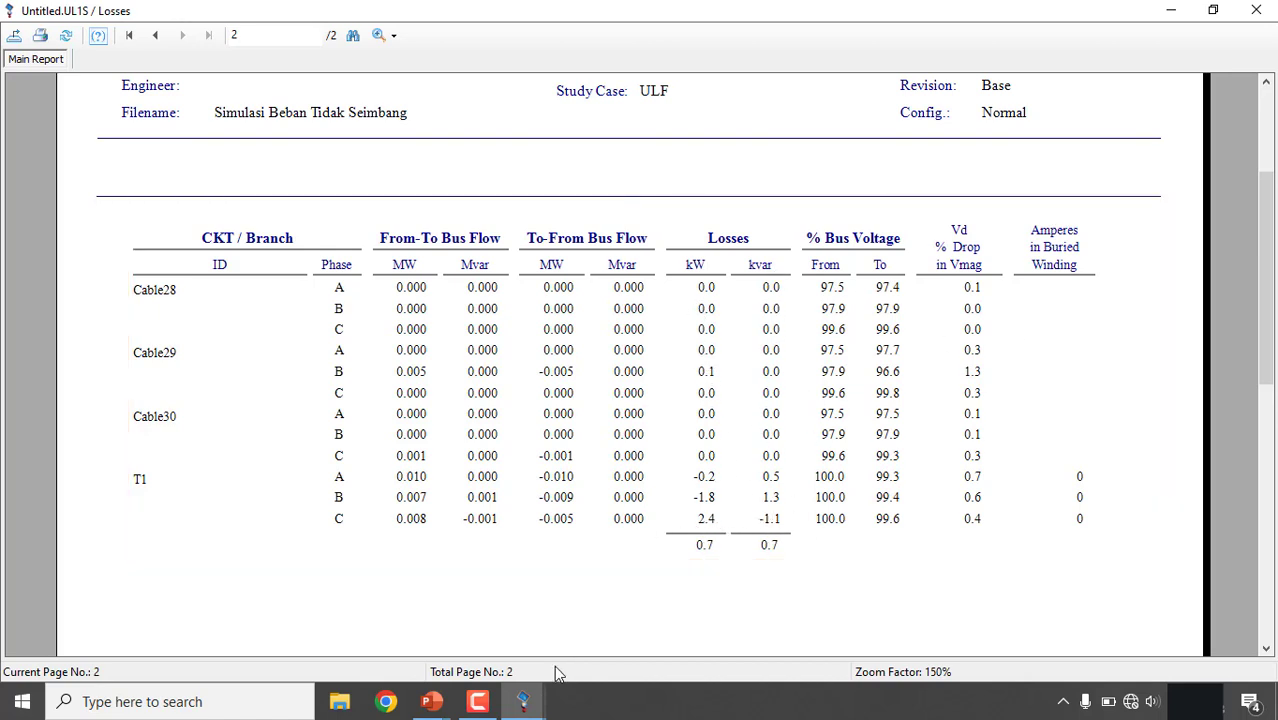
pyautogui.click(522, 701)
pyautogui.click(487, 643)
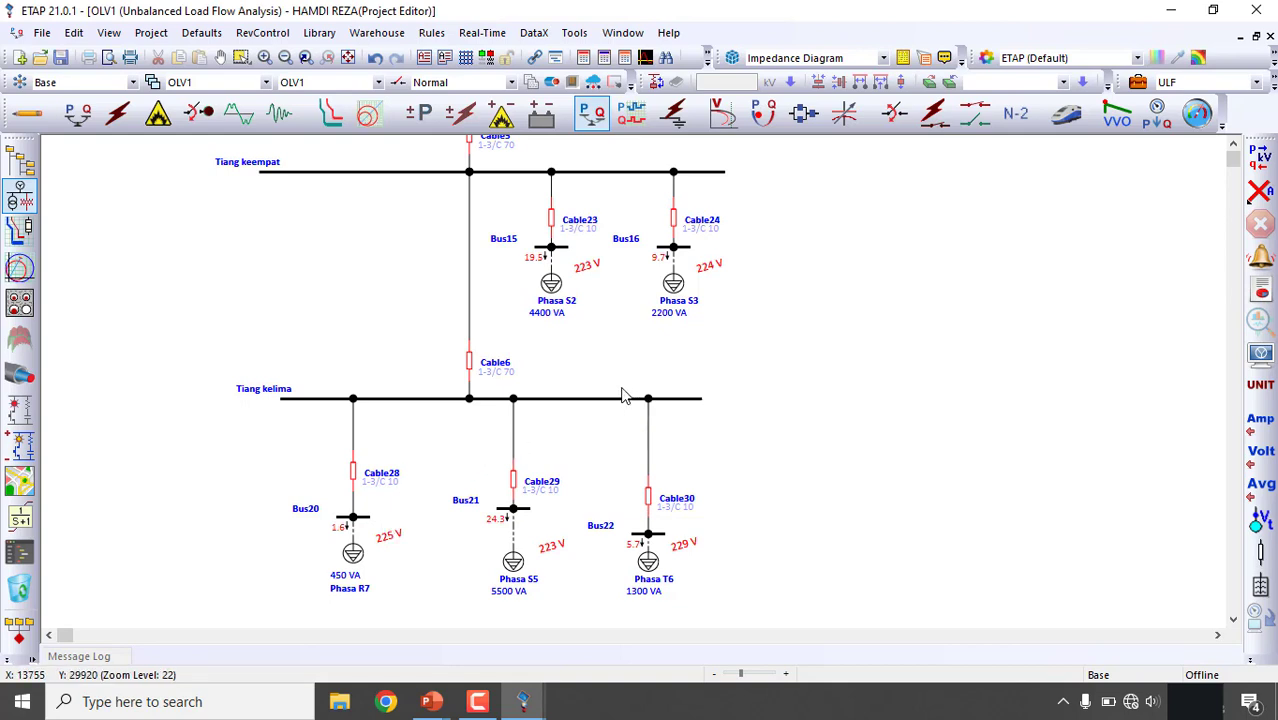
# - Switch to the PowerPoint slide show and advance from the network slide to the Kesimpulan slide
pyautogui.moveTo(431, 701)
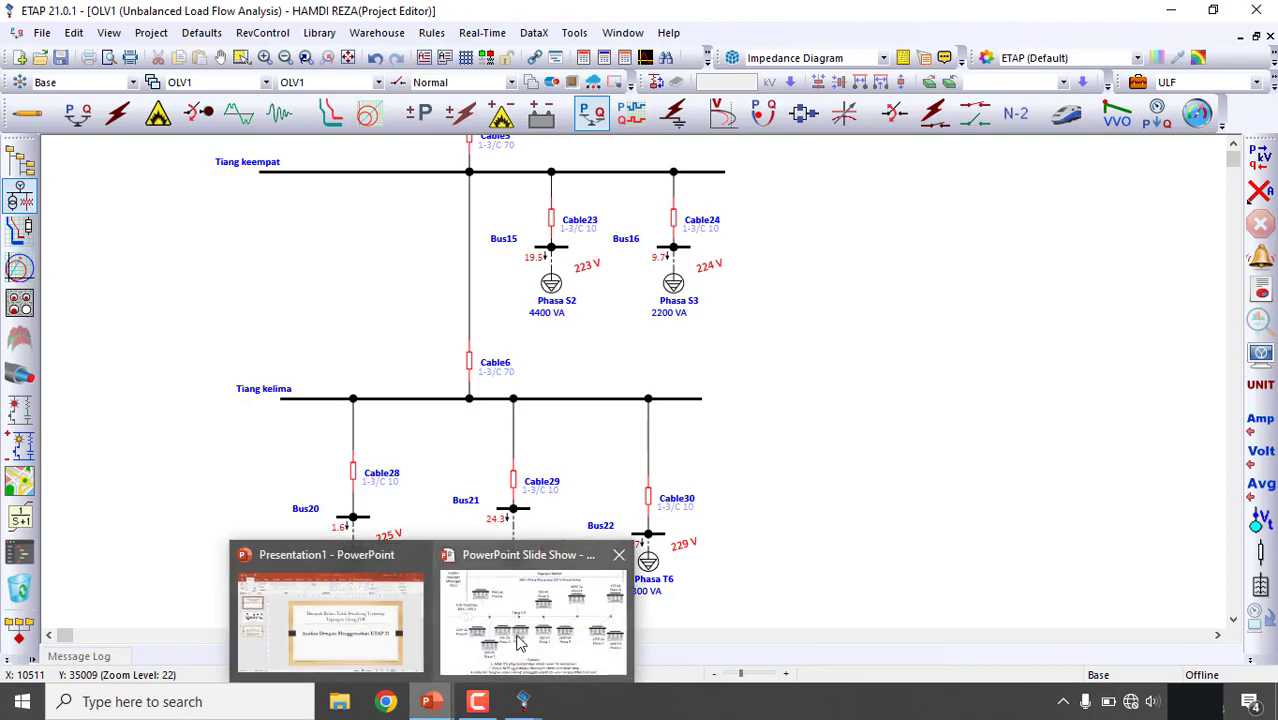
pyautogui.click(517, 645)
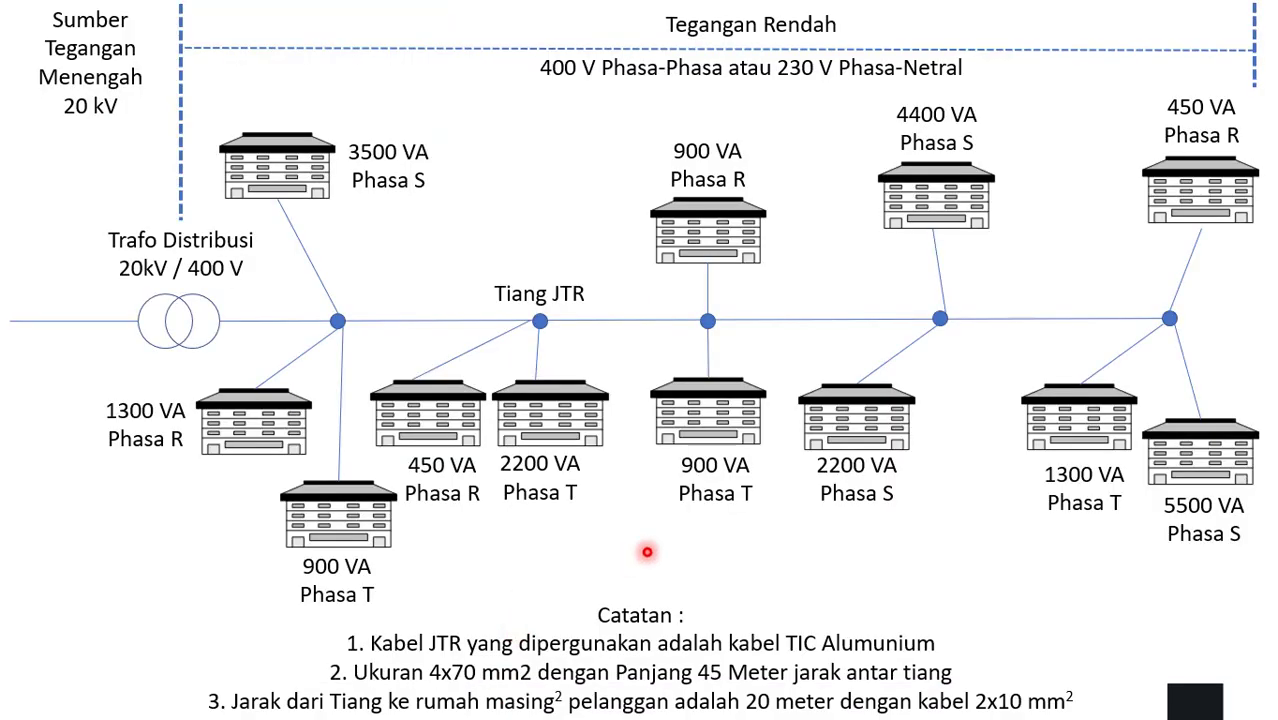
pyautogui.click(1236, 377)
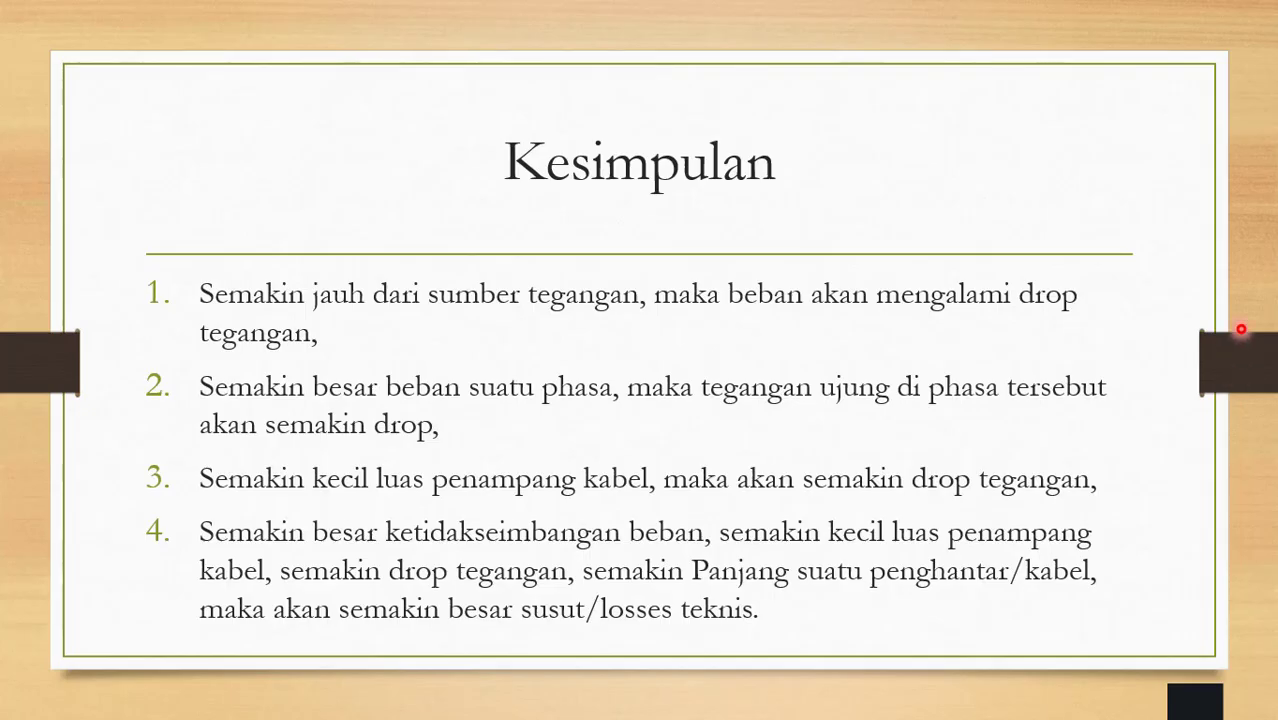